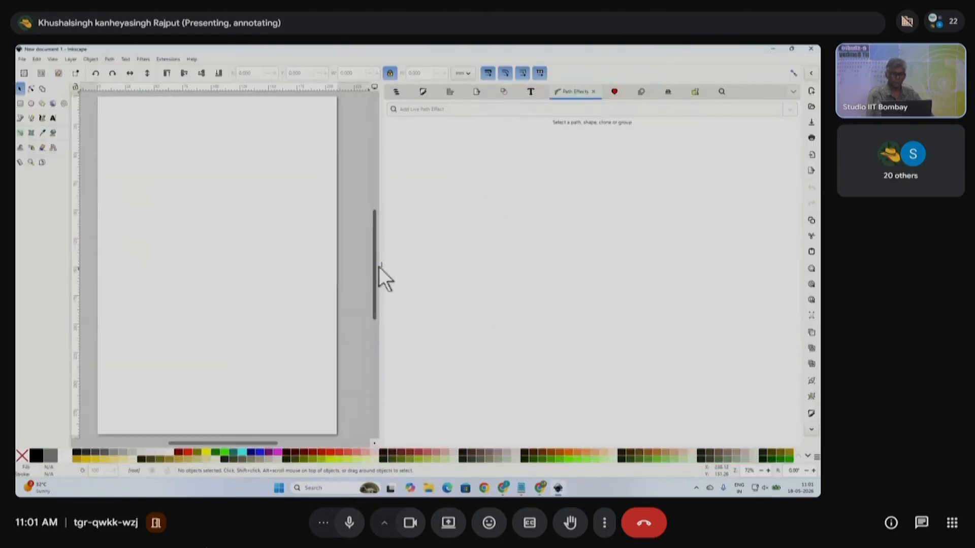
- Collapse the docked Path Effects panel beside the blank page to widen the canvas
click(382, 265)
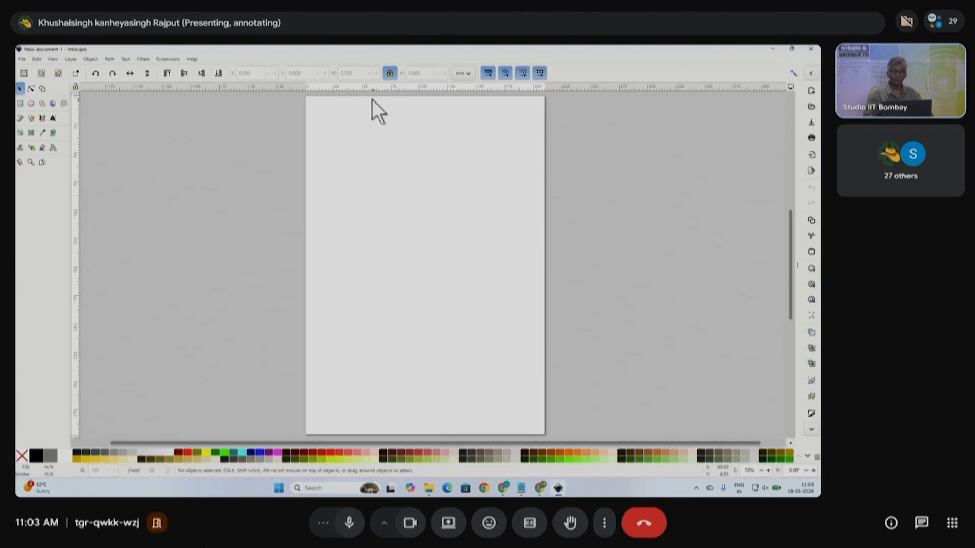
- Pan up, down and sideways across the blank page
scroll(422, 255, down, 1)
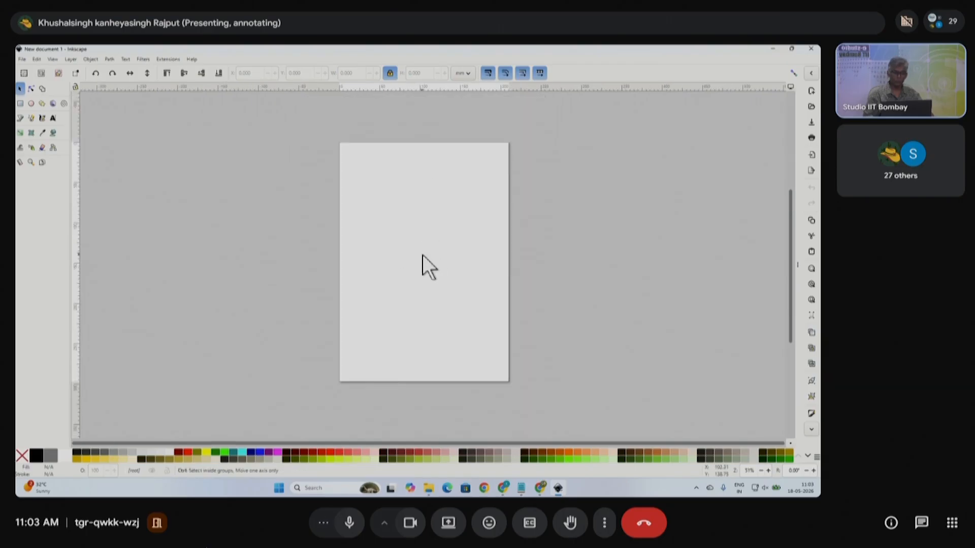
scroll(422, 247, up, 1)
scroll(421, 248, down, 1)
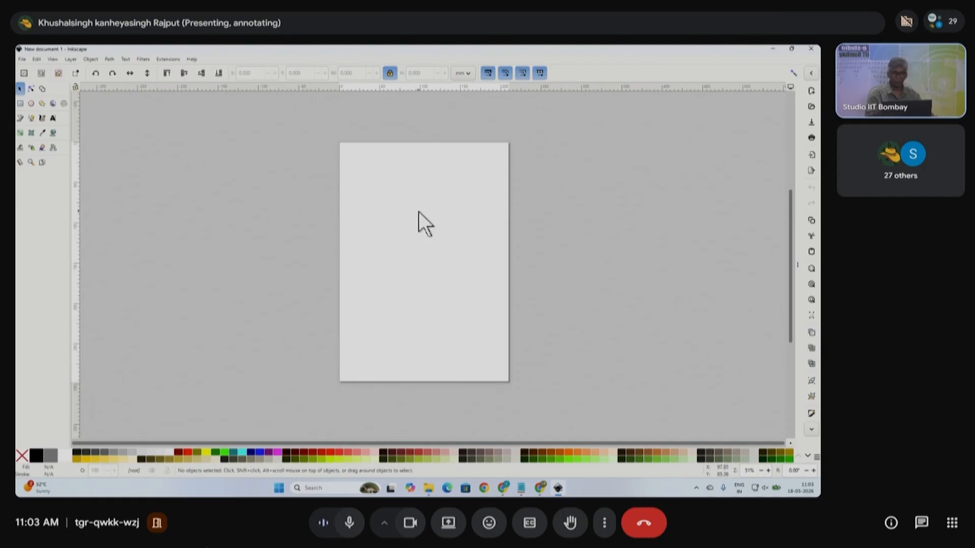
scroll(421, 245, up, 1)
scroll(422, 245, down, 1)
scroll(421, 245, down, 2)
scroll(421, 245, up, 3)
scroll(421, 246, down, 4)
scroll(422, 253, up, 4)
scroll(422, 247, down, 1)
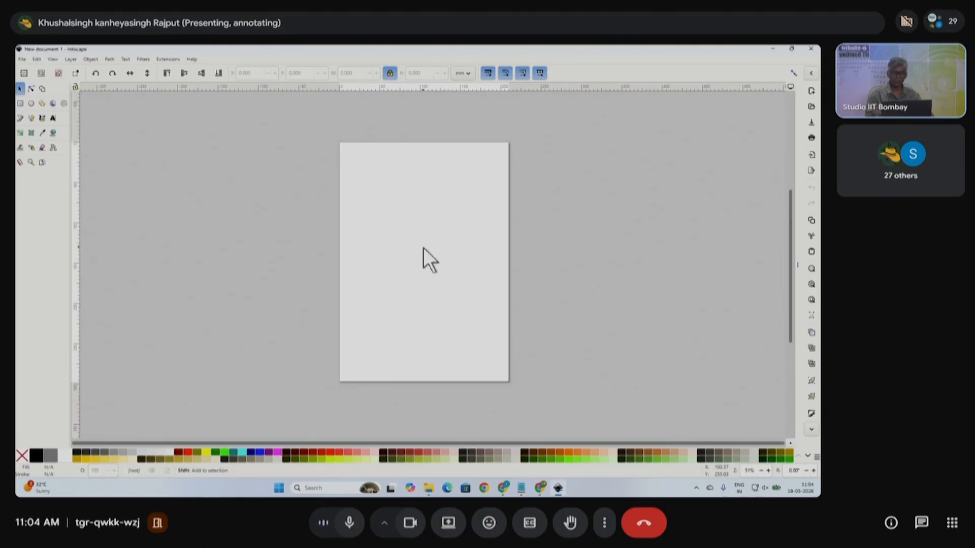
scroll(422, 248, right, 5)
scroll(423, 248, left, 5)
scroll(423, 247, right, 4)
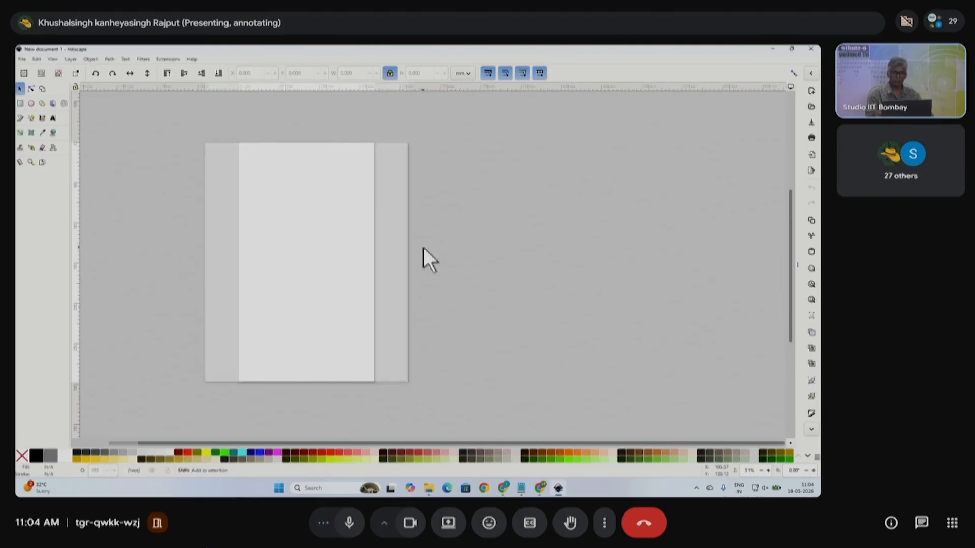
scroll(423, 244, left, 8)
scroll(423, 245, right, 5)
scroll(423, 246, left, 2)
scroll(424, 246, right, 2)
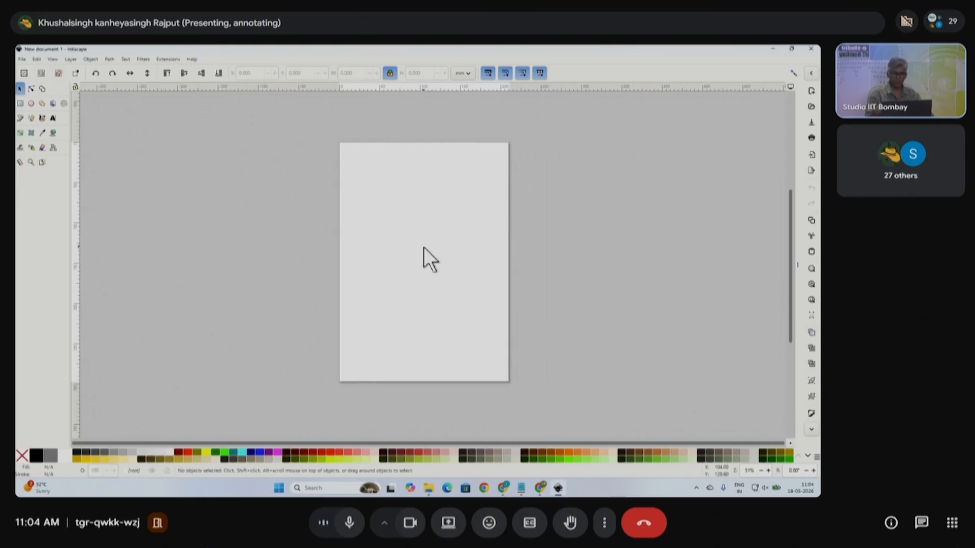
scroll(424, 246, up, 2)
scroll(423, 246, down, 1)
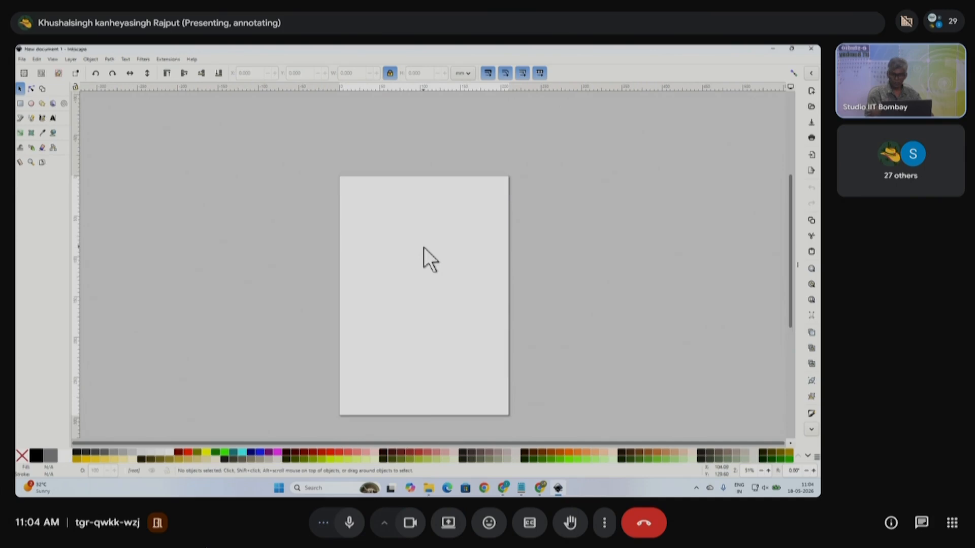
- Ctrl-scroll to zoom in to 144% so the upper part of the page fills the canvas
key(ctrl)
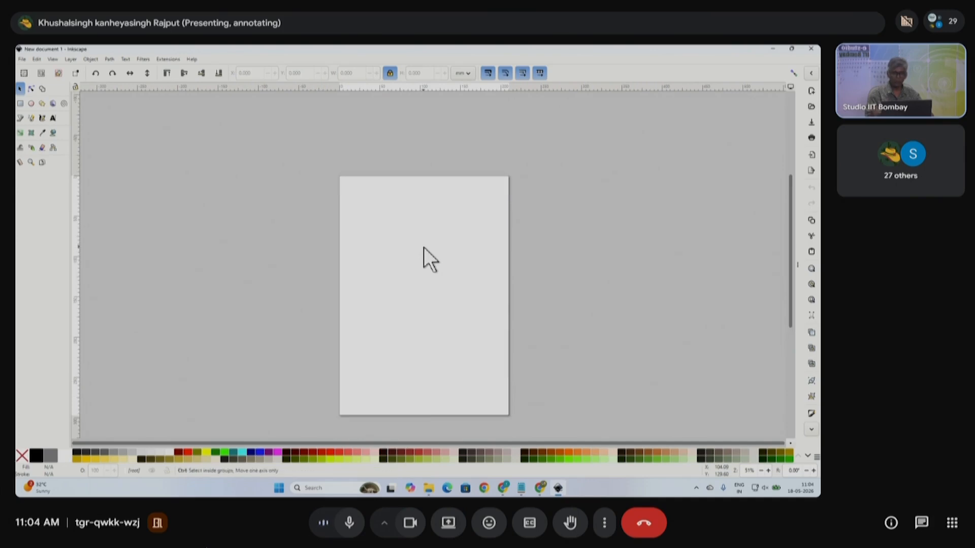
scroll(424, 247, down, 1)
scroll(424, 247, up, 2)
scroll(423, 247, down, 1)
scroll(424, 248, up, 1)
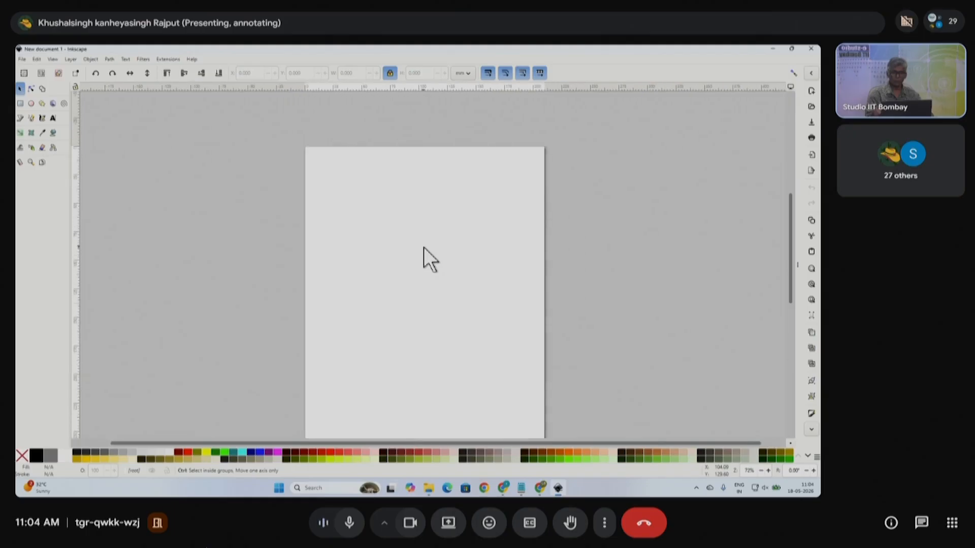
scroll(424, 248, down, 2)
scroll(423, 248, up, 2)
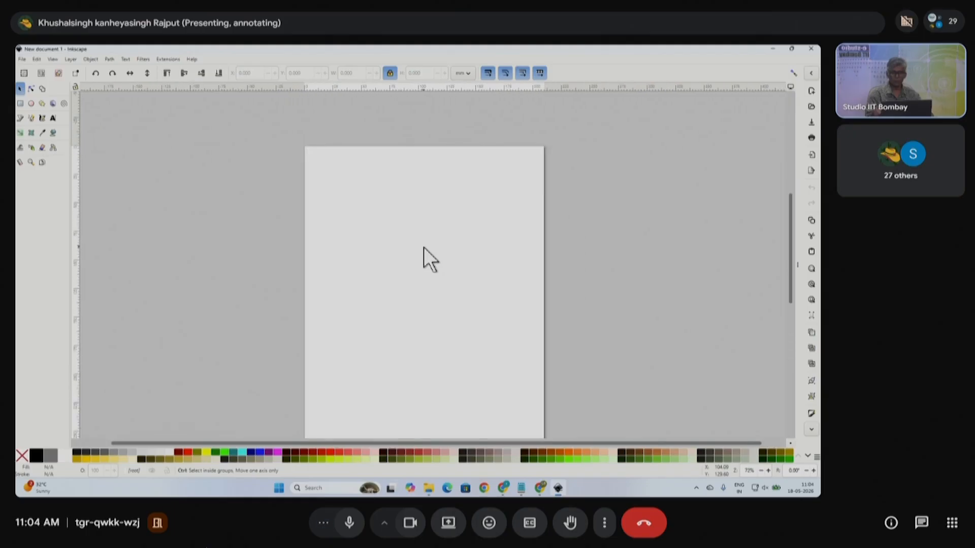
scroll(424, 248, down, 1)
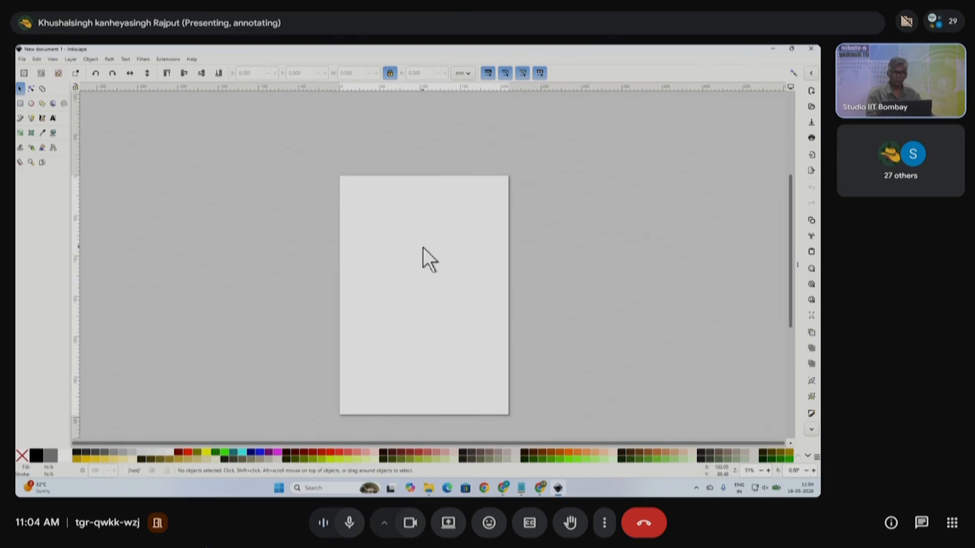
scroll(423, 247, down, 2)
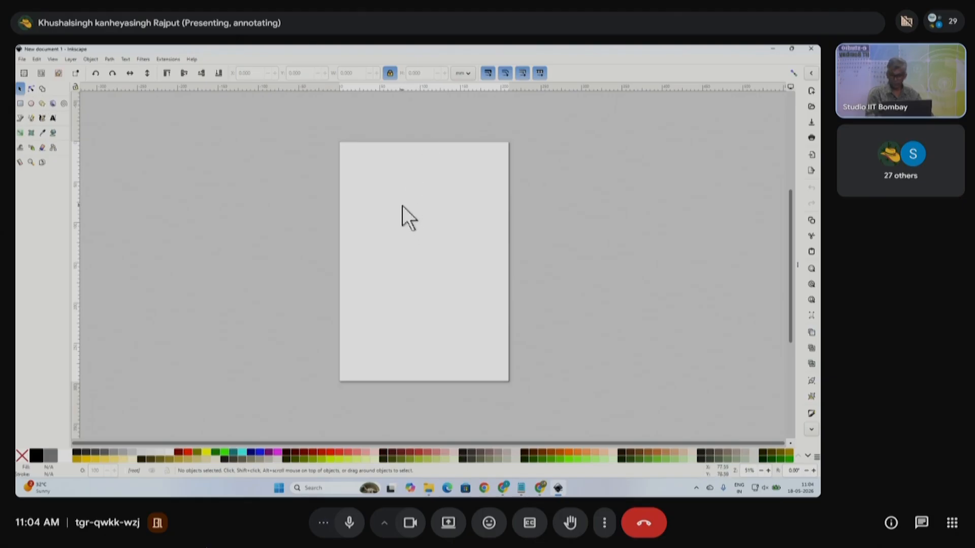
key(ctrl)
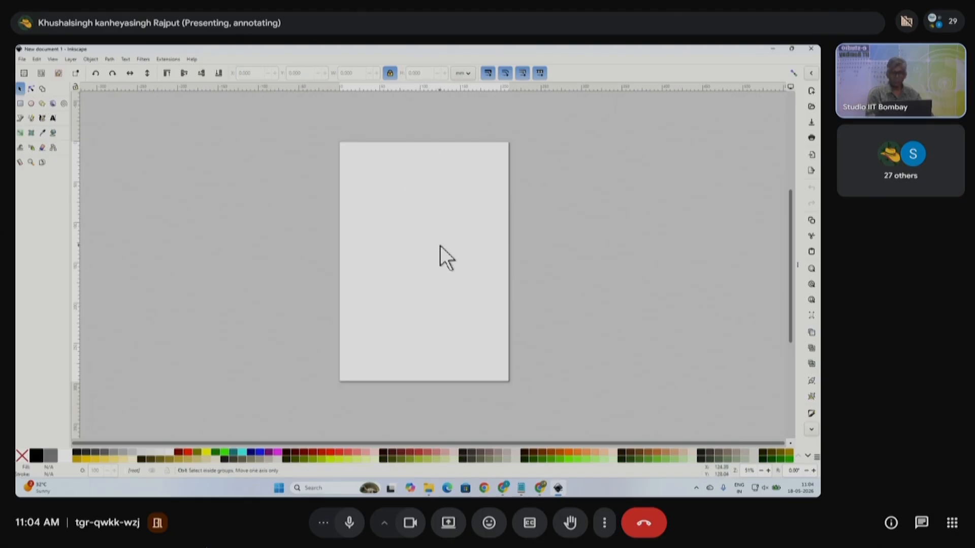
scroll(440, 245, up, 1)
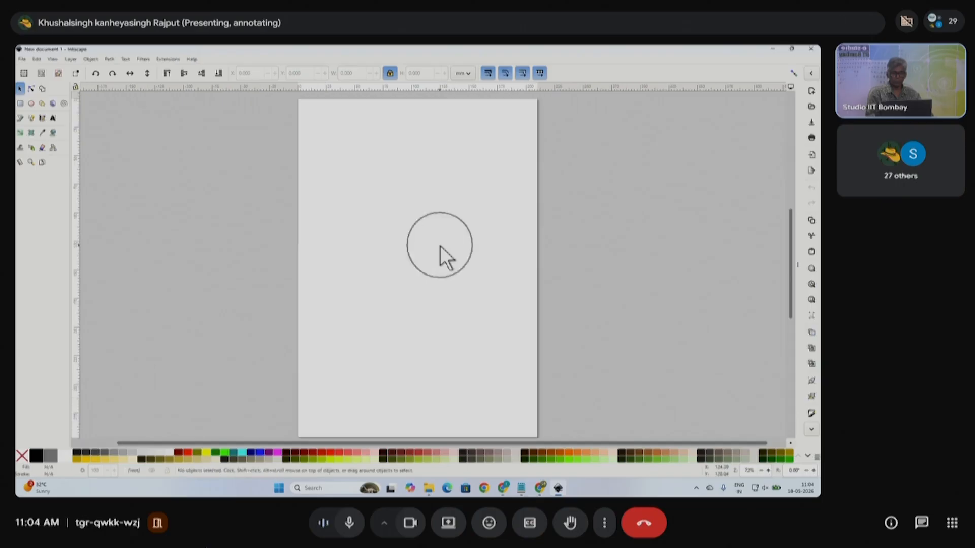
key(ctrl)
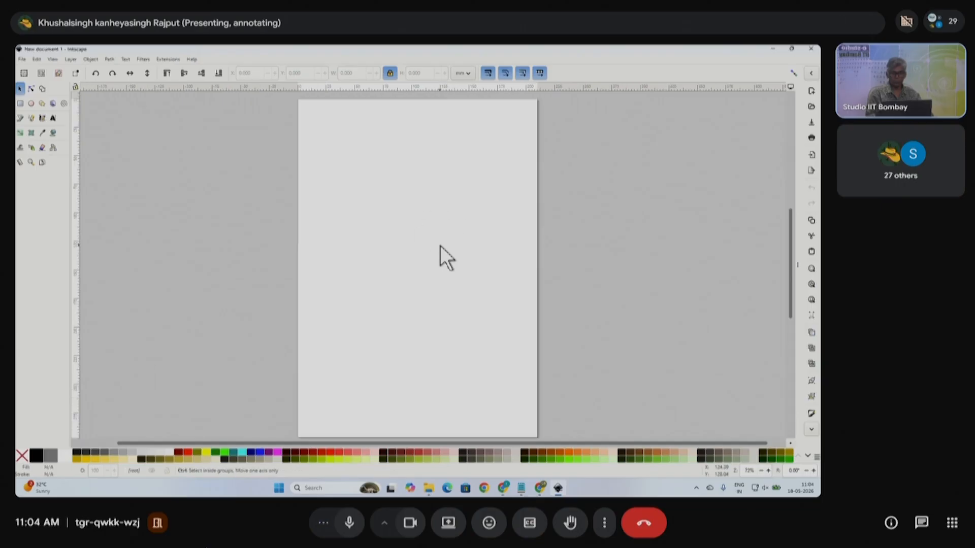
scroll(440, 245, up, 2)
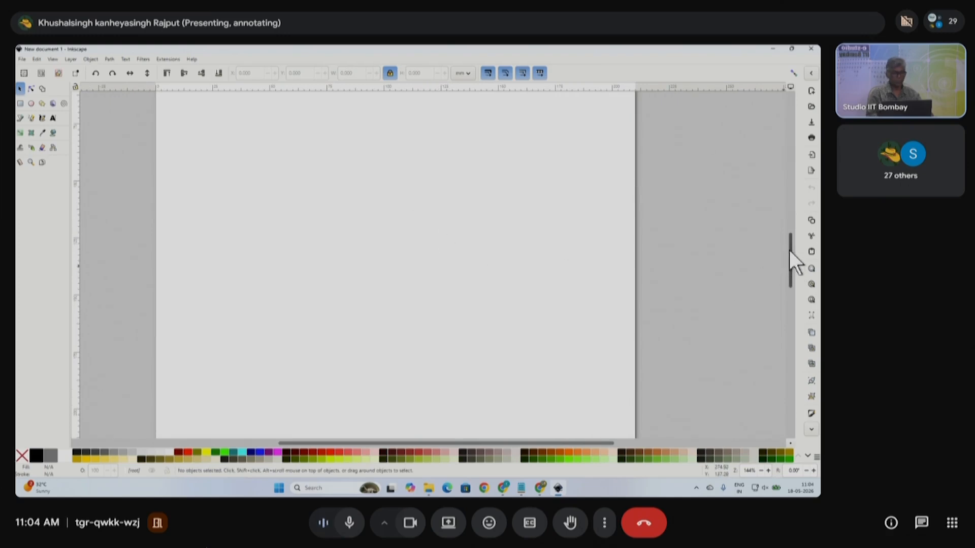
drag(789, 261, 788, 215)
mouse_move(354, 444)
mouse_down()
mouse_move(365, 445)
mouse_move(261, 444)
mouse_move(433, 440)
mouse_move(346, 438)
mouse_up()
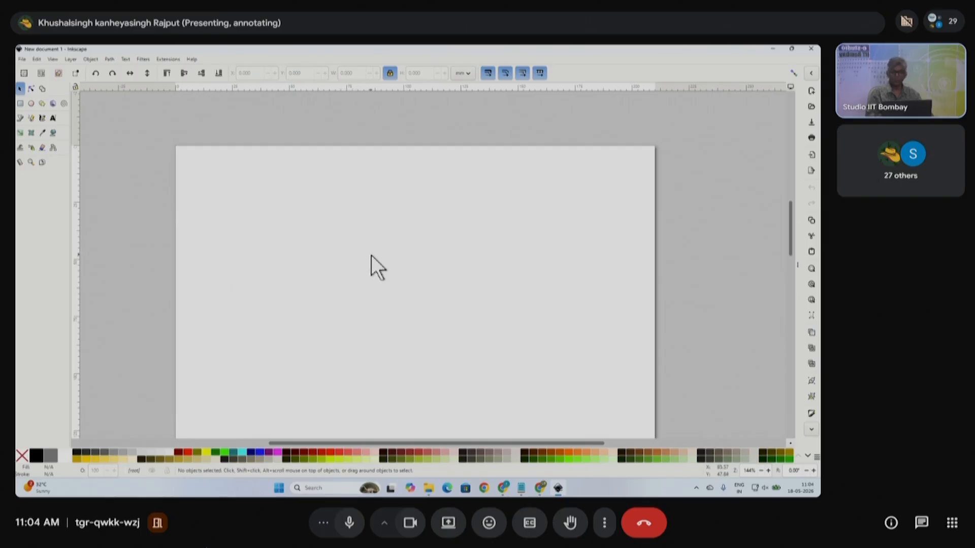
- Try Zoom In, Zoom Out and Zoom 1:1, then Zoom Page to fit the whole page
click(30, 161)
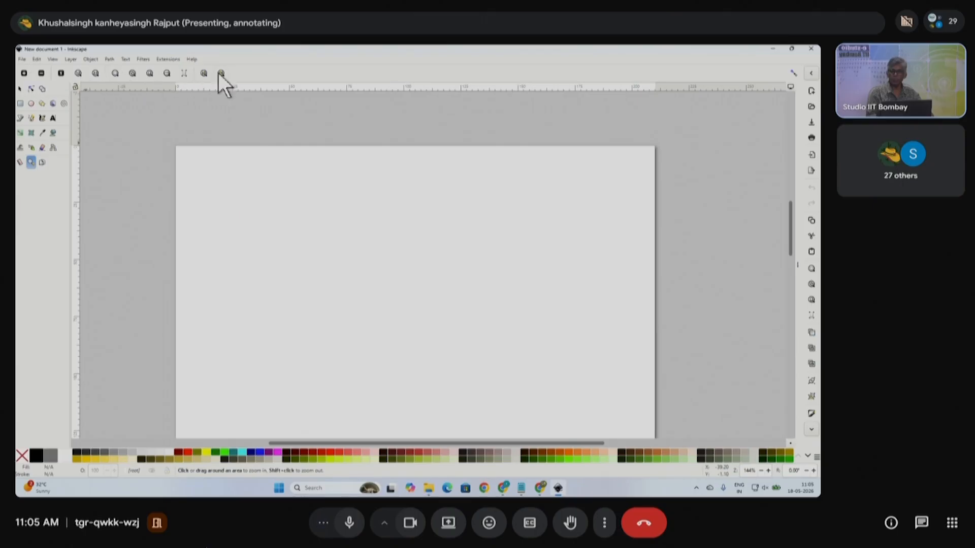
click(24, 73)
click(41, 74)
click(61, 73)
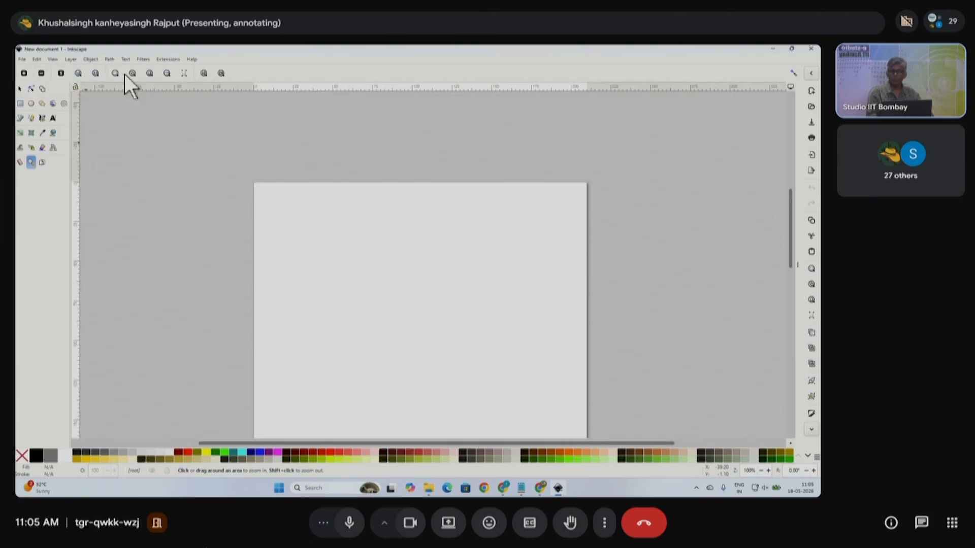
click(150, 73)
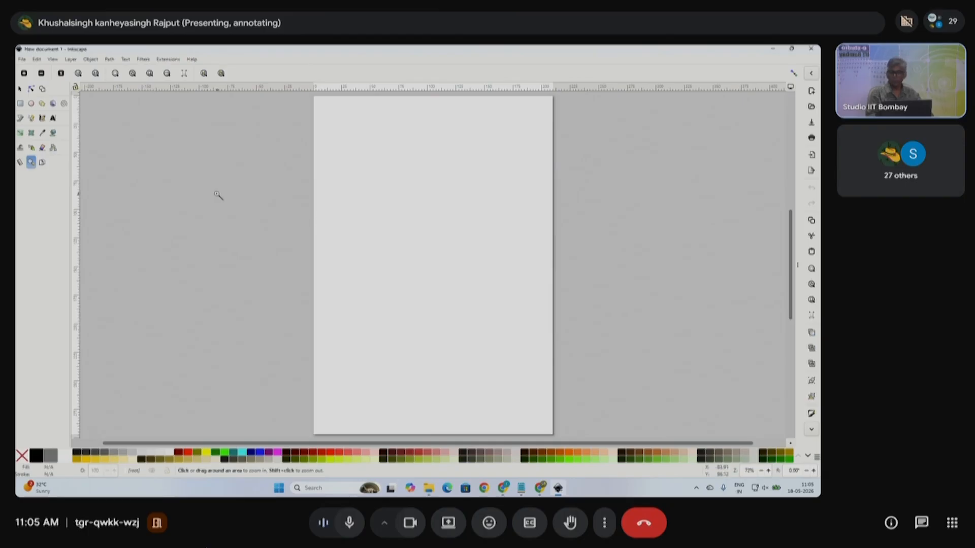
click(19, 88)
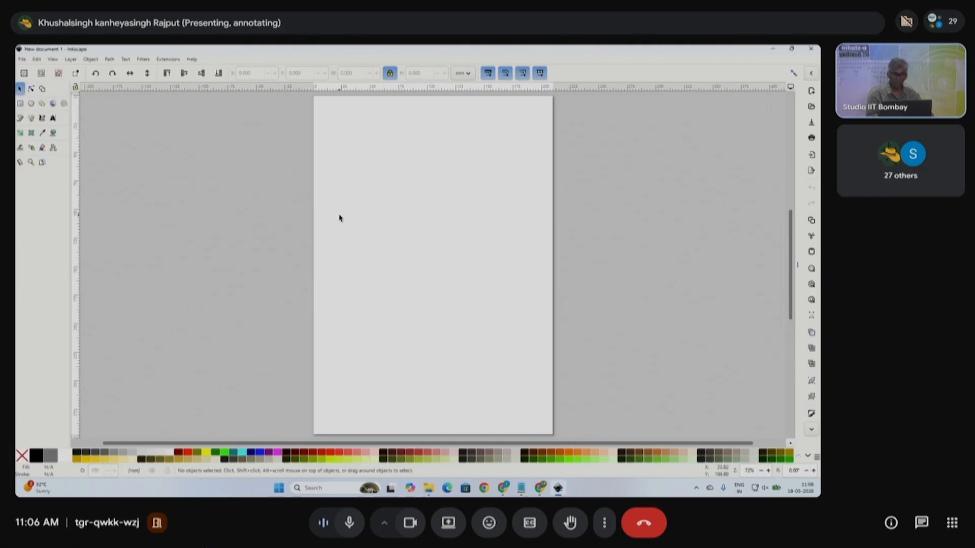
key(n)
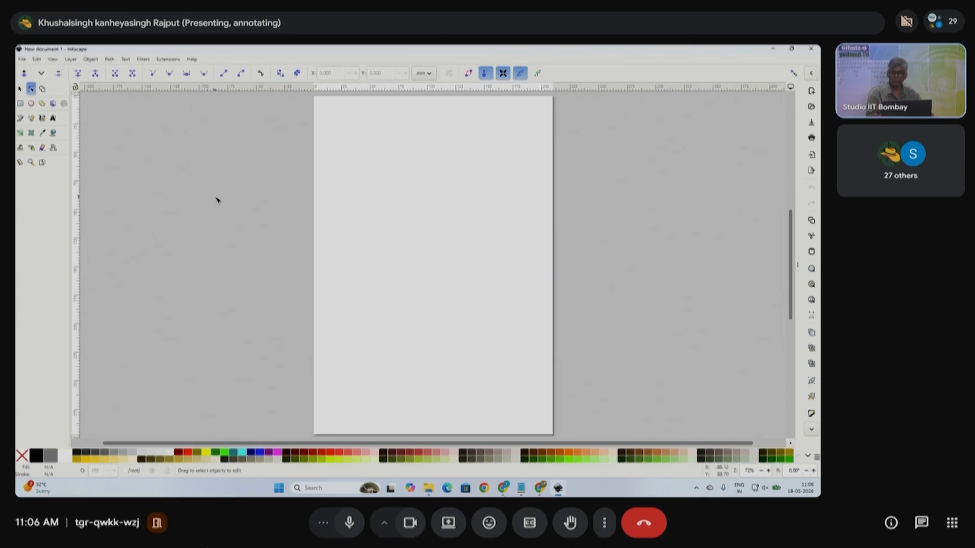
key(s)
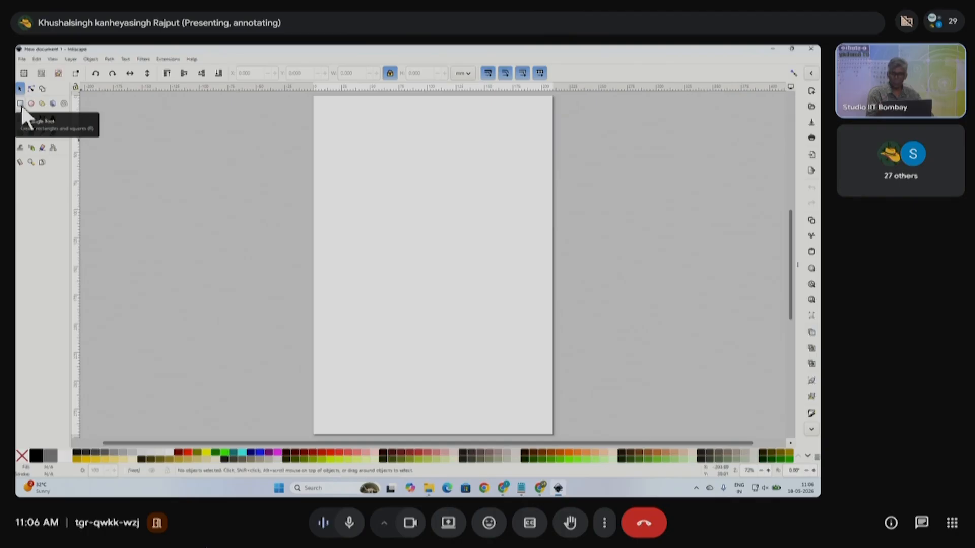
click(20, 104)
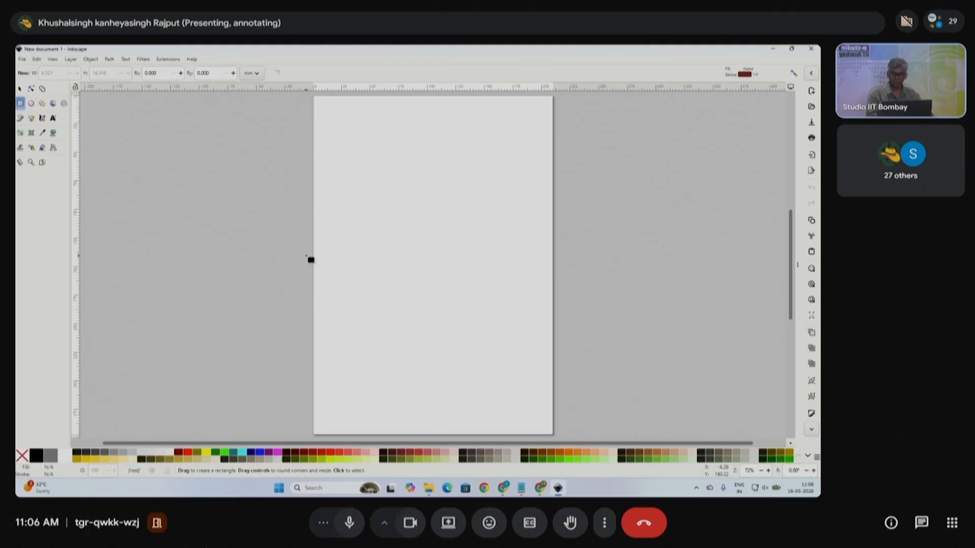
key(e)
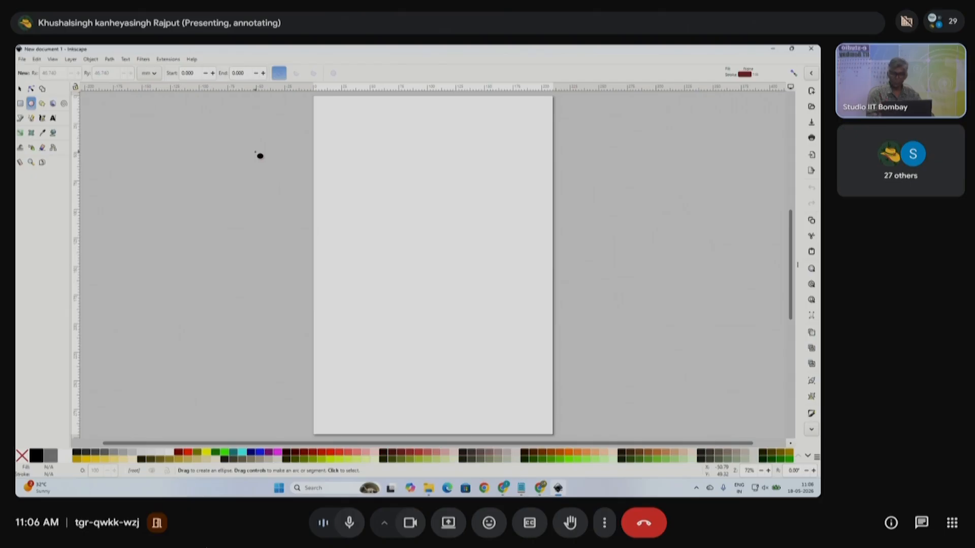
key(s)
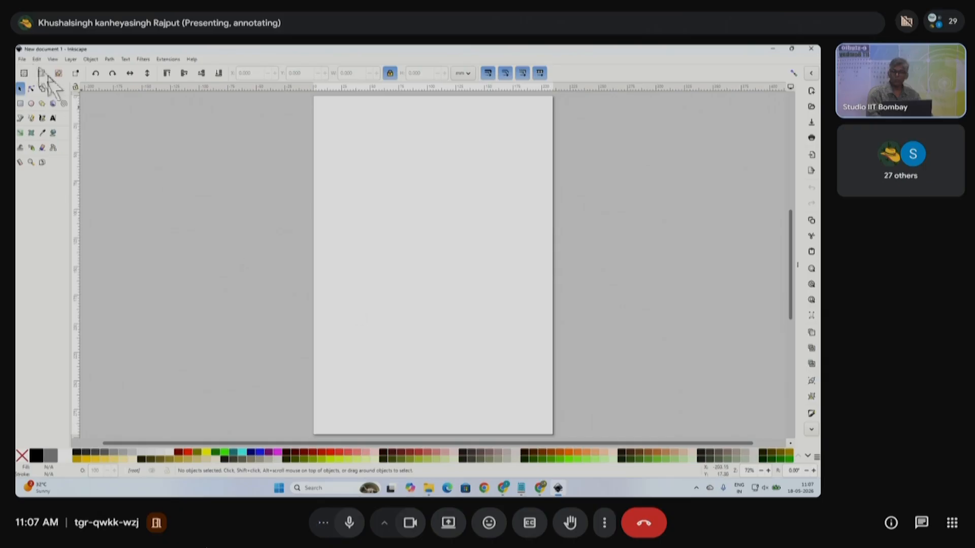
- In Document Properties, set the page size units to inches instead of centimetres
click(23, 60)
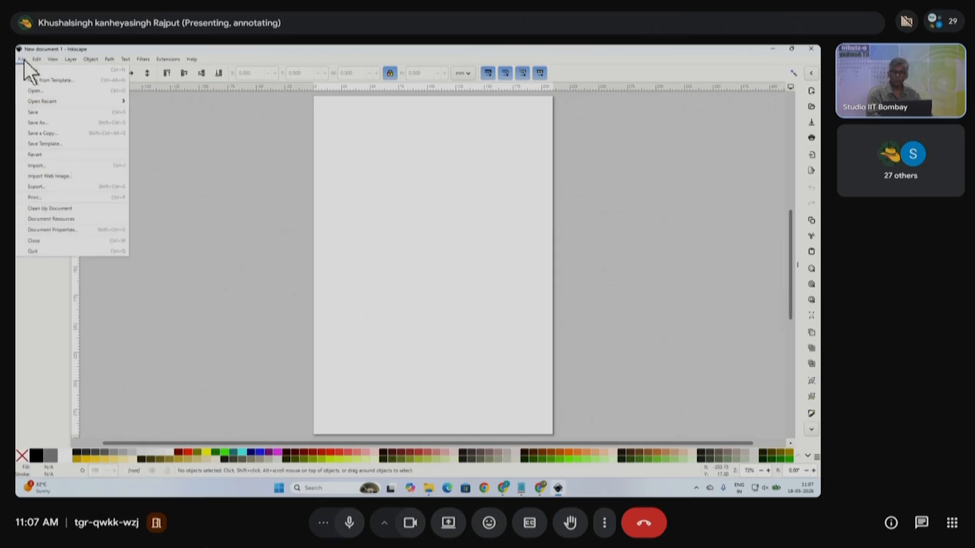
click(57, 230)
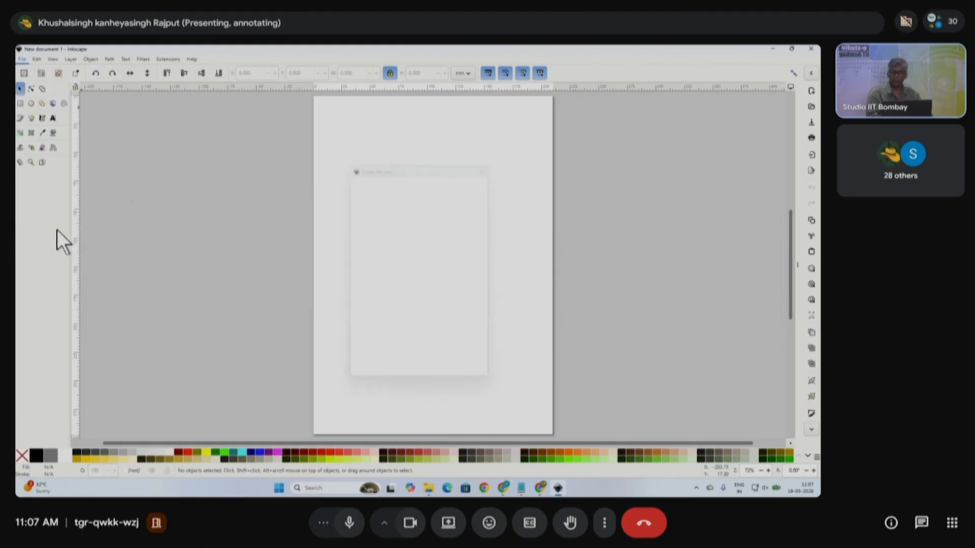
mouse_move(221, 132)
mouse_down()
mouse_move(643, 135)
mouse_move(208, 143)
mouse_up()
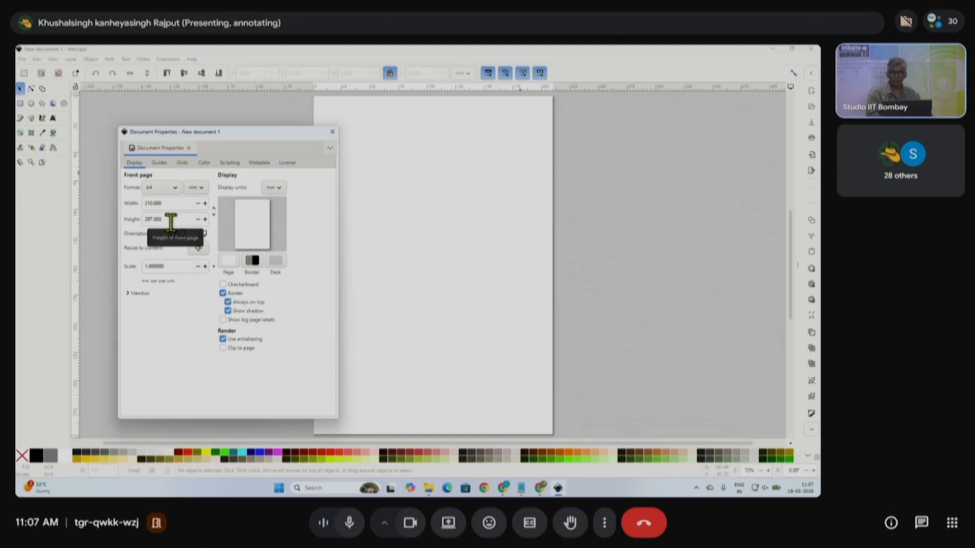
click(198, 188)
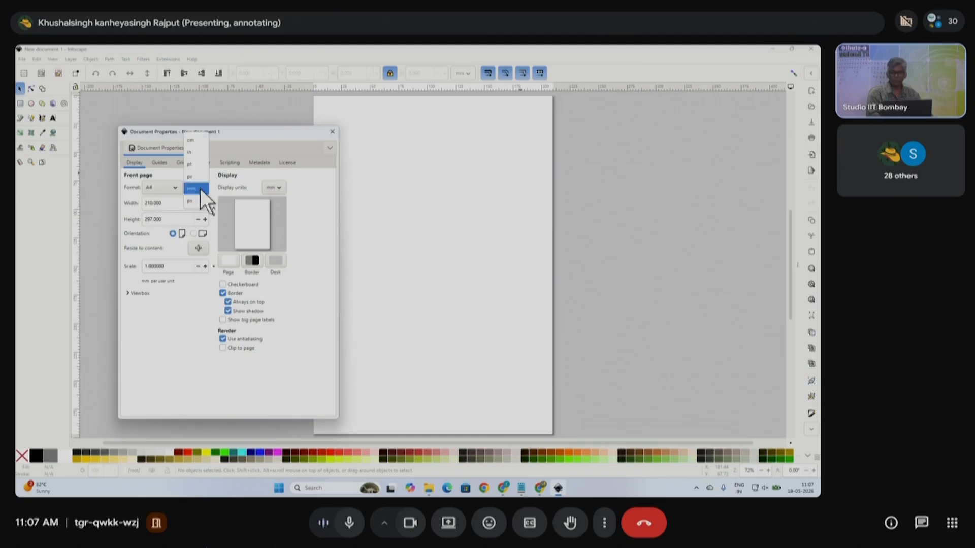
click(193, 141)
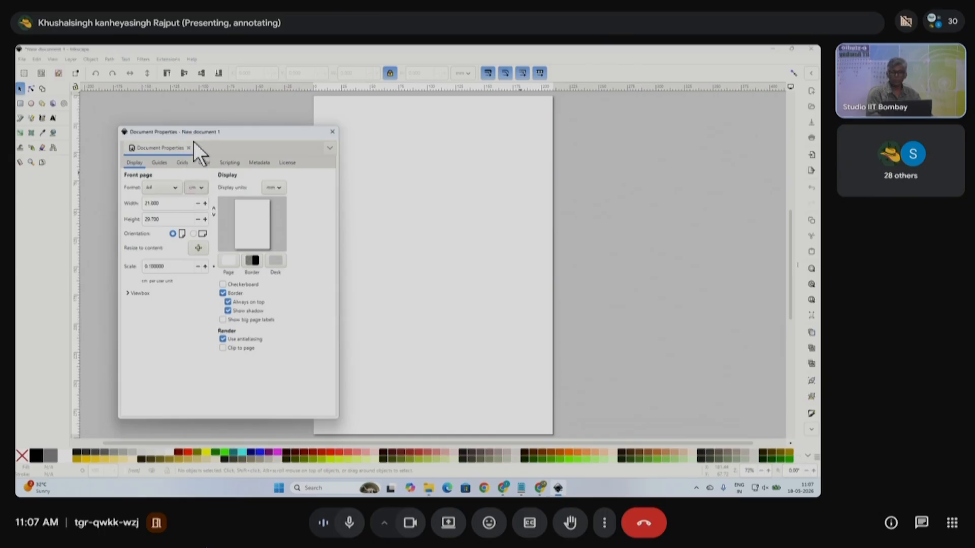
click(169, 204)
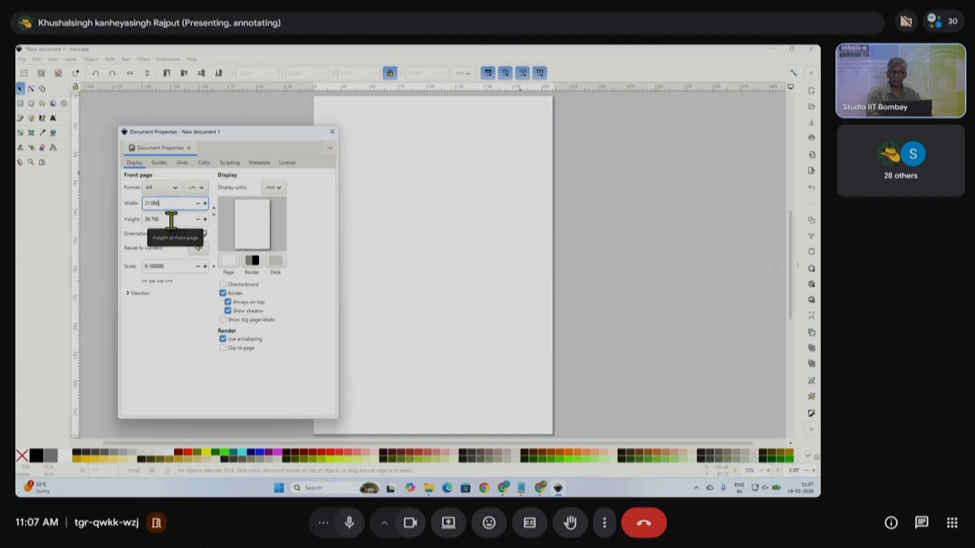
click(197, 188)
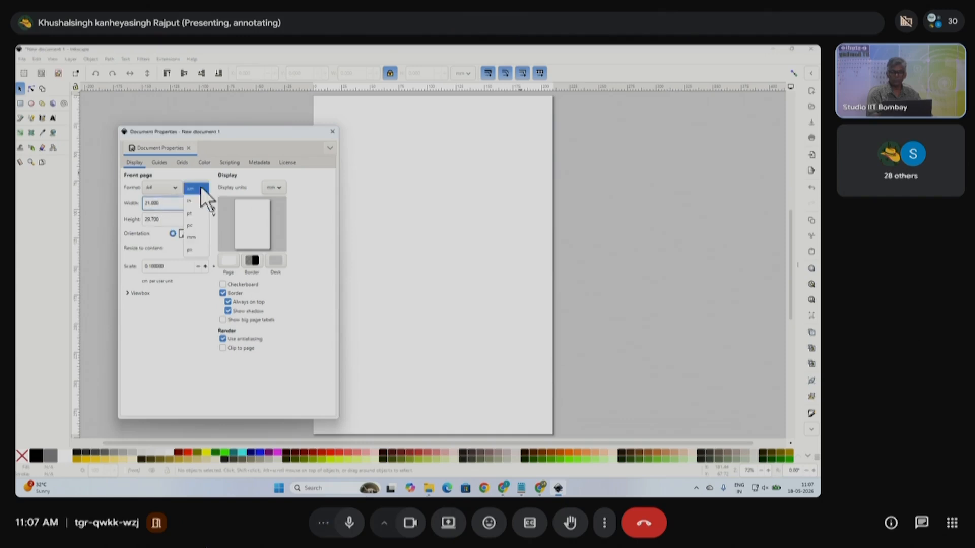
click(197, 200)
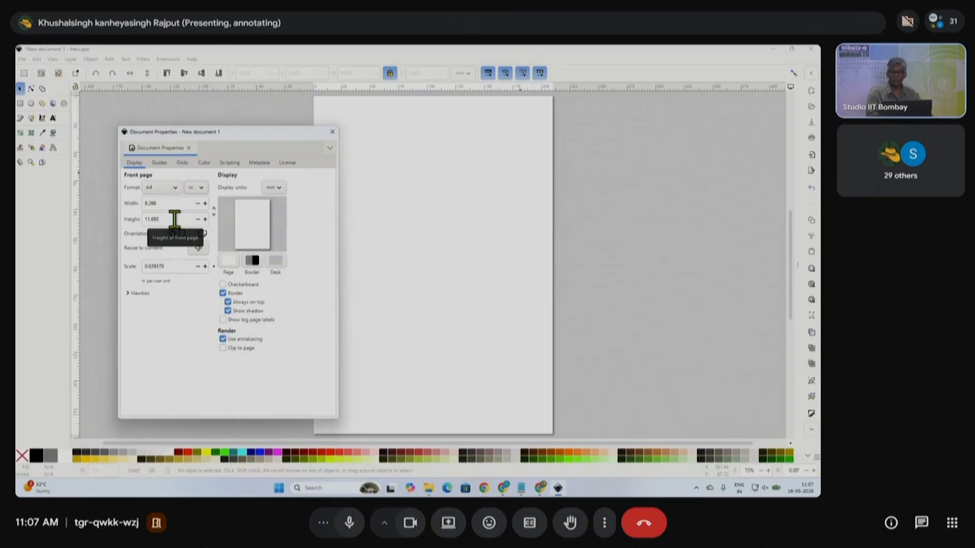
- Browse the ISO A paper formats, then close Document Properties
drag(239, 135, 643, 128)
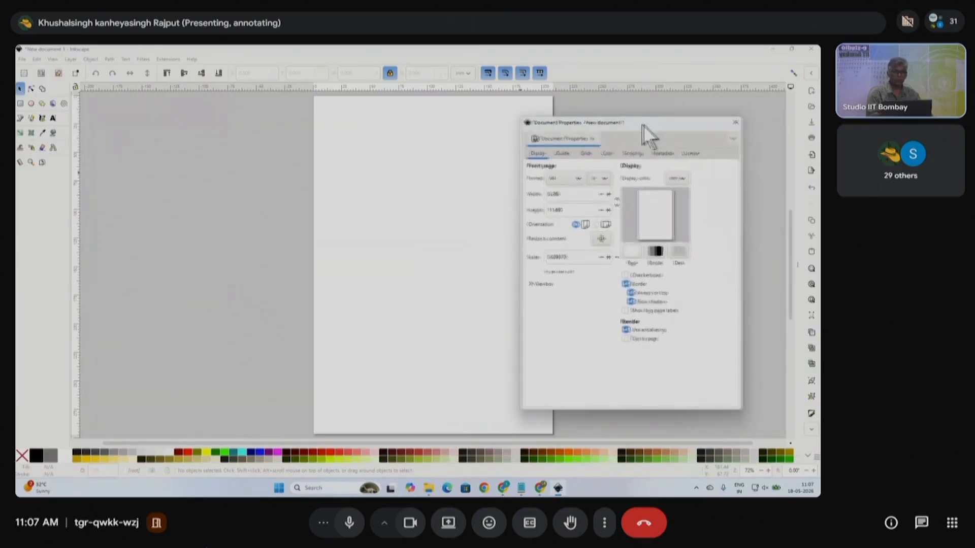
click(570, 178)
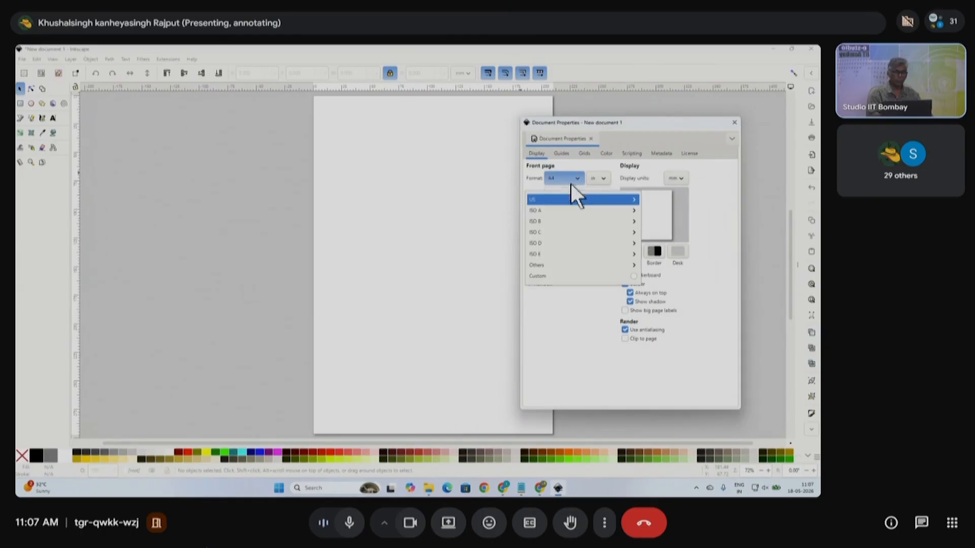
click(547, 210)
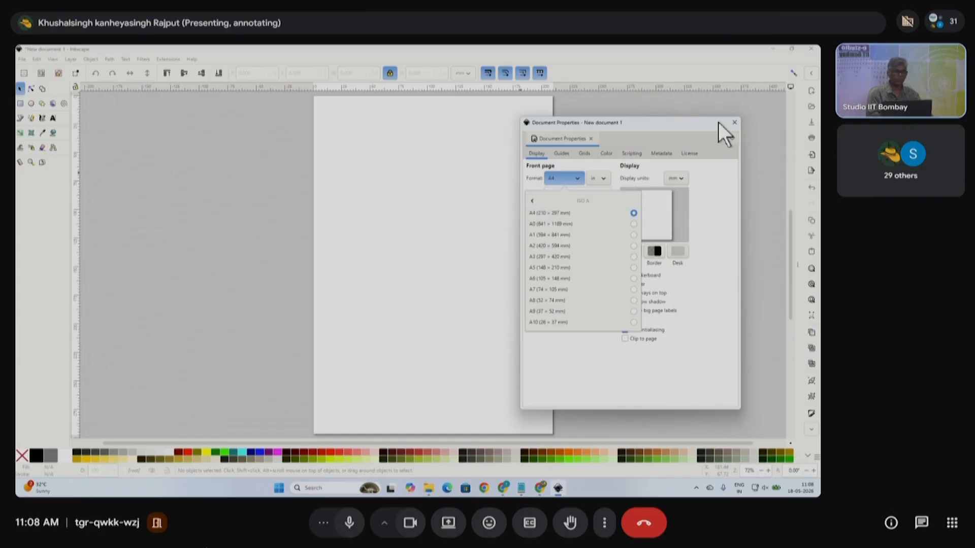
click(735, 123)
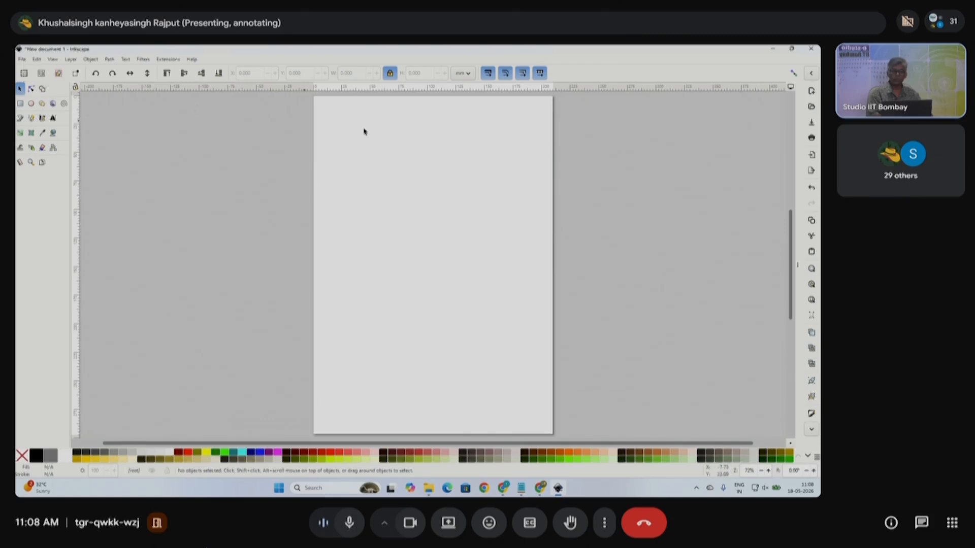
- Pick ISO A > A3 (297 × 420 mm) as the page format, then zoom out
click(21, 60)
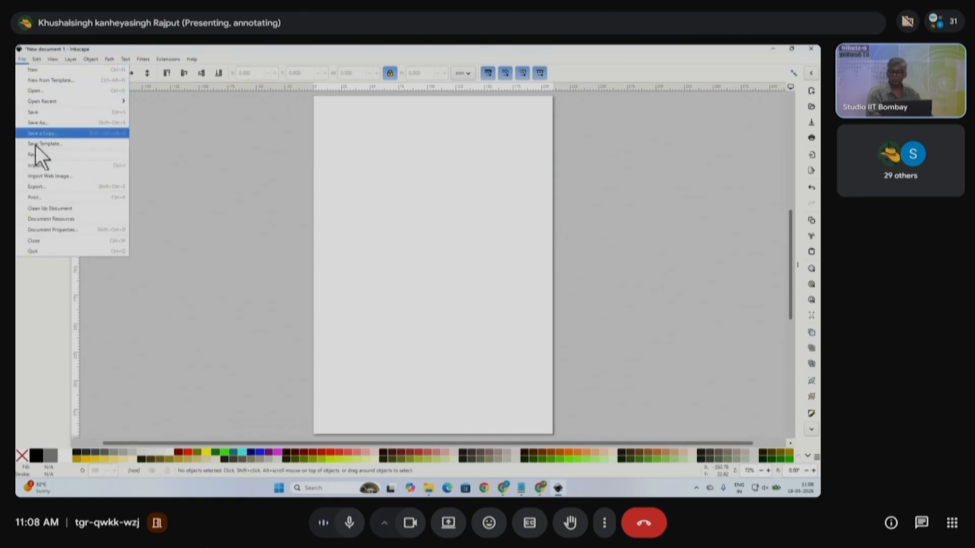
click(75, 230)
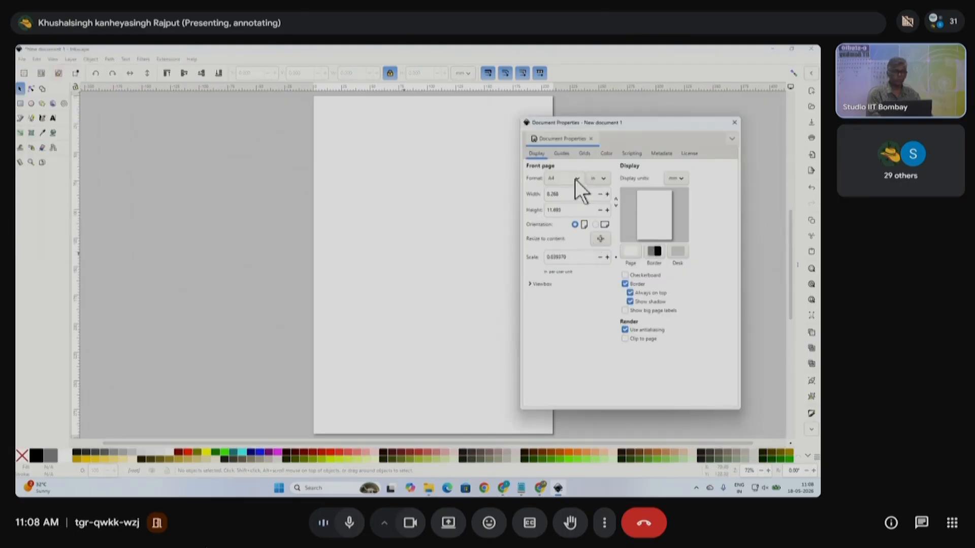
click(576, 179)
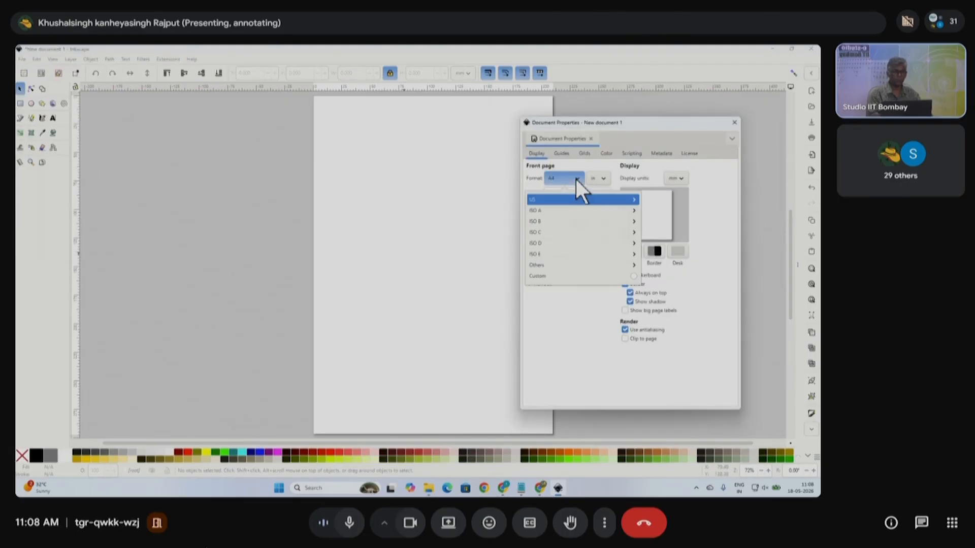
click(550, 198)
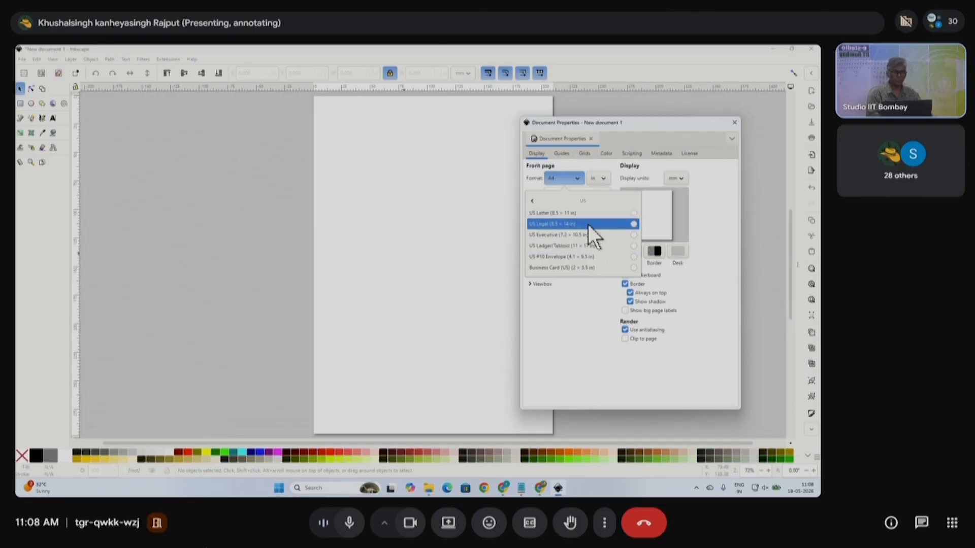
click(556, 202)
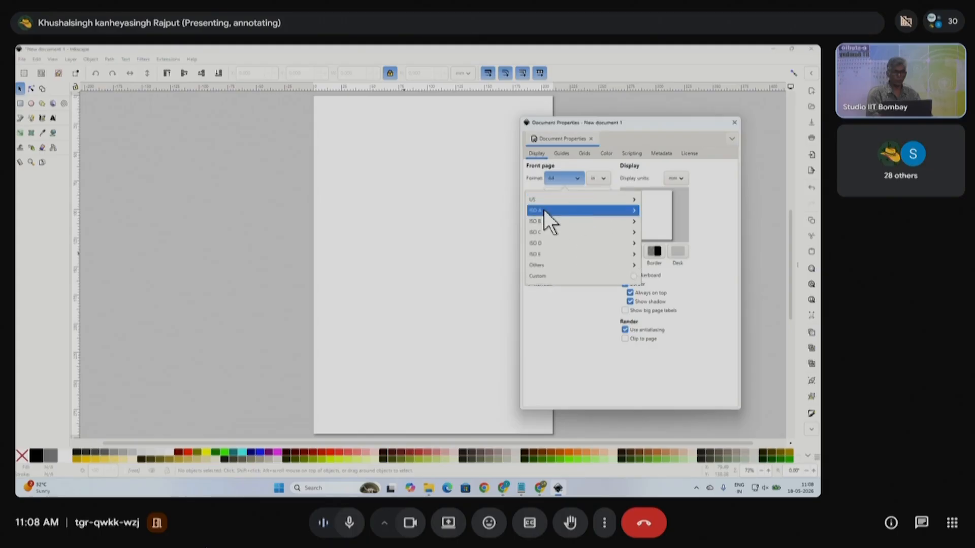
click(550, 210)
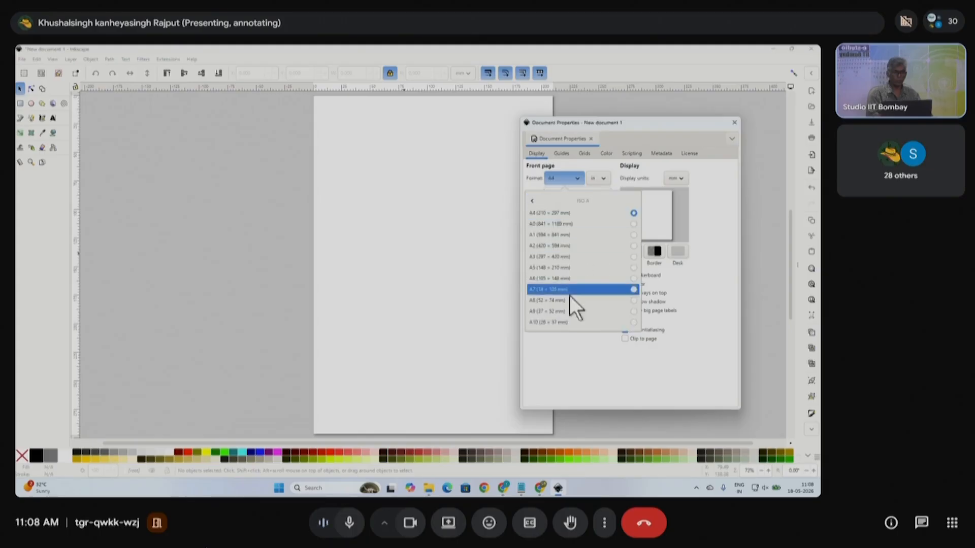
click(547, 256)
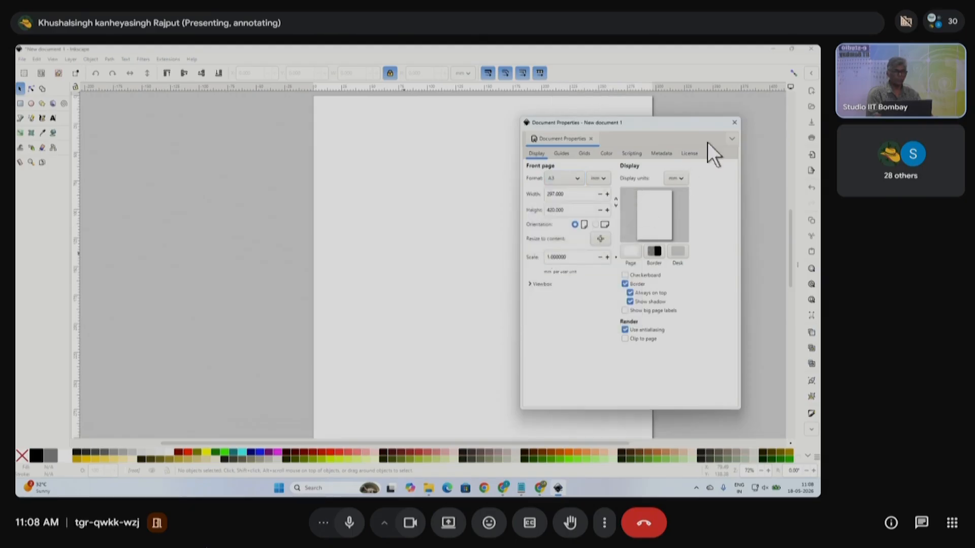
click(733, 123)
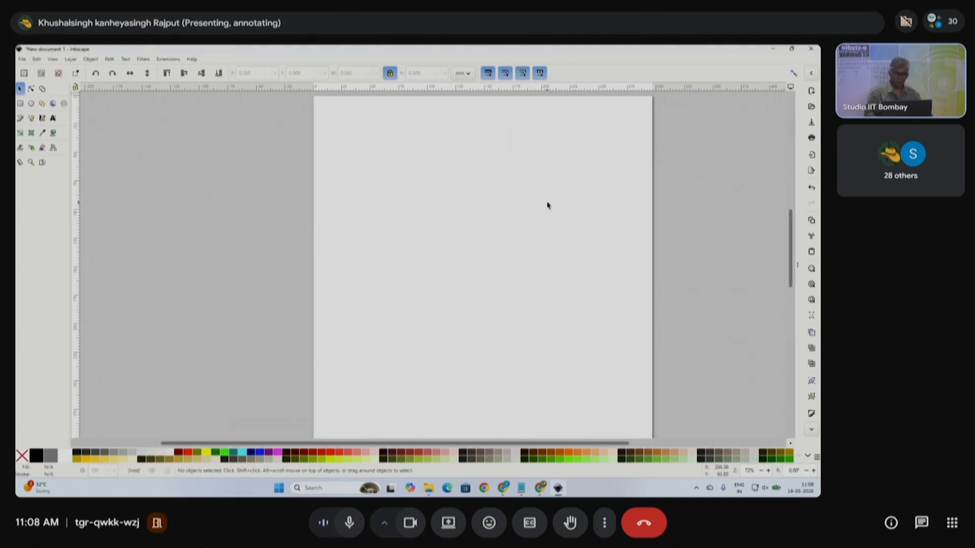
scroll(516, 219, down, 2)
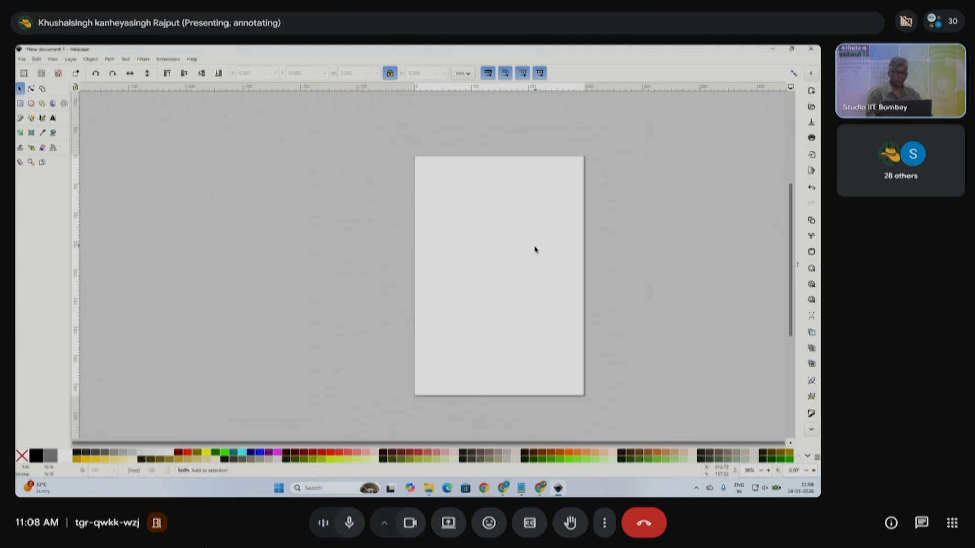
scroll(467, 259, right, 3)
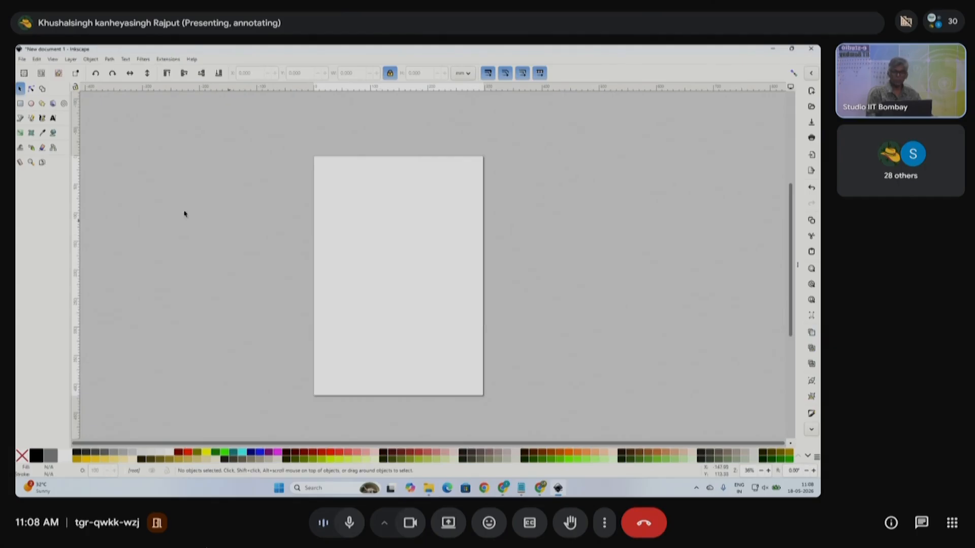
- Type an 'A3' text label on the page, enlarge it and centre it
click(53, 120)
click(376, 233)
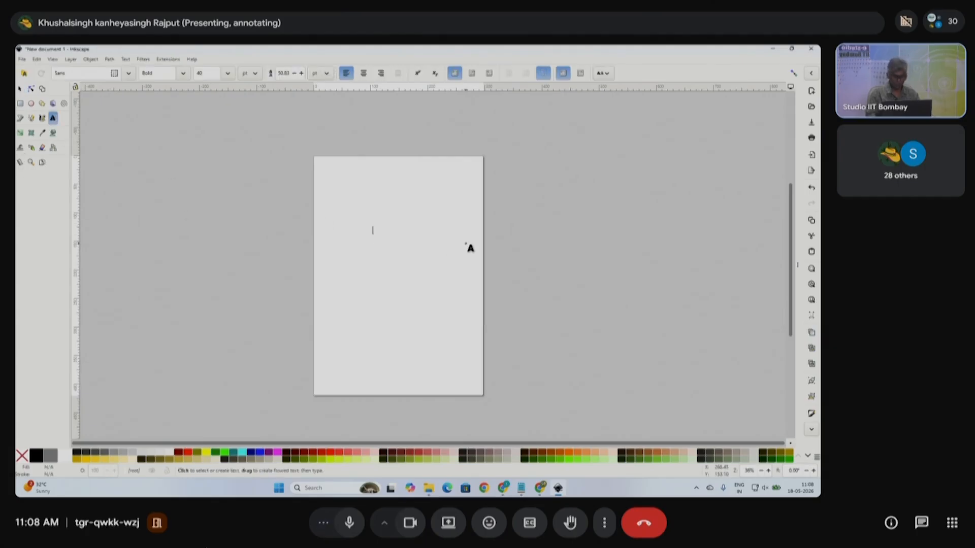
text(A3)
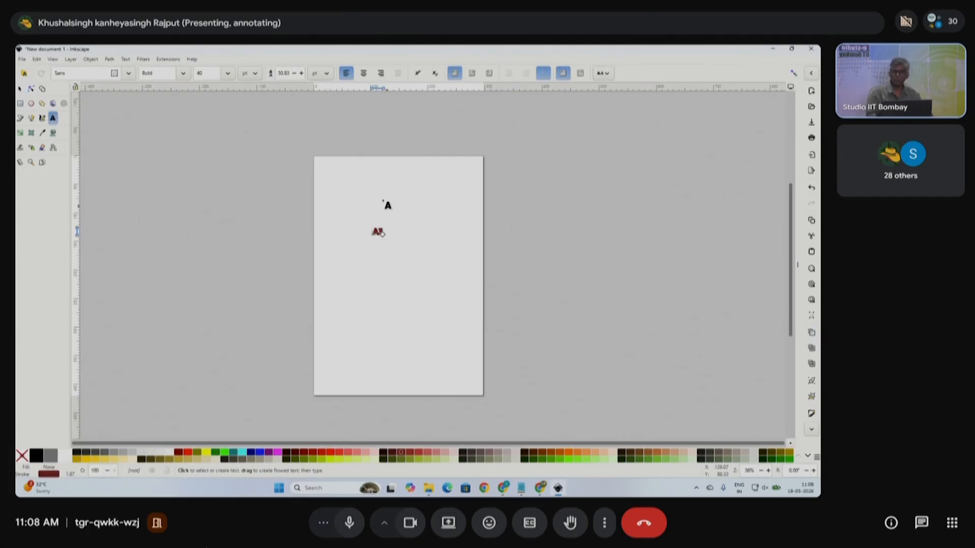
click(20, 90)
drag(389, 240, 433, 294)
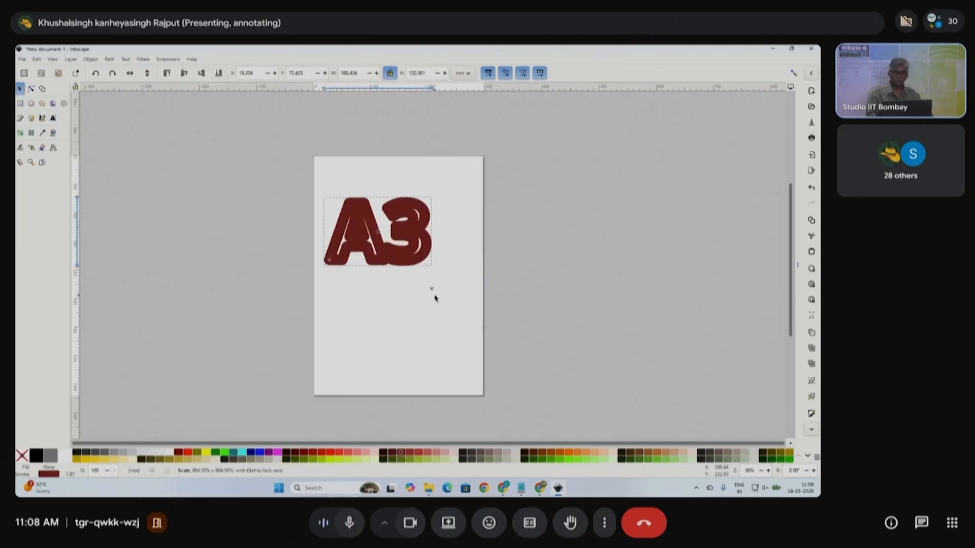
drag(413, 252, 434, 274)
- Remove the A3 text's outline and fill it red
shift+click(22, 456)
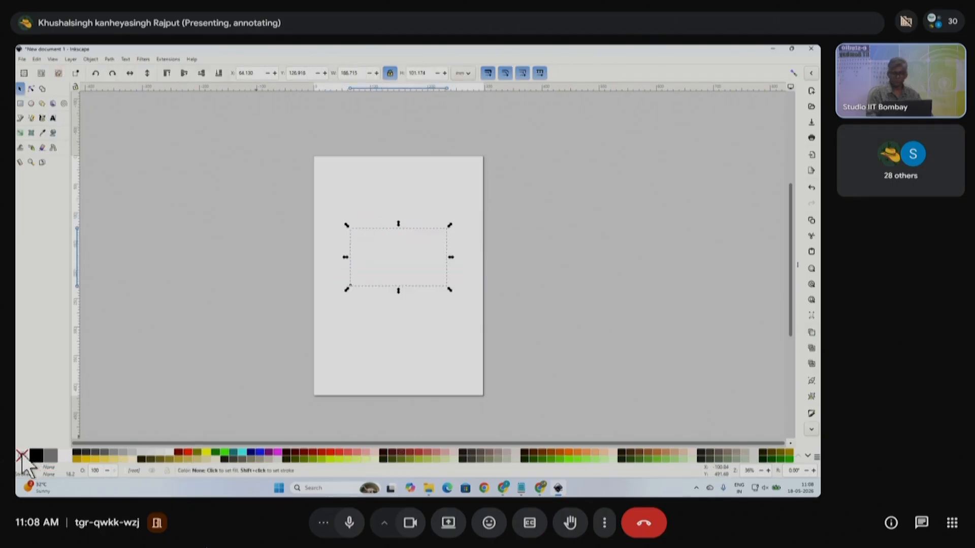
click(186, 453)
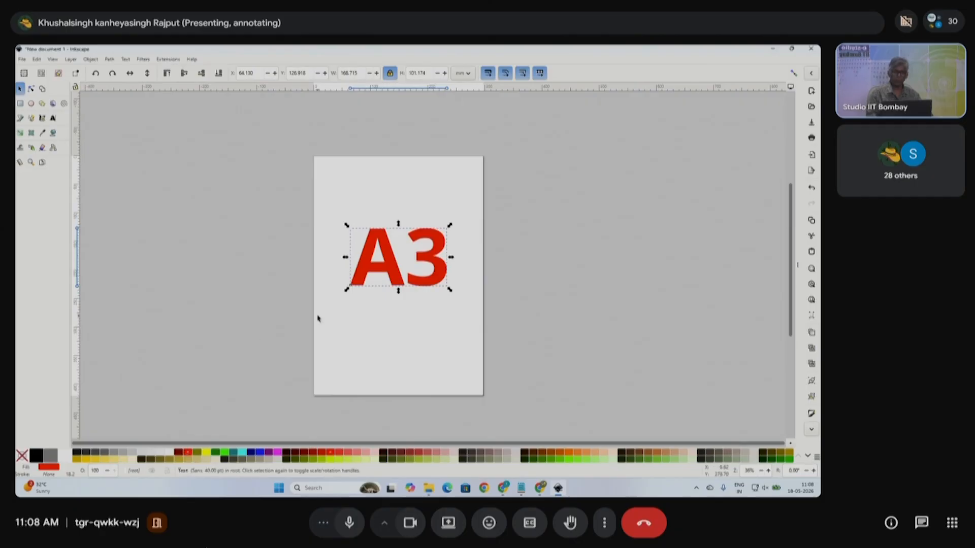
click(326, 302)
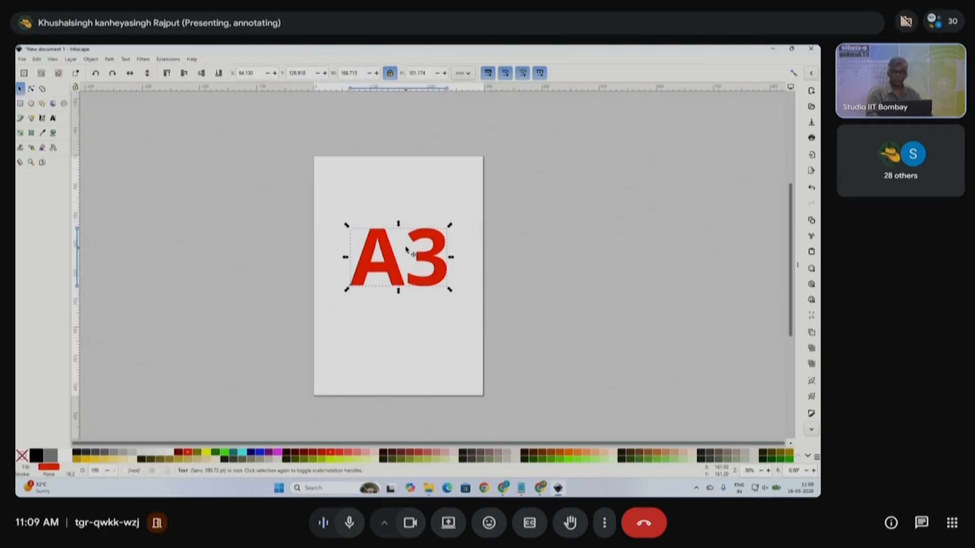
click(22, 59)
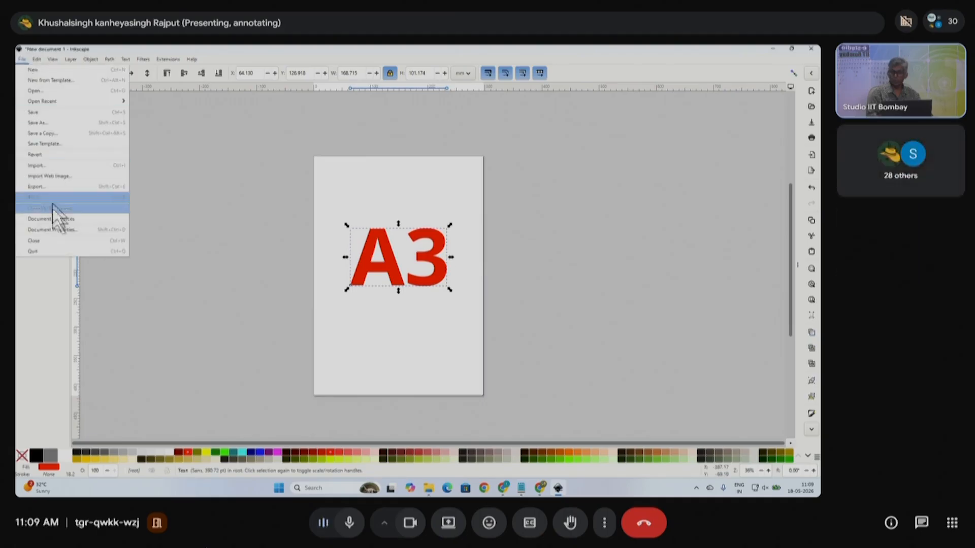
- Set the page format to ISO A4 (210 × 297 mm), then delete the red A3 text
click(62, 230)
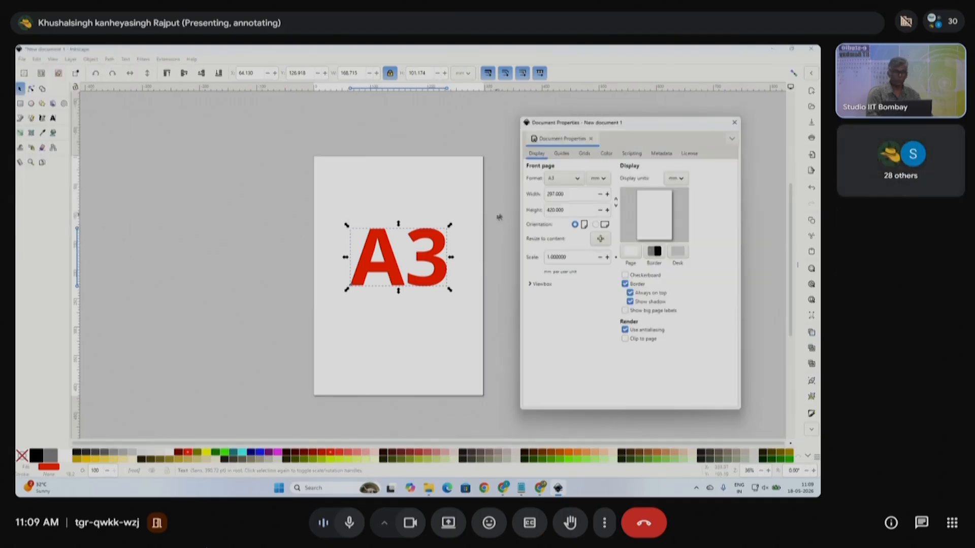
click(578, 179)
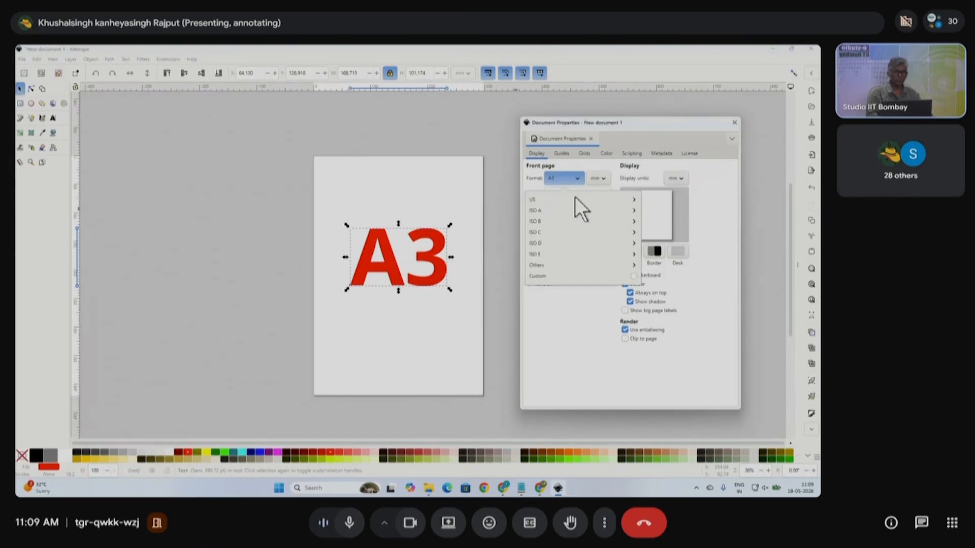
click(566, 206)
click(561, 212)
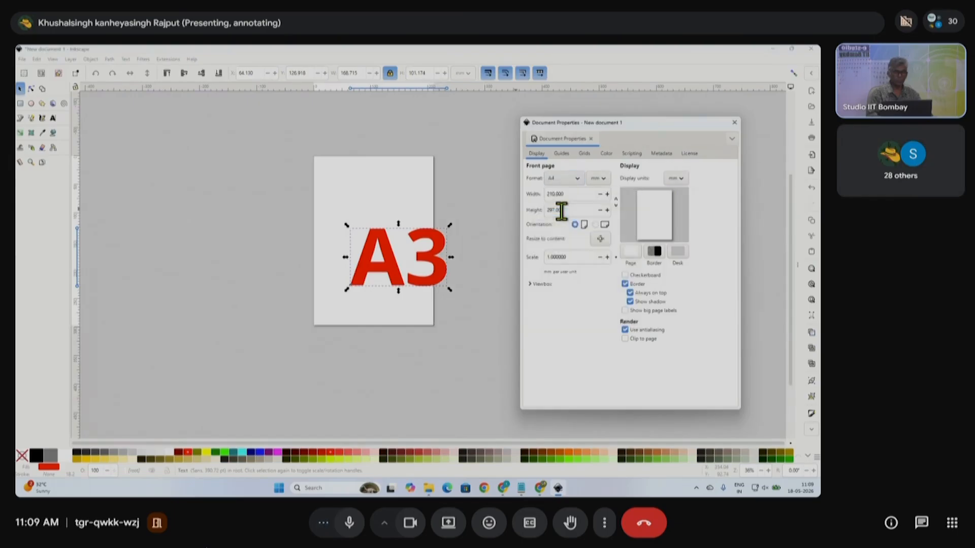
drag(444, 277, 424, 253)
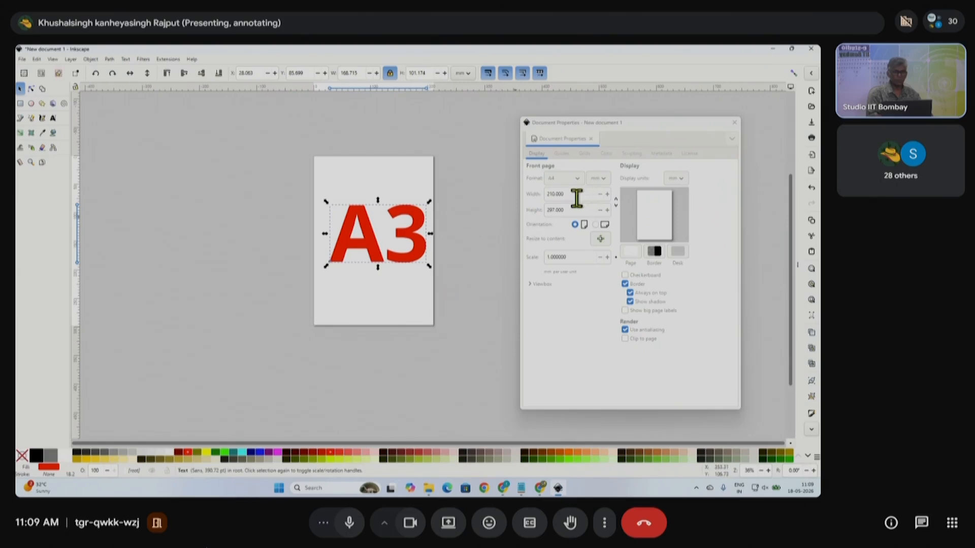
double_click(574, 195)
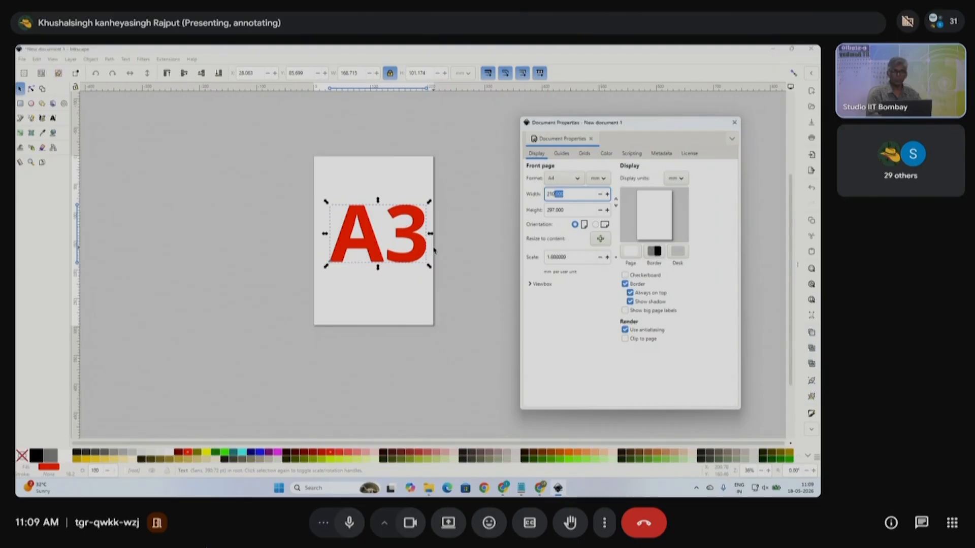
key(BackSpace)
click(466, 262)
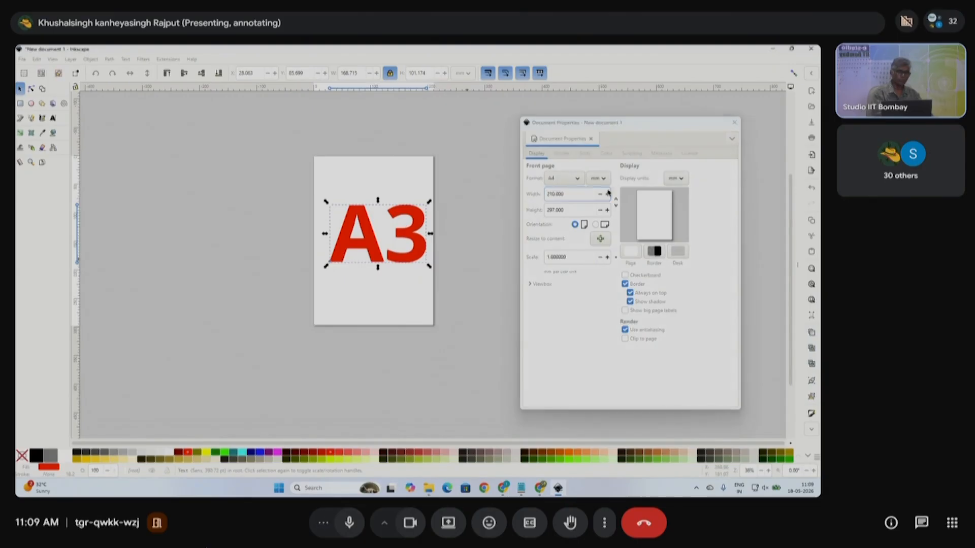
click(734, 122)
click(413, 230)
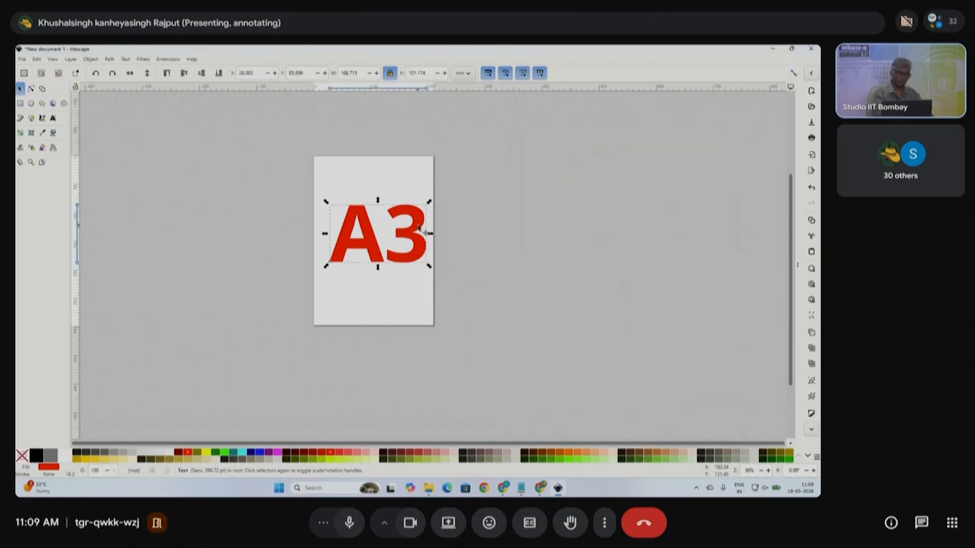
key(Delete)
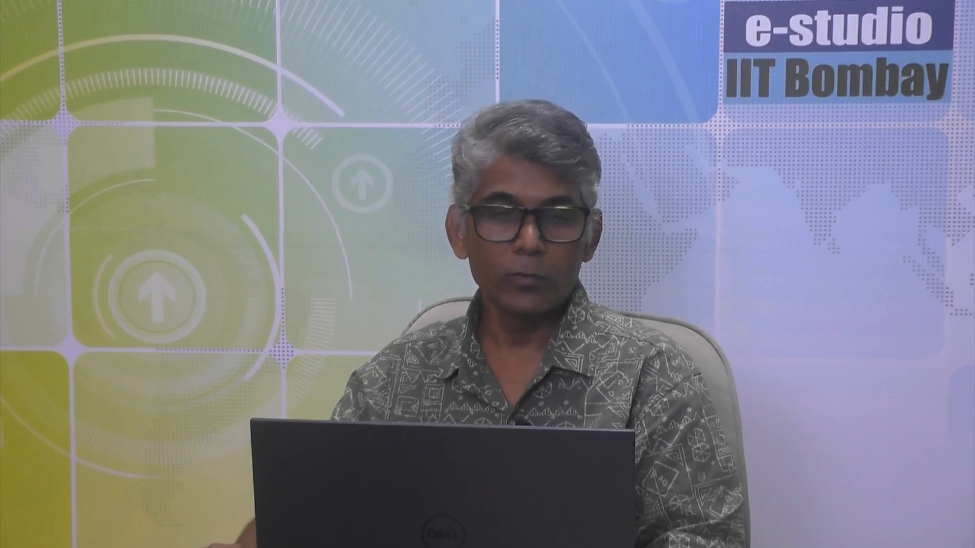
- Zoom-drag a rectangle around the A4 page, then return to the Selector tool
drag(300, 146, 445, 341)
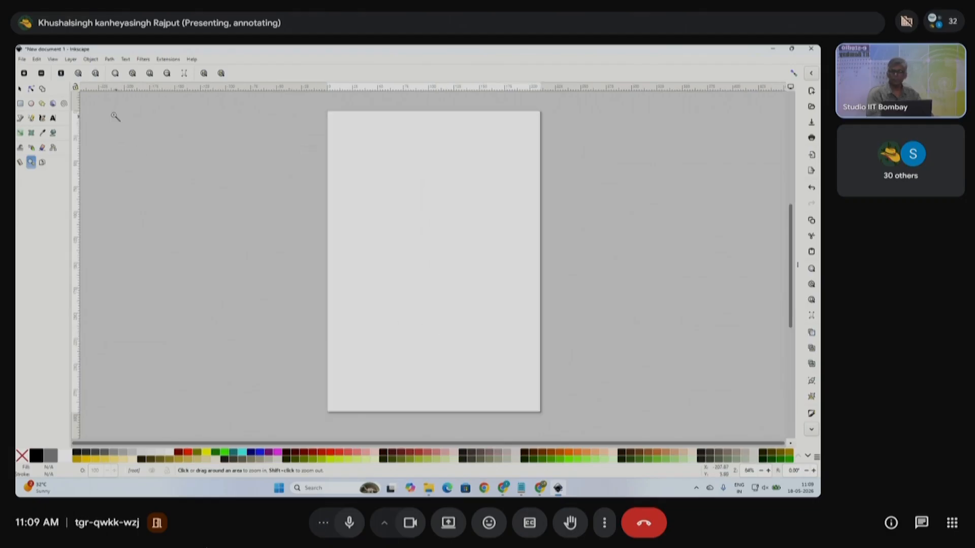
click(20, 88)
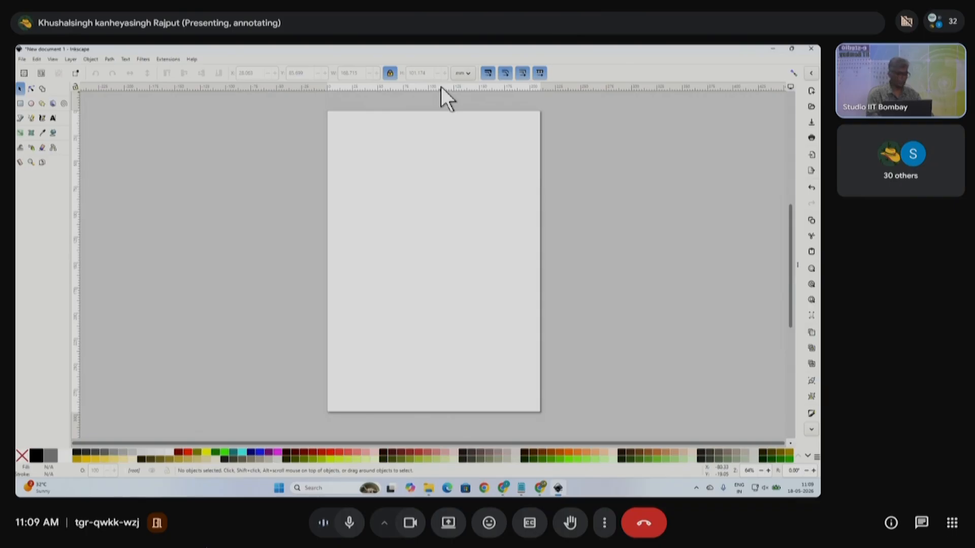
- Place a horizontal guide at 181.91 mm from the top ruler and a vertical guide from the left ruler
drag(441, 87, 446, 285)
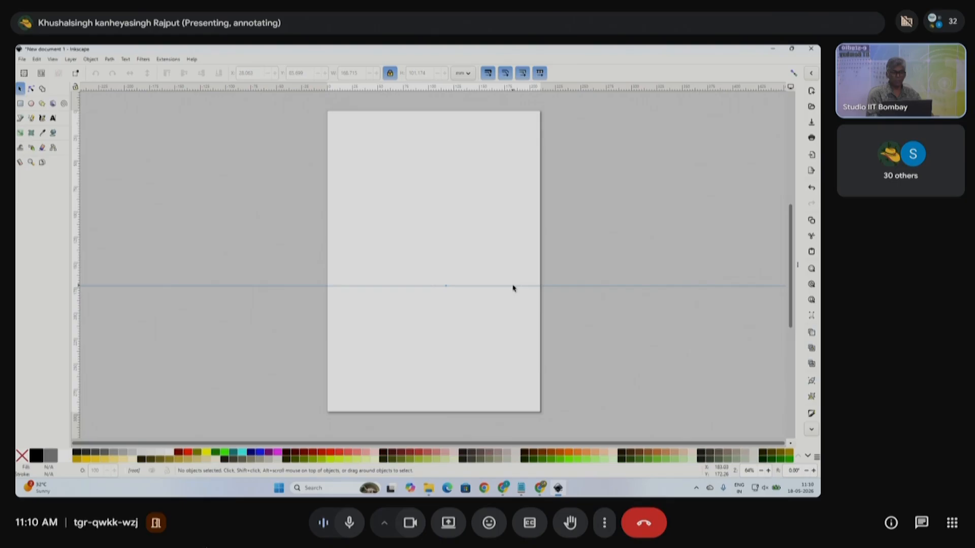
mouse_move(517, 288)
mouse_down()
mouse_move(523, 187)
mouse_move(516, 281)
mouse_up()
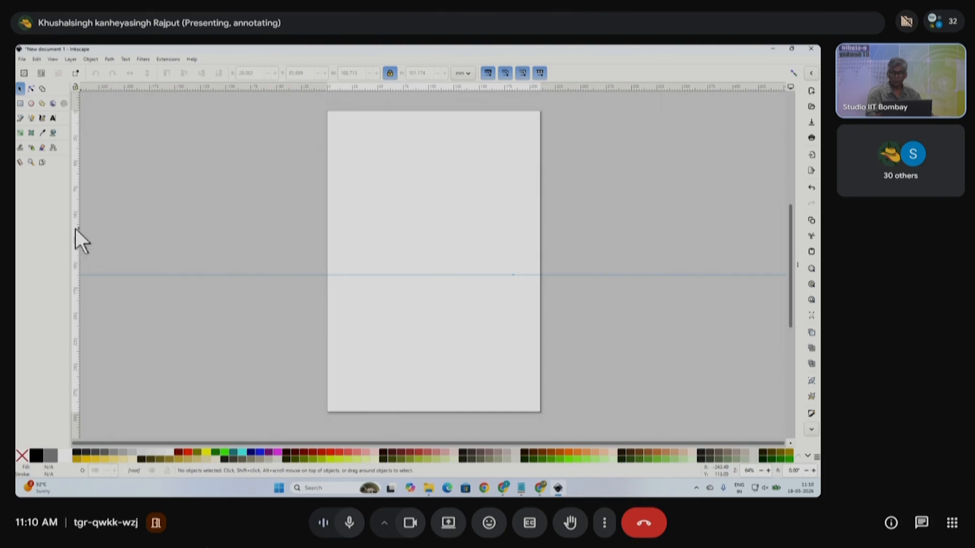
drag(76, 229, 434, 247)
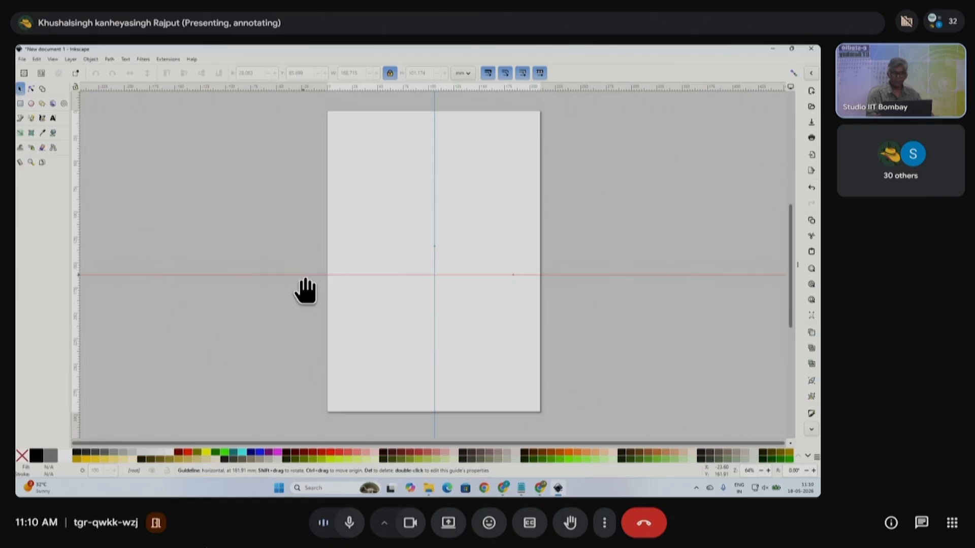
- Raise the first horizontal guide, add one lower down, shift the vertical guide left, add another
drag(306, 281, 316, 210)
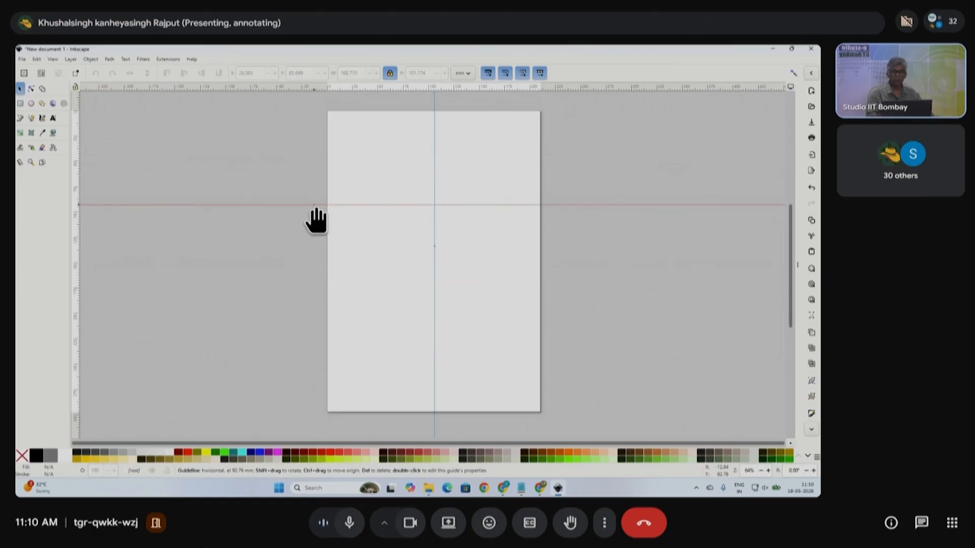
drag(358, 84, 364, 313)
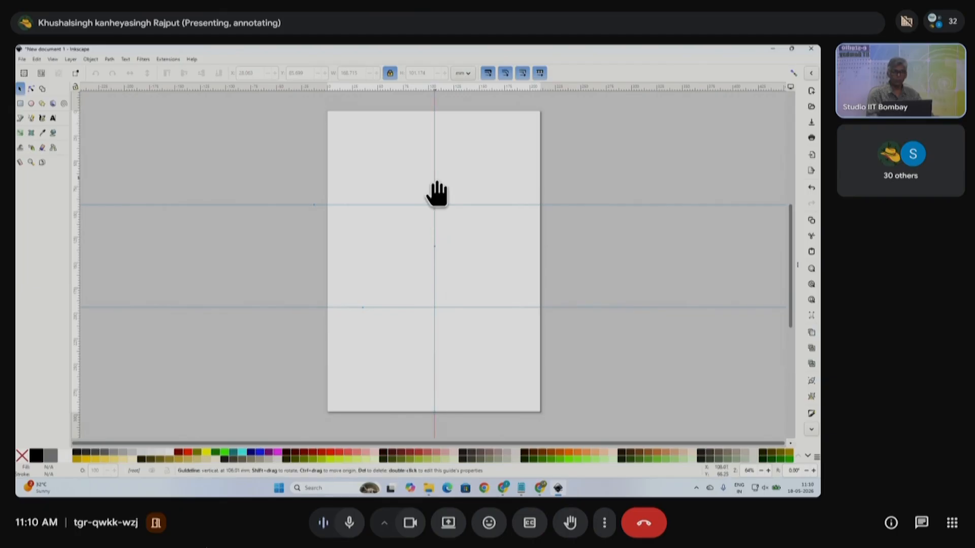
drag(435, 192, 400, 192)
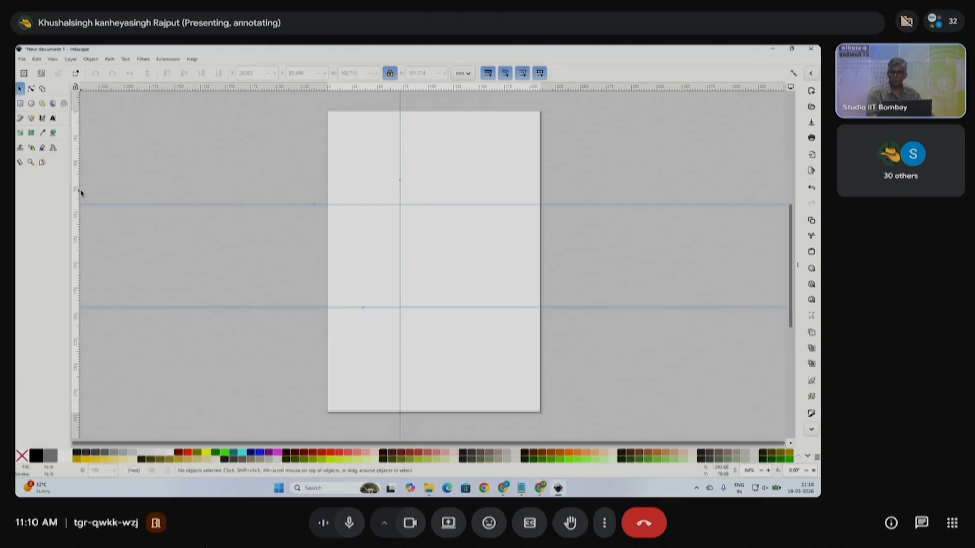
drag(78, 202, 471, 224)
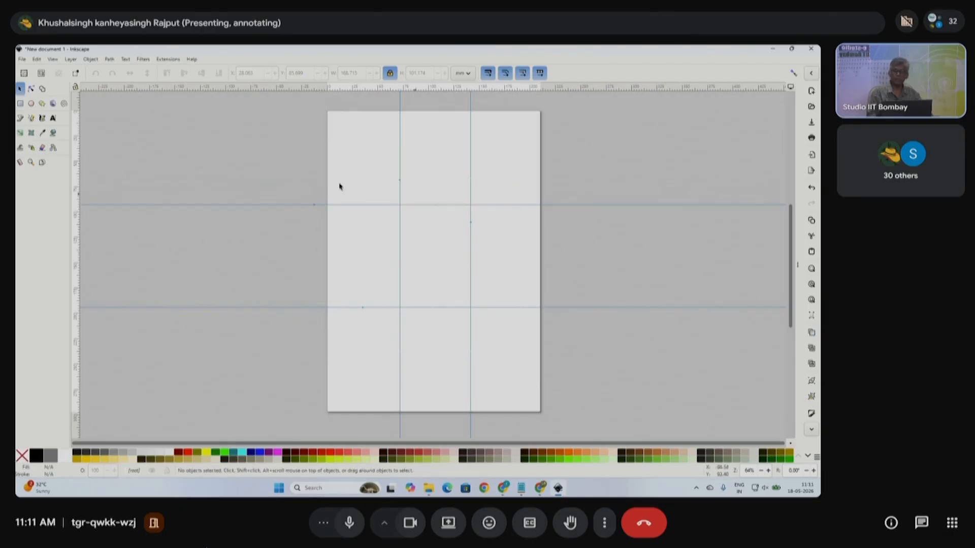
- Switch the A4 page to landscape orientation, 297 × 210 mm, in Document Properties
click(24, 59)
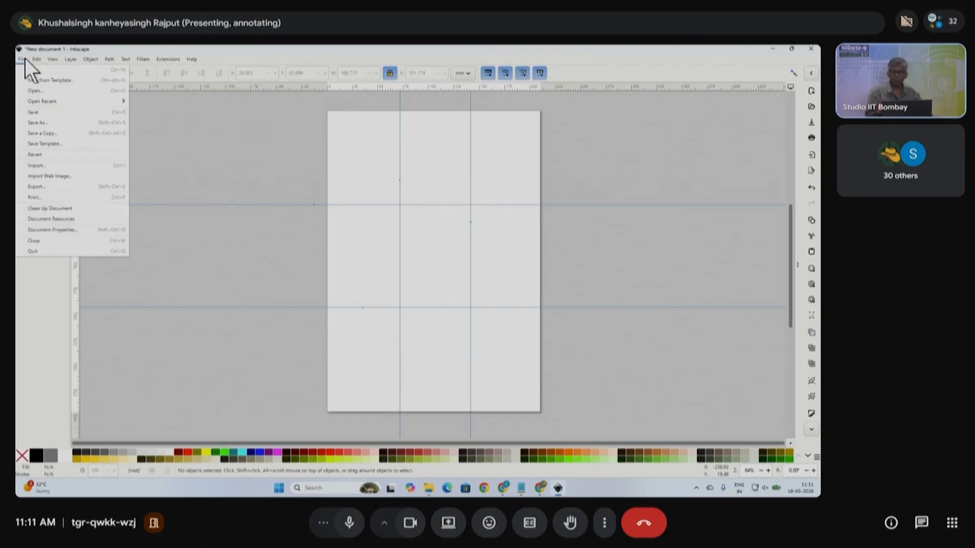
click(59, 231)
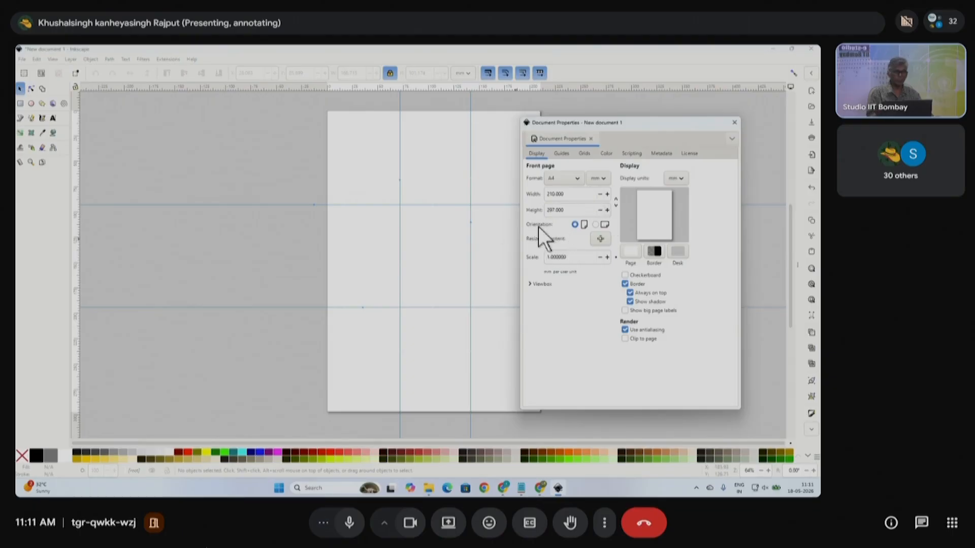
click(596, 225)
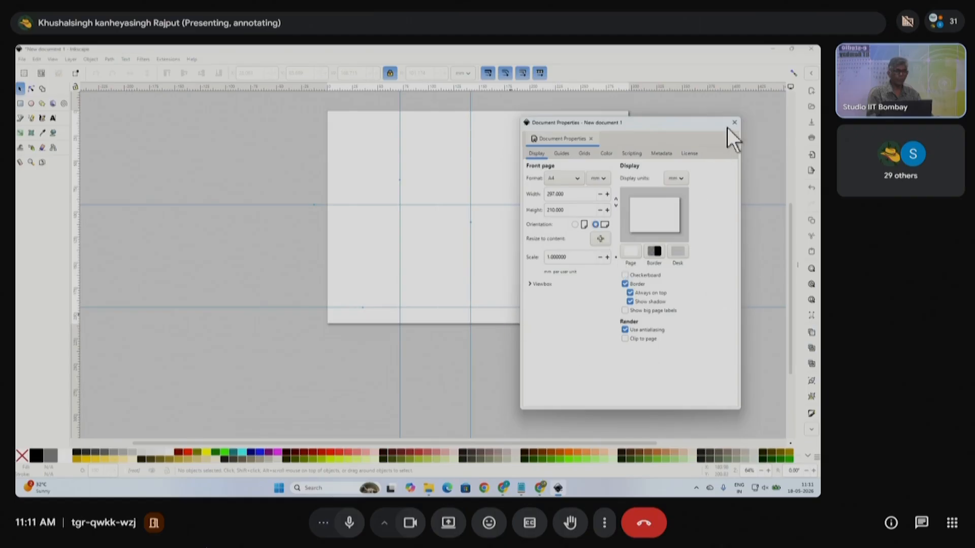
drag(718, 122, 701, 157)
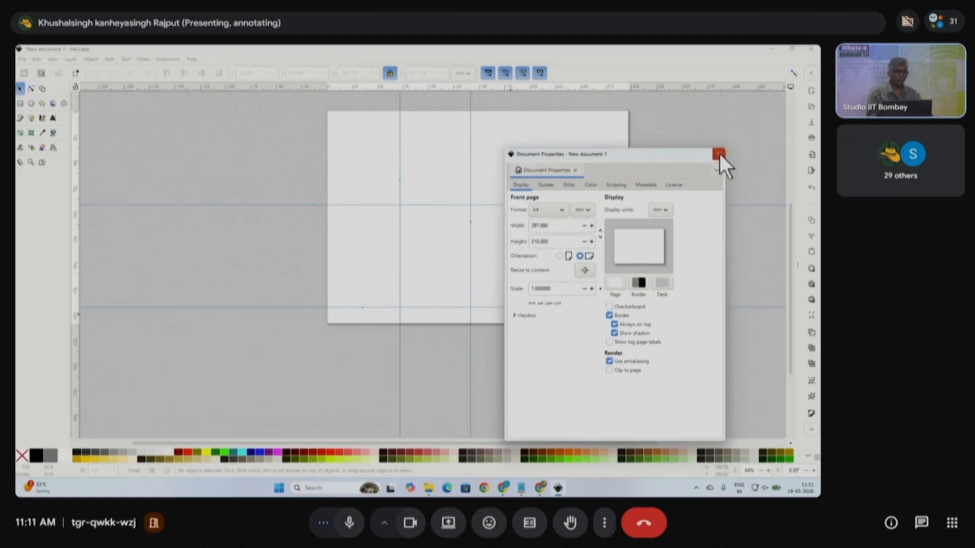
click(720, 154)
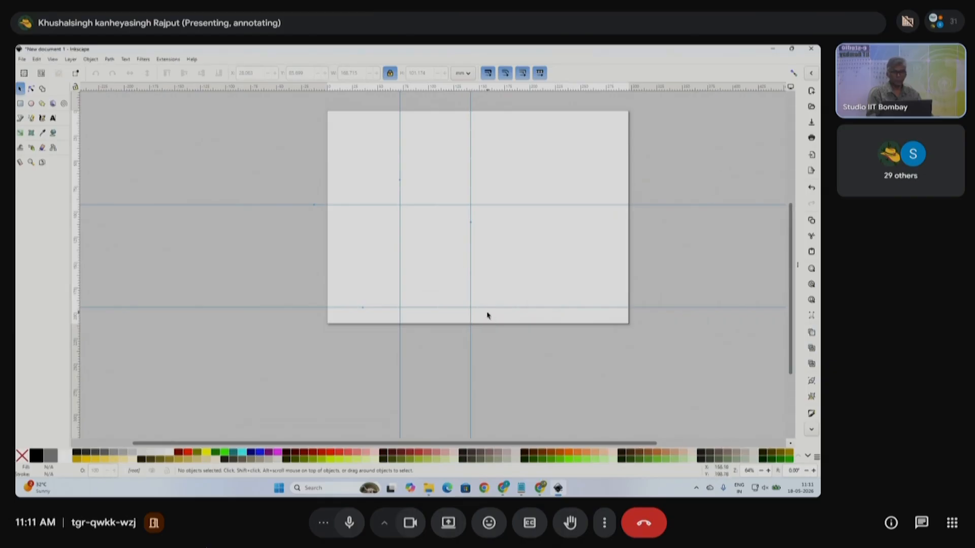
drag(474, 203, 541, 205)
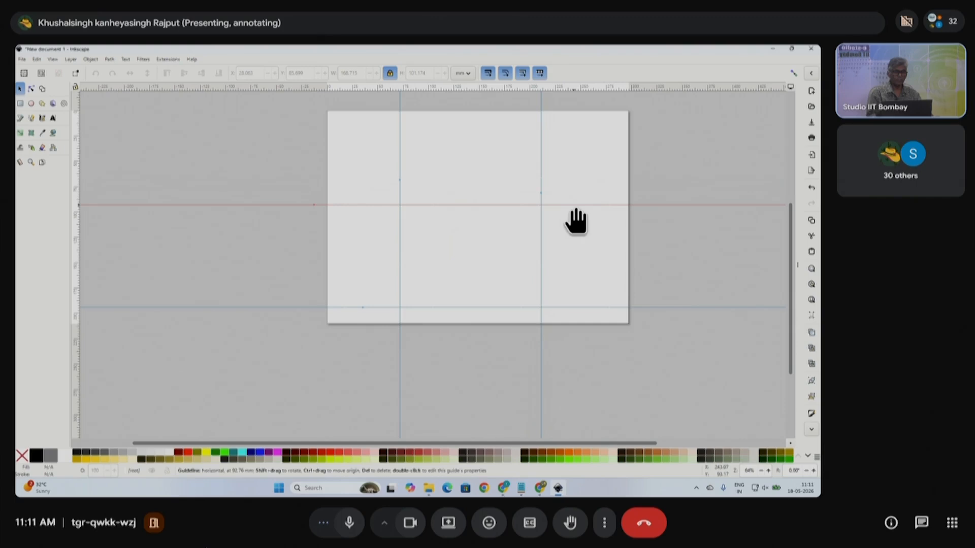
drag(588, 205, 588, 179)
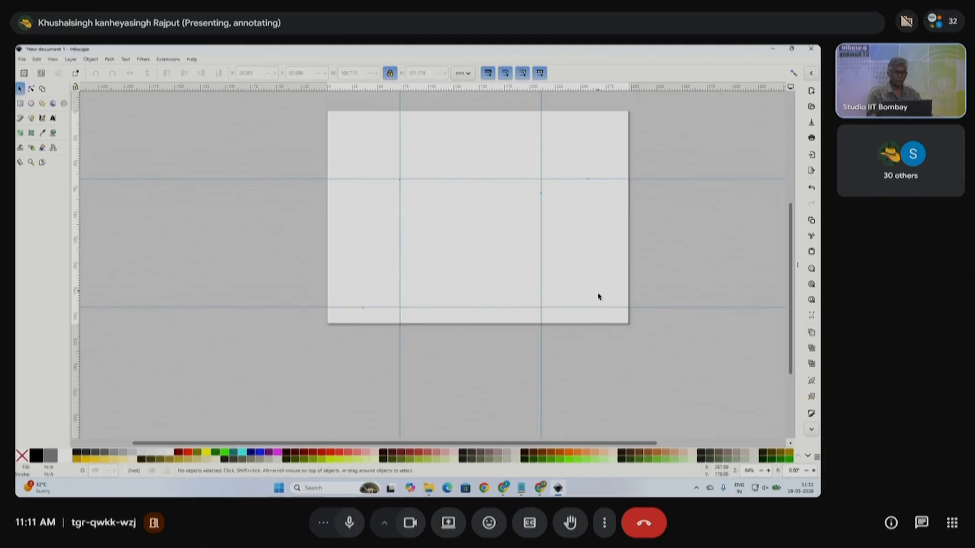
drag(599, 311, 610, 252)
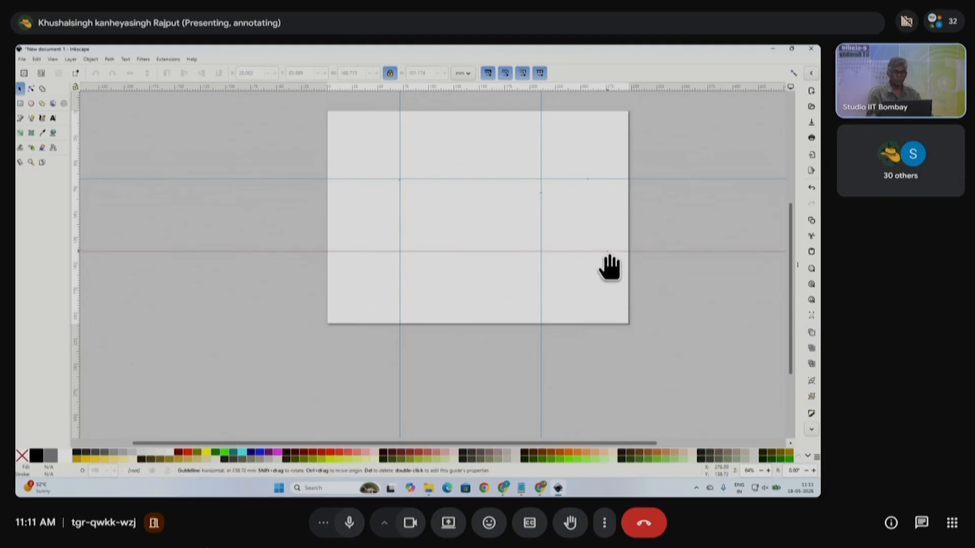
drag(399, 226, 425, 226)
drag(543, 229, 534, 230)
scroll(660, 259, up, 2)
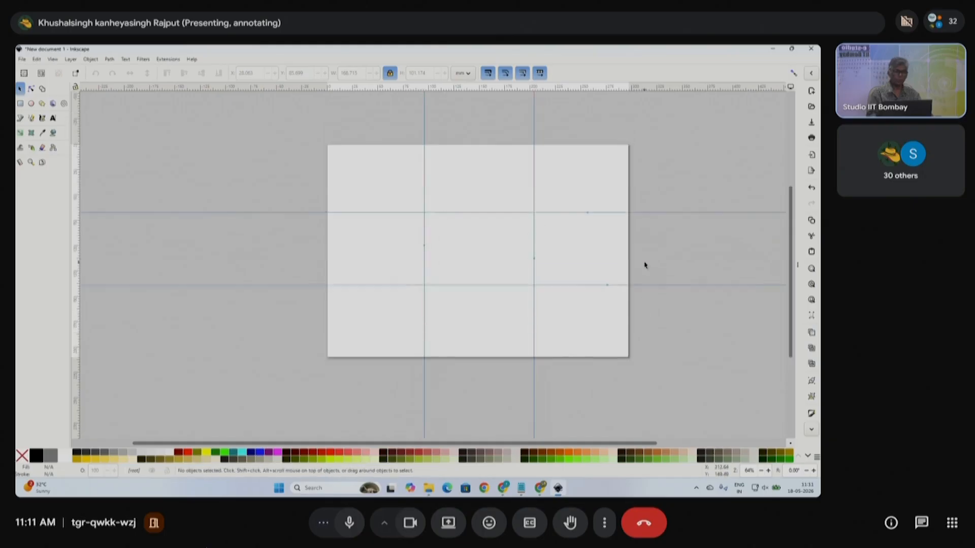
scroll(605, 300, right, 4)
scroll(412, 294, left, 2)
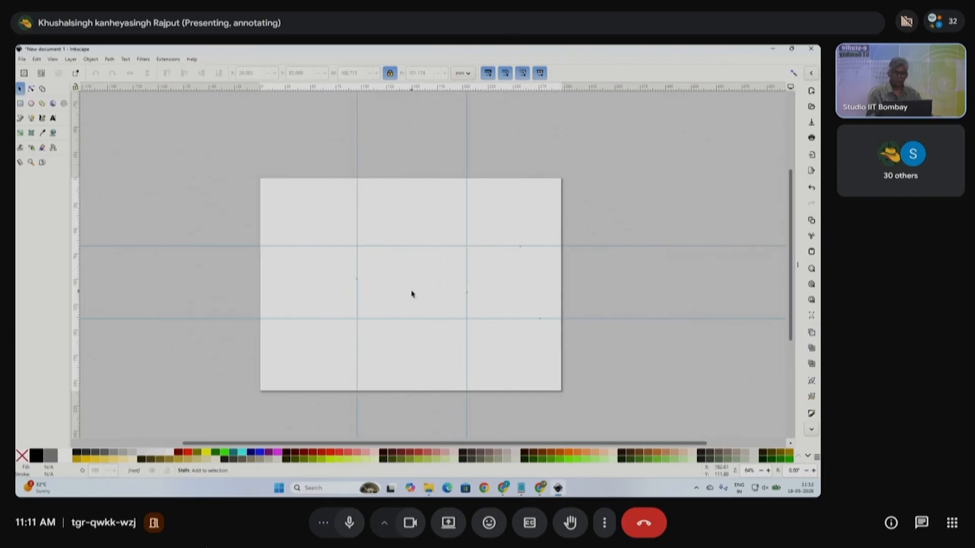
scroll(390, 322, up, 1)
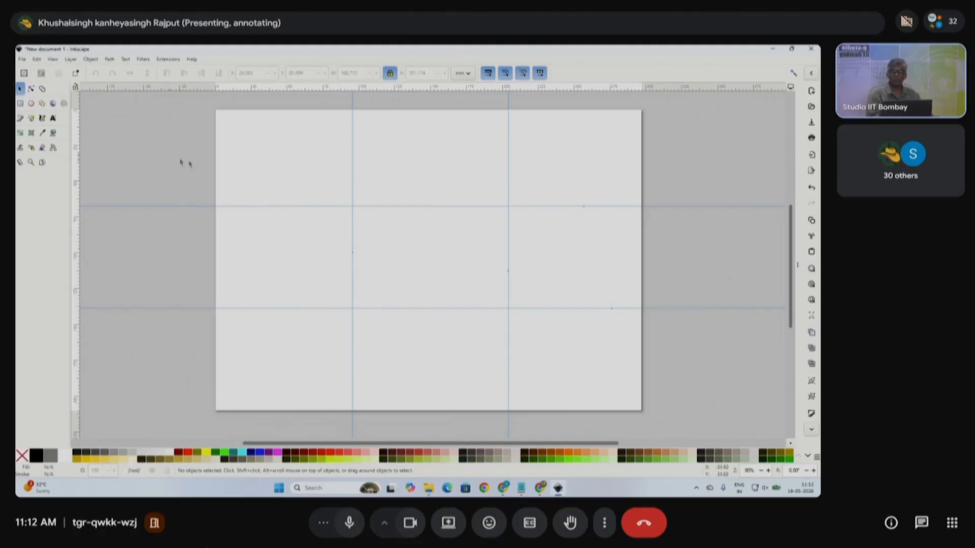
- Create guides around the current page's four edges, then zoom out to check them
click(38, 59)
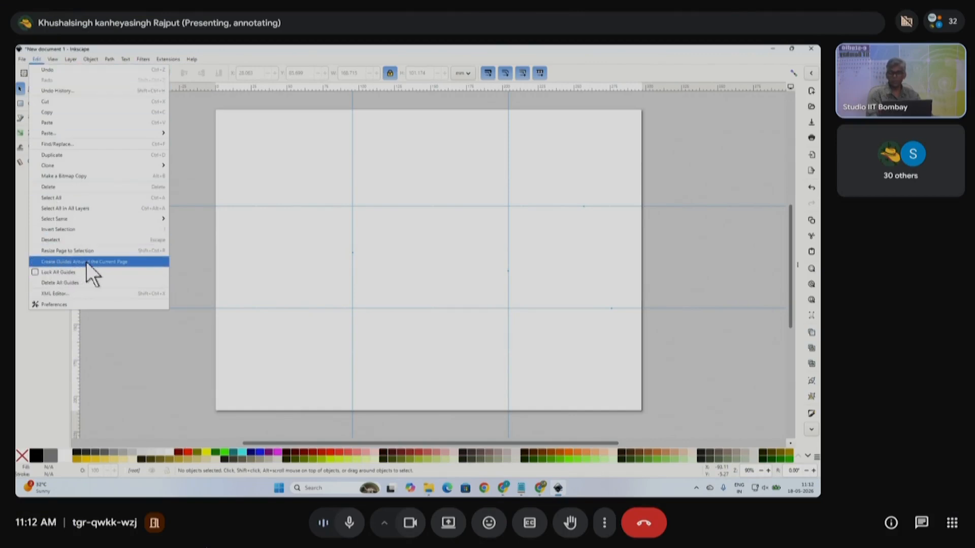
click(105, 262)
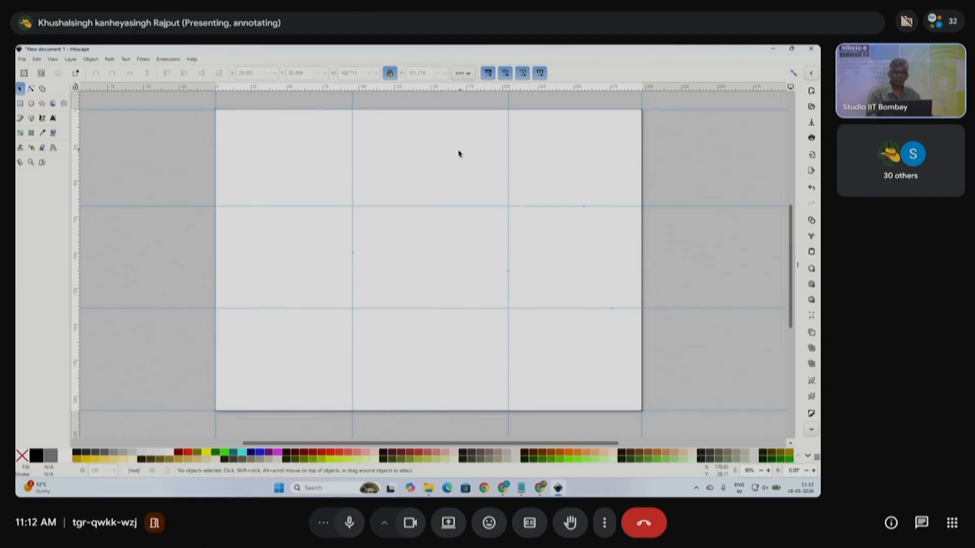
scroll(345, 186, down, 2)
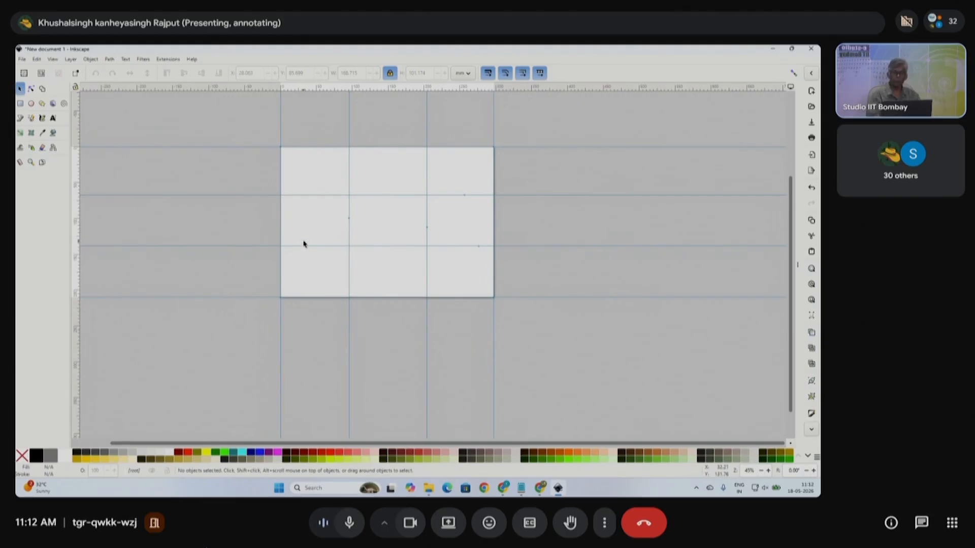
- Delete all guides from the canvas and zoom back in on the blank landscape page
click(36, 59)
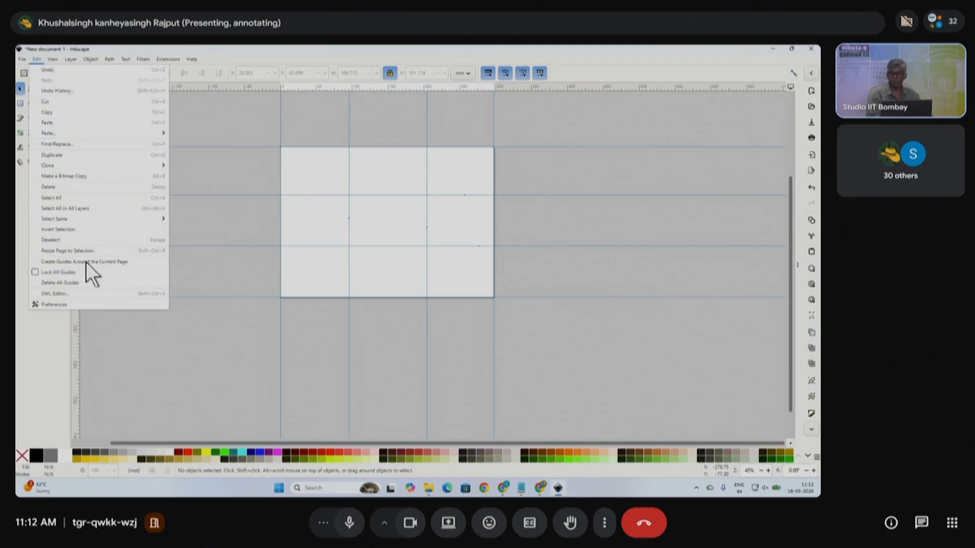
click(76, 282)
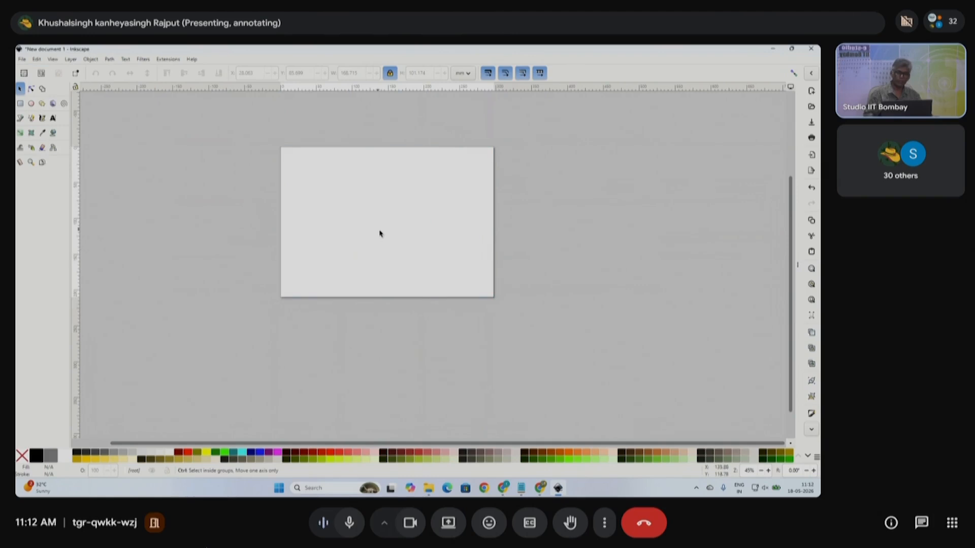
scroll(337, 236, up, 1)
scroll(416, 269, up, 2)
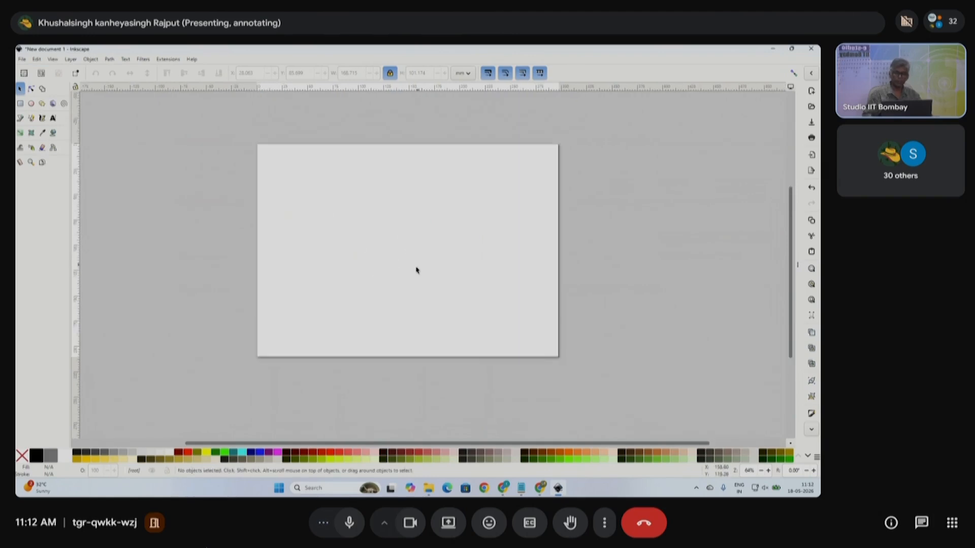
scroll(414, 268, up, 1)
scroll(415, 262, up, 2)
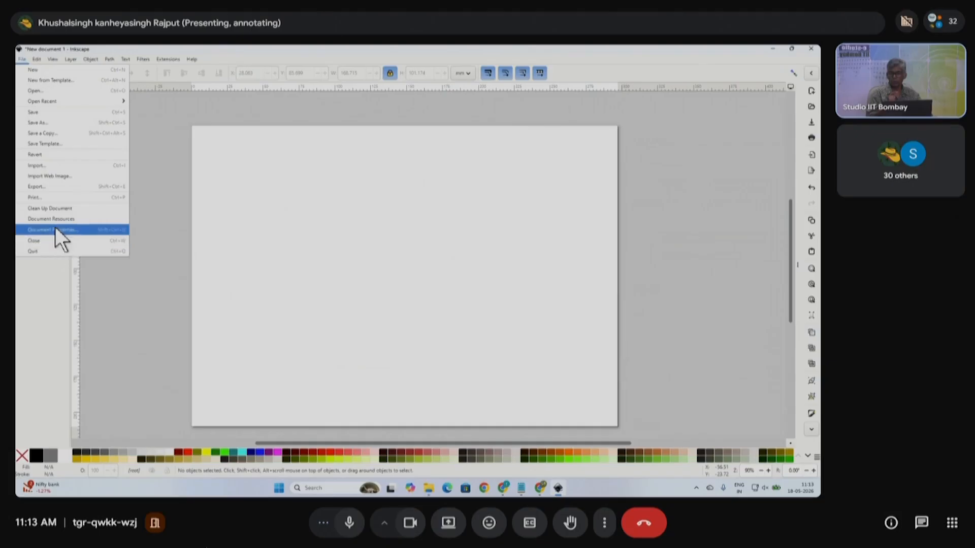
- Open the Document Properties window from the File menu
click(56, 229)
- Set the page to portrait A4, 210 × 297 mm, and close Document Properties
click(562, 258)
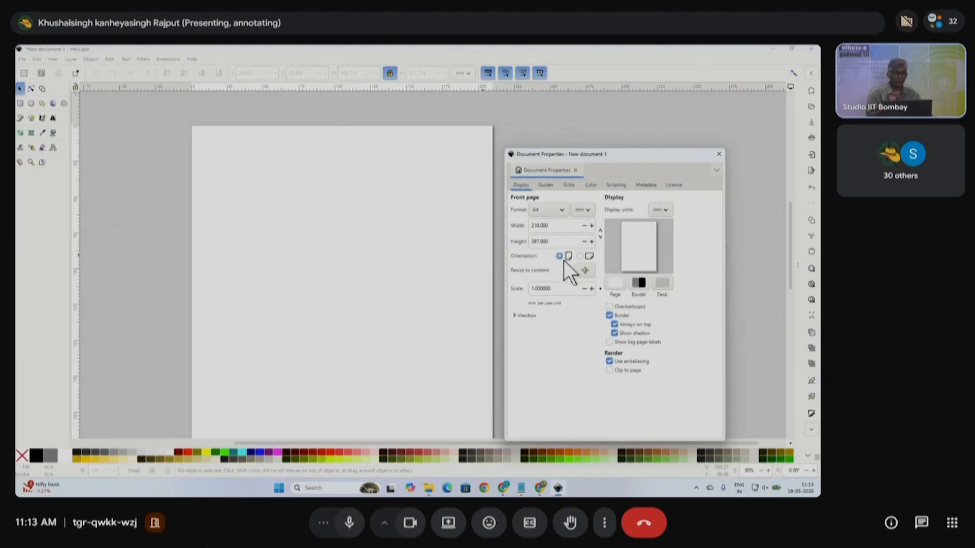
click(718, 154)
scroll(334, 264, down, 1)
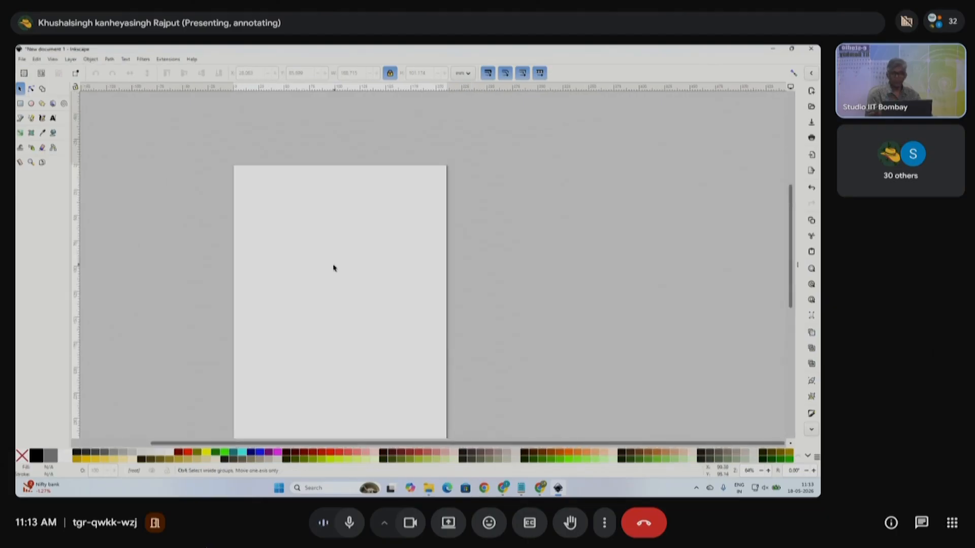
scroll(333, 267, down, 3)
scroll(300, 193, up, 2)
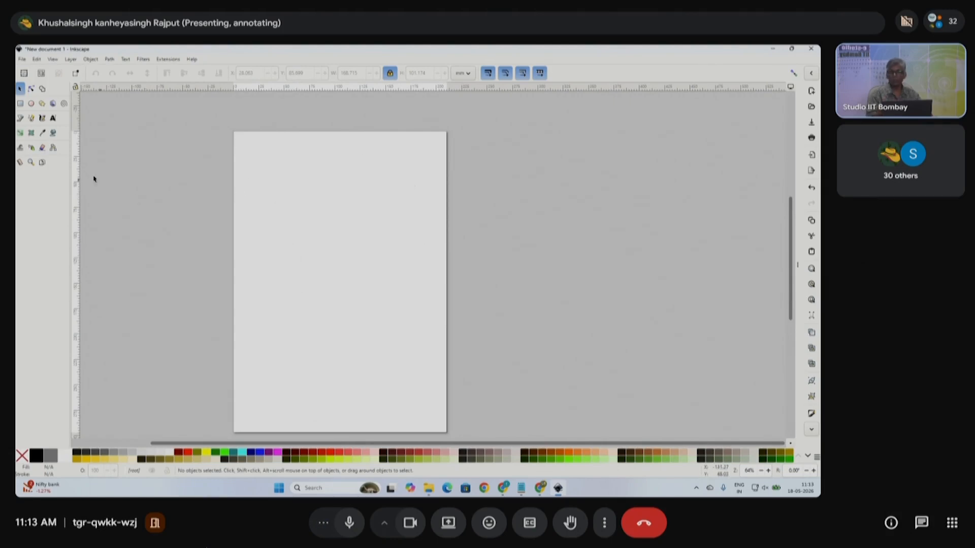
- Draw a red rectangle near the page centre and drag its handles to about 87.4 × 62.9 mm
click(20, 104)
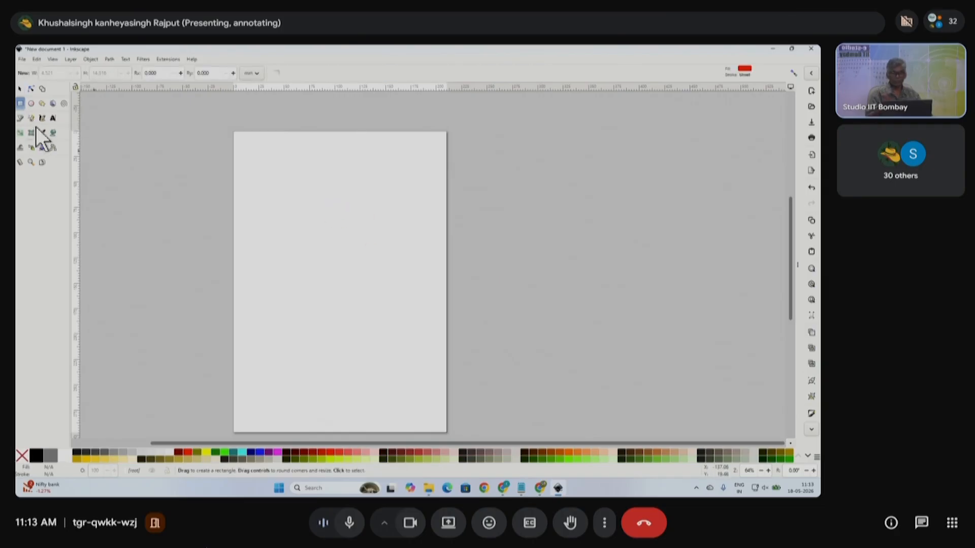
drag(310, 232, 382, 295)
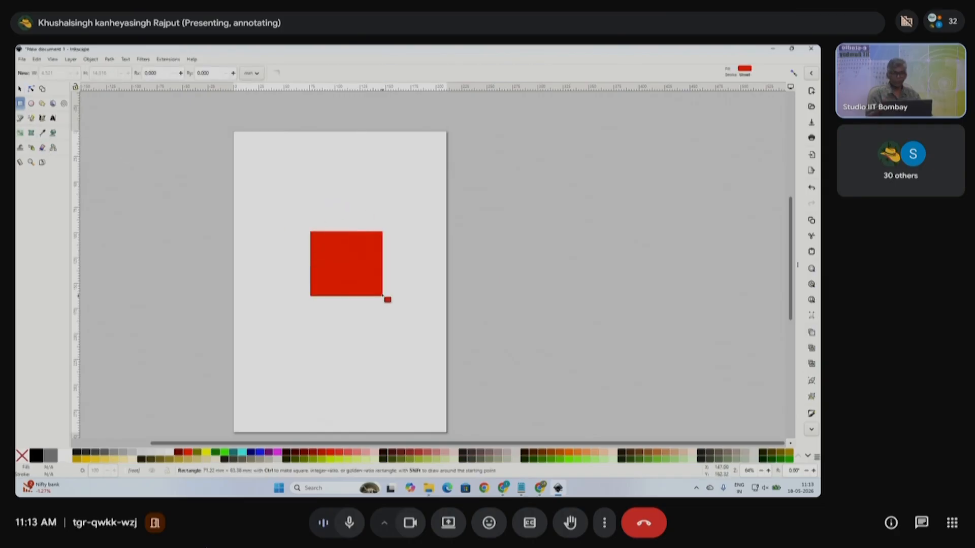
click(20, 88)
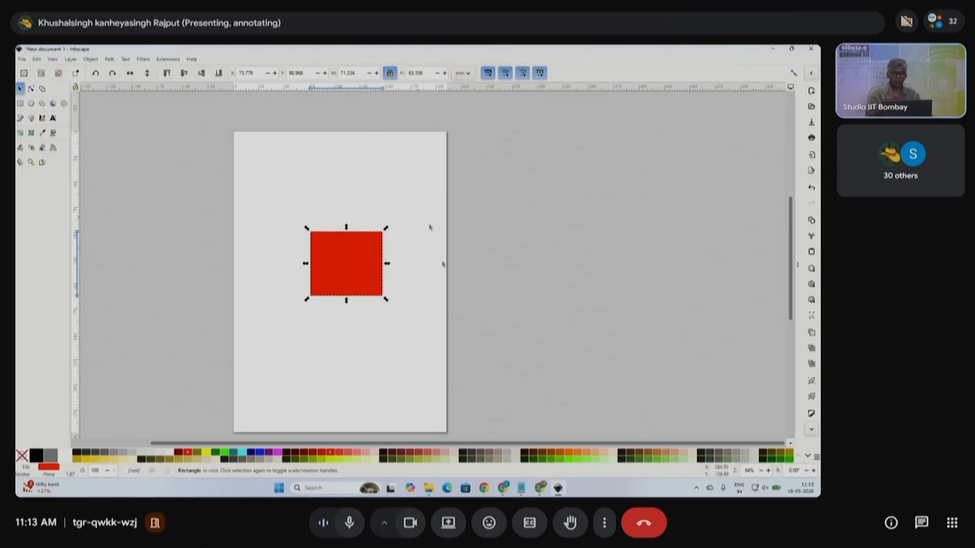
scroll(336, 278, up, 2)
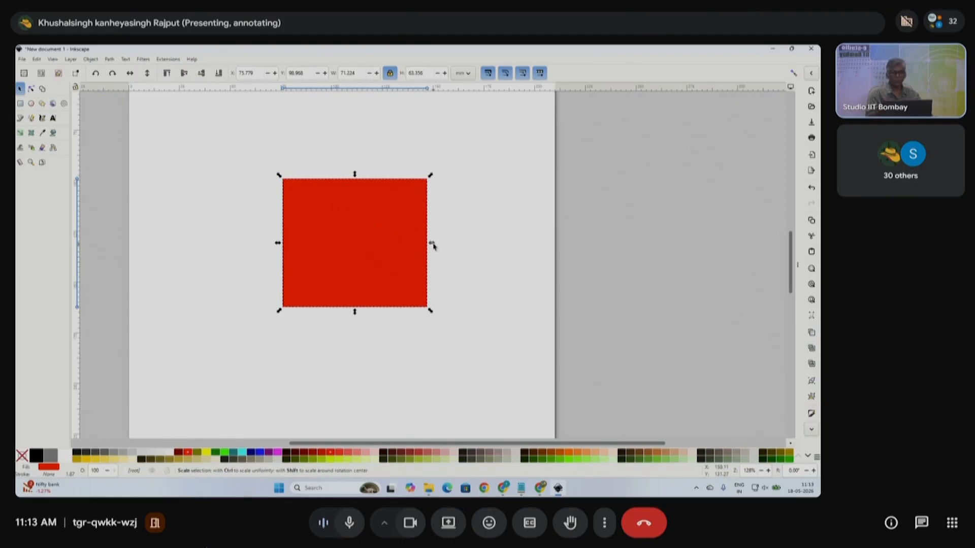
drag(431, 246, 474, 249)
drag(377, 311, 468, 335)
click(490, 265)
click(388, 244)
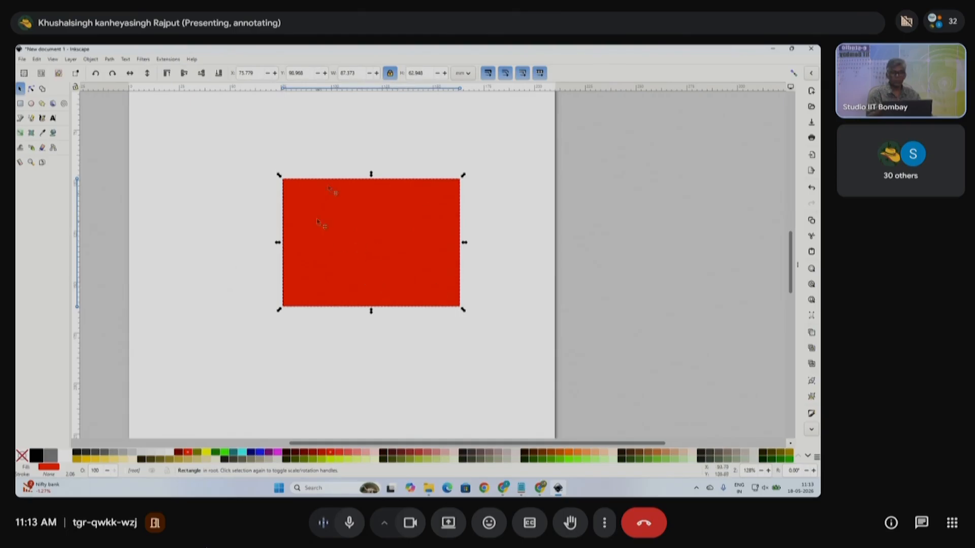
double_click(355, 72)
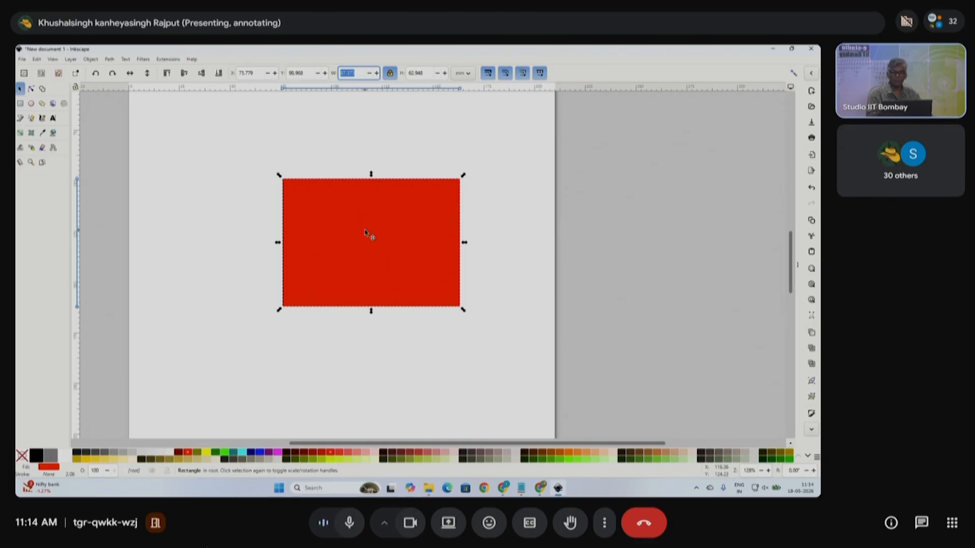
- Enter 7 mm for the rectangle's width and height in the toolbar
click(362, 76)
drag(355, 74, 342, 79)
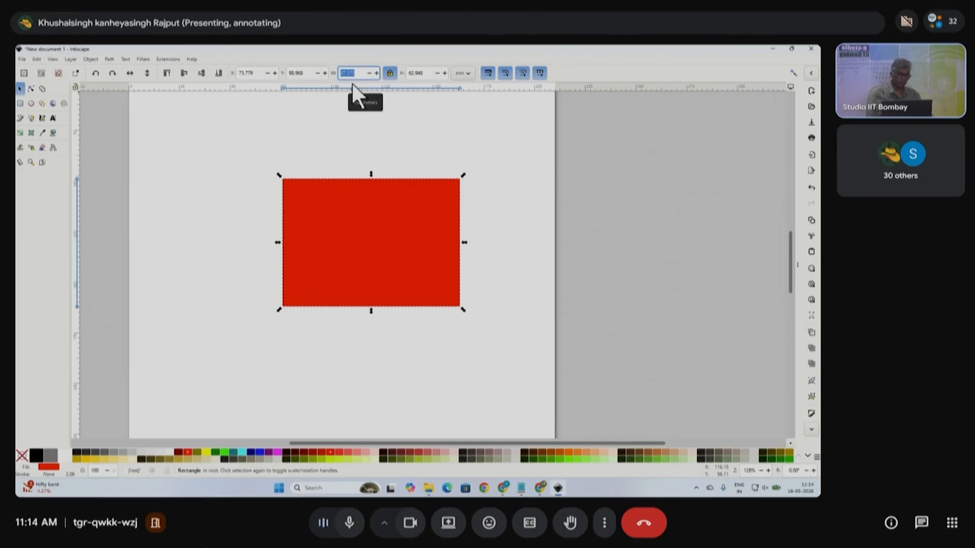
text(7)
key(Tab)
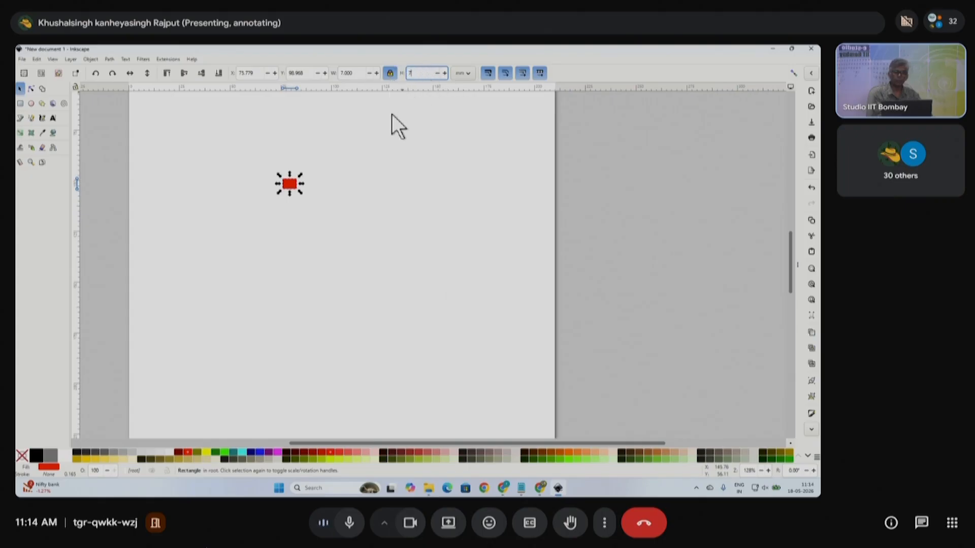
text(7)
key(Return)
- Unlock the proportion lock and re-enter 7 mm width, making a 7 × 7 mm square
drag(359, 74, 338, 74)
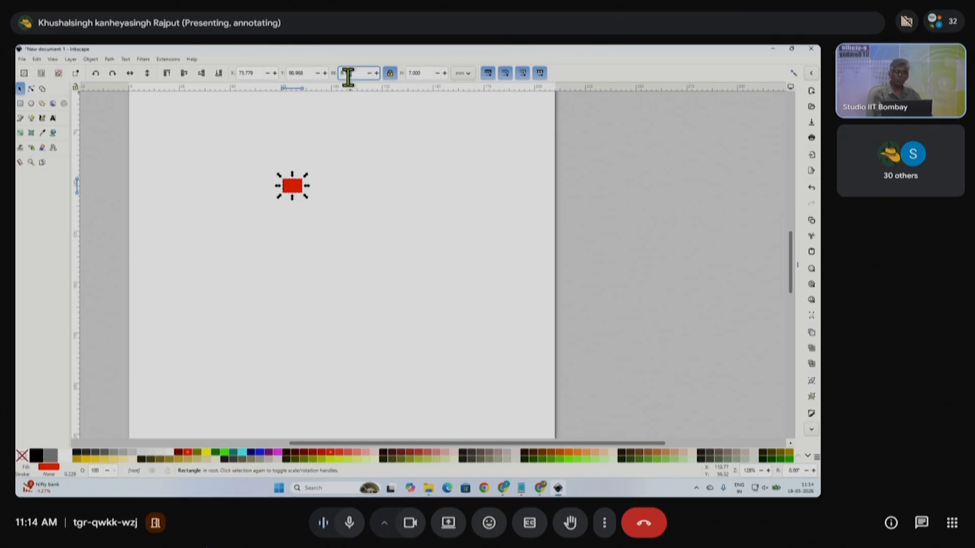
click(429, 74)
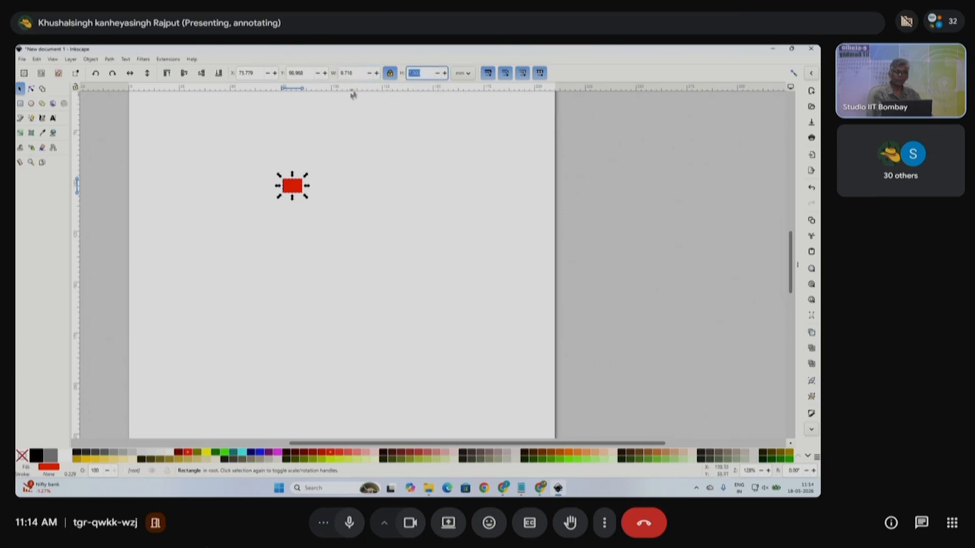
click(388, 73)
click(356, 73)
text(7)
key(Return)
click(394, 183)
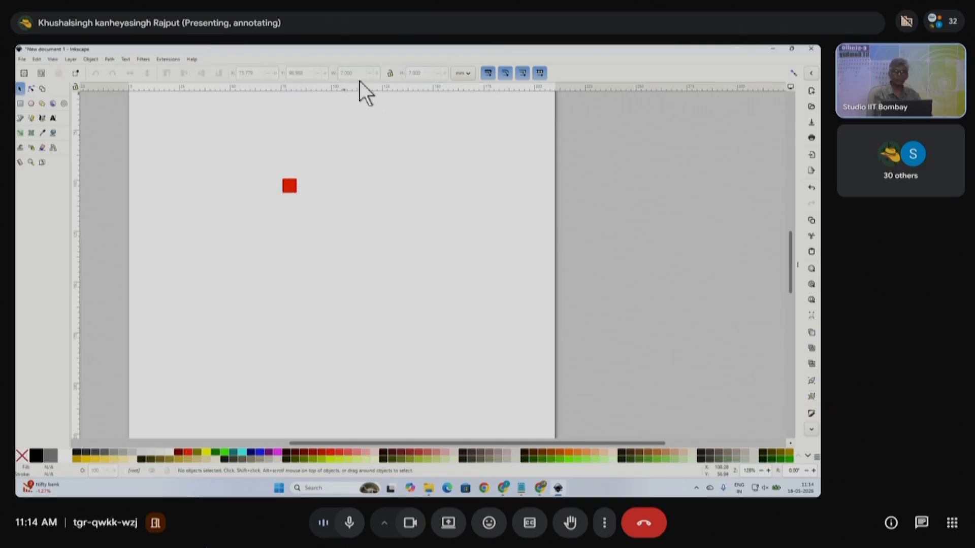
click(295, 187)
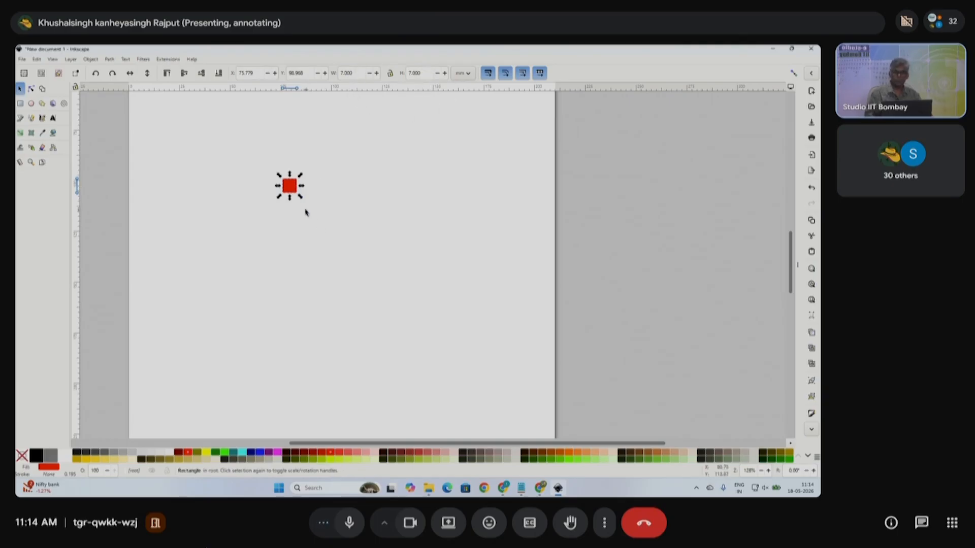
ctrl+scroll(307, 212, down, 2)
scroll(292, 204, up, 2)
- Drag the red square roughly into the page's top-left corner, about X 0.414, Y 1.101 mm
drag(279, 217, 339, 267)
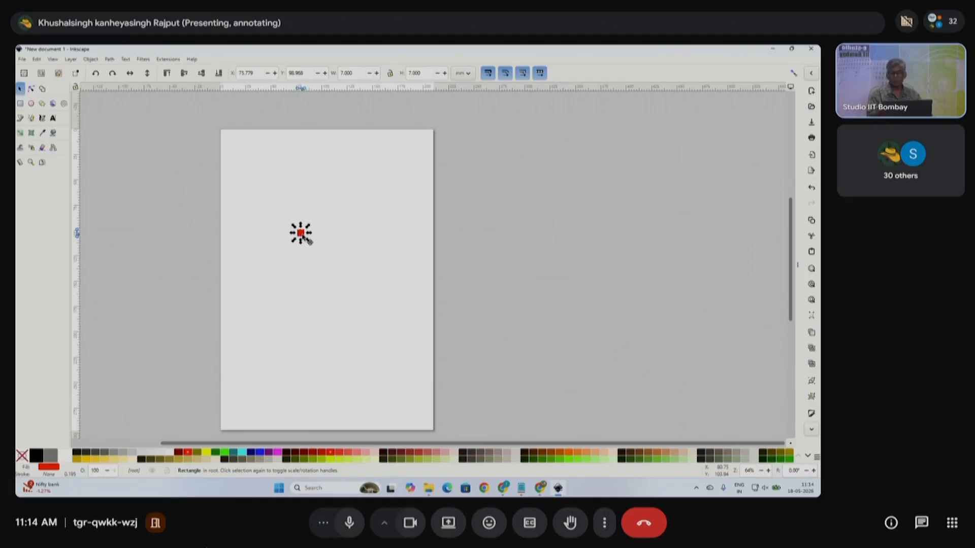
drag(303, 236, 224, 136)
scroll(225, 136, up, 6)
drag(272, 190, 268, 161)
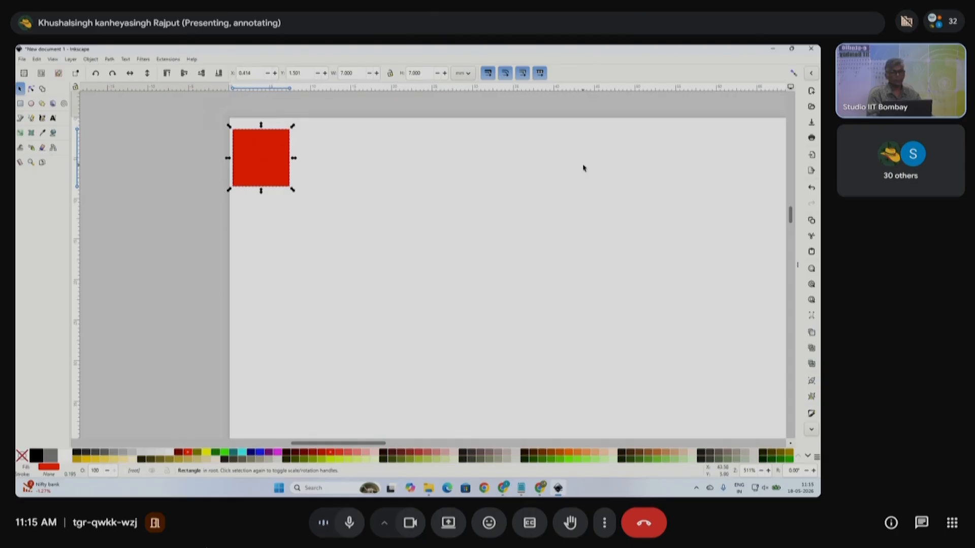
- Enable snapping and drag the red square until it snaps to X 0, Y 0 at the top-left corner
click(795, 73)
click(458, 183)
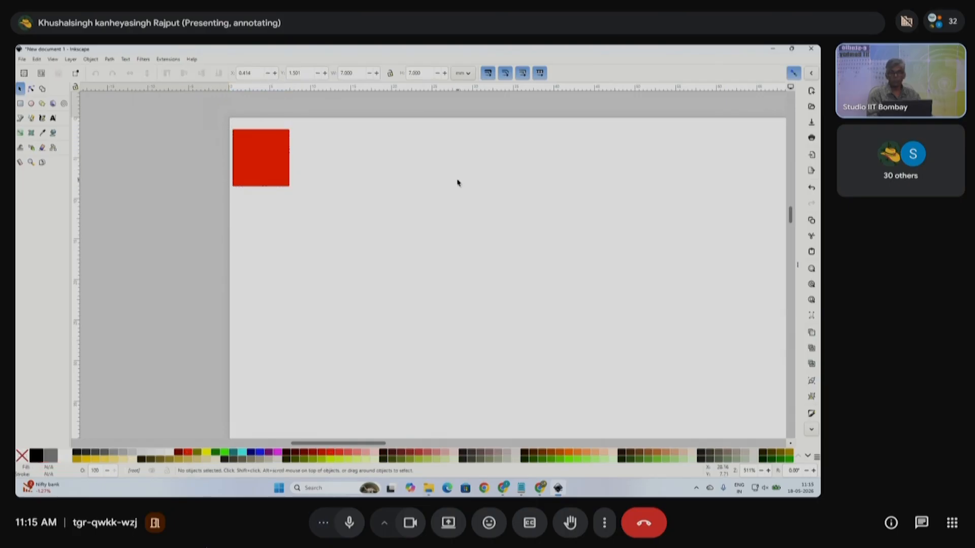
click(261, 159)
drag(261, 159, 265, 202)
click(439, 247)
click(536, 294)
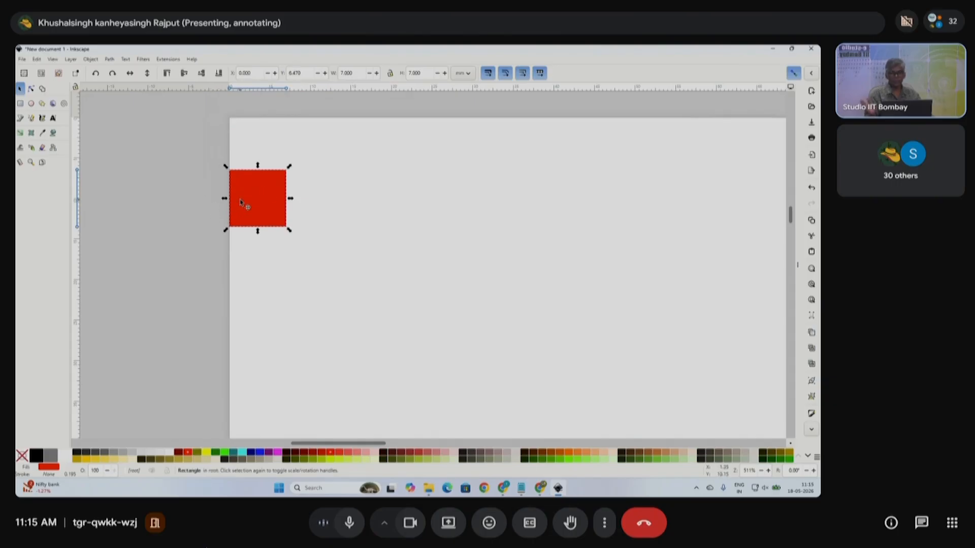
drag(255, 207, 260, 148)
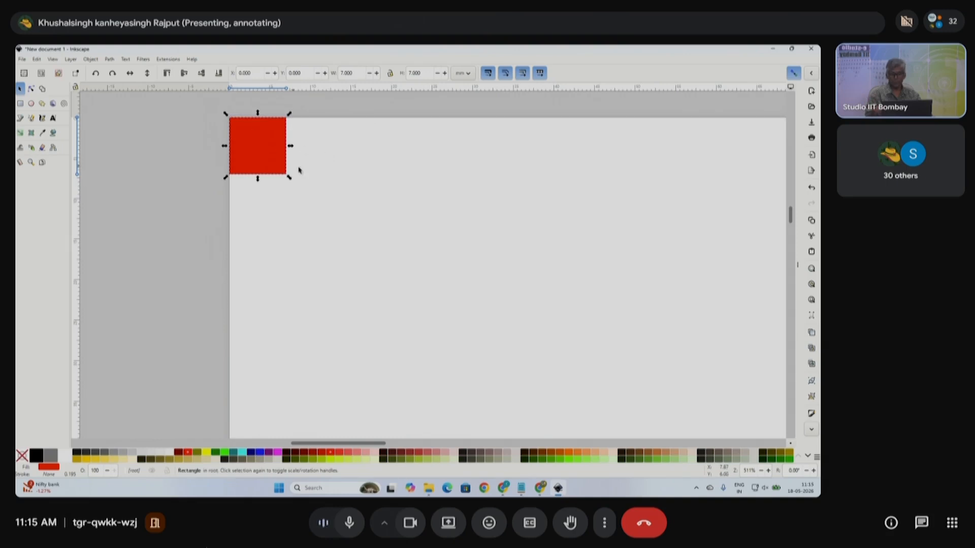
ctrl+scroll(305, 173, down, 4)
ctrl+scroll(331, 188, down, 1)
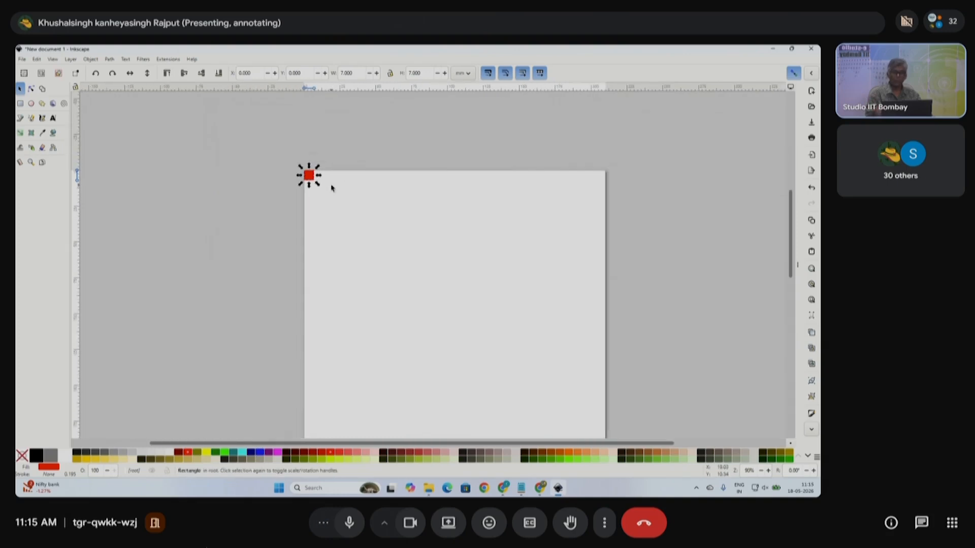
scroll(325, 188, right, 4)
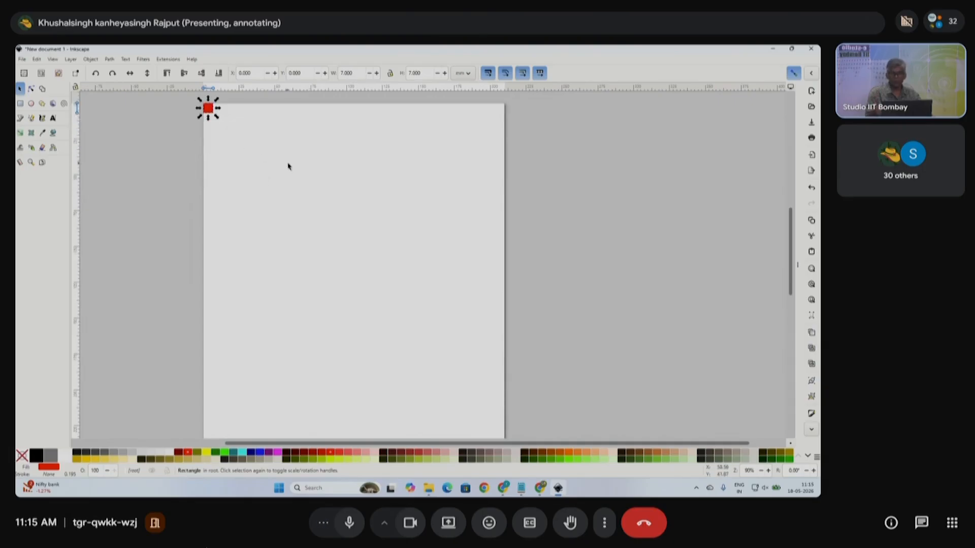
scroll(317, 195, down, 1)
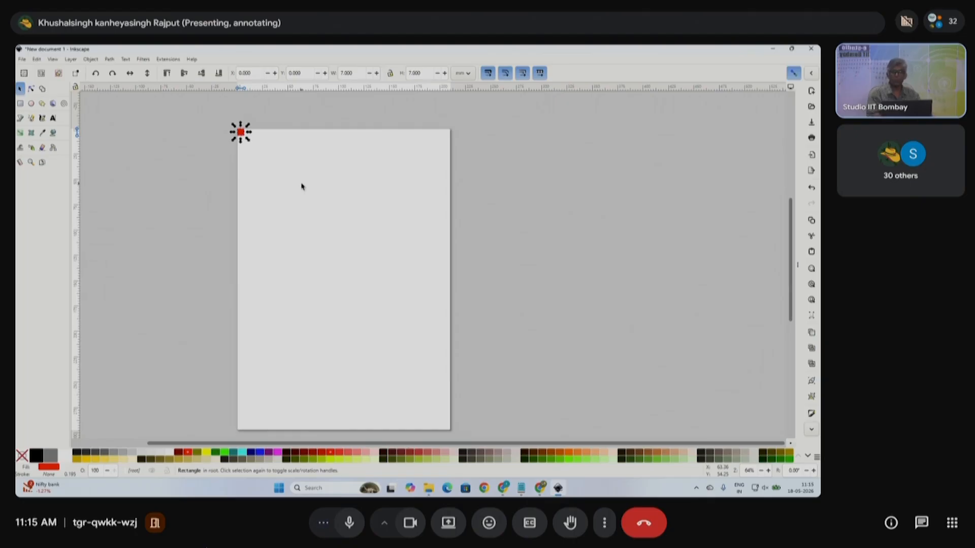
- Duplicate the red square with Edit > Duplicate
click(303, 173)
click(241, 133)
click(36, 59)
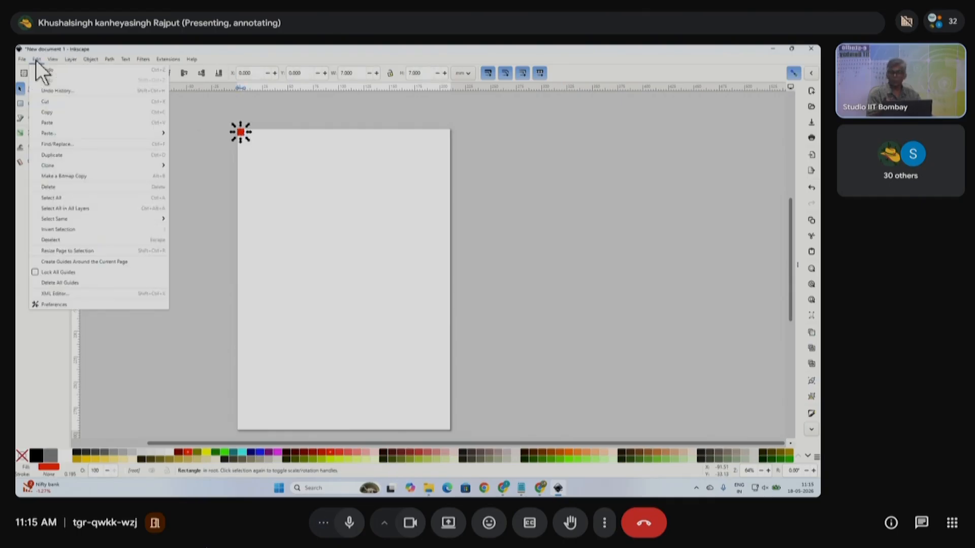
click(56, 156)
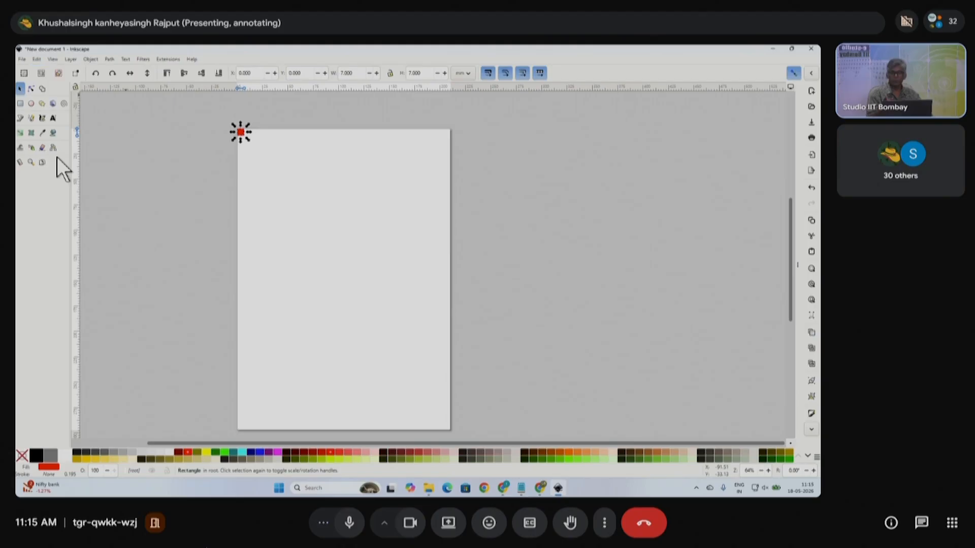
click(266, 158)
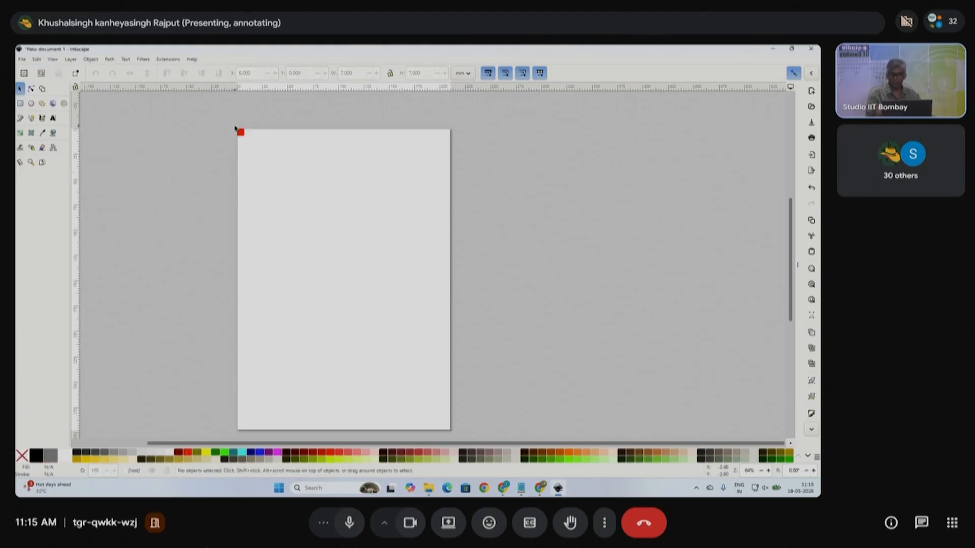
- Drag the duplicate square out of the top-left corner to mid-page
scroll(238, 123, up, 4)
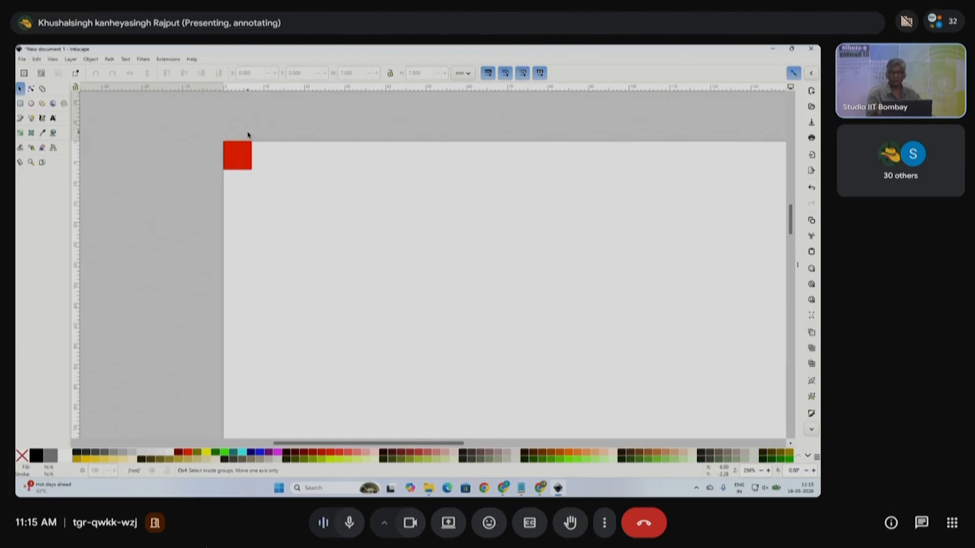
click(245, 161)
drag(246, 165, 537, 318)
scroll(488, 252, down, 4)
scroll(457, 274, right, 5)
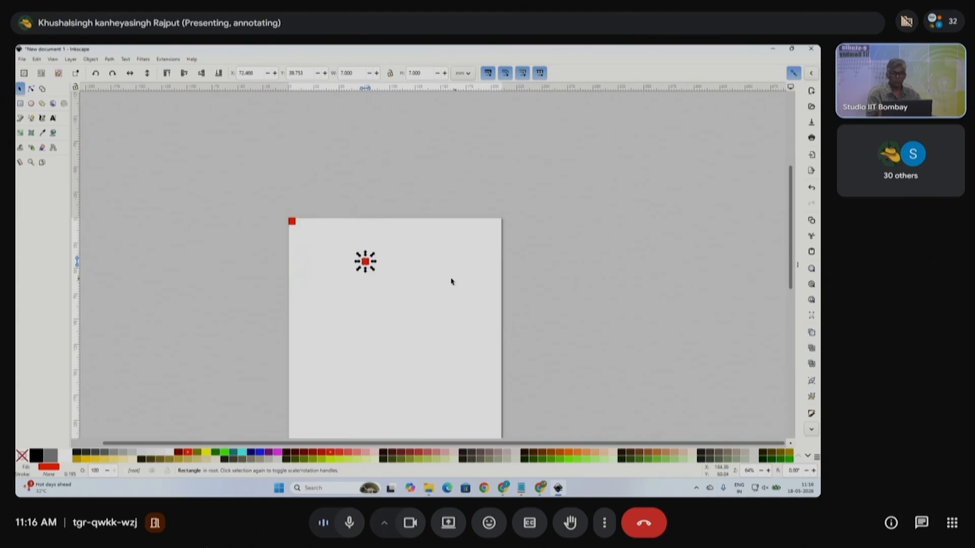
scroll(394, 280, down, 5)
- Move the duplicate down and snap it onto the page's bottom-right corner
click(367, 176)
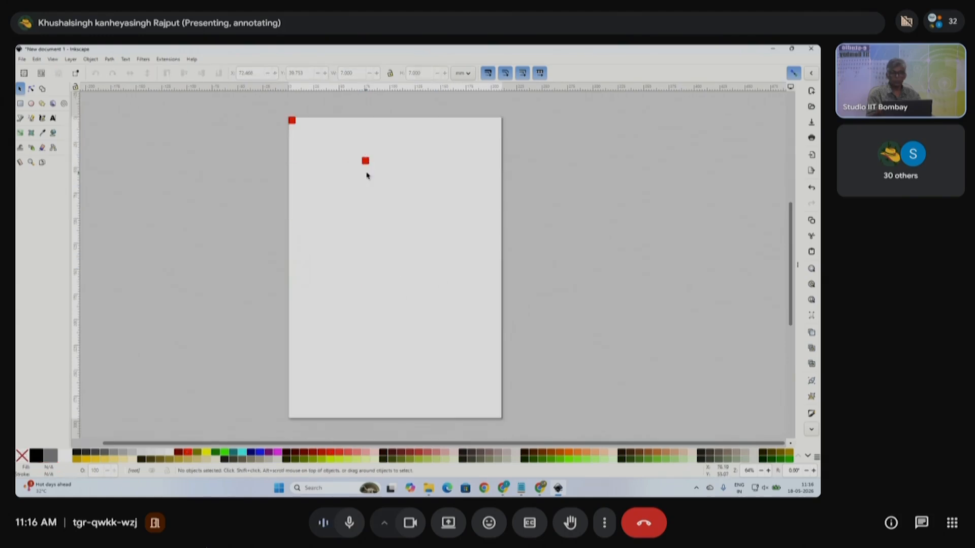
click(365, 162)
drag(366, 162, 391, 202)
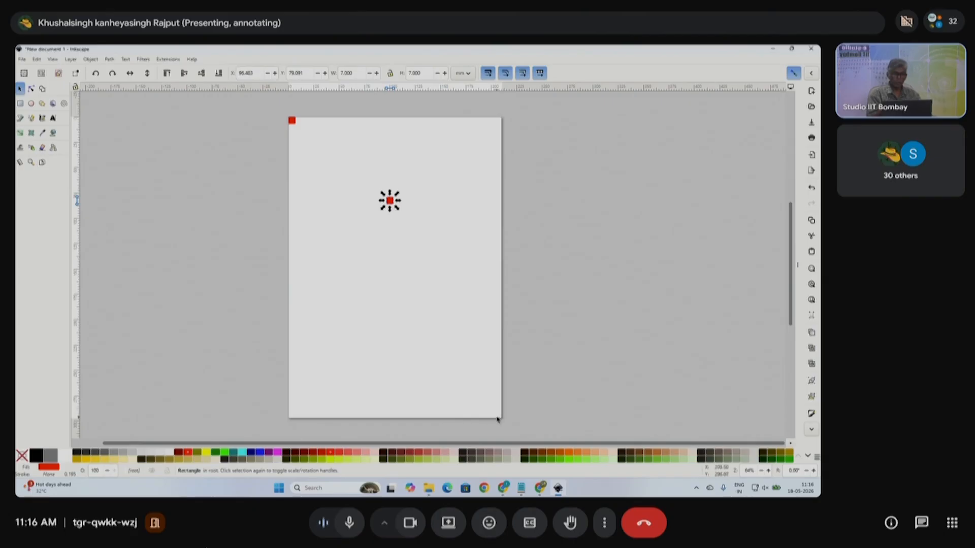
drag(390, 201, 484, 401)
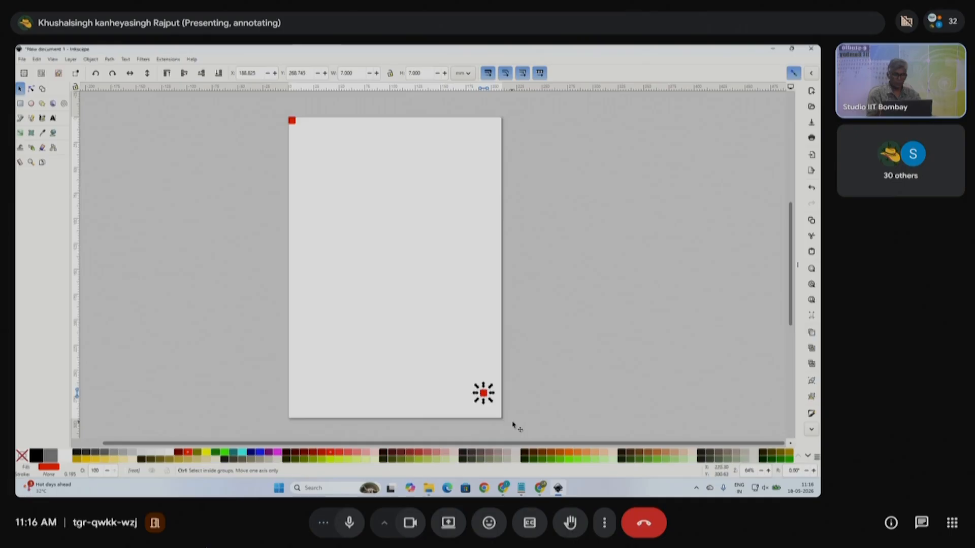
scroll(508, 428, up, 6)
drag(302, 237, 390, 372)
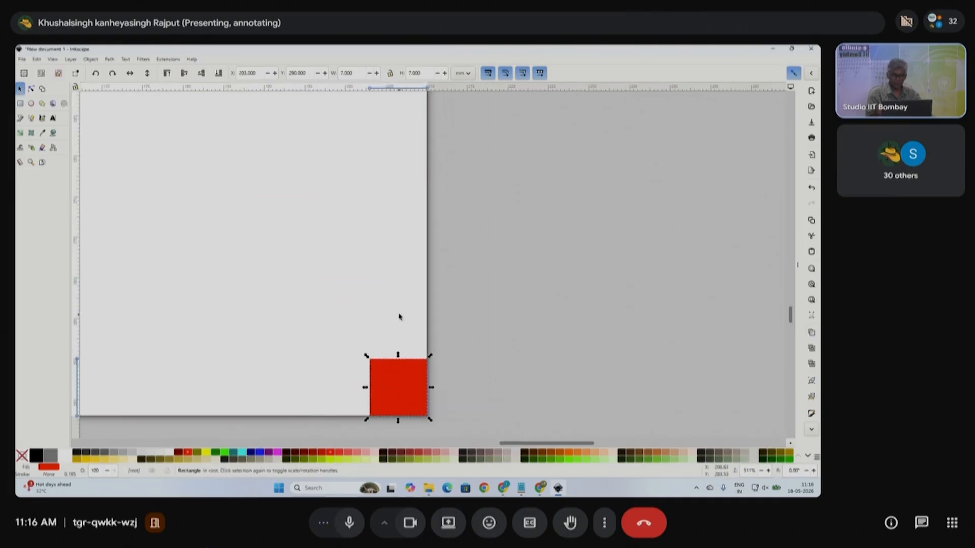
scroll(401, 318, down, 5)
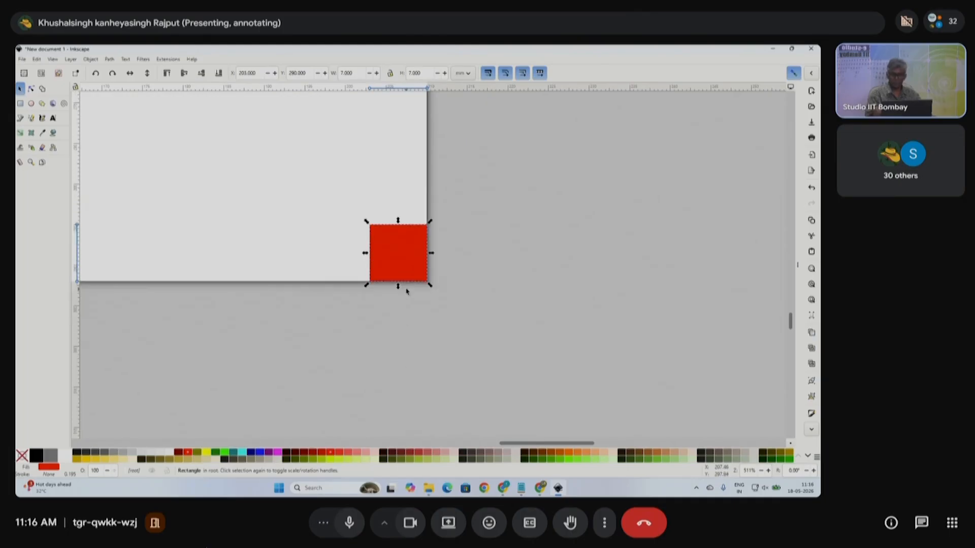
scroll(406, 291, down, 6)
- Select the top-left and bottom-right red squares together and open the Object menu
click(464, 329)
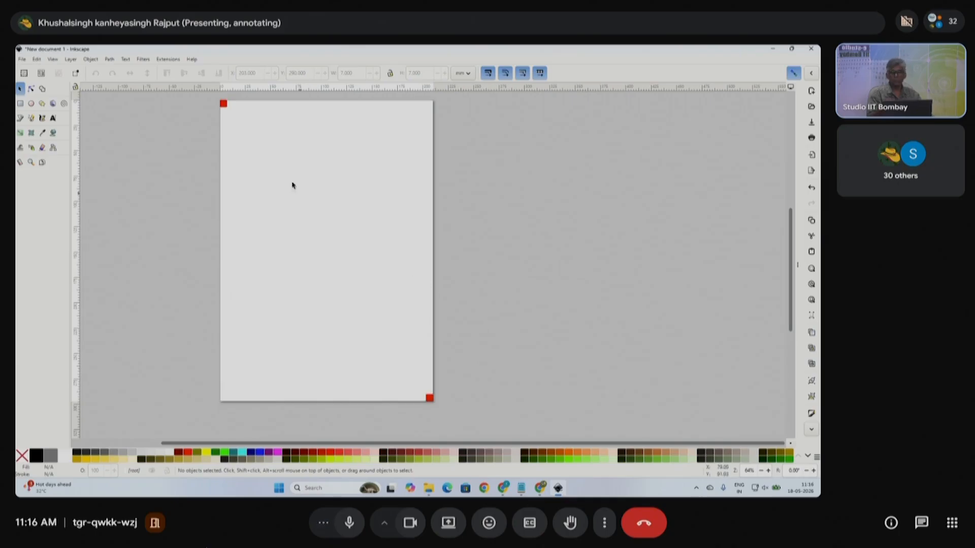
drag(202, 93, 256, 136)
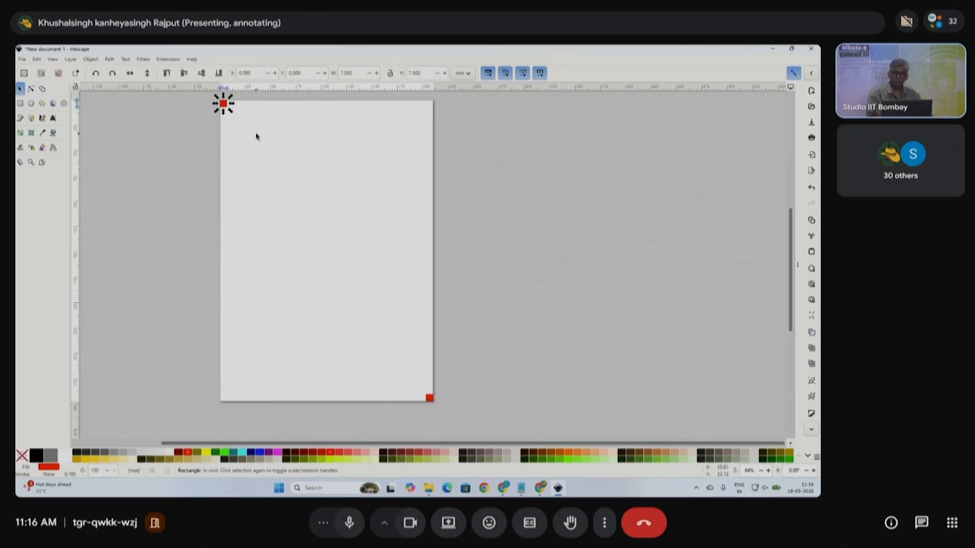
key(shift)
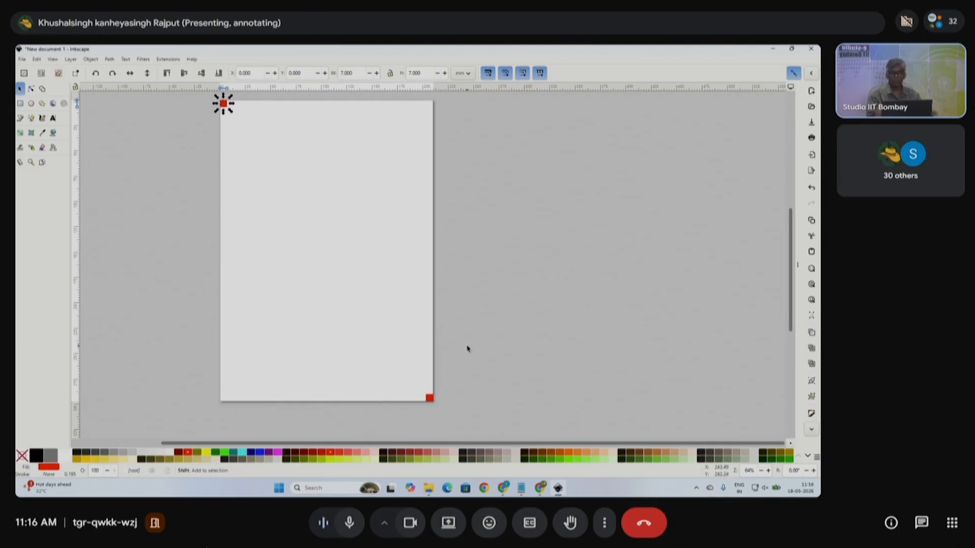
drag(478, 378, 404, 416)
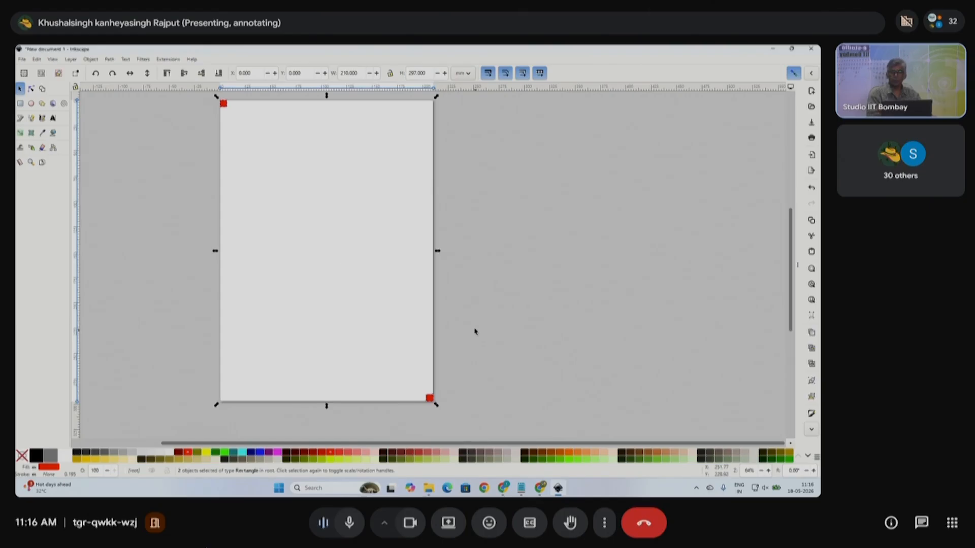
click(91, 59)
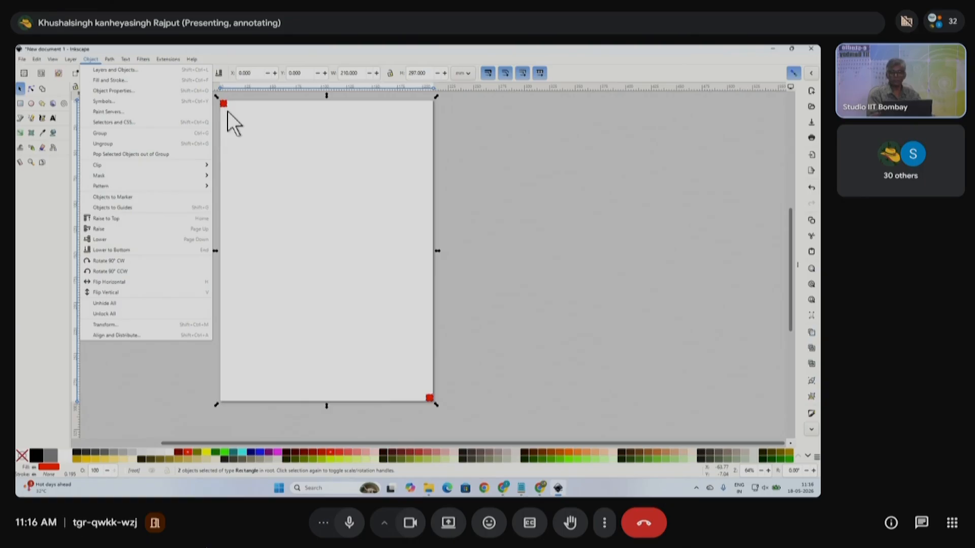
- Apply Objects to Guides to both squares and check the resulting guides along the page edges
click(111, 206)
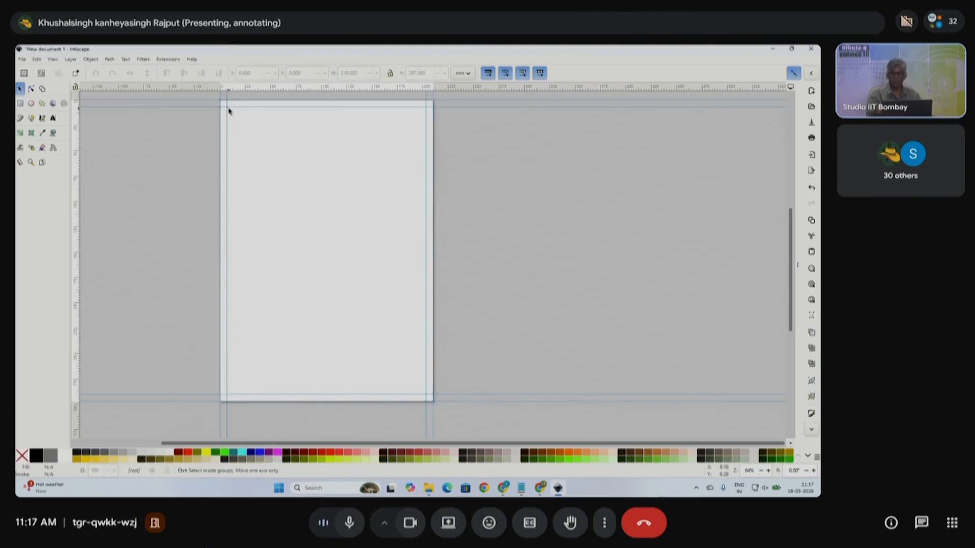
ctrl+scroll(228, 109, up, 4)
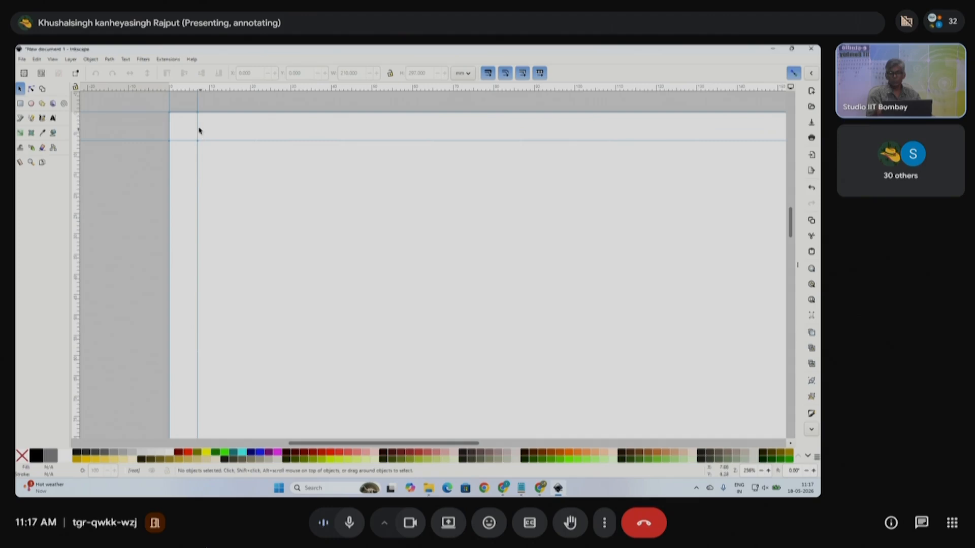
ctrl+scroll(472, 183, down, 3)
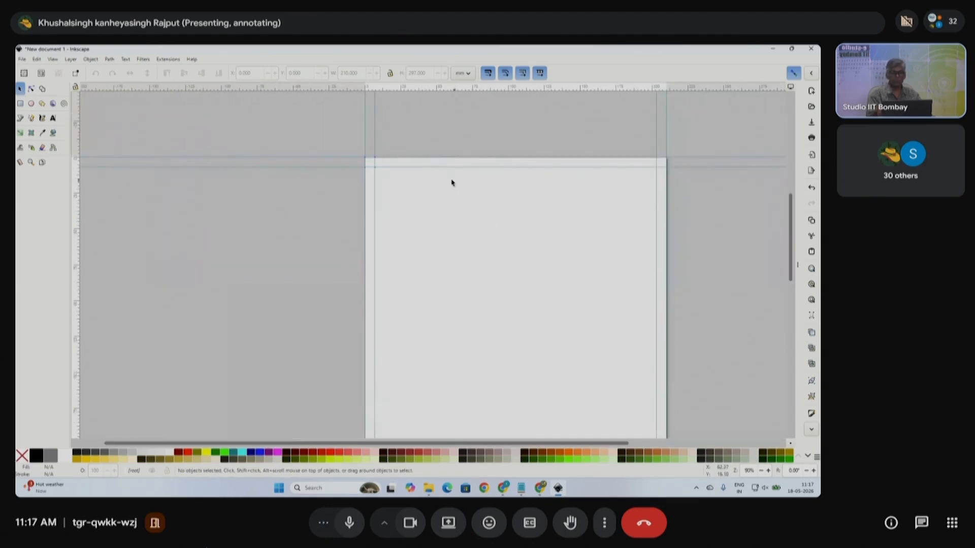
shift+scroll(388, 176, right, 3)
shift+scroll(371, 176, right, 3)
scroll(504, 230, down, 5)
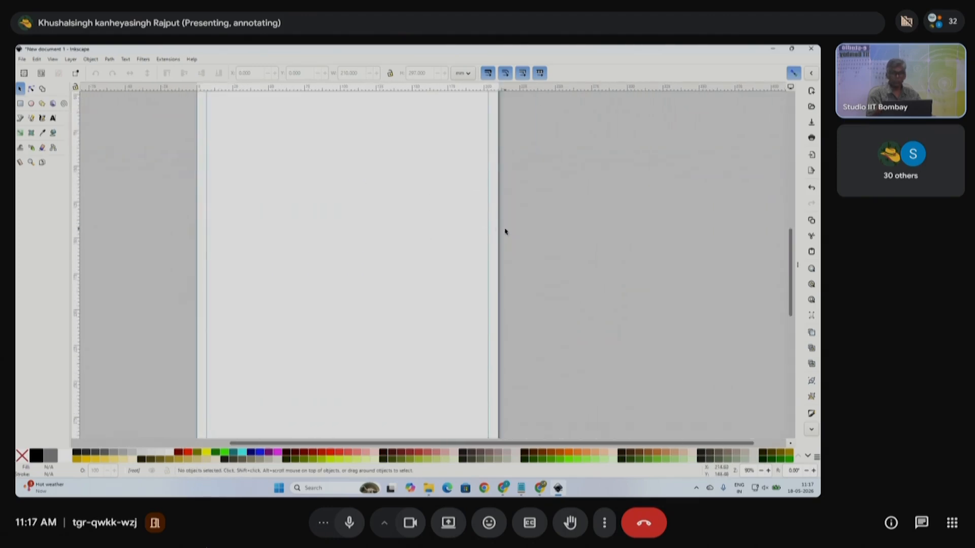
scroll(340, 213, up, 2)
ctrl+scroll(344, 212, down, 2)
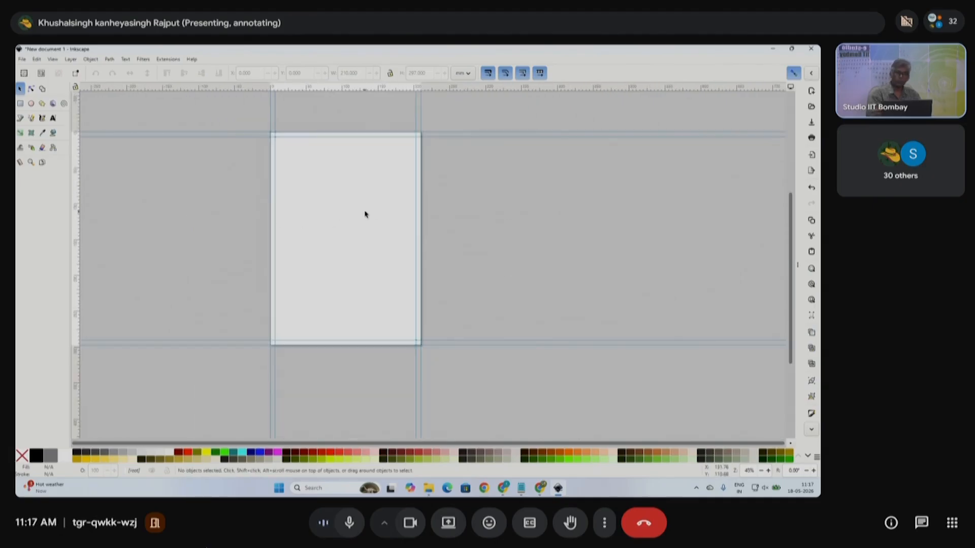
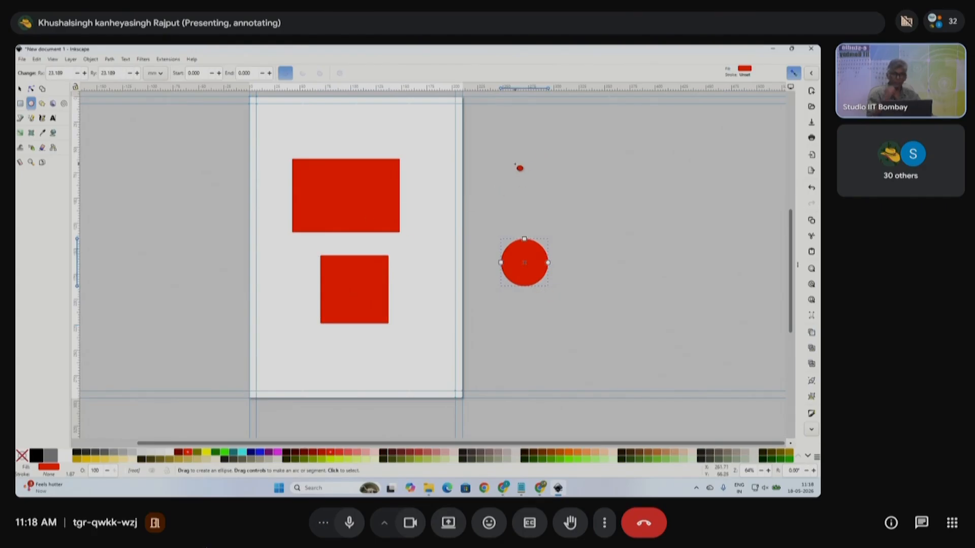
- Draw a wide ellipse above the red circle and a tall ellipse to its right
drag(499, 160, 572, 116)
drag(619, 169, 574, 240)
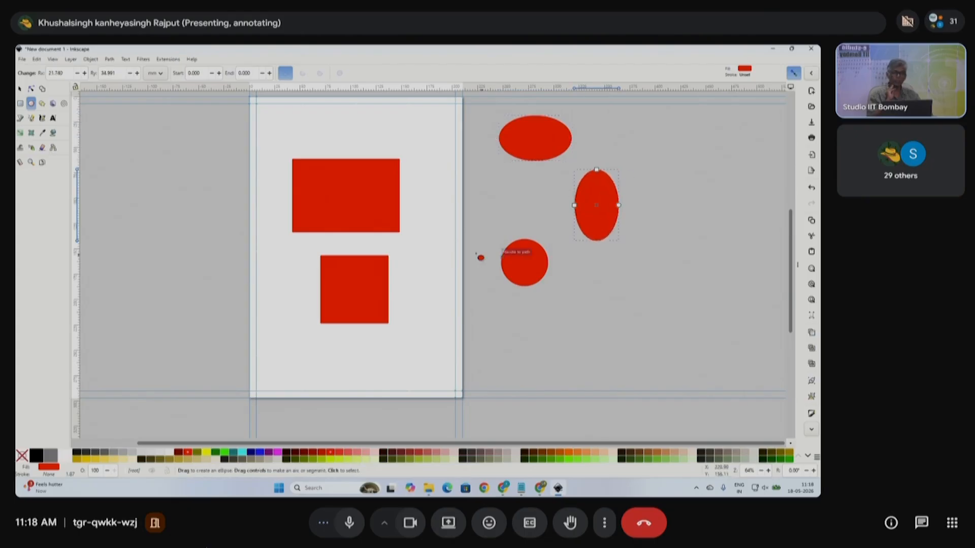
click(41, 103)
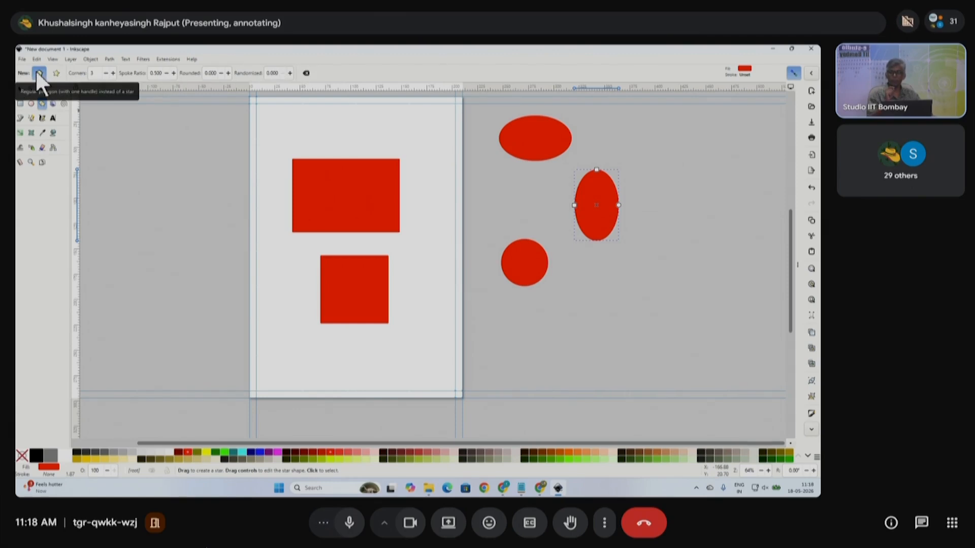
- Draw a polygon near the page's top-left and set its corner count to 5
click(99, 73)
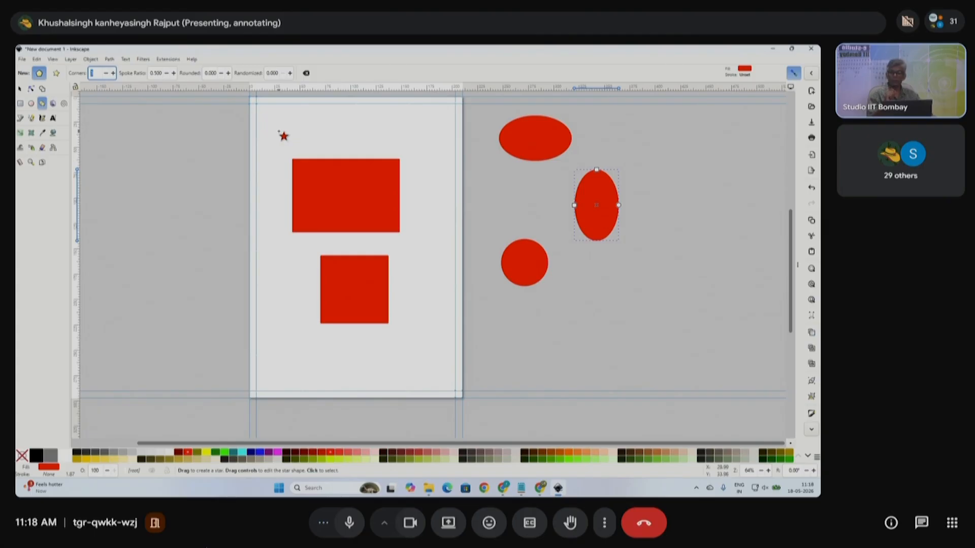
drag(278, 122, 306, 140)
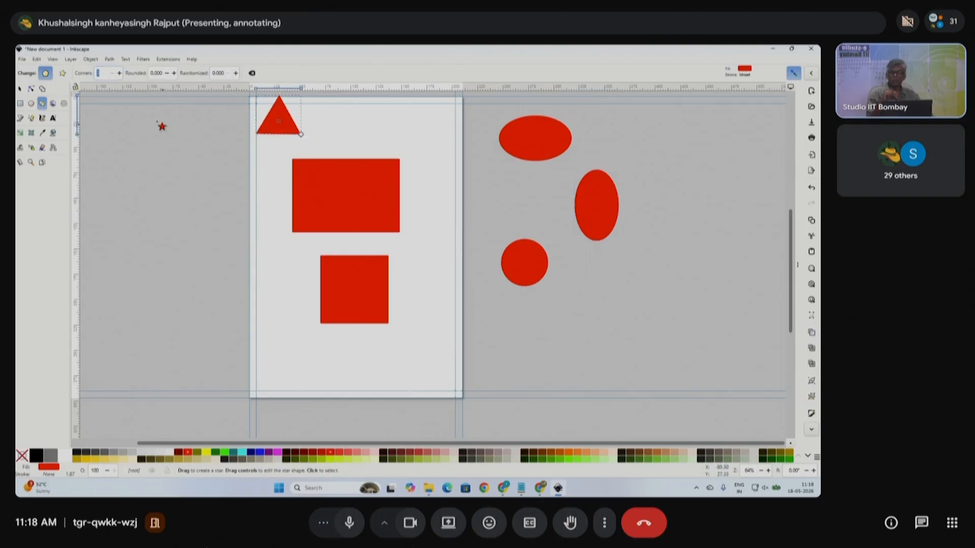
double_click(105, 73)
text(5)
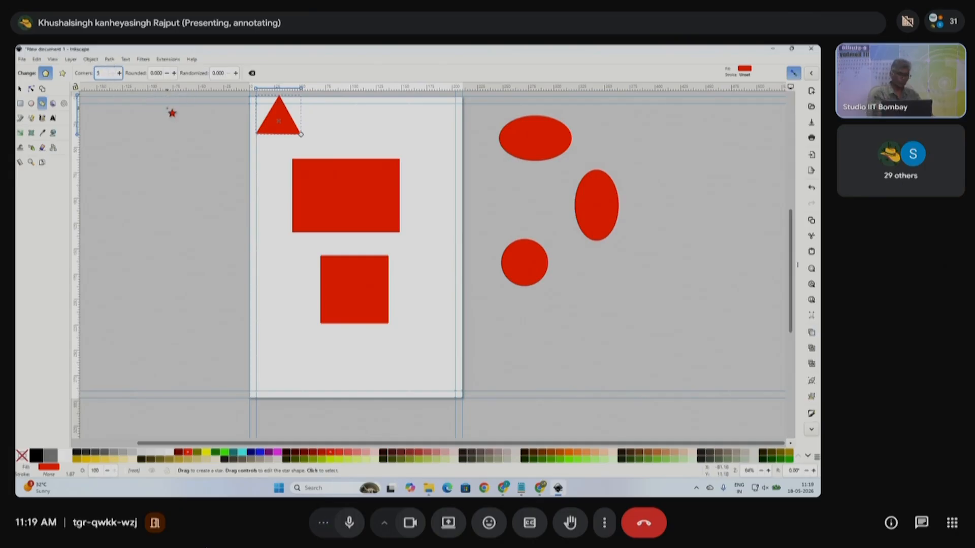
key(Return)
- Move the pentagon to the page's bottom-right and rotate it to stand upright
click(20, 89)
drag(286, 120, 427, 354)
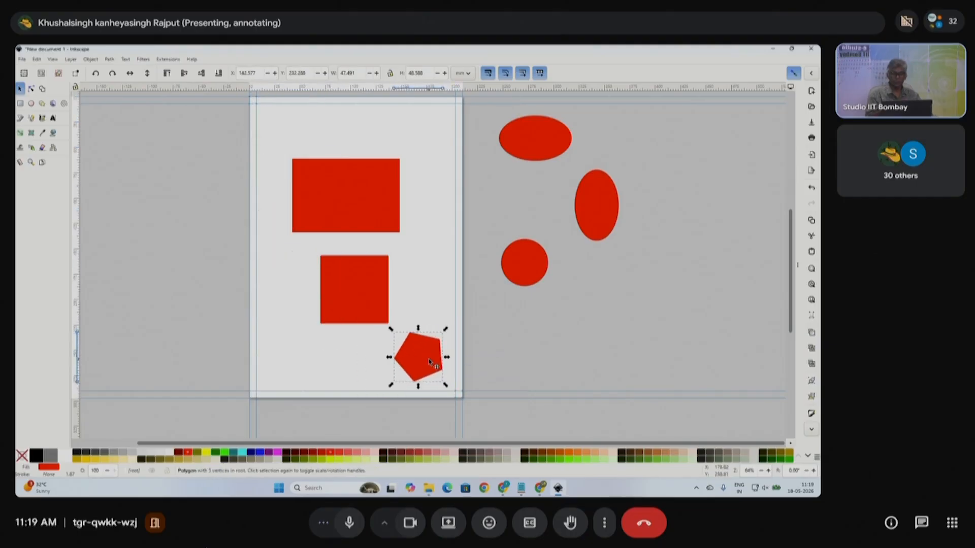
click(431, 361)
drag(446, 331, 452, 346)
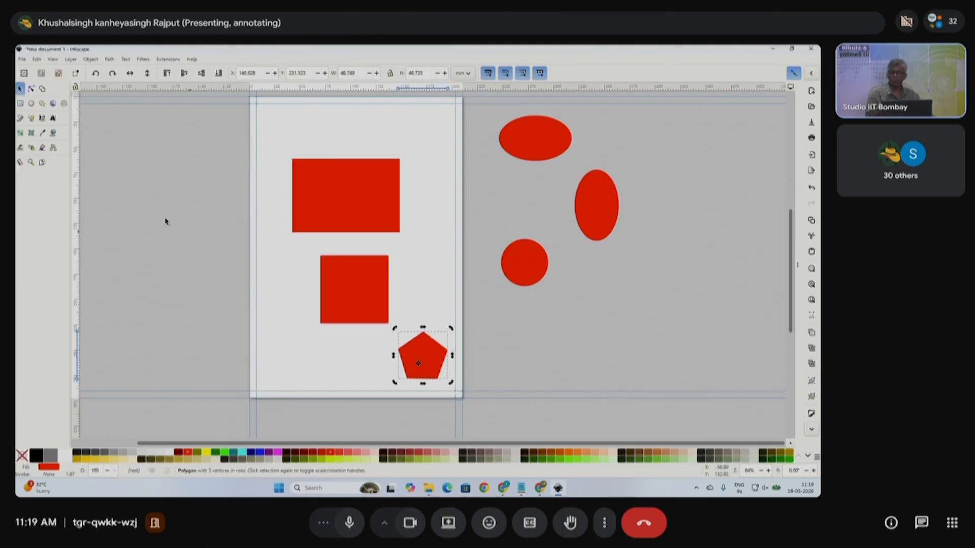
click(42, 103)
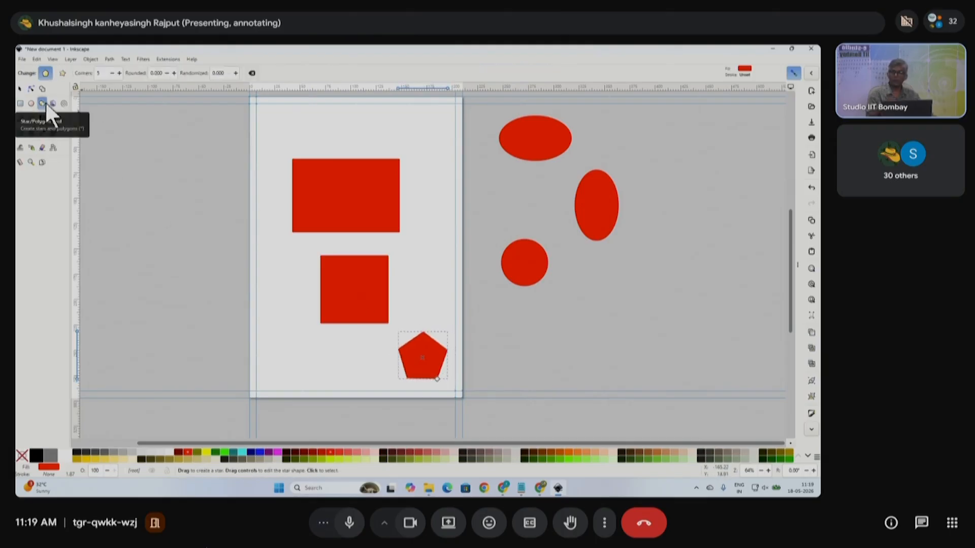
- Switch the polygon to Star mode, making a five-pointed star, then deselect everything
click(63, 73)
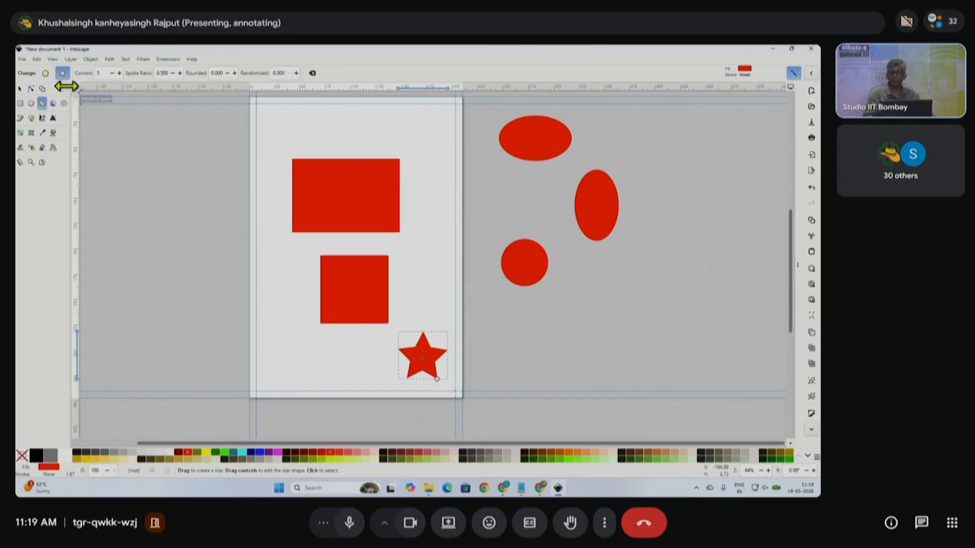
click(20, 88)
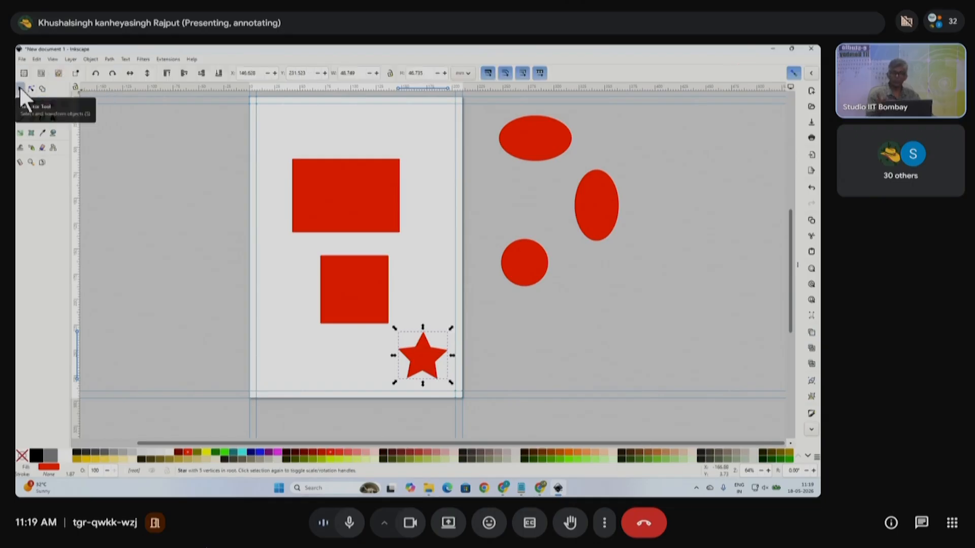
key(Escape)
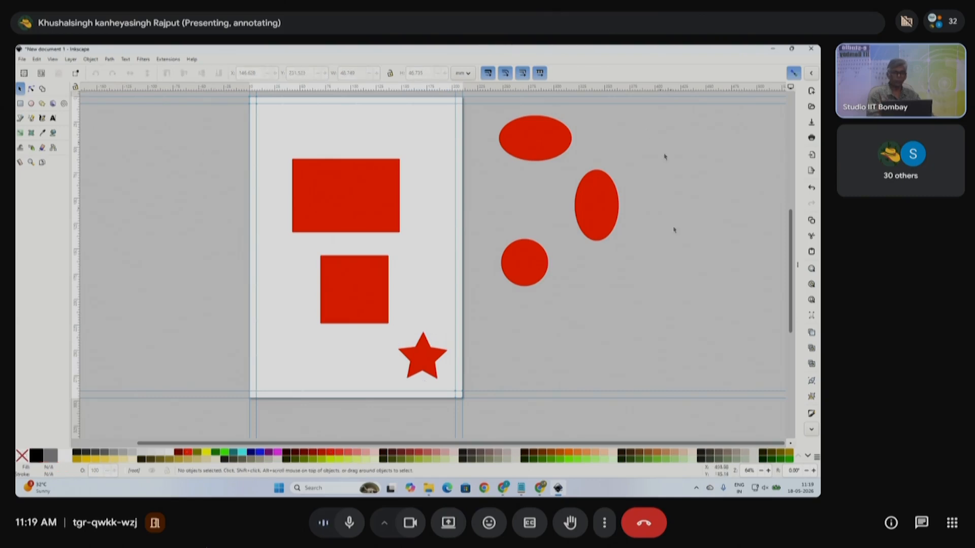
- Fill the red circle with the green swatch and the upper red rectangle with yellow
click(346, 203)
key(Tab)
key(Tab)
key(Tab)
key(Tab)
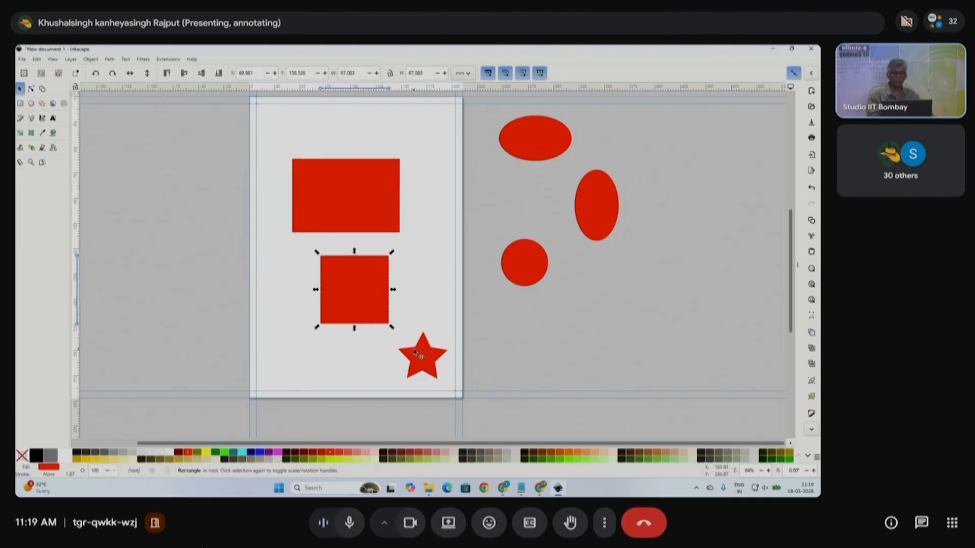
click(516, 146)
click(594, 217)
click(520, 274)
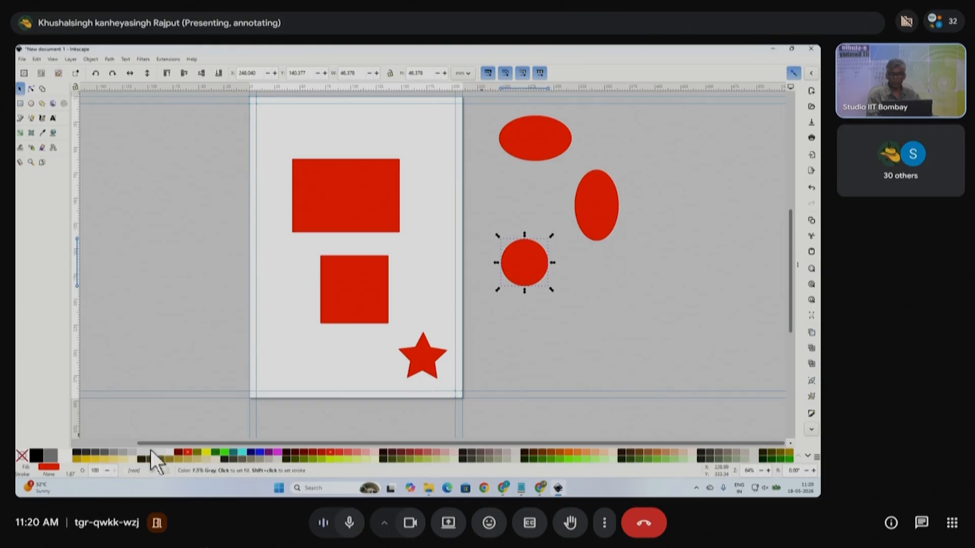
click(80, 459)
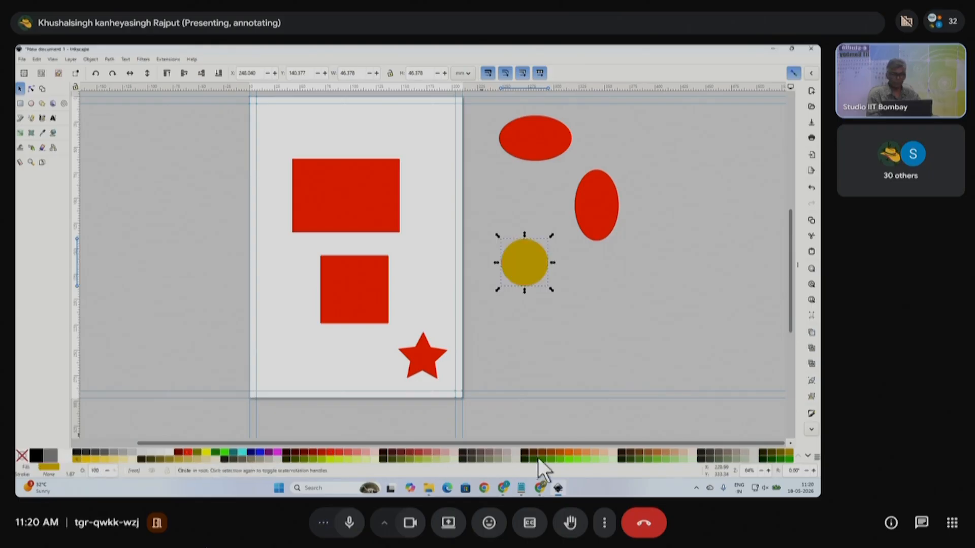
click(550, 459)
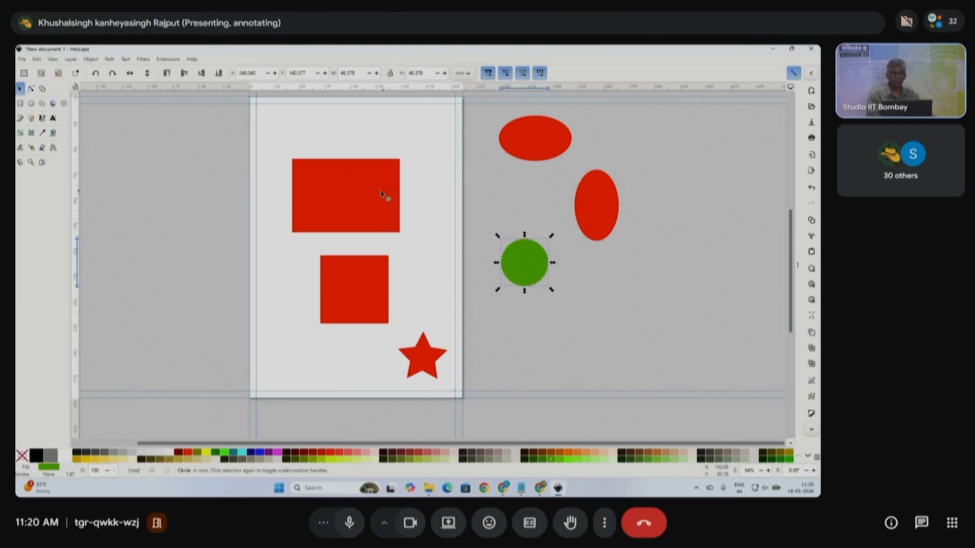
click(355, 197)
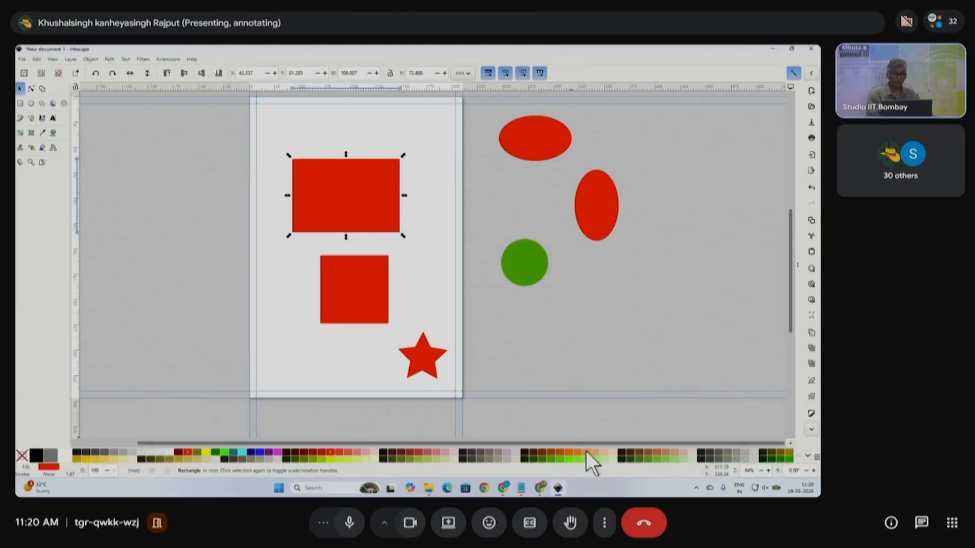
click(84, 459)
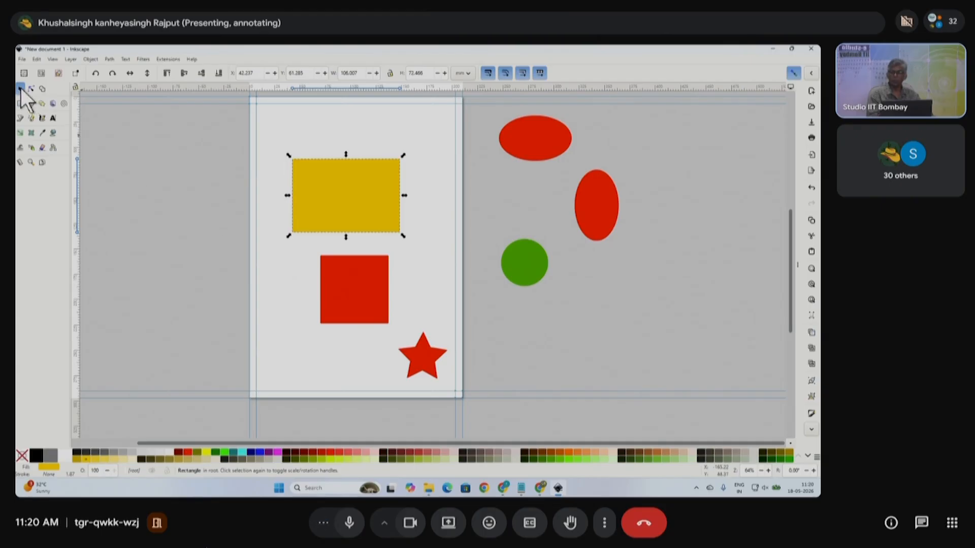
- Draw a 10-corner yellow star left of the page and drag it down toward the page
click(41, 103)
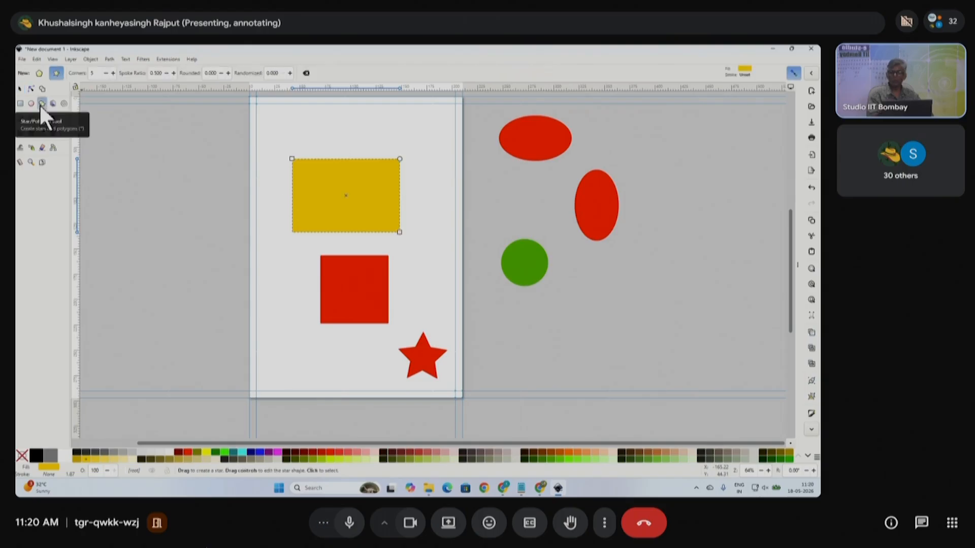
double_click(89, 74)
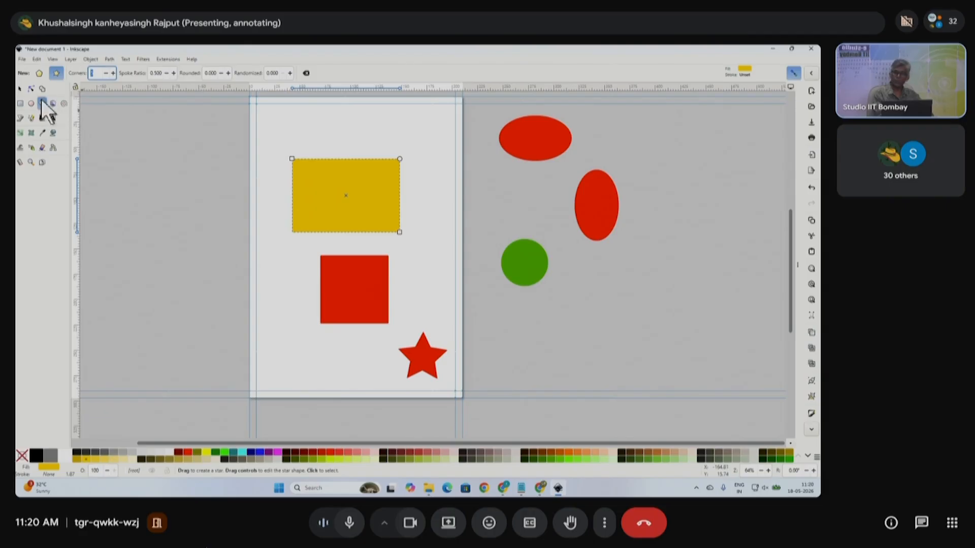
key(BackSpace)
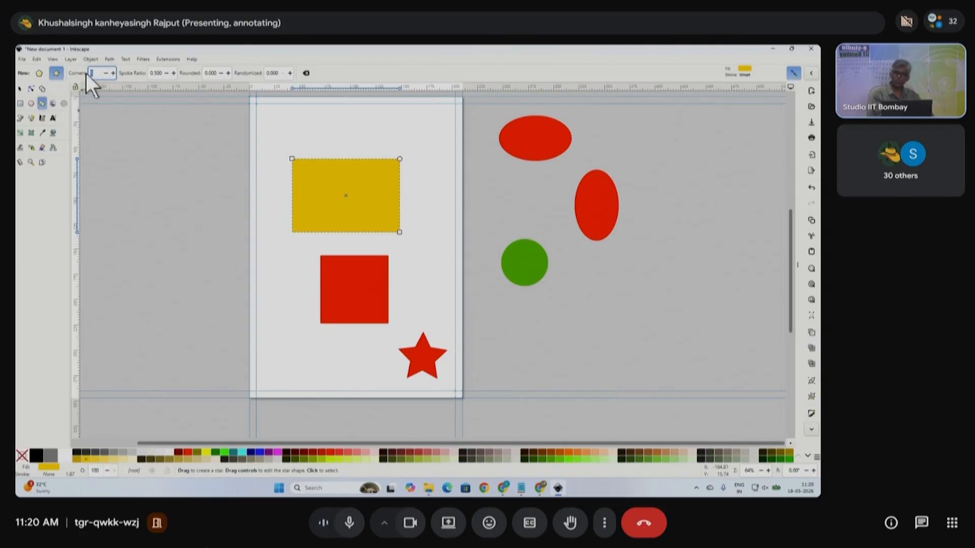
drag(179, 156, 214, 201)
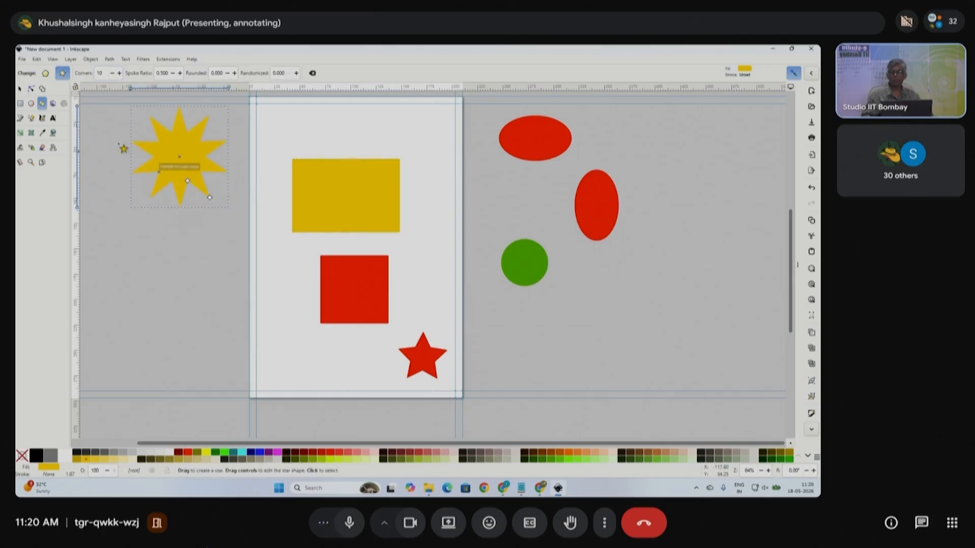
click(19, 89)
mouse_move(185, 159)
mouse_down()
mouse_move(230, 261)
mouse_move(229, 251)
mouse_move(245, 256)
mouse_up()
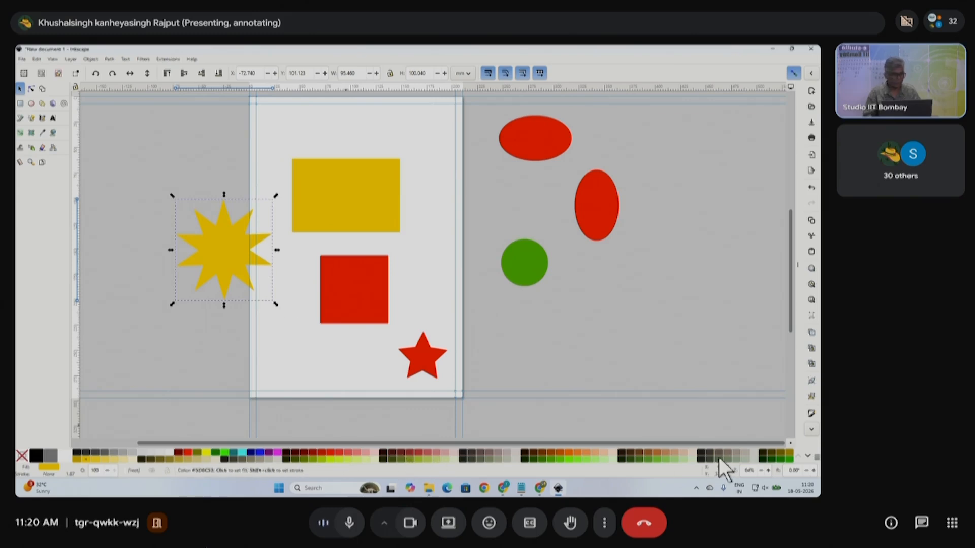
- Fill the ten-pointed star with a purple swatch and scale it down to about half size
click(808, 456)
click(809, 456)
click(809, 456)
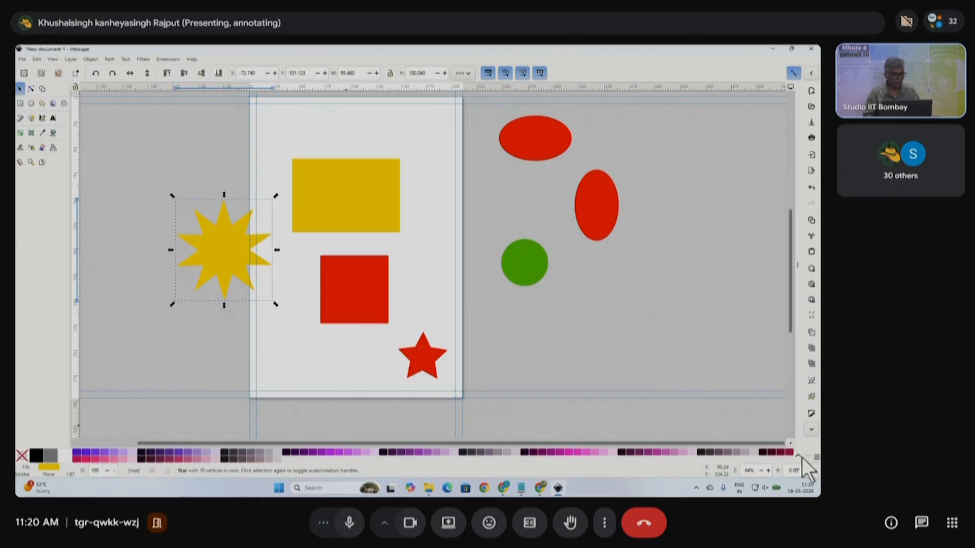
click(800, 457)
click(800, 457)
click(807, 457)
click(807, 457)
click(799, 456)
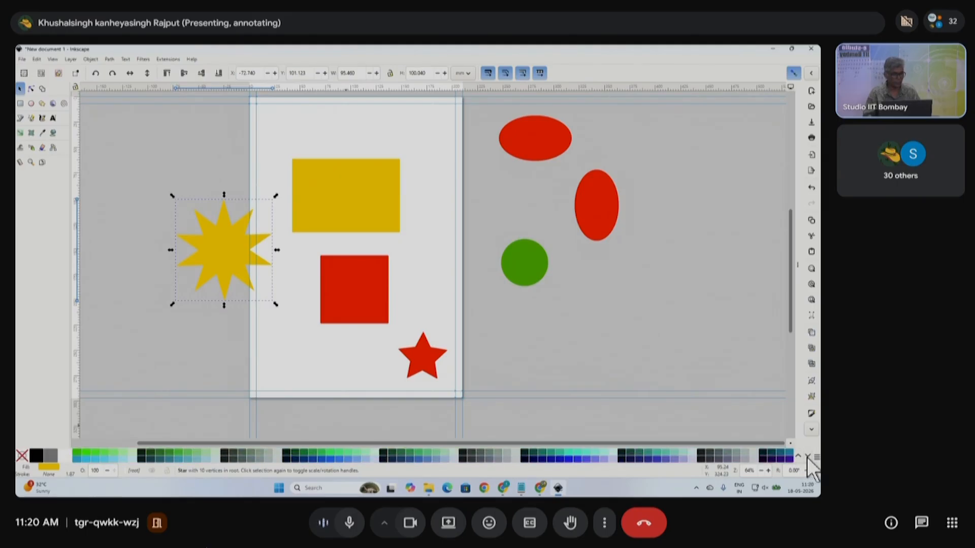
click(808, 457)
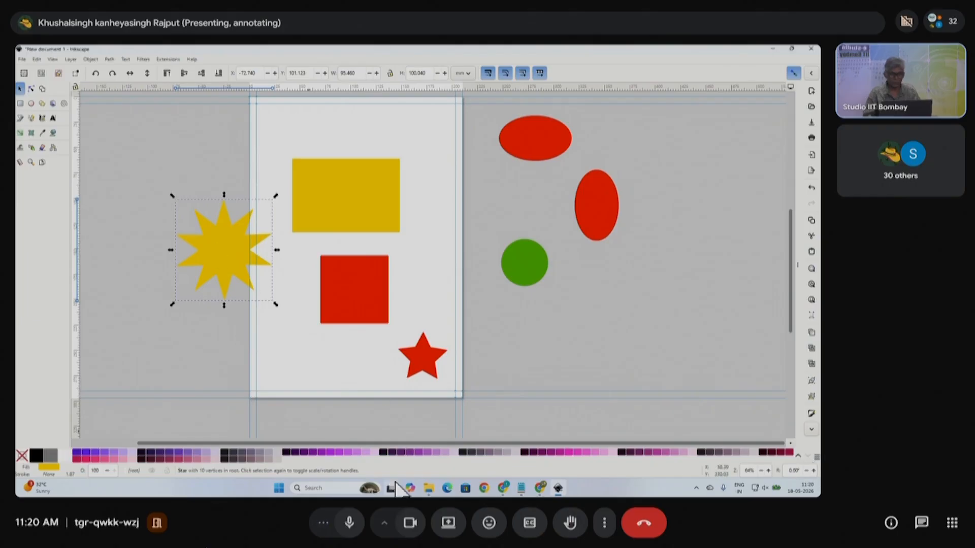
click(323, 452)
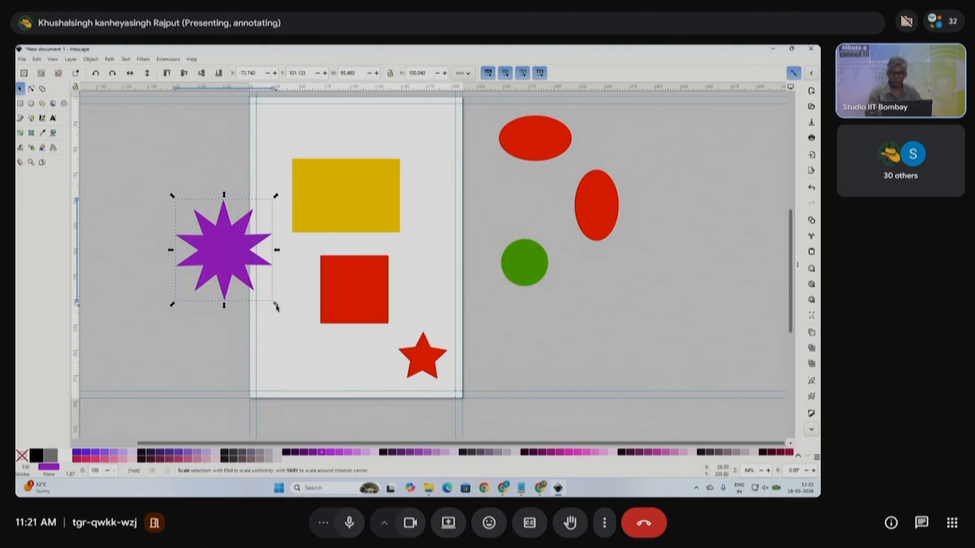
mouse_move(276, 307)
mouse_down()
mouse_move(220, 248)
mouse_move(266, 315)
mouse_move(283, 311)
mouse_move(277, 304)
mouse_up()
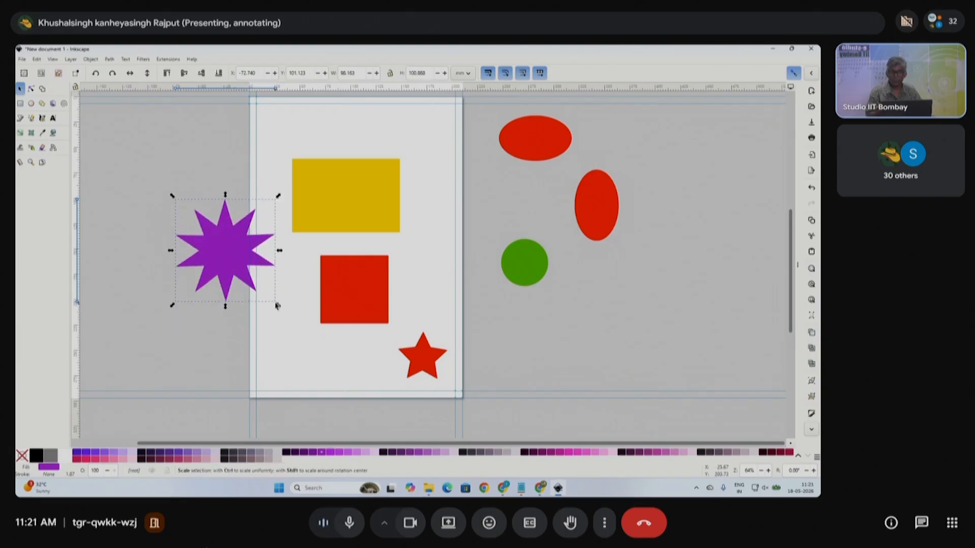
drag(277, 311, 295, 350)
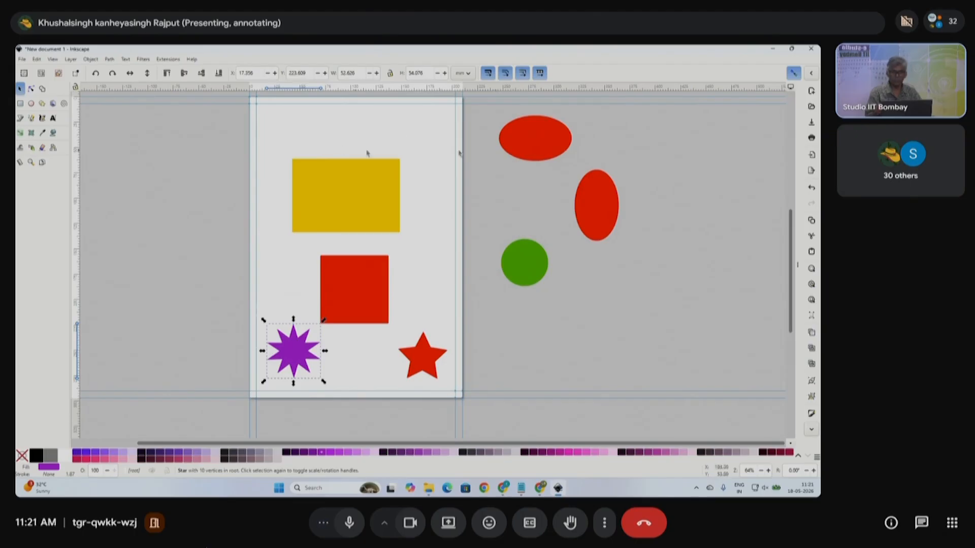
- Move the wide ellipse, tall ellipse and green circle onto the page
drag(544, 142, 300, 135)
drag(602, 203, 427, 156)
drag(509, 256, 405, 259)
- Shift the red square up-left, then shrink the yellow rectangle and place it at the left edge
click(369, 295)
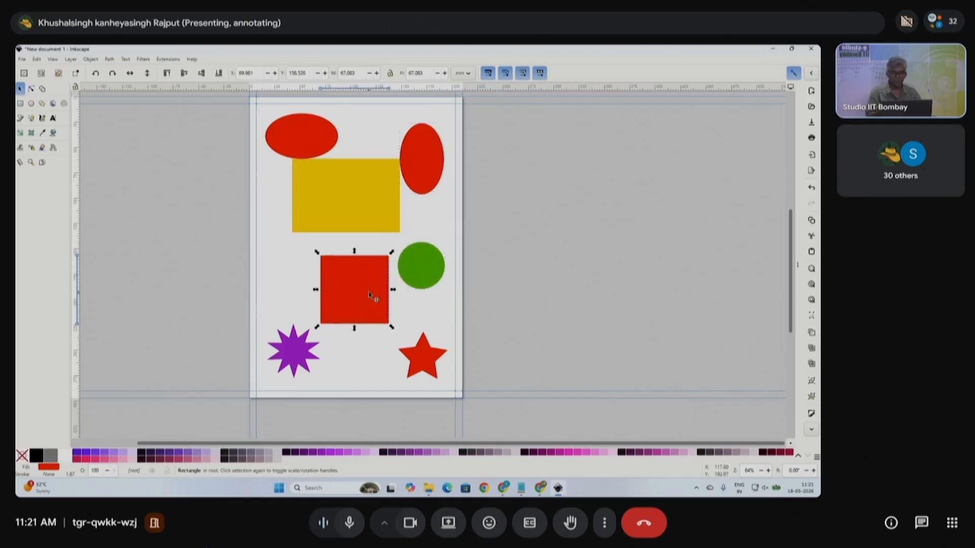
drag(369, 295, 355, 283)
click(364, 207)
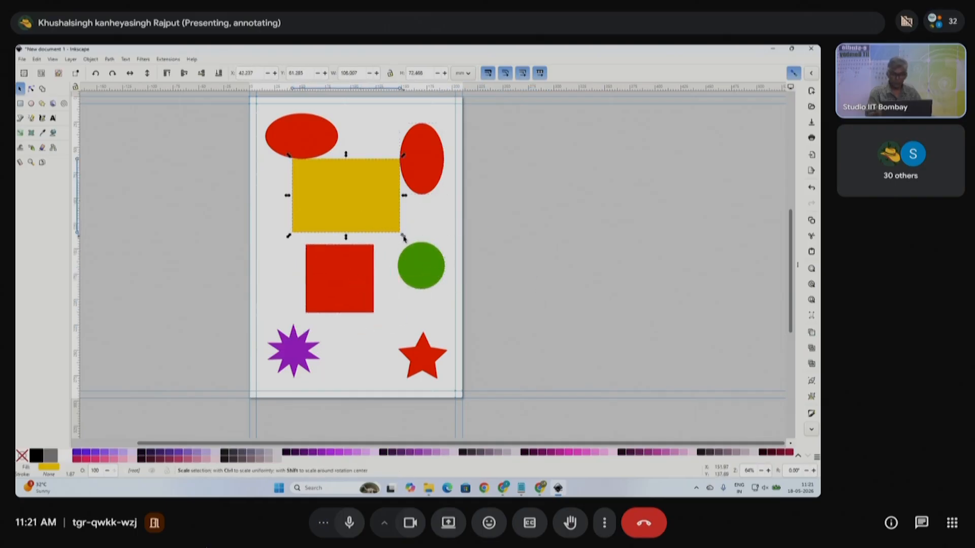
drag(405, 239, 388, 239)
drag(365, 200, 358, 240)
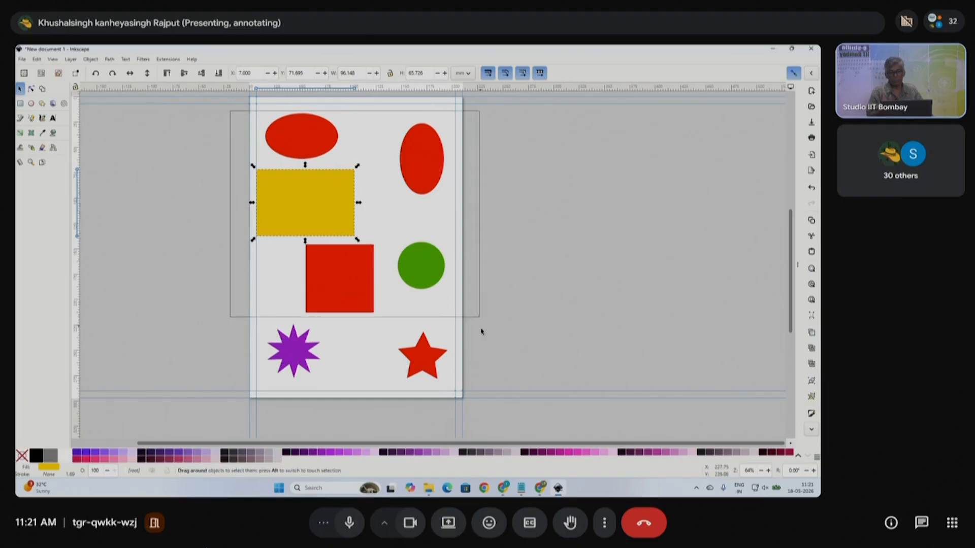
drag(481, 332, 483, 391)
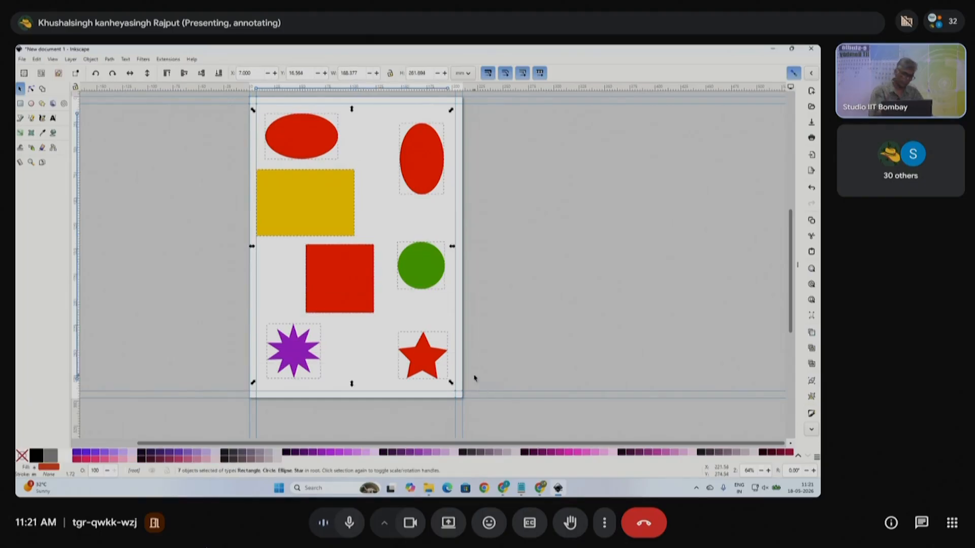
click(474, 268)
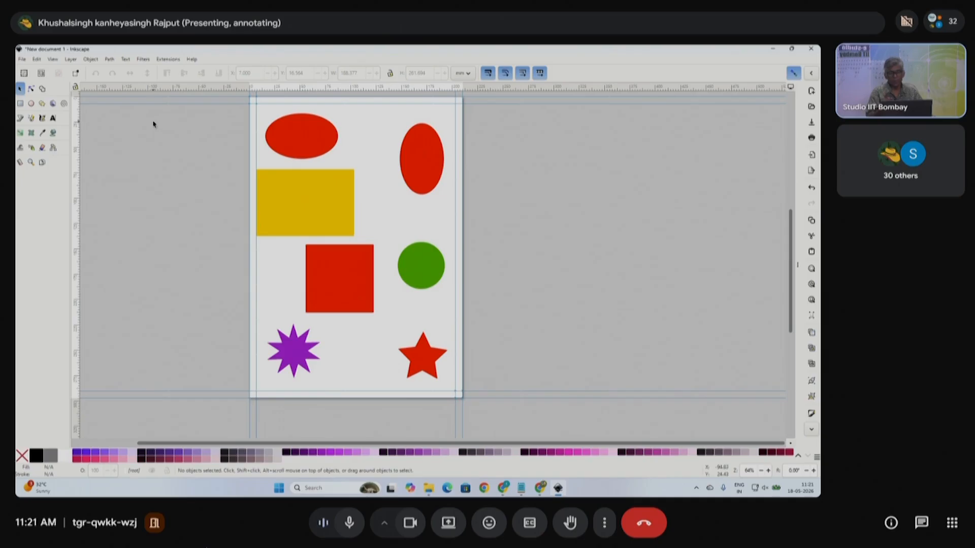
drag(150, 121, 553, 401)
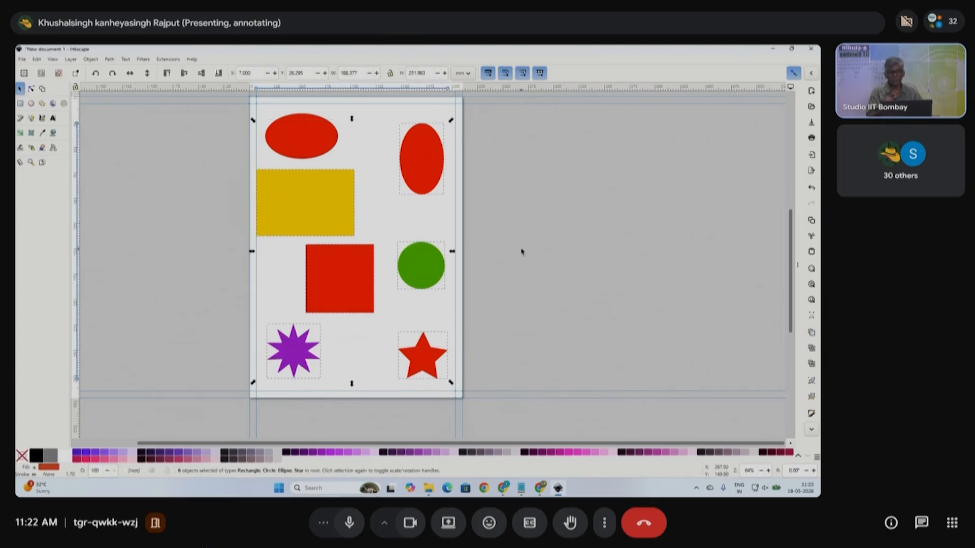
click(300, 199)
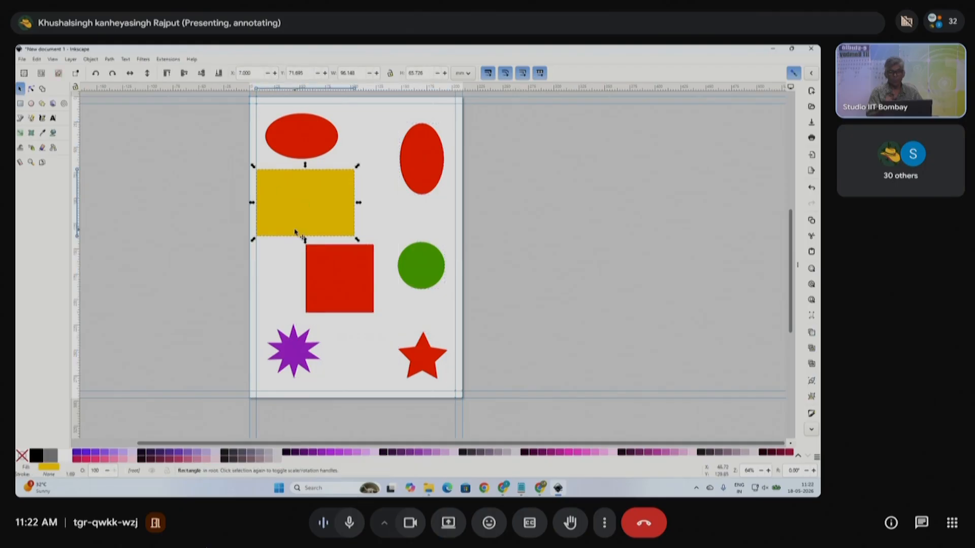
click(518, 273)
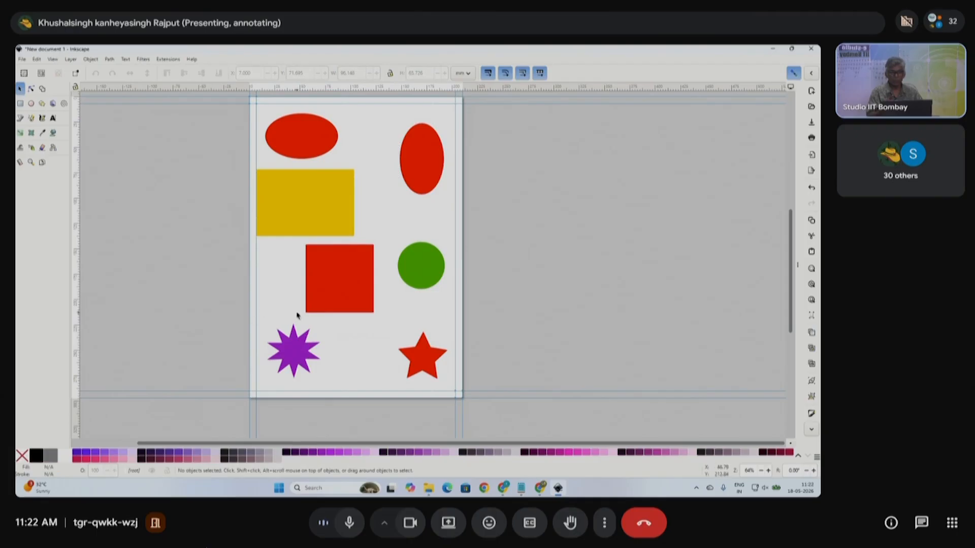
click(302, 202)
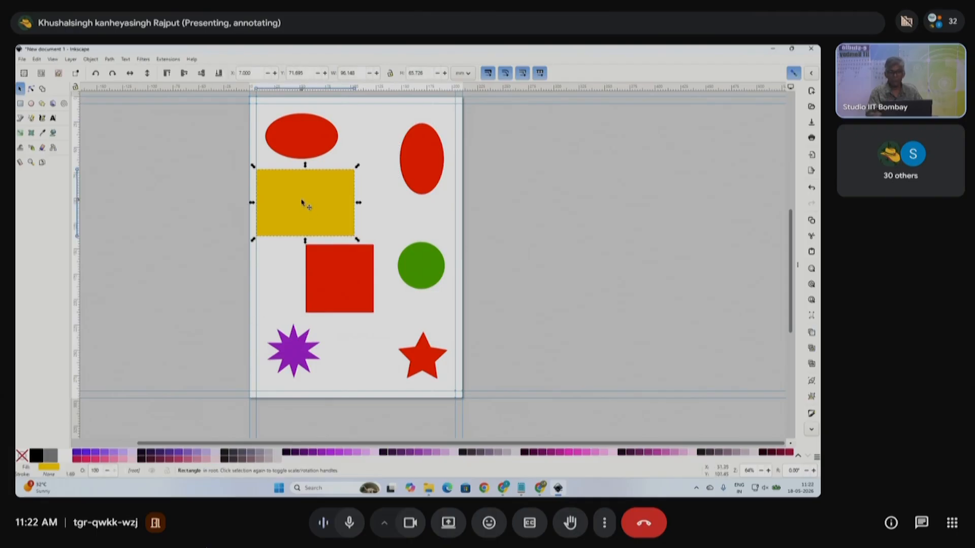
shift+click(349, 299)
shift+click(431, 272)
shift+click(428, 192)
shift+click(422, 358)
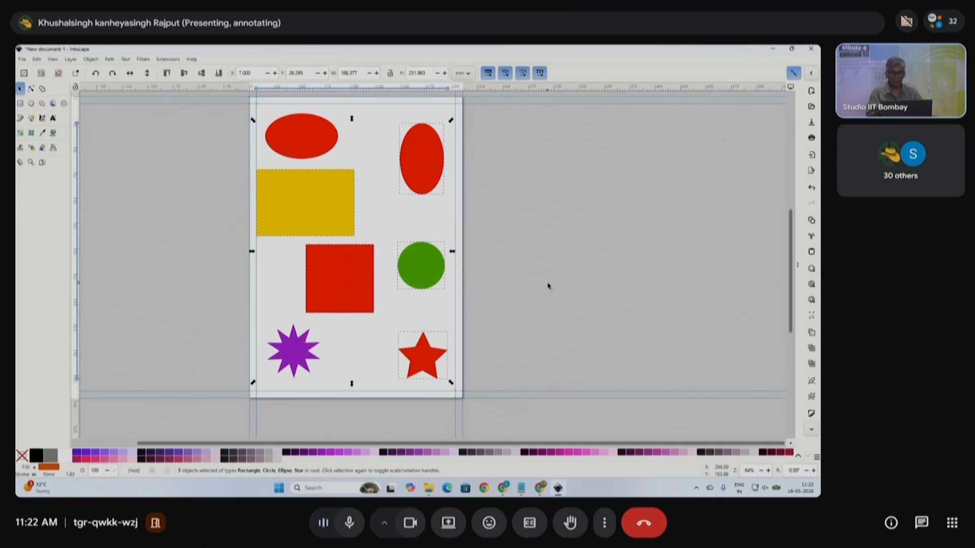
click(548, 286)
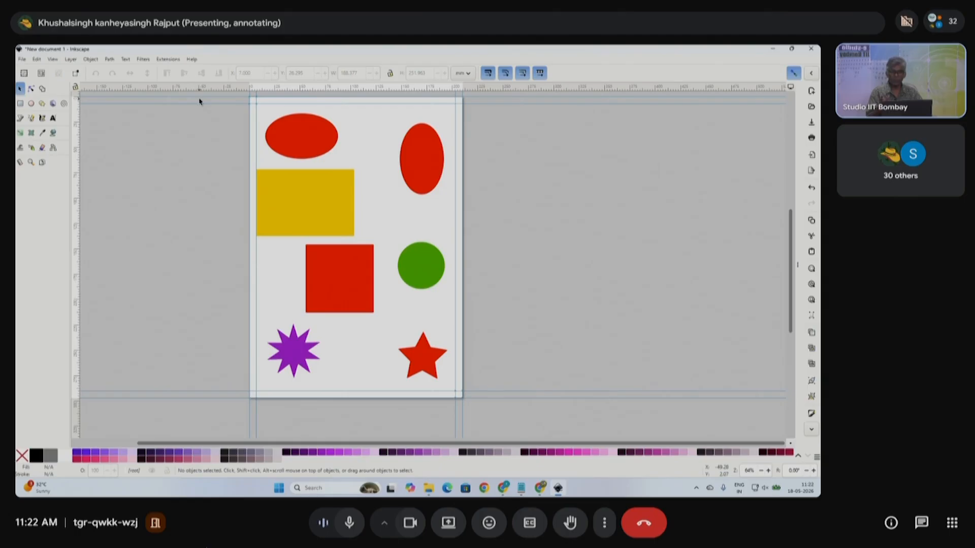
- Rubber-band select all seven shapes on the page and delete them
drag(201, 104, 491, 416)
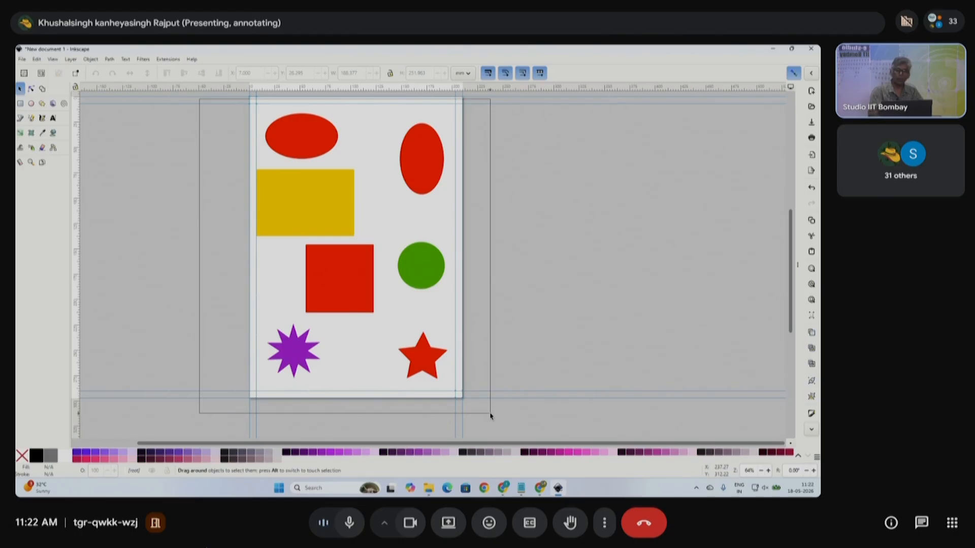
drag(491, 416, 491, 416)
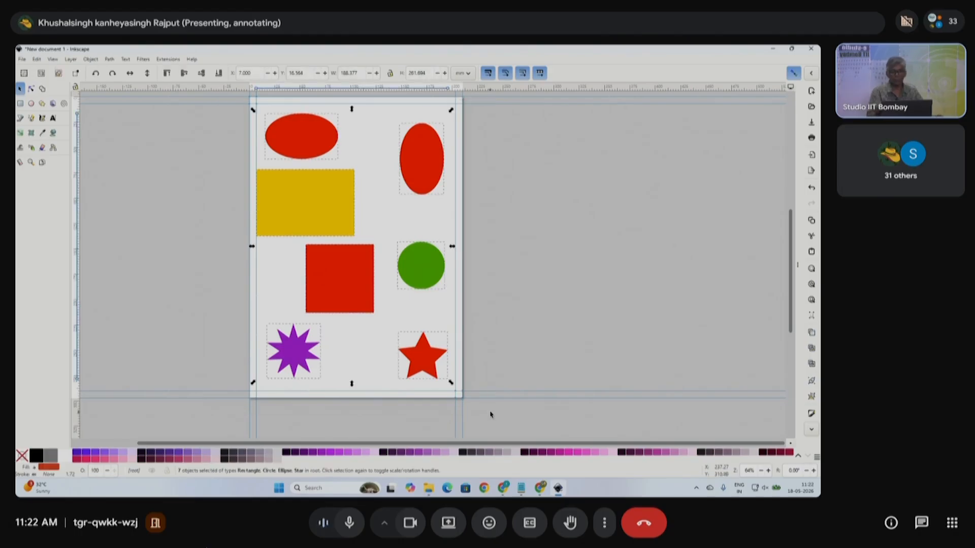
click(519, 325)
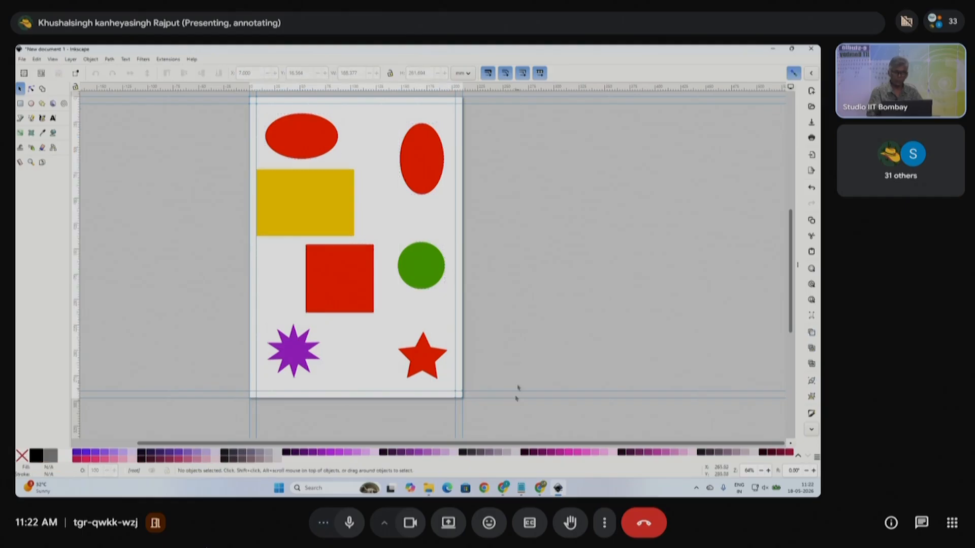
drag(510, 434, 193, 111)
key(Delete)
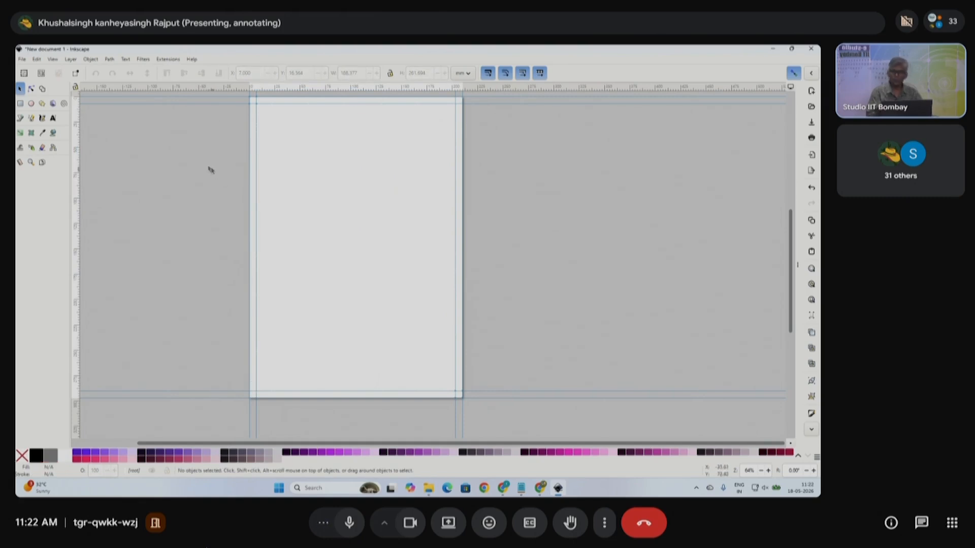
- Draw a long horizontal ellipse near the page top, give it a black stroke and no fill
click(31, 104)
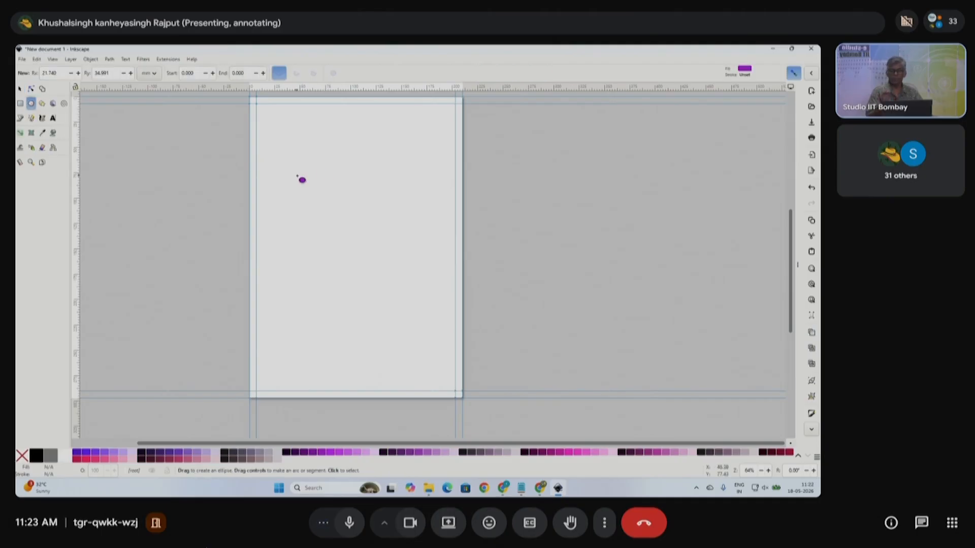
key(ctrl)
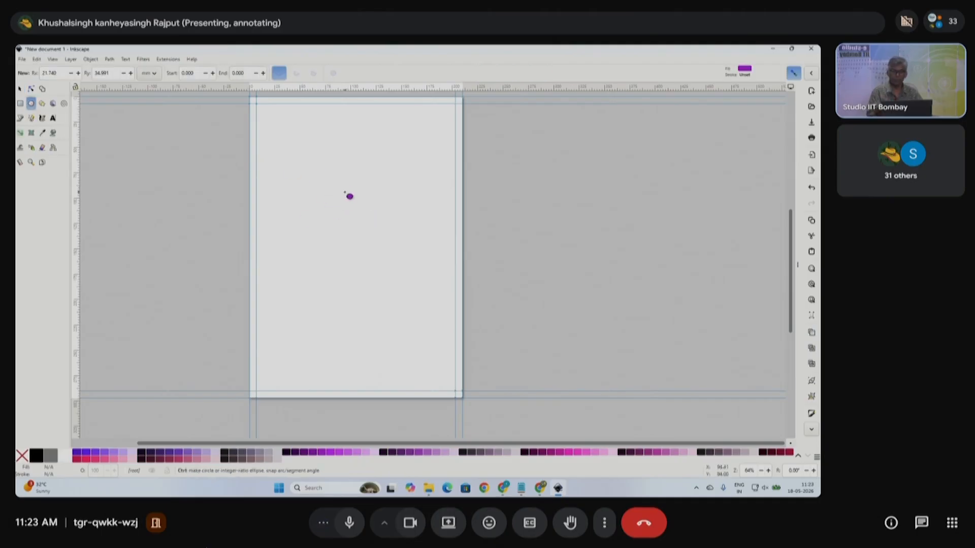
scroll(331, 197, up, 1)
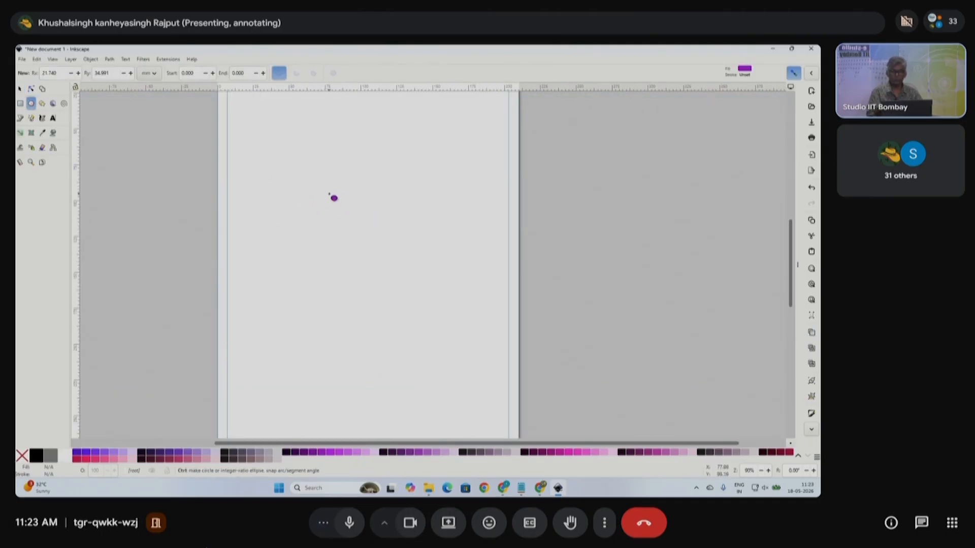
drag(294, 179, 437, 210)
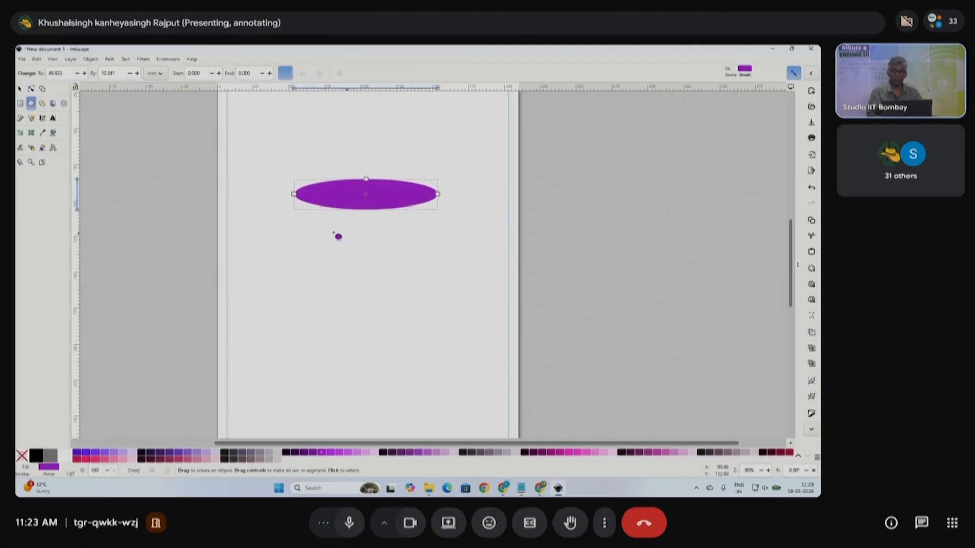
click(19, 88)
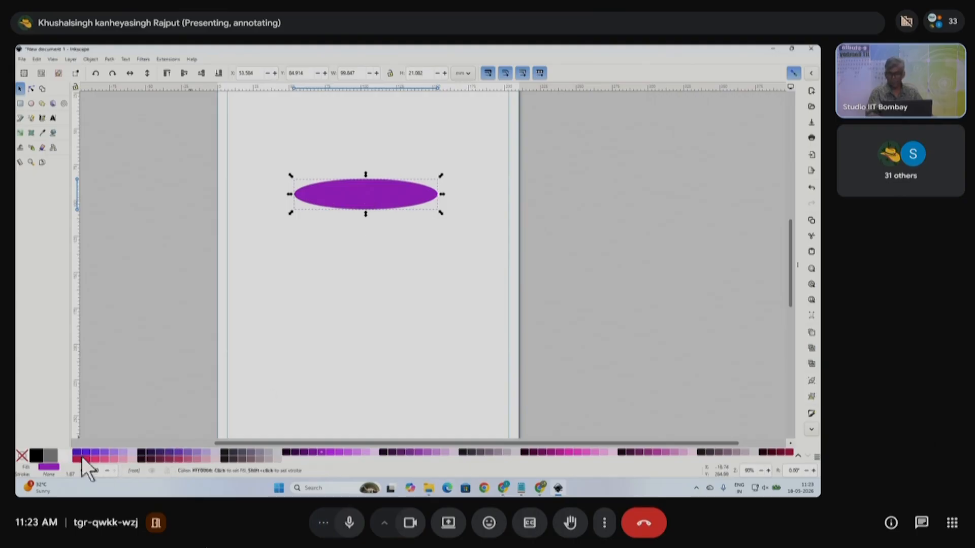
shift+click(37, 457)
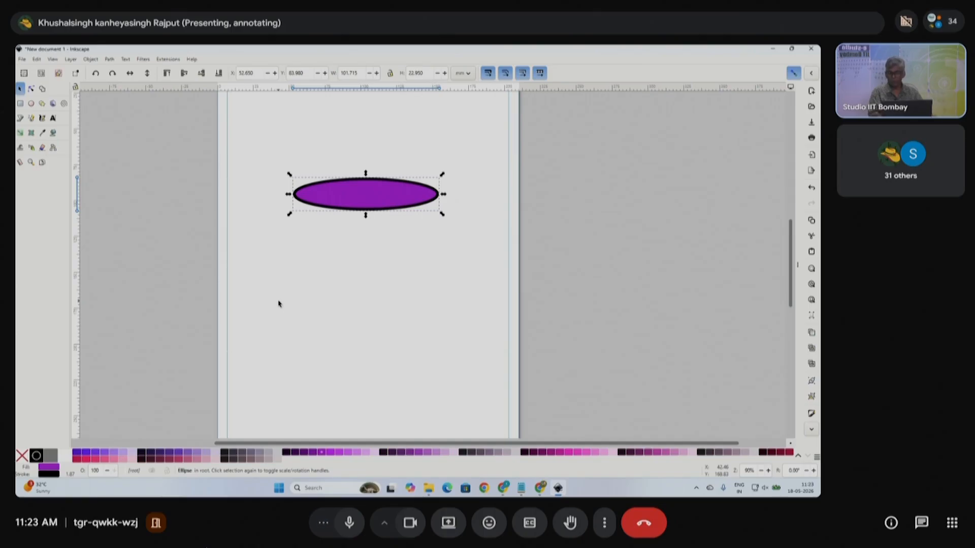
click(21, 456)
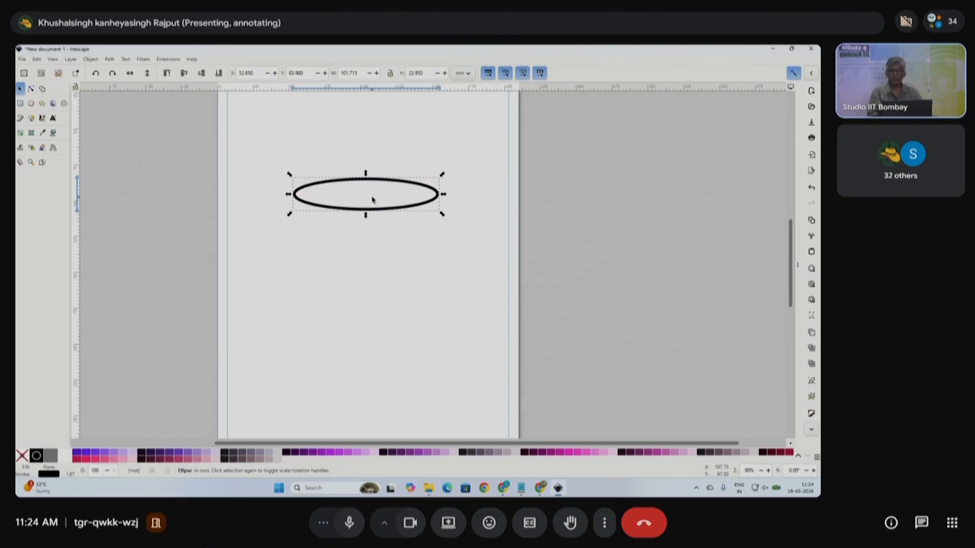
- In Fill and Stroke's stroke style settings, switch the width unit to points
click(56, 477)
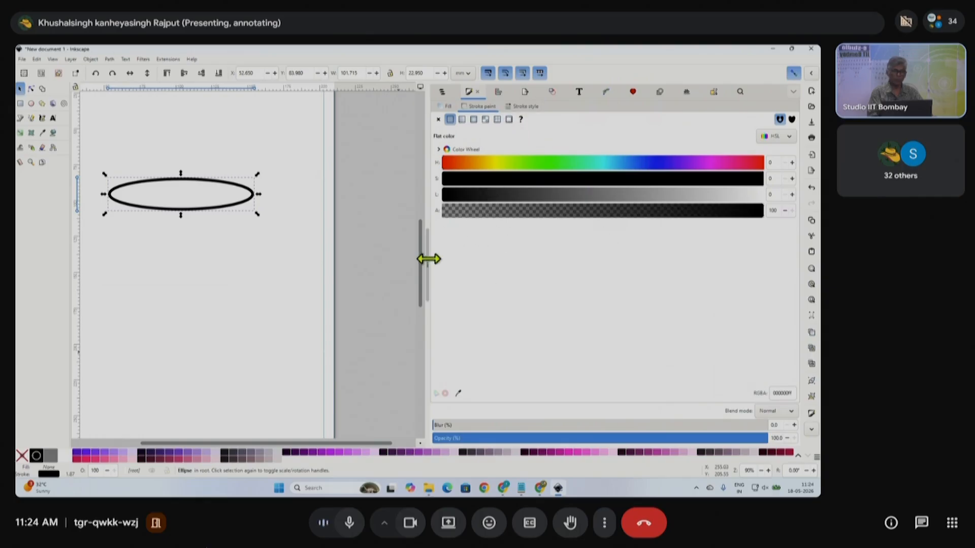
click(527, 107)
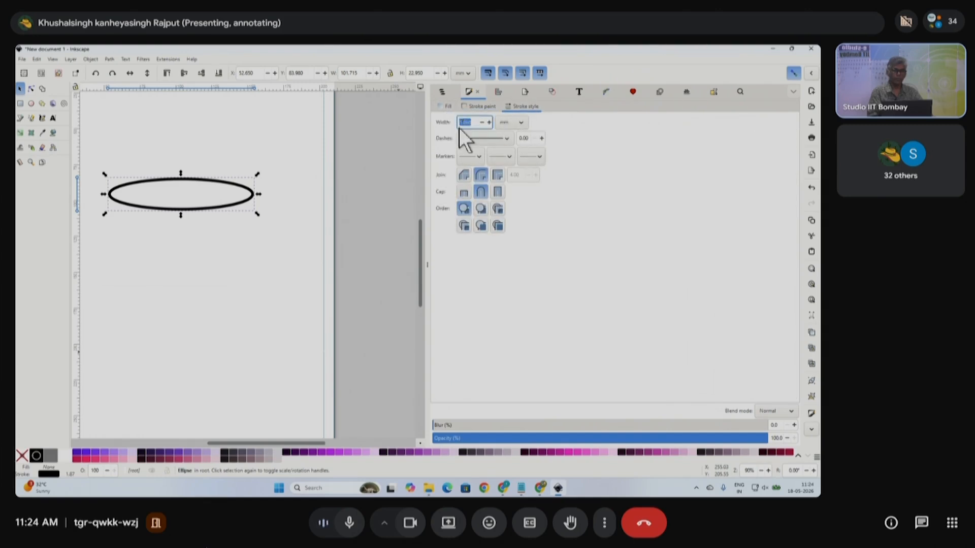
click(476, 123)
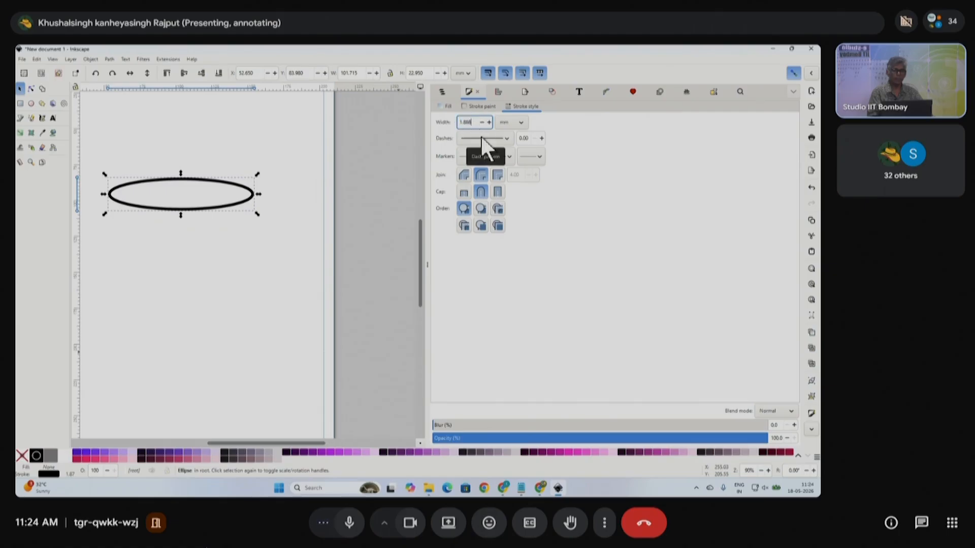
click(520, 123)
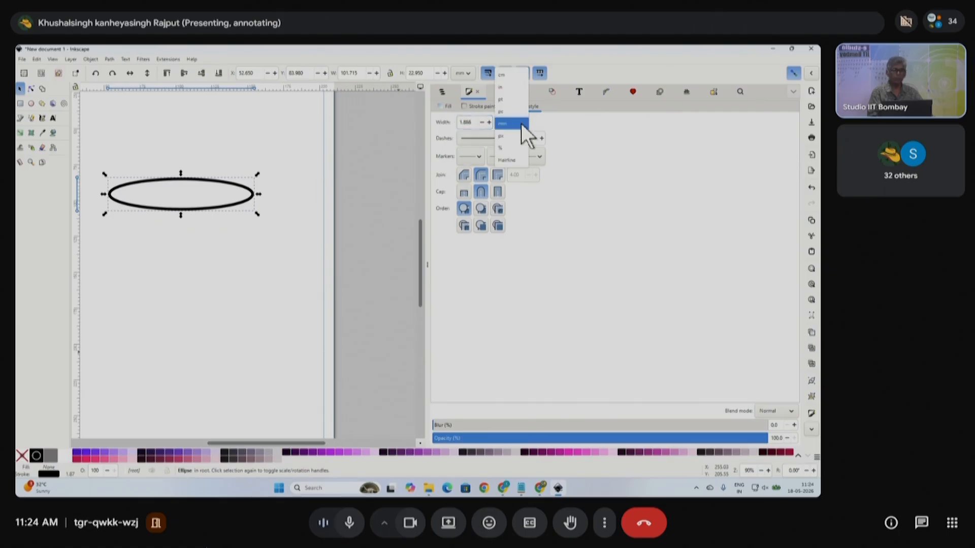
click(508, 100)
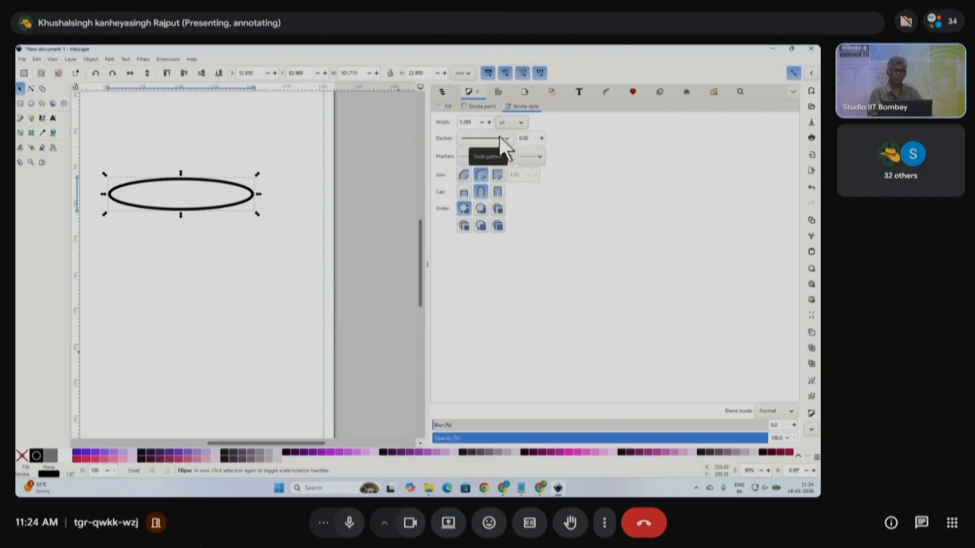
- Set the ellipse's stroke width to 1 pt and deselect it
double_click(464, 123)
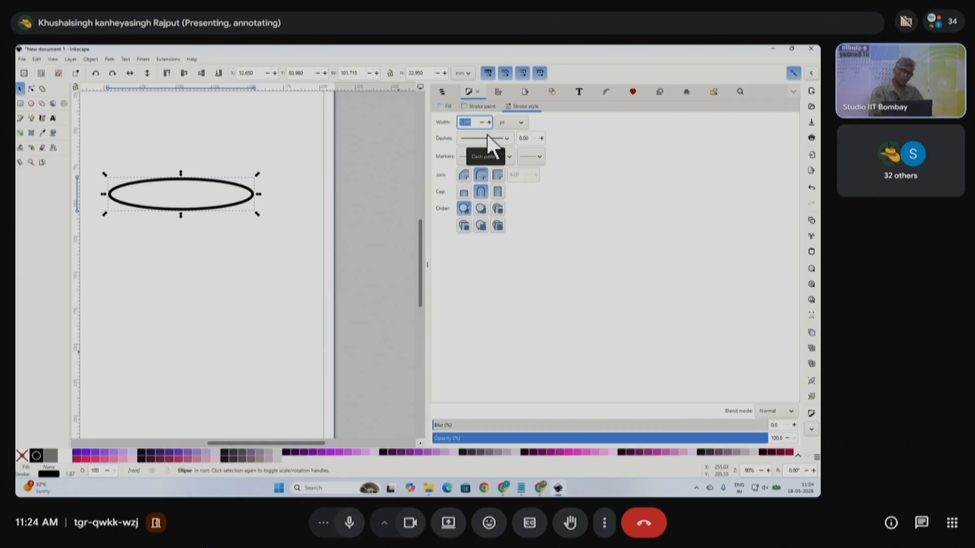
text(1)
key(Return)
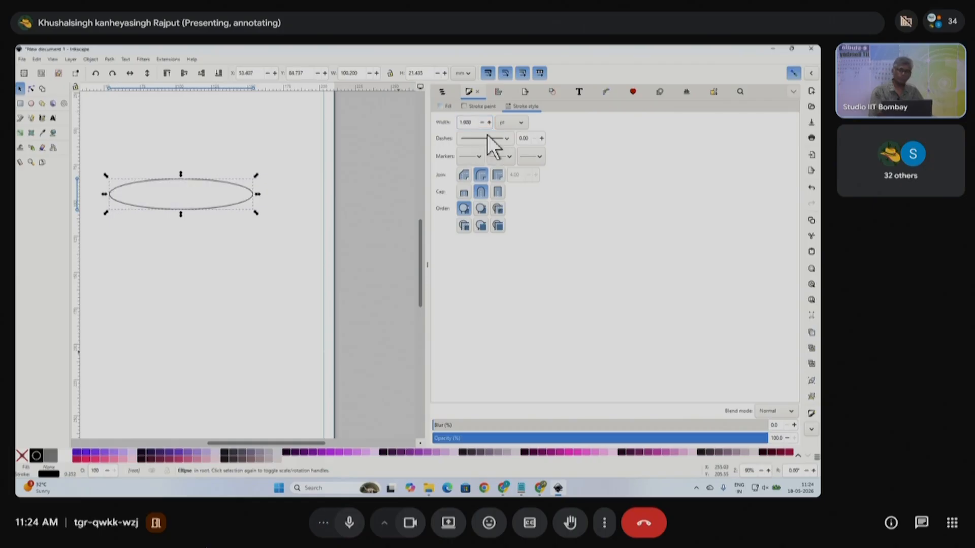
click(217, 214)
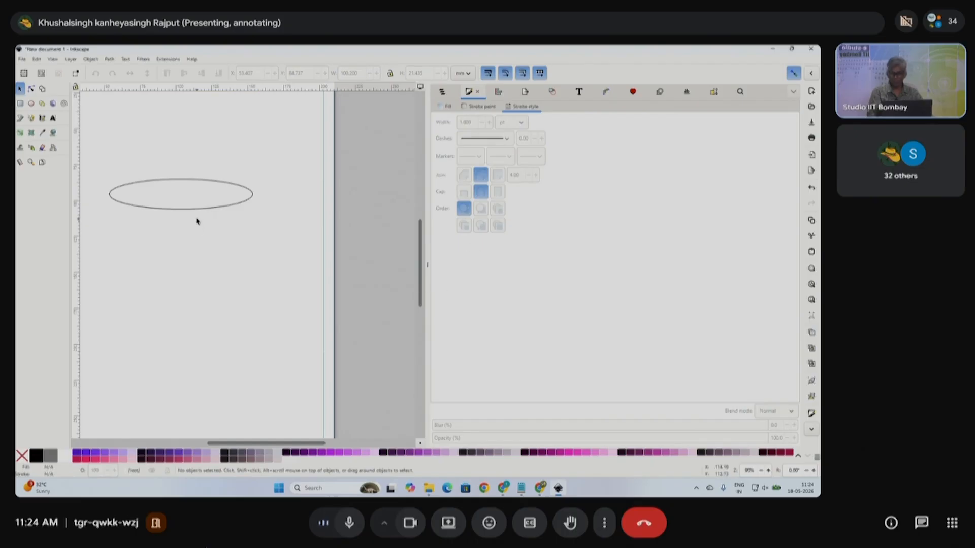
scroll(208, 210, left, 3)
- Move the ellipse higher up the page
click(315, 183)
drag(315, 183, 308, 134)
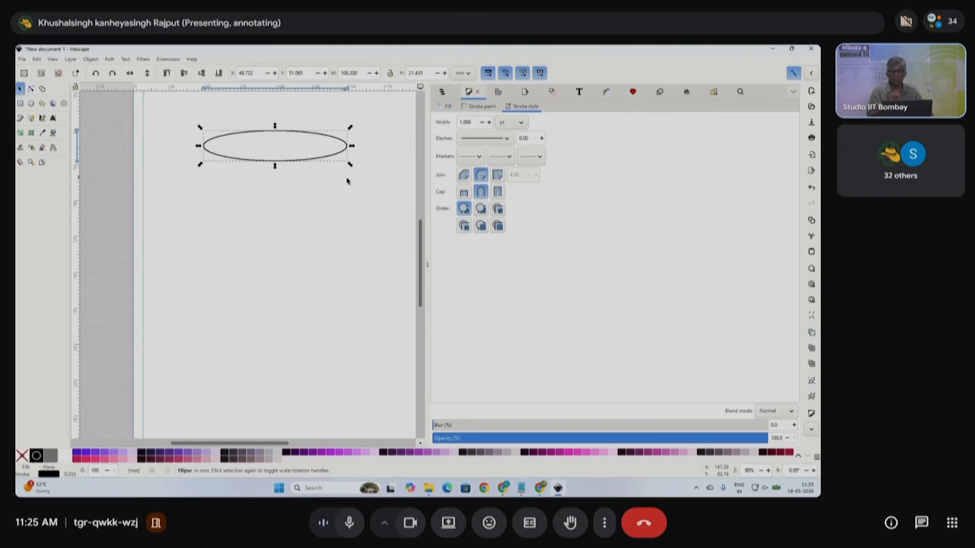
click(395, 185)
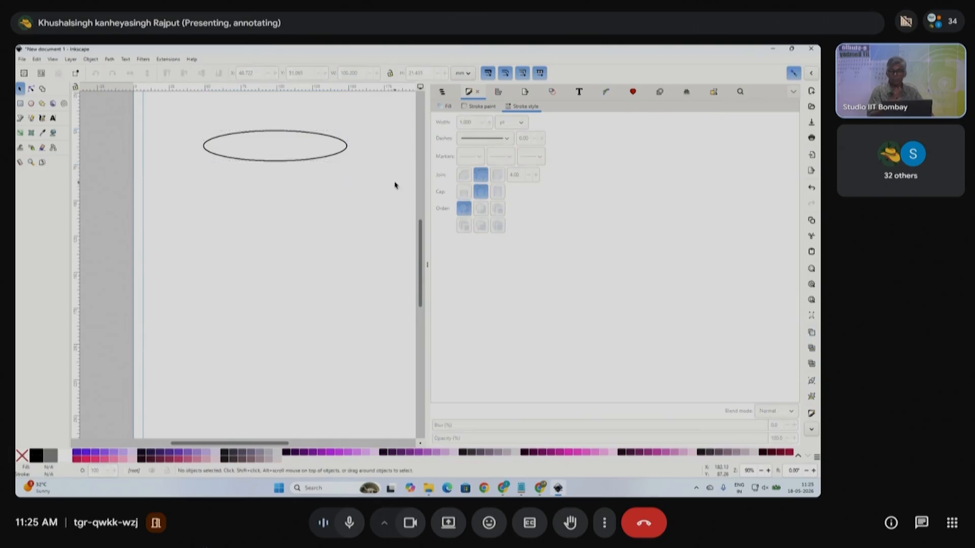
click(330, 158)
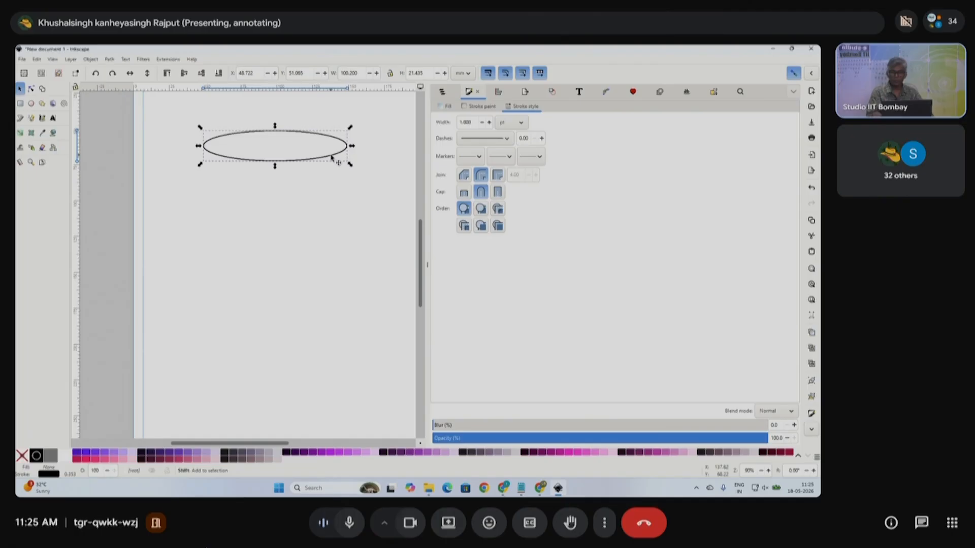
- Duplicate the ellipse with a copy placed near the page bottom, then select all ellipses
drag(331, 160, 331, 234)
drag(334, 154, 338, 364)
key(ctrl+d)
click(374, 320)
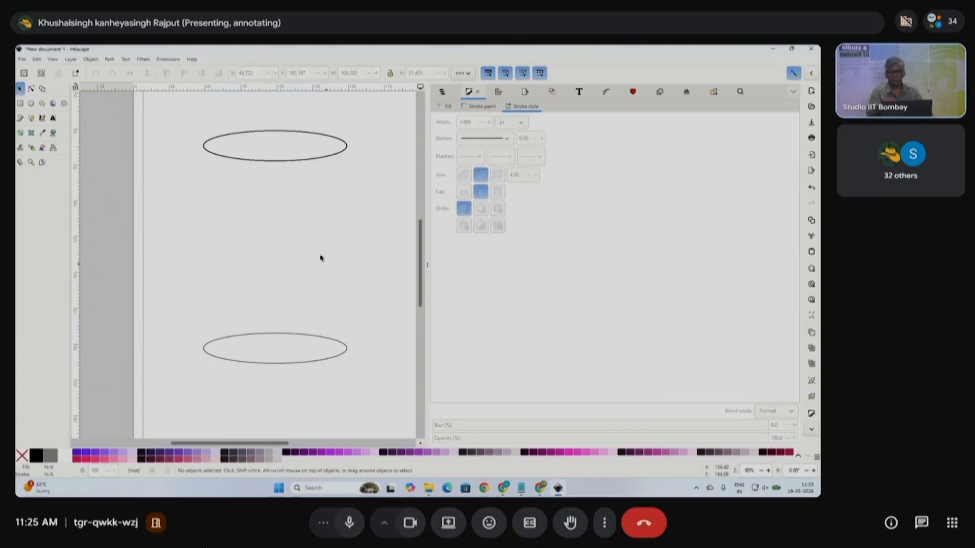
drag(187, 315, 382, 400)
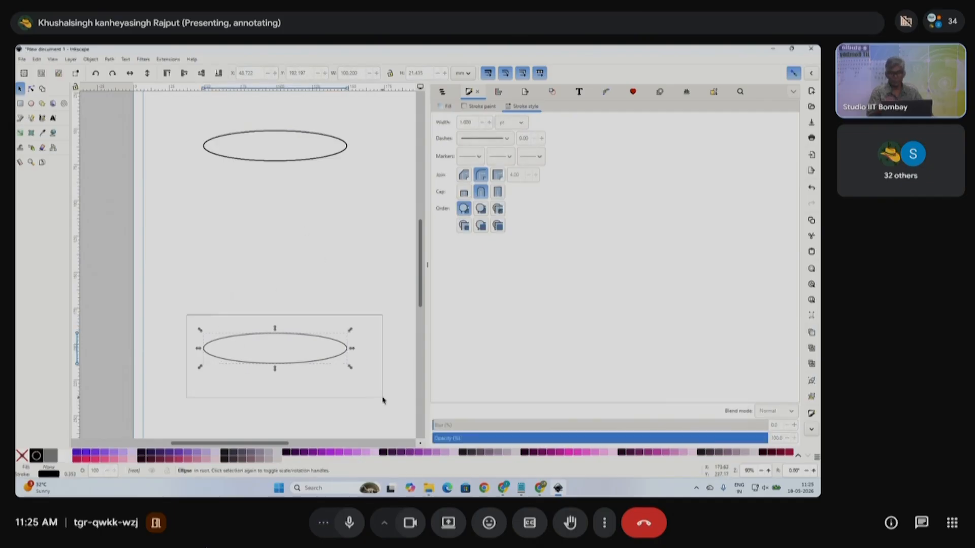
drag(191, 120, 360, 179)
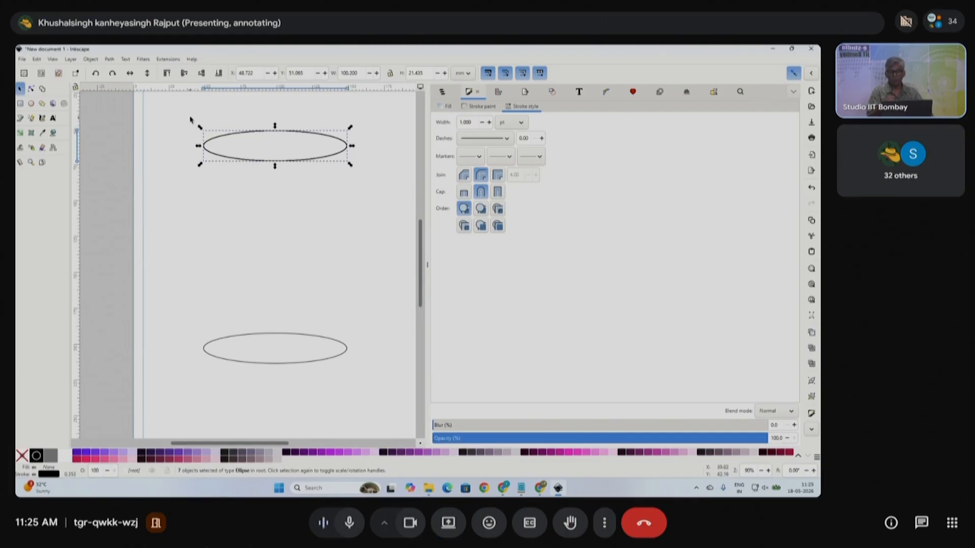
drag(189, 112, 367, 386)
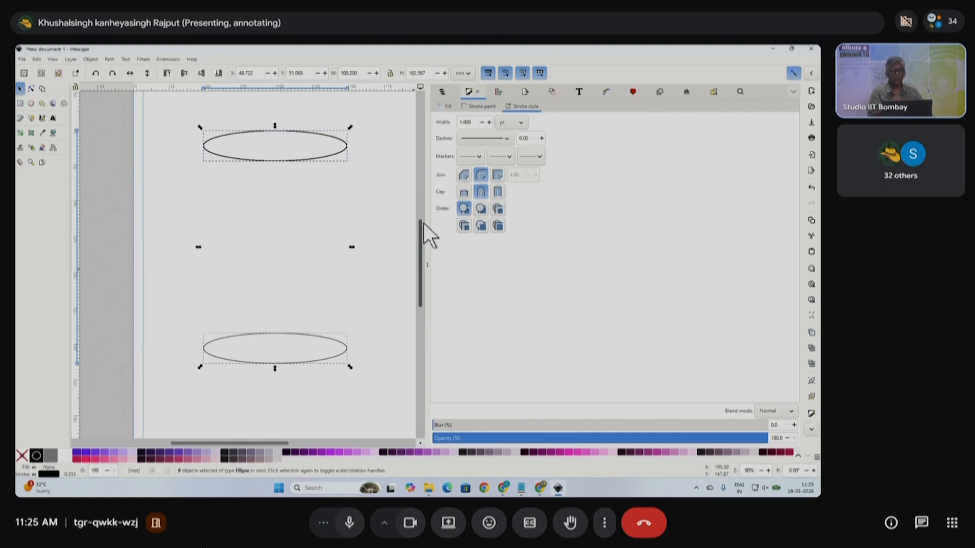
drag(177, 114, 372, 388)
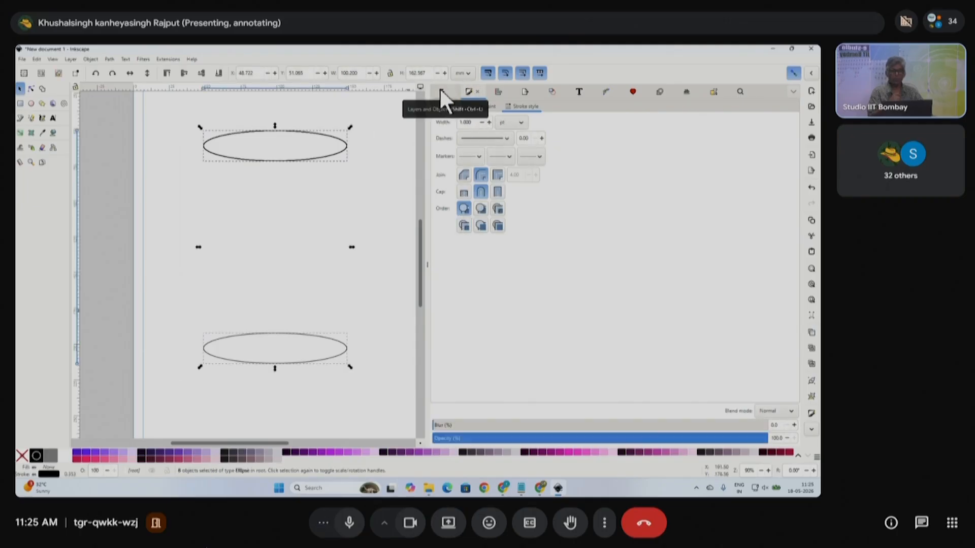
- Distribute the ellipses evenly vertically, raise the bottom ellipse, and redistribute them
click(496, 90)
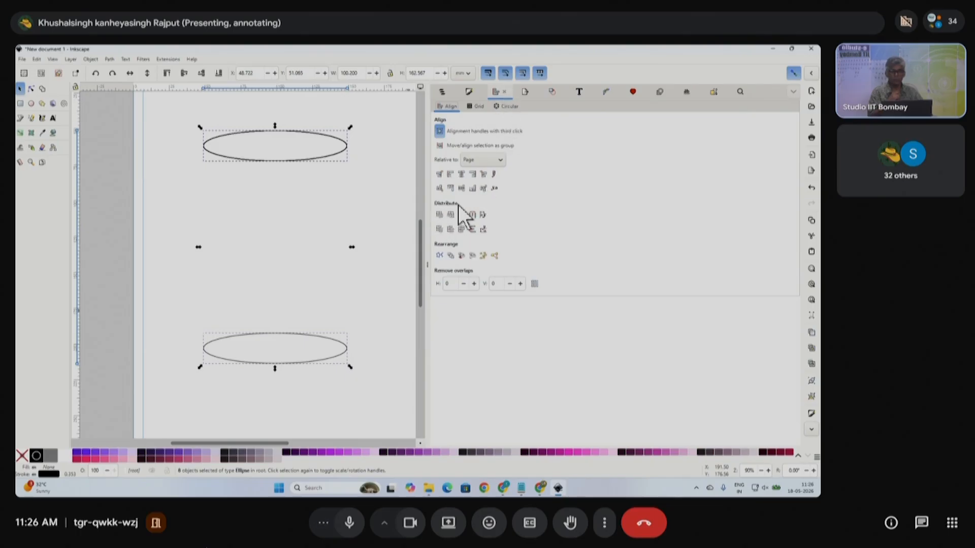
click(471, 230)
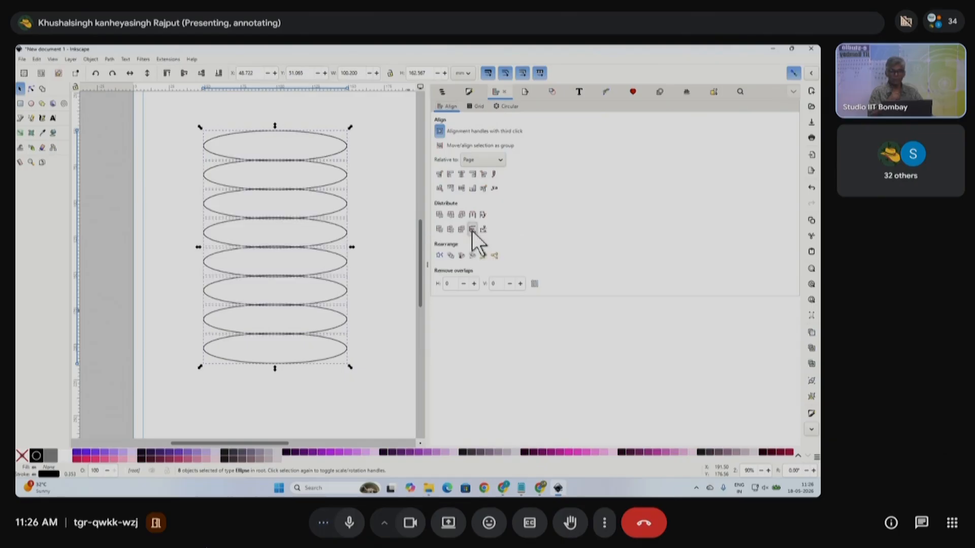
click(377, 247)
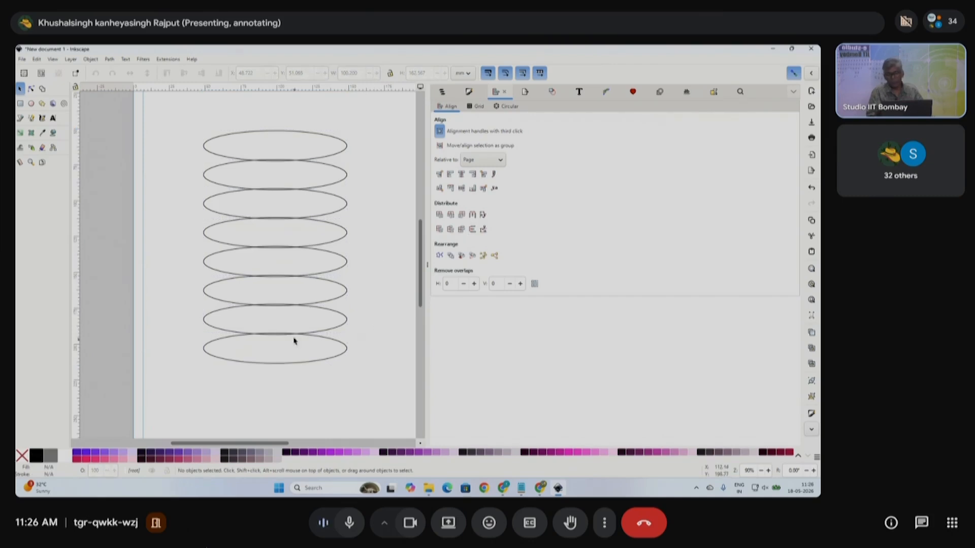
click(332, 343)
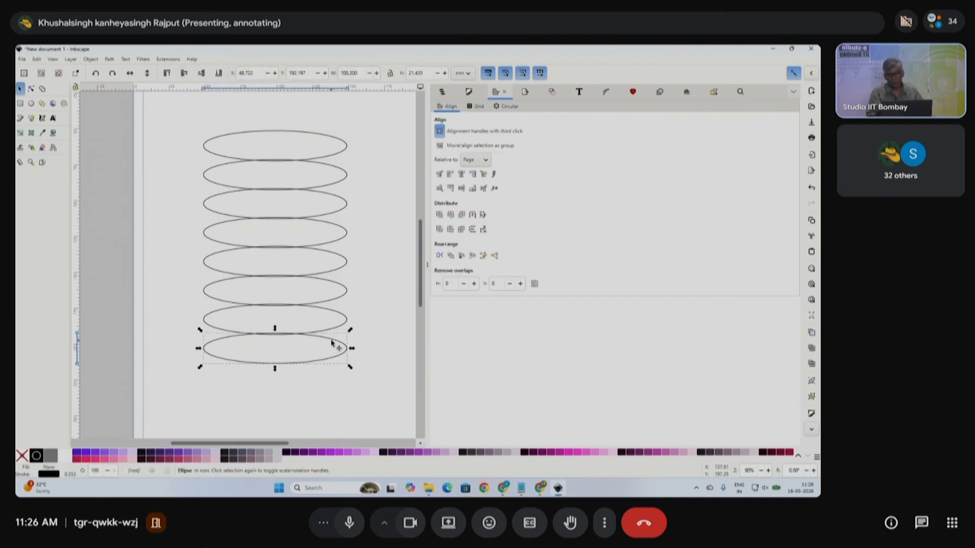
drag(332, 342, 333, 321)
click(379, 374)
drag(379, 374, 180, 126)
click(472, 229)
- Move the bottom ellipse up onto the seventh and even out the vertical spacing again
click(375, 206)
drag(335, 345, 336, 332)
drag(378, 360, 360, 342)
click(472, 229)
click(366, 219)
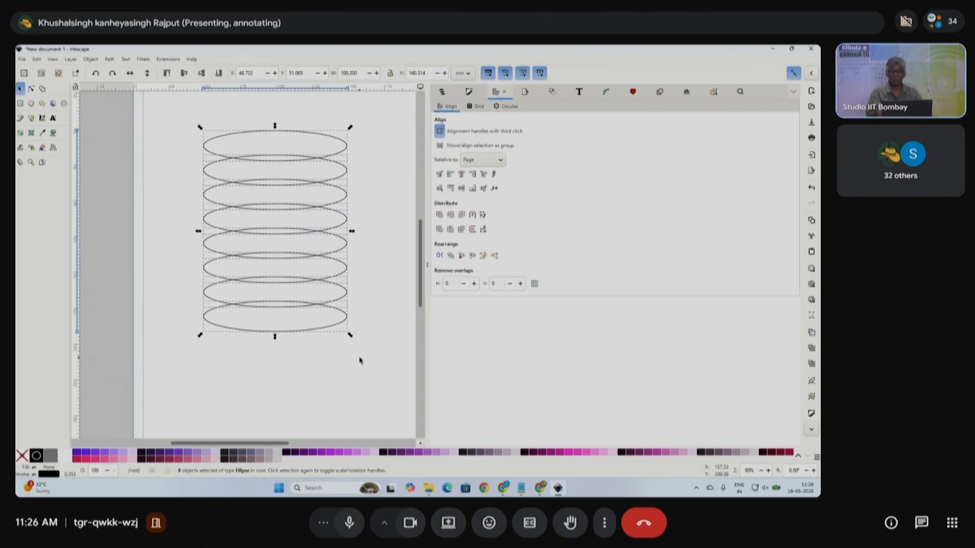
- Select all eight ellipses and union them with Ctrl++
drag(190, 123, 370, 366)
click(91, 59)
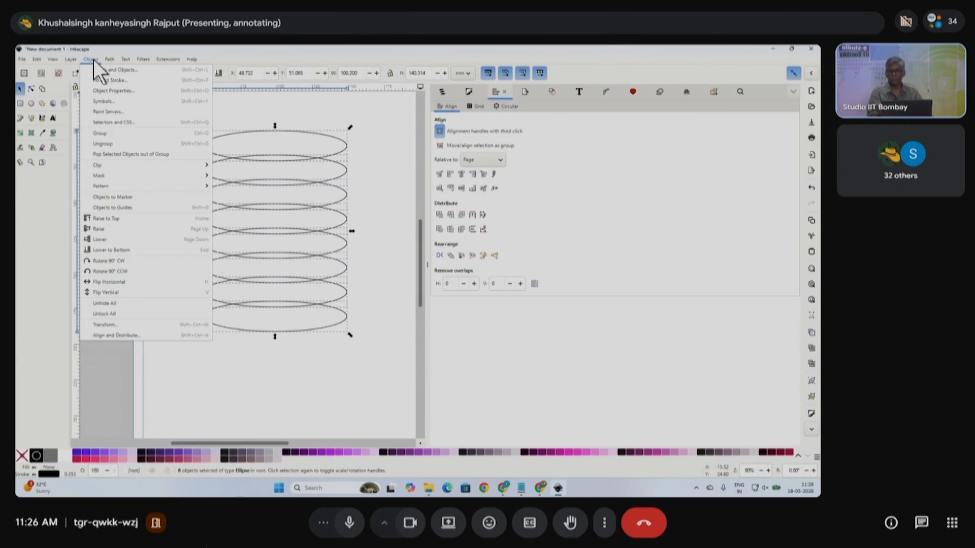
mouse_move(110, 59)
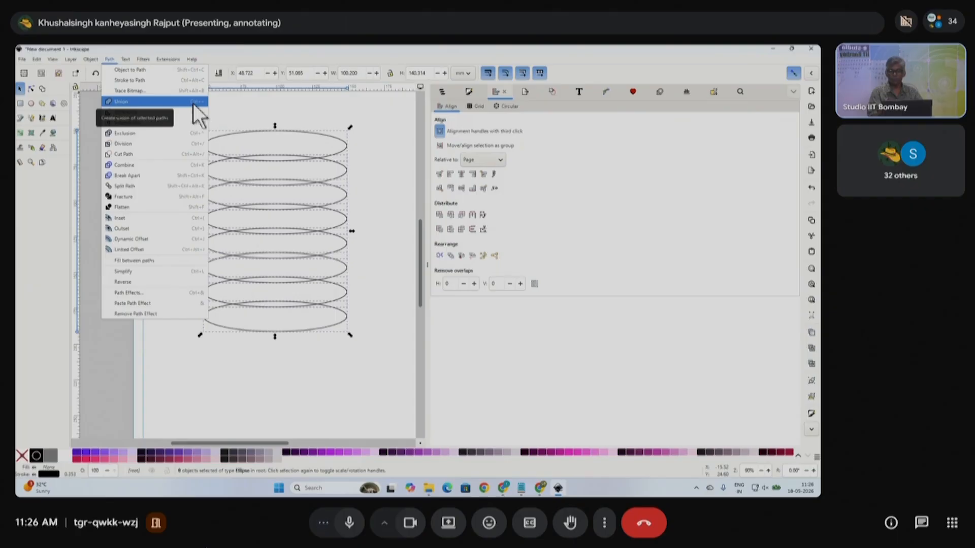
click(253, 106)
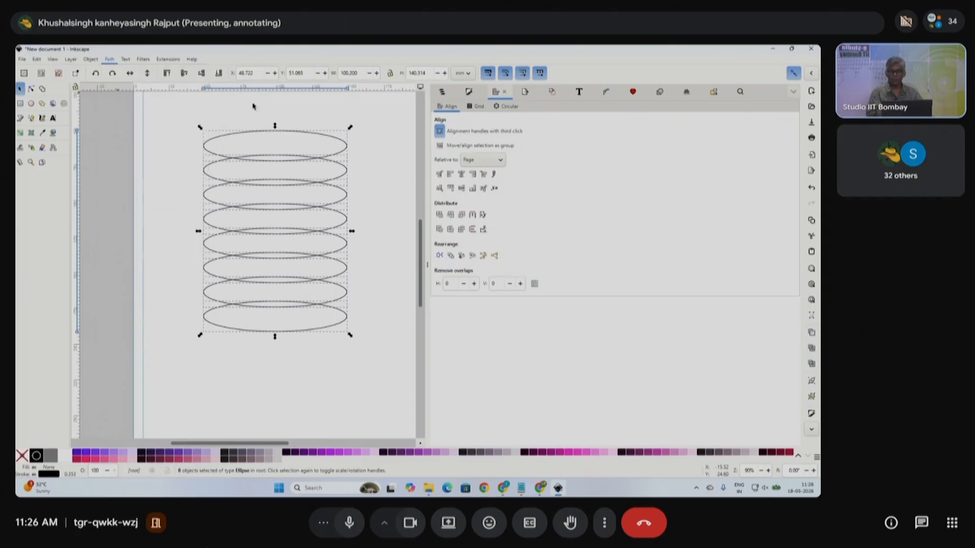
key(ctrl)
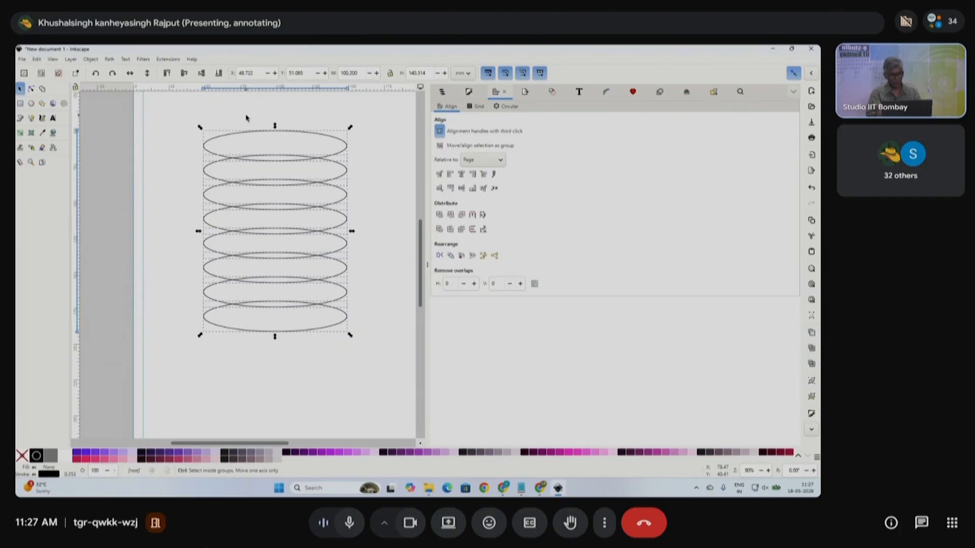
key(ctrl+plus)
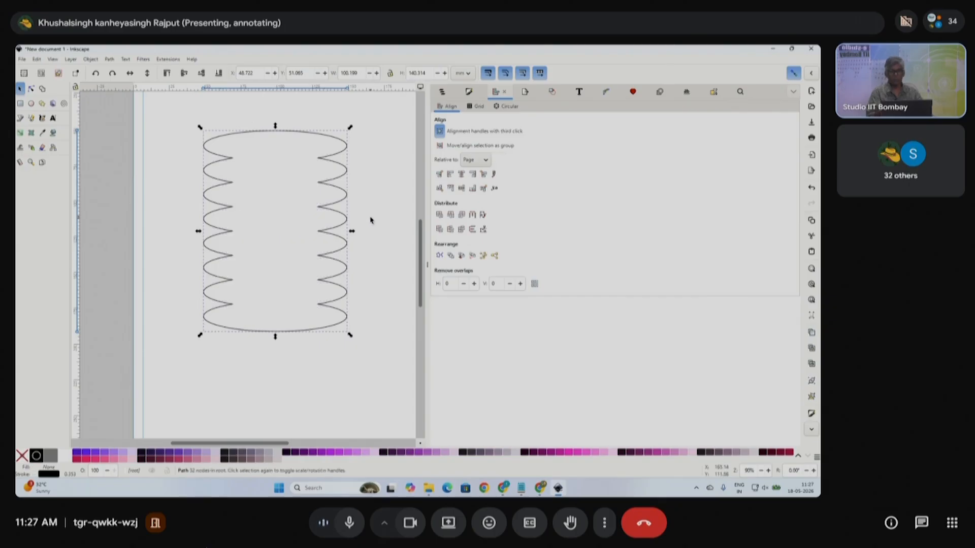
click(370, 220)
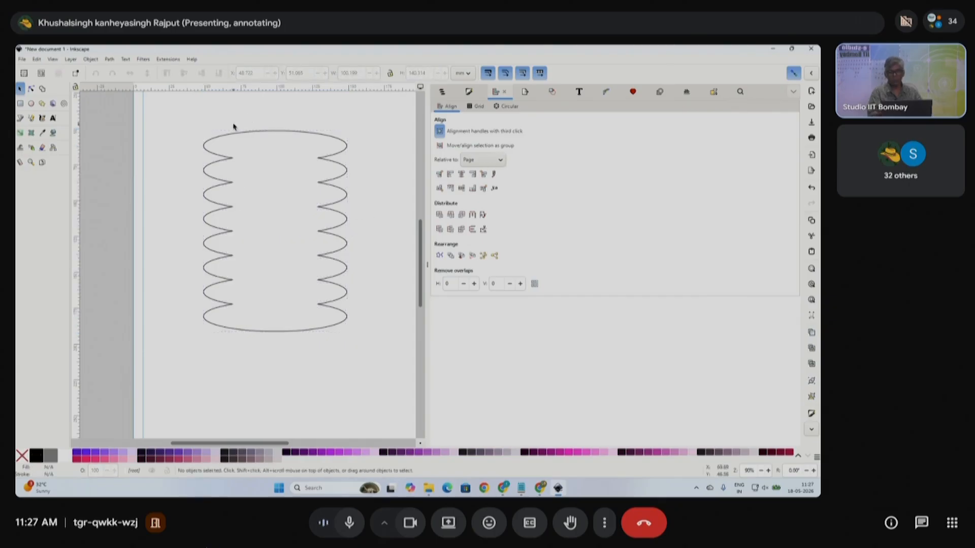
- Reselect the stacked ellipses and apply Path > Union to form one wavy outline
ctrl+scroll(294, 189, down, 1)
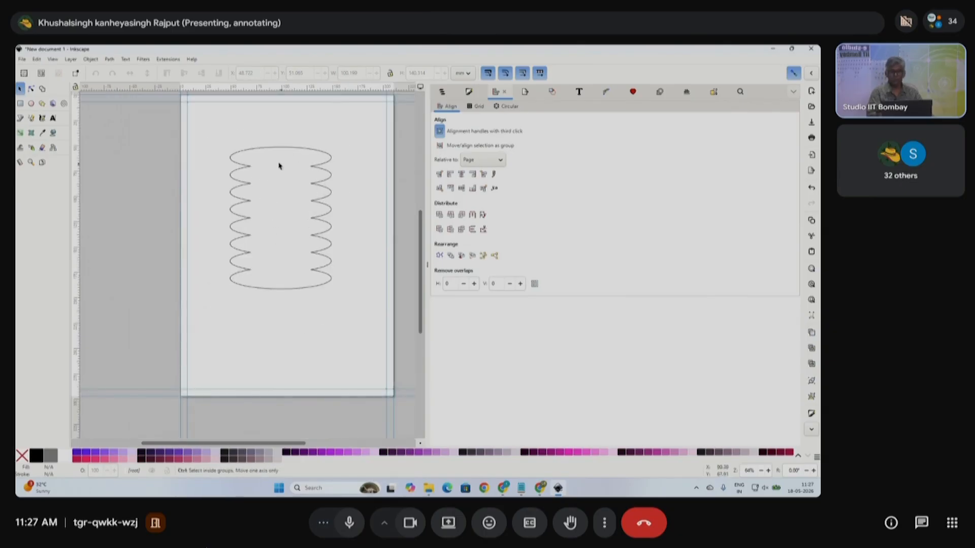
drag(213, 126, 334, 278)
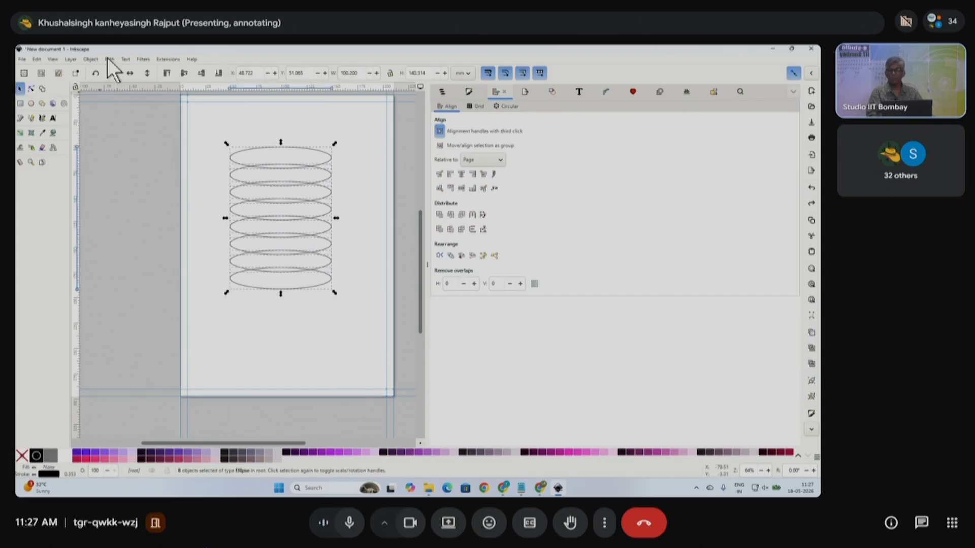
click(110, 60)
click(121, 102)
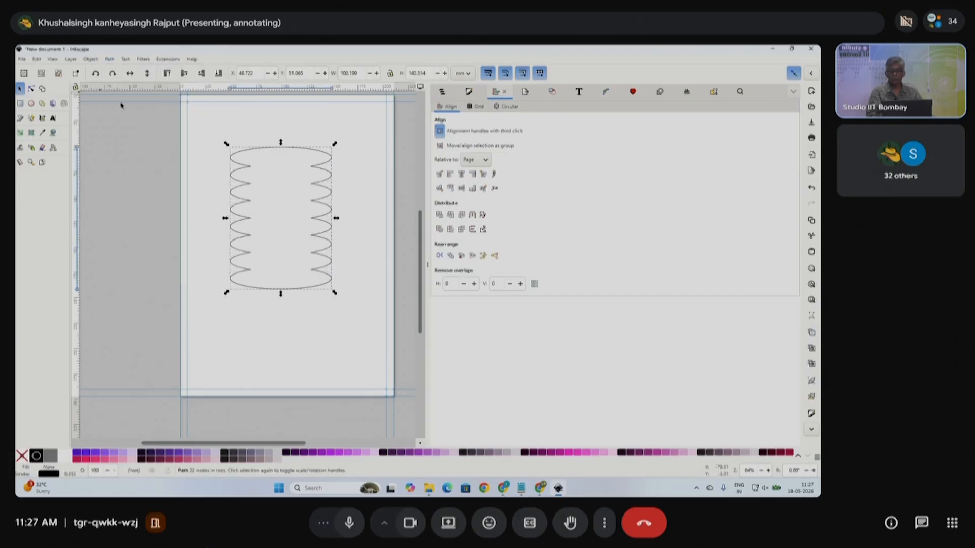
scroll(285, 181, up, 2)
scroll(285, 180, down, 1)
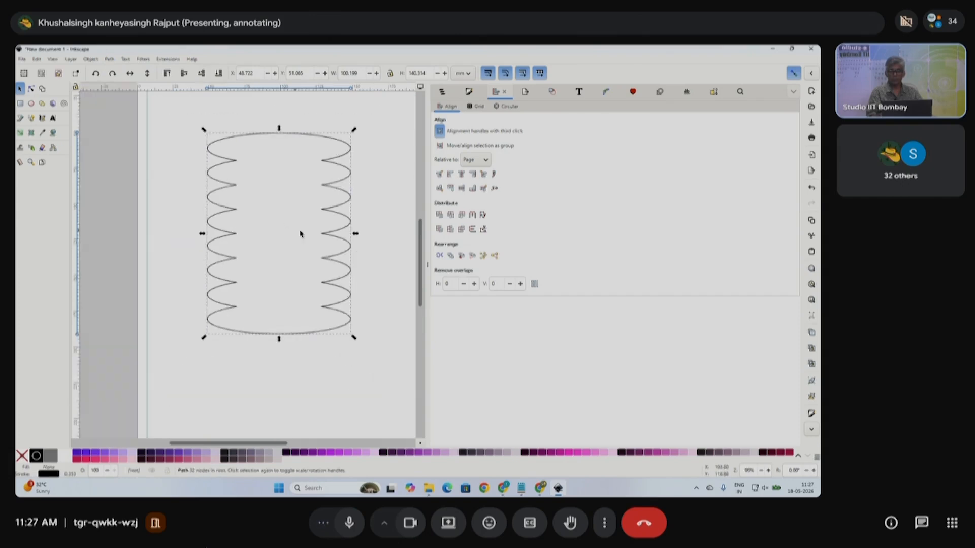
click(370, 201)
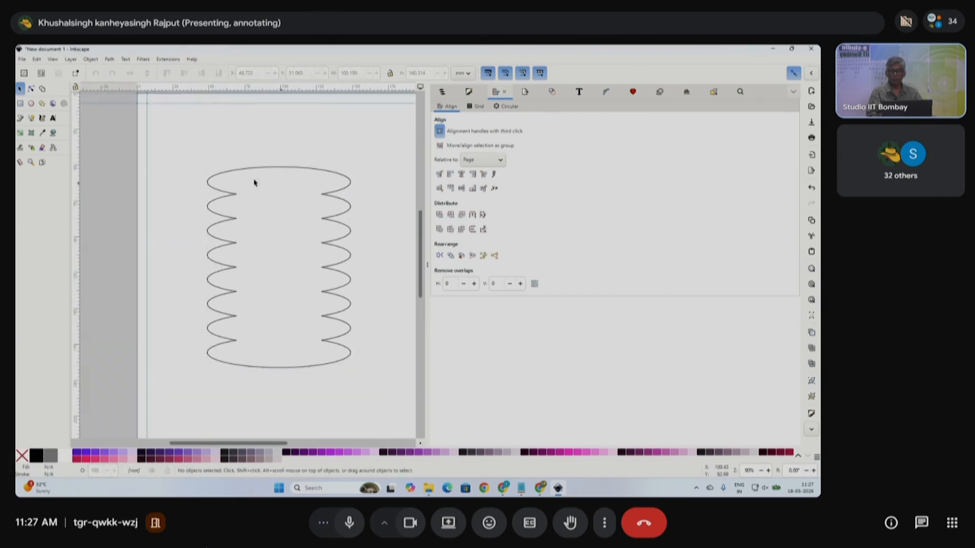
click(20, 104)
- Draw a rectangle over the top of the wavy outline and union both into one bottle path
drag(252, 125, 308, 192)
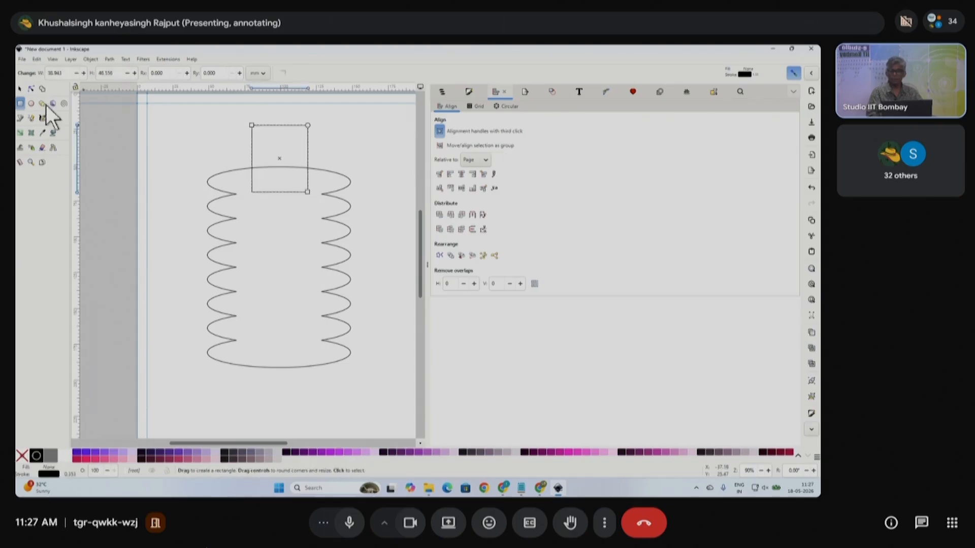
click(19, 89)
shift+click(336, 175)
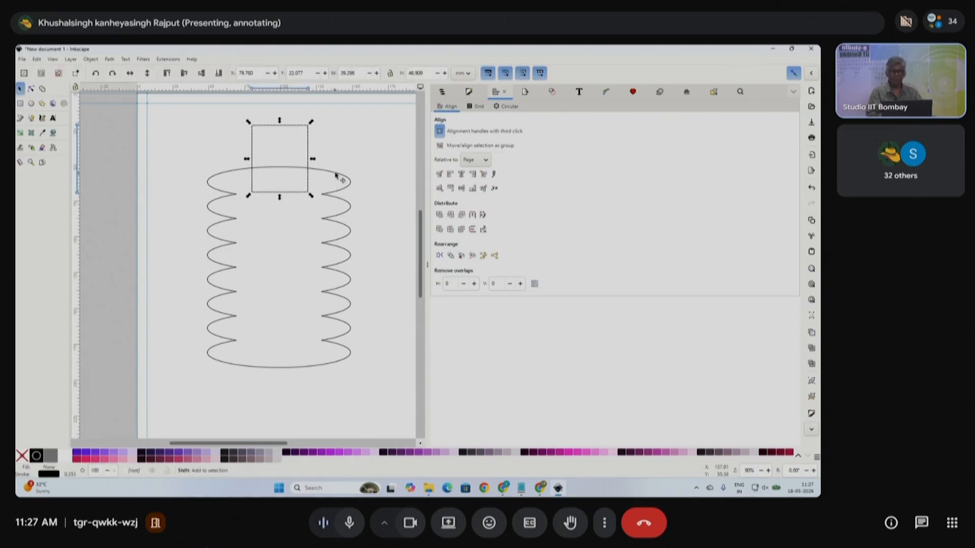
key(ctrl)
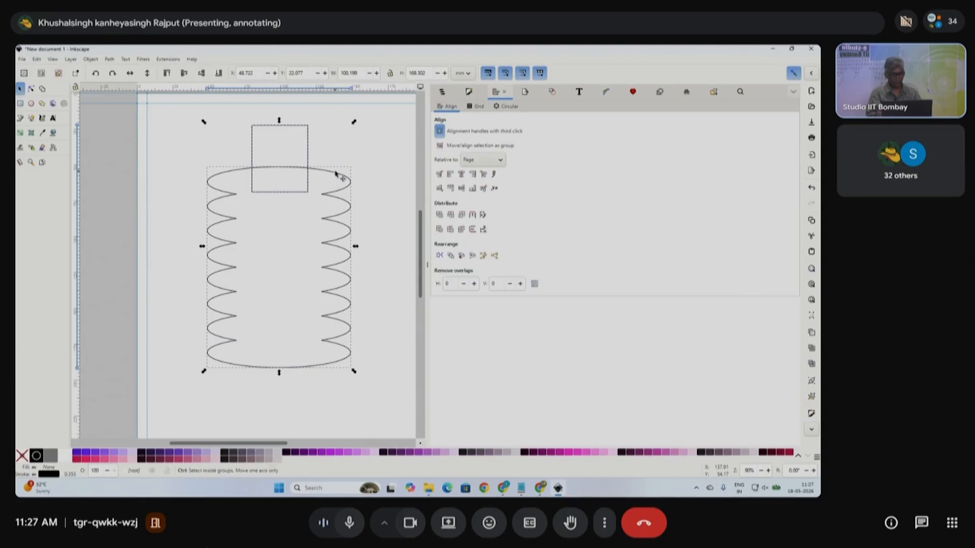
key(ctrl+plus)
key(Escape)
click(290, 129)
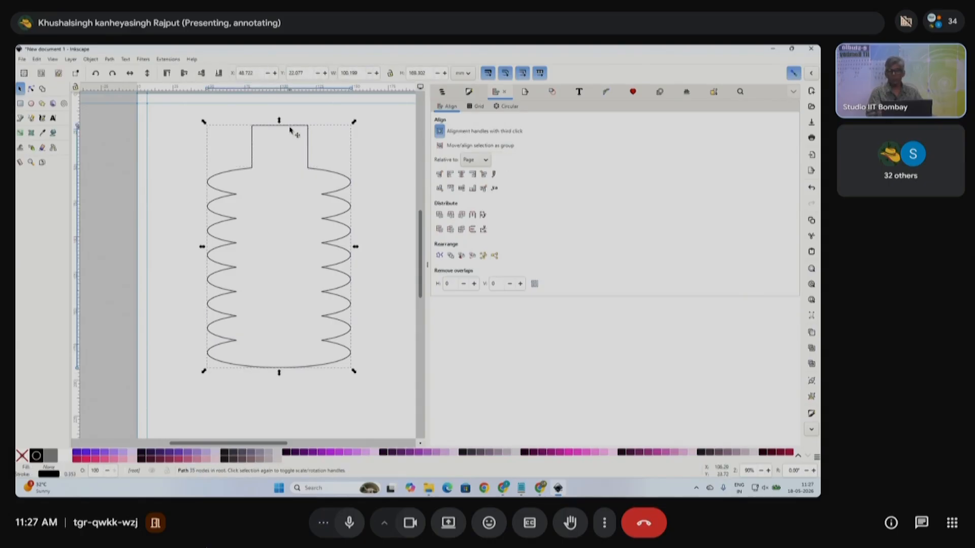
- Select the two top nodes of the bottle and pull them closer to narrow the neck
click(31, 89)
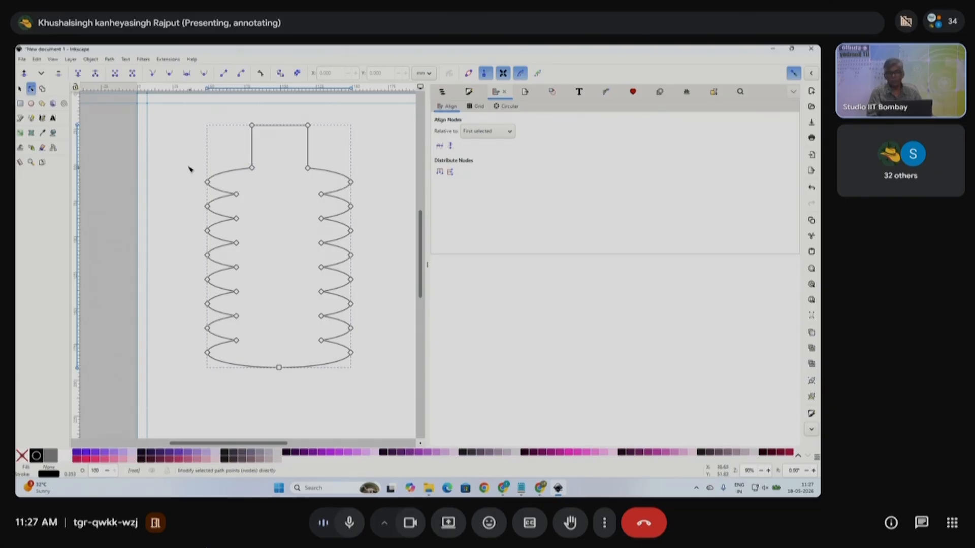
drag(242, 116, 323, 140)
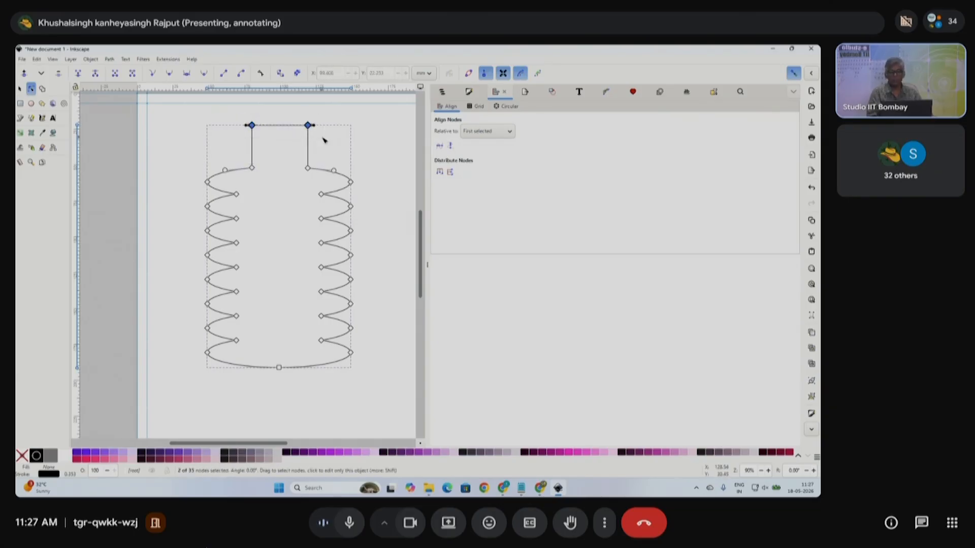
click(252, 168)
click(307, 168)
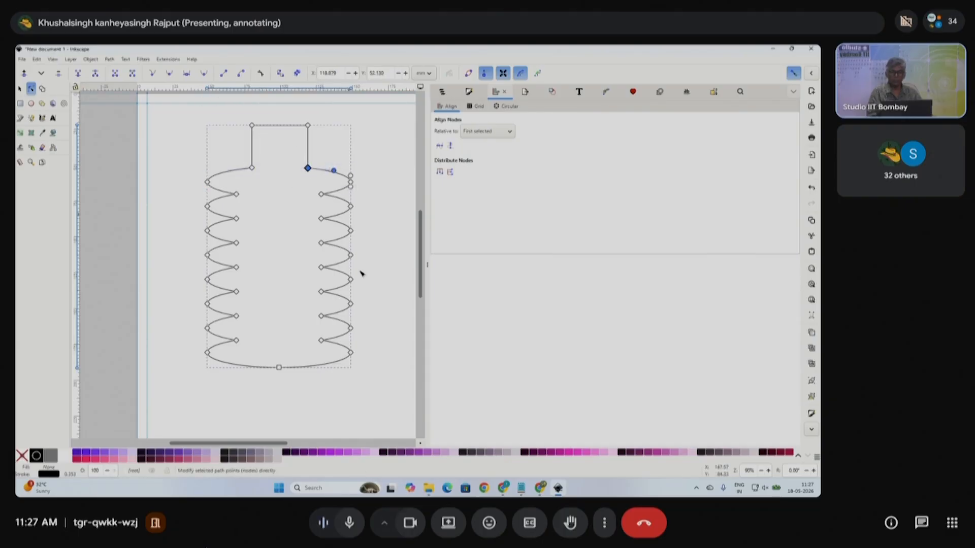
drag(229, 110, 330, 133)
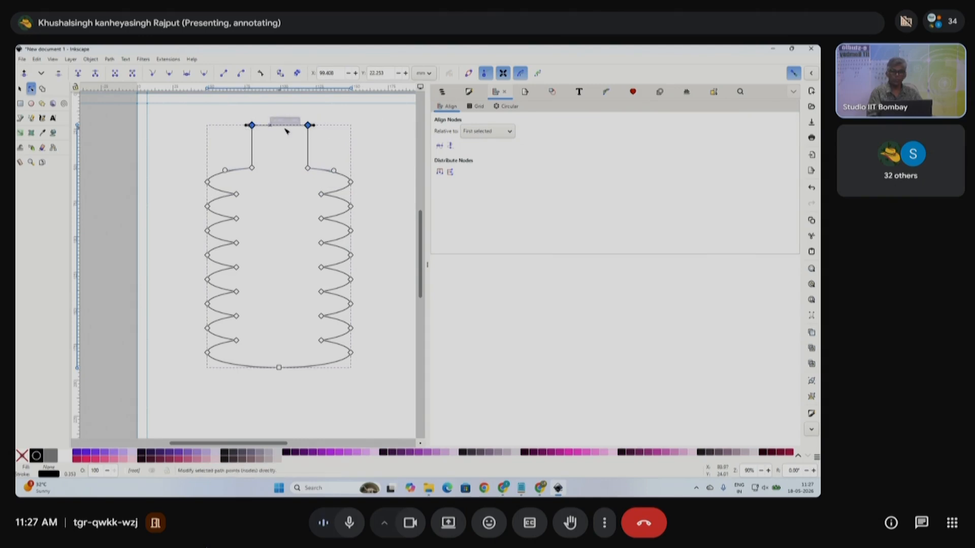
scroll(319, 129, up, 1)
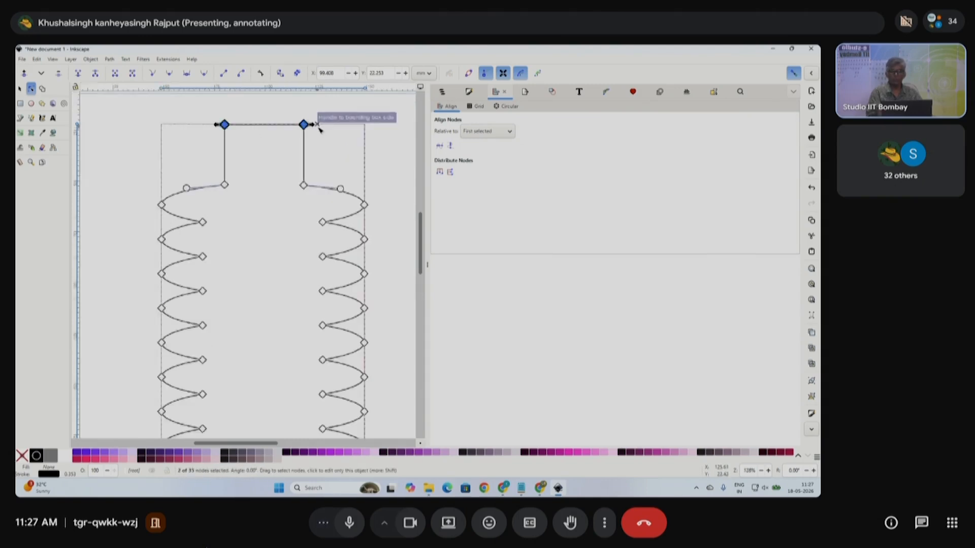
scroll(319, 129, up, 2)
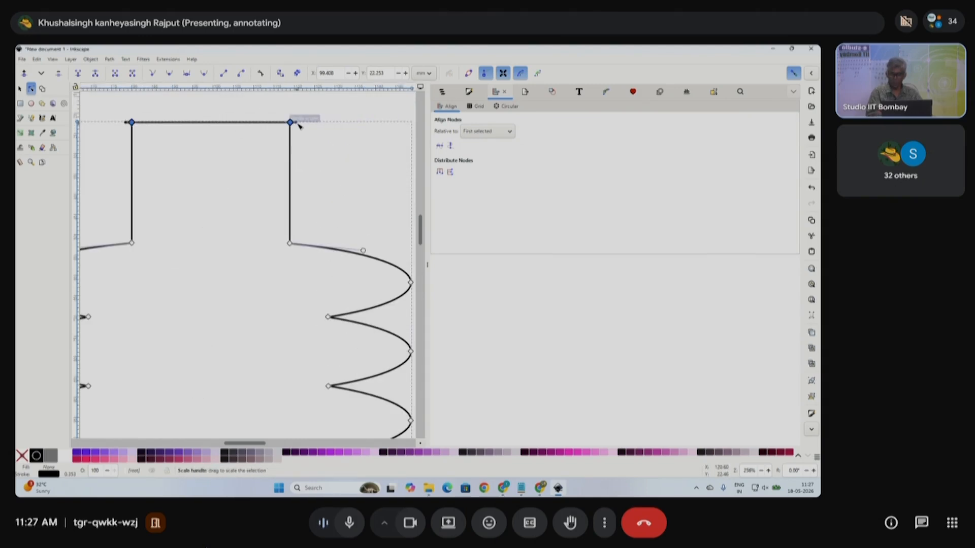
drag(298, 126, 274, 137)
click(322, 197)
scroll(323, 198, down, 4)
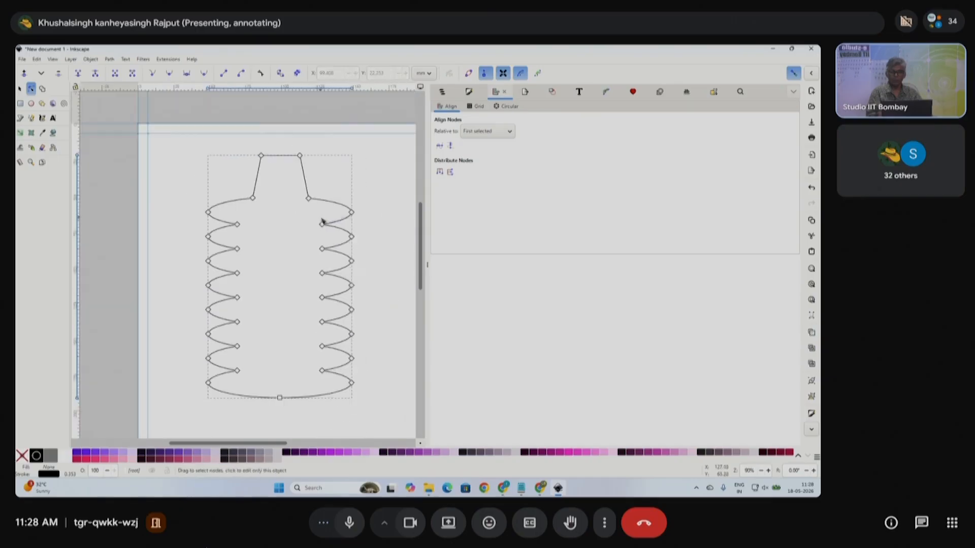
- Round both shoulder nodes into smooth fillets using Add Corners
drag(325, 182, 237, 205)
scroll(282, 202, up, 2)
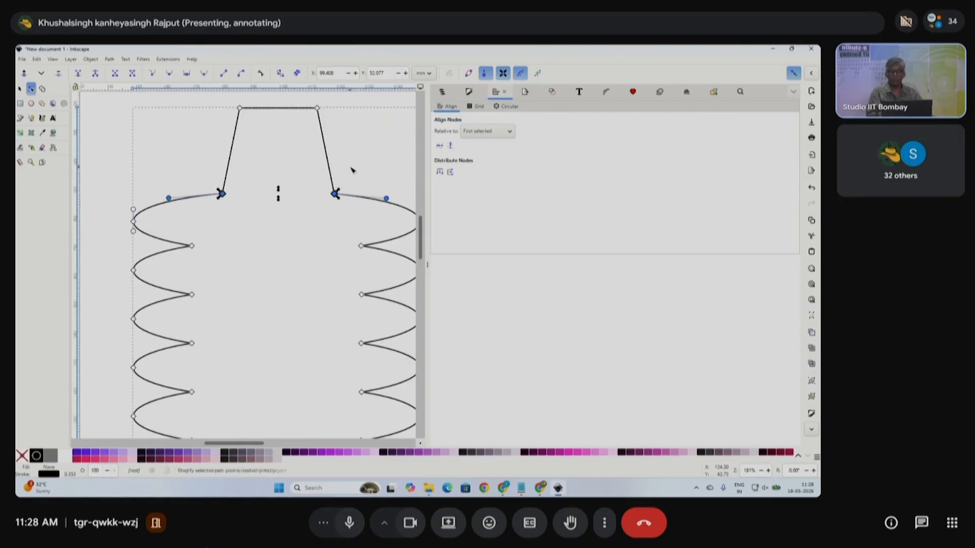
drag(349, 178, 197, 213)
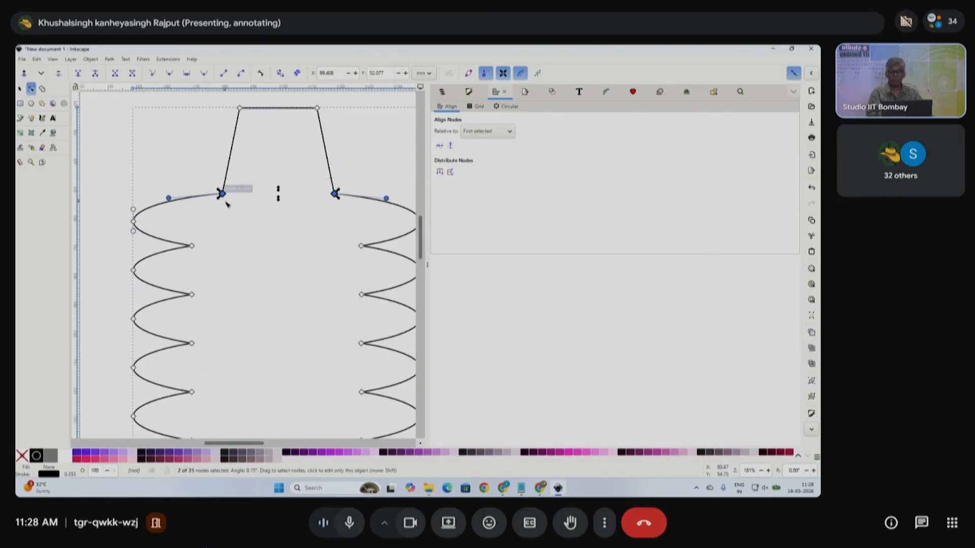
click(260, 73)
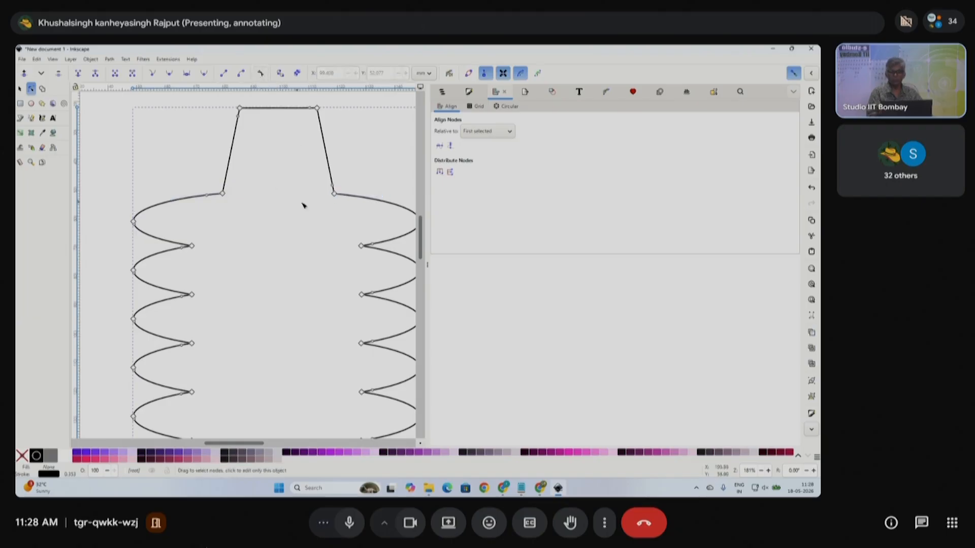
drag(349, 170, 202, 211)
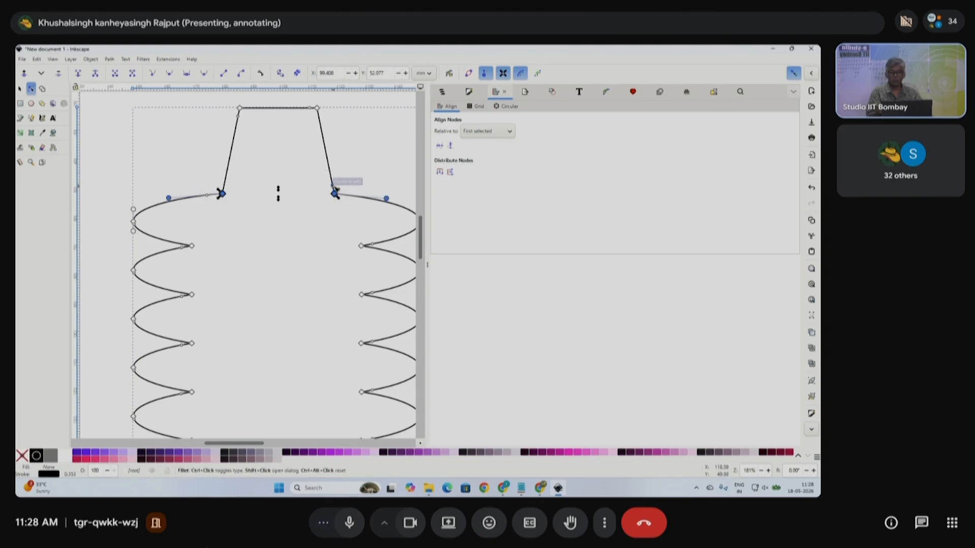
drag(335, 193, 338, 168)
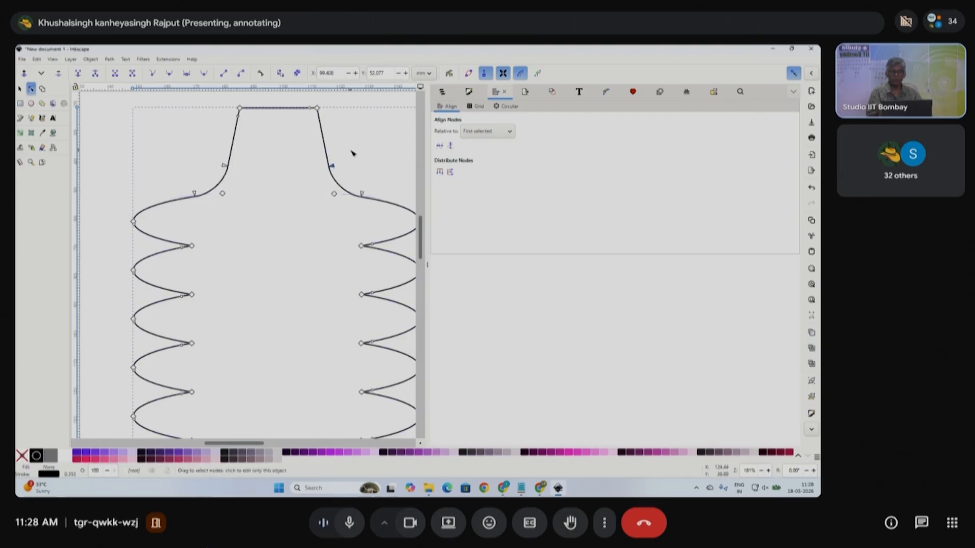
scroll(306, 239, down, 4)
scroll(318, 259, up, 2)
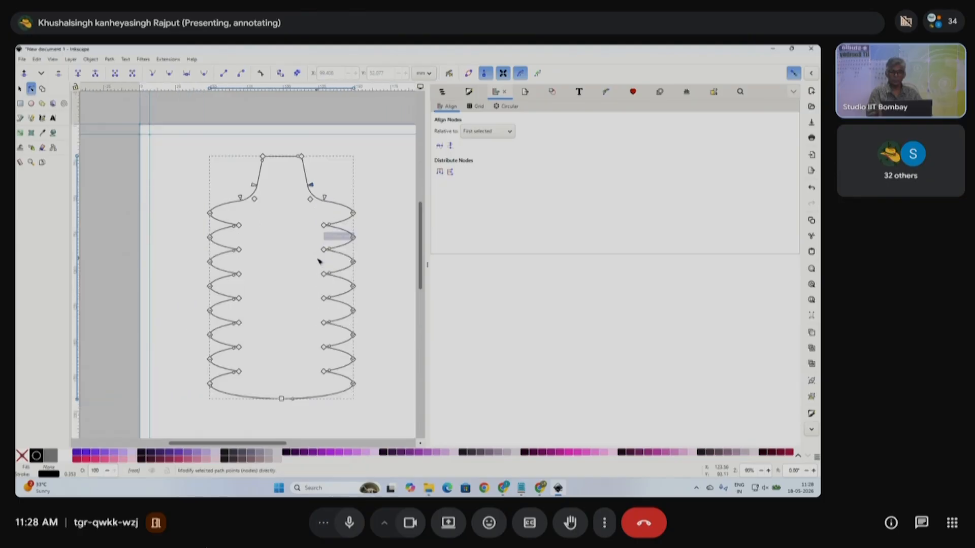
- Draw a rectangle across the bottle's base and union it with the bottle outline
click(383, 227)
scroll(337, 371, down, 3)
click(274, 328)
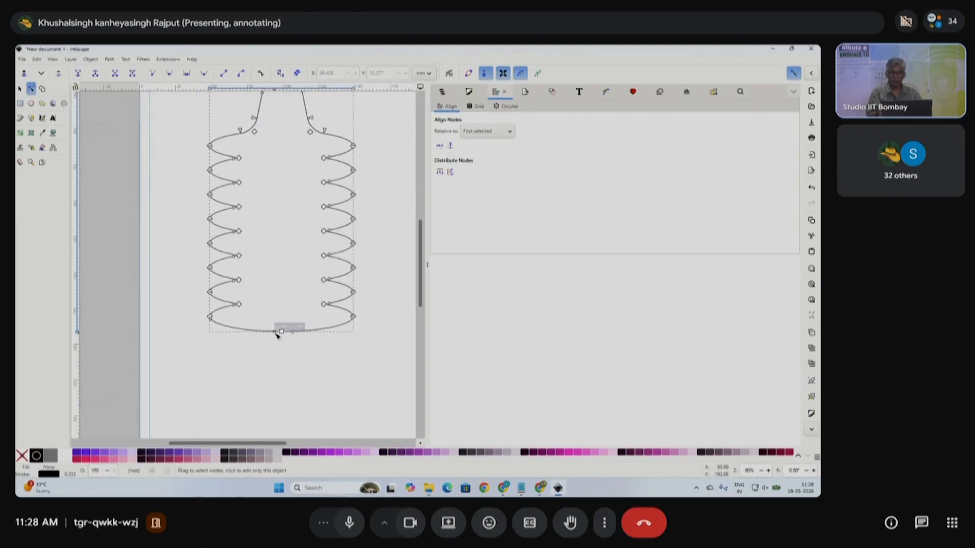
click(19, 104)
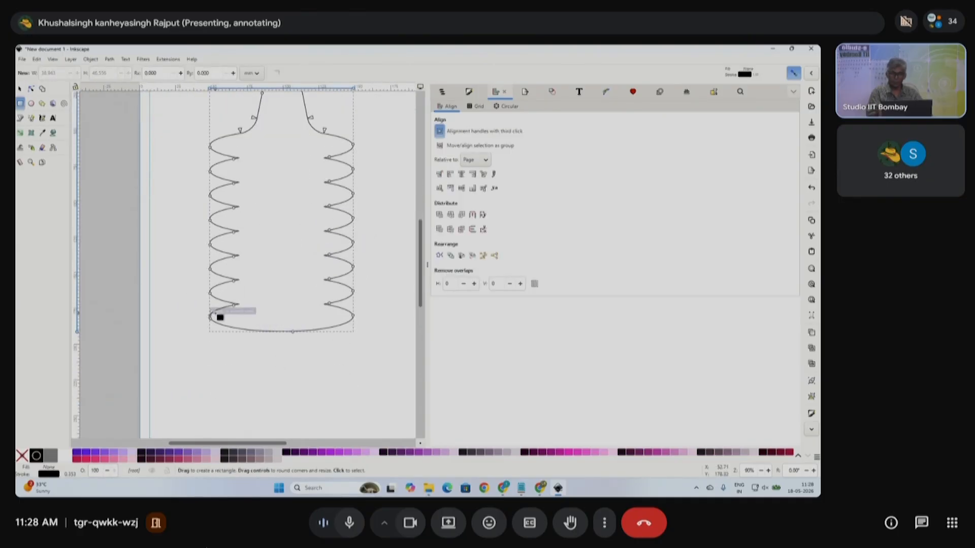
mouse_move(210, 316)
mouse_down()
mouse_move(324, 331)
mouse_move(368, 355)
mouse_move(353, 356)
mouse_up()
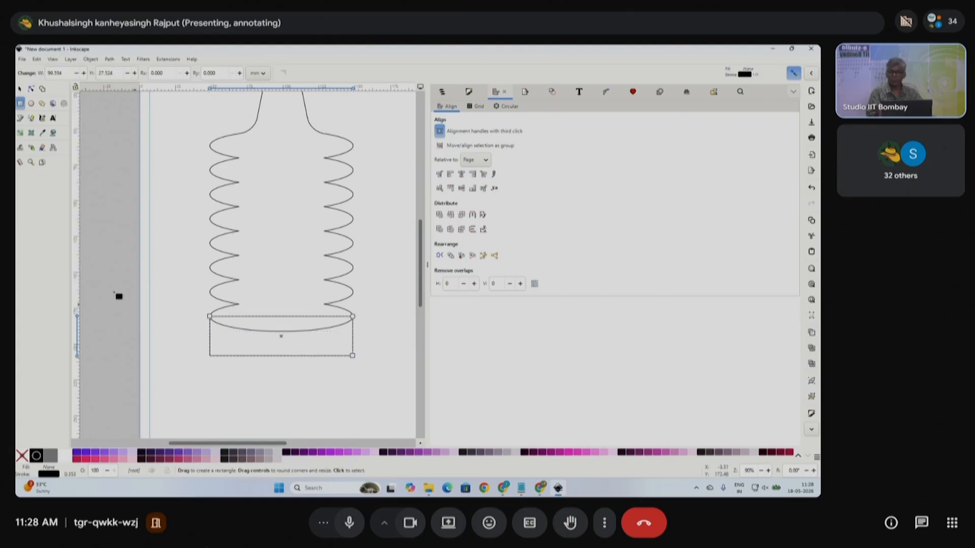
click(20, 89)
shift+click(343, 239)
key(ctrl+plus)
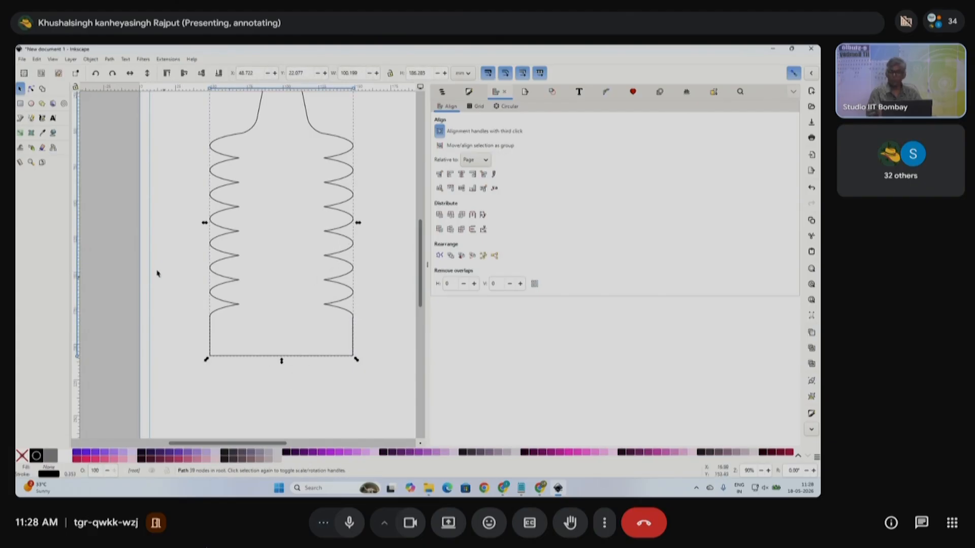
- Drag the bottom edge down into a gentle curve with the Node tool
click(31, 89)
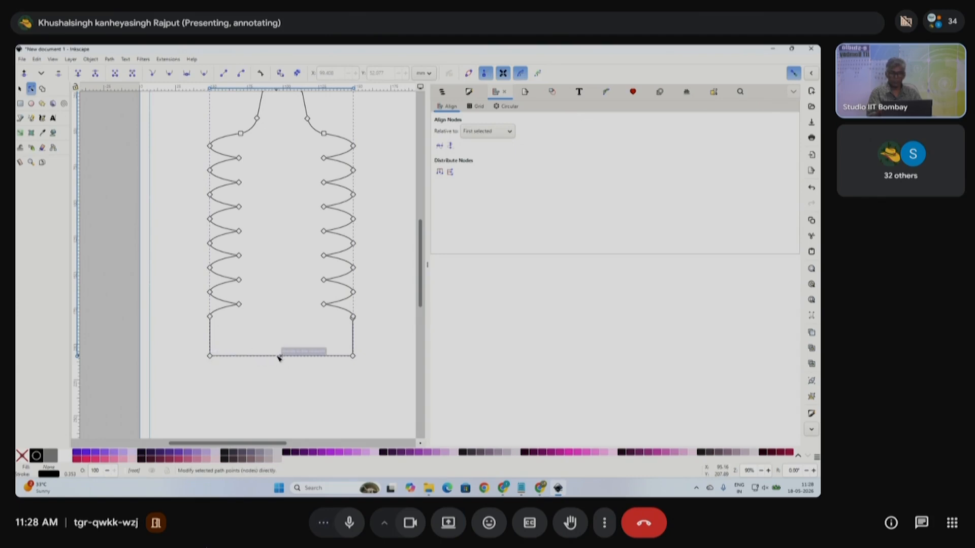
drag(281, 357, 281, 374)
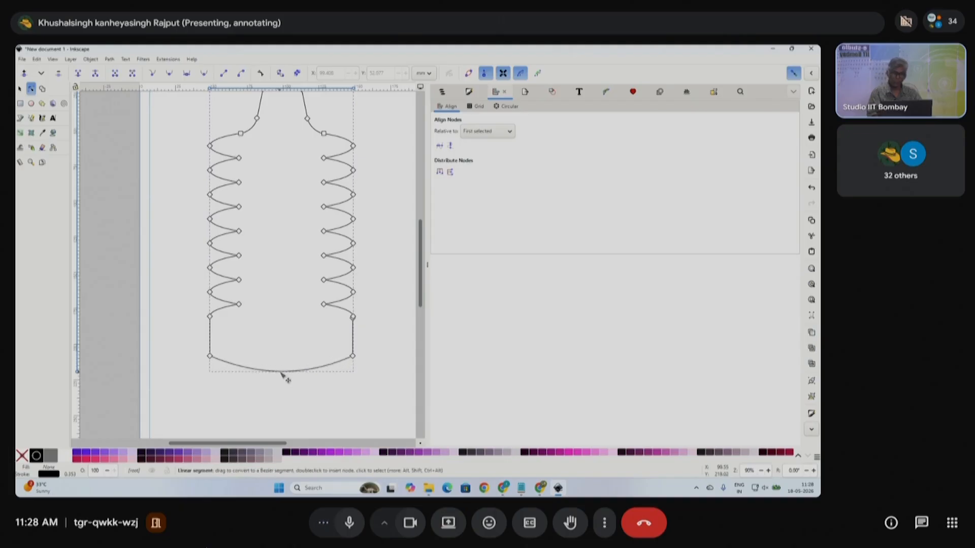
scroll(307, 279, down, 1)
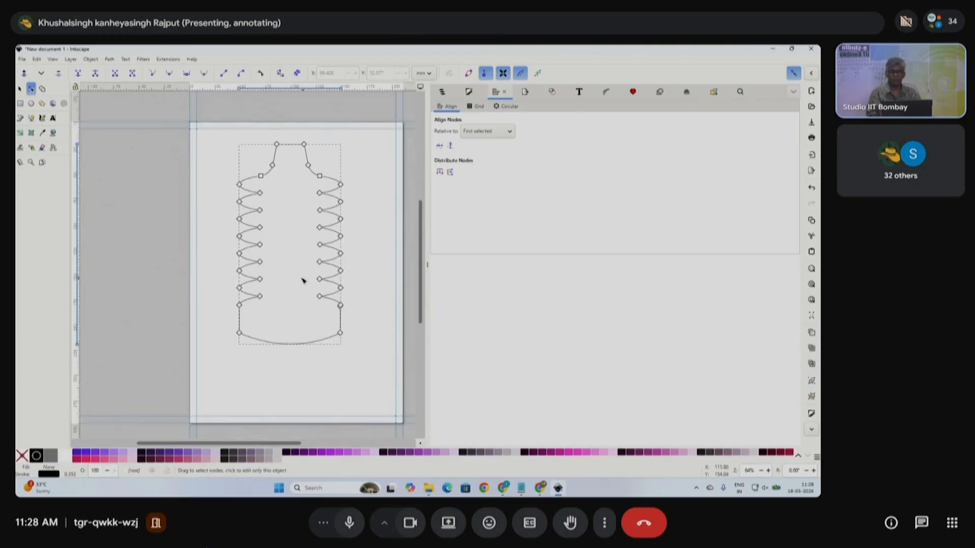
- Fill the bottle outline with purple from the palette
click(20, 89)
click(308, 215)
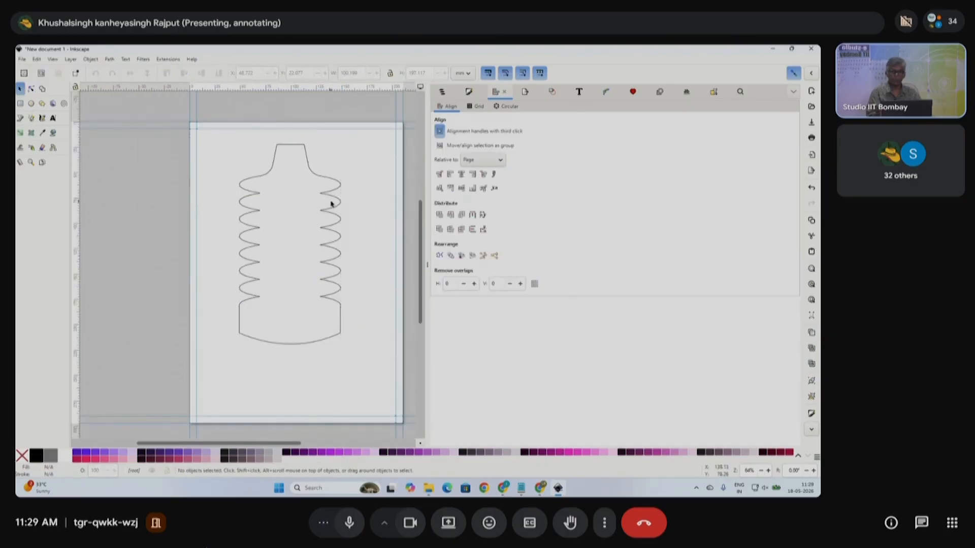
click(339, 204)
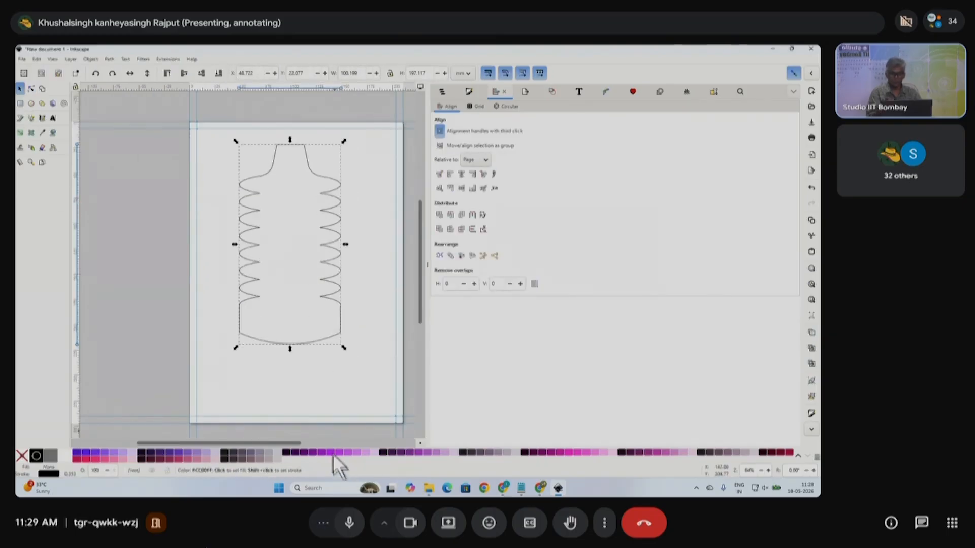
click(335, 459)
click(339, 407)
click(290, 238)
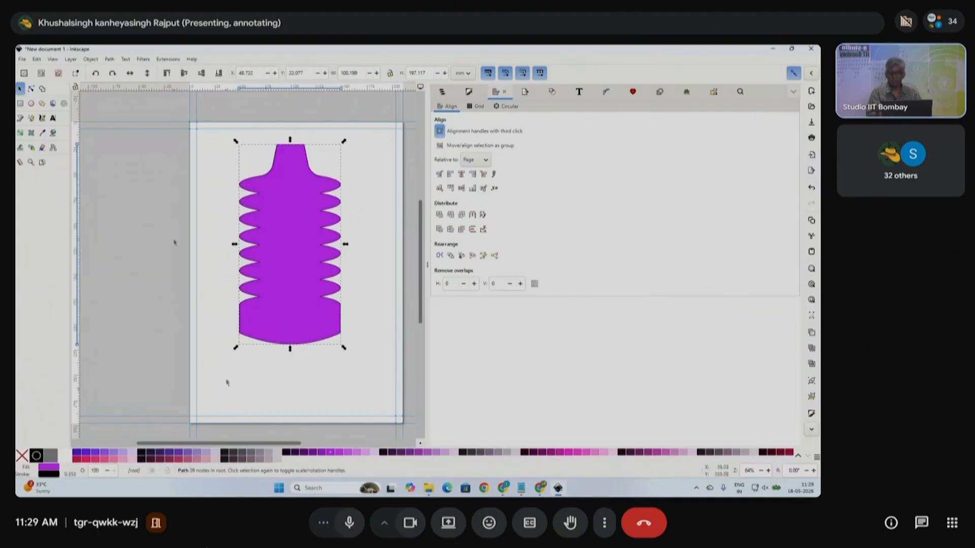
- Select the ridge nodes on both sides and move them inward about 5 mm
click(31, 89)
drag(232, 173, 247, 267)
drag(253, 343, 253, 345)
drag(370, 167, 331, 362)
drag(346, 256, 339, 262)
click(362, 261)
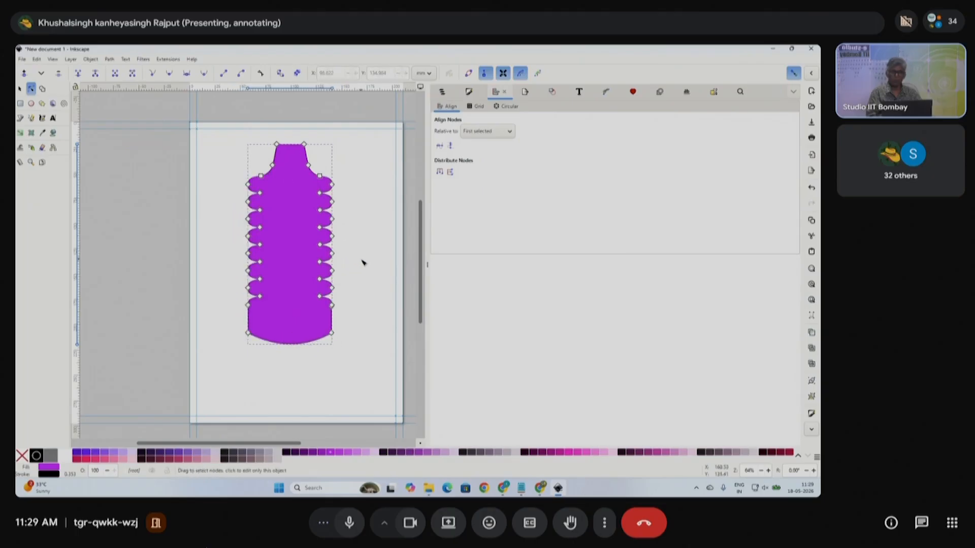
click(20, 89)
click(345, 246)
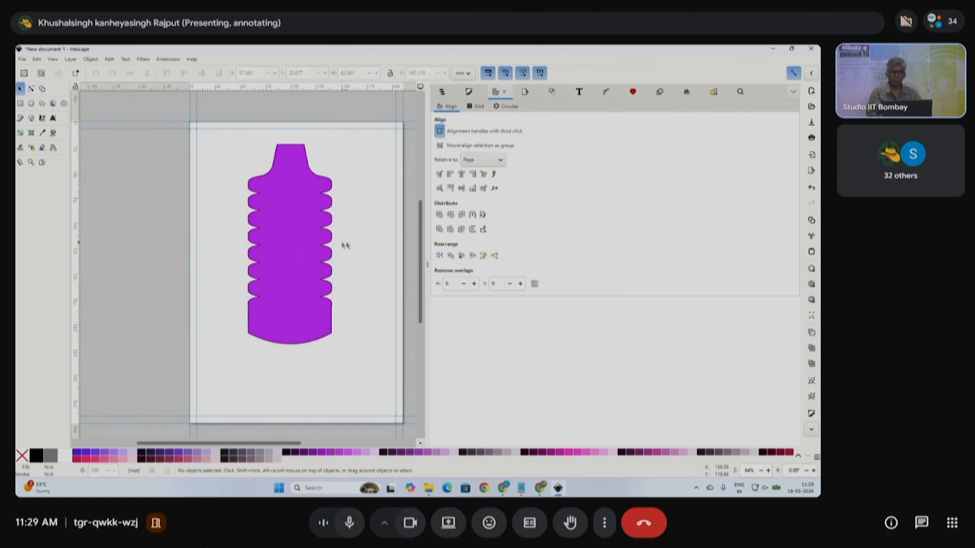
scroll(305, 203, up, 4)
scroll(305, 229, down, 2)
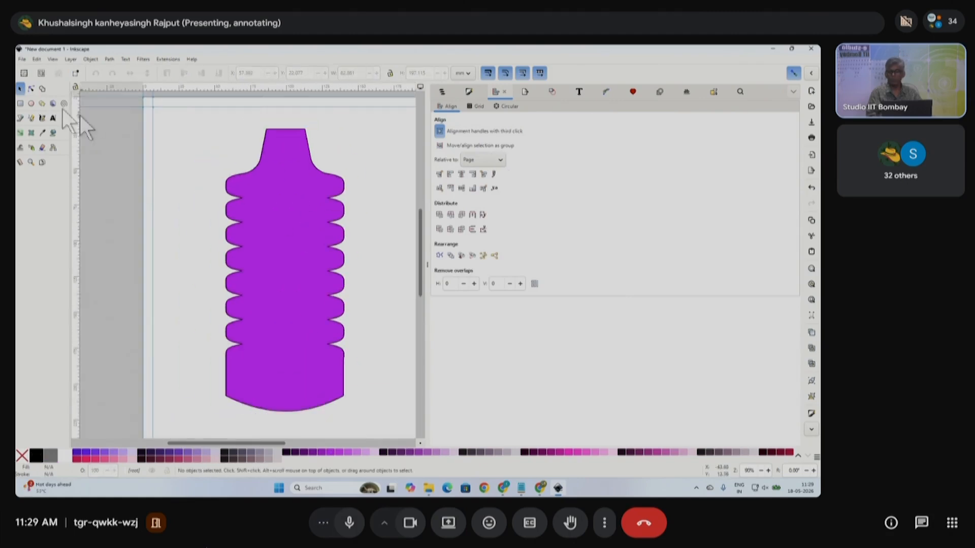
- Draw a purple cap rectangle, narrow it to fit the neck, and shorten it from the top
click(20, 103)
drag(255, 120, 311, 158)
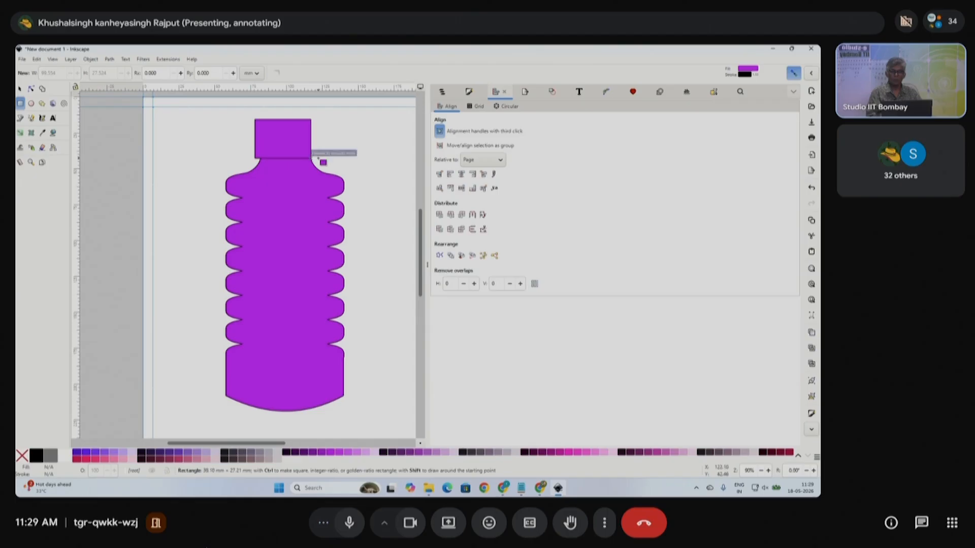
click(20, 88)
drag(315, 138, 312, 138)
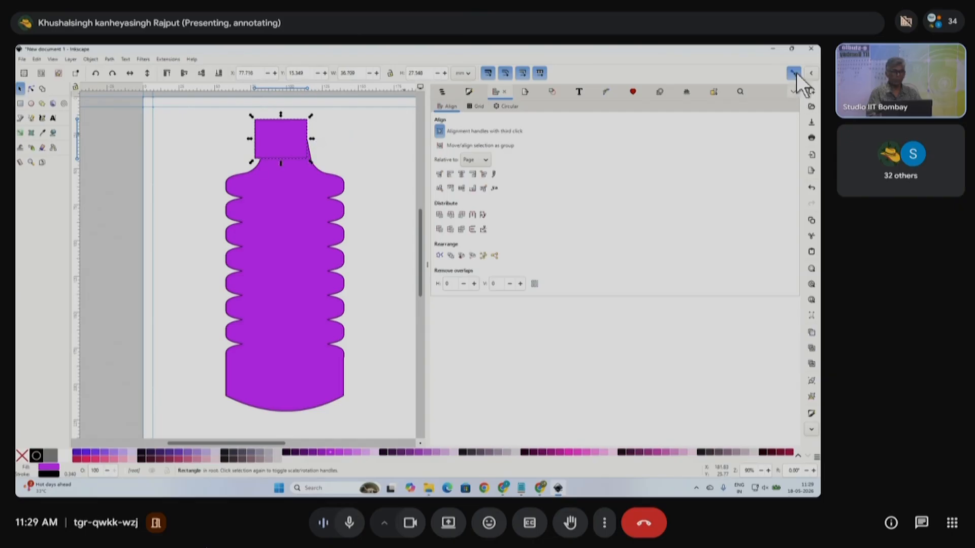
scroll(313, 143, up, 3)
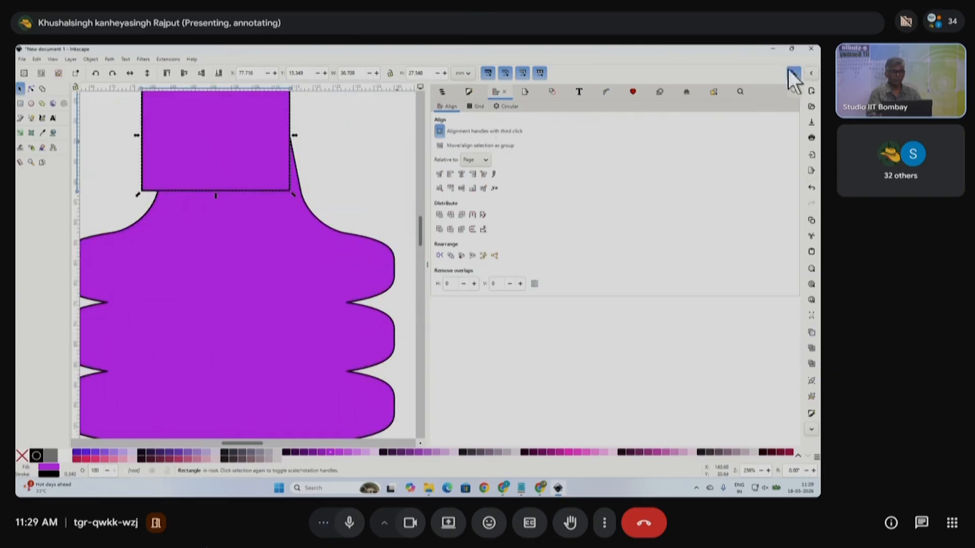
scroll(339, 178, up, 3)
drag(249, 241, 315, 229)
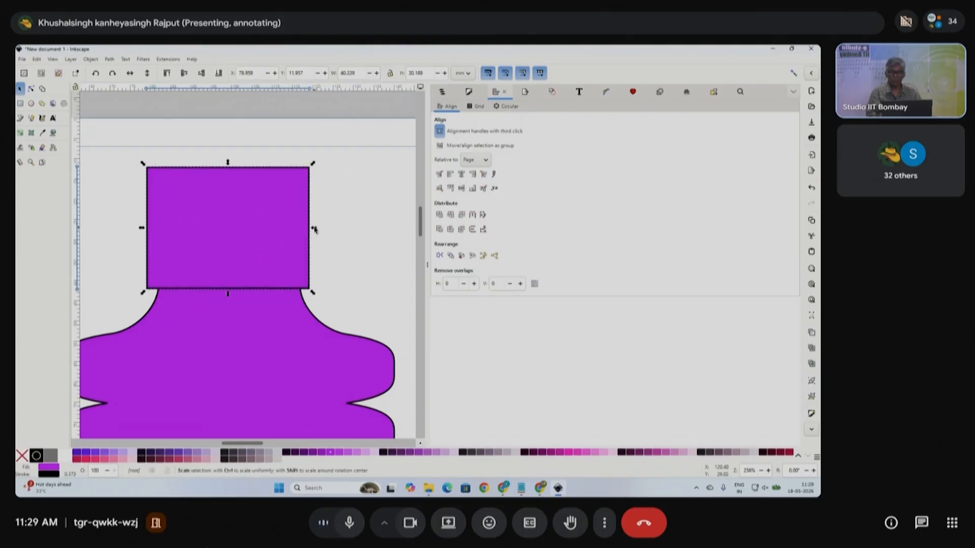
drag(228, 163, 233, 184)
scroll(255, 262, down, 2)
- Move the cap and bottle body apart to the left, then undo both moves
click(319, 258)
scroll(320, 257, down, 5)
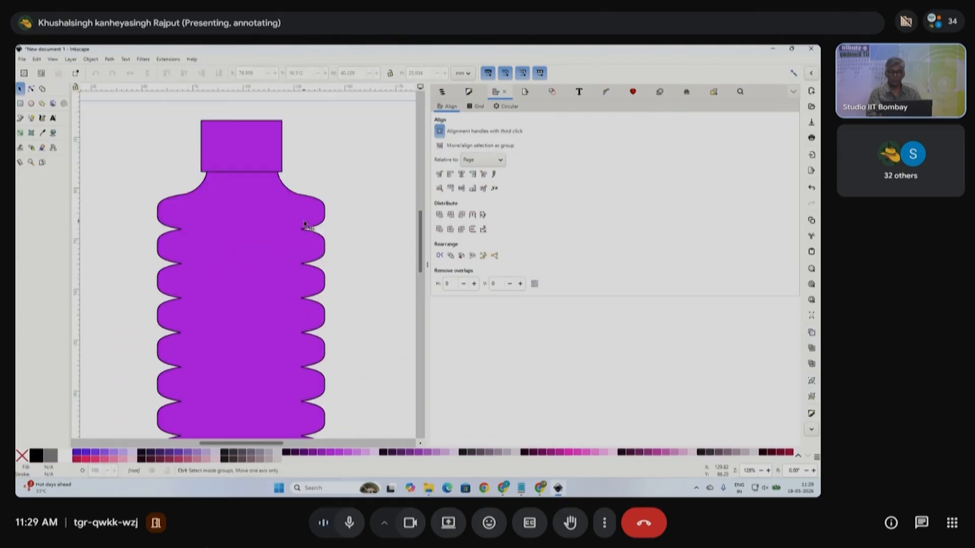
scroll(319, 257, down, 2)
drag(359, 364, 208, 121)
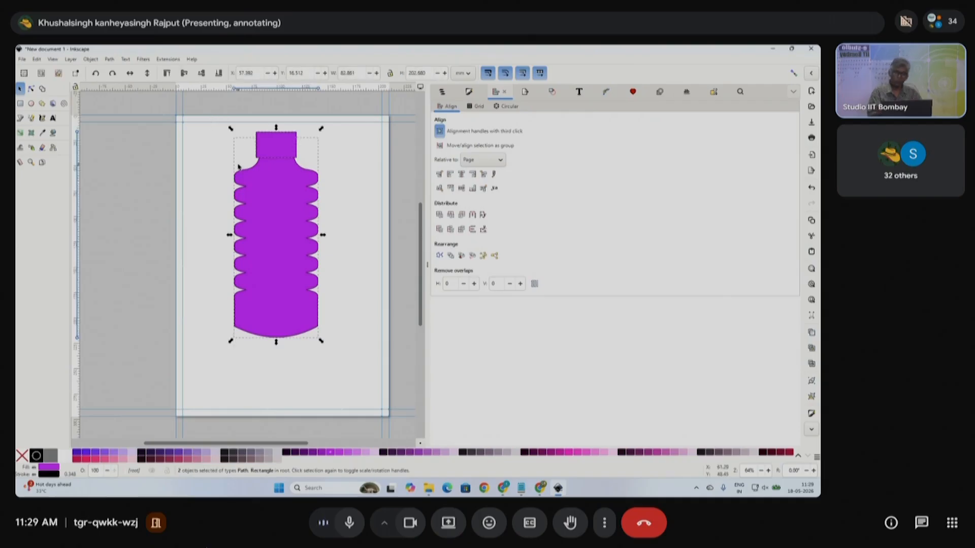
click(361, 171)
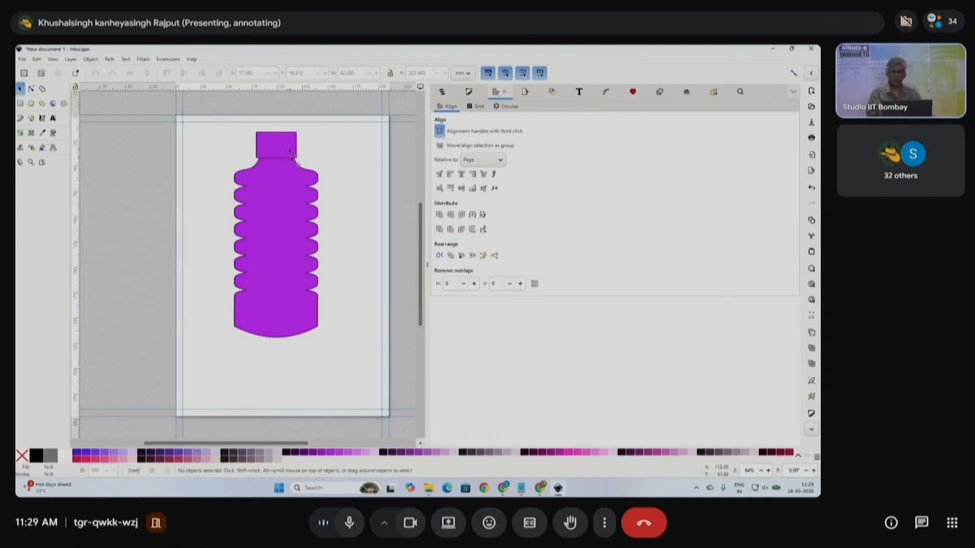
drag(284, 151, 153, 189)
drag(273, 203, 208, 290)
key(ctrl+z)
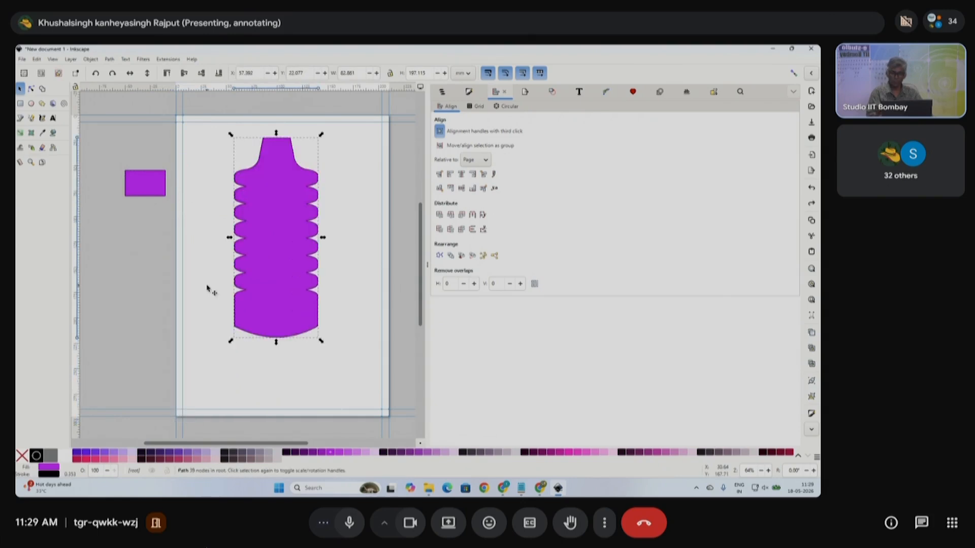
key(ctrl+z)
- Again shift the cap and body left, then undo so the cap returns to the bottle
click(220, 131)
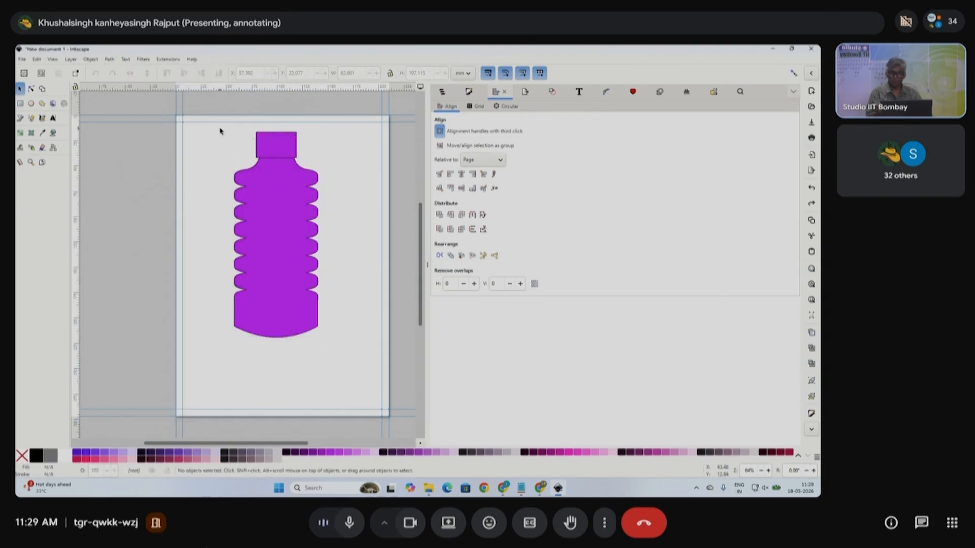
drag(280, 144, 164, 184)
drag(277, 252, 182, 350)
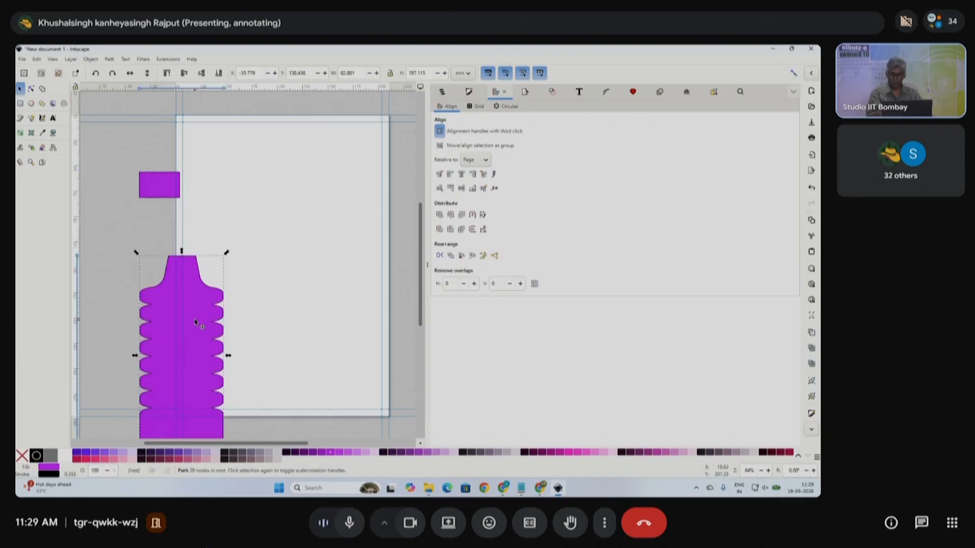
key(ctrl+z)
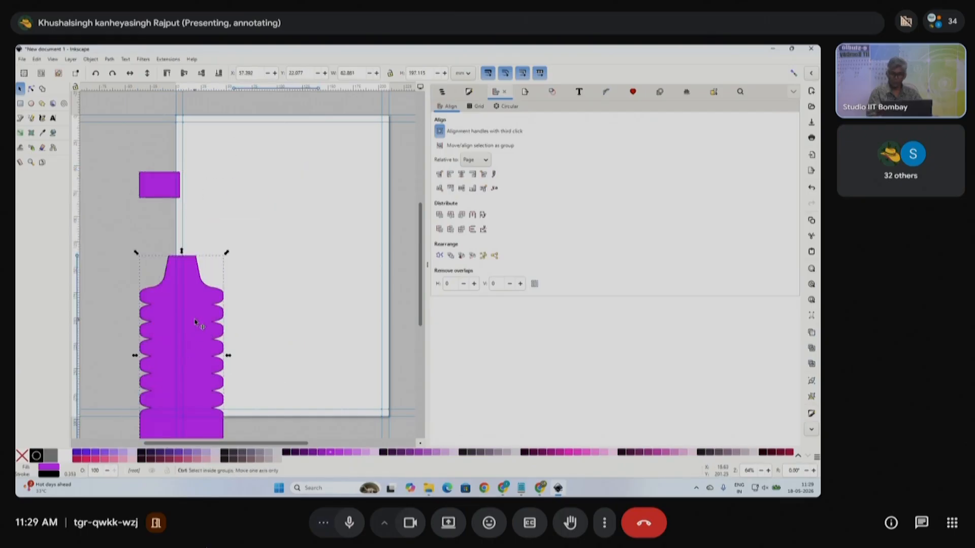
key(ctrl)
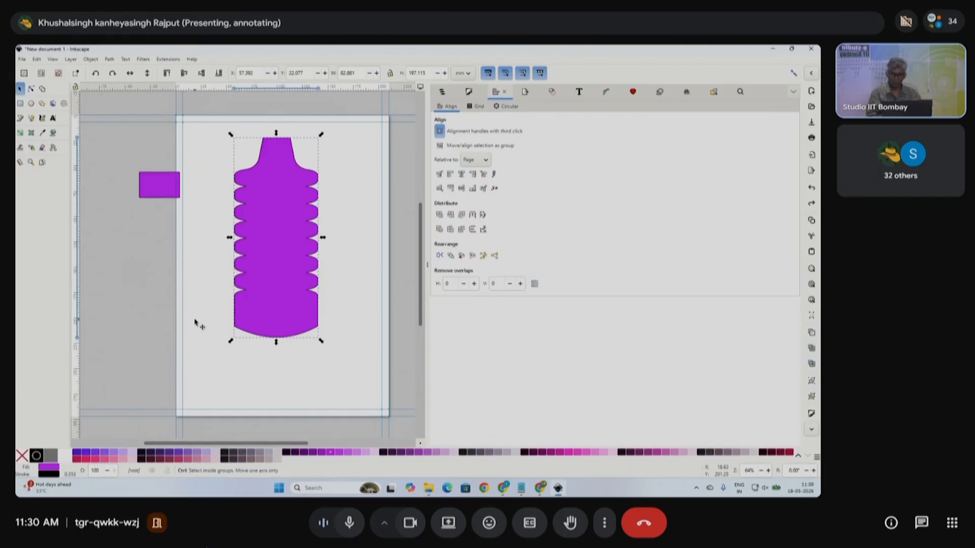
key(ctrl+z)
click(358, 159)
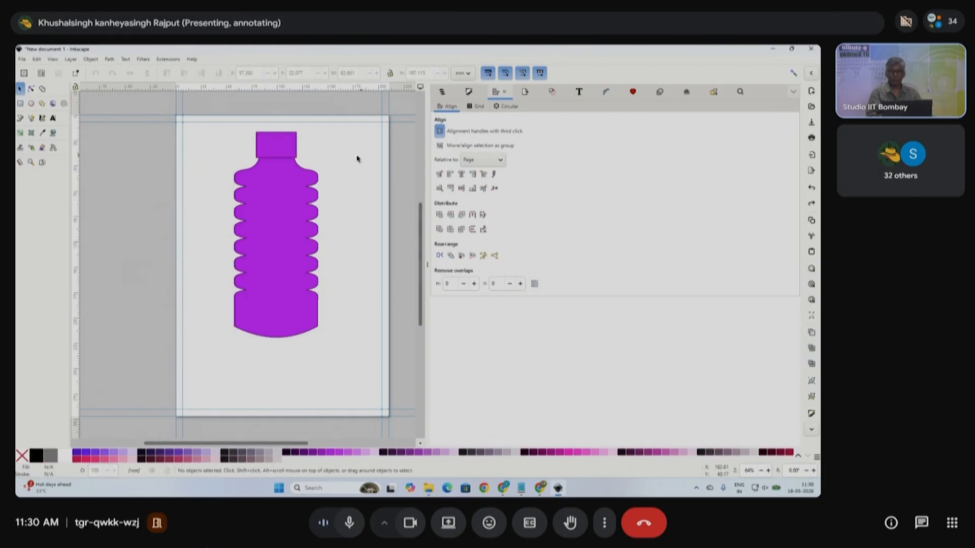
- Shrink the cap and body together to about half size, place at top-left, collapse Align dock
drag(216, 102, 340, 381)
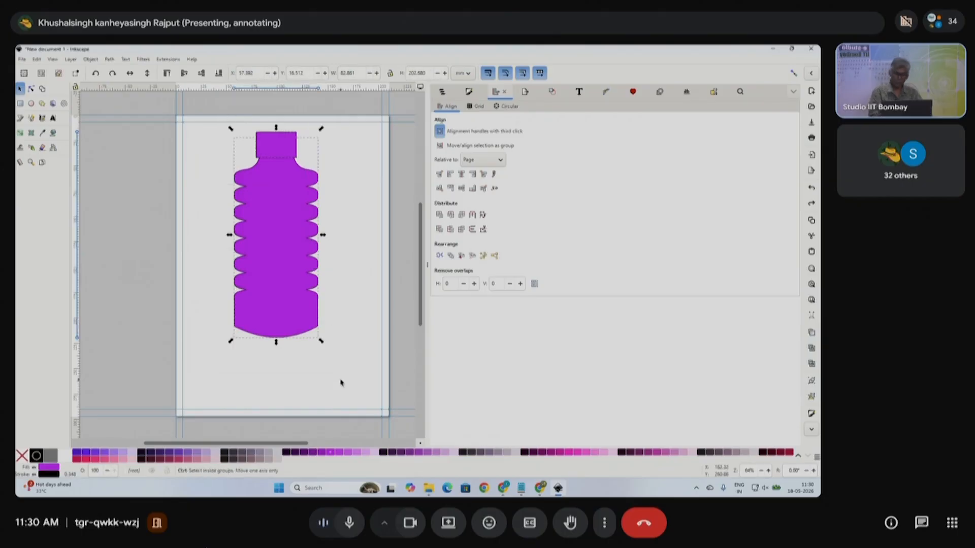
drag(299, 226, 291, 253)
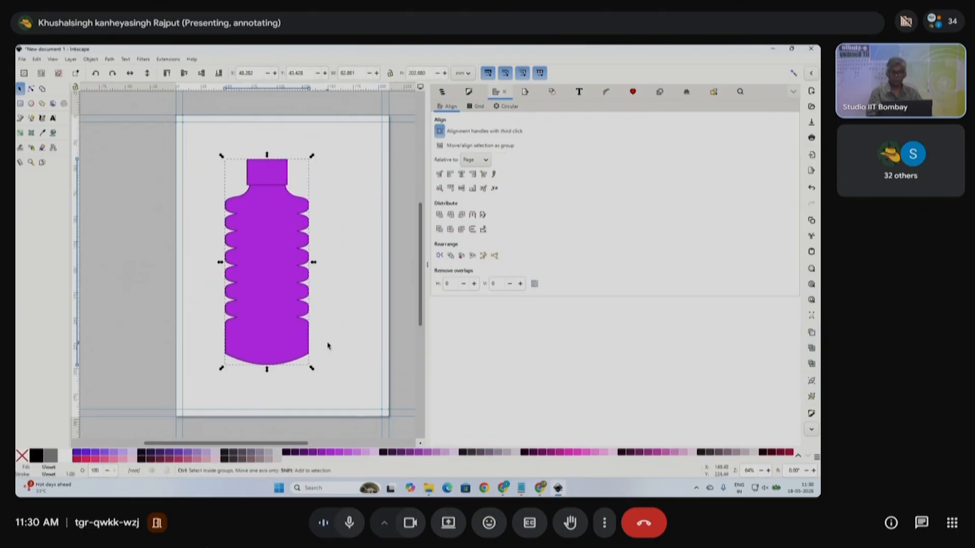
drag(313, 372, 290, 366)
drag(264, 259, 209, 180)
click(252, 191)
scroll(222, 190, up, 1)
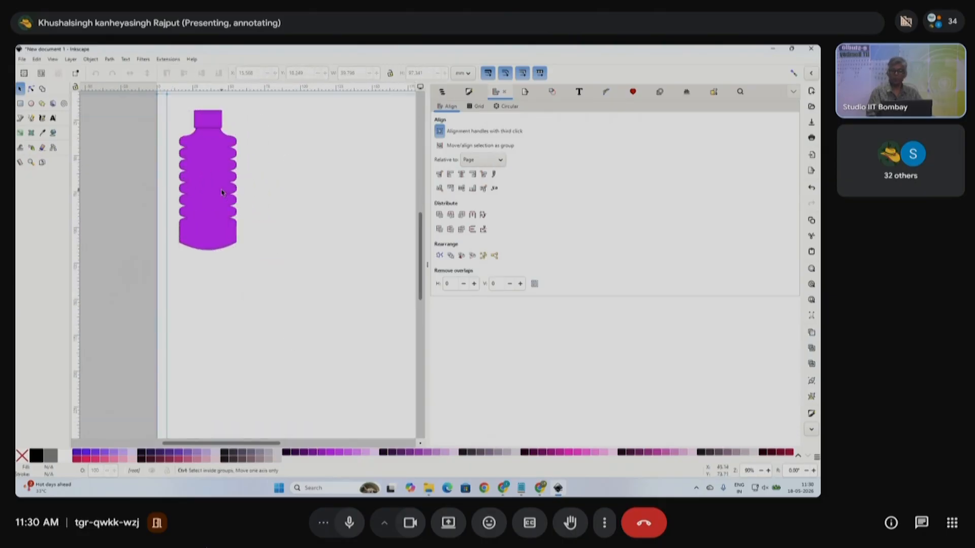
scroll(331, 224, down, 1)
click(427, 264)
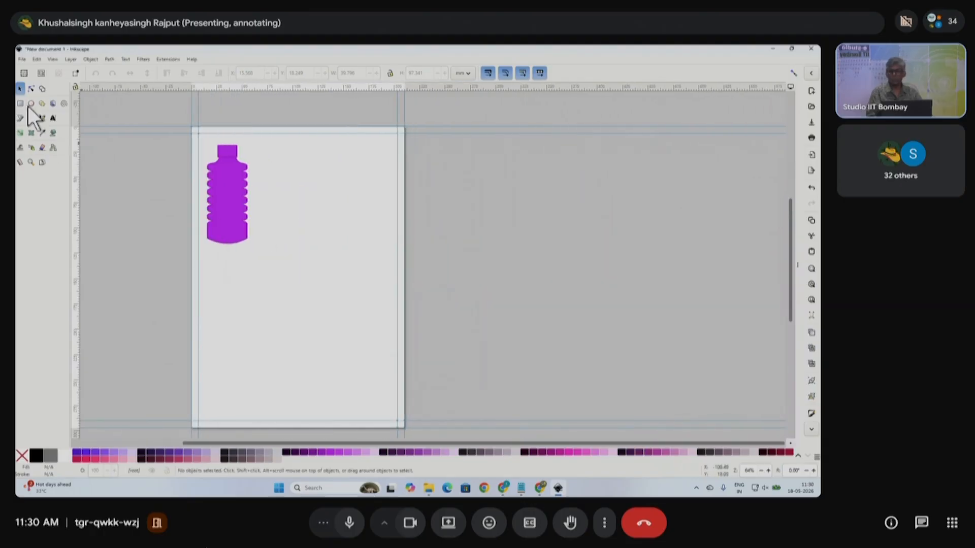
- Draw a tall rectangle beside the bottle and remove its fill, keeping the outline
click(20, 103)
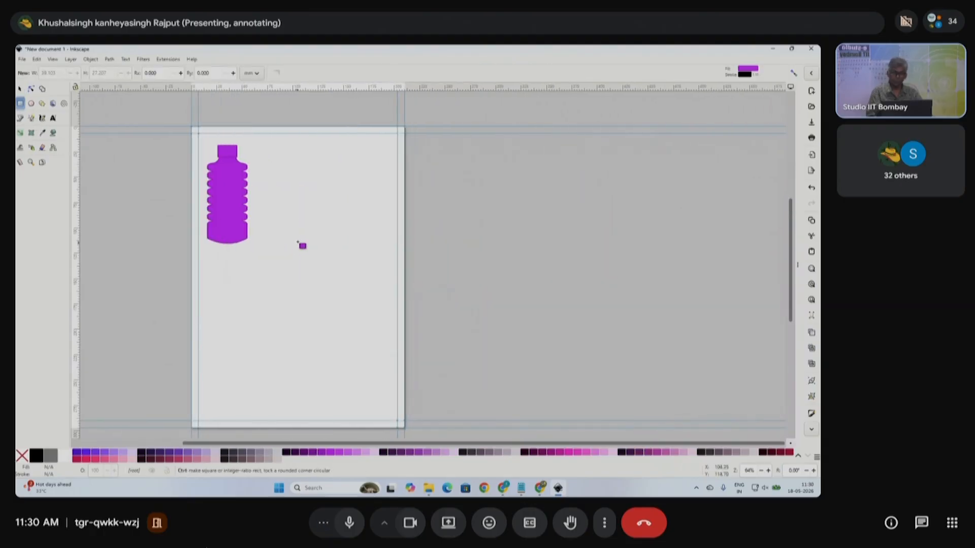
scroll(298, 242, up, 1)
mouse_move(281, 203)
mouse_down()
mouse_move(350, 289)
mouse_move(374, 302)
mouse_up()
key(ctrl+z)
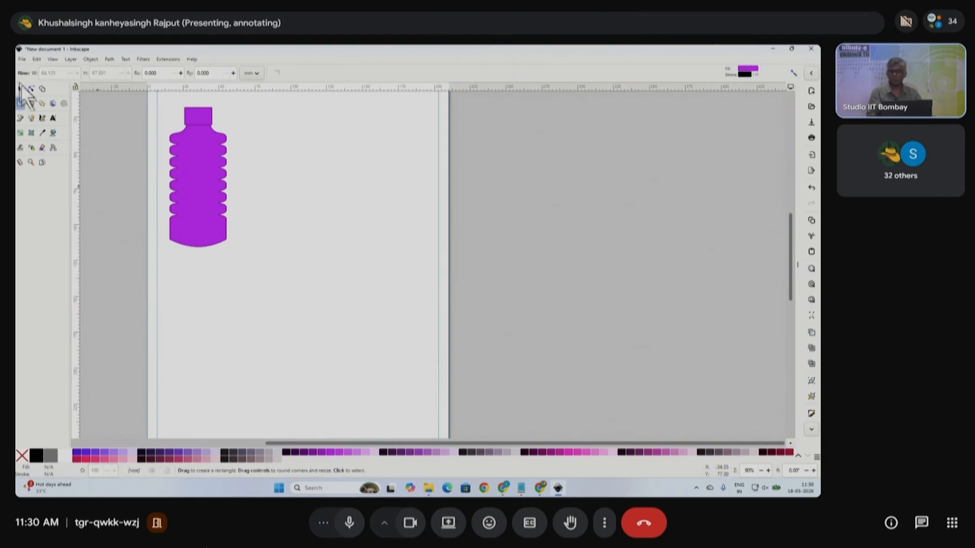
drag(298, 185, 352, 365)
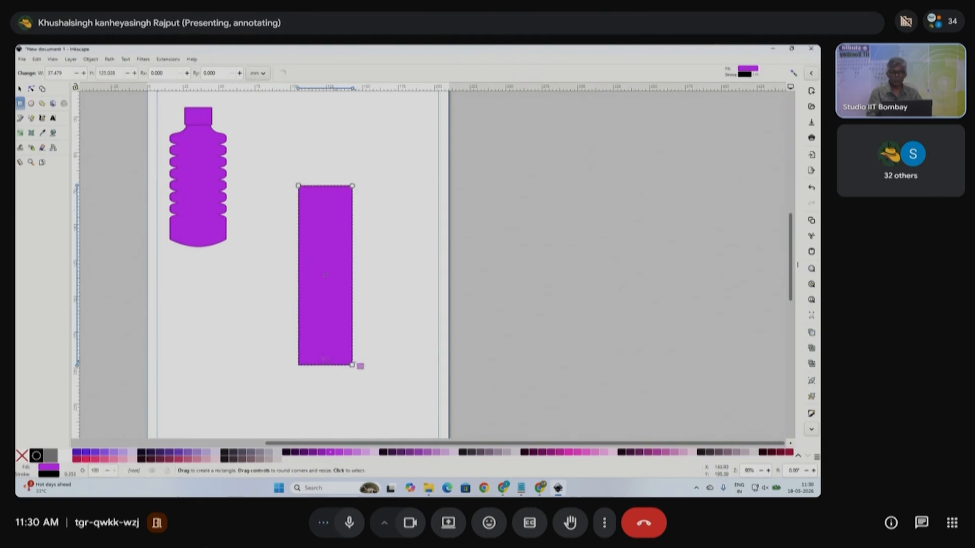
click(19, 89)
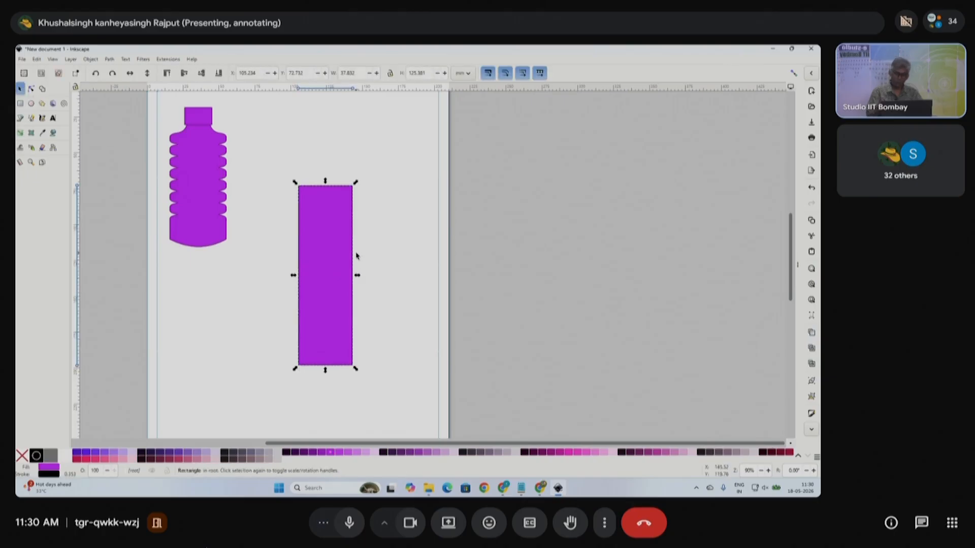
click(22, 455)
- Create a narrower centred inner rectangle at about 45% of the width
click(212, 329)
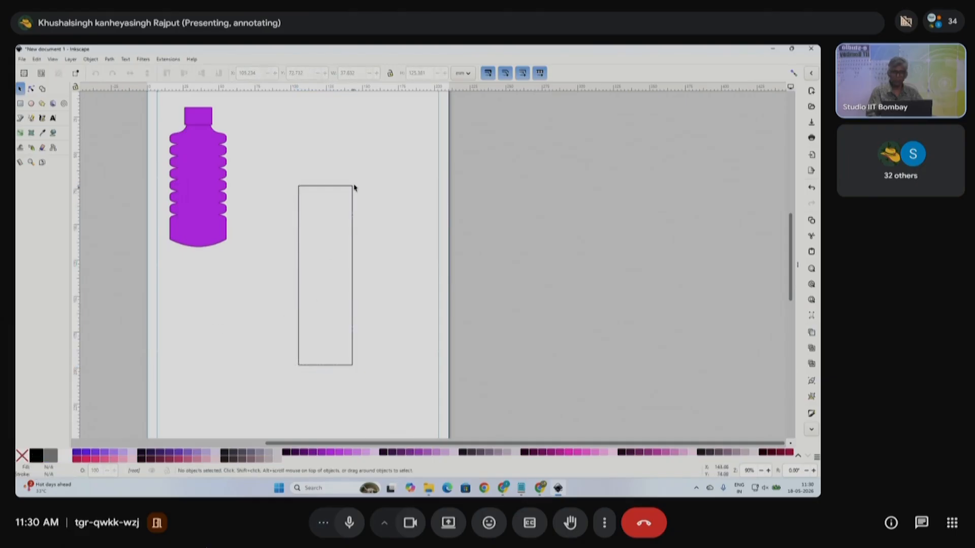
click(343, 190)
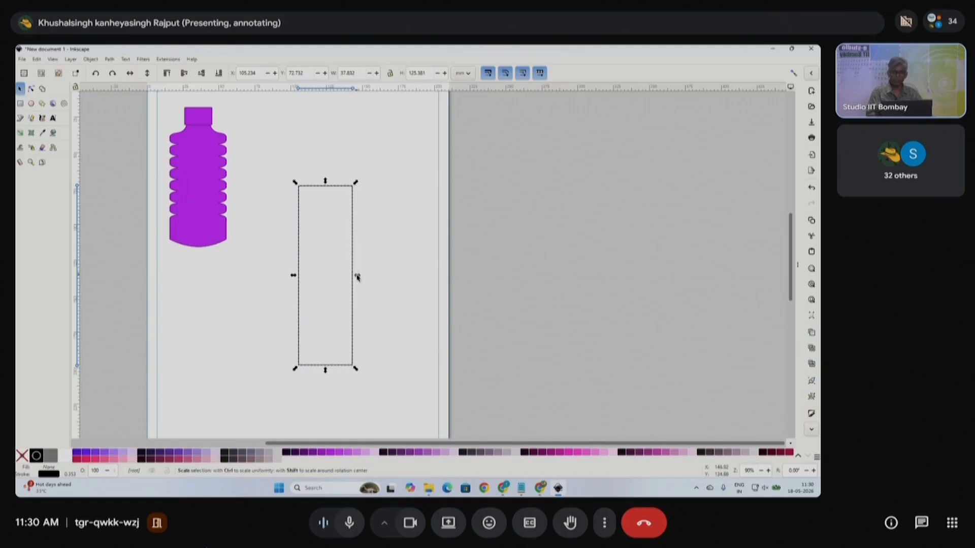
drag(358, 278, 343, 284)
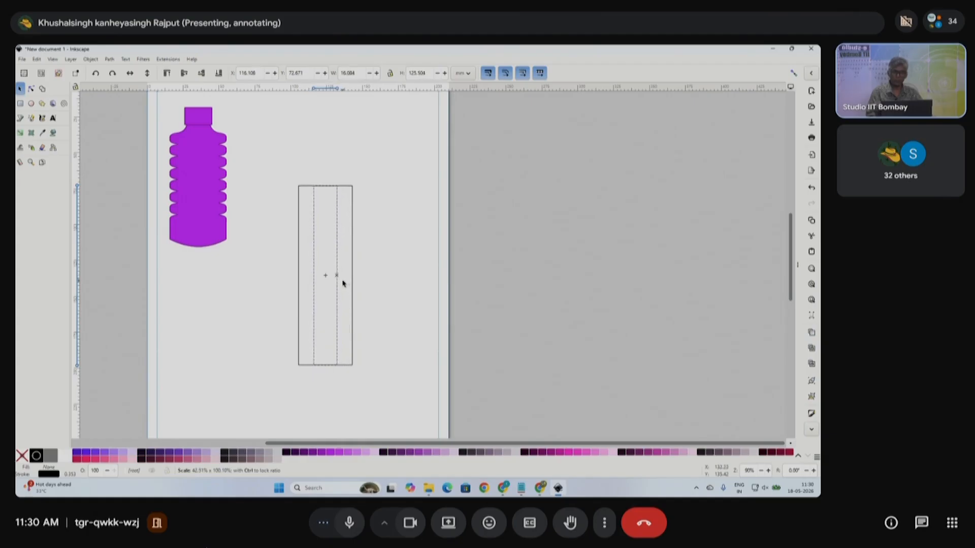
drag(343, 283, 344, 283)
click(381, 274)
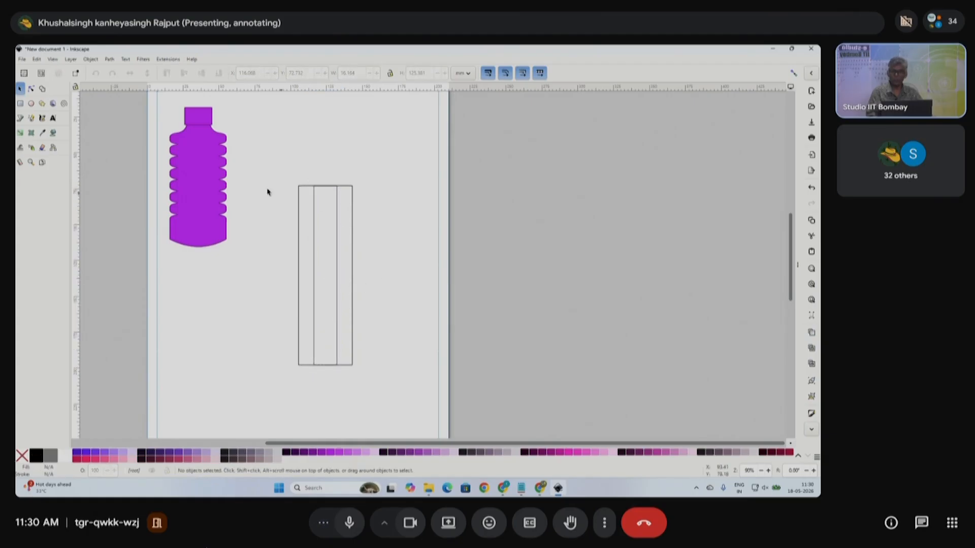
- Draw a 3-corner polygon triangle above the pencil body
click(42, 104)
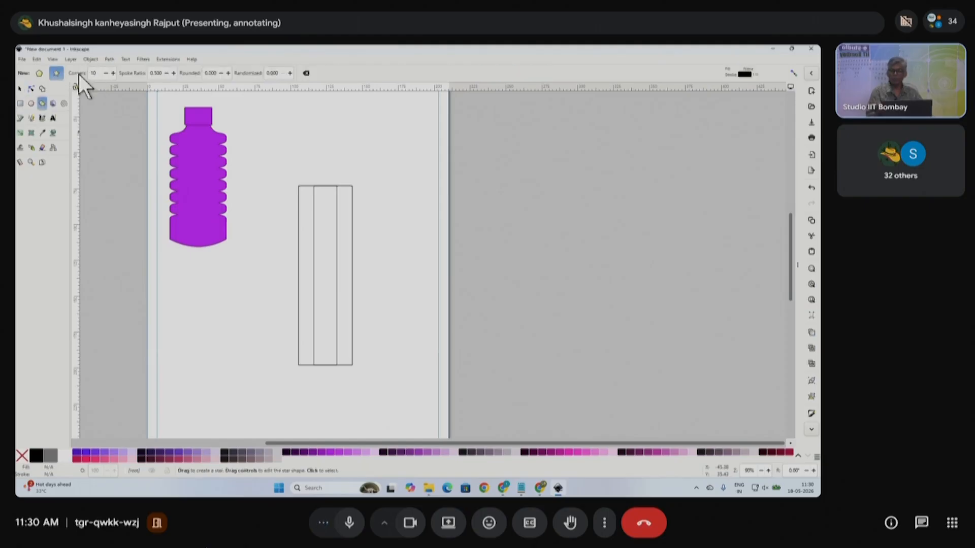
click(39, 73)
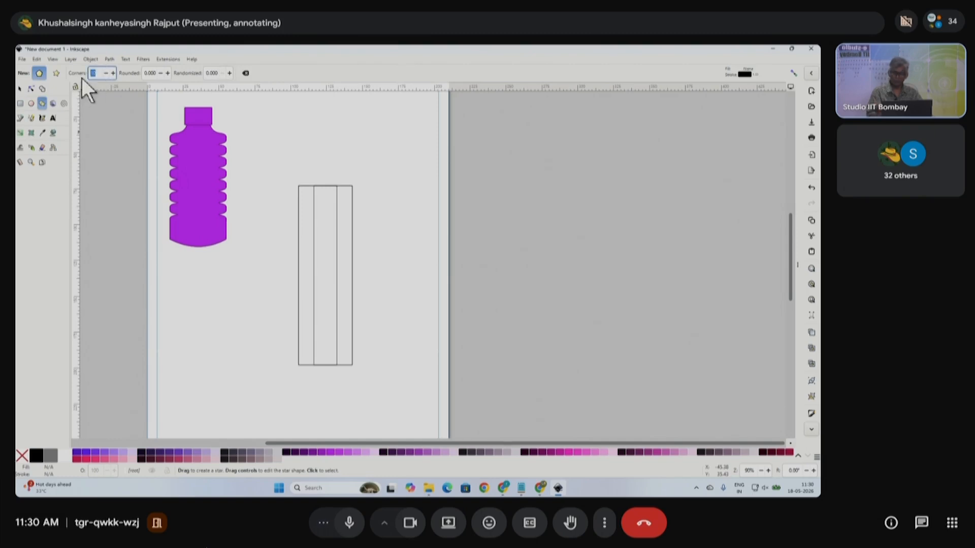
text(3)
drag(311, 124, 351, 157)
- With snapping on, seat the triangle on the rectangle's top, narrowed to its width and shortened
click(19, 88)
scroll(330, 193, up, 3)
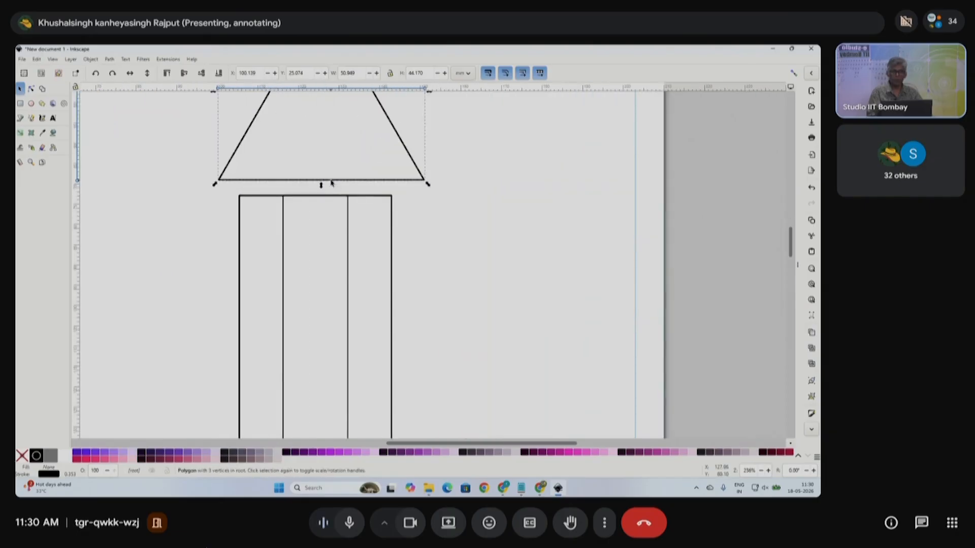
drag(412, 158, 392, 179)
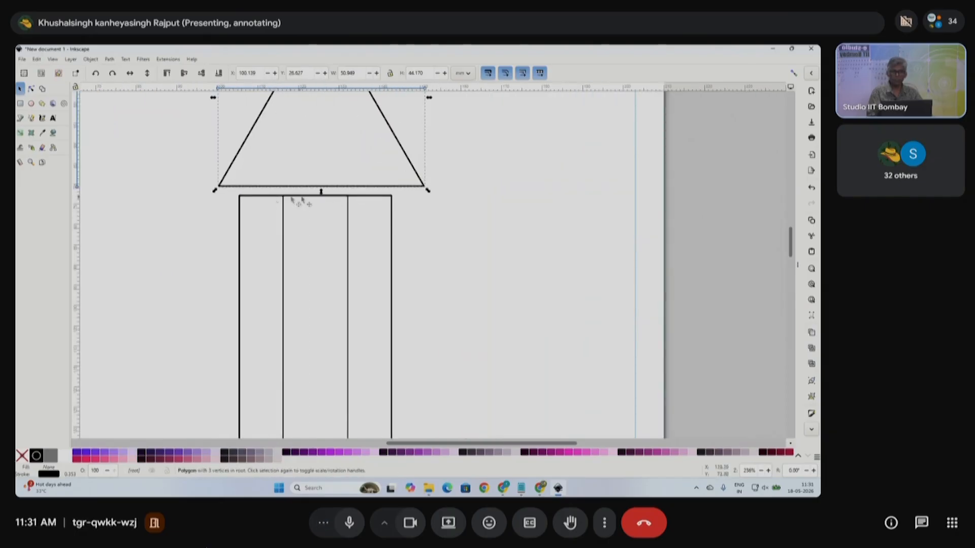
scroll(449, 231, up, 3)
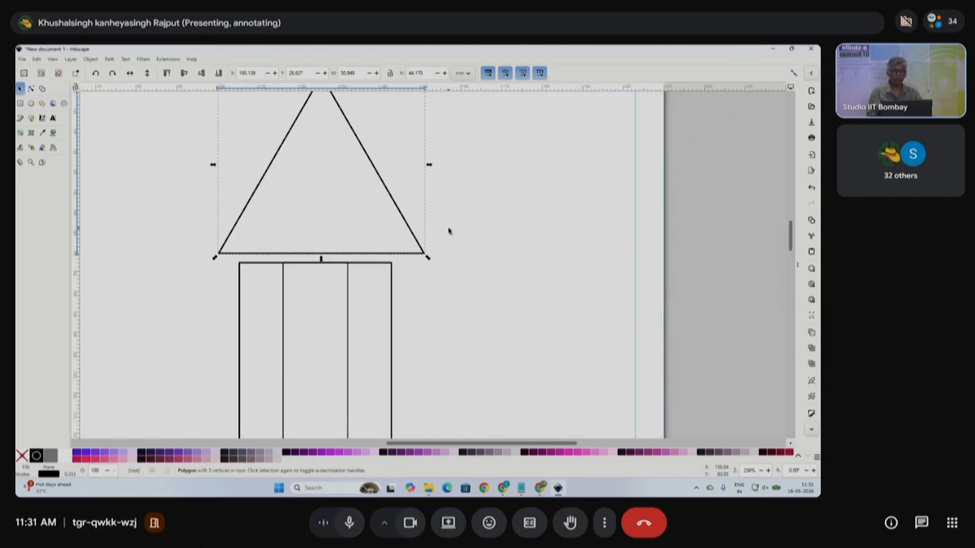
click(794, 73)
drag(376, 170, 376, 182)
scroll(359, 231, down, 1)
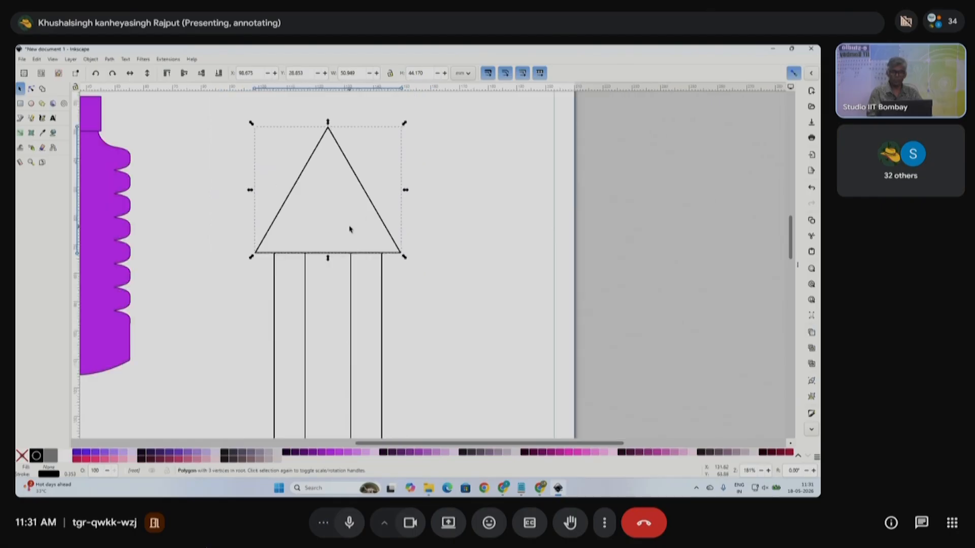
drag(411, 191, 399, 196)
click(409, 185)
click(327, 132)
drag(329, 123, 331, 142)
- Fill the pencil's middle strip light lavender and its outer body medium purple
click(408, 241)
scroll(409, 269, down, 4)
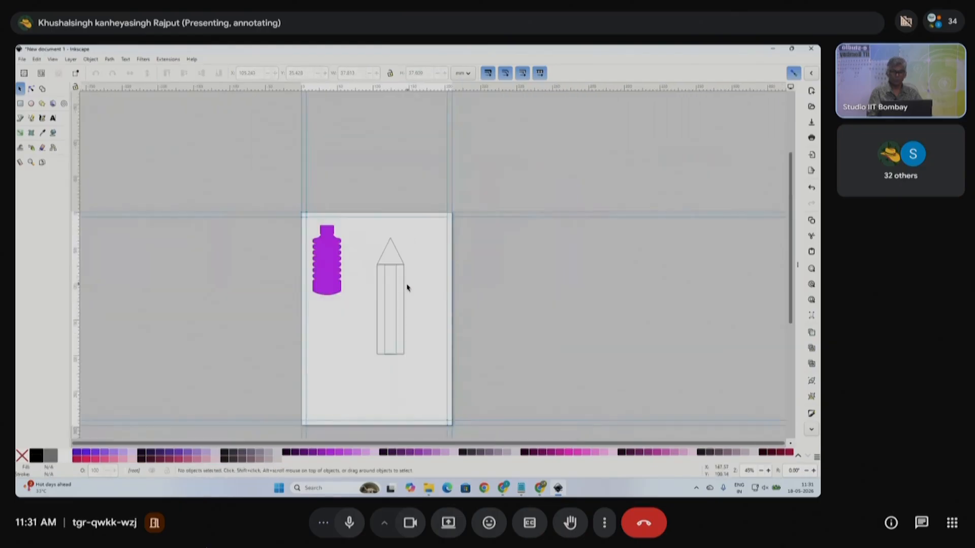
scroll(407, 288, up, 1)
click(393, 294)
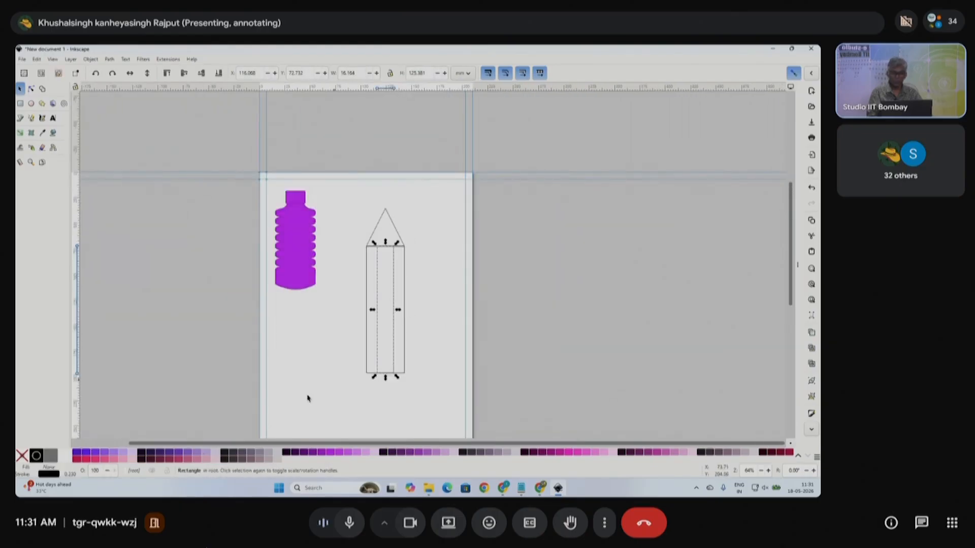
click(127, 452)
click(400, 346)
click(115, 452)
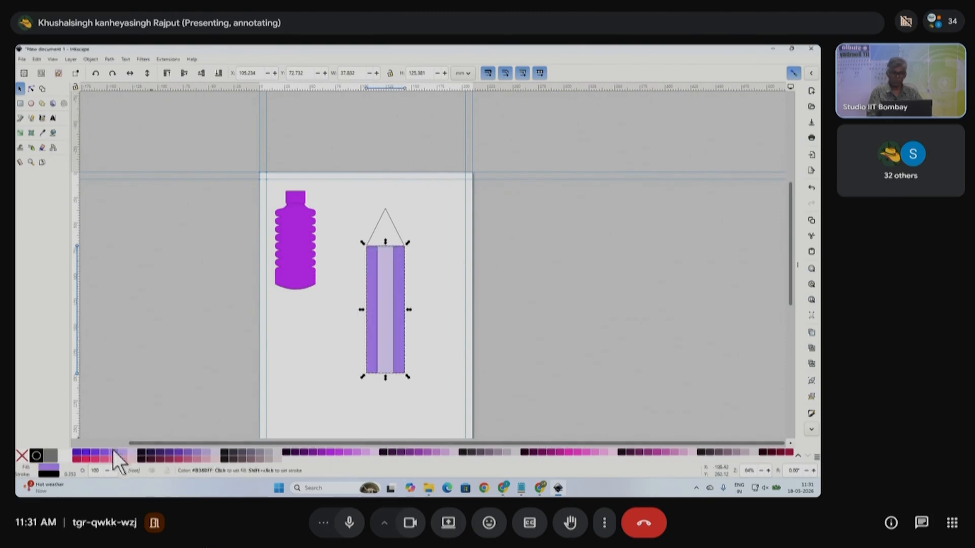
- Select the whole pencil, scale it proportionally and place it right beside the bottle
click(393, 223)
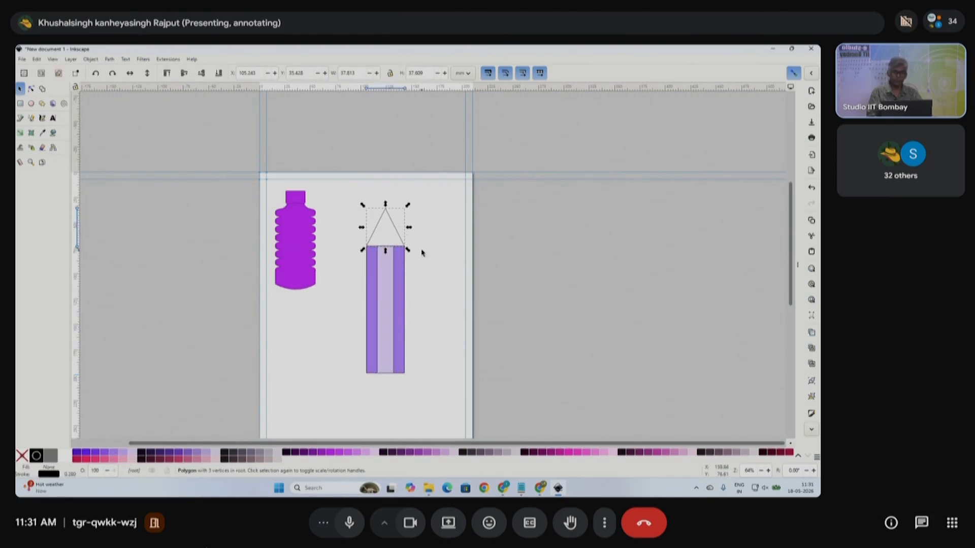
drag(357, 196, 419, 406)
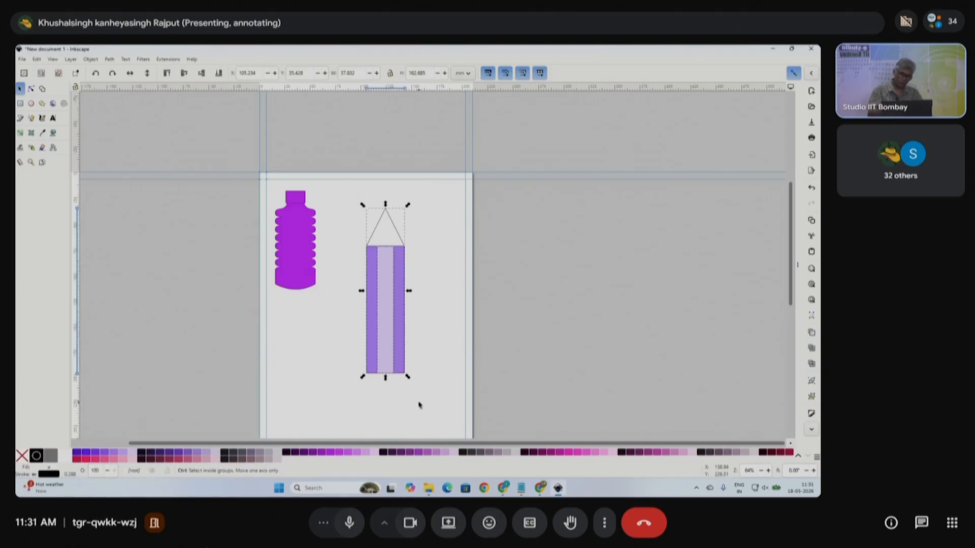
drag(405, 311, 389, 322)
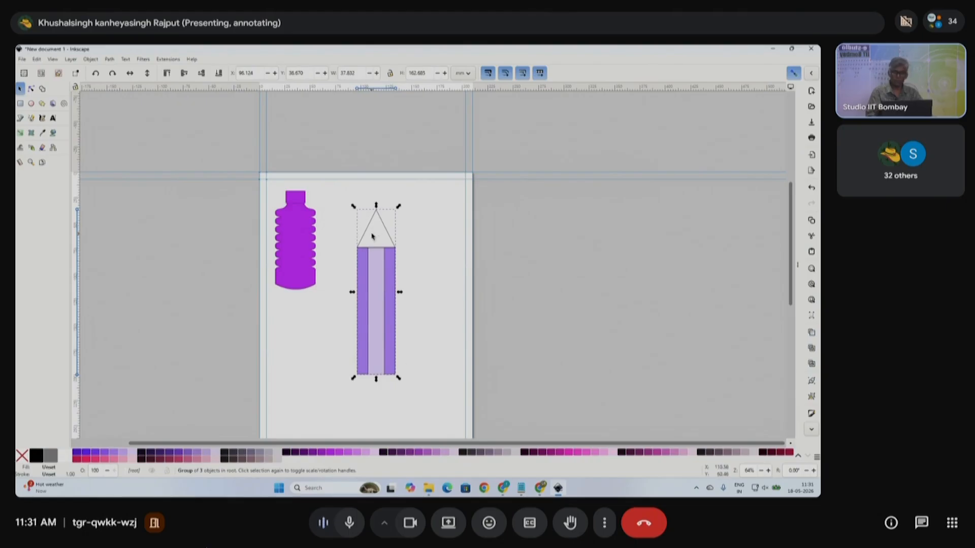
key(ctrl)
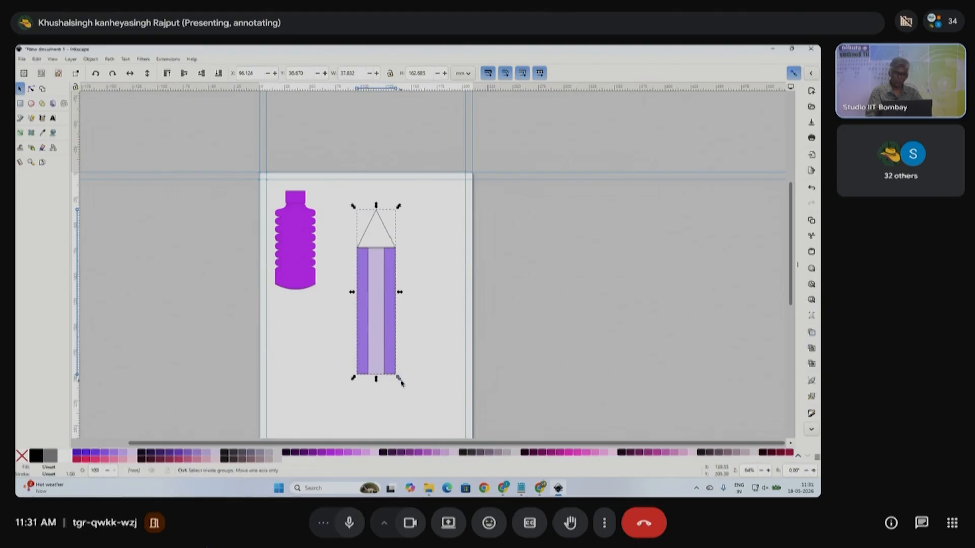
drag(400, 382, 387, 370)
drag(381, 310, 344, 243)
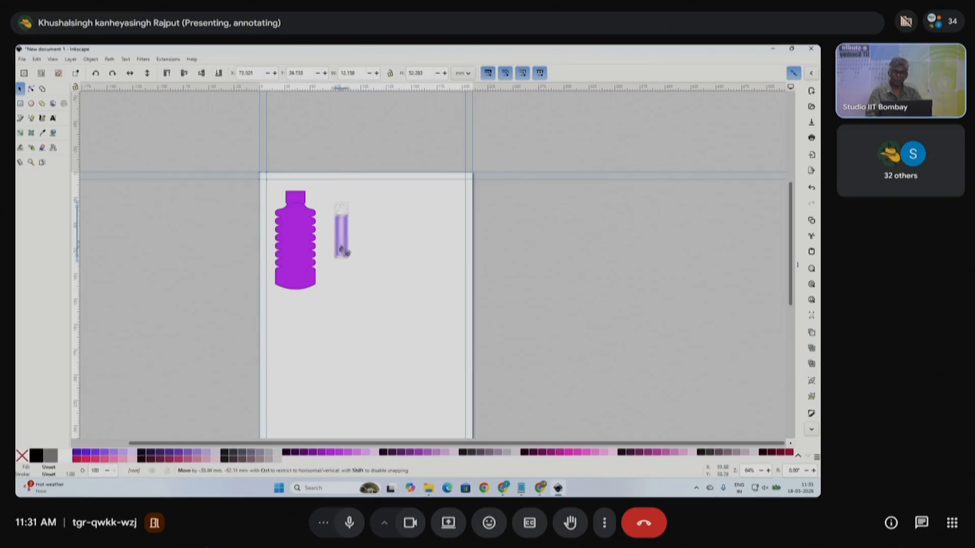
ctrl+scroll(348, 234, up, 2)
drag(358, 286, 378, 320)
drag(347, 258, 340, 275)
ctrl+scroll(354, 264, down, 1)
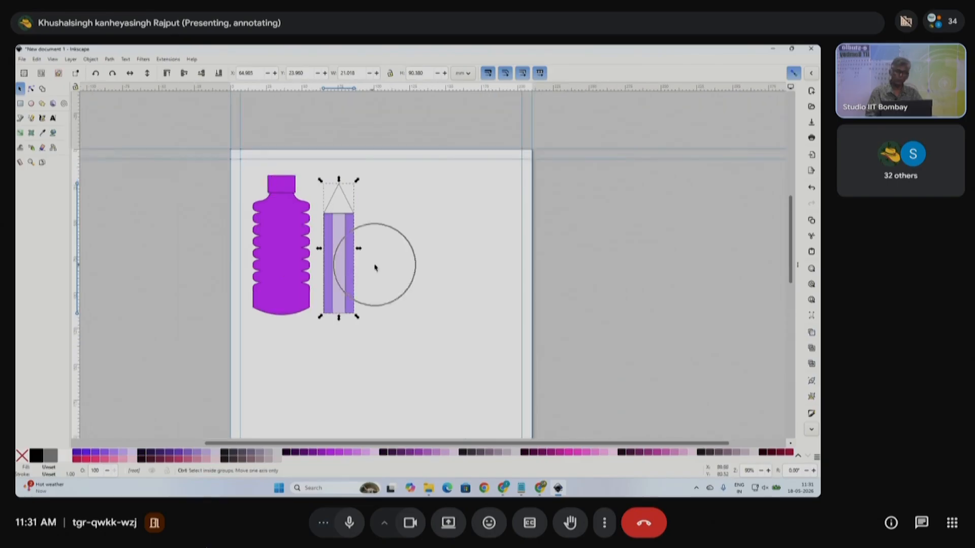
scroll(393, 274, right, 2)
click(375, 283)
scroll(377, 285, down, 1)
scroll(376, 287, down, 1)
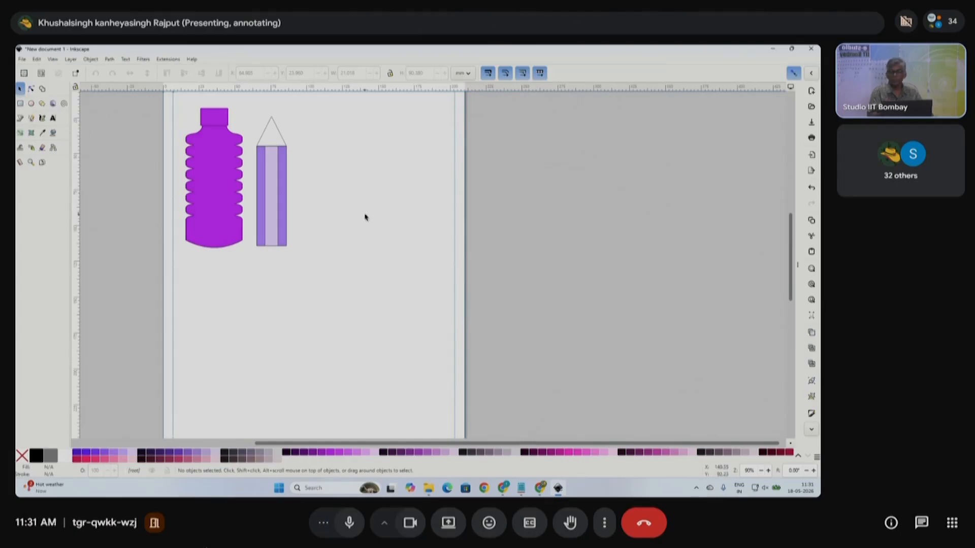
scroll(363, 219, down, 1)
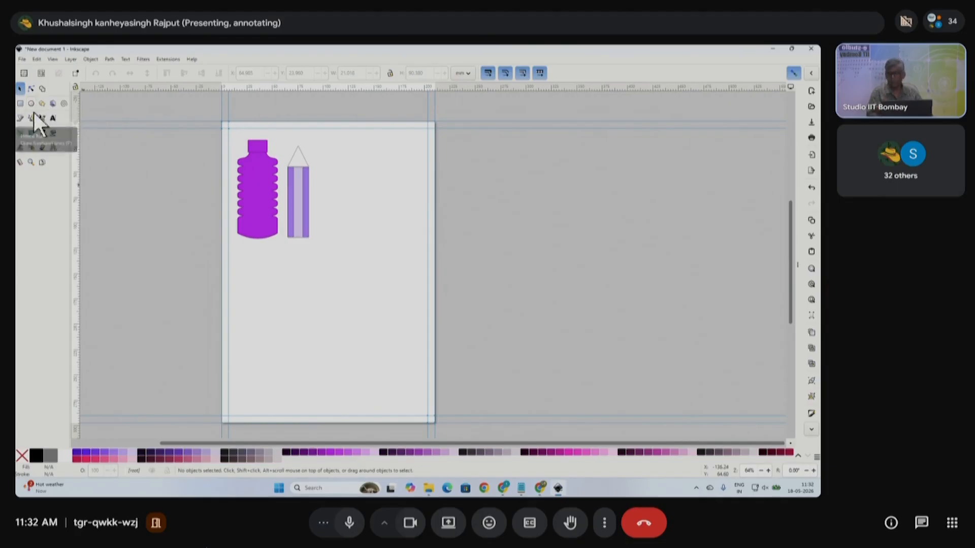
- Draw a tall purple ellipse below and right of the pencil, then zoom in on it
click(31, 103)
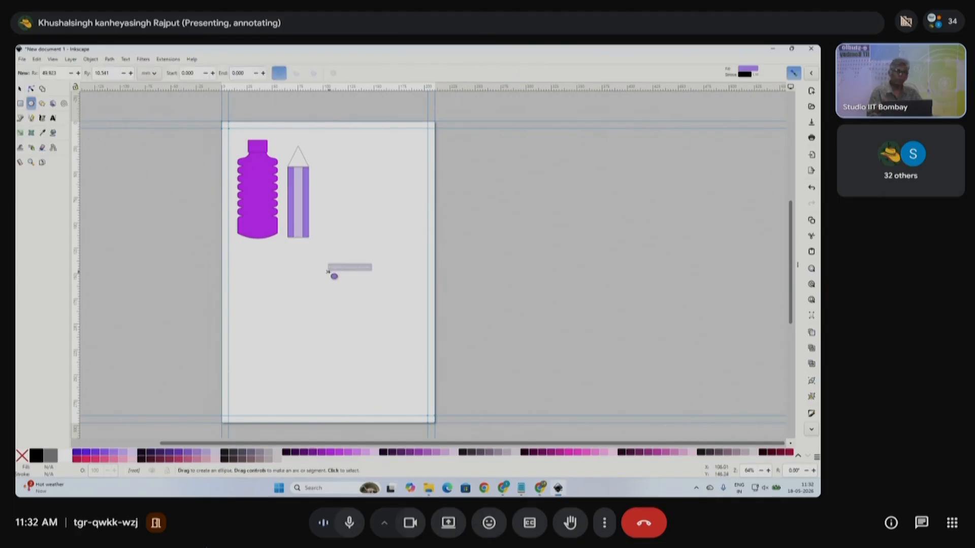
drag(348, 235, 395, 316)
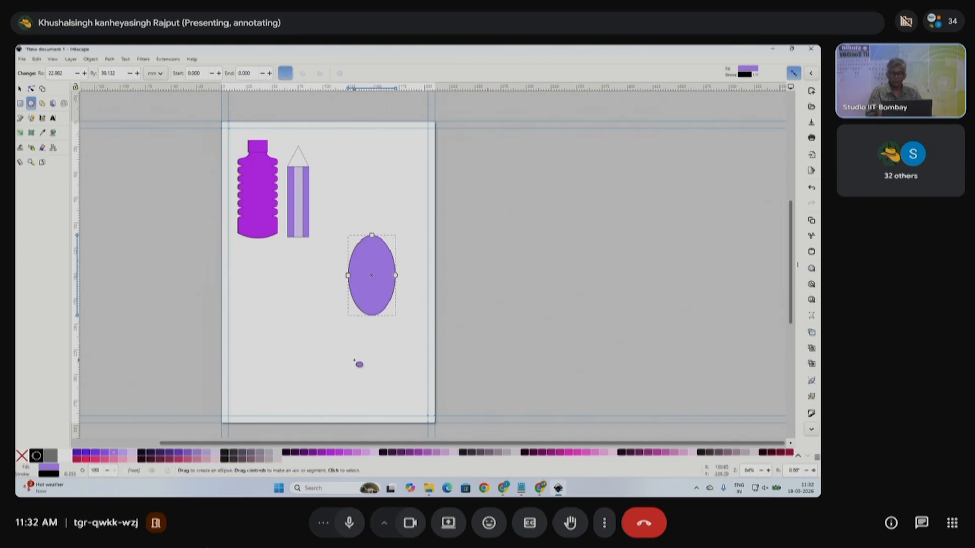
click(20, 89)
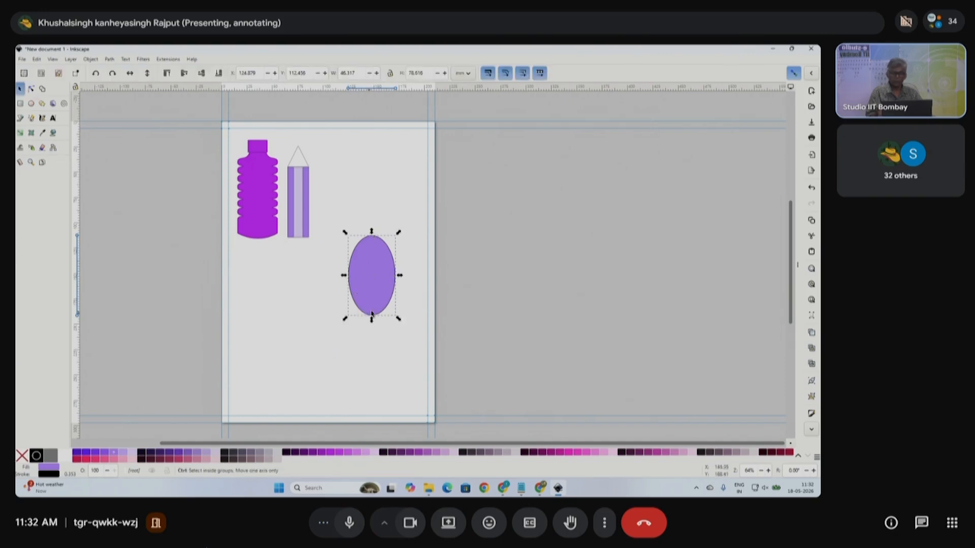
scroll(372, 309, up, 2)
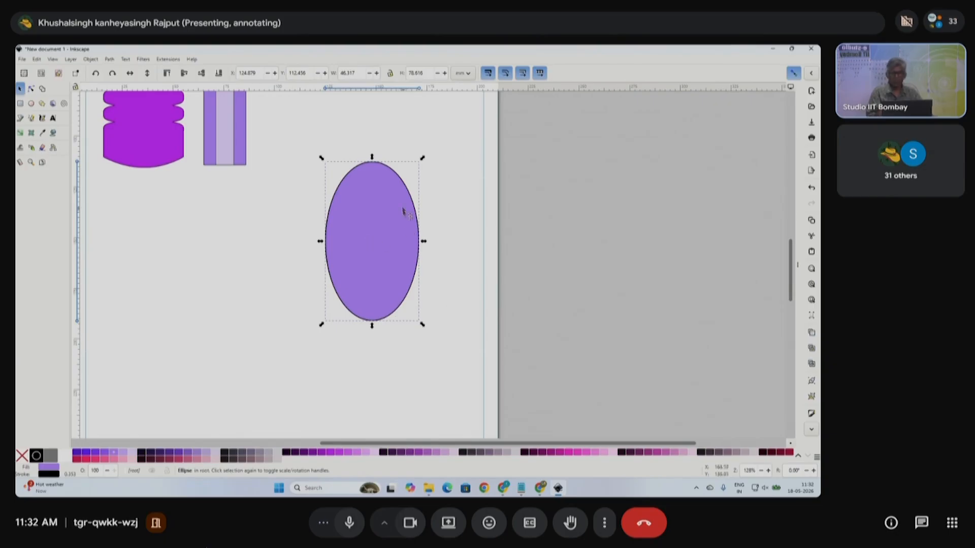
click(31, 88)
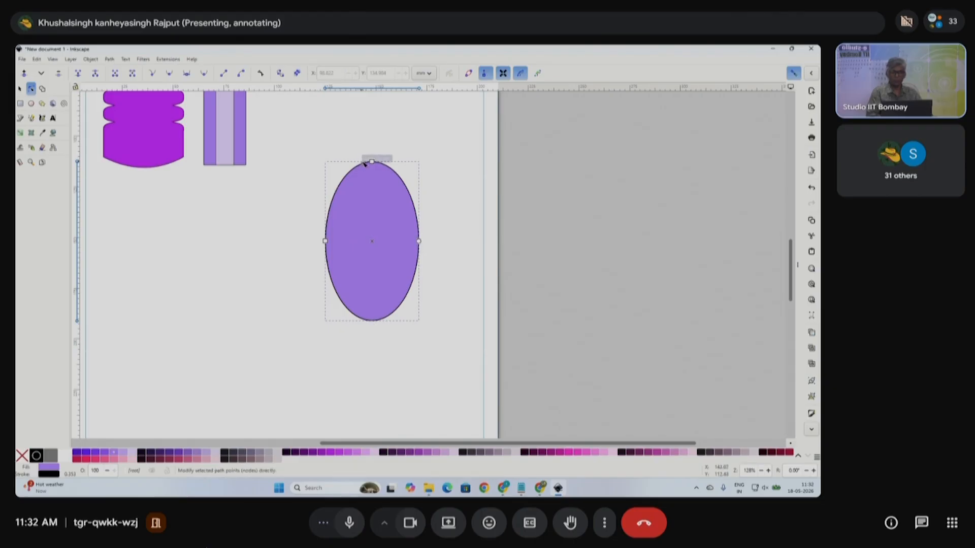
- Draw a purple rectangle left of the ellipse and give it slightly rounded corners
click(20, 103)
drag(137, 247, 266, 336)
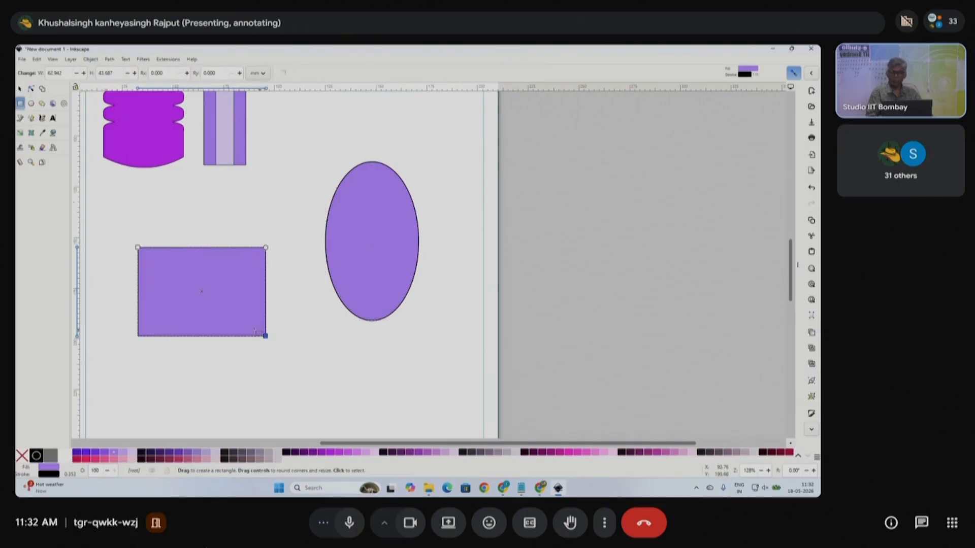
click(30, 89)
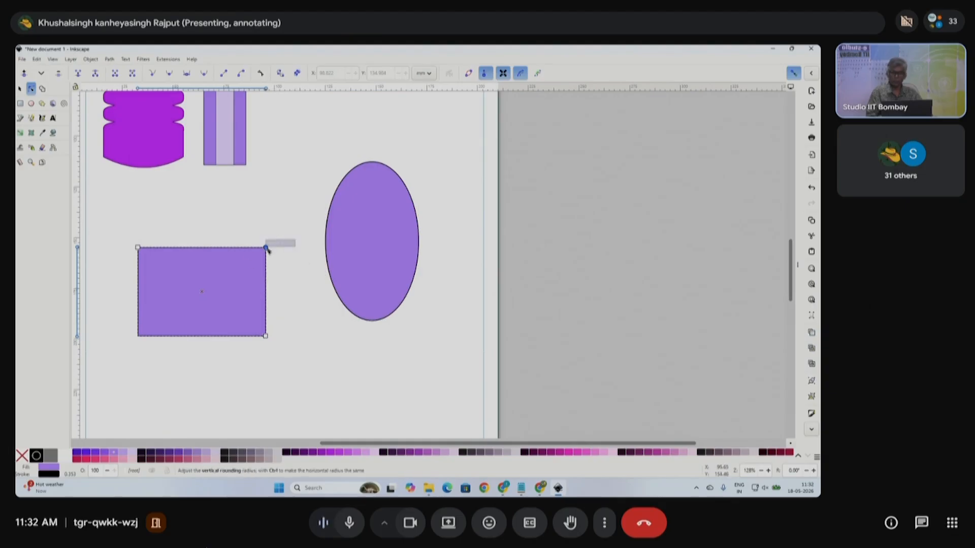
mouse_move(268, 249)
mouse_down()
mouse_move(267, 276)
mouse_move(269, 259)
mouse_up()
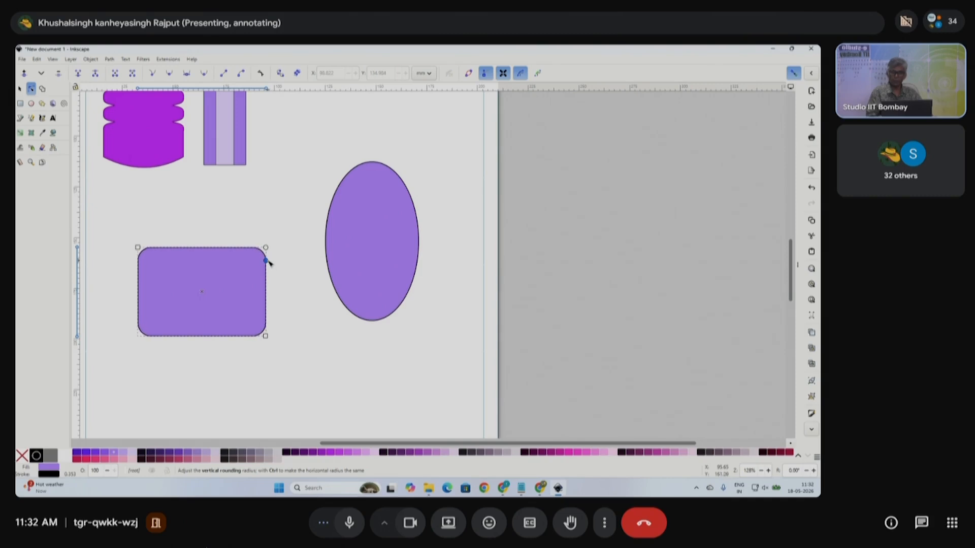
drag(268, 265, 271, 266)
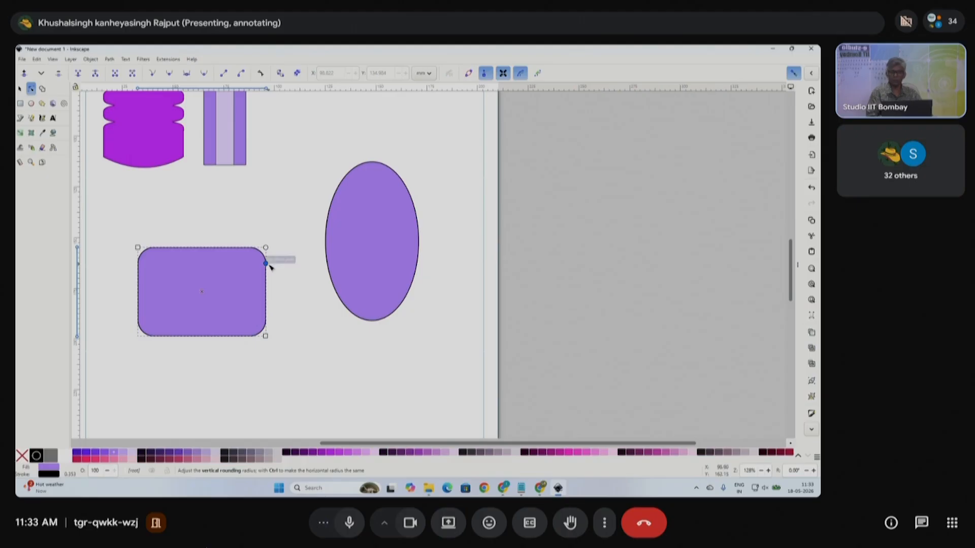
- Nudge the ellipse left, then cut it into a dome segment with a level straight chord
click(21, 89)
click(362, 225)
drag(363, 225, 354, 227)
click(31, 89)
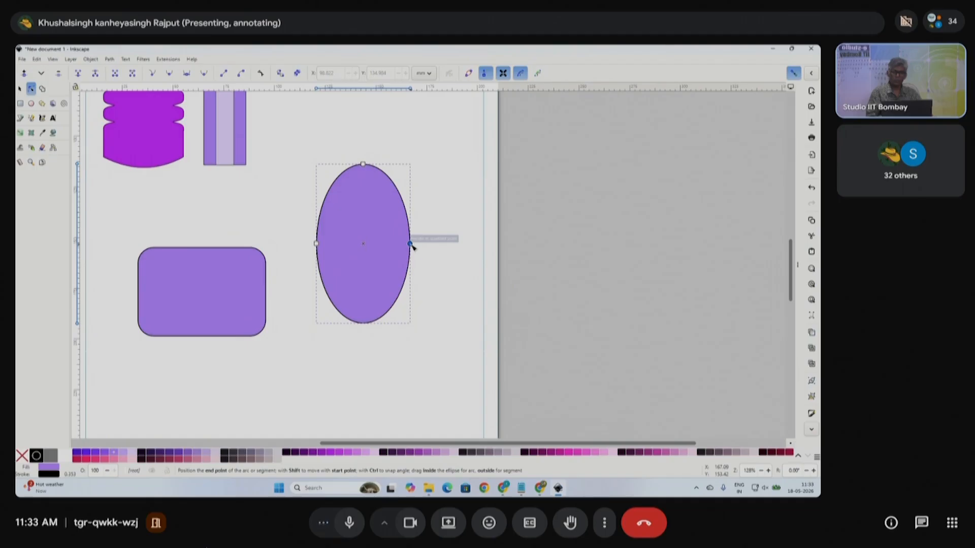
drag(411, 245, 330, 246)
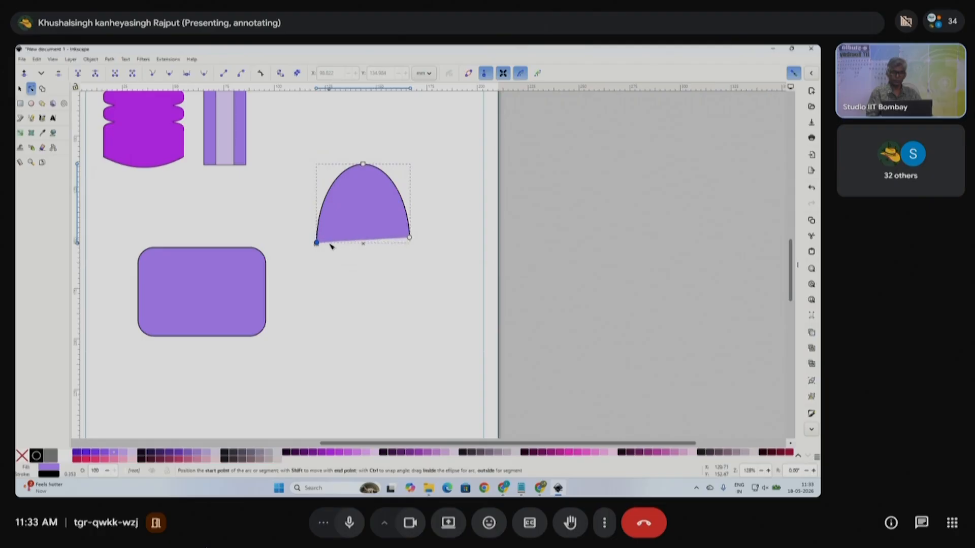
drag(411, 238, 411, 245)
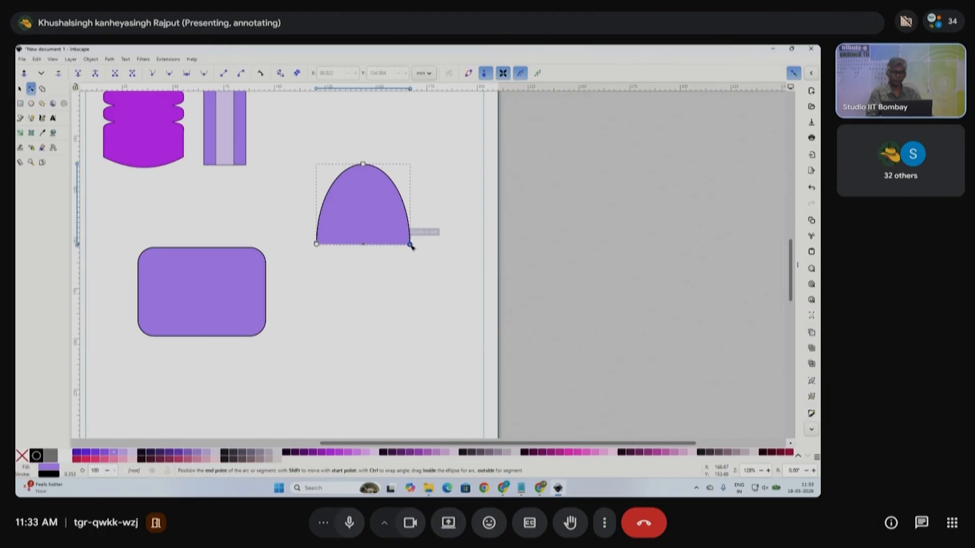
click(19, 88)
click(425, 310)
scroll(405, 268, down, 2)
- Move the dome higher and bring the rounded rectangle up beneath it
click(363, 244)
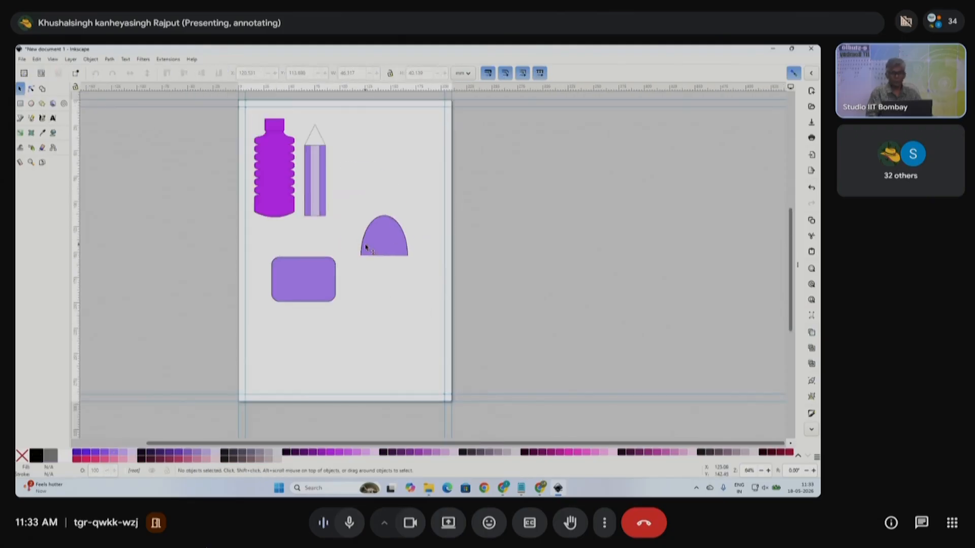
drag(390, 259, 401, 204)
drag(292, 292, 389, 250)
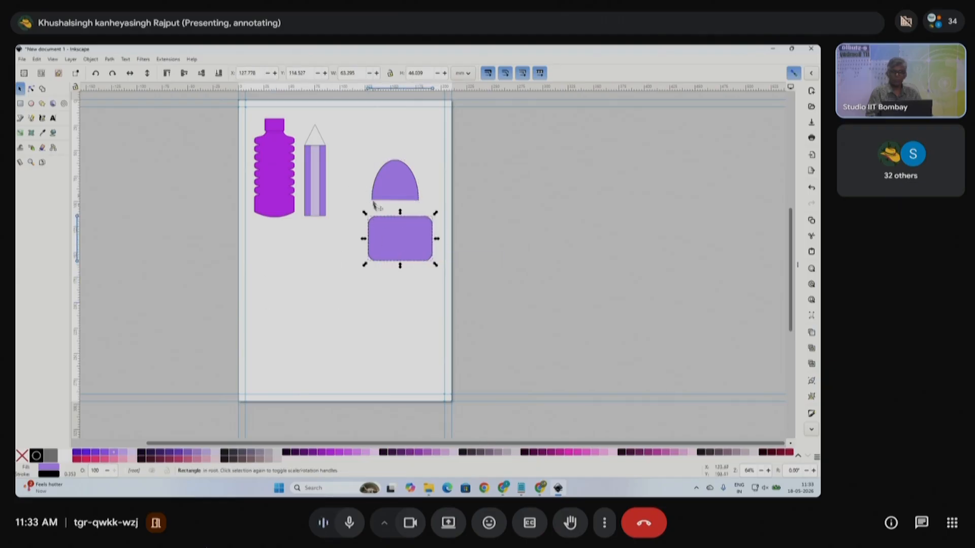
- Draw a purple circle below the bottle and convert it with Path > Object to Path
click(31, 104)
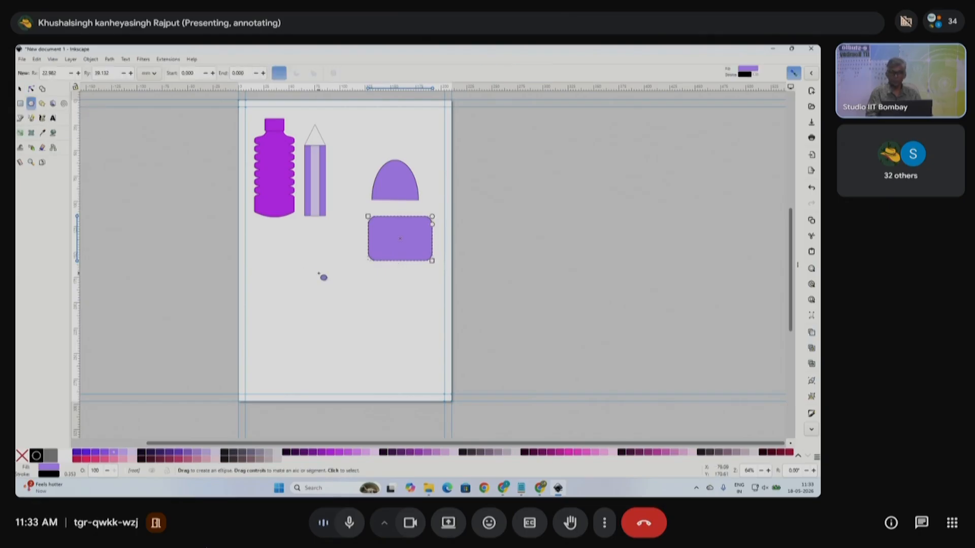
drag(303, 275, 325, 305)
click(19, 88)
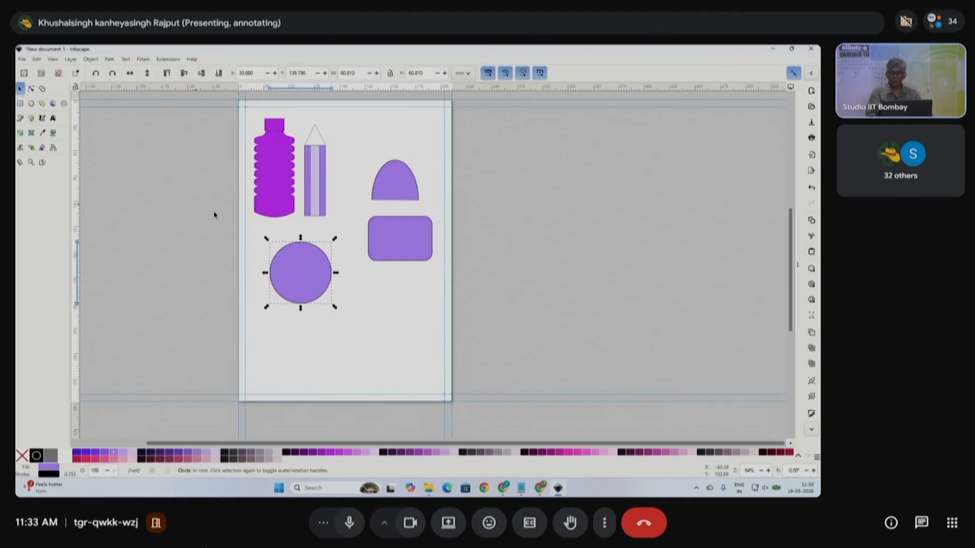
click(90, 59)
mouse_move(109, 59)
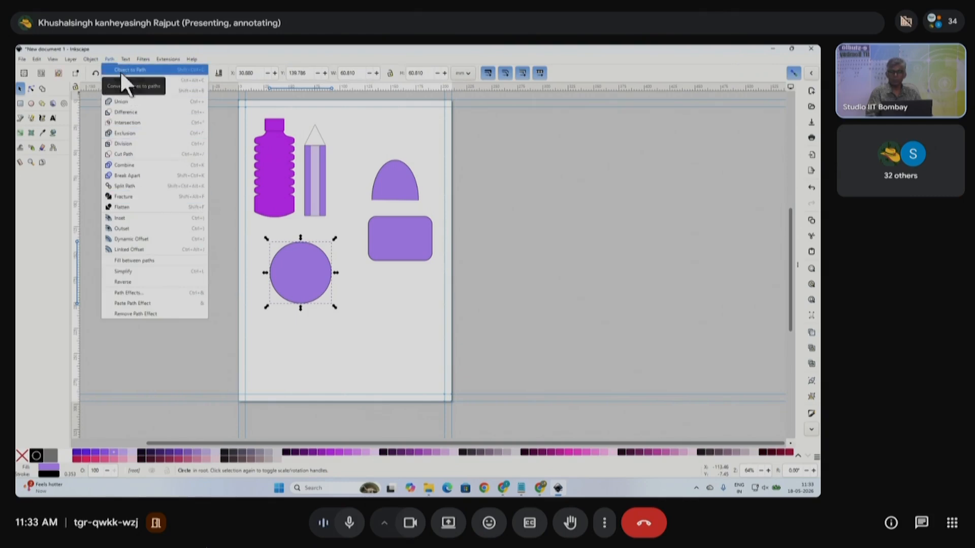
click(119, 70)
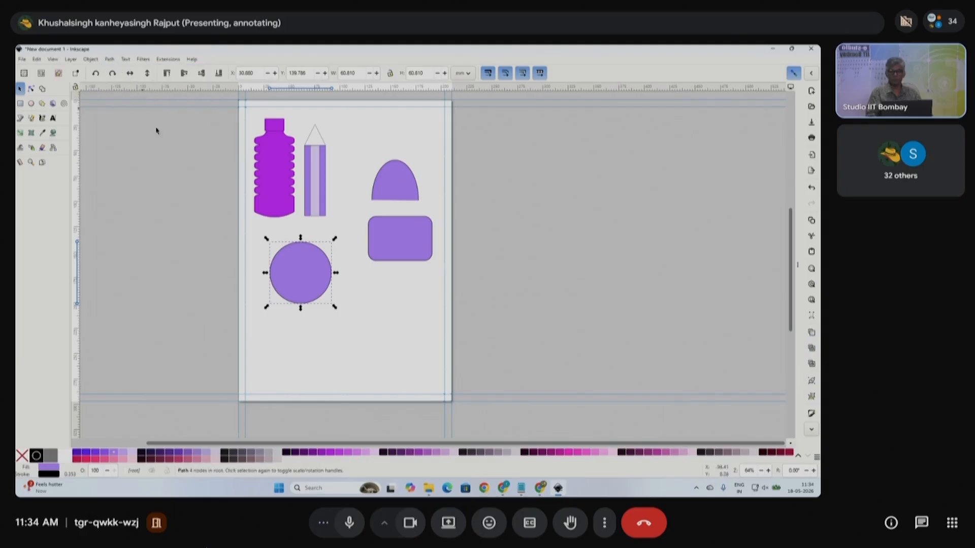
scroll(307, 280, up, 2)
click(307, 280)
- Draw a small ellipse below and right of the big purple circle
click(414, 305)
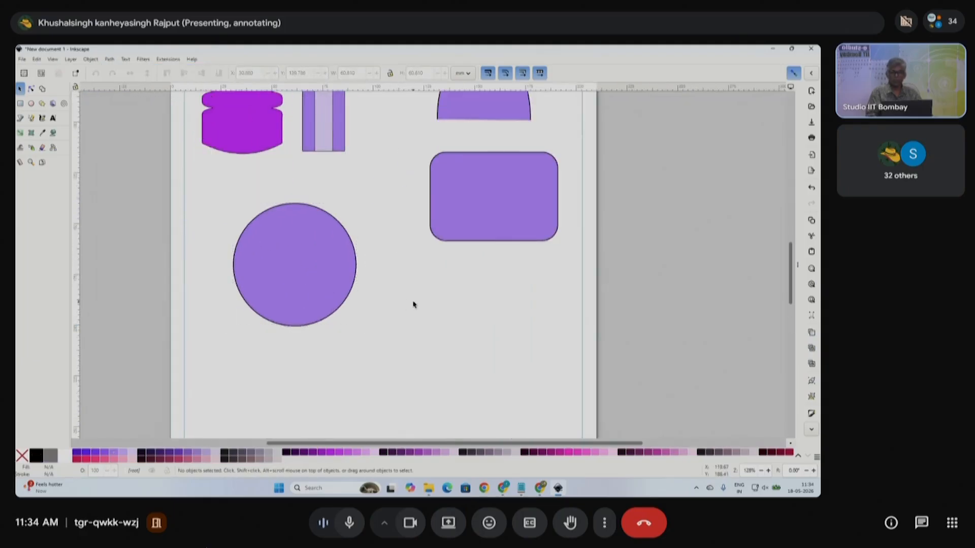
click(282, 252)
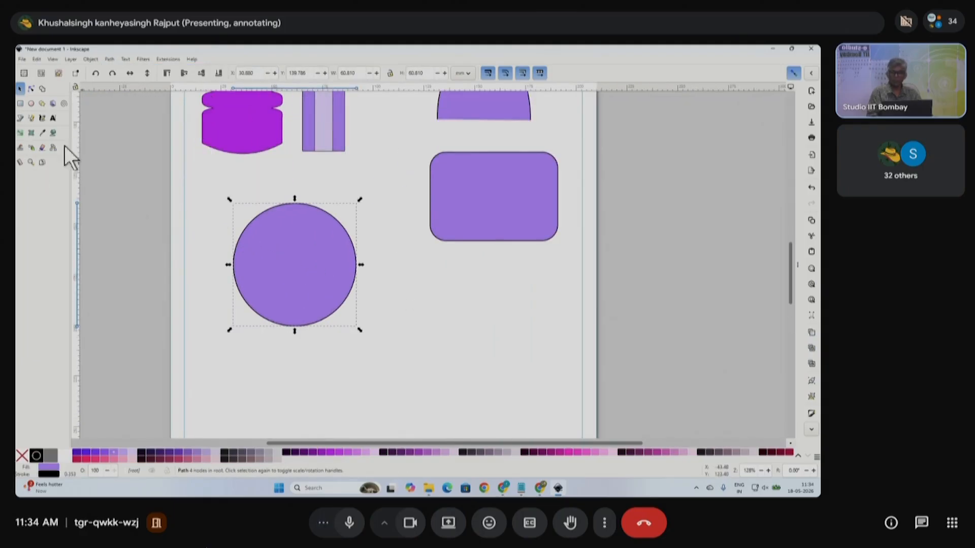
click(31, 89)
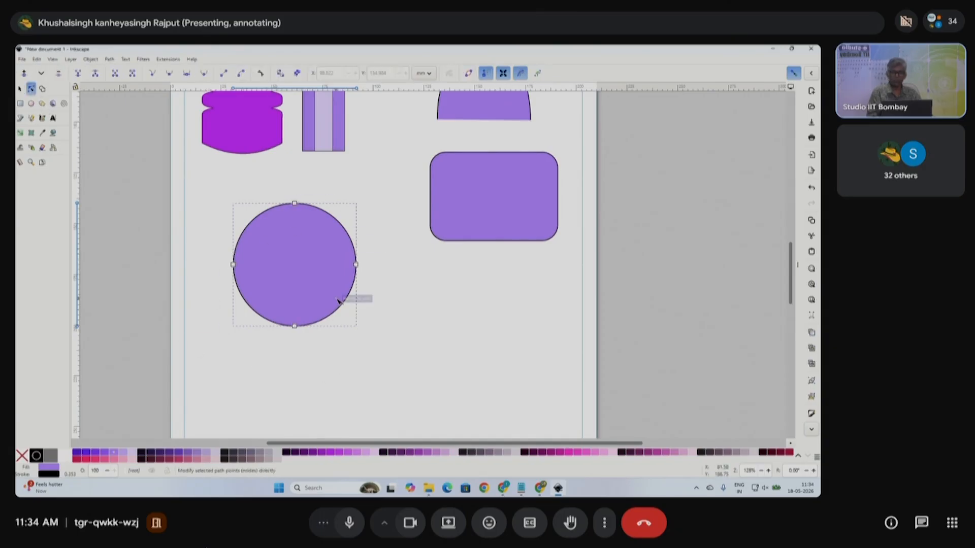
click(31, 103)
drag(441, 322, 518, 406)
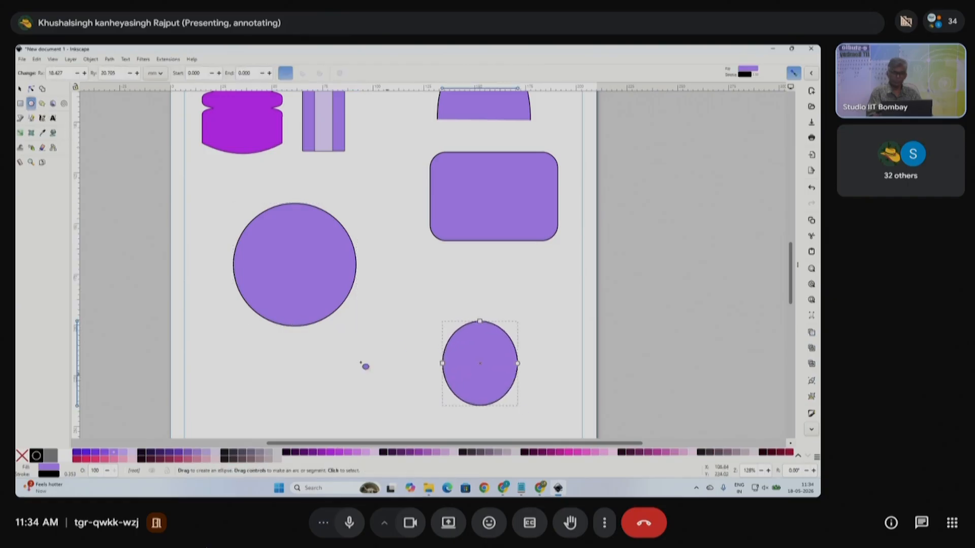
click(31, 90)
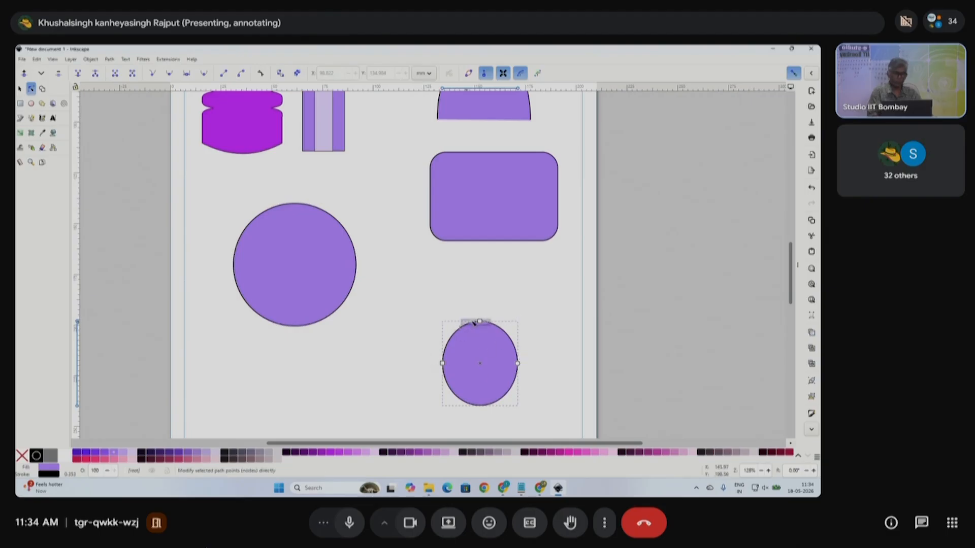
click(287, 272)
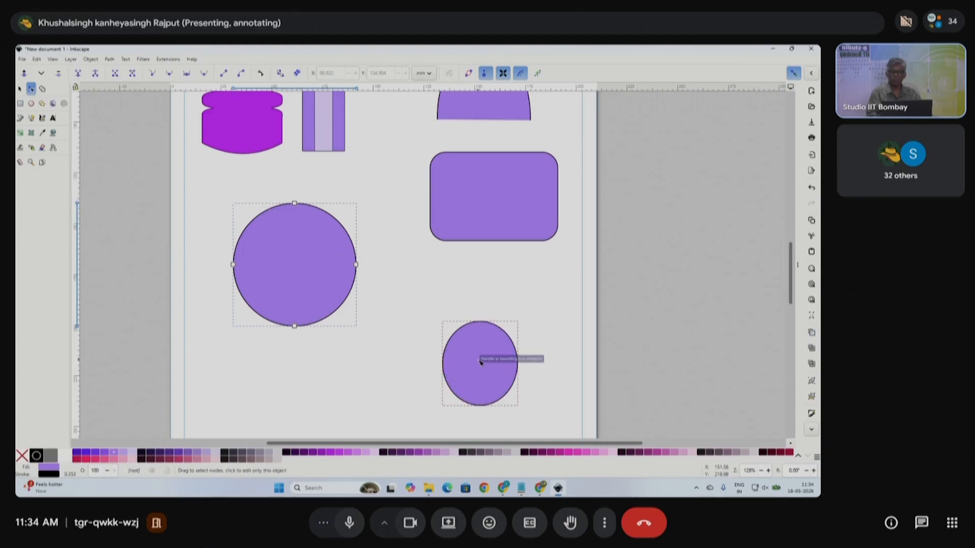
- Fill the small ellipse pinkish red and move it up beside the big circle
click(20, 89)
click(459, 363)
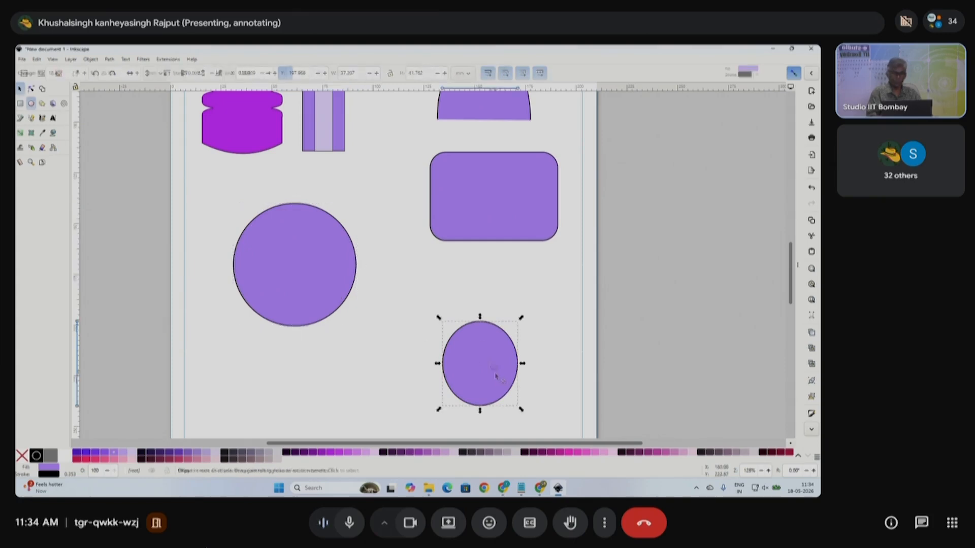
click(193, 459)
drag(458, 370, 410, 322)
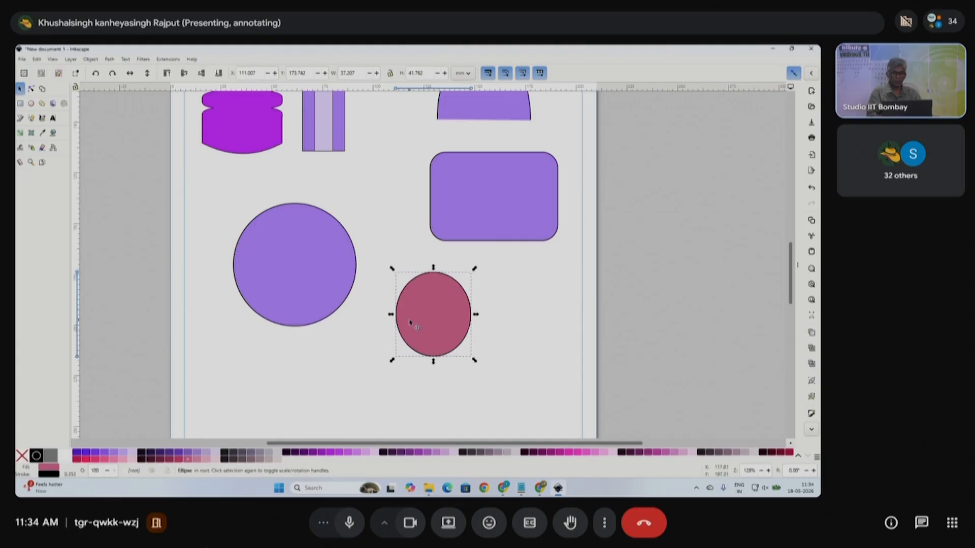
click(31, 89)
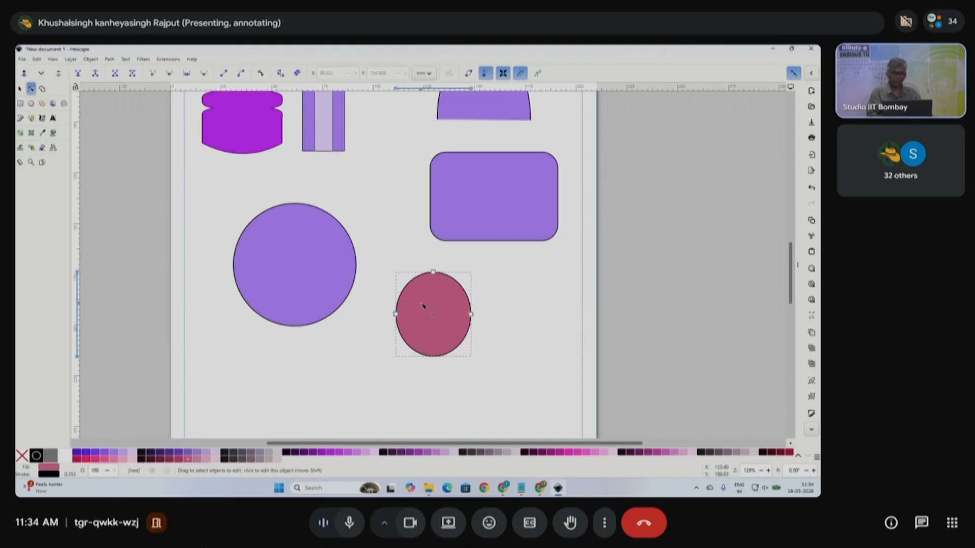
click(20, 89)
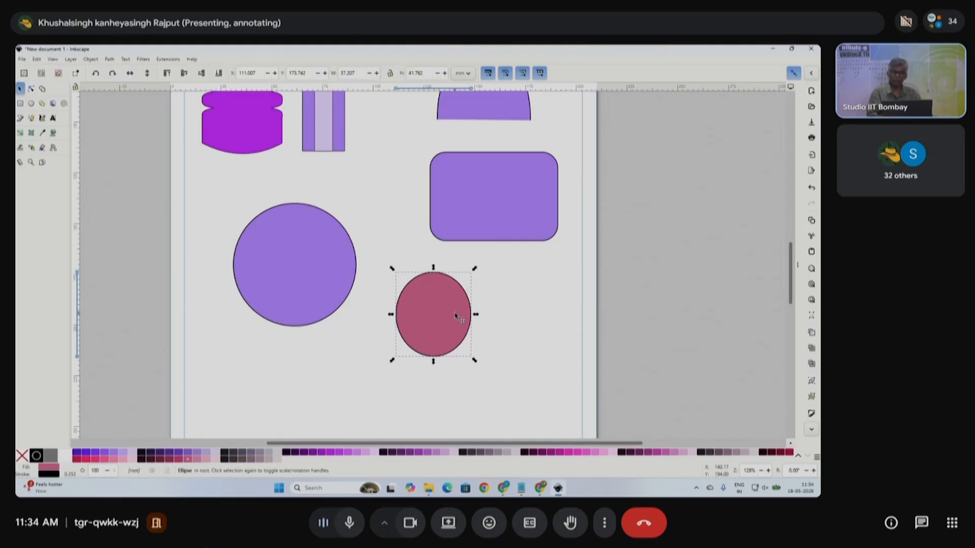
click(513, 307)
click(461, 312)
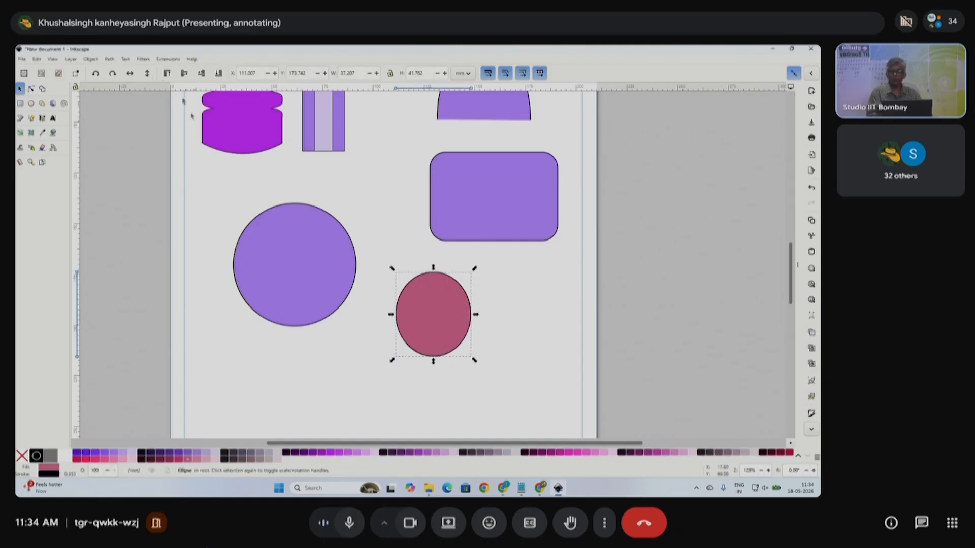
- Browse the Path menu, then select the big purple circle's bottom node for editing
click(108, 60)
click(131, 72)
click(31, 89)
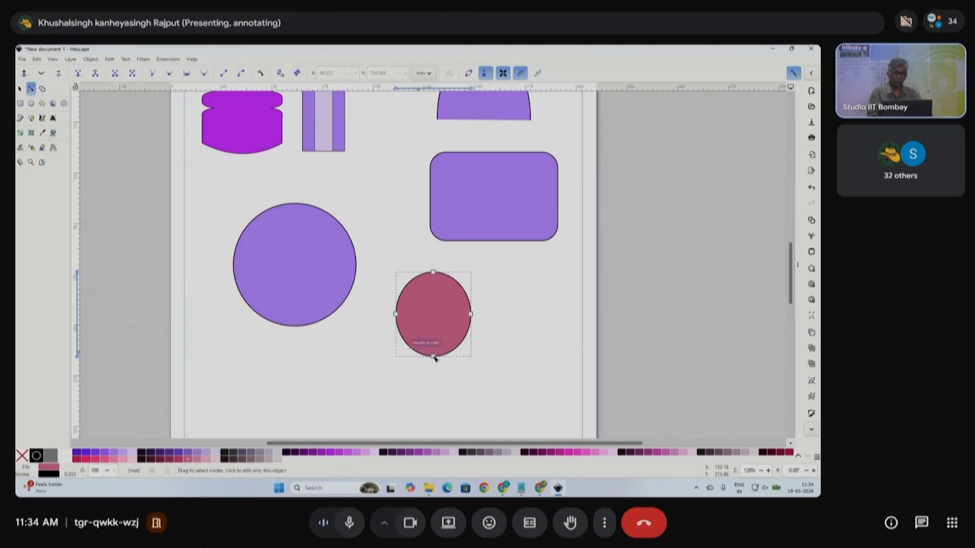
click(496, 342)
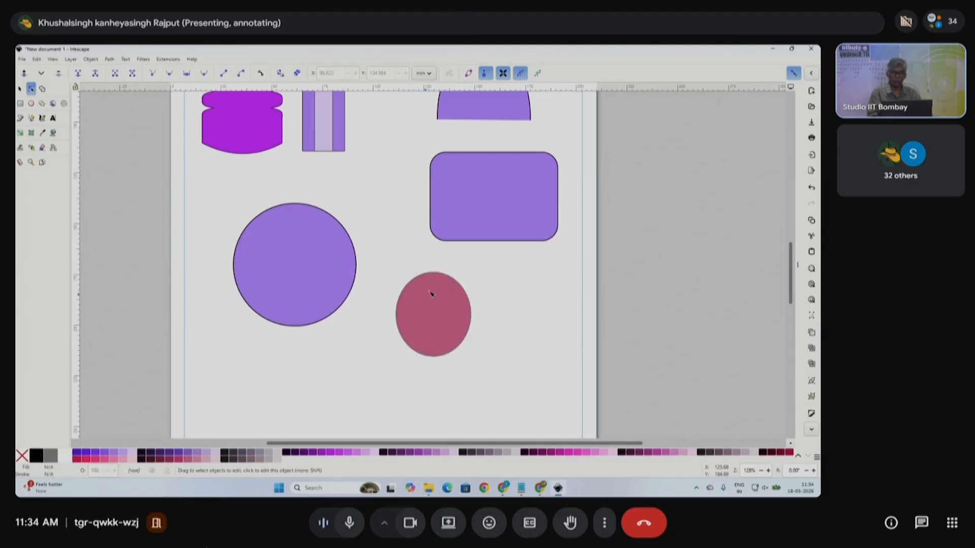
click(440, 305)
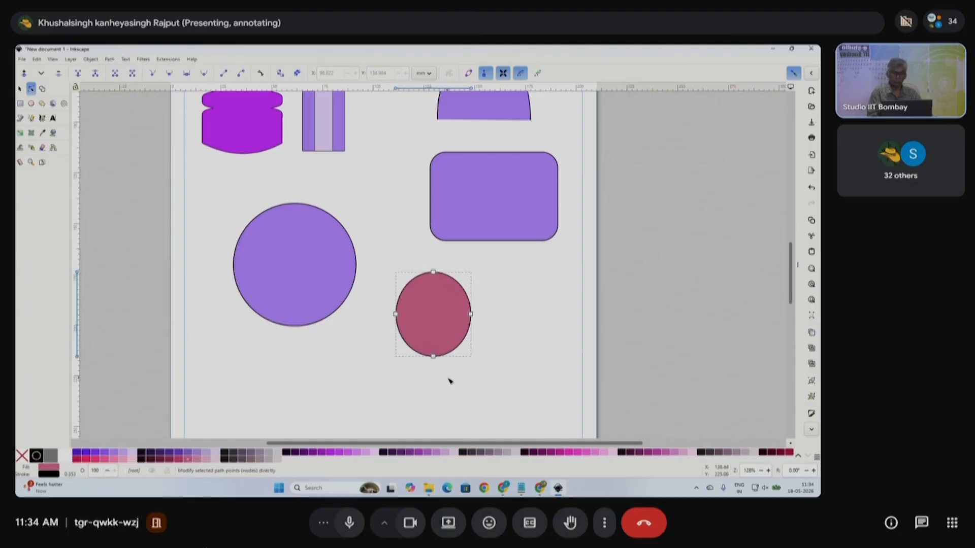
click(305, 311)
drag(261, 384, 295, 404)
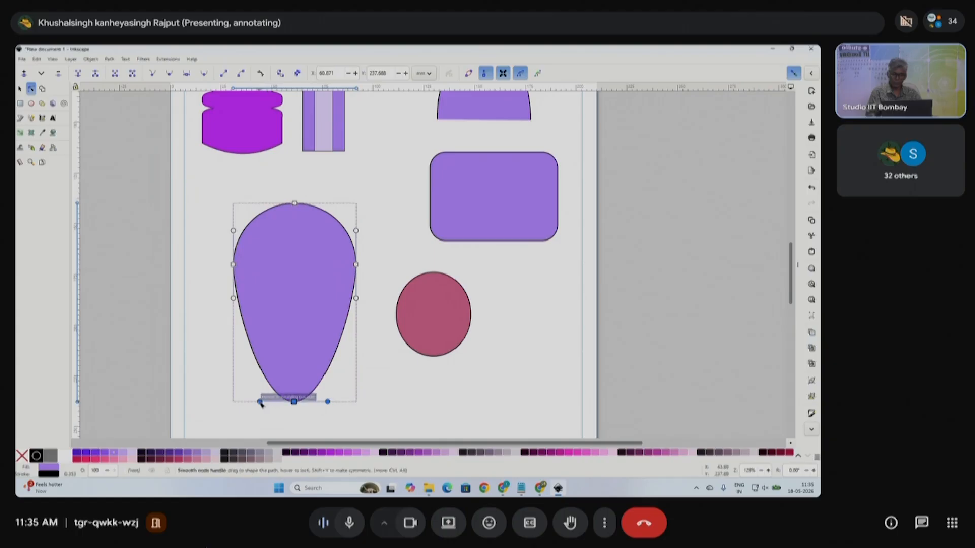
- Pull the bottom node's handles inward so the circle tapers to a sharp teardrop point
drag(328, 402, 280, 403)
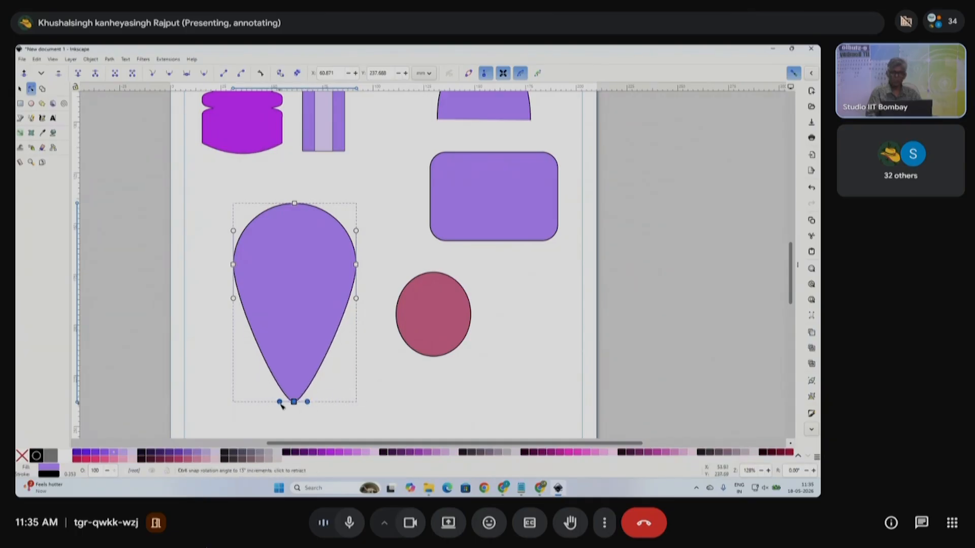
click(20, 89)
- Draw a white-filled circle inside the teardrop's upper part
click(31, 103)
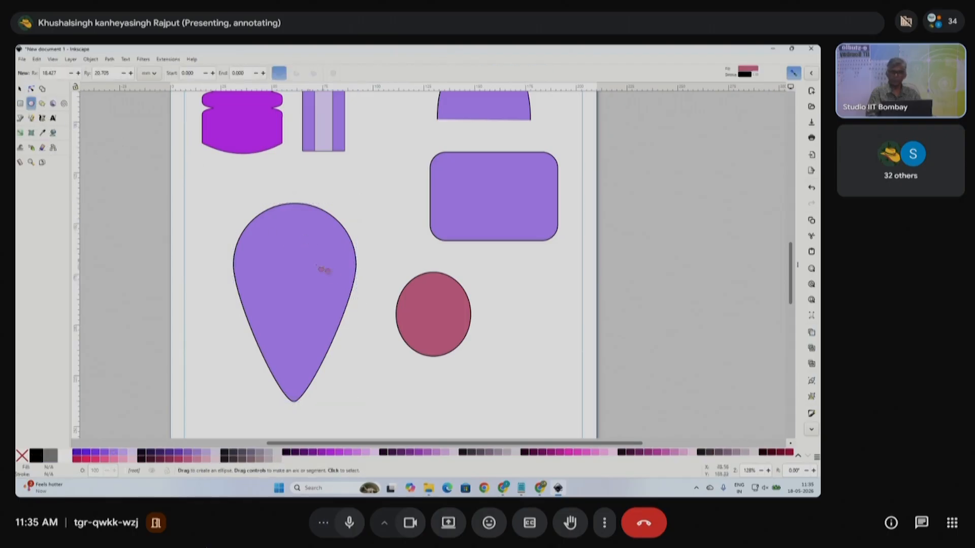
drag(298, 265, 334, 298)
click(20, 89)
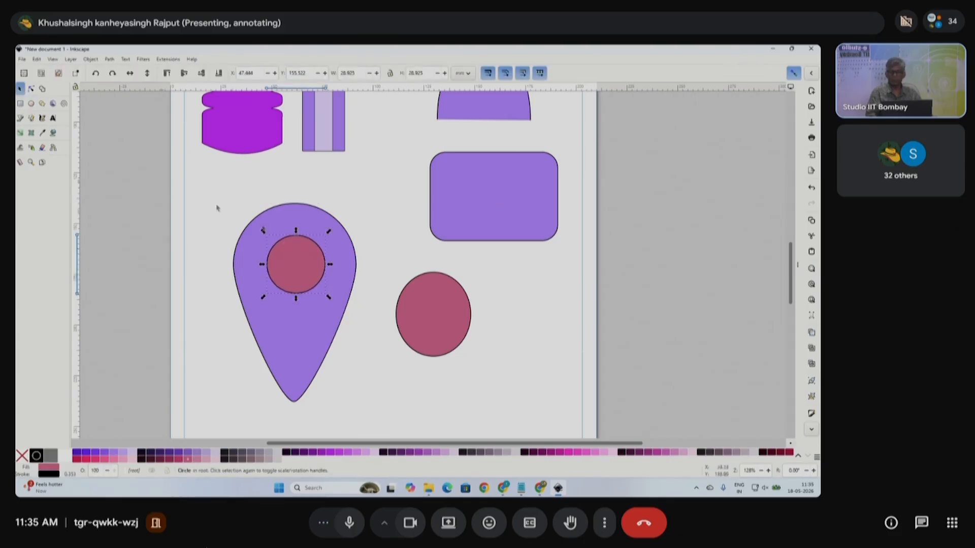
click(65, 456)
- Select the teardrop and white circle together and move them left off the page
click(251, 254)
scroll(324, 306, down, 2)
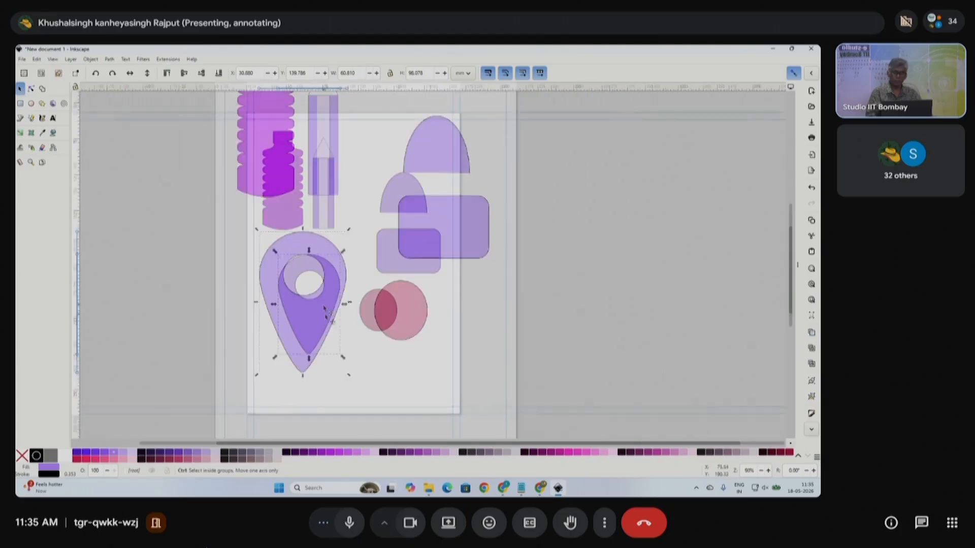
click(359, 363)
drag(355, 377, 258, 237)
drag(298, 278, 252, 333)
scroll(189, 192, up, 2)
- Try repositioning the white circle and teardrop, undoing each move
click(312, 212)
click(236, 211)
key(ctrl+z)
drag(269, 175, 269, 270)
key(ctrl+z)
click(229, 199)
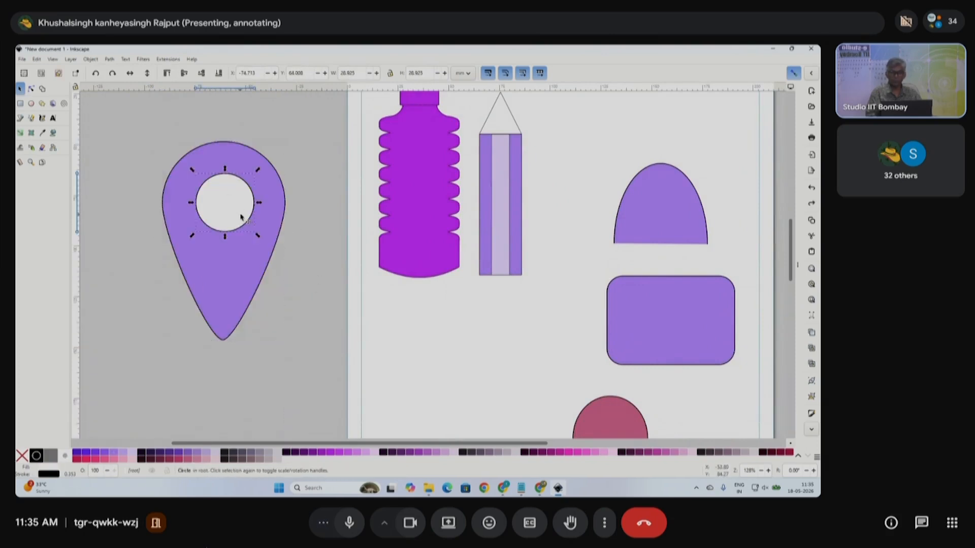
shift+click(261, 209)
drag(238, 223, 263, 301)
key(ctrl+z)
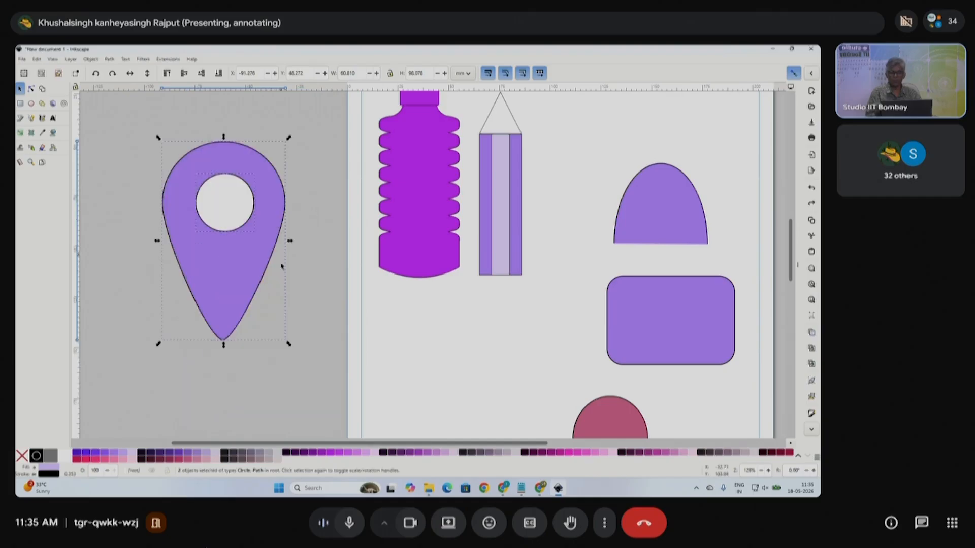
- Select the white circle and teardrop and apply Path > Difference to cut the hole
click(314, 183)
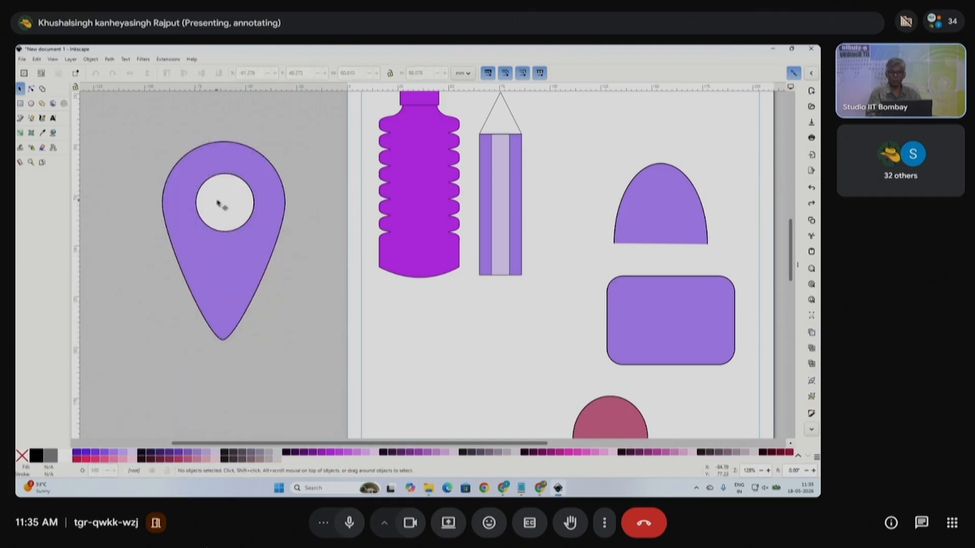
click(221, 203)
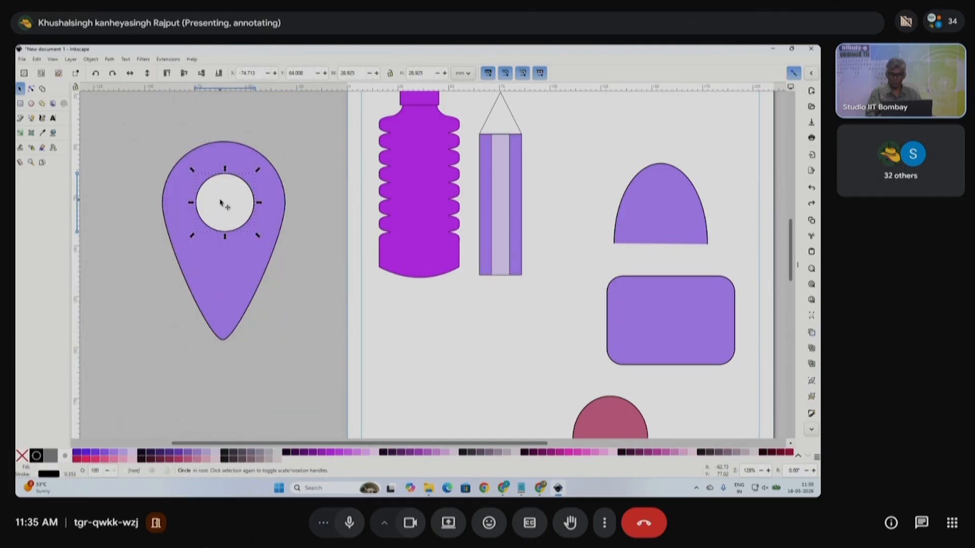
key(shift)
shift+click(246, 154)
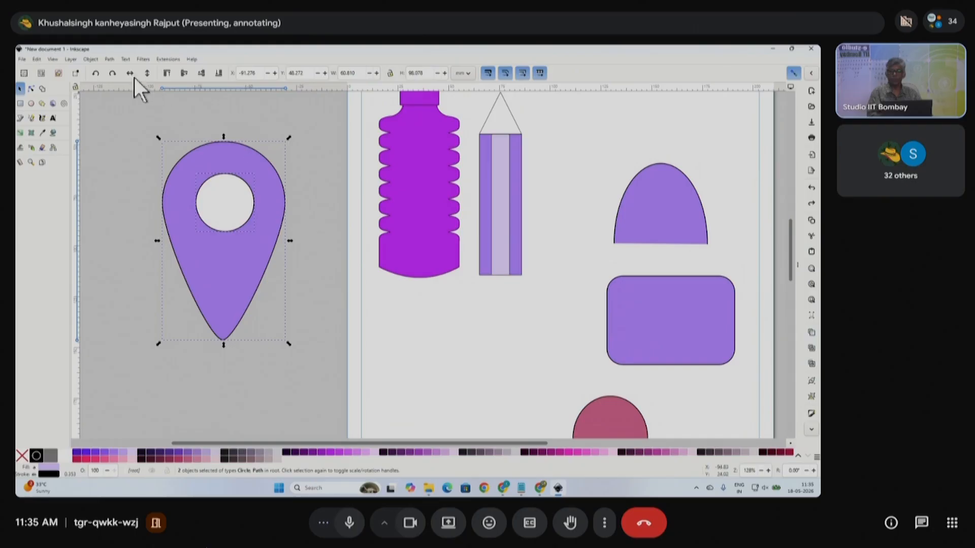
click(109, 60)
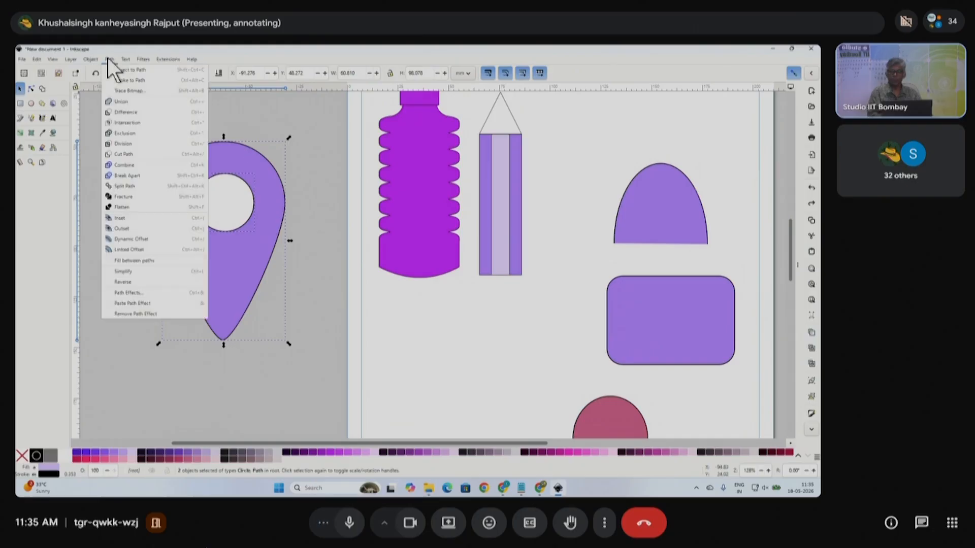
click(124, 114)
click(236, 209)
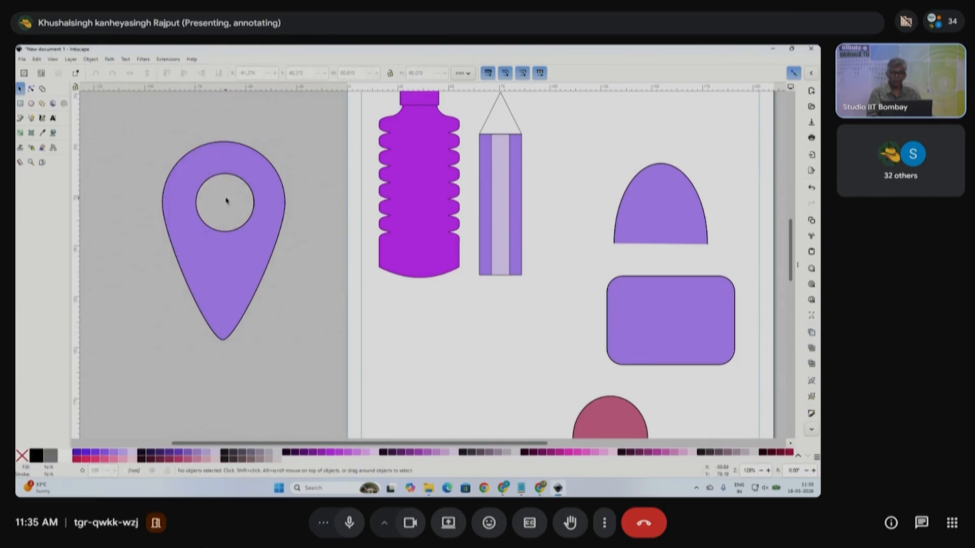
- Move the map pin onto the page, fill it medium purple and remove its outline
click(275, 211)
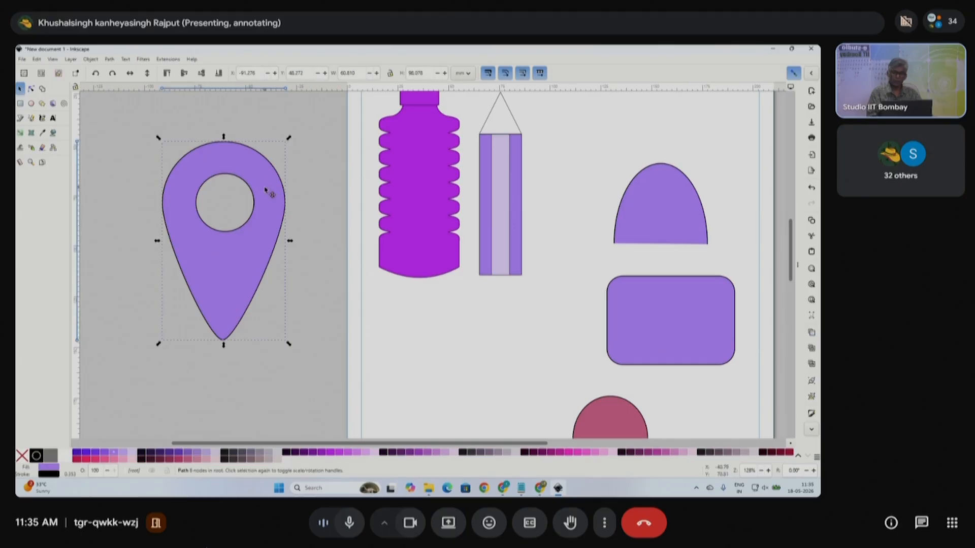
drag(265, 189, 488, 349)
scroll(487, 346, down, 5)
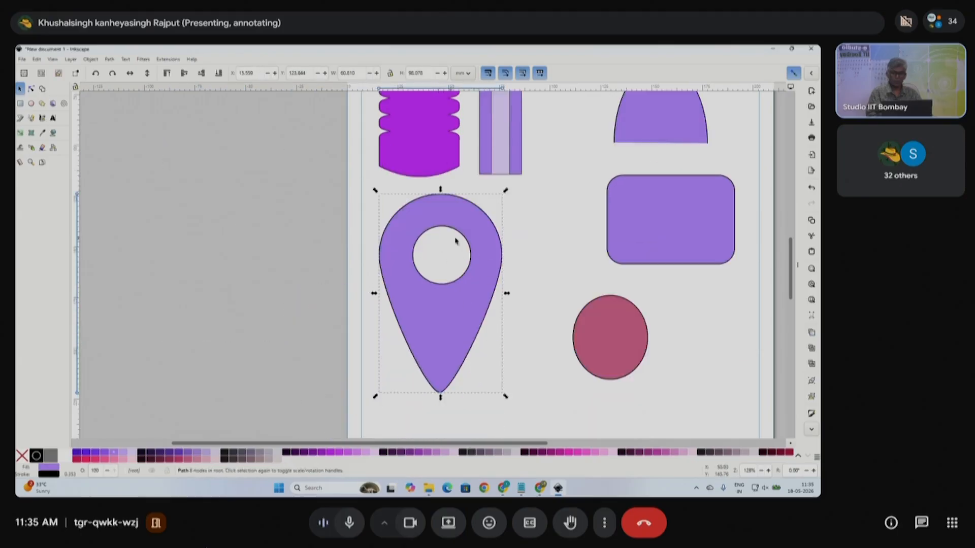
drag(480, 267, 325, 261)
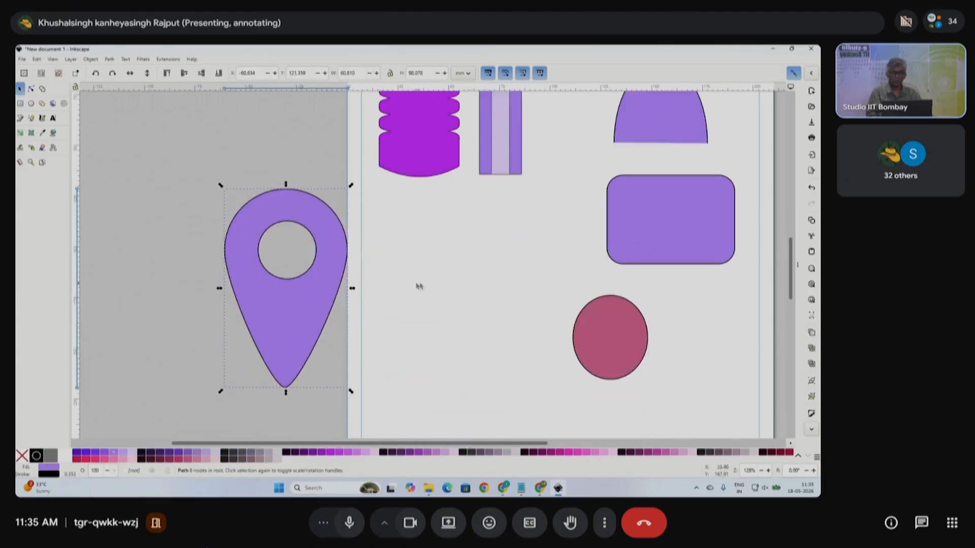
drag(334, 321, 449, 333)
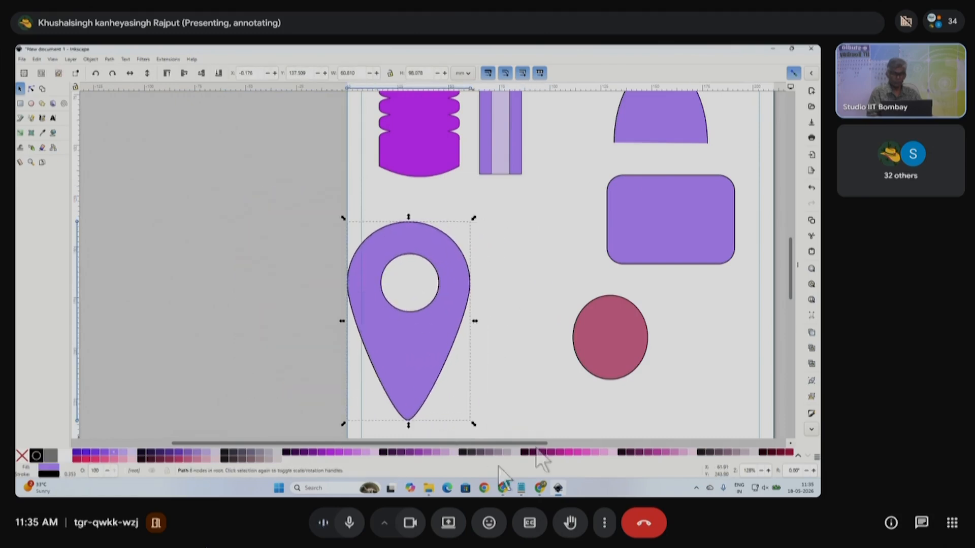
click(543, 458)
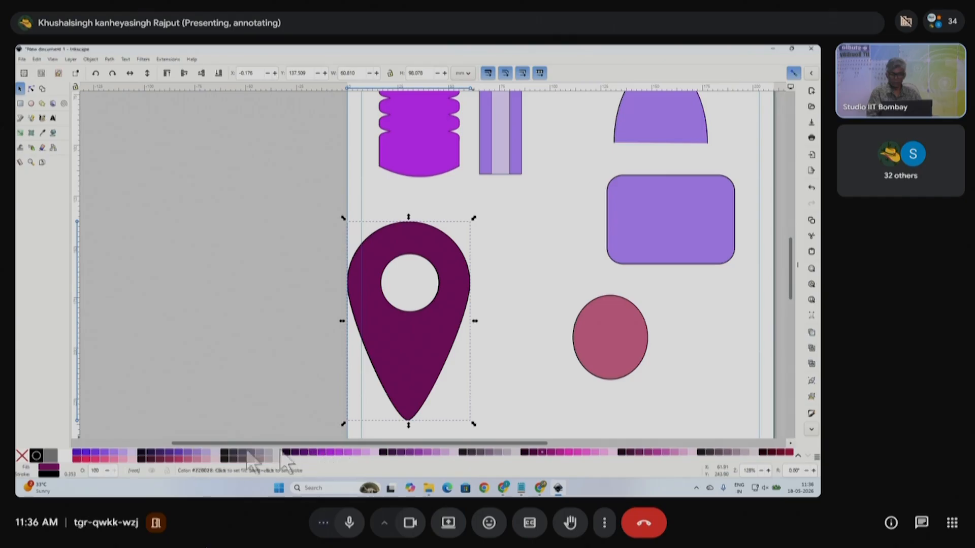
click(198, 454)
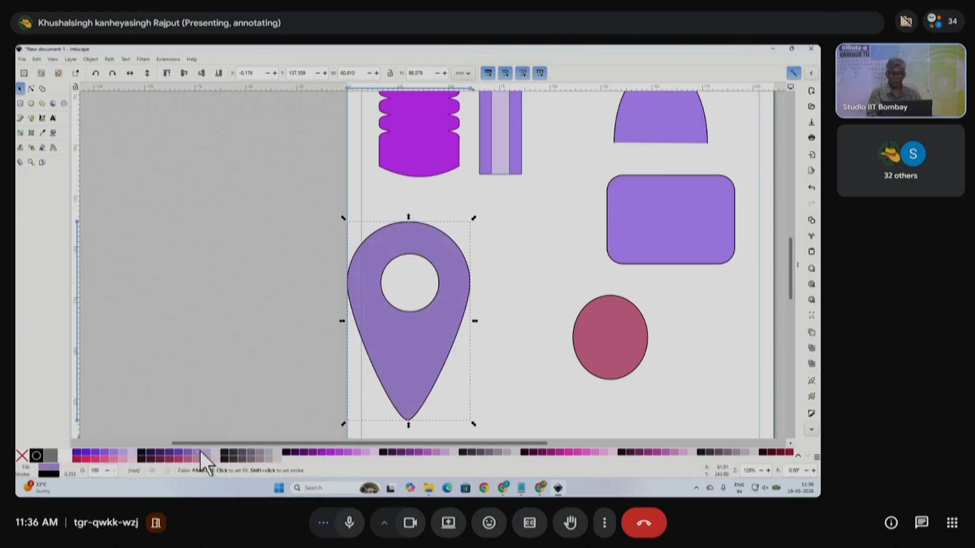
shift+click(22, 456)
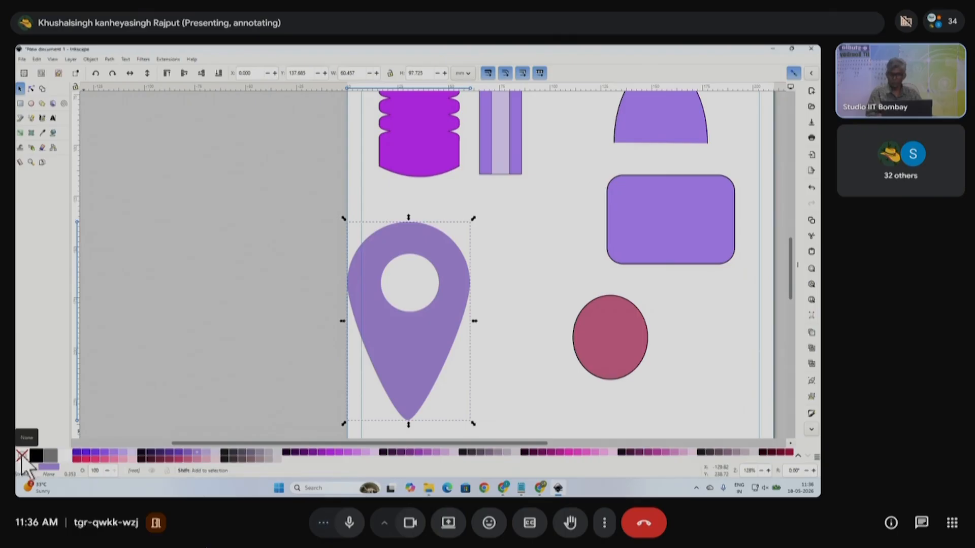
- Reposition the red circle and enlarge it
click(611, 350)
drag(611, 350, 550, 325)
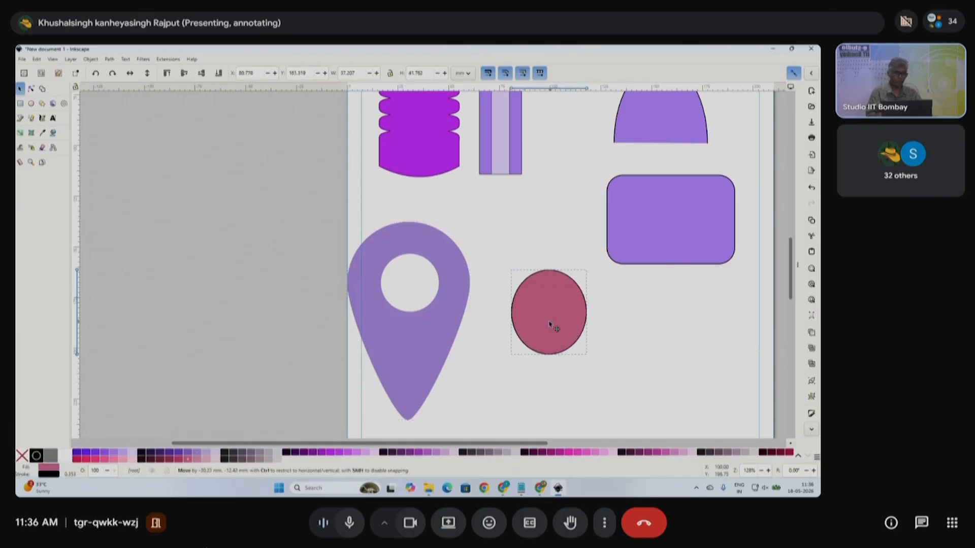
drag(589, 357, 612, 382)
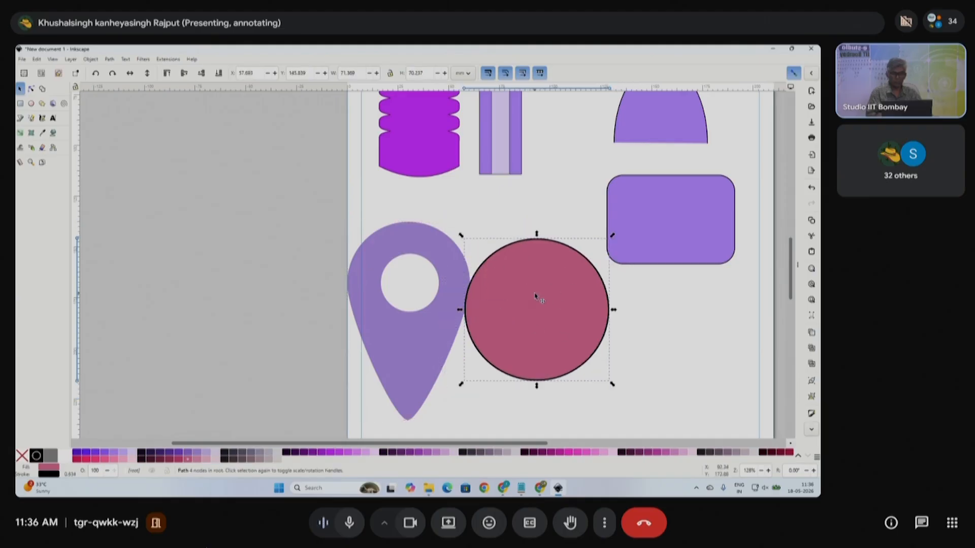
drag(575, 325, 604, 343)
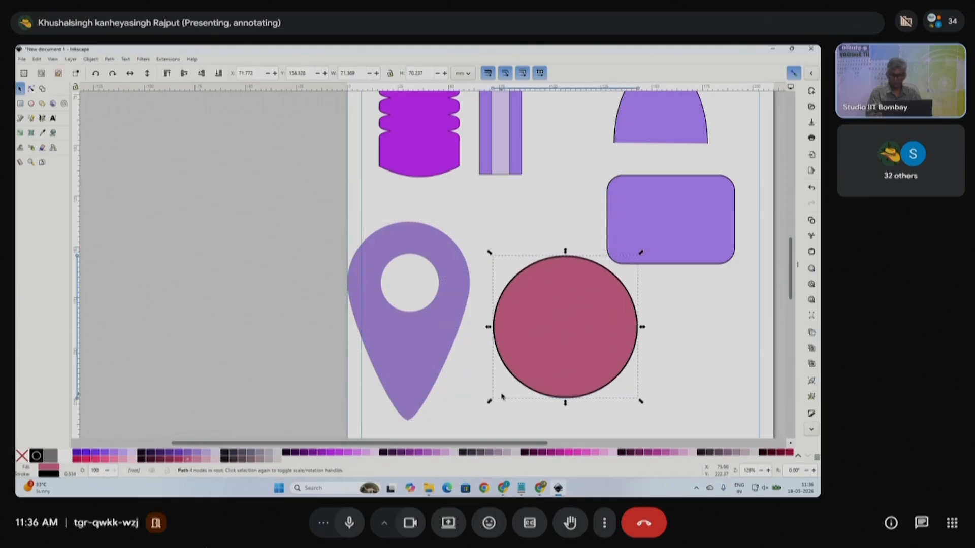
- Give the red circle a yellow-green outline, then nudge the pin and circle down-right
shift+click(21, 456)
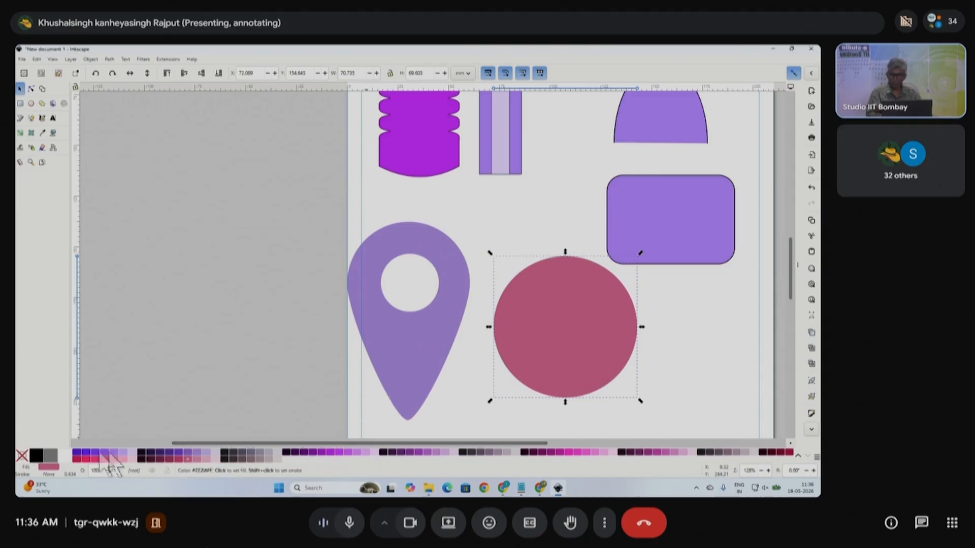
shift+click(38, 453)
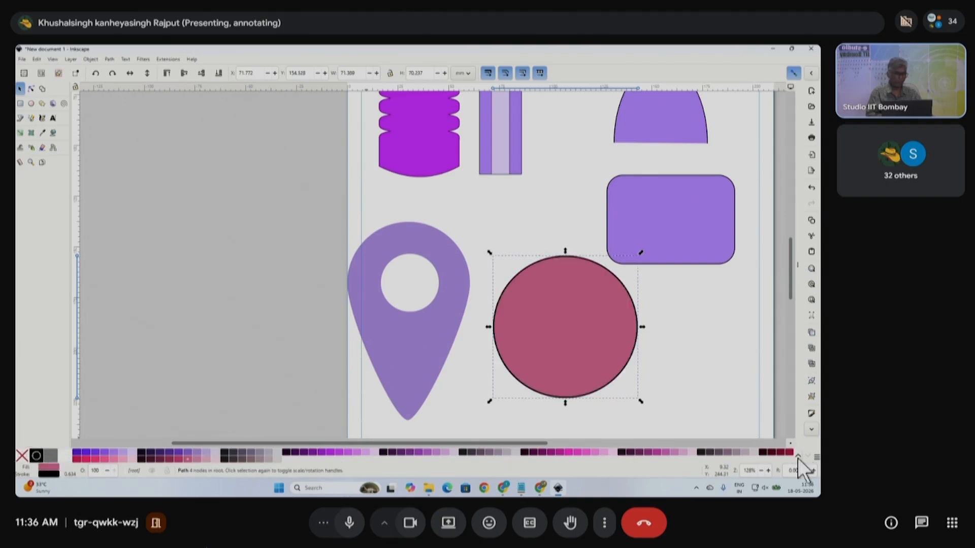
scroll(798, 460, down, 2)
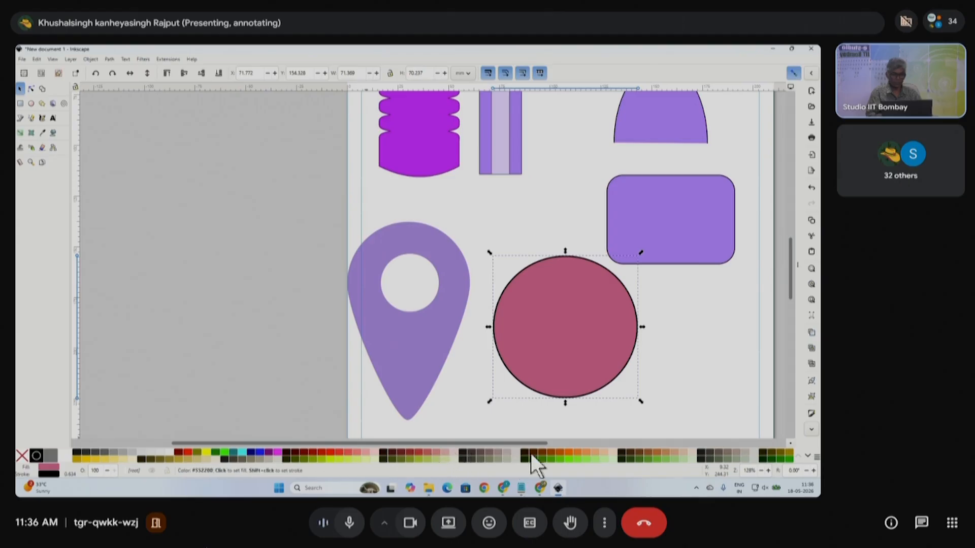
shift+click(567, 451)
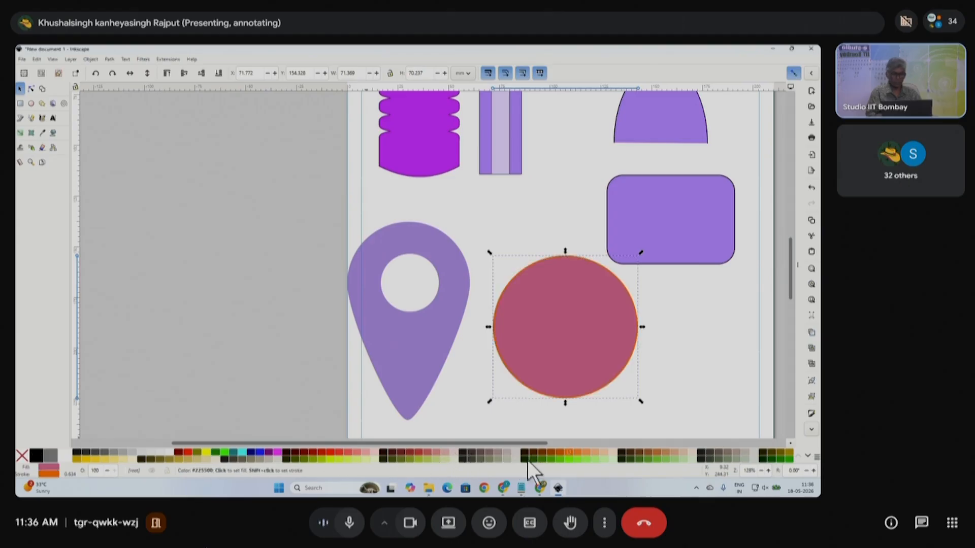
shift+click(419, 459)
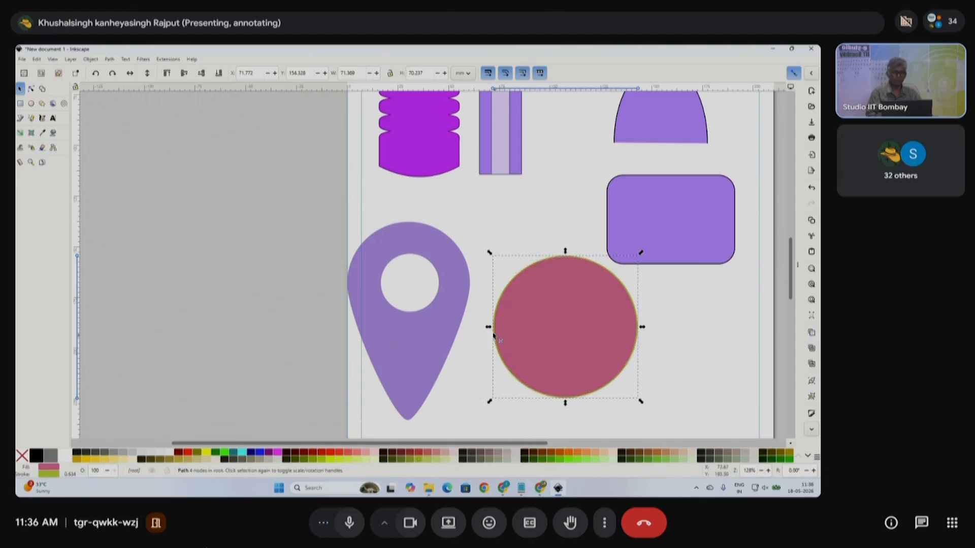
scroll(442, 315, down, 2)
drag(437, 341, 450, 363)
click(513, 332)
drag(512, 332, 546, 350)
- Move the map pin and red circle off the page to the left, and the rounded rectangle and dome to the right
click(454, 357)
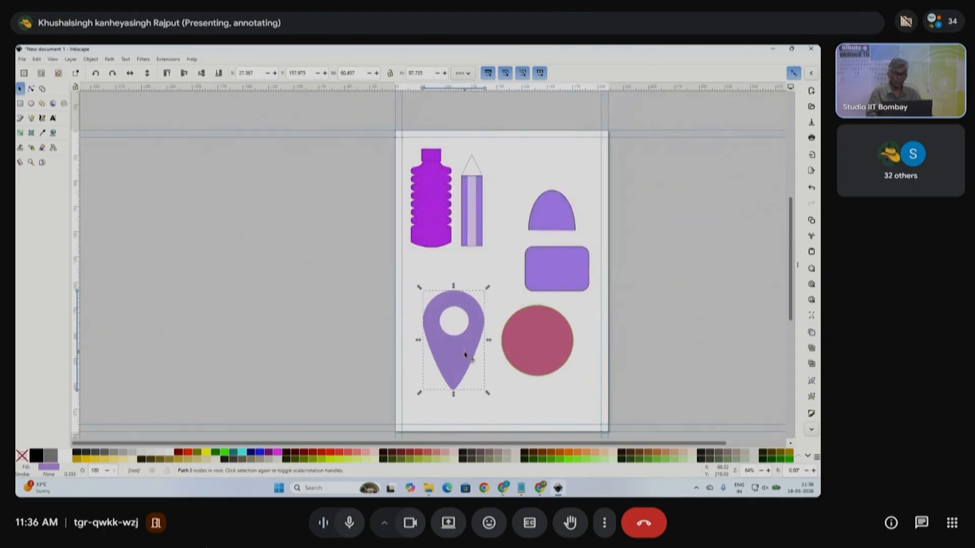
scroll(457, 368, up, 2)
scroll(413, 353, down, 1)
click(475, 340)
drag(475, 339, 270, 254)
click(352, 330)
drag(352, 331, 197, 250)
drag(498, 220, 640, 153)
drag(493, 151, 647, 220)
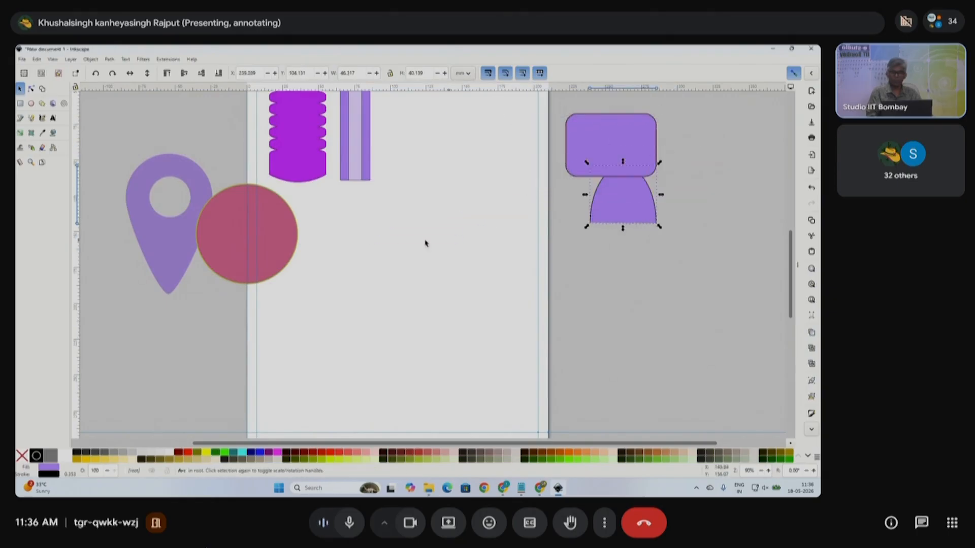
- Draw a small purple circle mid-page below the pencil, making it a whole ellipse
click(31, 104)
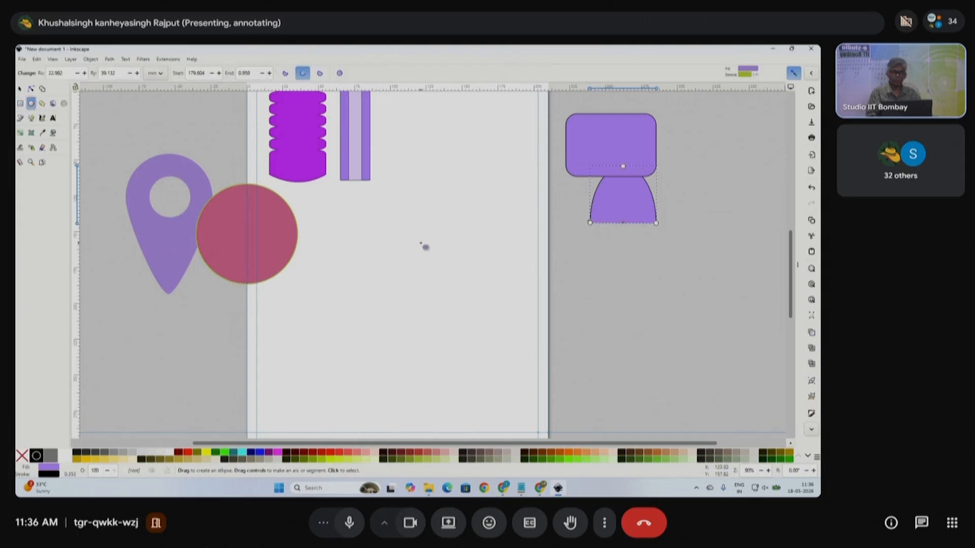
drag(422, 233, 439, 254)
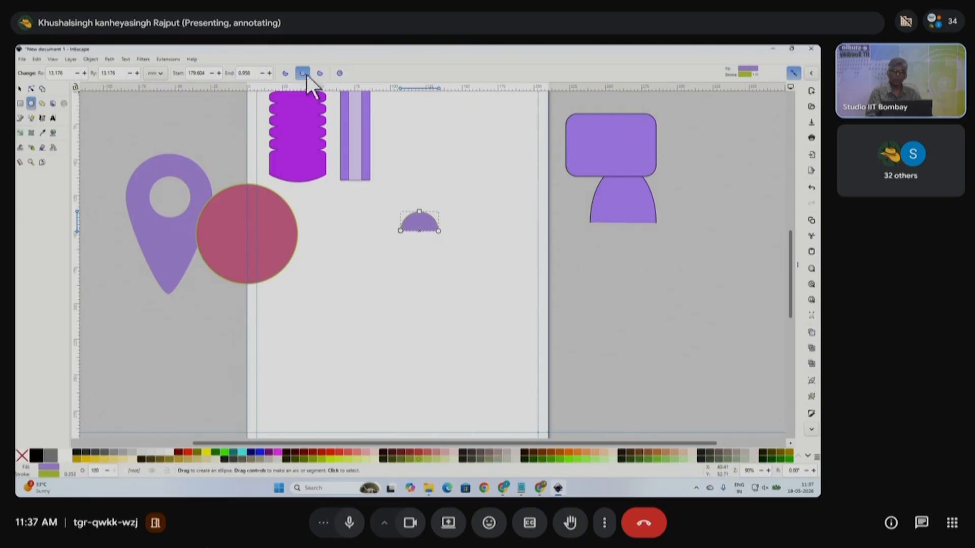
click(341, 73)
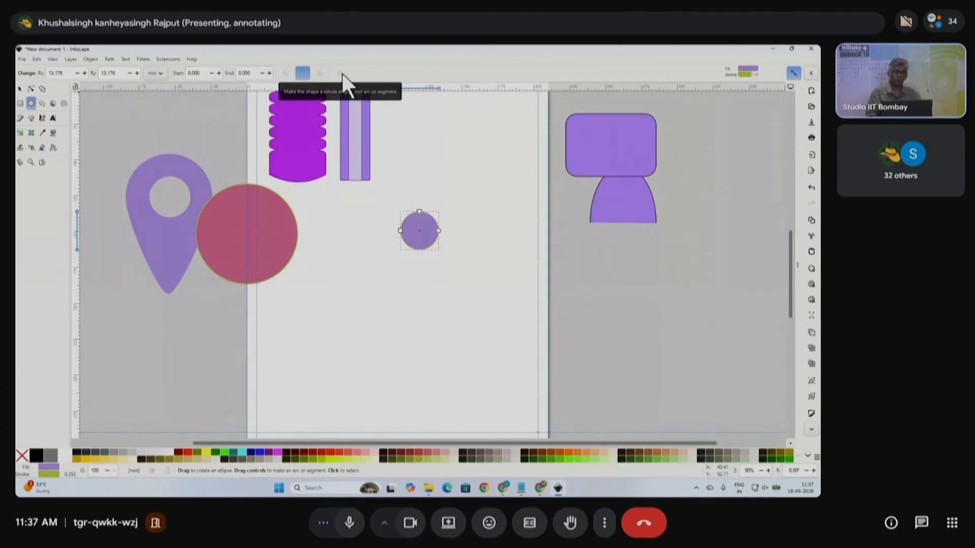
- Enlarge the purple circle and draw a rounded rectangle below it
click(20, 88)
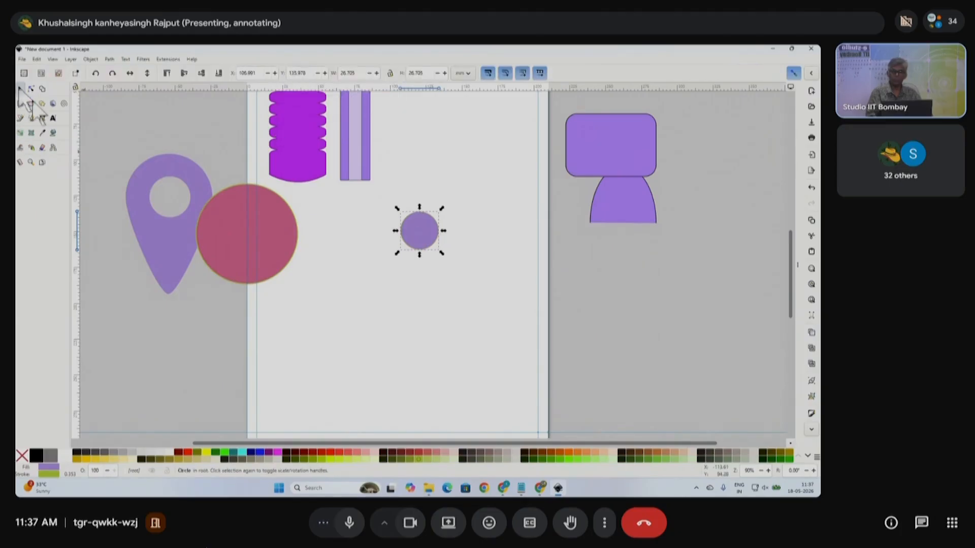
drag(443, 257, 455, 270)
click(543, 186)
click(20, 104)
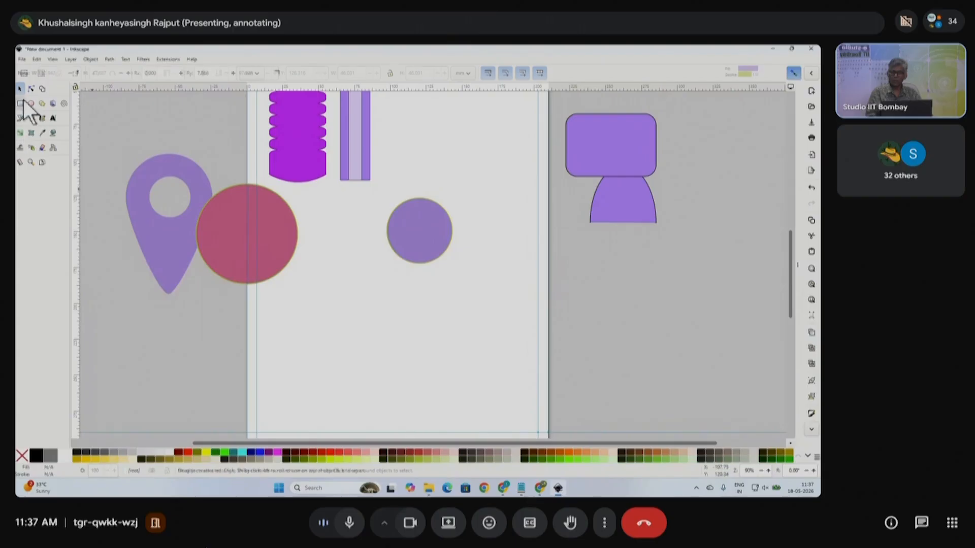
drag(352, 240, 442, 331)
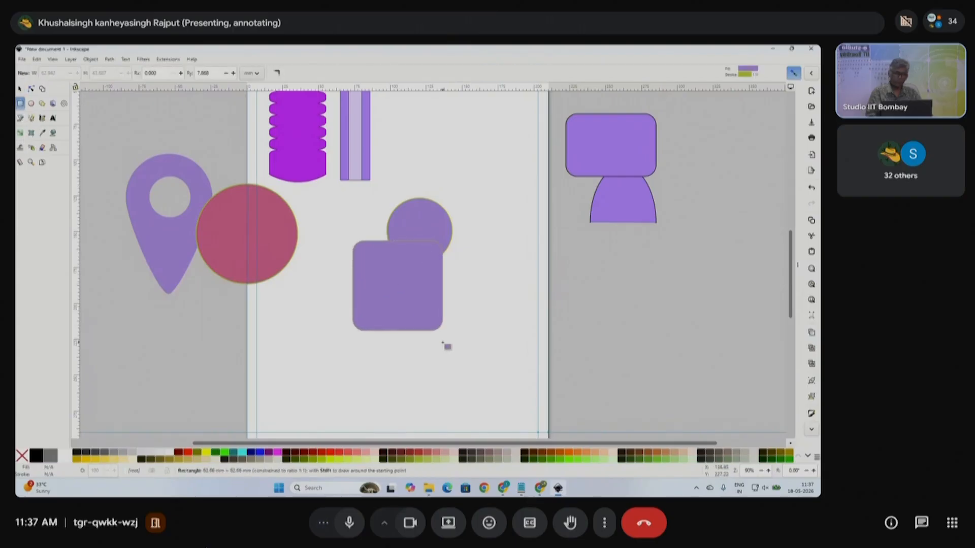
click(19, 89)
drag(403, 305, 426, 335)
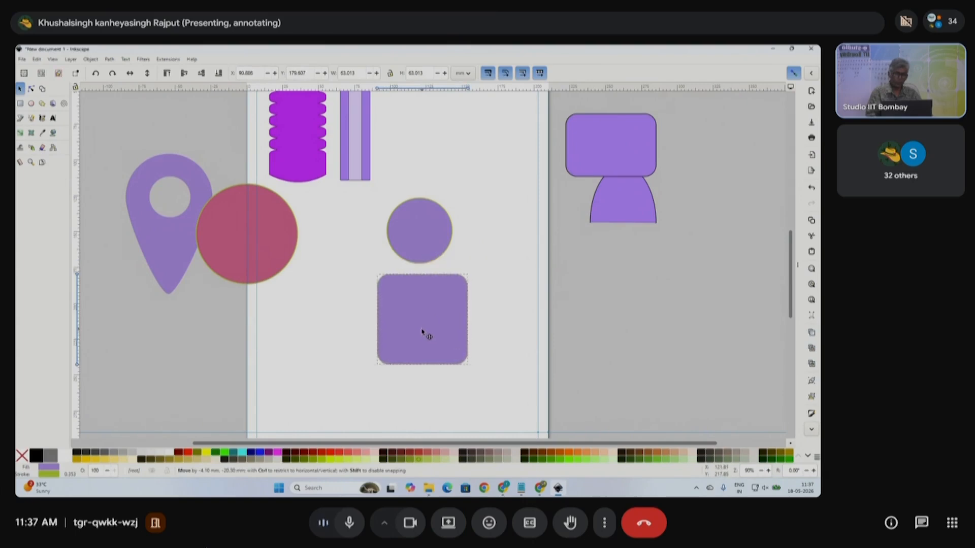
- Adjust the rectangle's position so it sits just below the circle
scroll(437, 307, up, 2)
scroll(481, 300, down, 2)
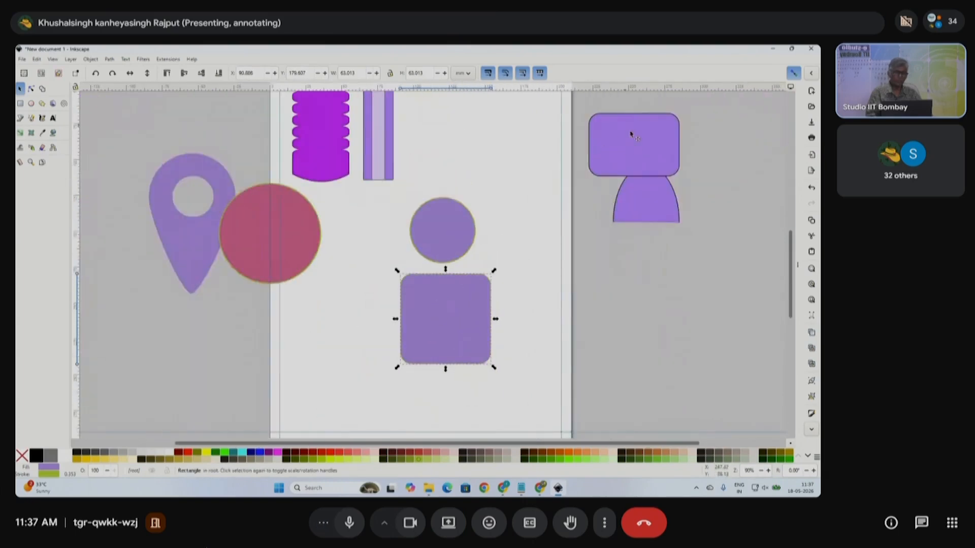
scroll(490, 287, left, 2)
drag(490, 335, 487, 323)
click(489, 239)
scroll(463, 334, right, 2)
click(463, 331)
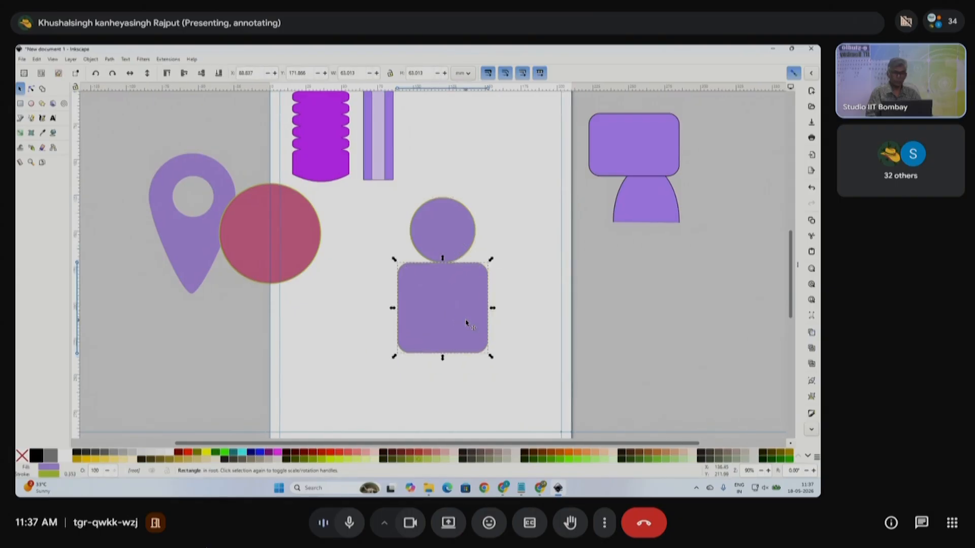
drag(463, 315, 464, 320)
click(518, 311)
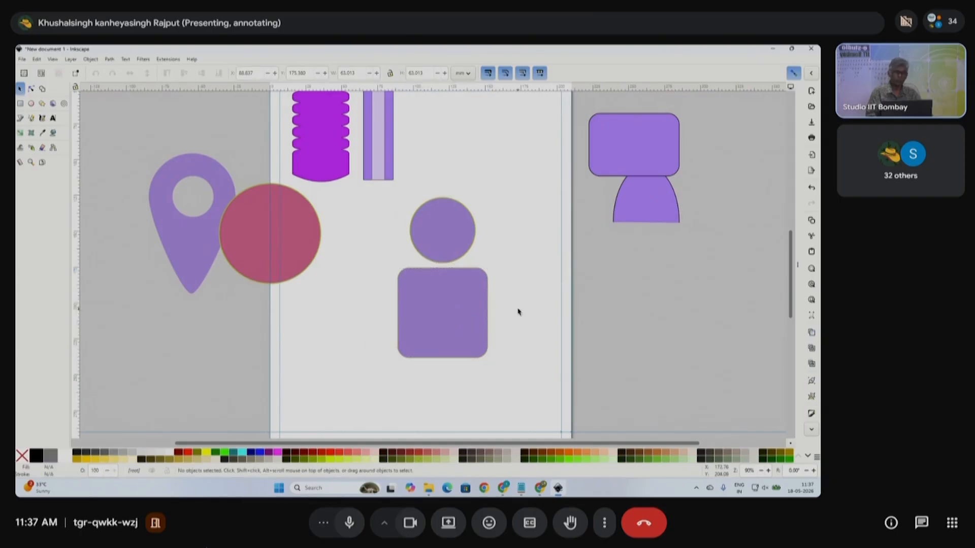
- Round the rectangle's corners more and move the circle down to overlap its top
click(31, 88)
click(485, 285)
mouse_move(487, 279)
mouse_down()
mouse_move(490, 311)
mouse_move(490, 293)
mouse_up()
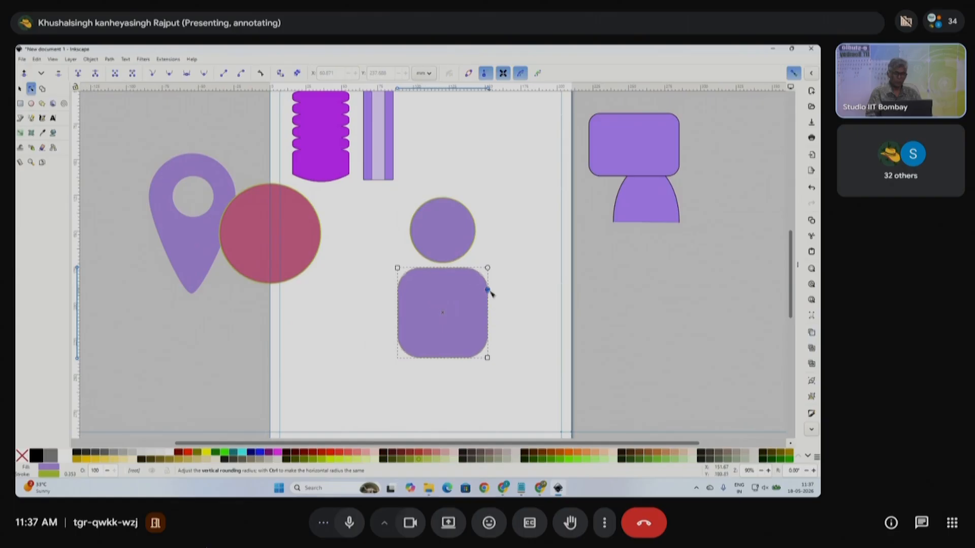
click(19, 89)
click(454, 230)
drag(451, 227, 455, 252)
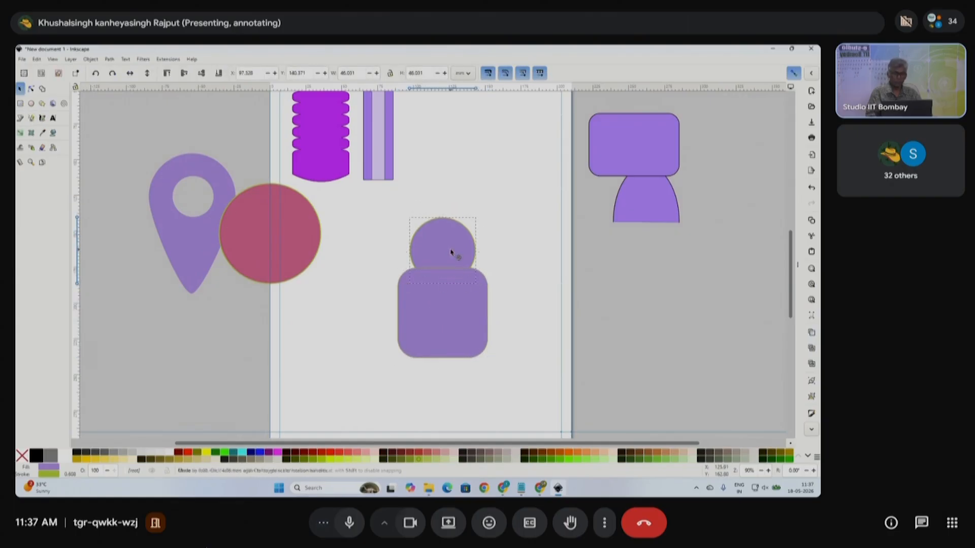
click(496, 288)
- Fill the rounded rectangle with orange, then reselect the purple circle
click(465, 311)
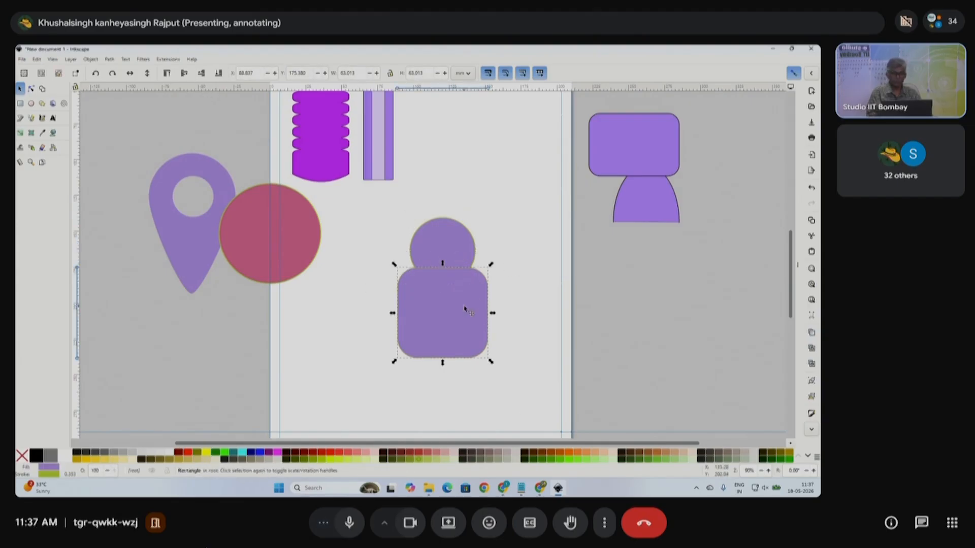
click(571, 458)
click(507, 307)
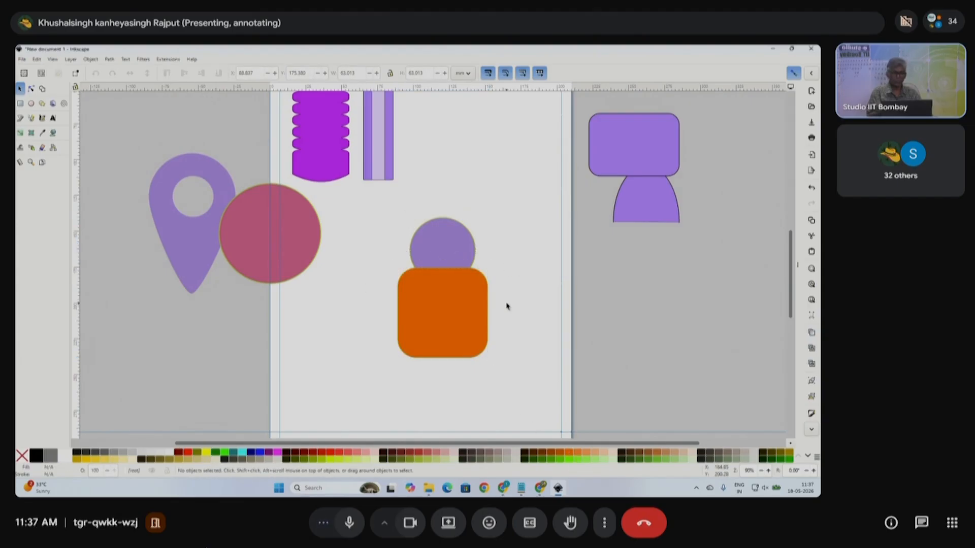
click(445, 249)
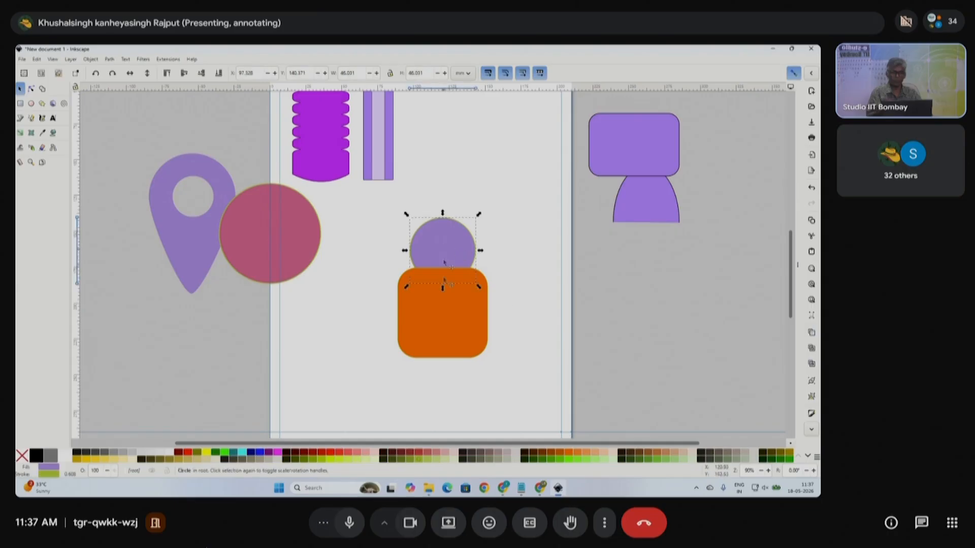
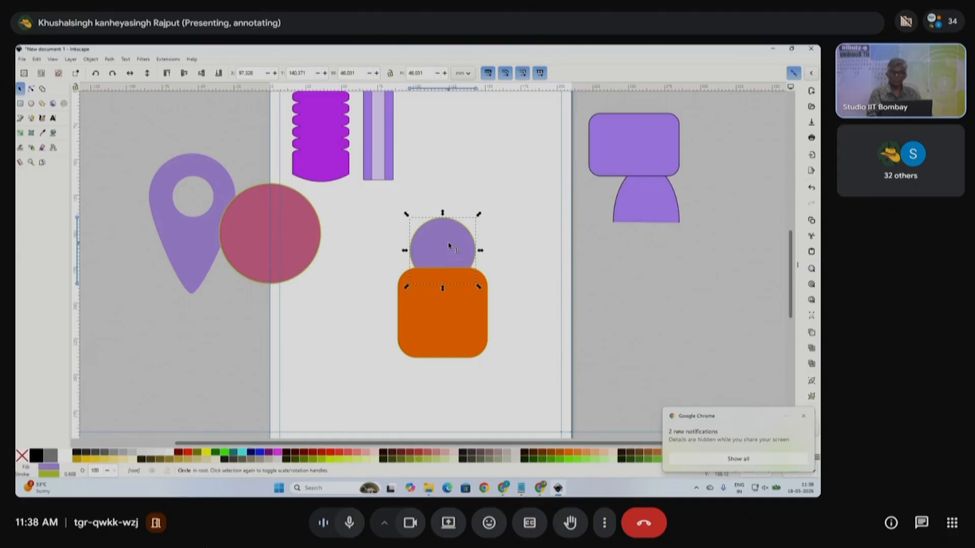
- Raise the purple circle above the orange rounded square and give it a near-white outline
click(169, 75)
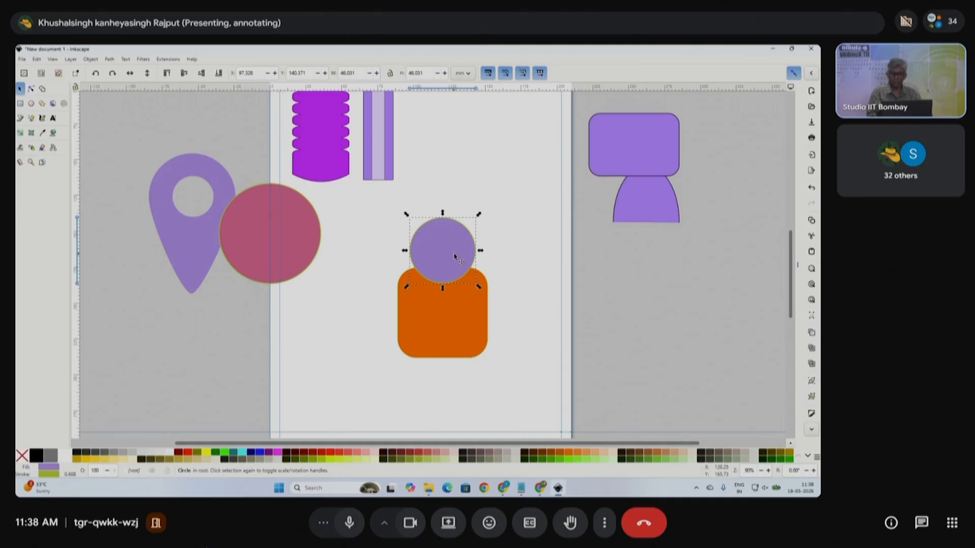
shift+click(171, 453)
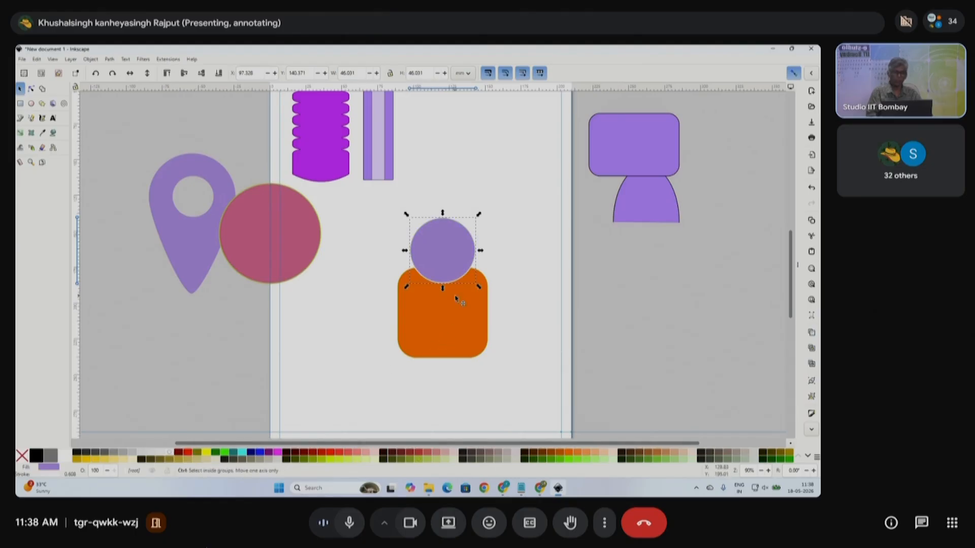
scroll(461, 291, up, 1)
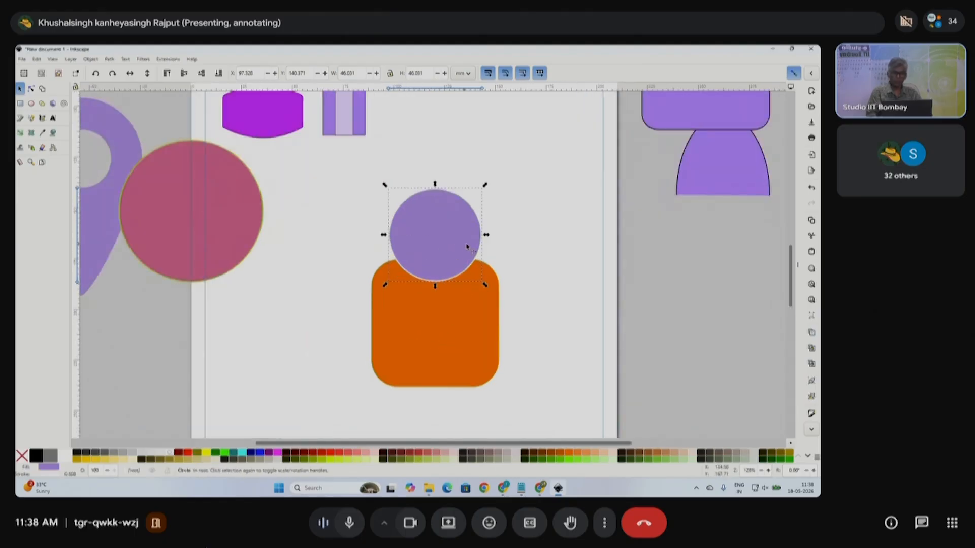
key(ctrl+shift+a)
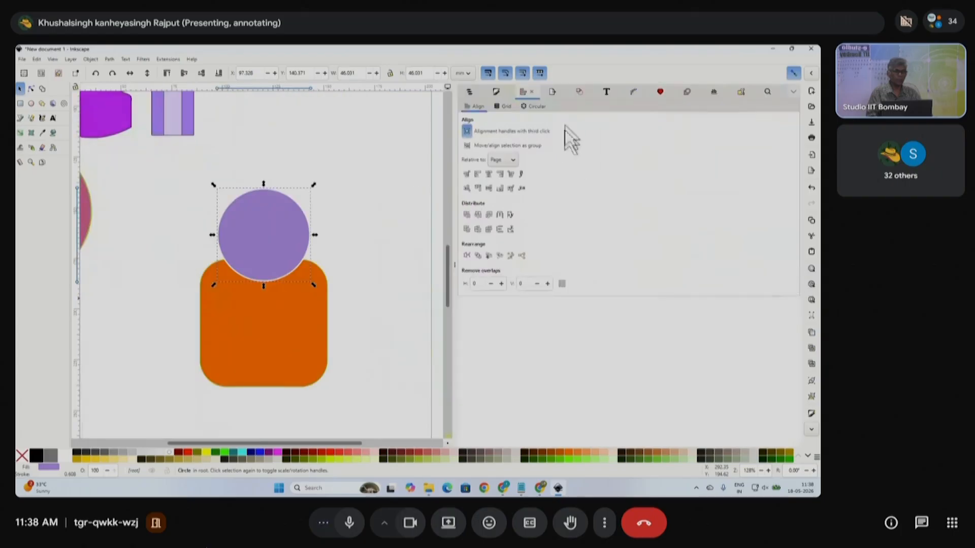
- Set the circle's outline width to 5
click(496, 92)
double_click(493, 123)
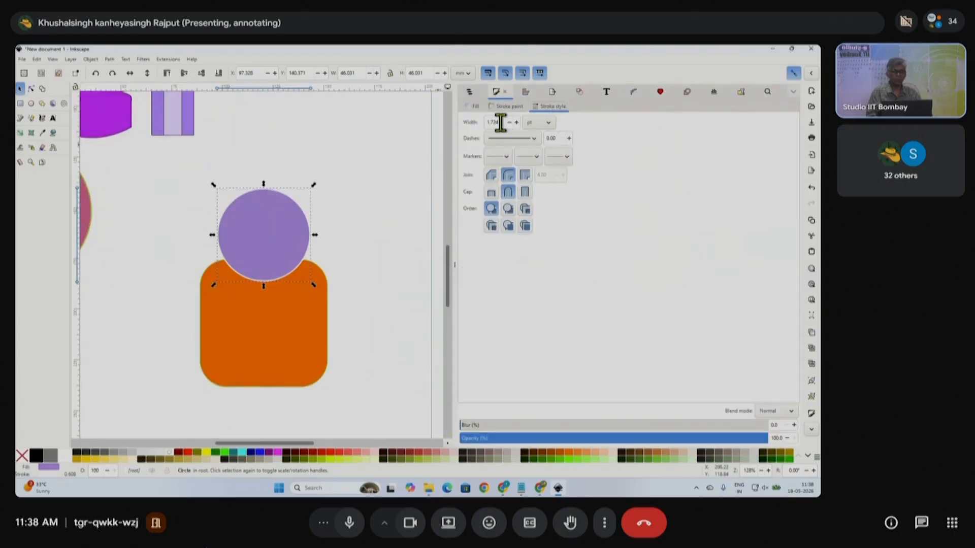
key(Return)
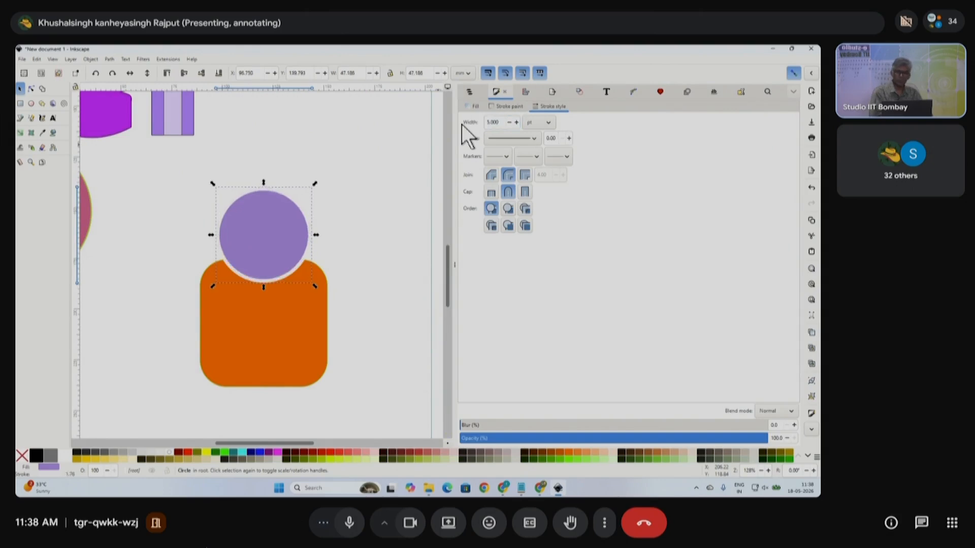
click(395, 270)
scroll(309, 328, down, 1)
- Make the rounded rectangle black in fill and outline, fill the circle black and shrink it slightly
click(306, 356)
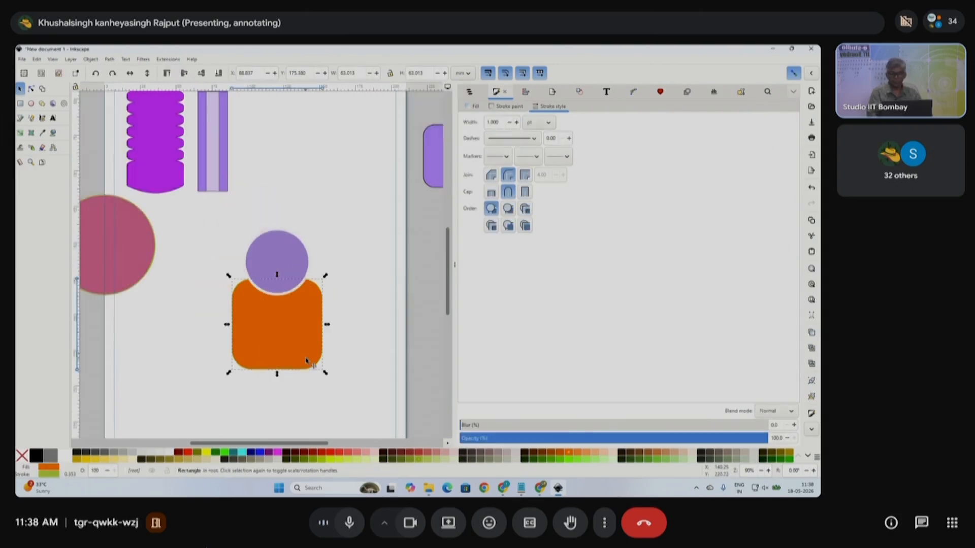
shift+click(76, 452)
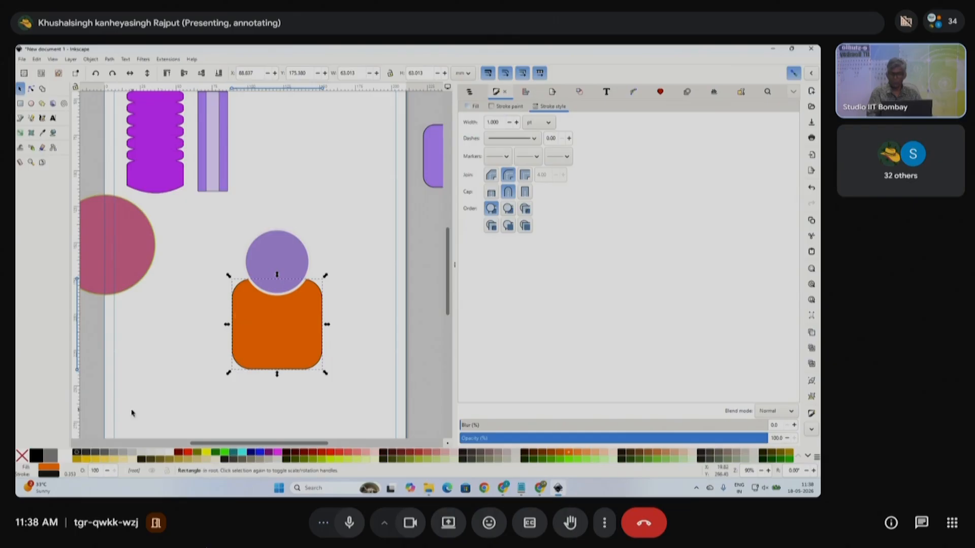
click(83, 451)
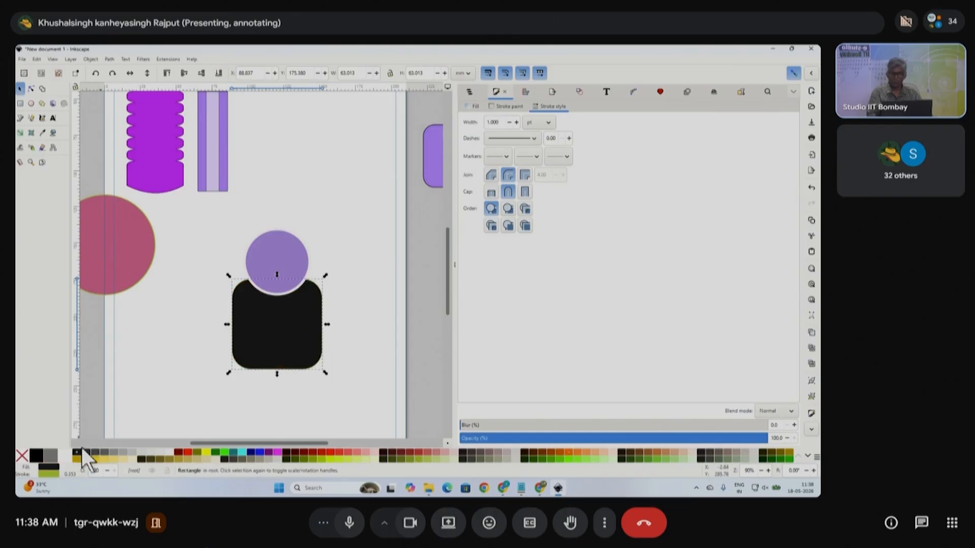
click(304, 251)
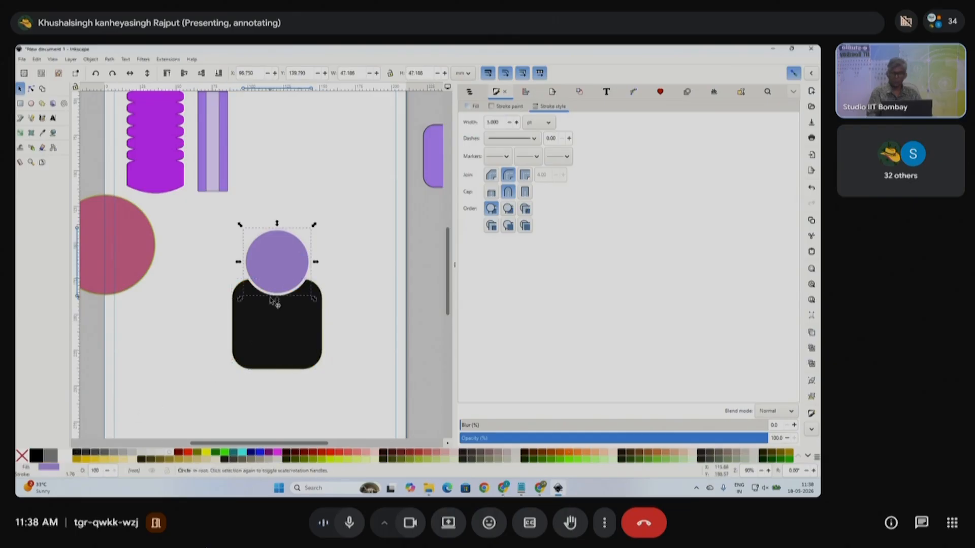
click(77, 452)
drag(321, 300, 317, 303)
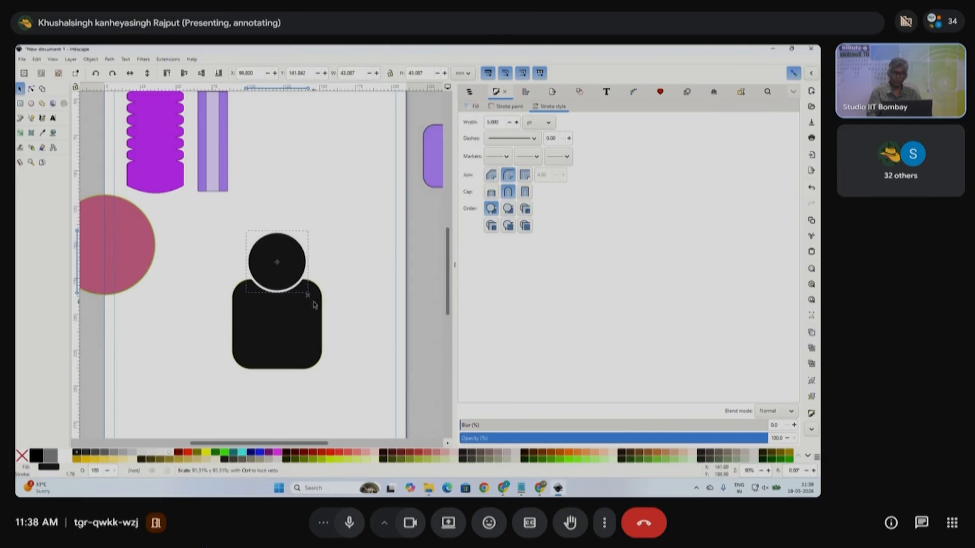
- Group the black circle and rectangle into a person icon and move it up and right
click(348, 314)
scroll(348, 314, down, 1)
drag(348, 374, 256, 247)
key(ctrl+g)
drag(306, 326, 332, 235)
- Place the location pin below the icon in olive and move the pink circle off-page
drag(126, 274, 348, 334)
click(196, 451)
drag(190, 288, 441, 171)
- In a new Chrome tab, search Google for 'icons for office'
click(547, 490)
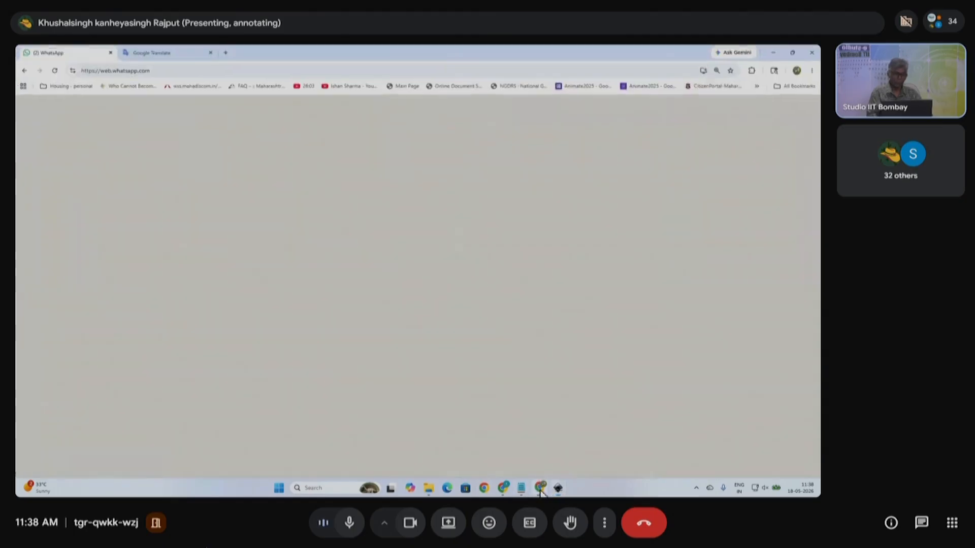
click(227, 53)
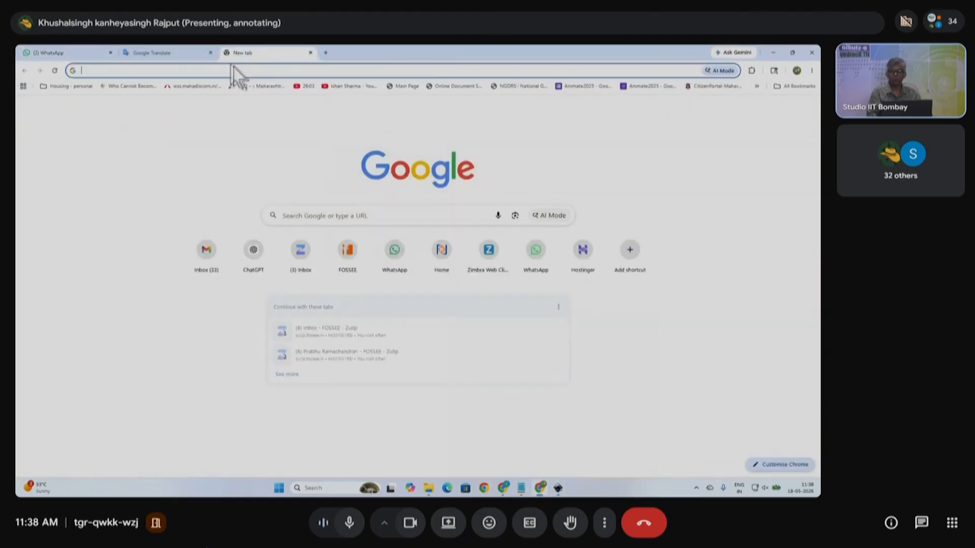
click(344, 213)
text(icons for)
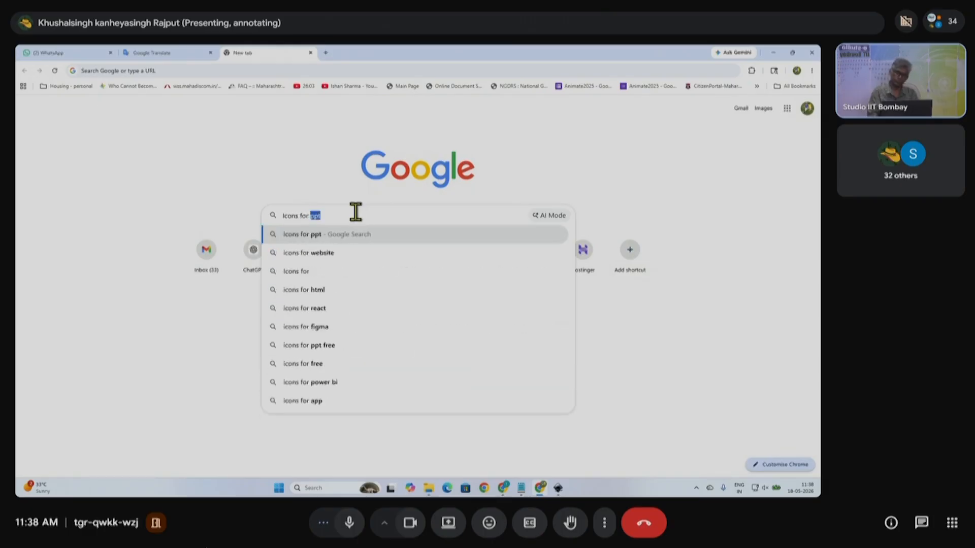
text( office)
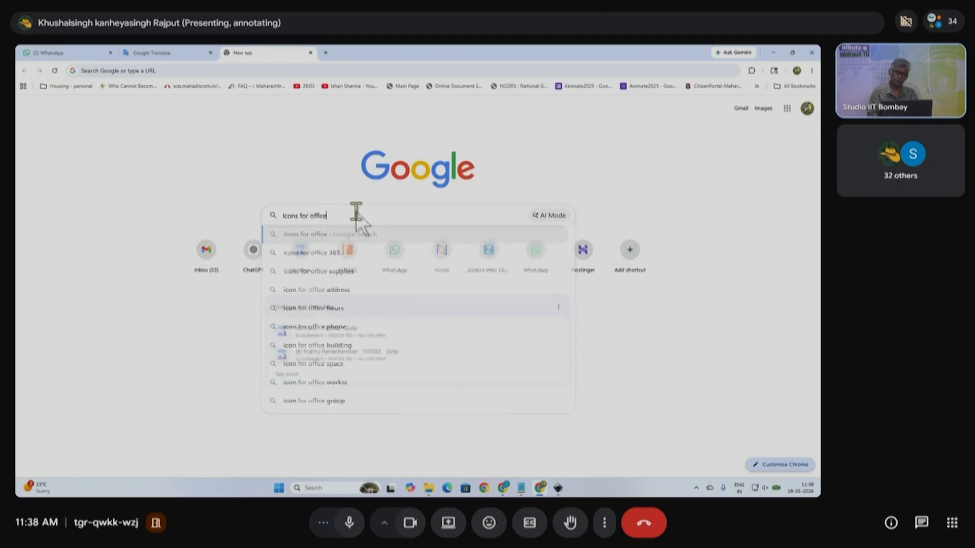
key(Return)
- Copy the iStock office icon grid image and paste it into Inkscape
scroll(377, 332, down, 2)
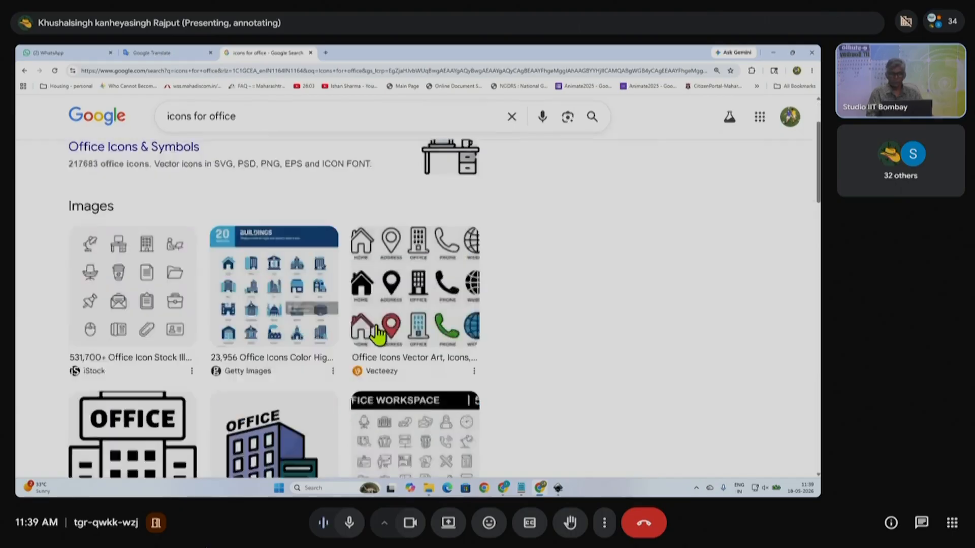
scroll(377, 333, down, 2)
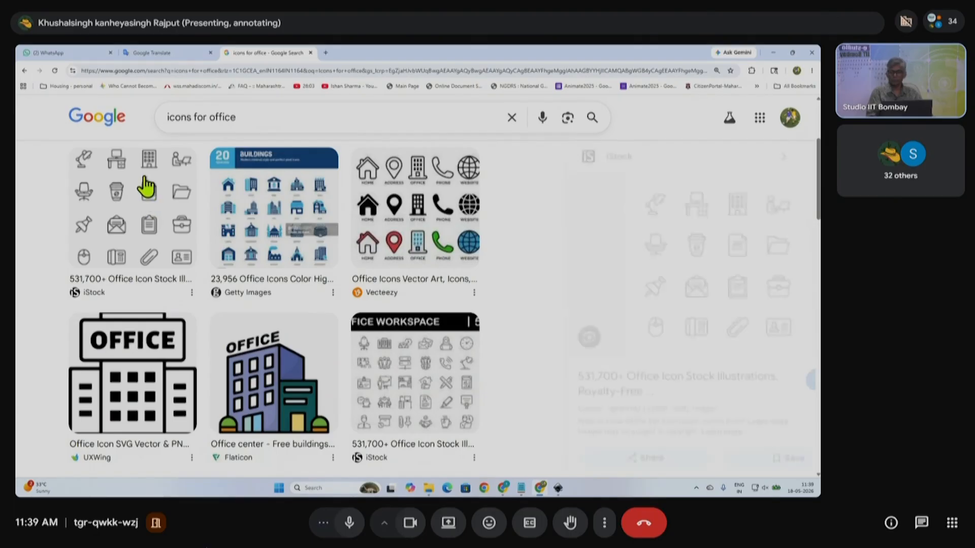
click(146, 186)
right_click(626, 238)
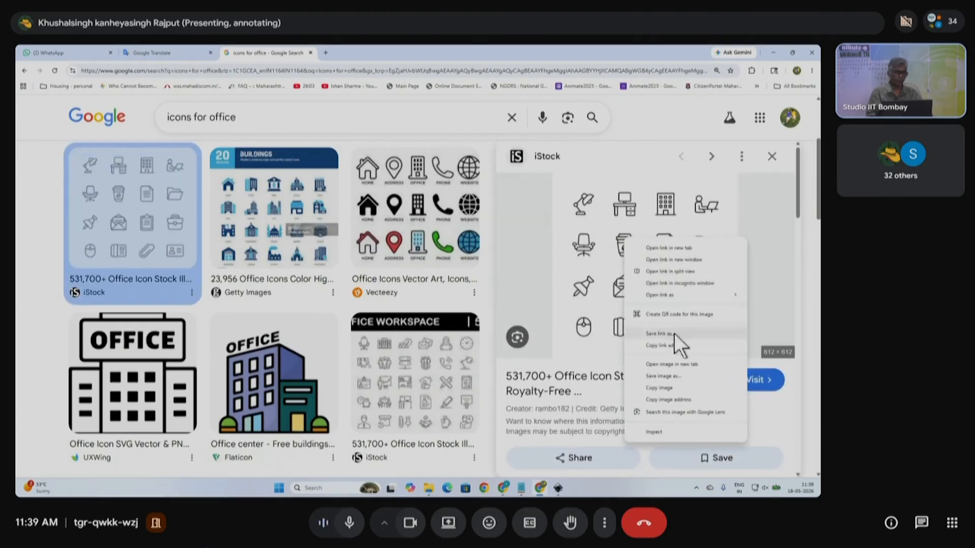
click(660, 387)
key(alt+Tab)
key(ctrl+v)
- Move the pasted office icon grid image left of the page, to X -154.925, Y 99.785
scroll(312, 328, left, 3)
scroll(311, 327, up, 3)
scroll(320, 305, down, 3)
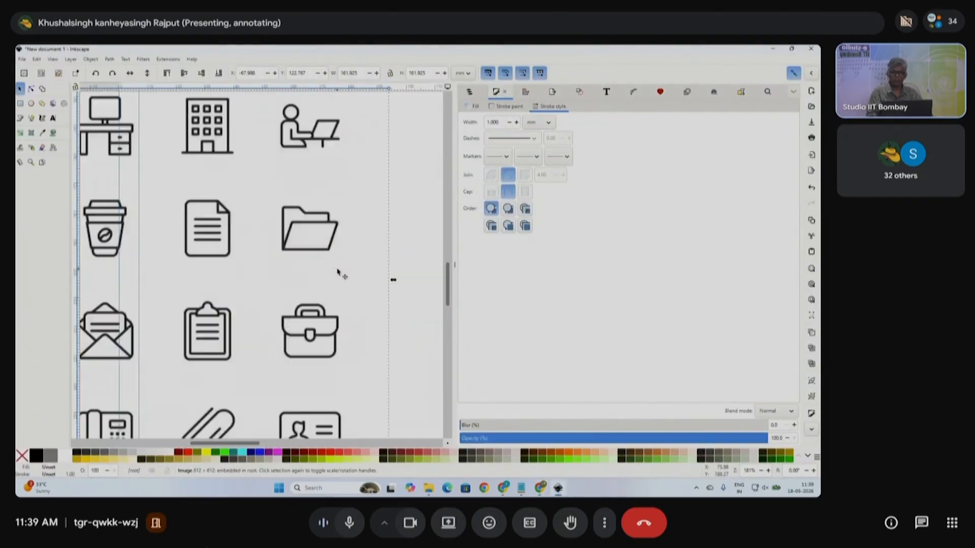
scroll(337, 284, down, 2)
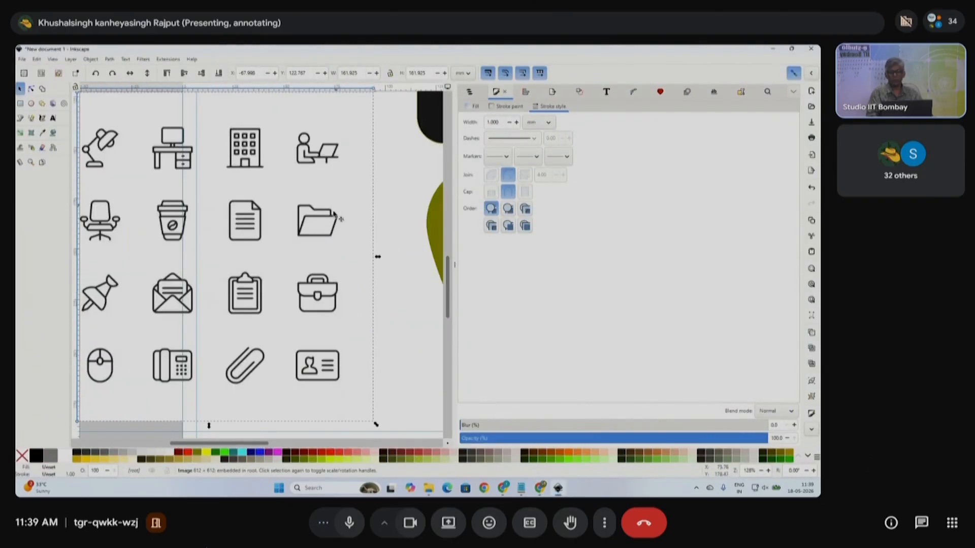
scroll(320, 250, down, 2)
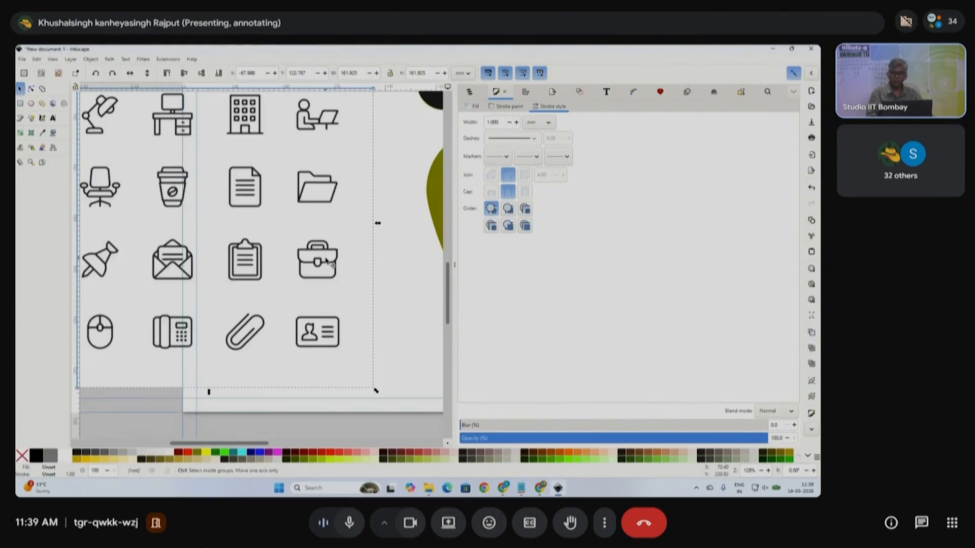
scroll(327, 262, down, 1)
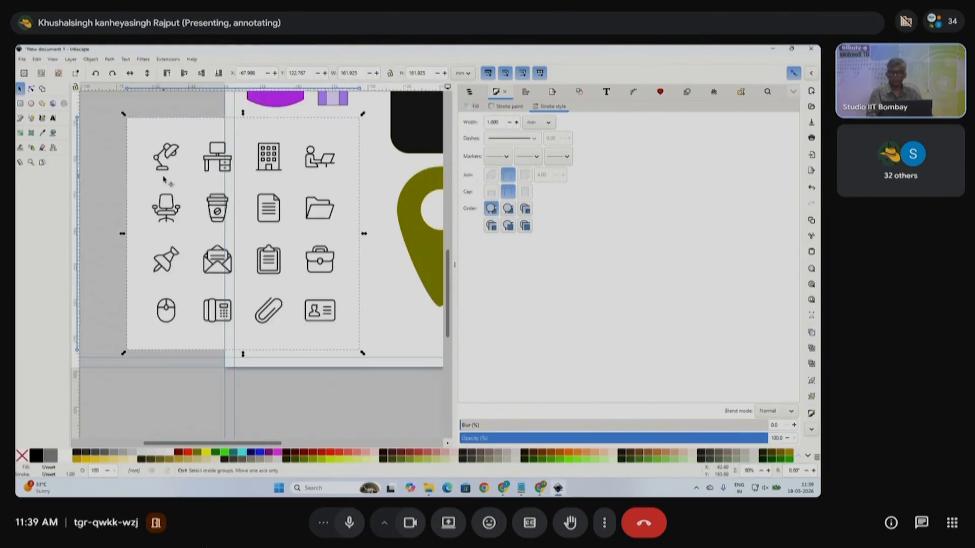
scroll(161, 182, up, 3)
scroll(288, 251, down, 1)
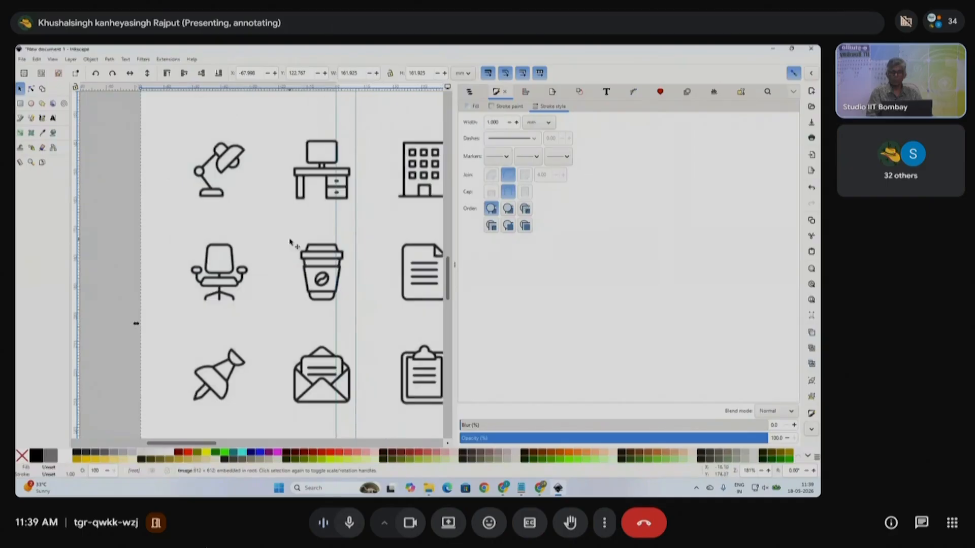
scroll(316, 194, up, 1)
scroll(327, 254, up, 2)
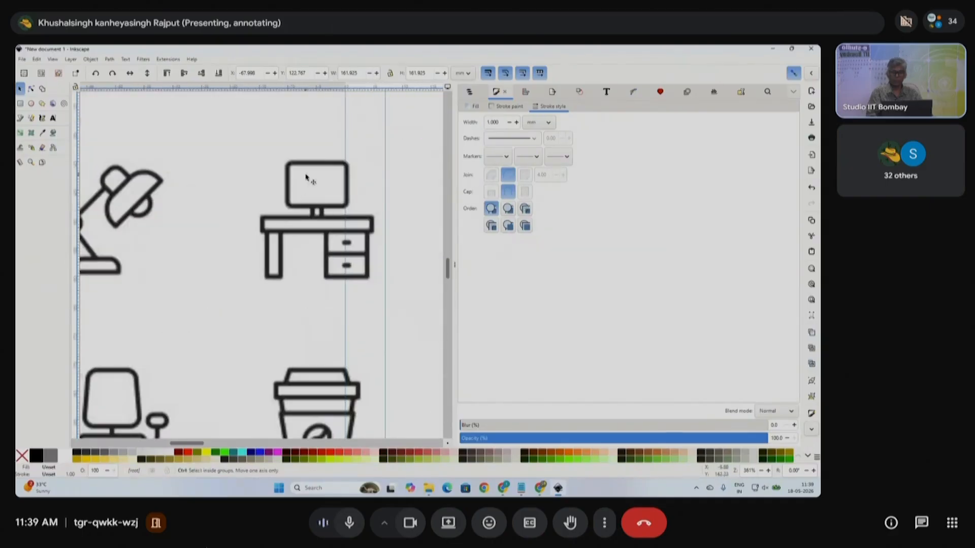
scroll(344, 256, down, 3)
drag(356, 274, 230, 294)
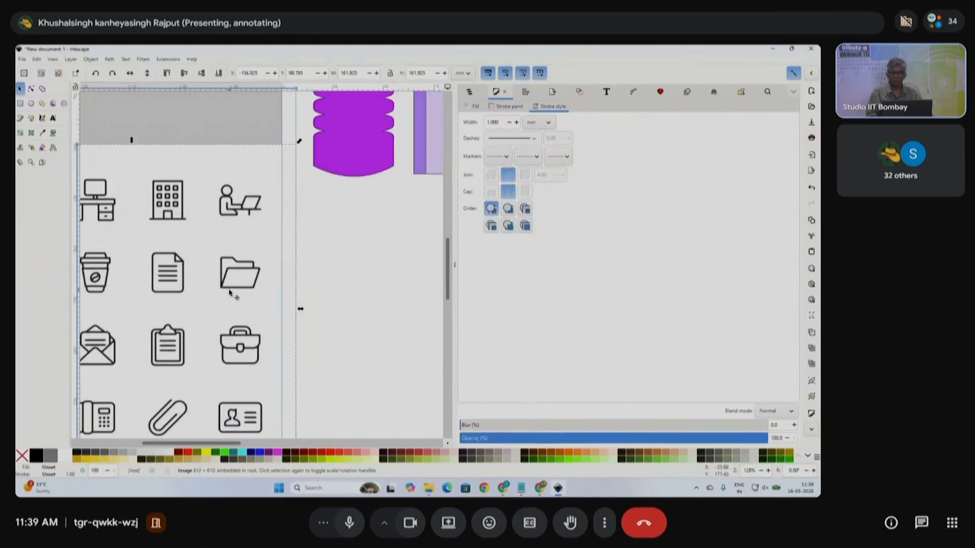
scroll(172, 199, up, 2)
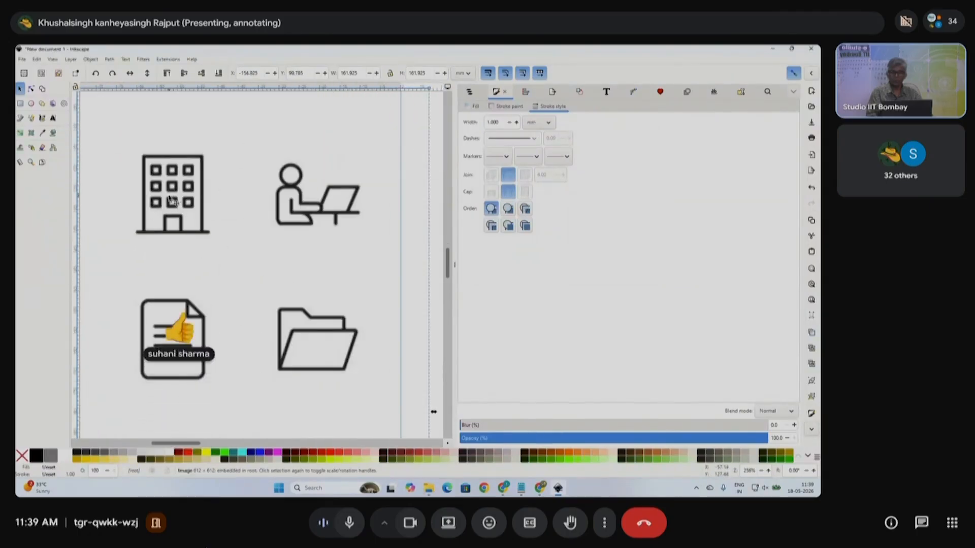
scroll(239, 265, down, 2)
scroll(245, 276, right, 4)
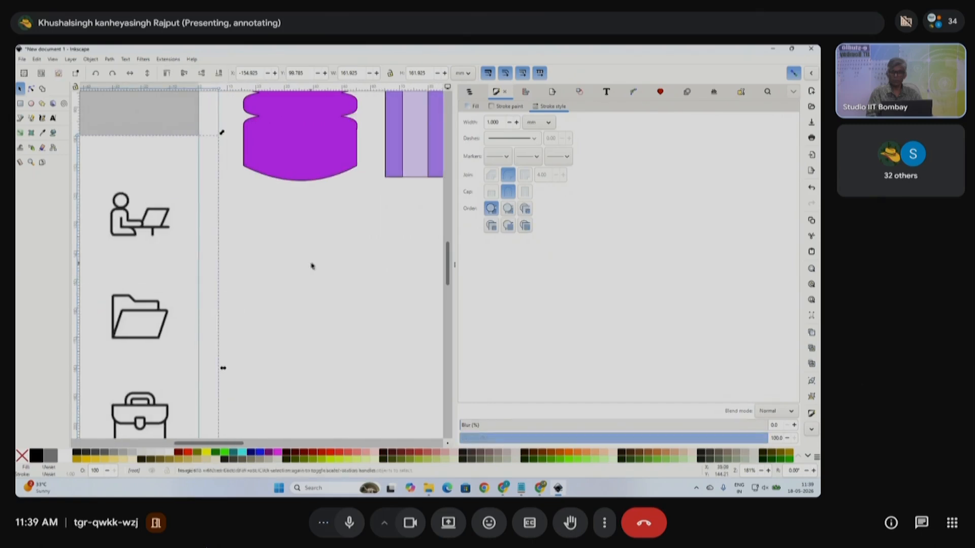
click(312, 267)
scroll(312, 266, down, 2)
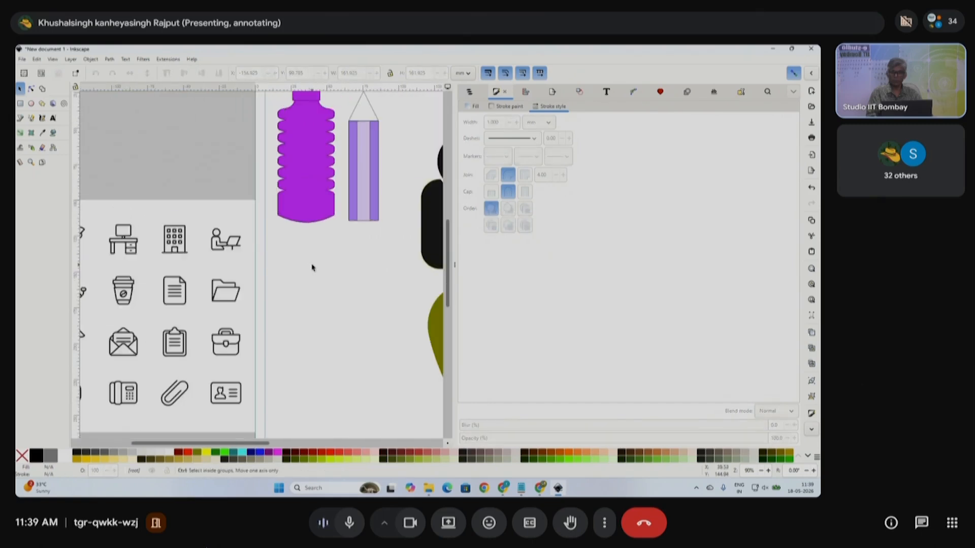
- Draw a rectangle on the page, make its corners sharp and fill it light grey
click(20, 104)
drag(313, 264, 388, 382)
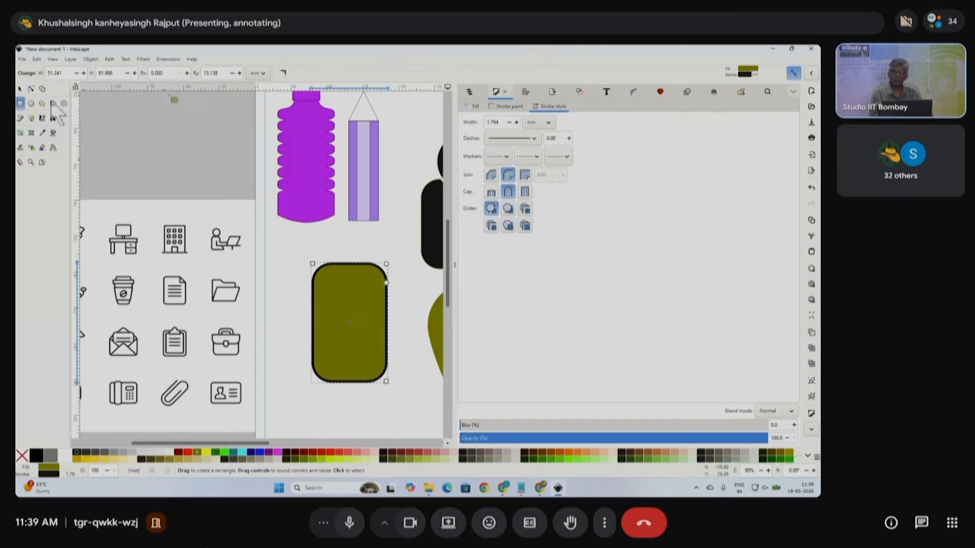
click(286, 72)
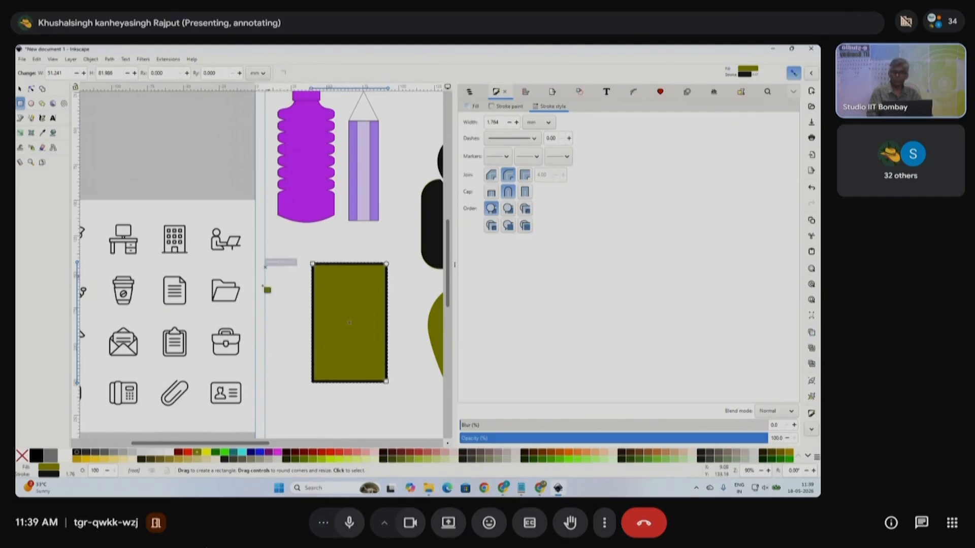
click(21, 88)
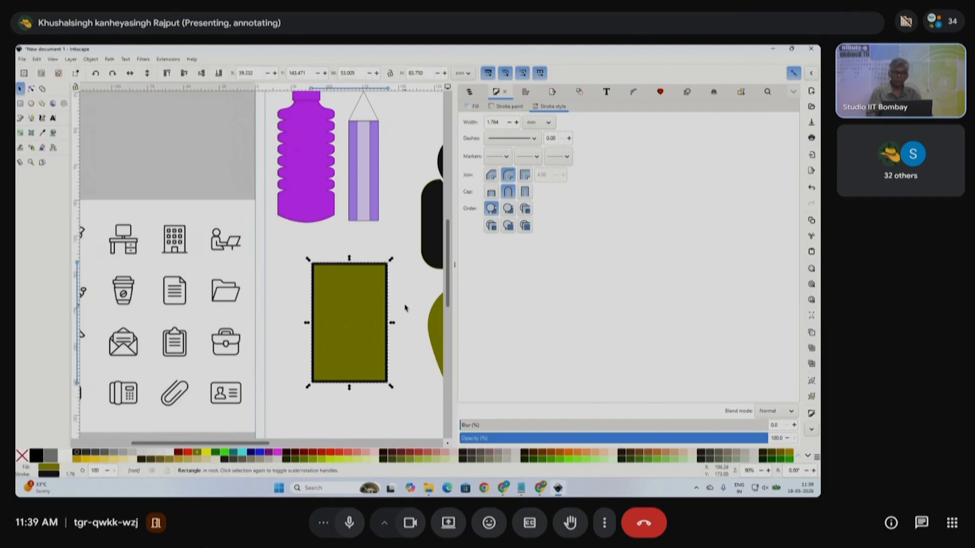
click(166, 453)
- Give the box a 2 pt black outline
click(501, 122)
click(544, 123)
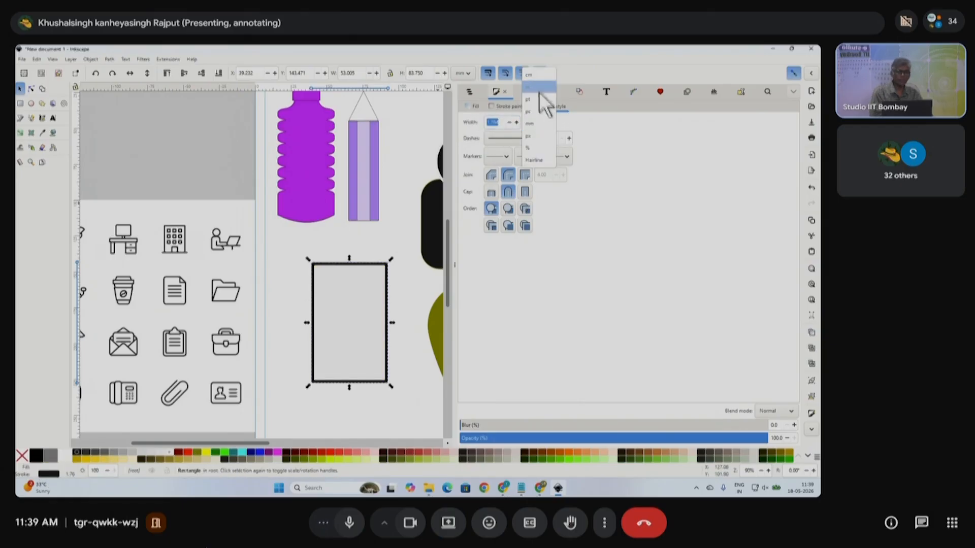
click(539, 99)
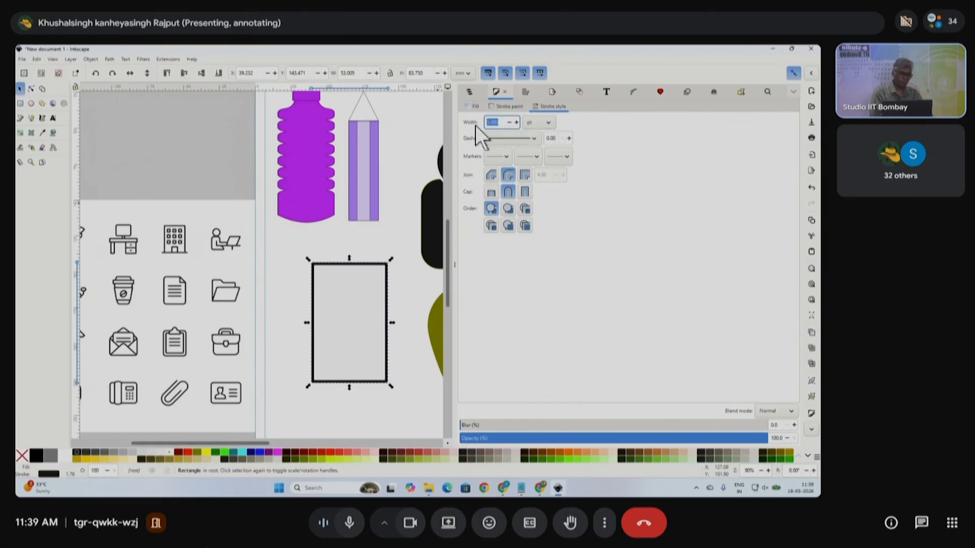
text(2)
key(Return)
click(393, 264)
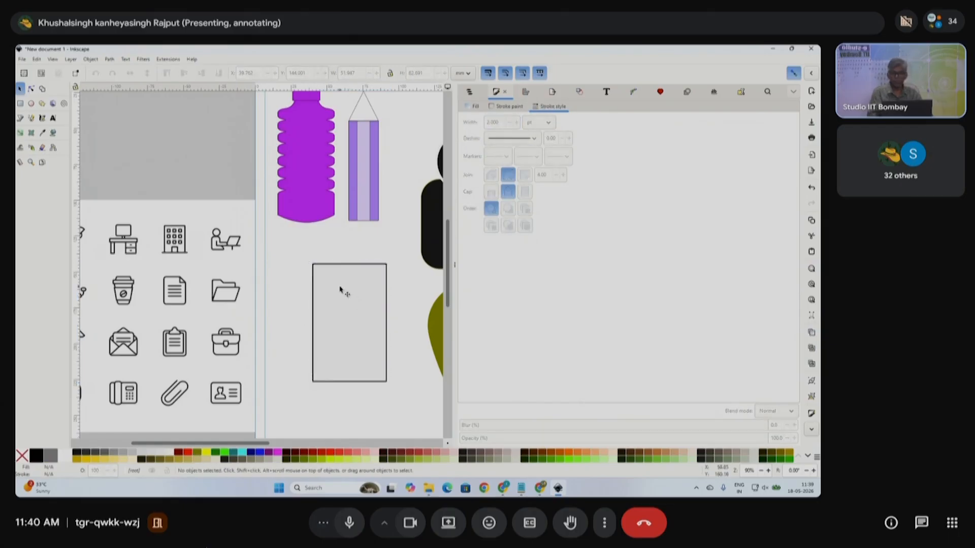
click(381, 276)
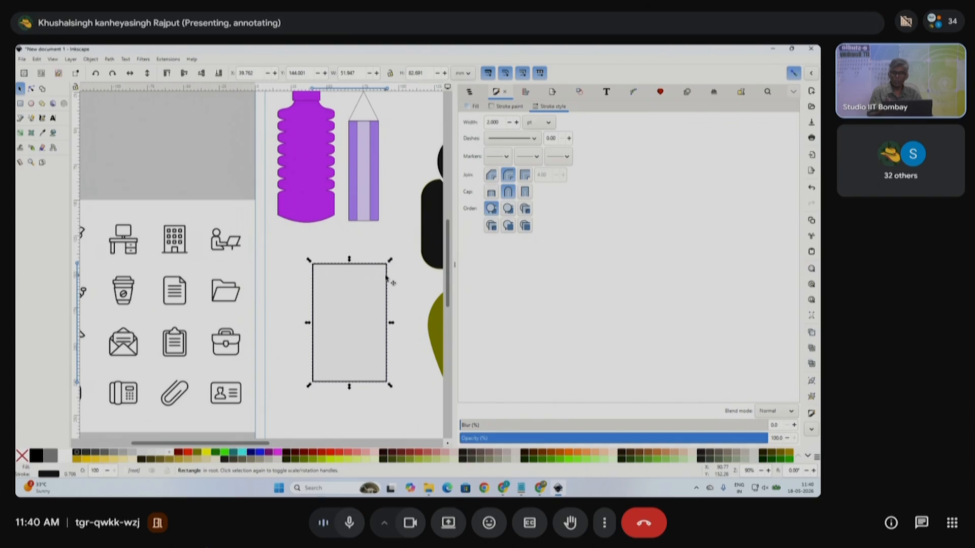
click(20, 103)
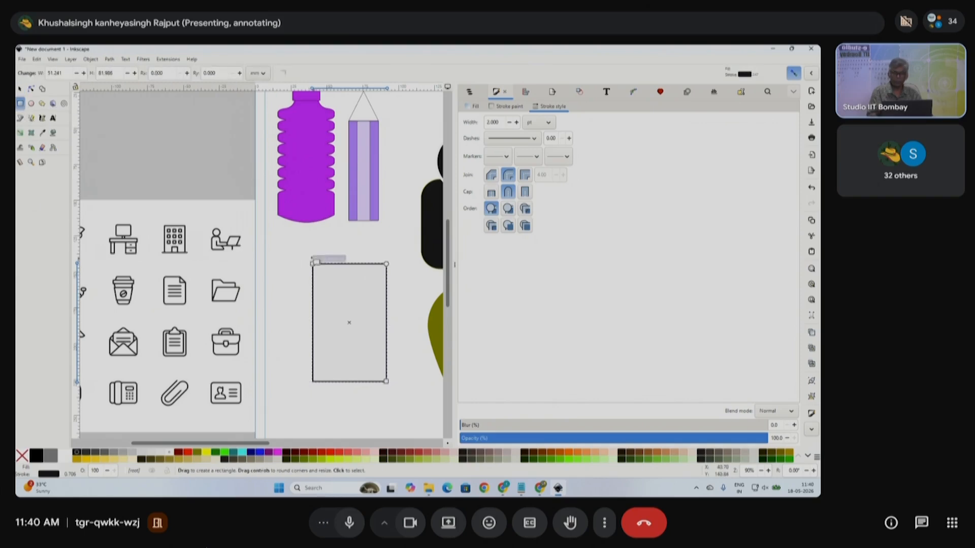
- Draw a small 11.832 mm window square at the box's top-left and copy it to the top-right
drag(280, 247, 334, 282)
click(20, 89)
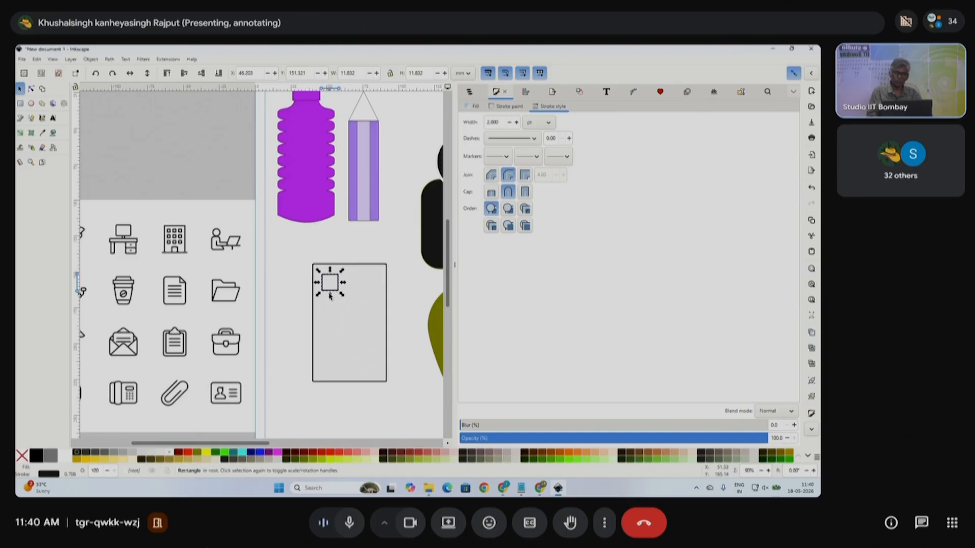
drag(336, 277, 289, 271)
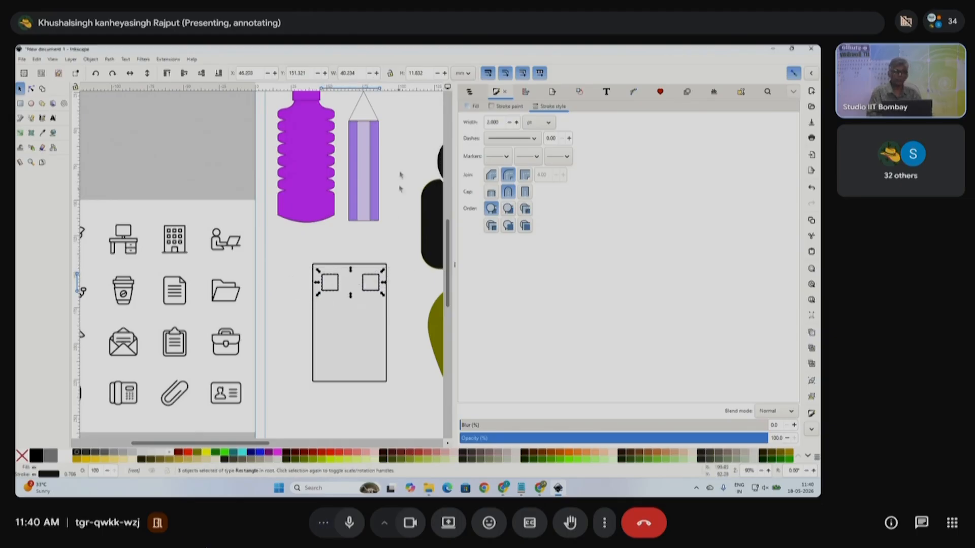
click(523, 93)
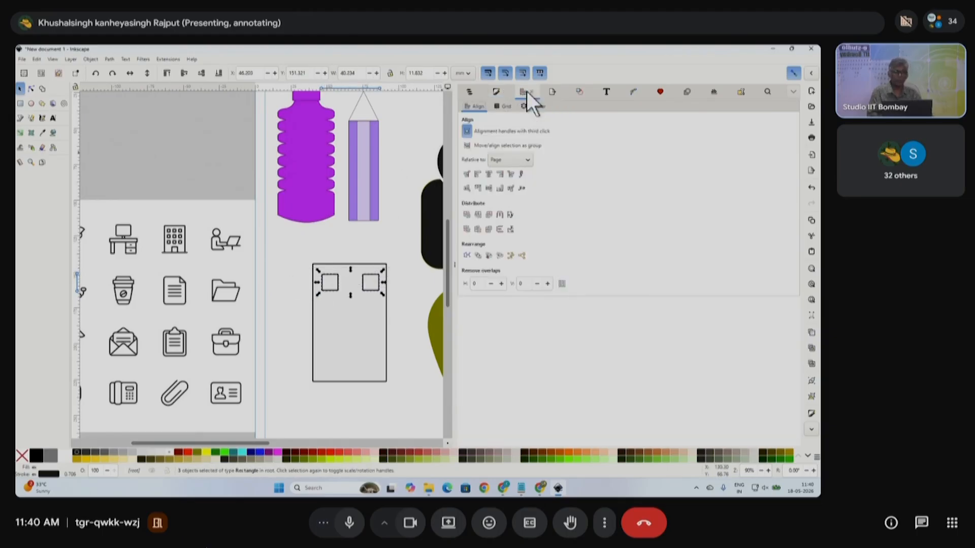
- Space the three window squares evenly and duplicate the row into two more rows below
click(499, 215)
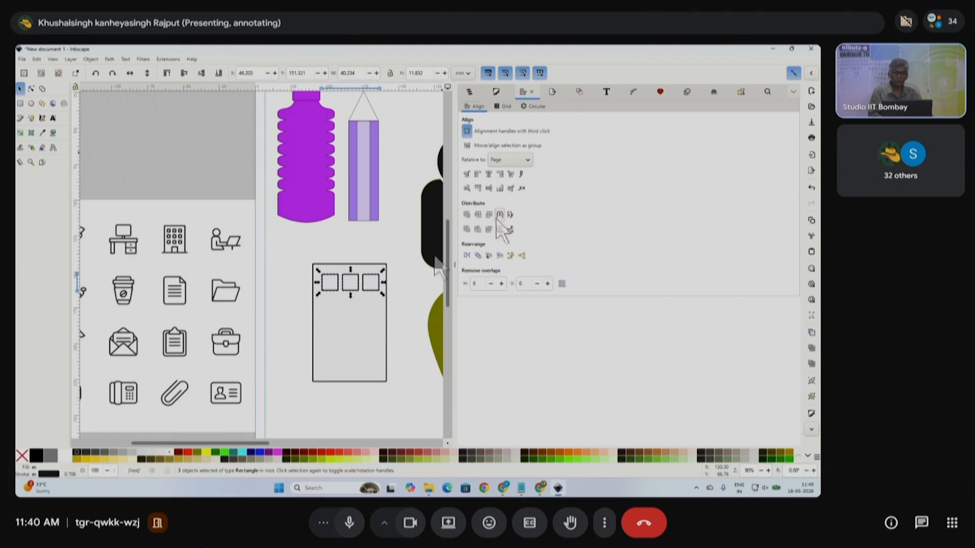
drag(411, 311, 283, 270)
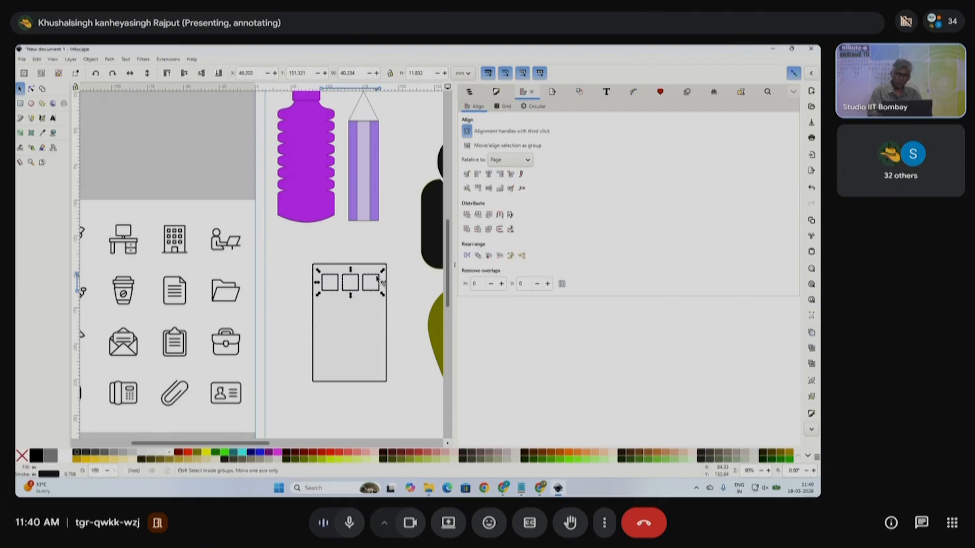
key(ctrl+d)
drag(376, 279, 378, 329)
key(ctrl+d)
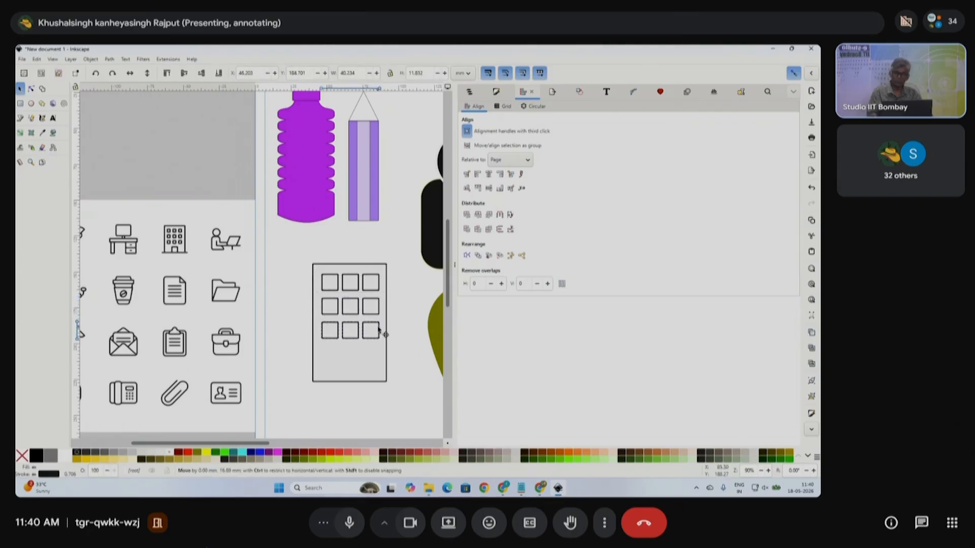
- Move the middle square of the bottom row down to serve as the door
click(407, 365)
click(358, 339)
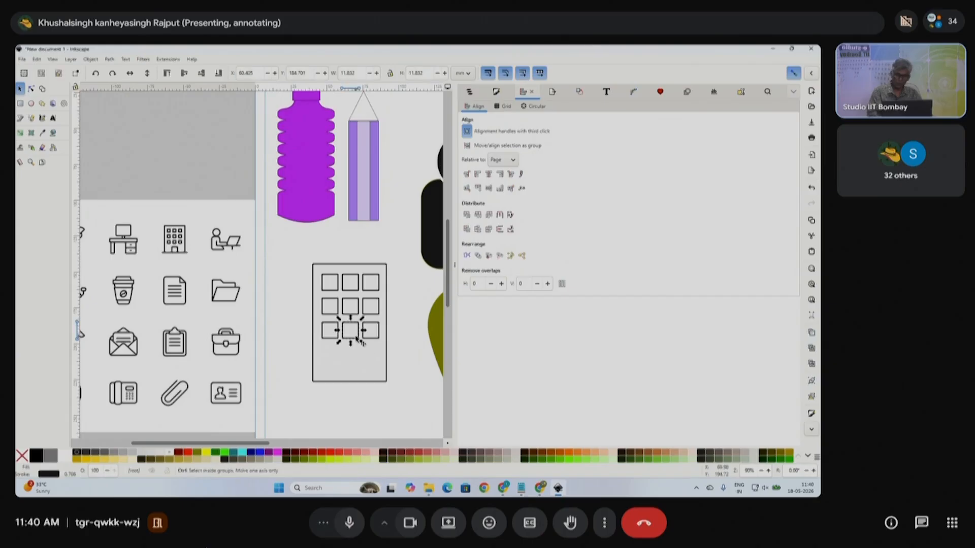
drag(357, 329, 368, 369)
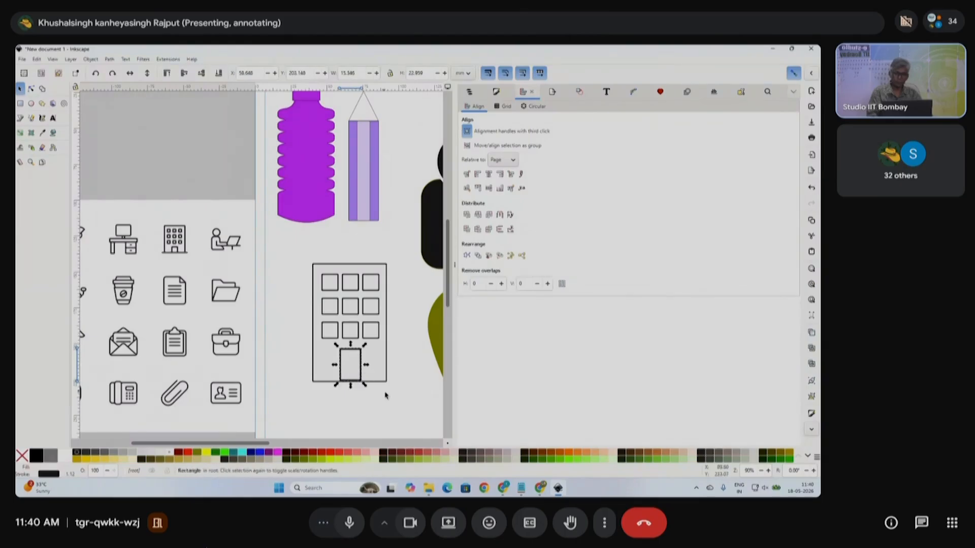
click(396, 404)
- Group all 14 building rectangles, move the group aside and set its fill to none
drag(410, 404, 298, 249)
key(ctrl+g)
scroll(381, 355, down, 3)
drag(376, 335, 293, 229)
scroll(292, 228, up, 2)
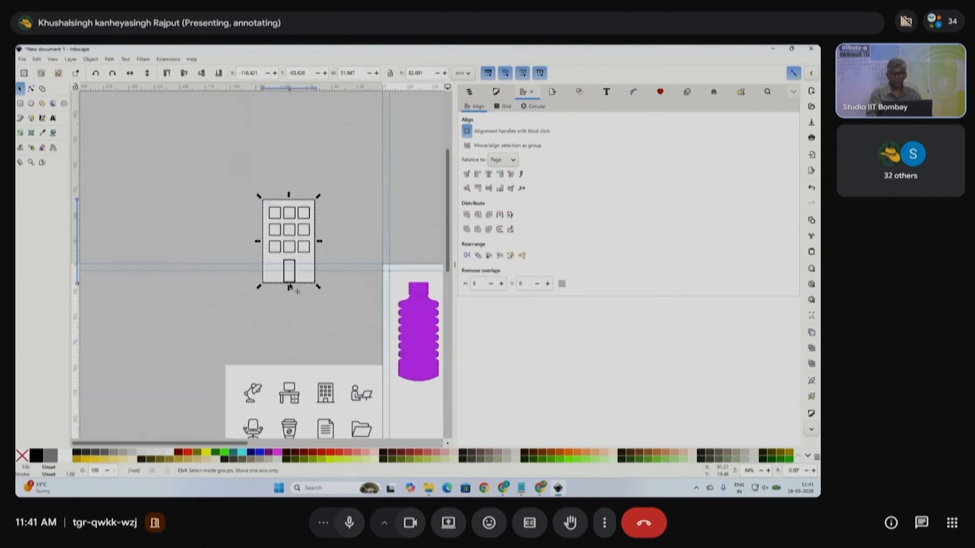
scroll(289, 284, up, 1)
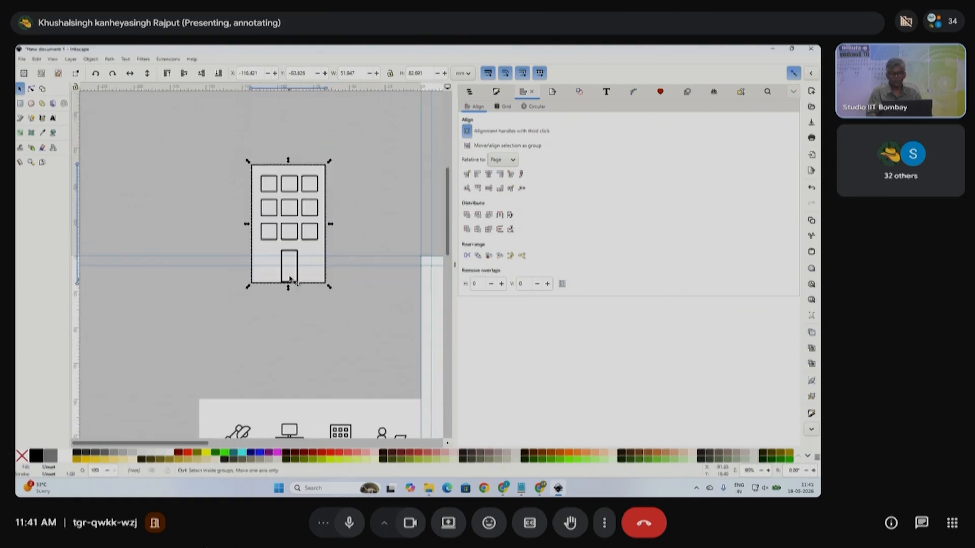
click(22, 455)
scroll(333, 285, down, 2)
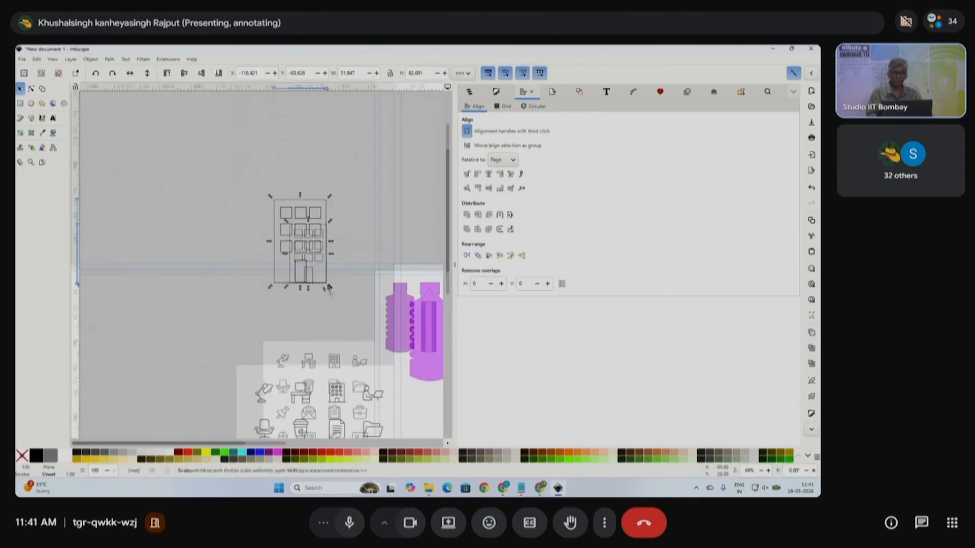
drag(312, 246, 405, 392)
scroll(405, 392, right, 4)
scroll(406, 392, right, 2)
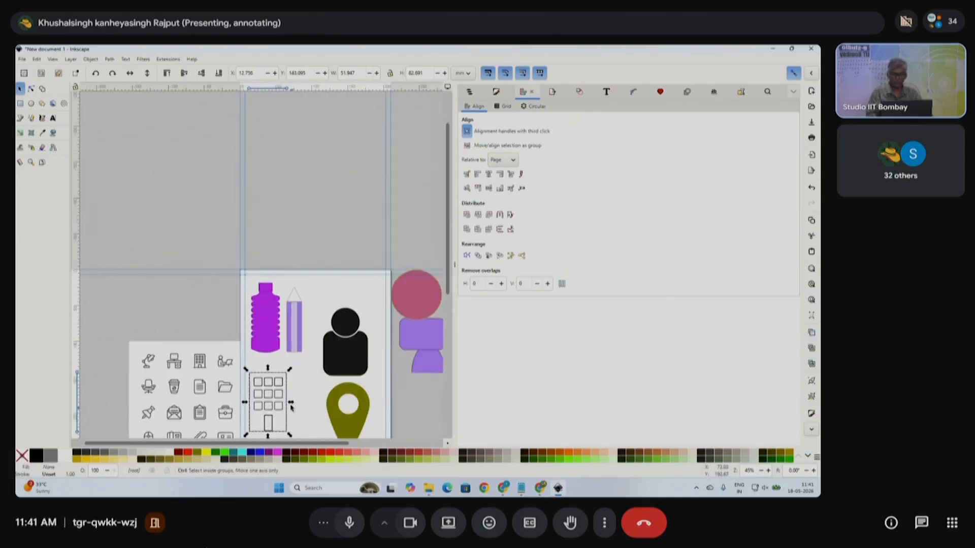
scroll(356, 410, up, 2)
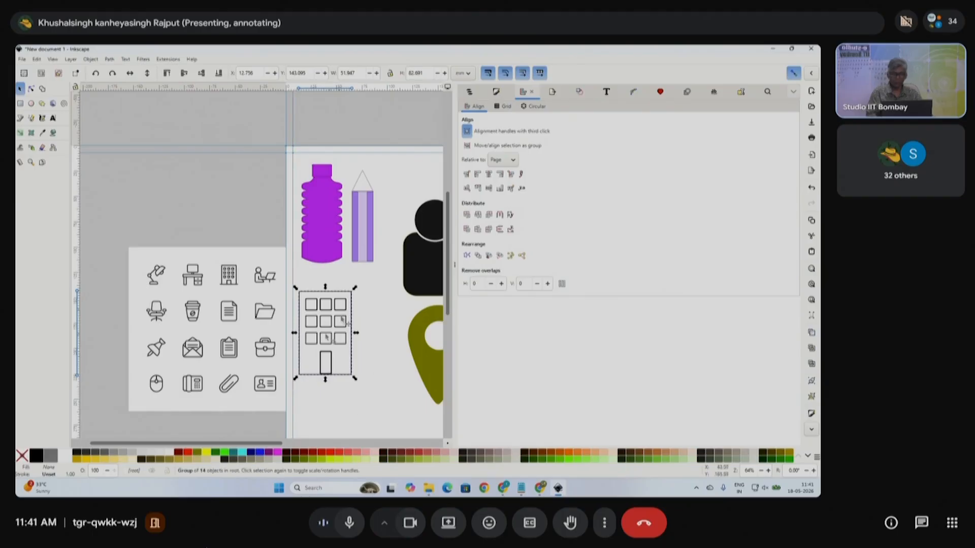
- Make the building's outline red and move the icon sheet image further left
shift+click(331, 456)
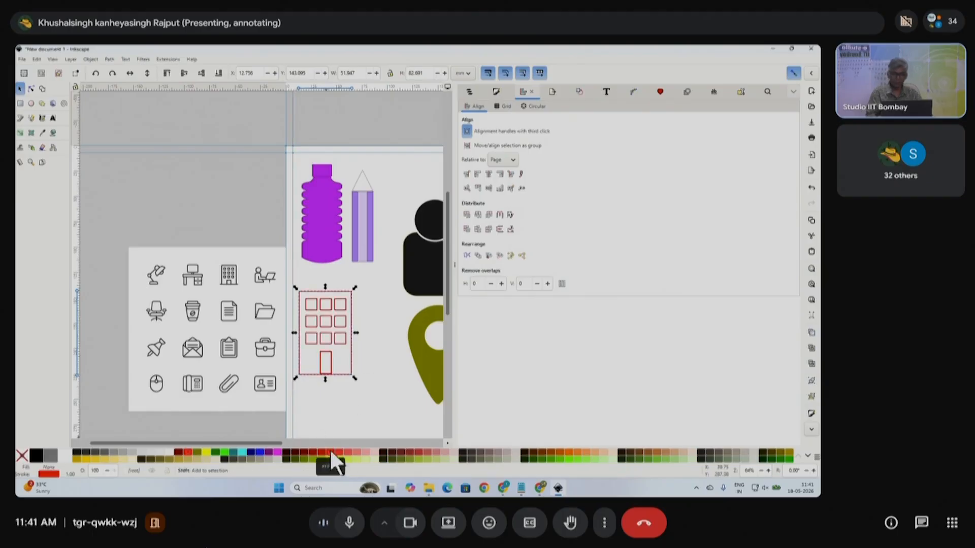
click(385, 354)
click(259, 349)
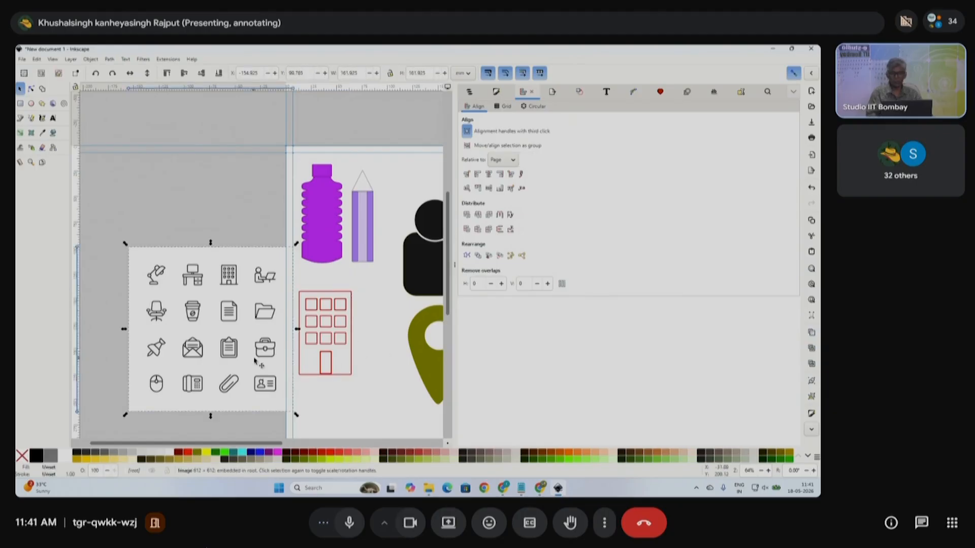
drag(260, 350, 212, 294)
- Scale the building group down to about 21.780 × 36.671 mm
scroll(348, 321, up, 3)
scroll(351, 315, down, 2)
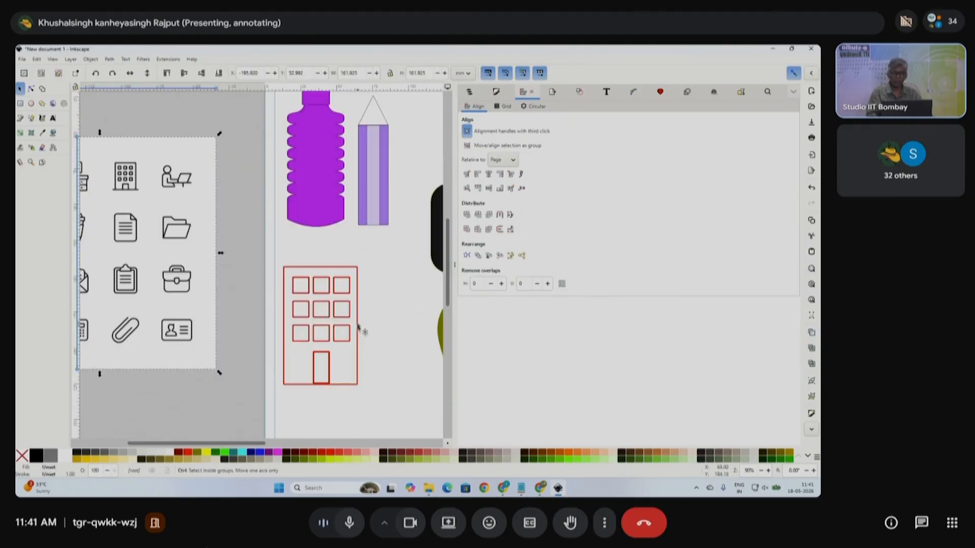
scroll(361, 330, right, 3)
click(454, 269)
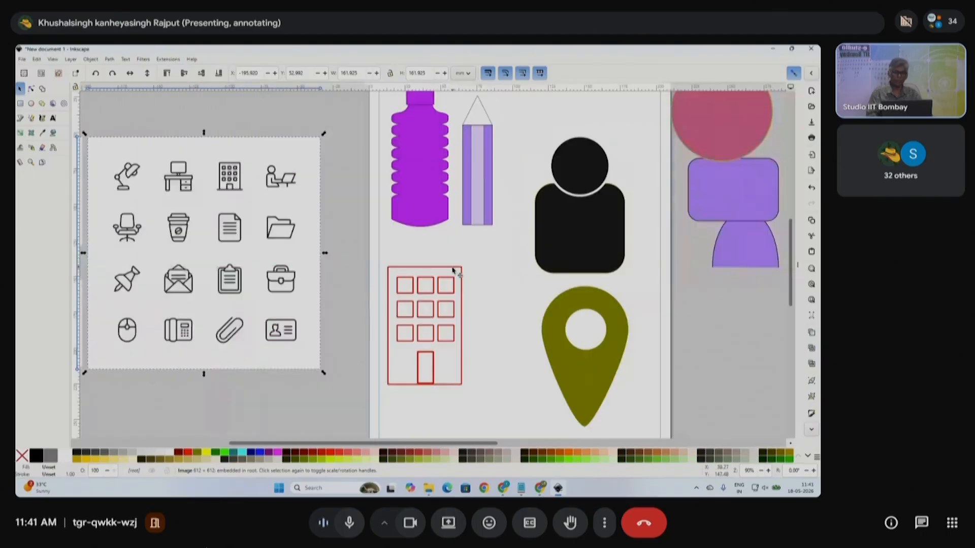
scroll(468, 327, down, 3)
click(486, 314)
drag(491, 313, 327, 143)
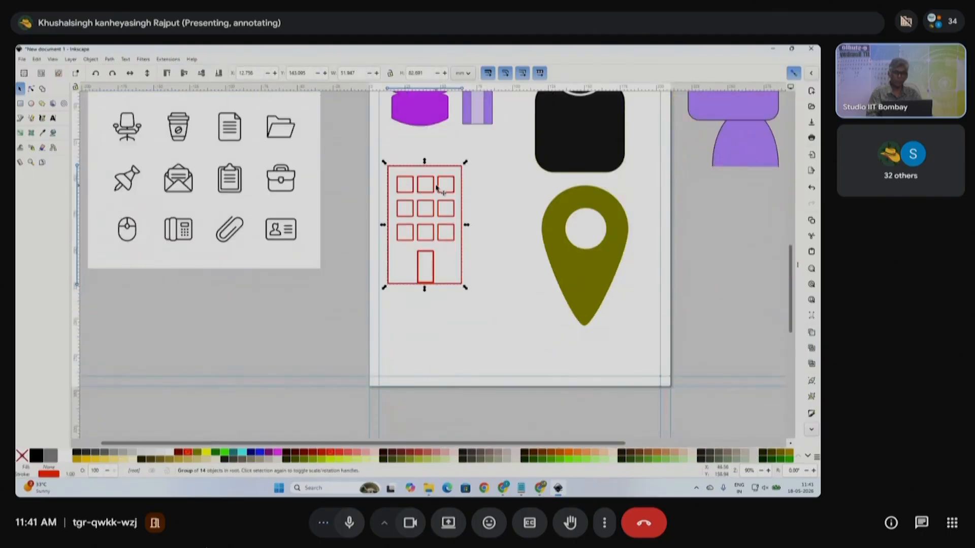
drag(467, 289, 450, 257)
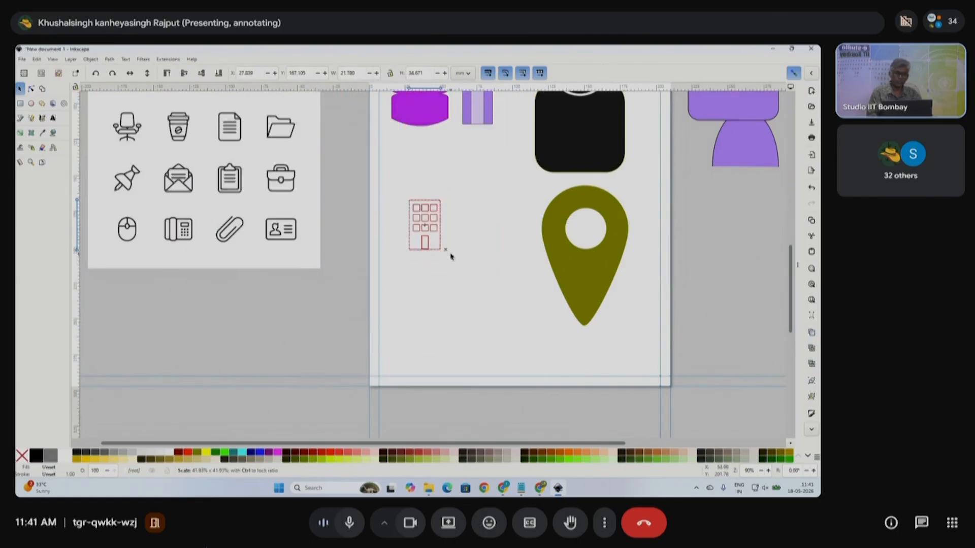
- Enlarge the red building icon somewhat
scroll(437, 218, up, 7)
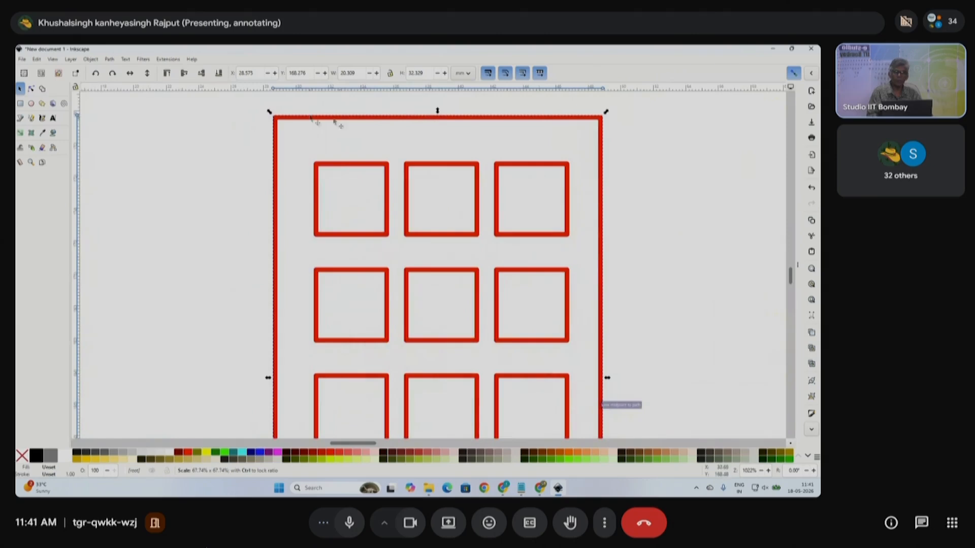
scroll(308, 177, down, 5)
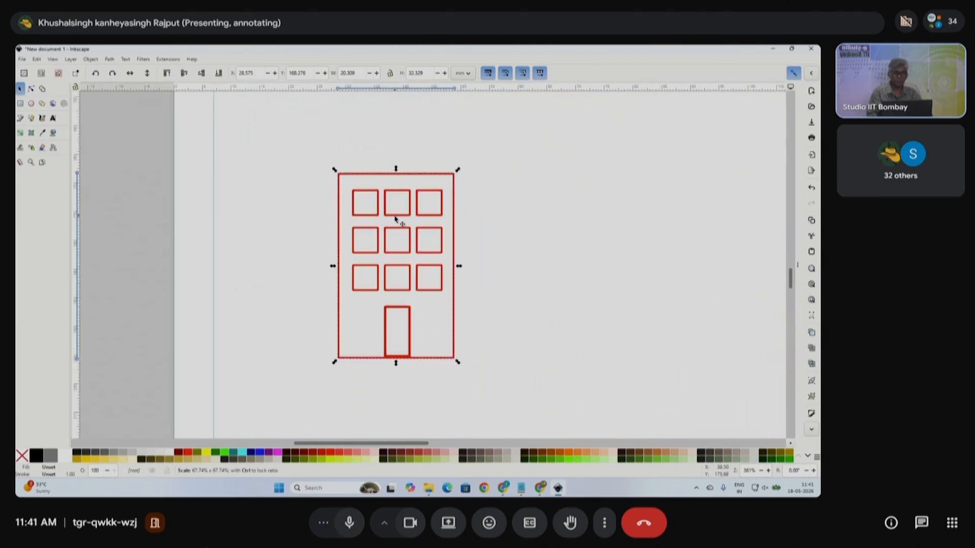
drag(460, 367, 528, 437)
scroll(452, 313, down, 2)
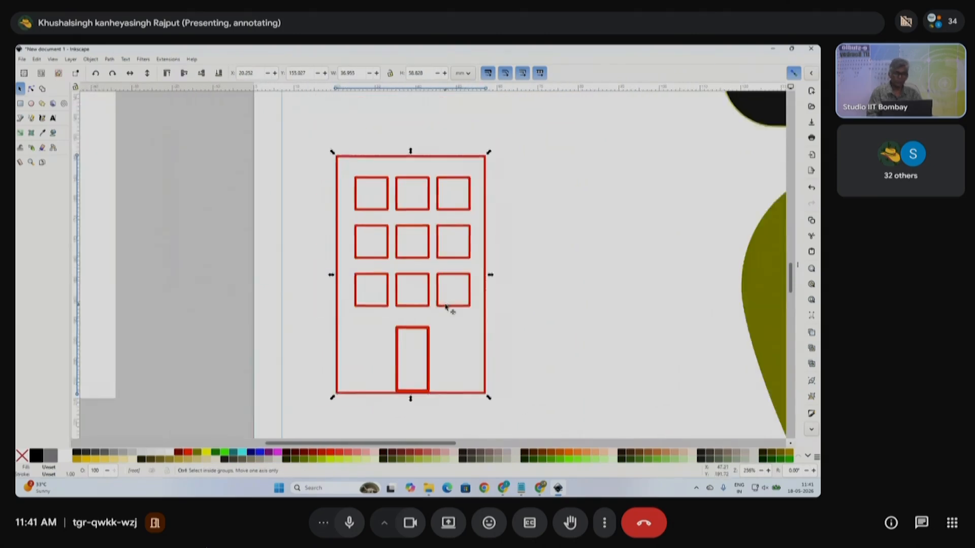
scroll(148, 178, down, 2)
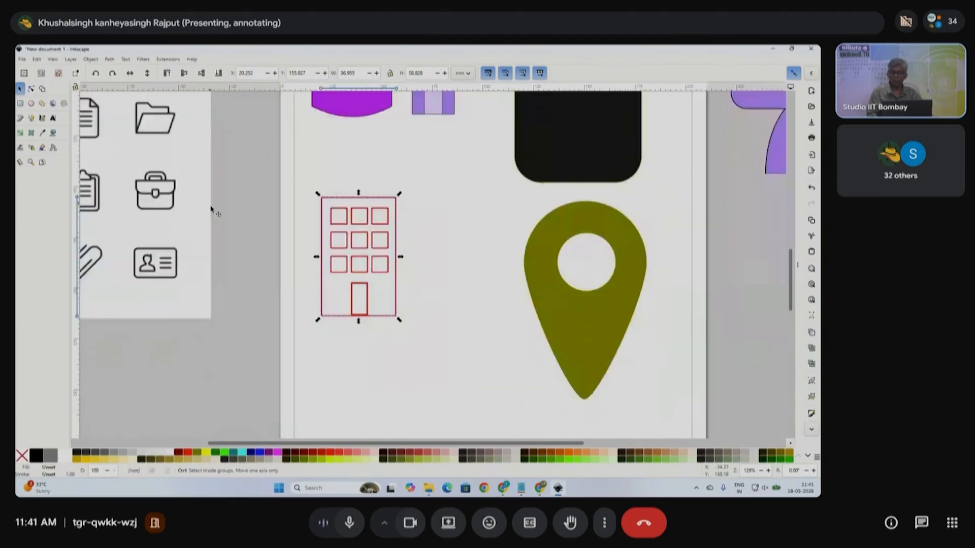
scroll(204, 168, left, 2)
scroll(262, 165, up, 5)
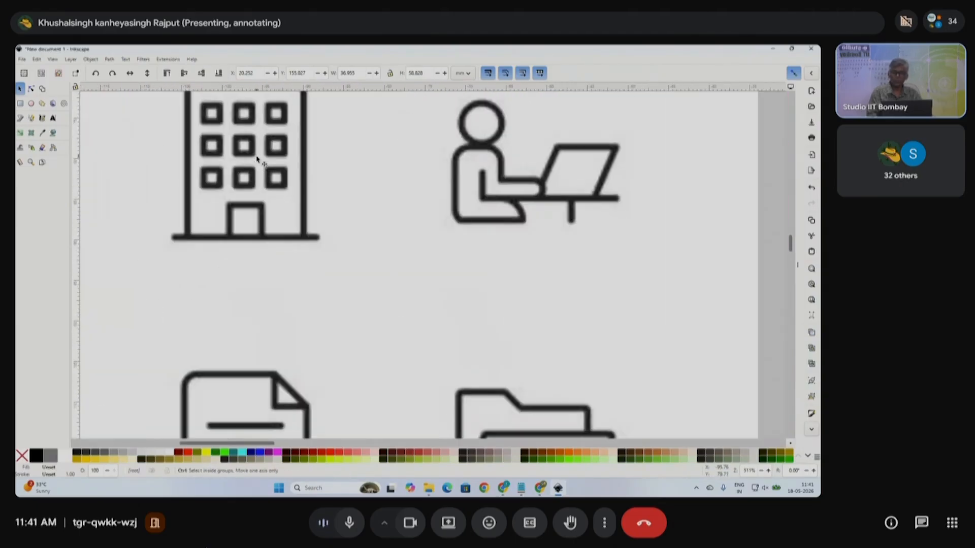
scroll(260, 174, down, 2)
- Scale the icon-sheet image up to about 705 mm and move it left of the page
click(316, 207)
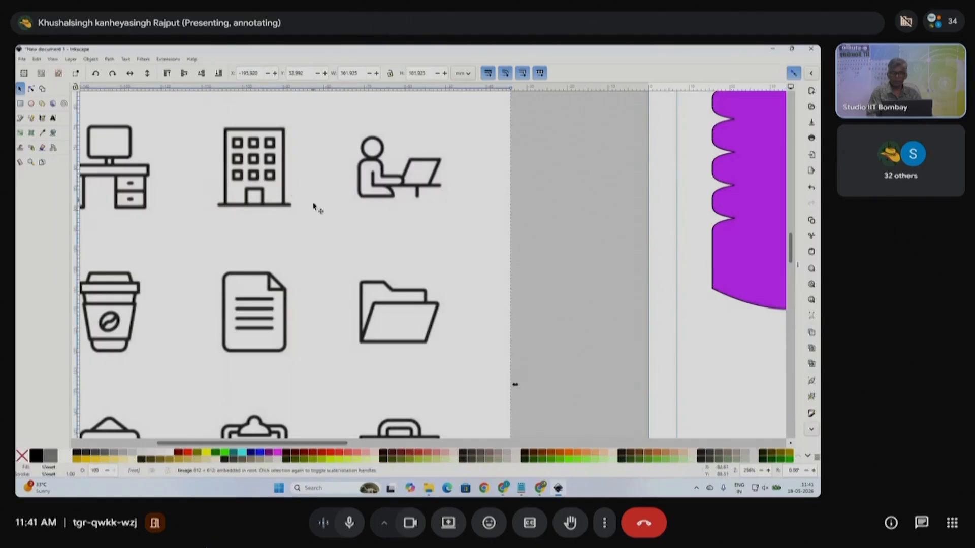
scroll(325, 231, down, 2)
scroll(333, 255, down, 2)
drag(377, 239, 574, 86)
scroll(357, 246, up, 4)
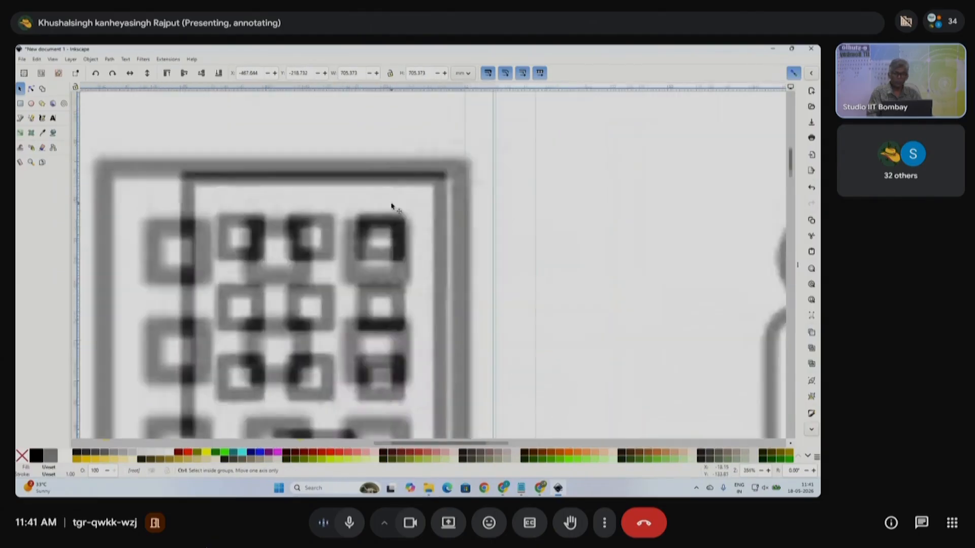
scroll(414, 288, down, 6)
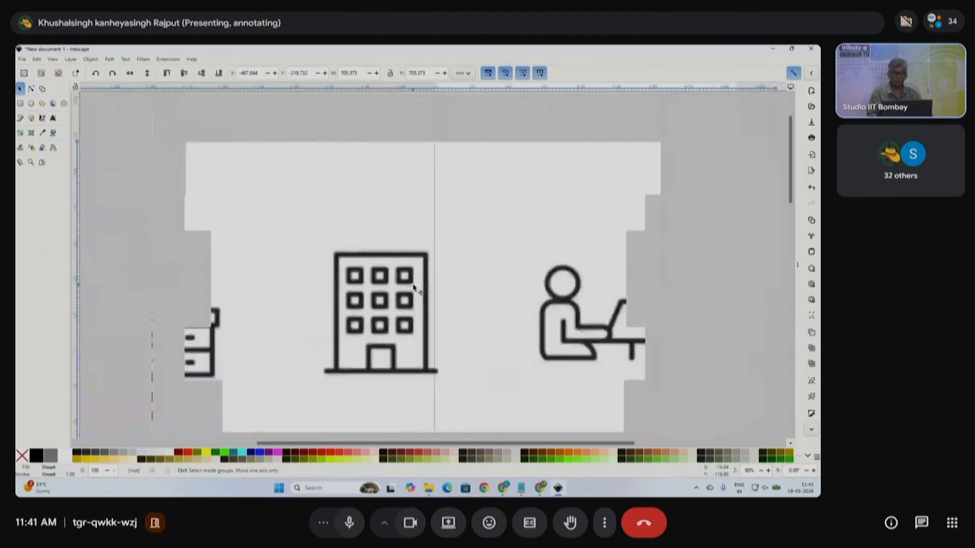
drag(475, 318, 337, 359)
scroll(337, 360, down, 3)
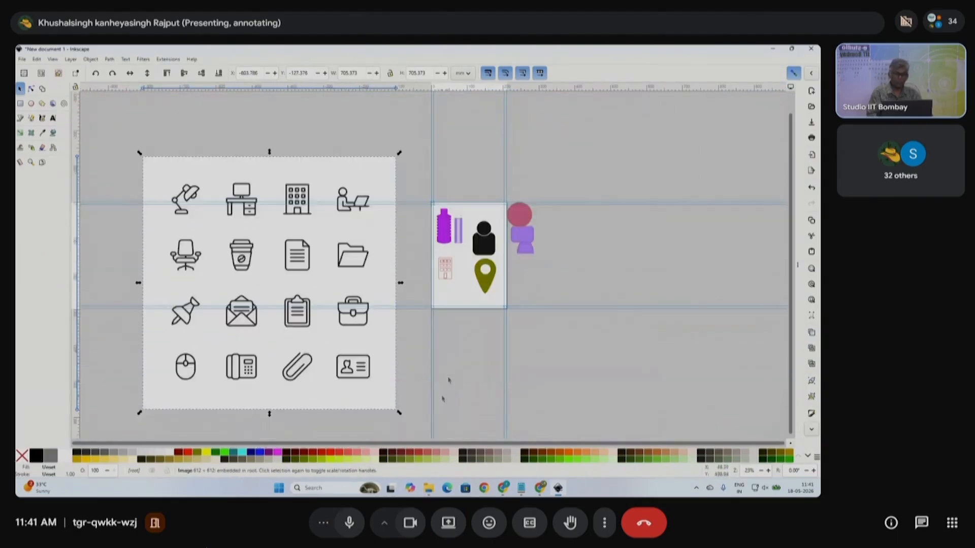
scroll(452, 269, up, 5)
drag(347, 154, 524, 325)
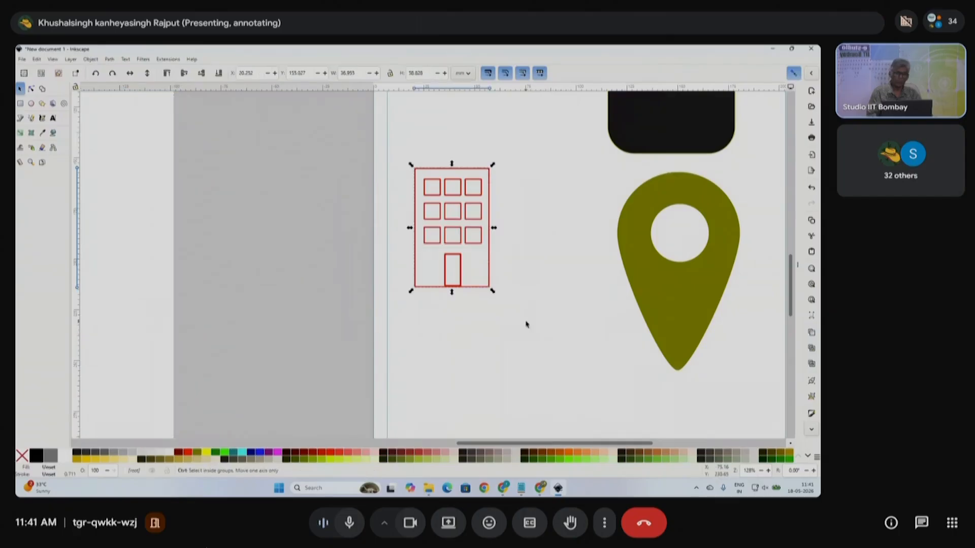
scroll(525, 325, down, 2)
scroll(483, 319, down, 2)
scroll(490, 316, right, 3)
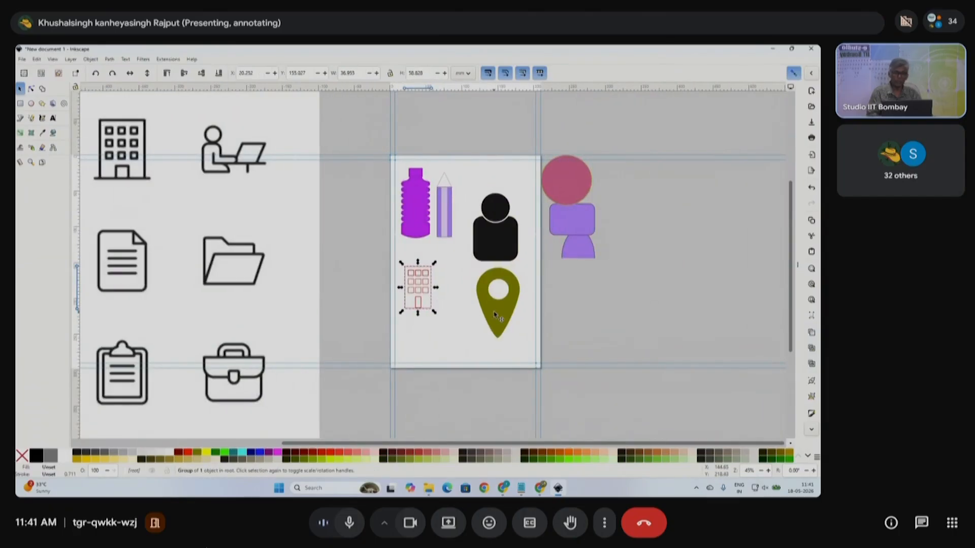
scroll(417, 323, up, 3)
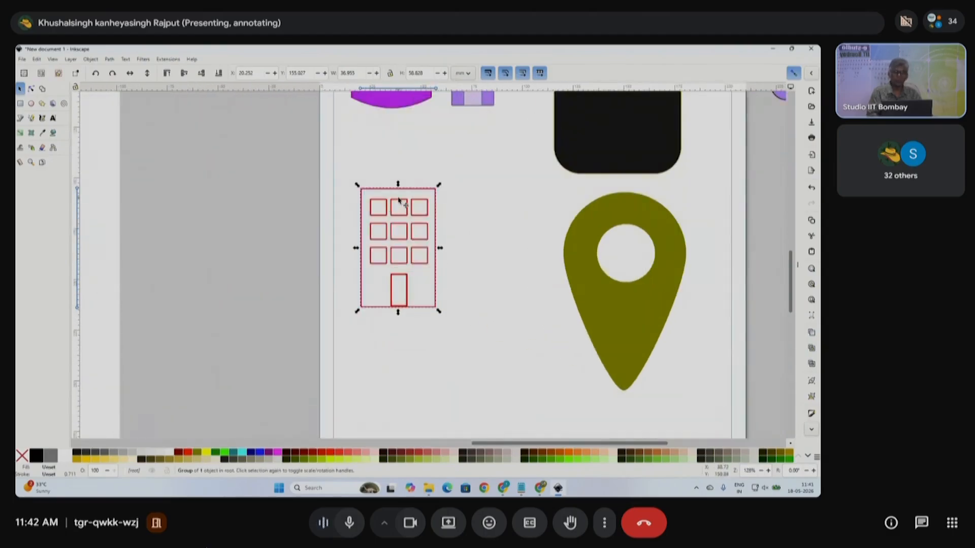
scroll(400, 255, down, 2)
scroll(327, 225, left, 3)
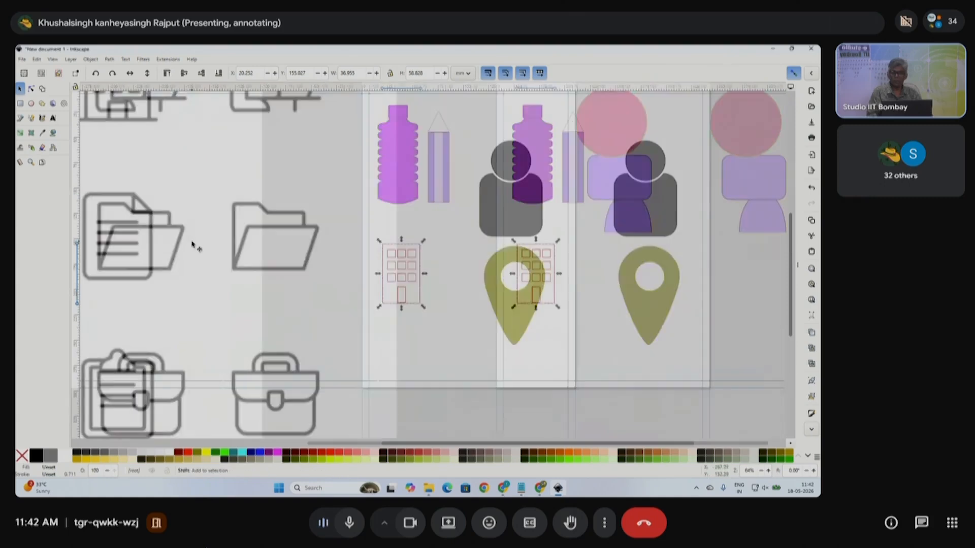
scroll(274, 249, up, 2)
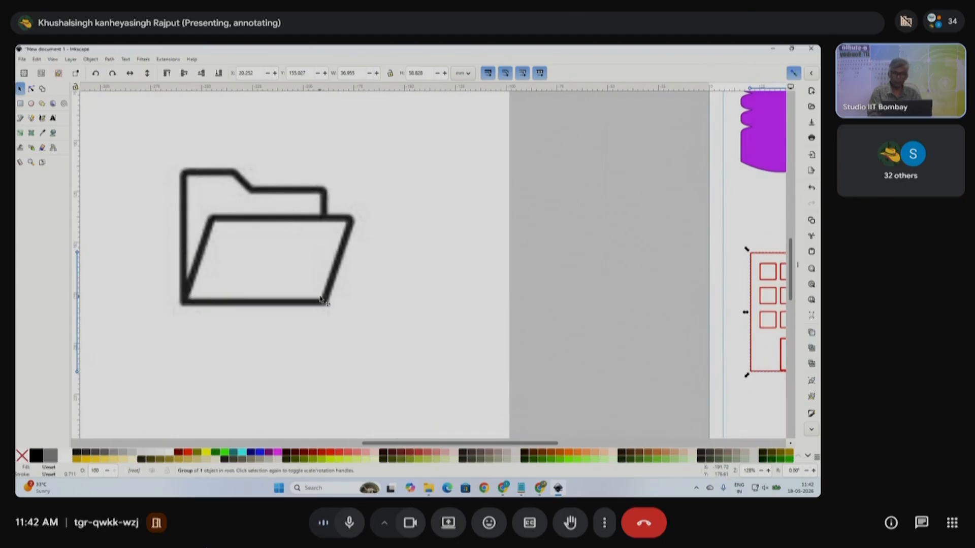
scroll(380, 292, down, 2)
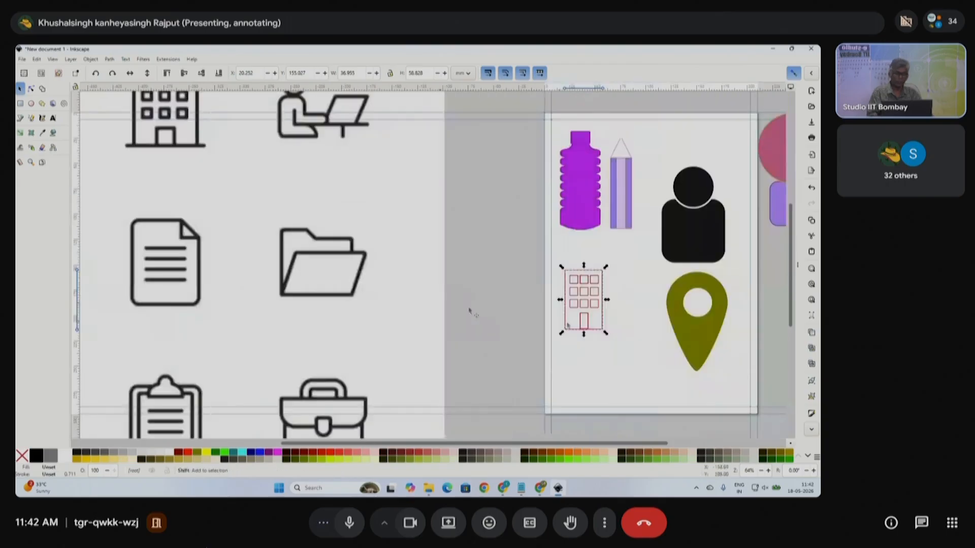
- Bring the red building back into view, select its door rectangle and zoom in to inspect
drag(579, 327, 479, 330)
scroll(486, 332, up, 3)
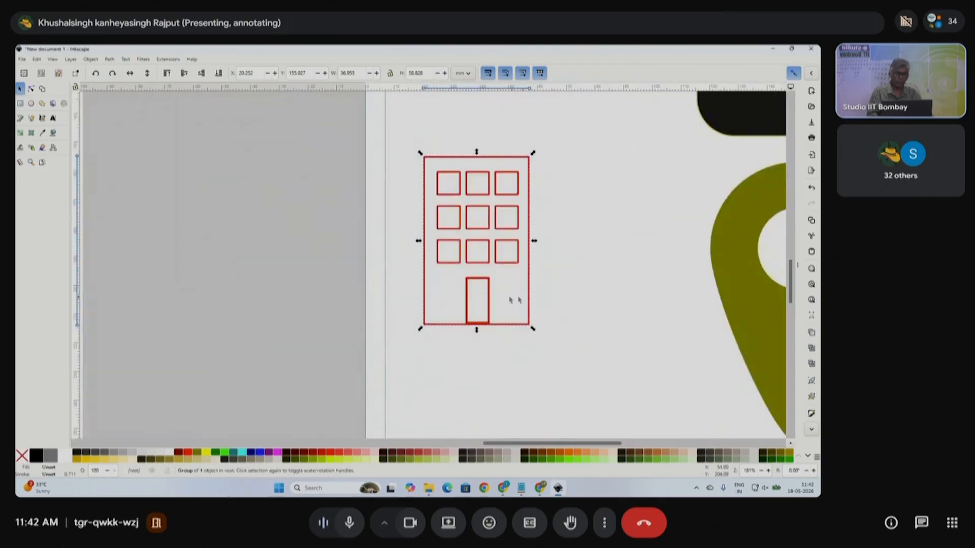
ctrl+click(489, 285)
scroll(490, 286, up, 2)
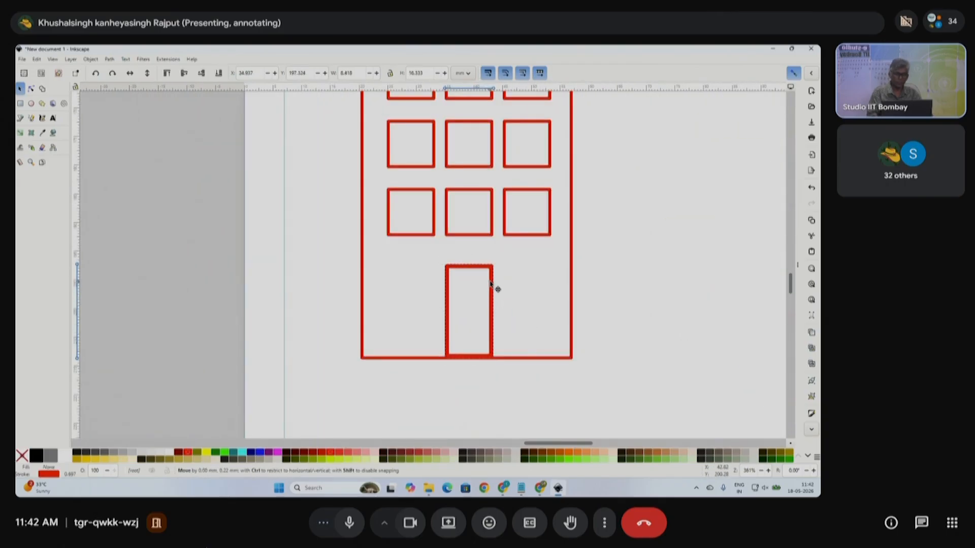
scroll(491, 285, down, 9)
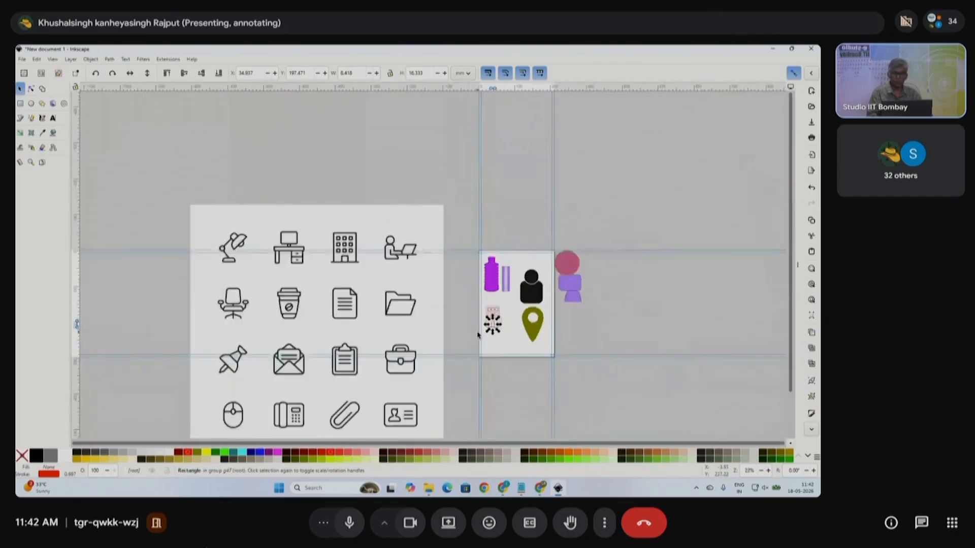
scroll(501, 331, up, 2)
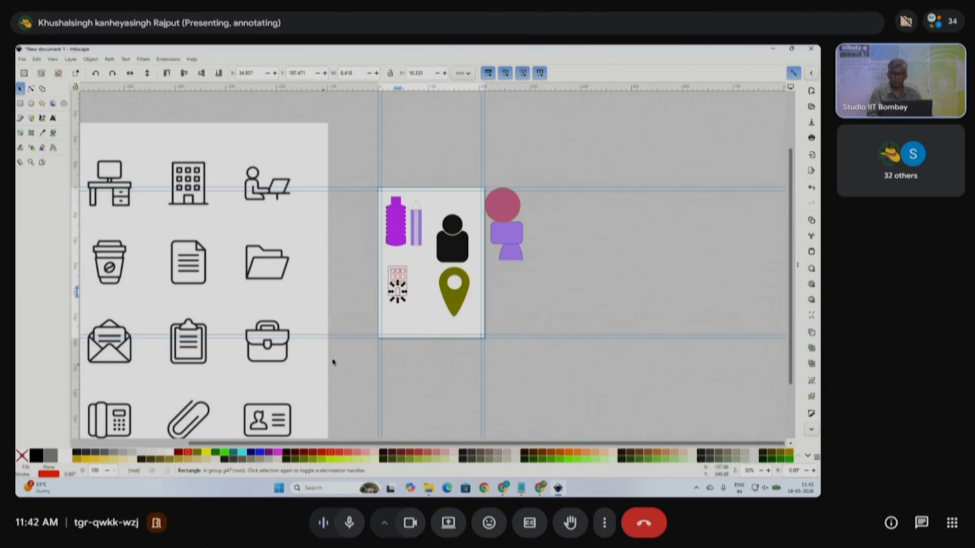
scroll(407, 265, left, 5)
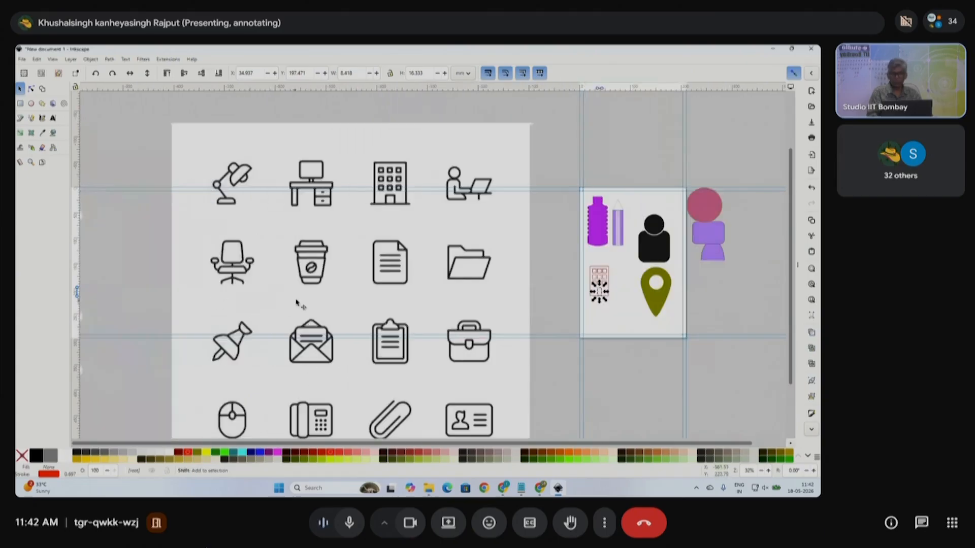
scroll(272, 345, down, 2)
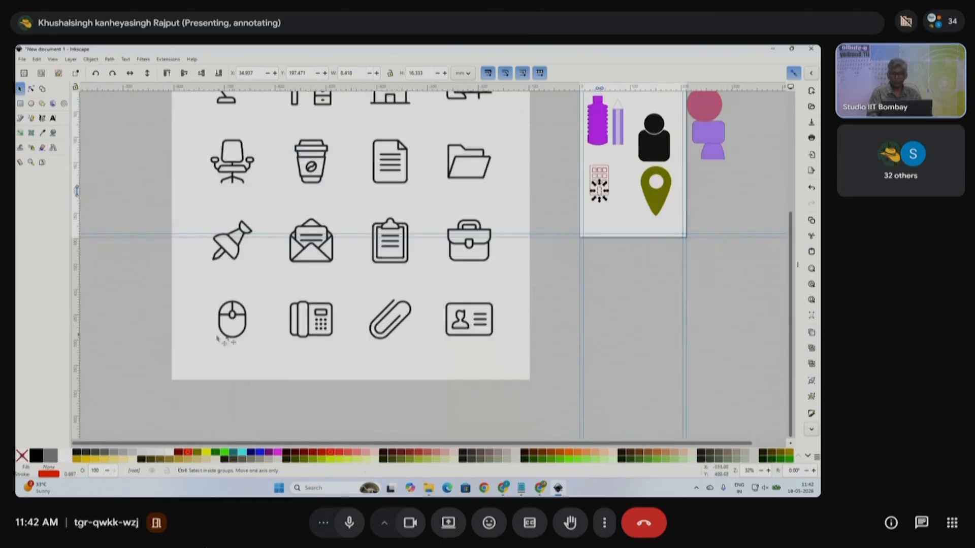
scroll(254, 338, up, 3)
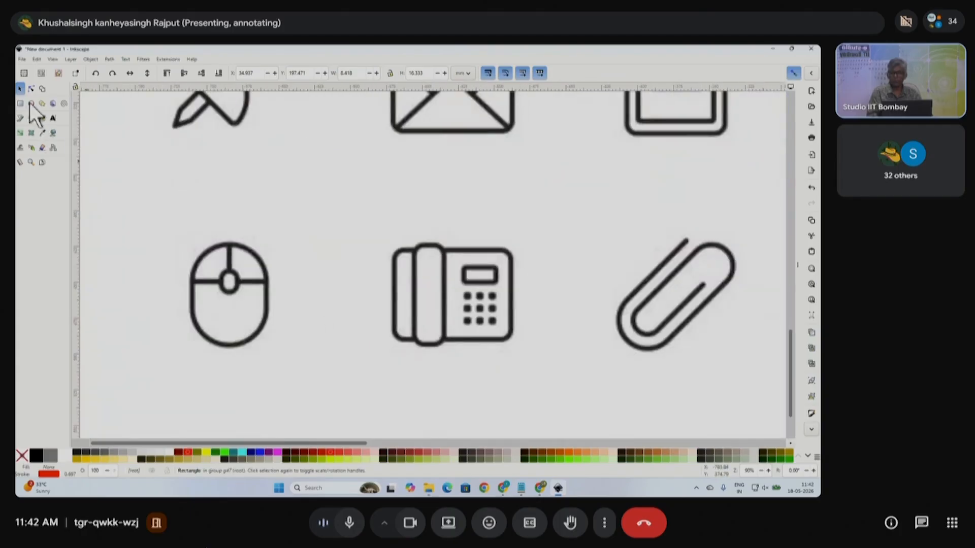
- Draw a red rectangle framing the mouse icon on the sheet
click(22, 104)
drag(175, 228, 284, 363)
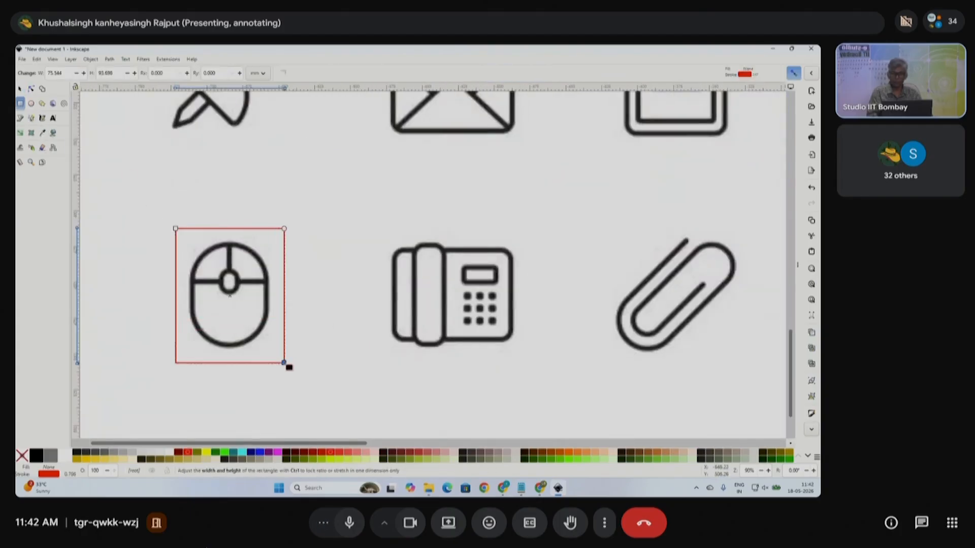
scroll(284, 364, down, 4)
scroll(277, 349, up, 2)
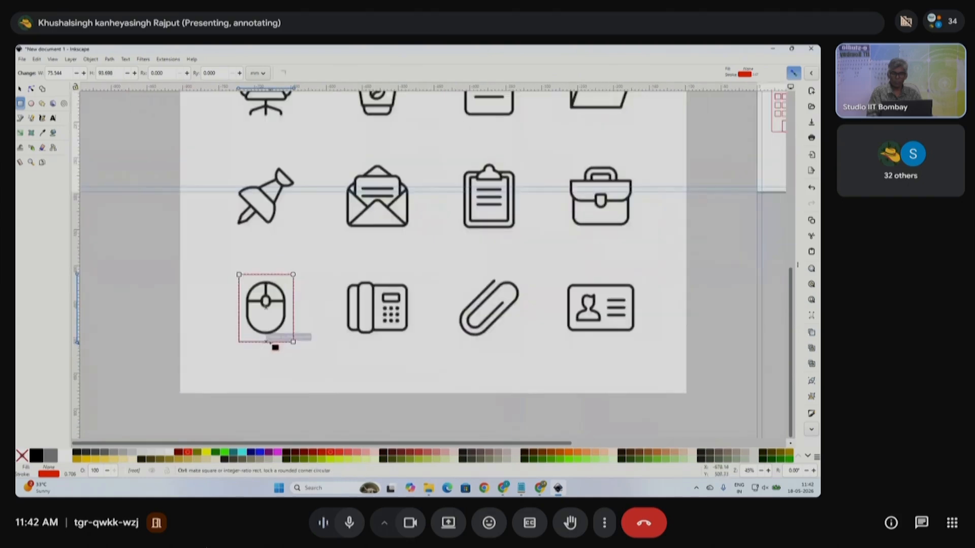
scroll(274, 345, up, 2)
scroll(361, 334, down, 2)
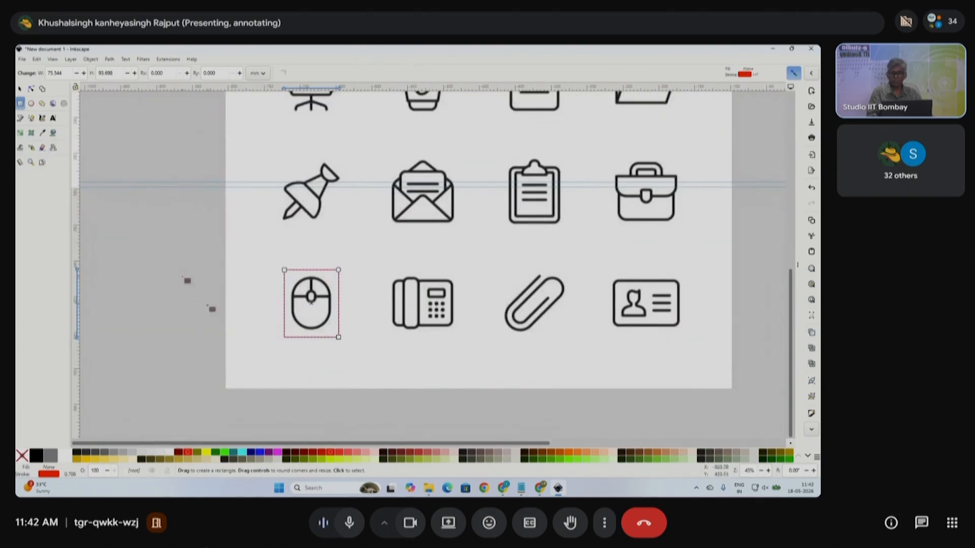
- Draw a tall rectangle left of the page and round its corners fully into a pill shape
drag(138, 249, 170, 300)
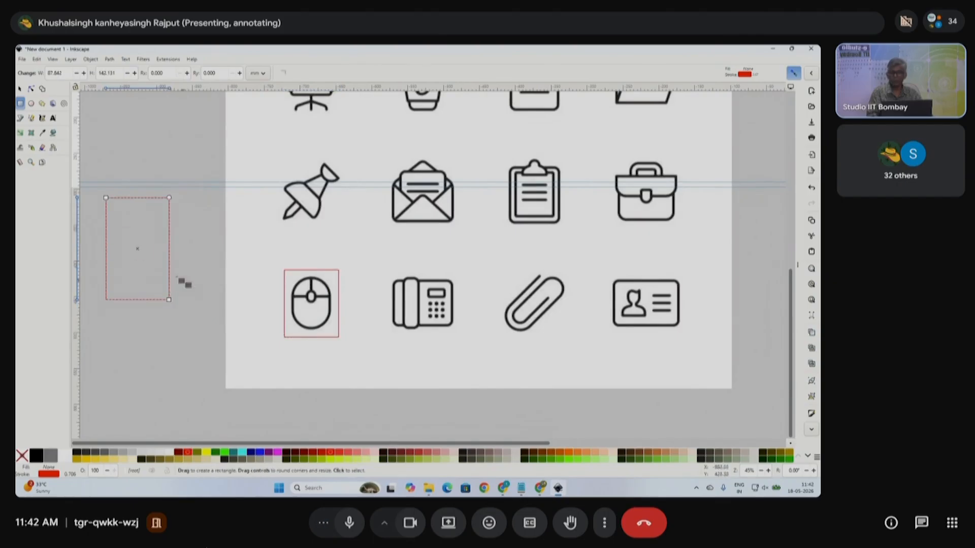
click(31, 89)
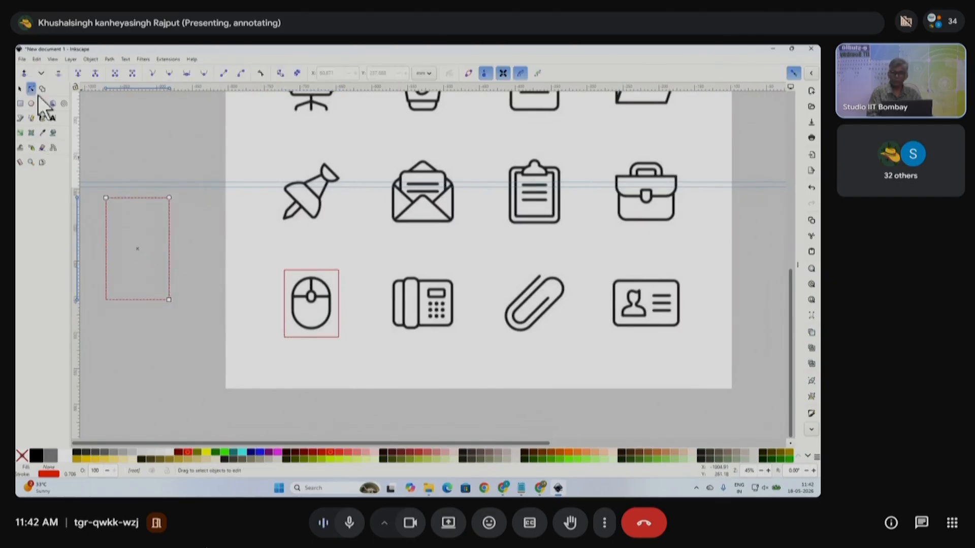
drag(173, 204, 178, 234)
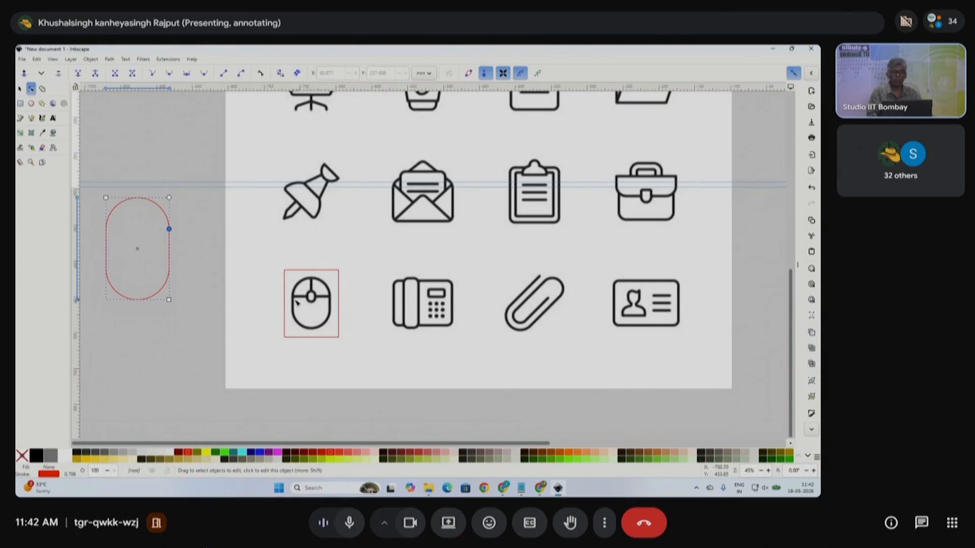
click(20, 118)
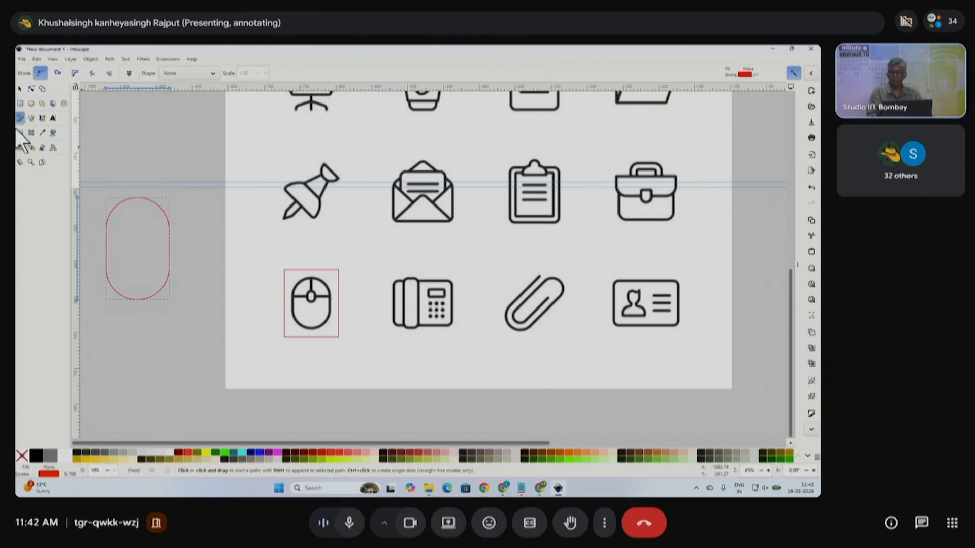
- Draw a stray diagonal line from below the pill, then delete it
click(180, 307)
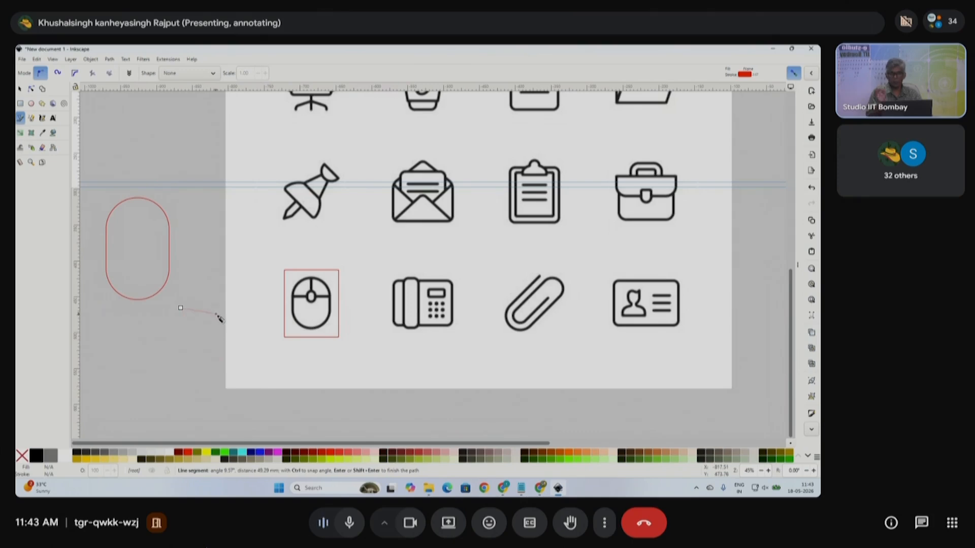
click(419, 417)
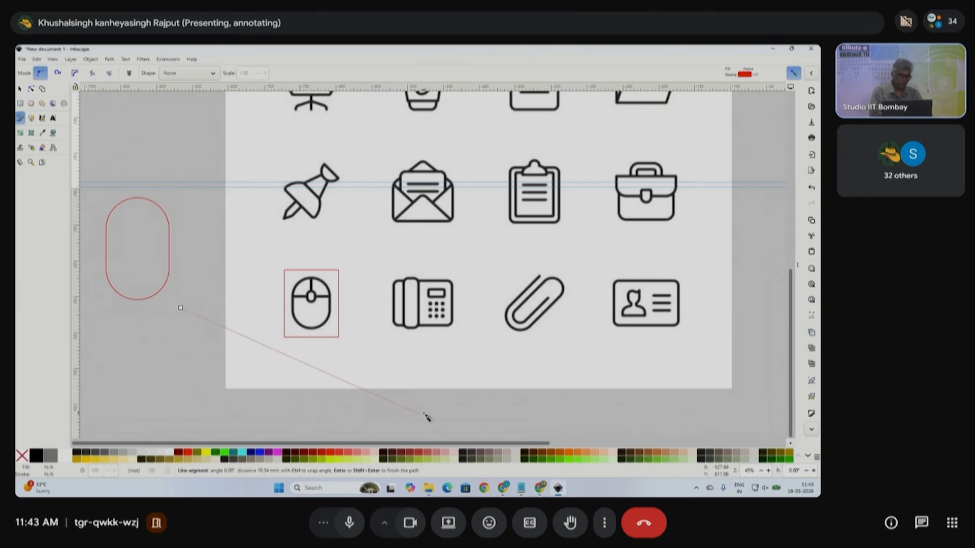
key(Return)
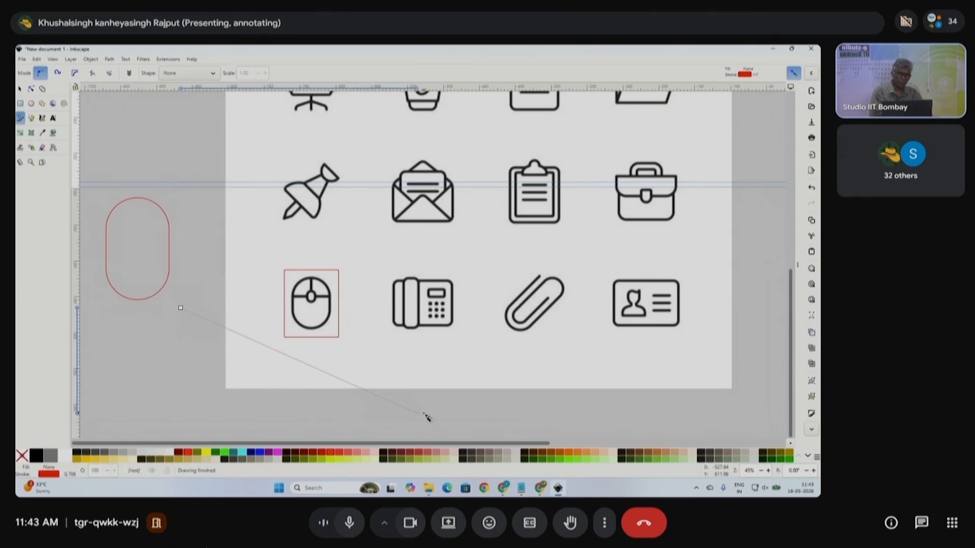
click(20, 90)
key(Delete)
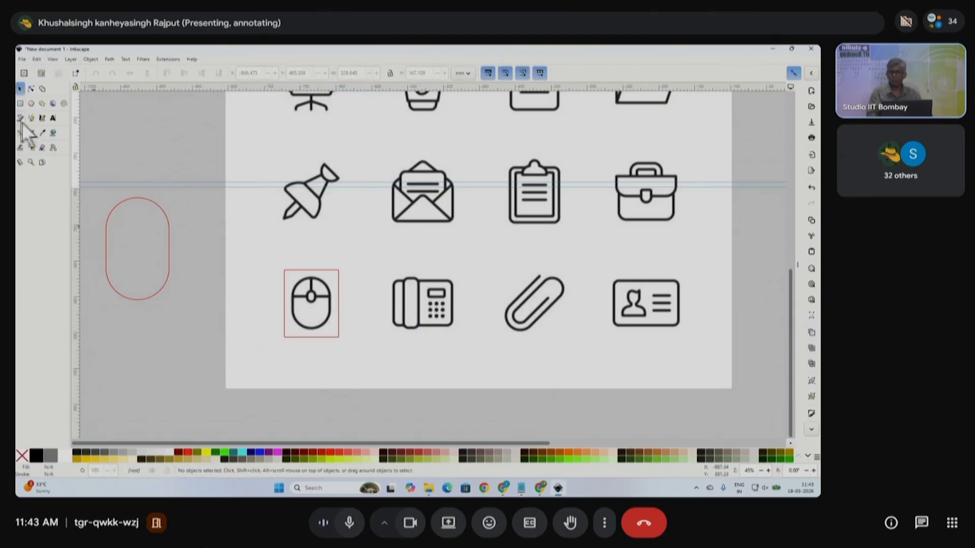
- Draw a horizontal line across the pill and a vertical divider from the oval's top node down to it
click(19, 117)
scroll(106, 231, up, 3)
click(104, 230)
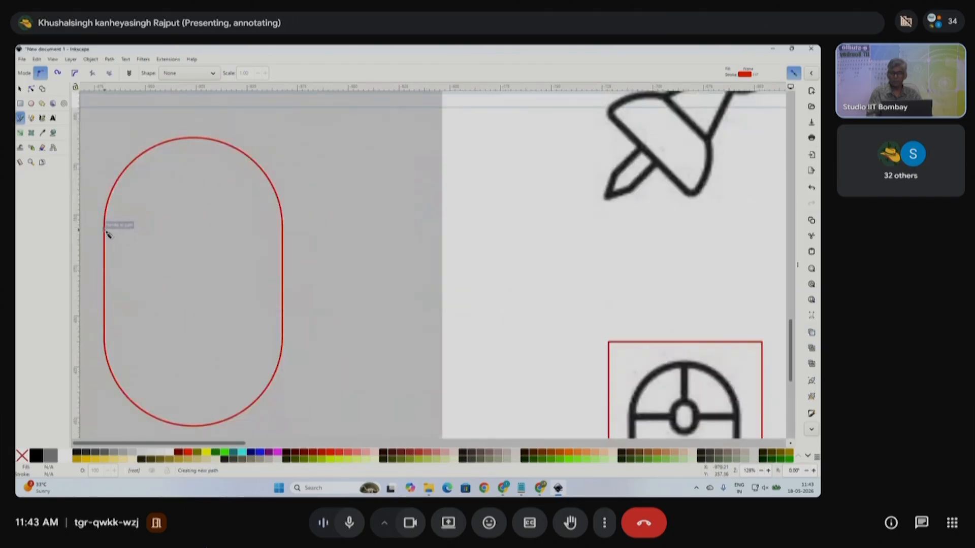
double_click(283, 231)
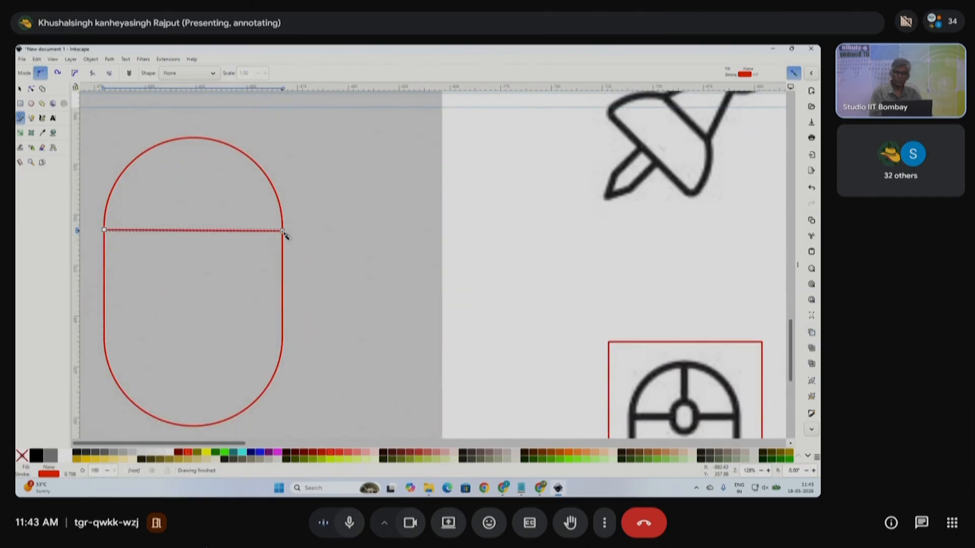
click(193, 137)
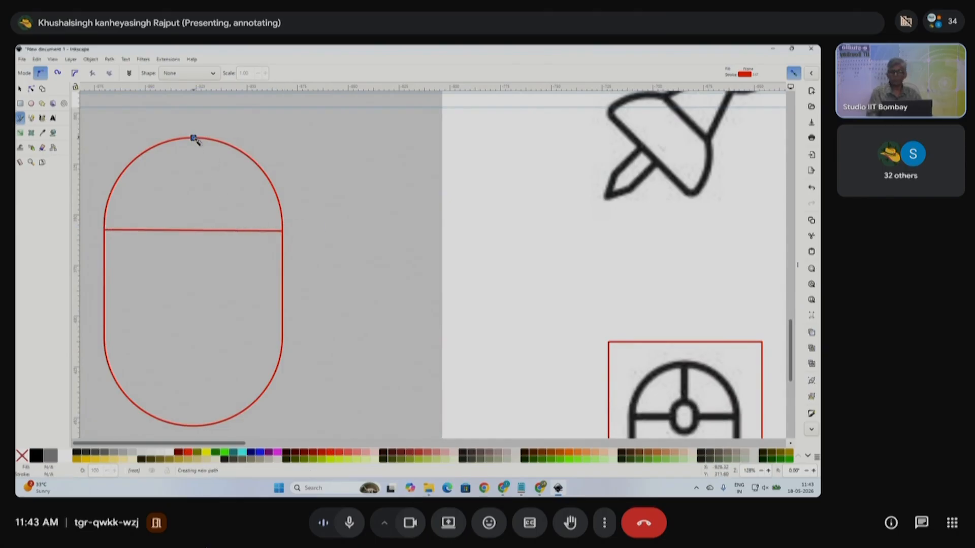
double_click(198, 229)
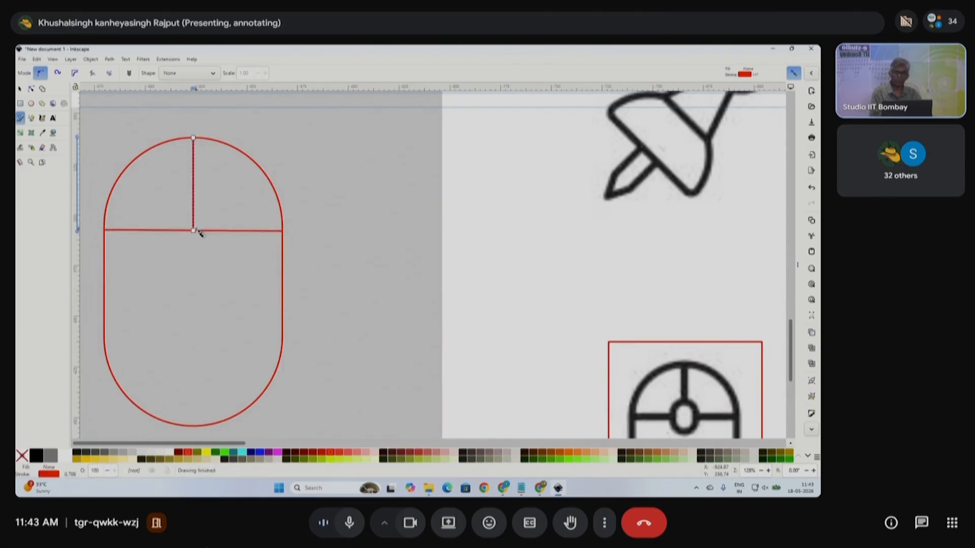
- Shrink the rounded rectangle into a small scroll-wheel shape
click(19, 89)
scroll(264, 284, down, 2)
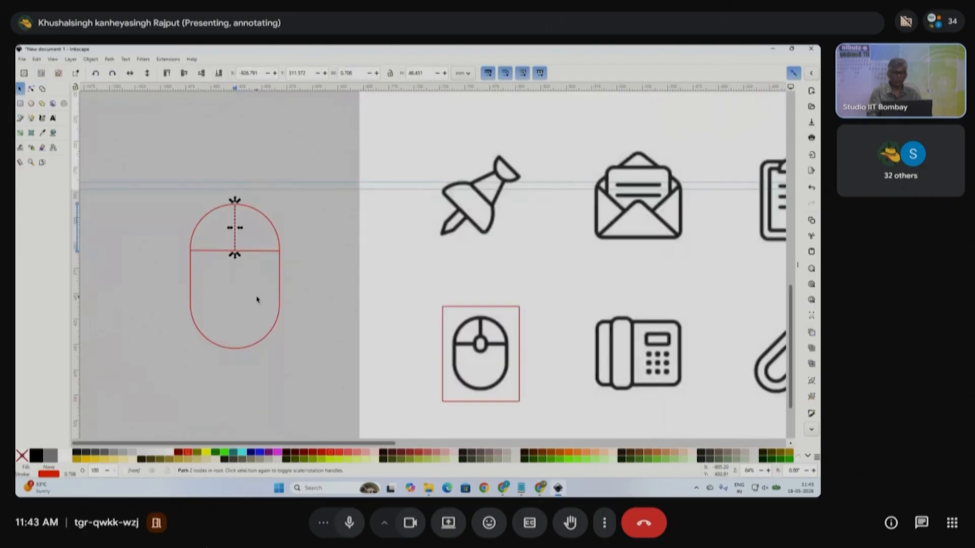
click(281, 286)
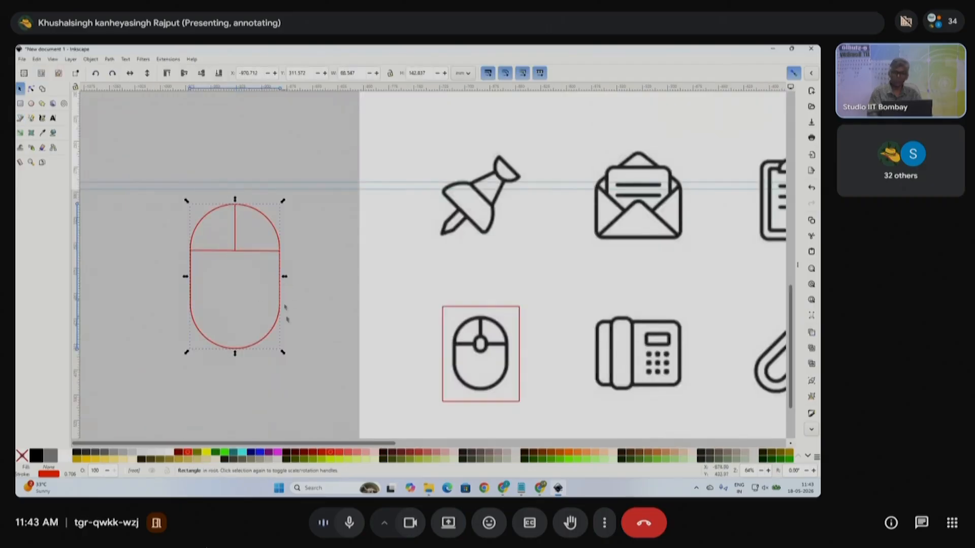
drag(288, 354, 246, 279)
scroll(253, 278, up, 2)
scroll(319, 283, down, 2)
- Select the whole red mouse outline and move it beside the reference icon
click(355, 290)
drag(207, 200, 337, 376)
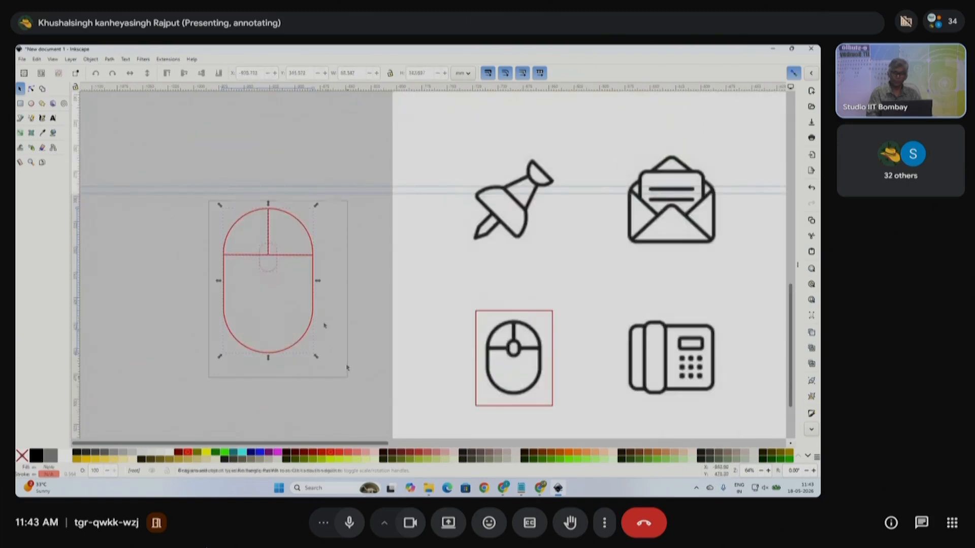
drag(318, 309, 465, 363)
scroll(464, 363, right, 3)
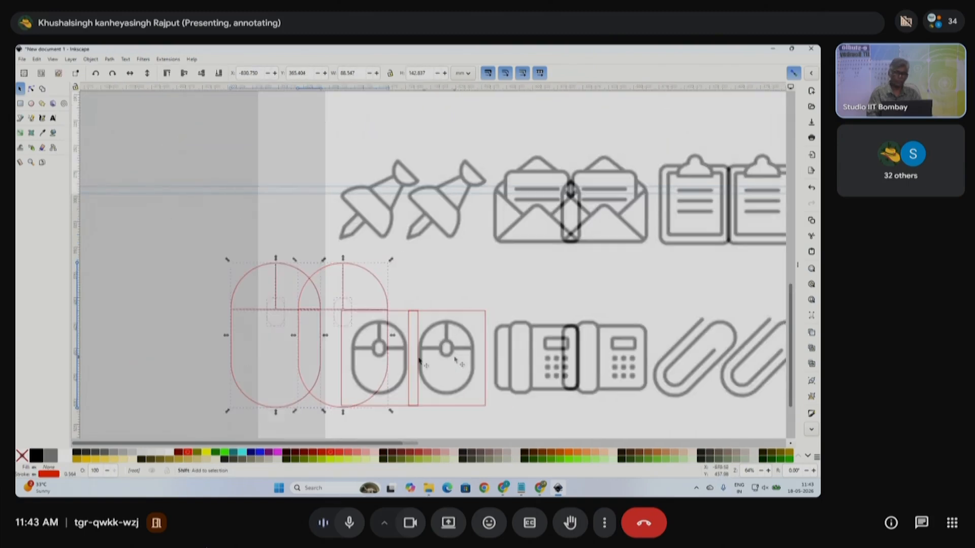
scroll(317, 374, up, 2)
- Nudge the mouse outline slightly right and down, then select its outer outline
drag(327, 333, 344, 340)
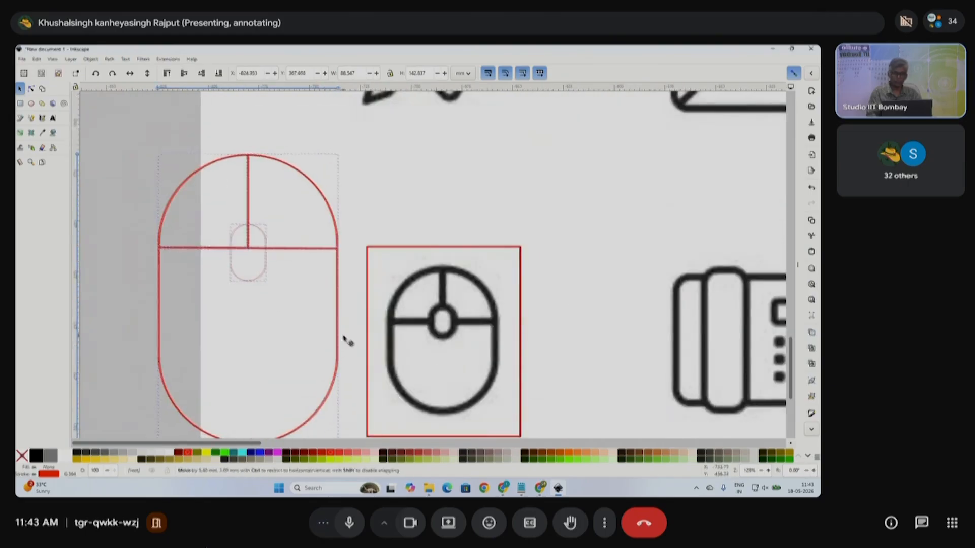
click(260, 276)
drag(126, 211, 294, 299)
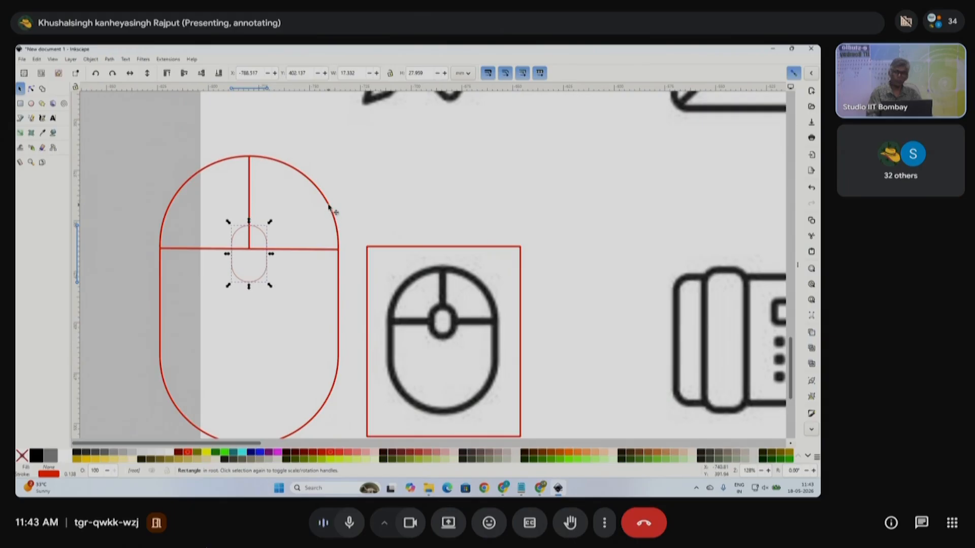
key(ctrl+shift+l)
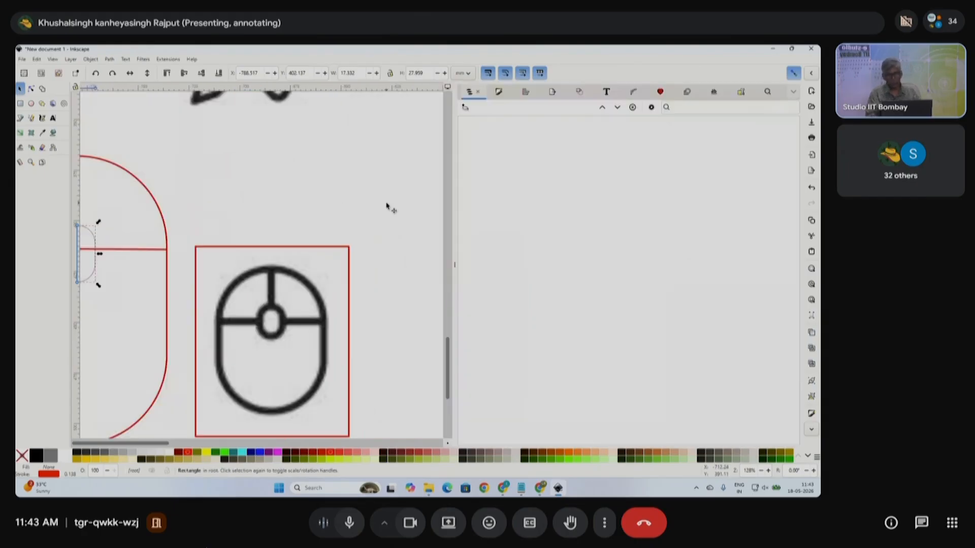
click(454, 264)
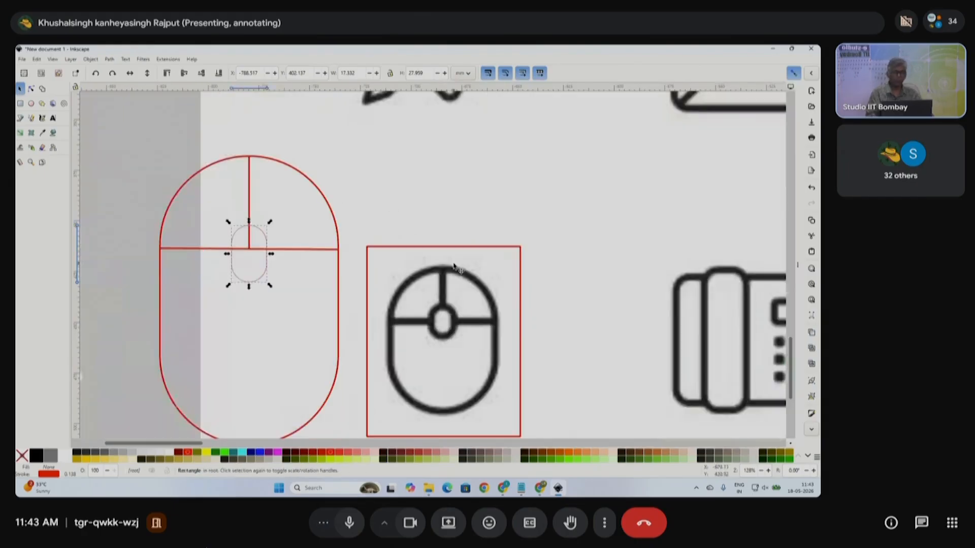
click(330, 204)
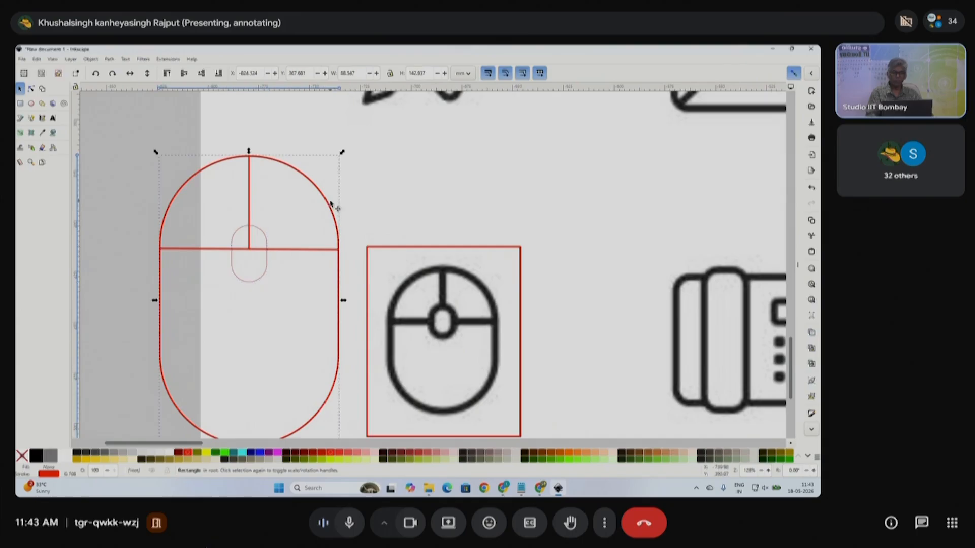
- Set the small wheel shape's stroke width to 2 pt in Fill and Stroke's Stroke style
click(797, 269)
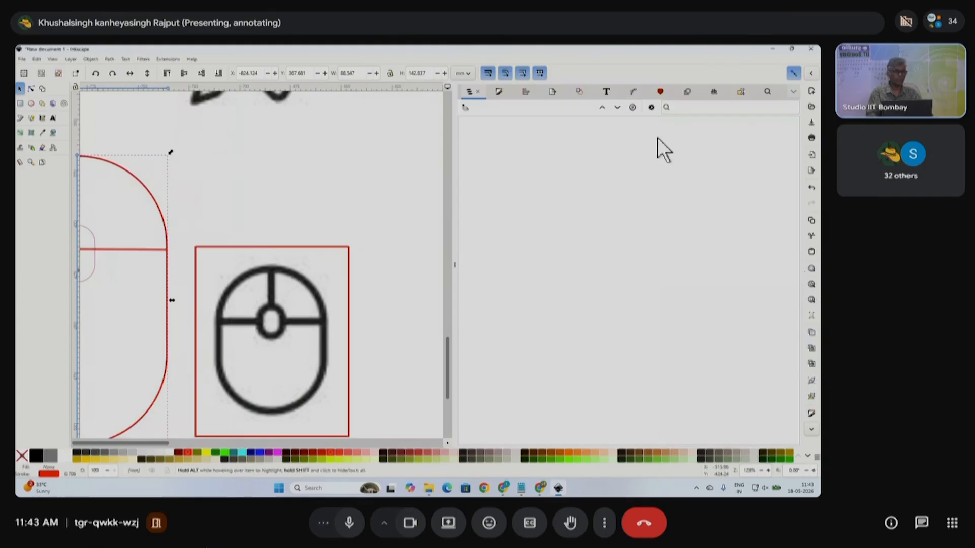
click(528, 93)
click(500, 92)
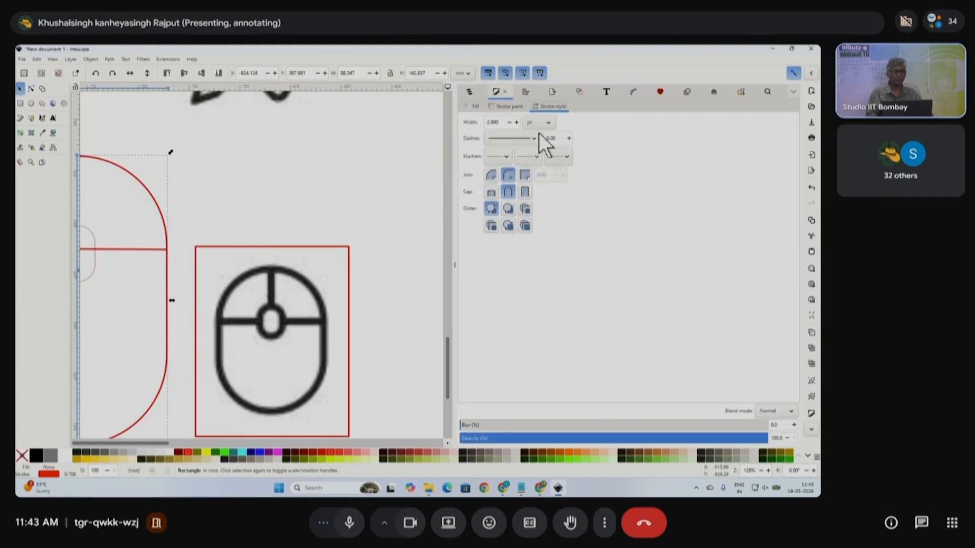
click(492, 122)
scroll(399, 216, down, 2)
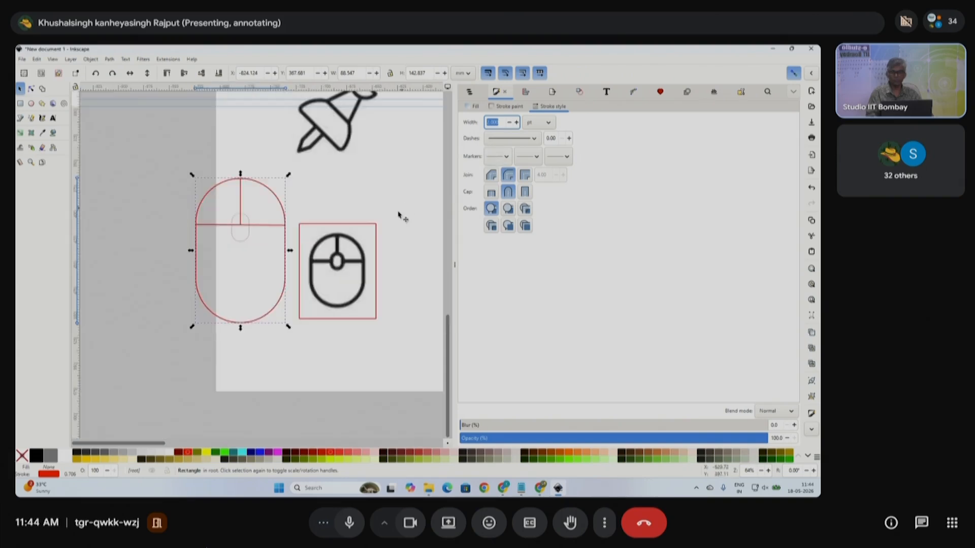
scroll(238, 236, up, 2)
click(262, 226)
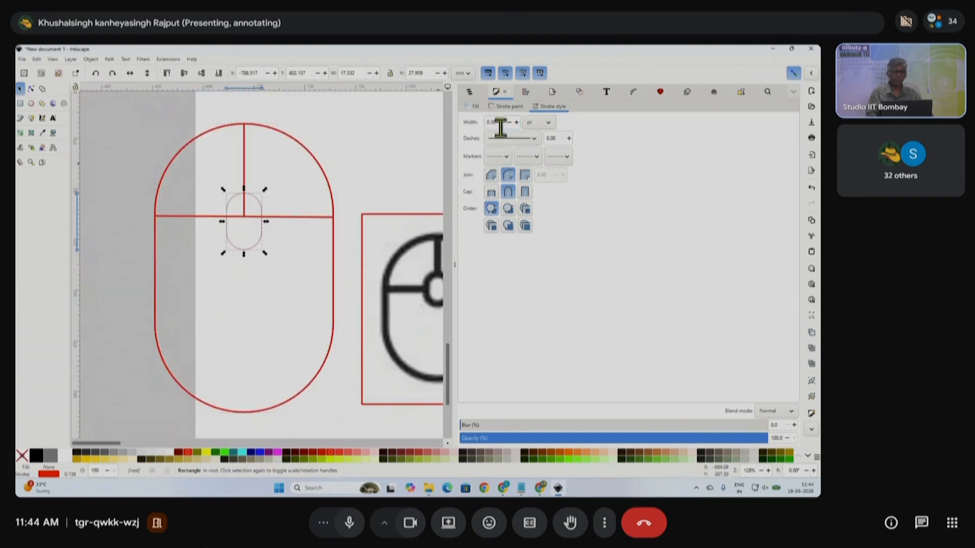
text(2)
key(Return)
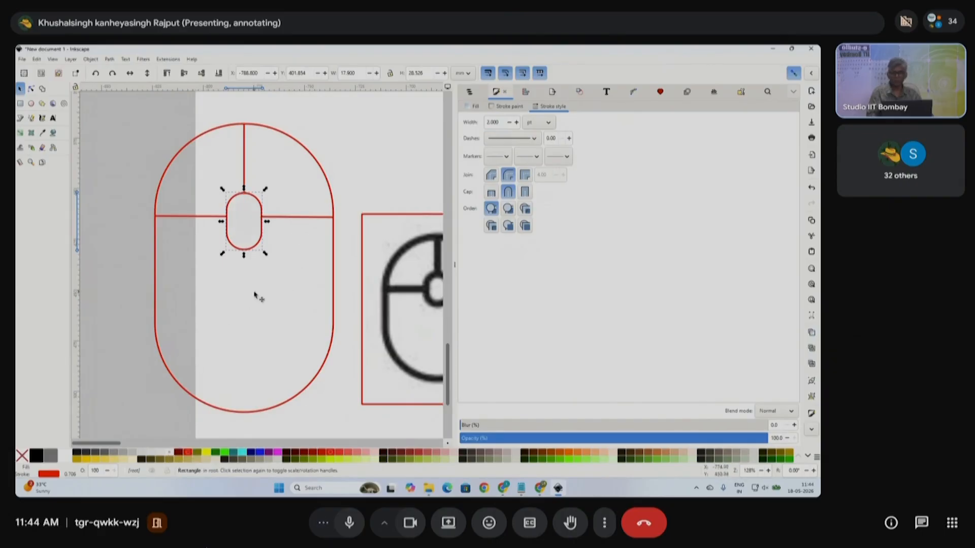
- Rubber-band select the whole red mouse drawing
scroll(255, 295, down, 1)
click(162, 403)
mouse_move(162, 403)
mouse_down()
mouse_move(368, 218)
mouse_move(342, 148)
mouse_up()
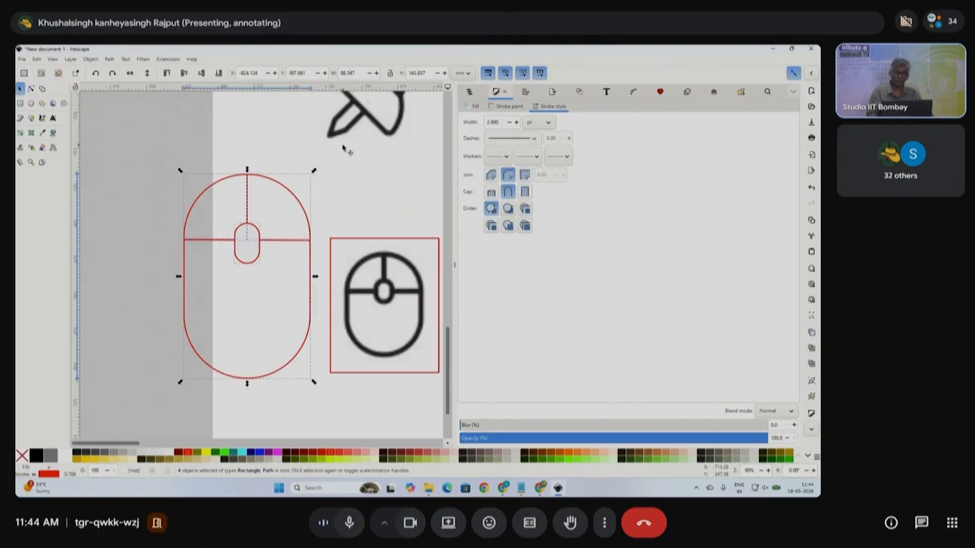
- Move the grouped mouse drawing onto the page and scale it to about 44.891 × 72.413 mm
scroll(338, 251, down, 1)
scroll(338, 254, down, 4)
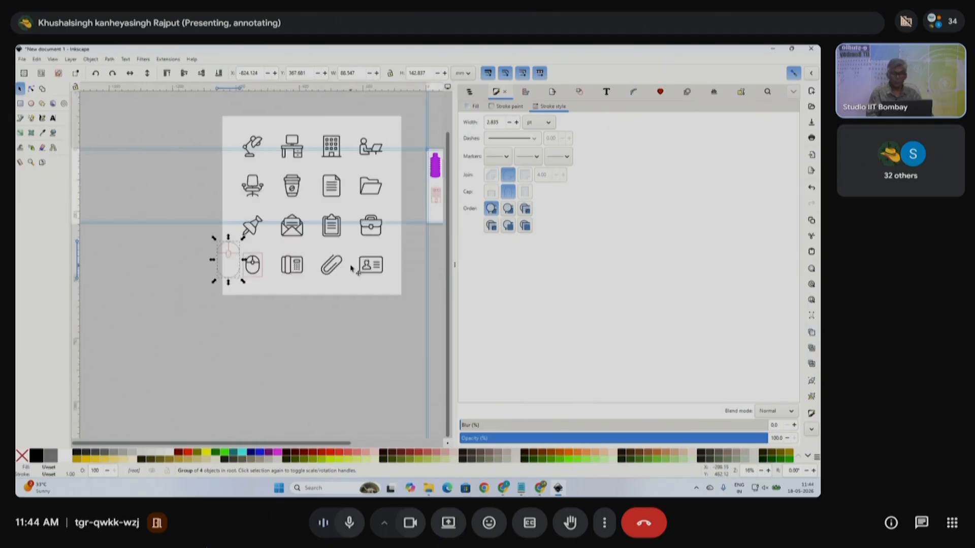
drag(198, 257, 407, 244)
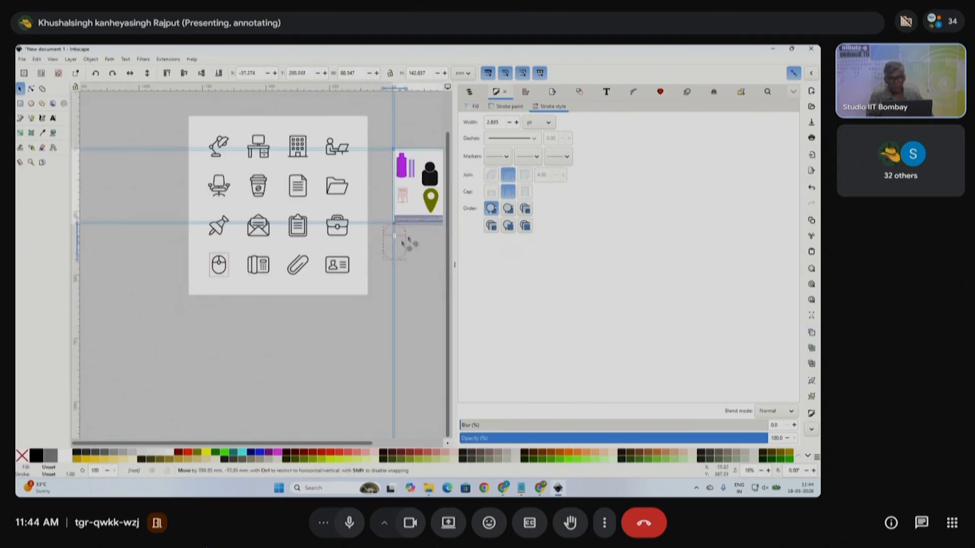
scroll(409, 242, up, 3)
scroll(421, 290, right, 5)
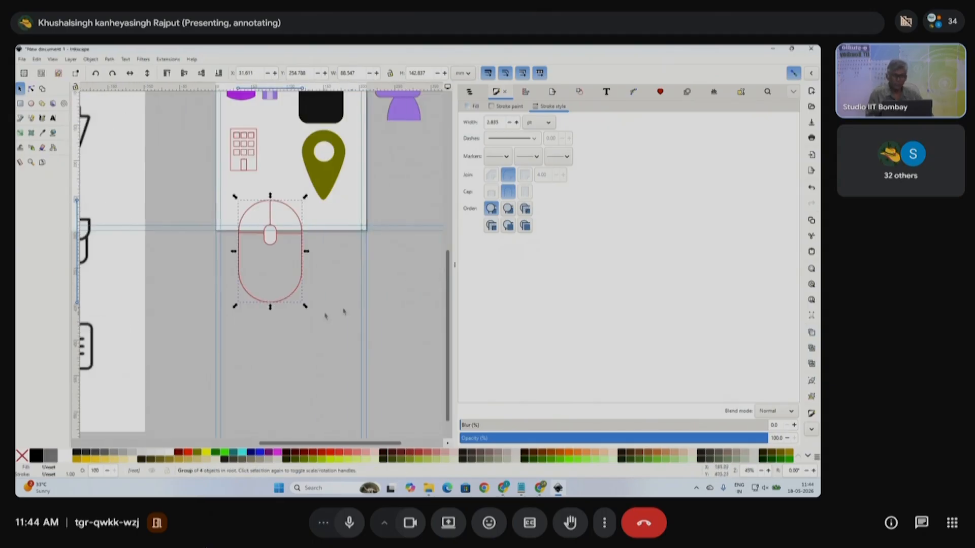
drag(304, 307, 289, 281)
scroll(279, 254, up, 3)
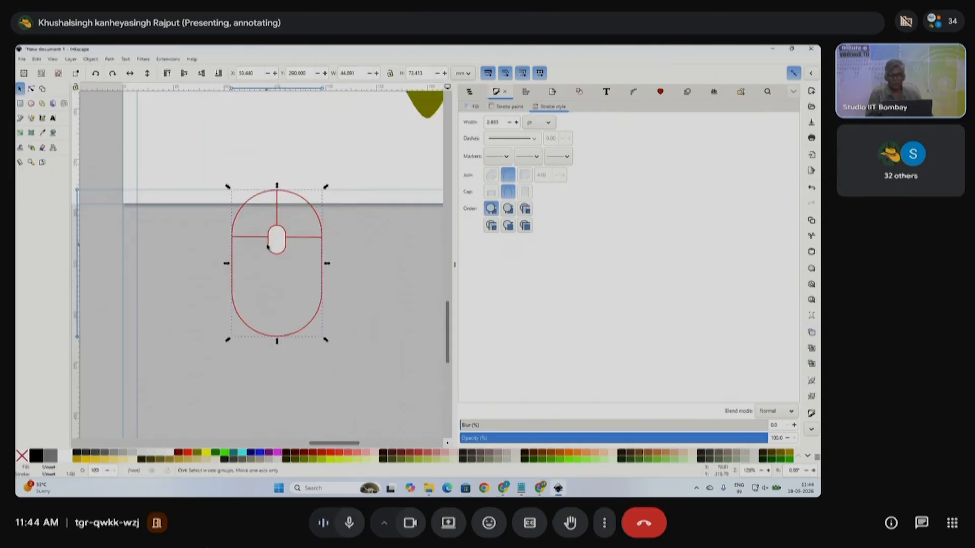
scroll(280, 315, up, 1)
drag(279, 350, 302, 195)
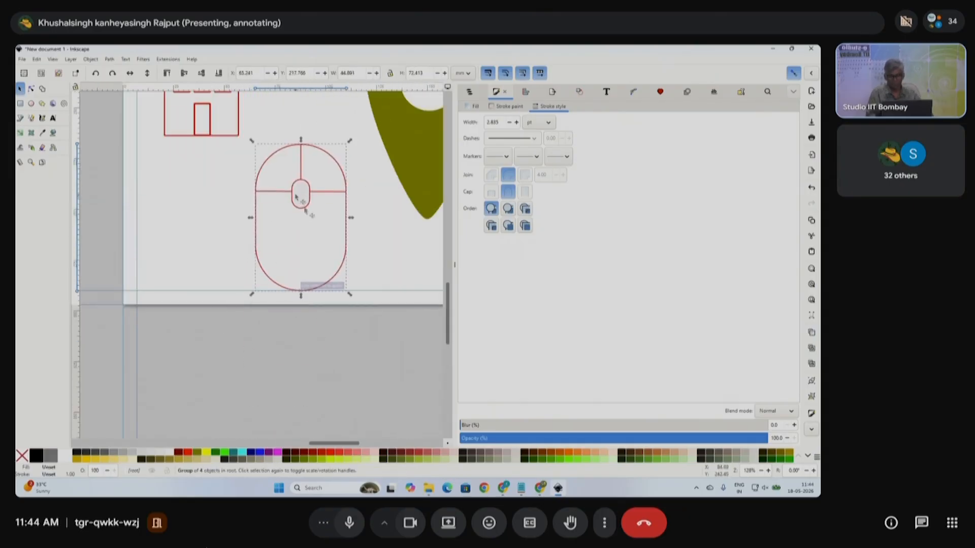
scroll(345, 305, down, 5)
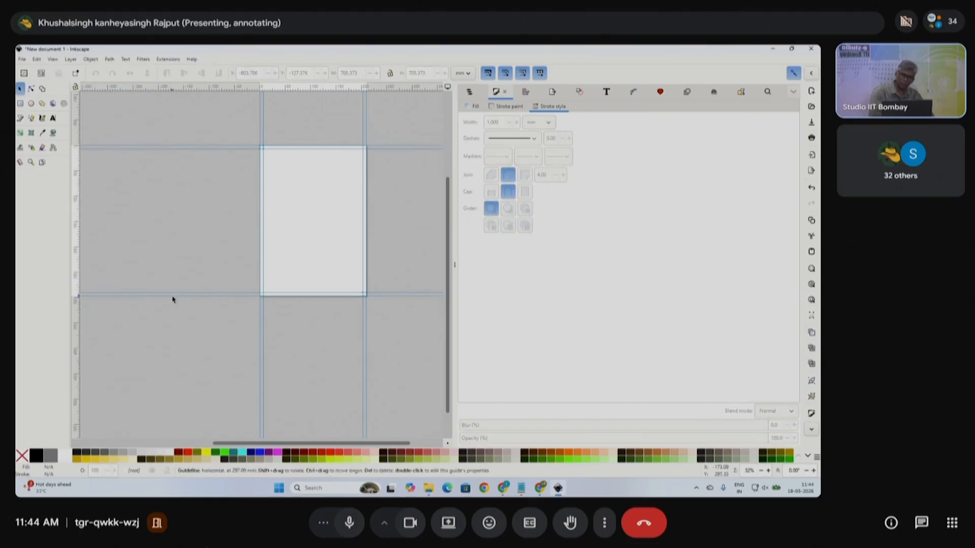
- In Chrome, close the office icons search tab and switch to the Google Translate tab
click(540, 489)
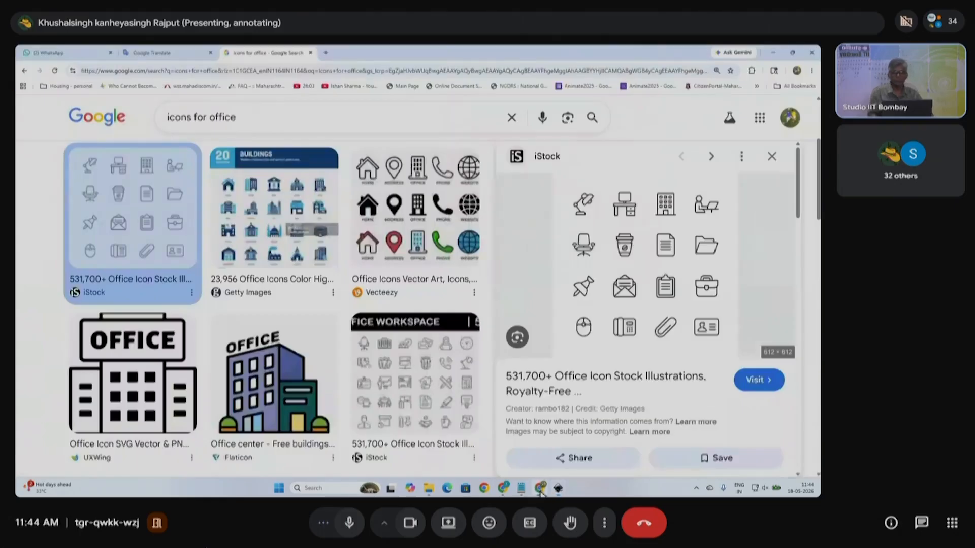
click(309, 52)
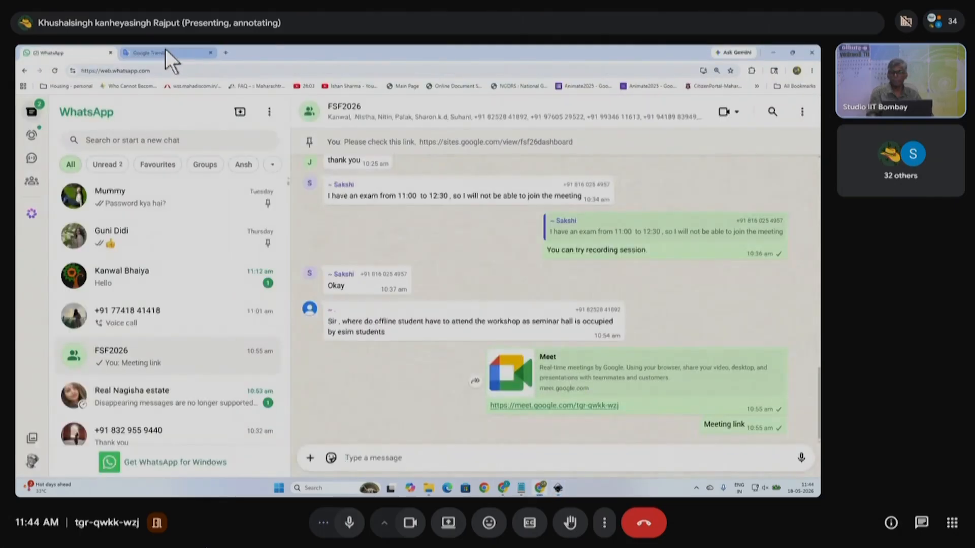
click(166, 51)
- Briefly visit the Meet window and Inkscape, then return to Chrome's Google Translate page
mouse_move(516, 492)
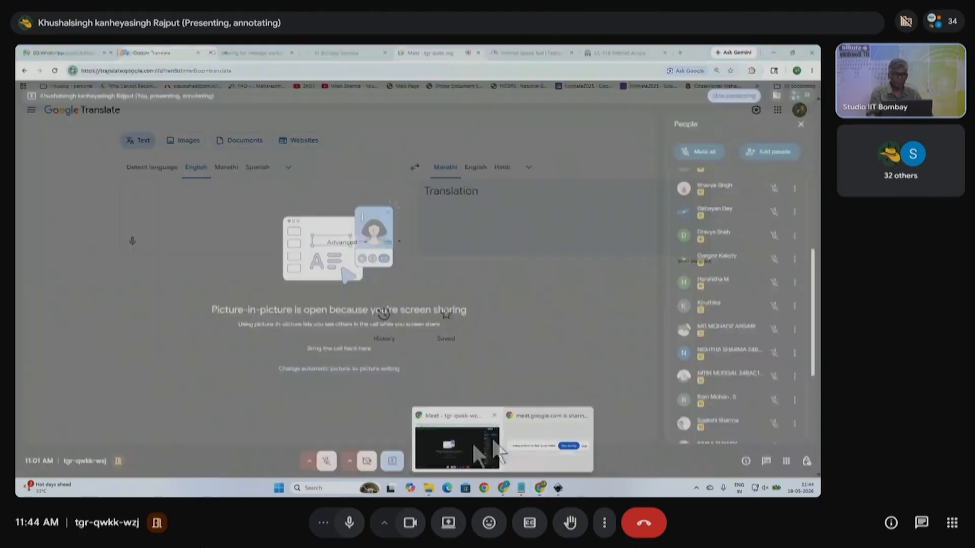
click(467, 447)
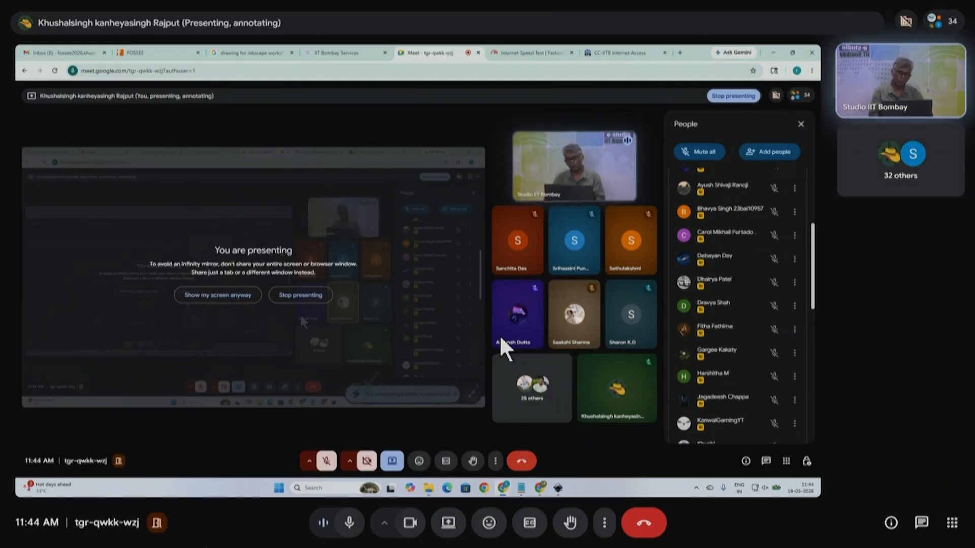
click(559, 490)
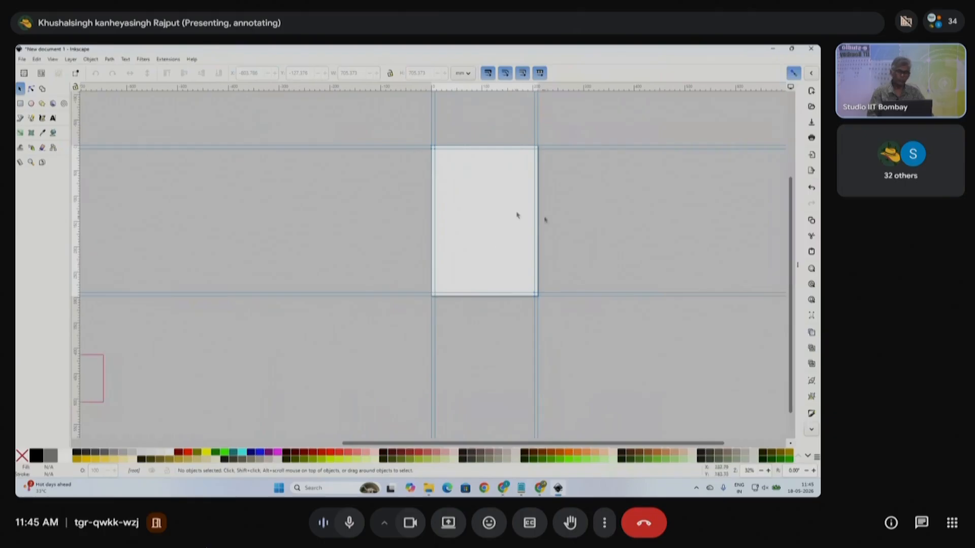
scroll(545, 214, up, 2)
scroll(473, 223, up, 2)
scroll(456, 247, right, 2)
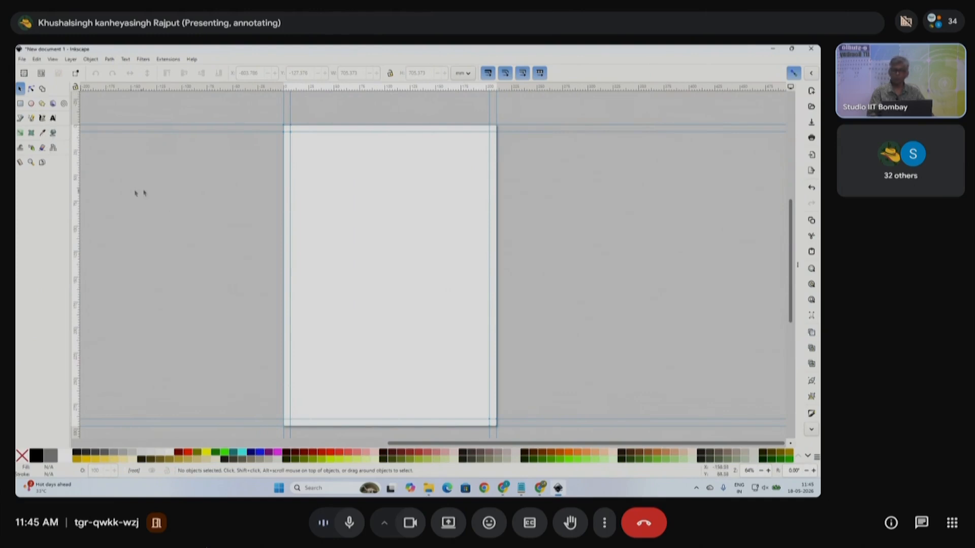
click(540, 488)
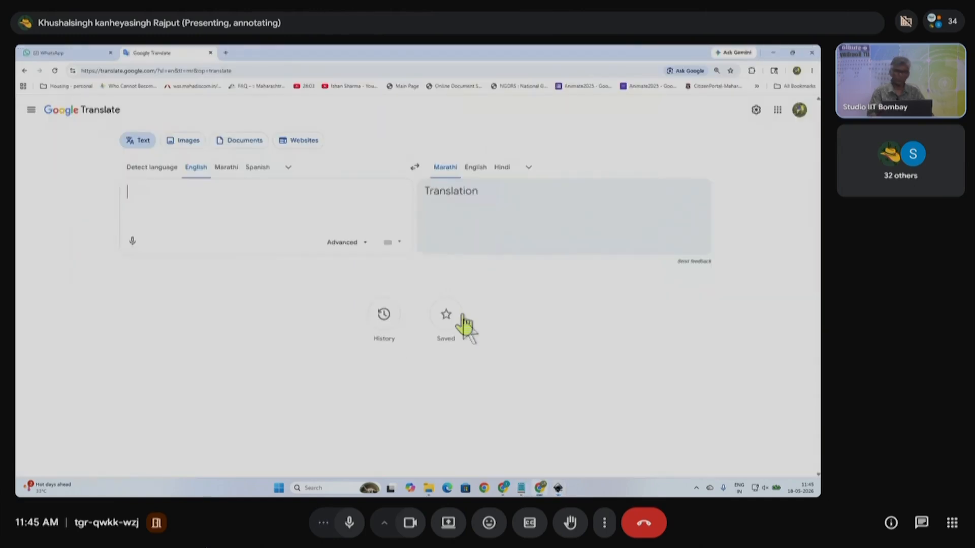
- In a new tab, search Google for 'icon for industry'
click(226, 52)
click(348, 217)
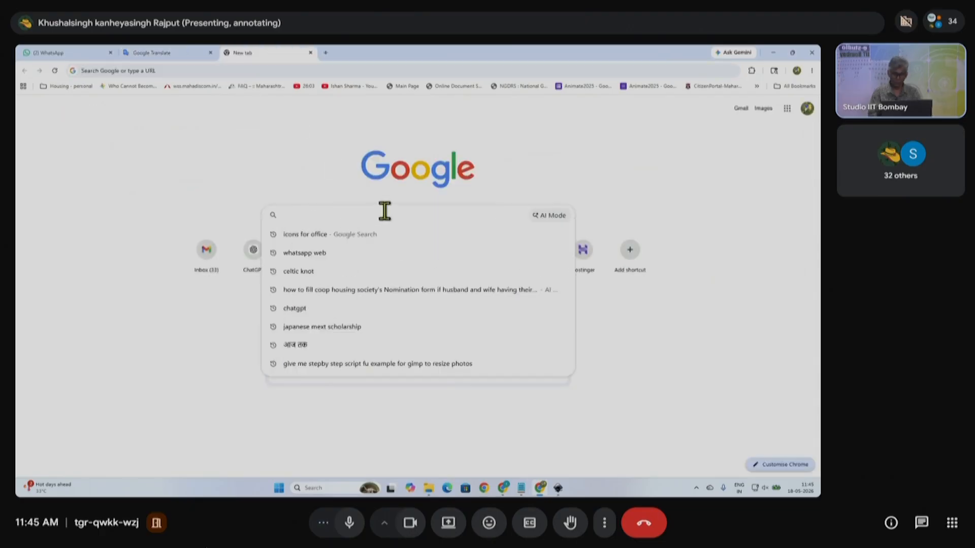
text(icon)
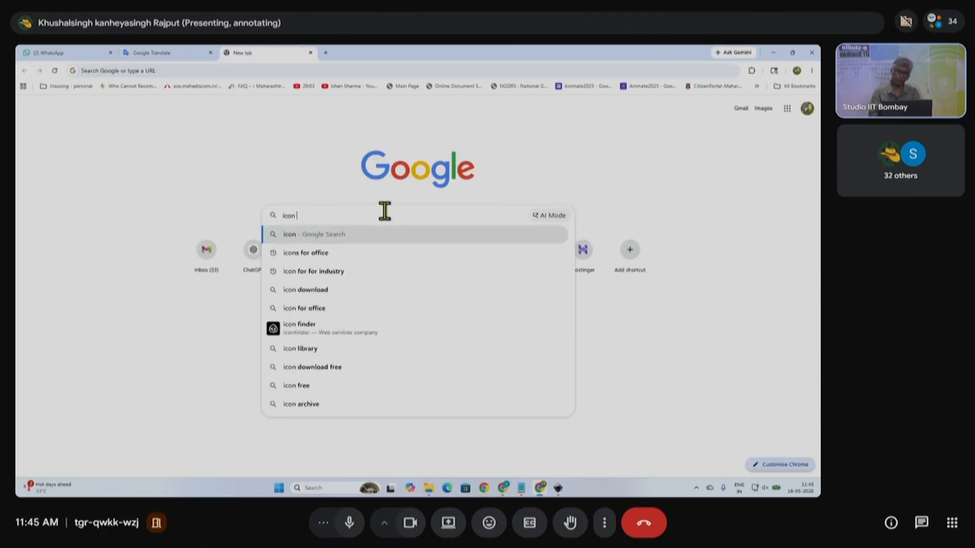
text( for in)
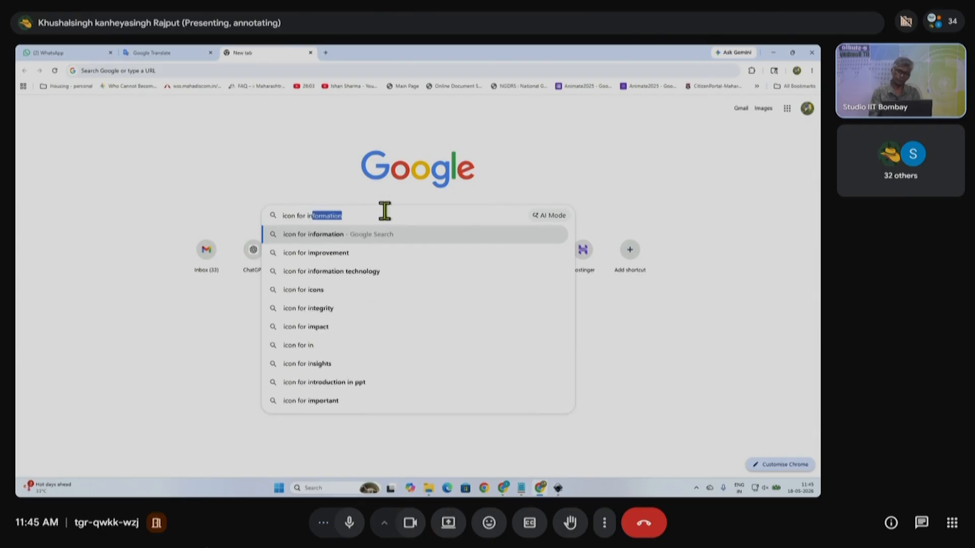
text(dustry)
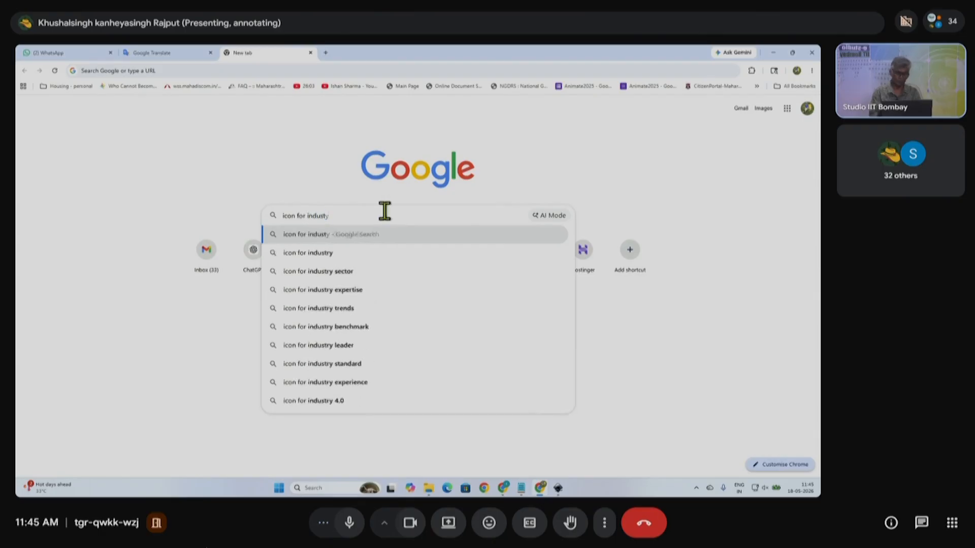
key(Return)
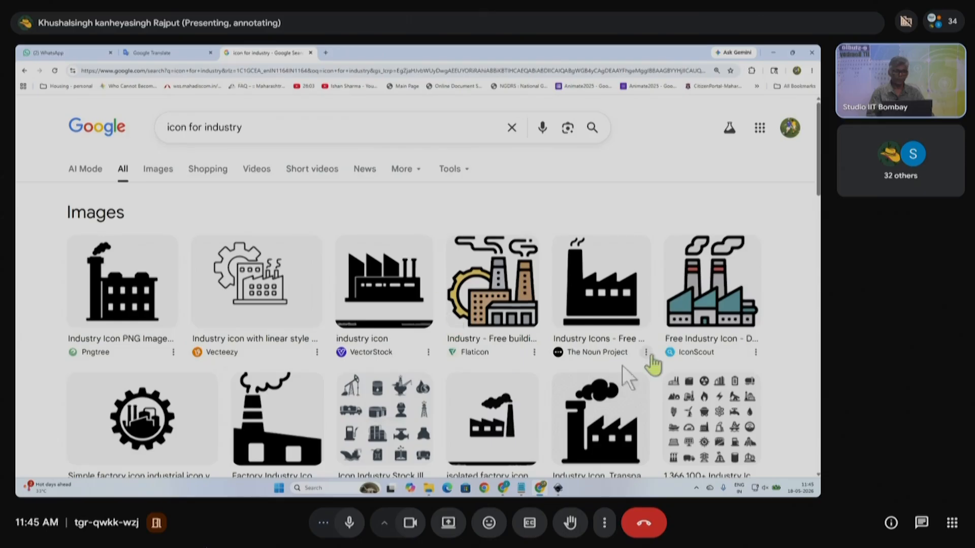
scroll(577, 373, down, 5)
scroll(401, 330, up, 1)
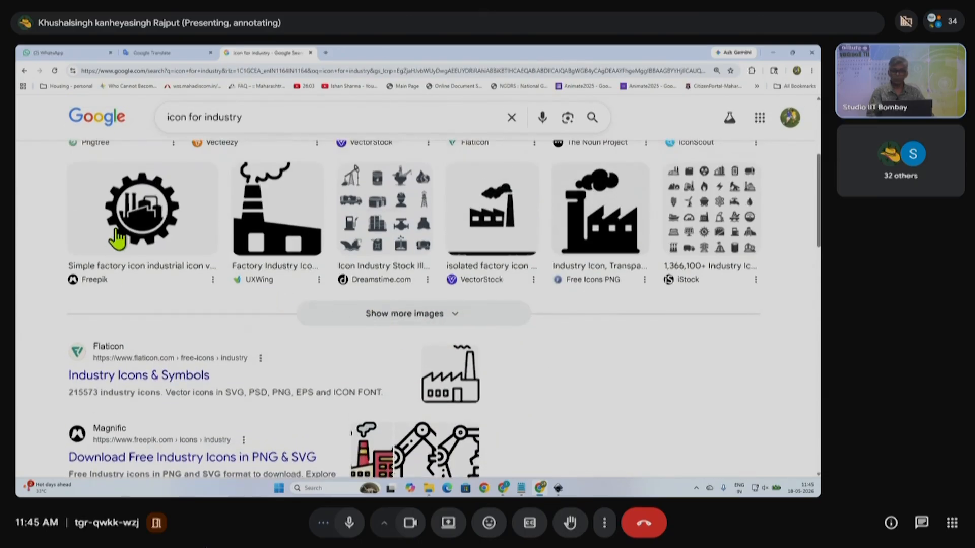
scroll(624, 355, up, 5)
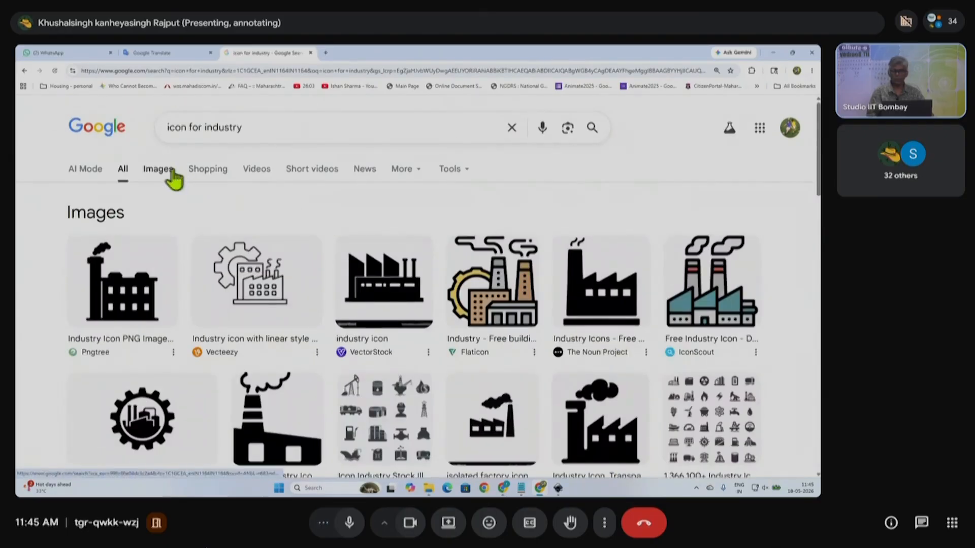
- In image results, open the Alamy gear-and-wrench icon preview and copy the image
click(171, 171)
scroll(489, 355, down, 10)
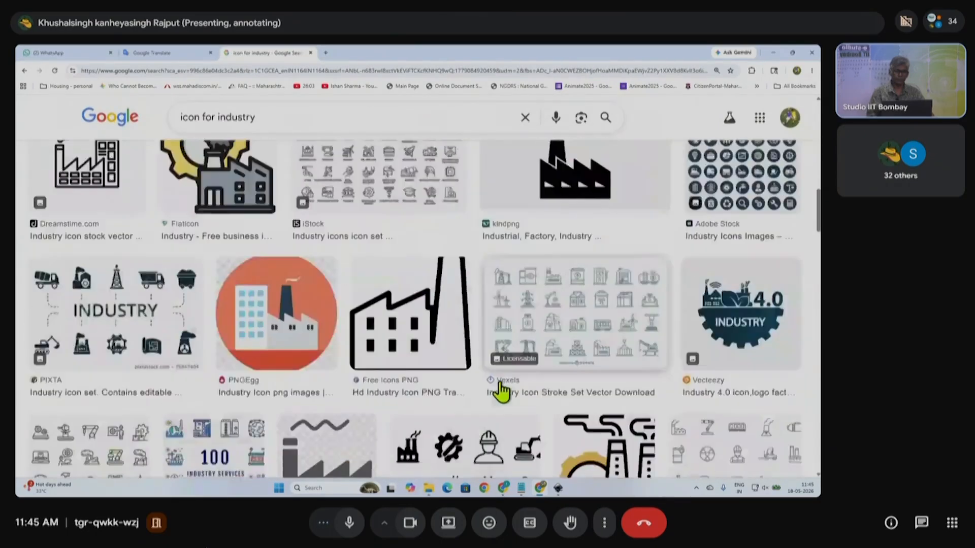
scroll(502, 389, down, 4)
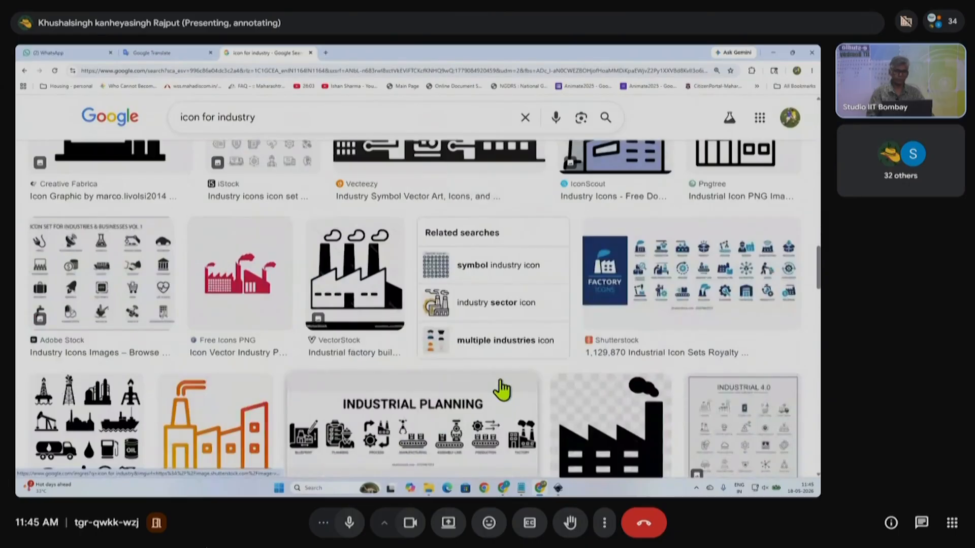
scroll(501, 390, down, 5)
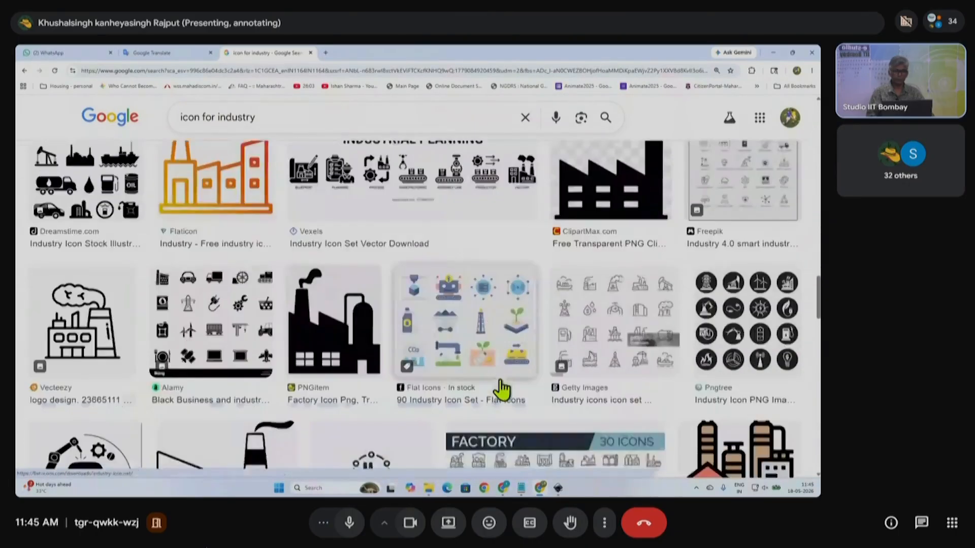
scroll(502, 389, down, 10)
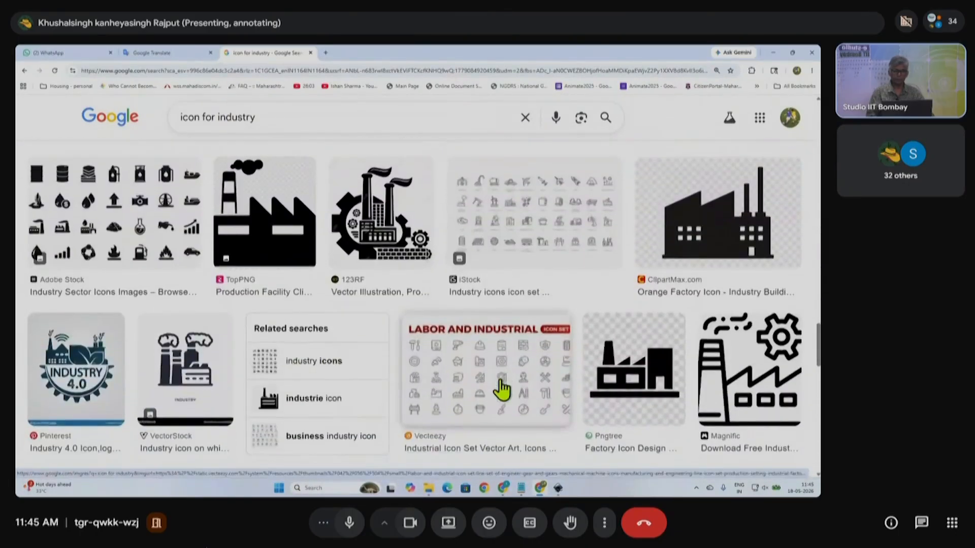
scroll(502, 389, down, 10)
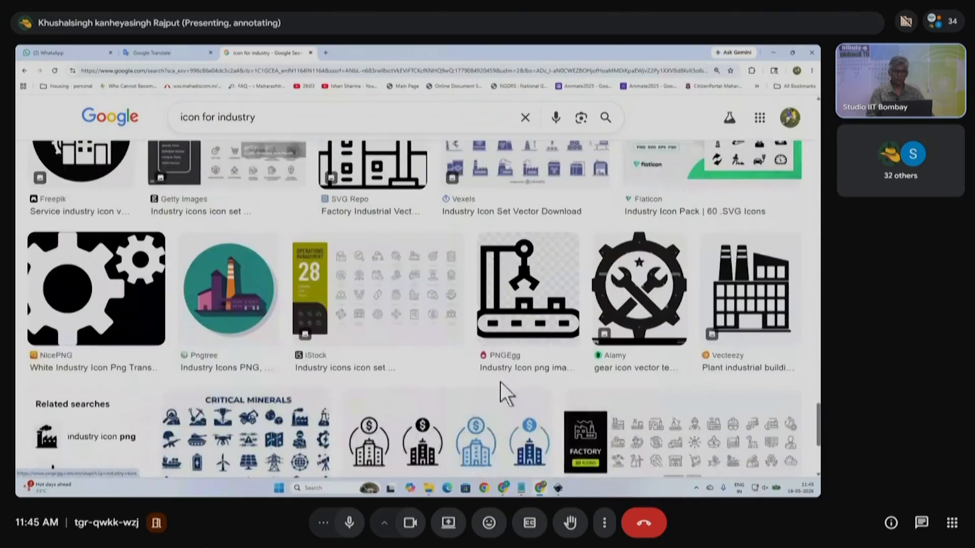
click(657, 310)
right_click(655, 265)
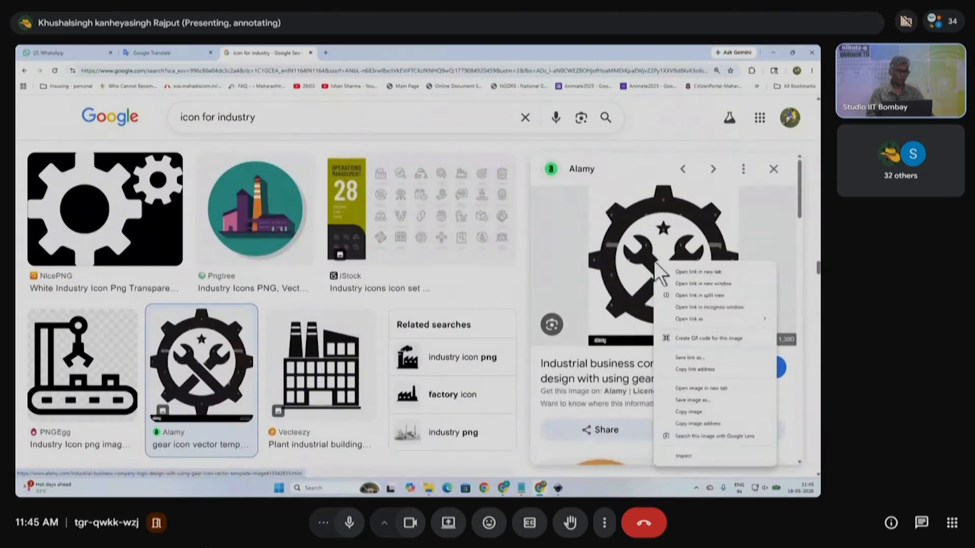
click(697, 412)
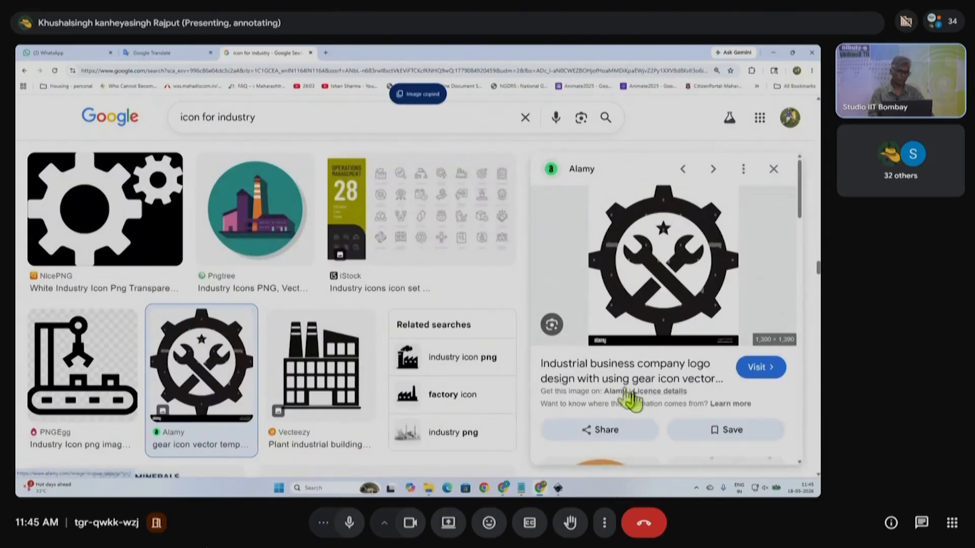
key(alt+Tab)
- Paste the gear image into Inkscape, shrink it to about 39% and nudge it left
key(ctrl+v)
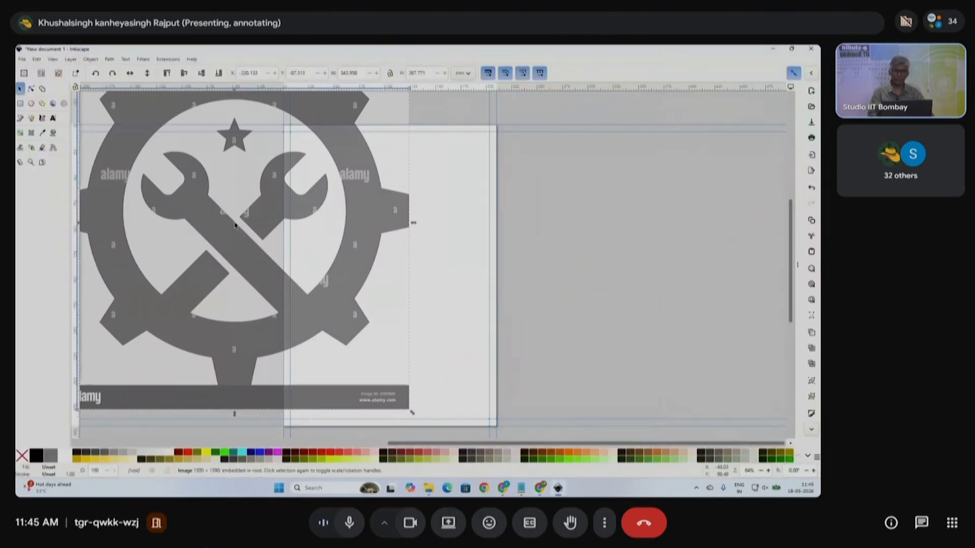
drag(412, 412, 551, 213)
scroll(551, 213, up, 3)
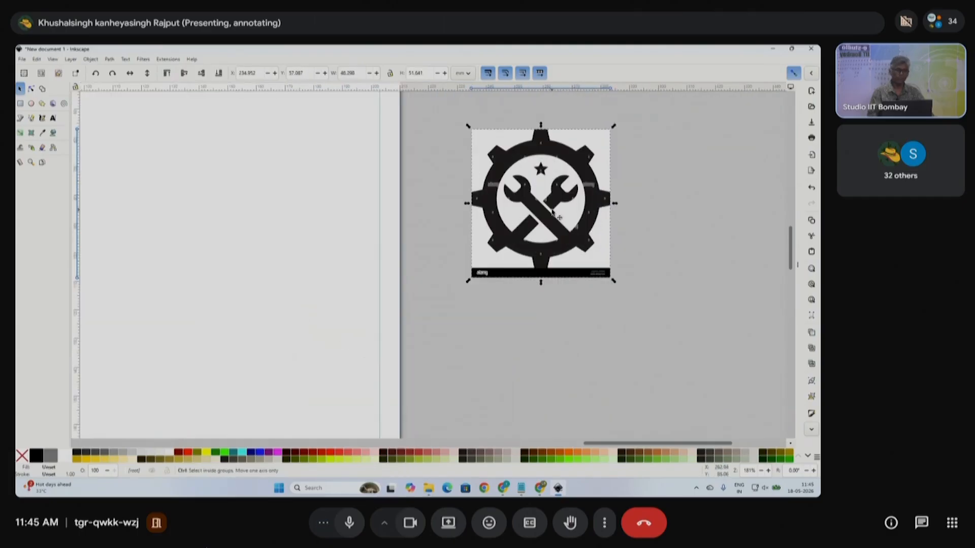
scroll(557, 216, up, 3)
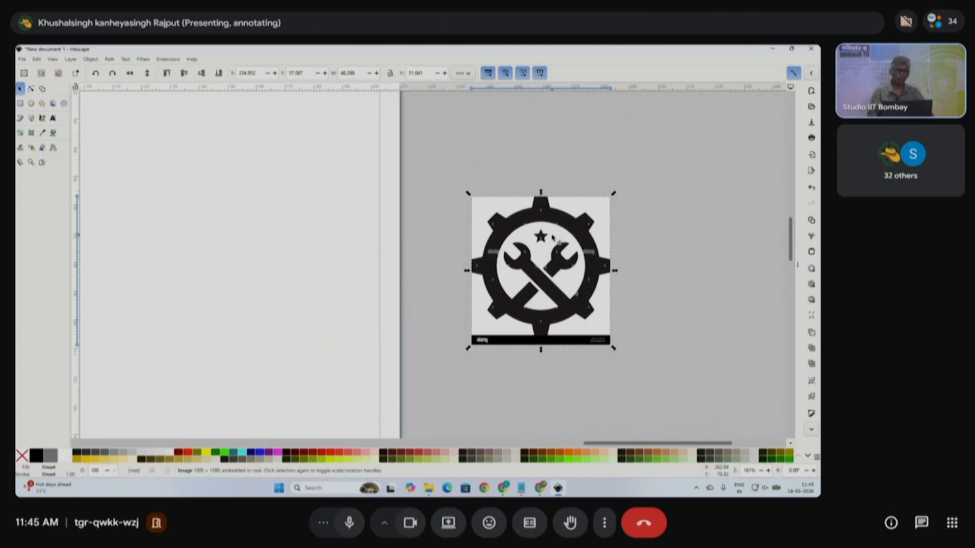
scroll(563, 296, left, 5)
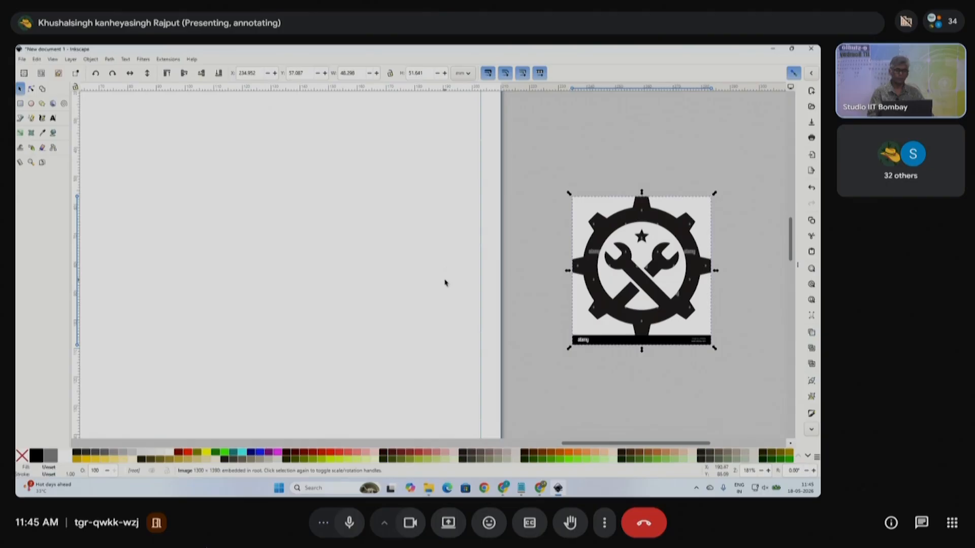
drag(652, 301, 632, 297)
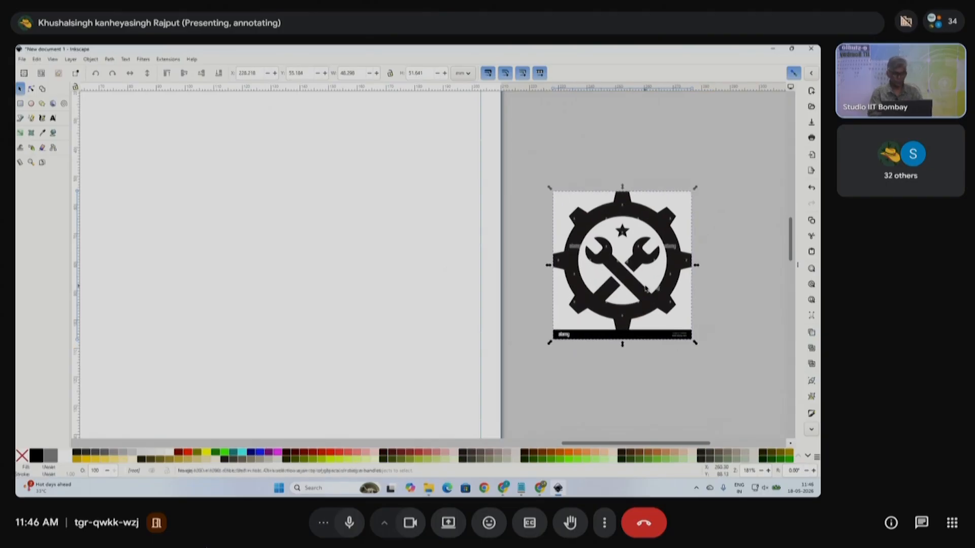
- Delete the gear image, leaving the page empty
key(Delete)
drag(364, 263, 283, 347)
scroll(312, 316, left, 8)
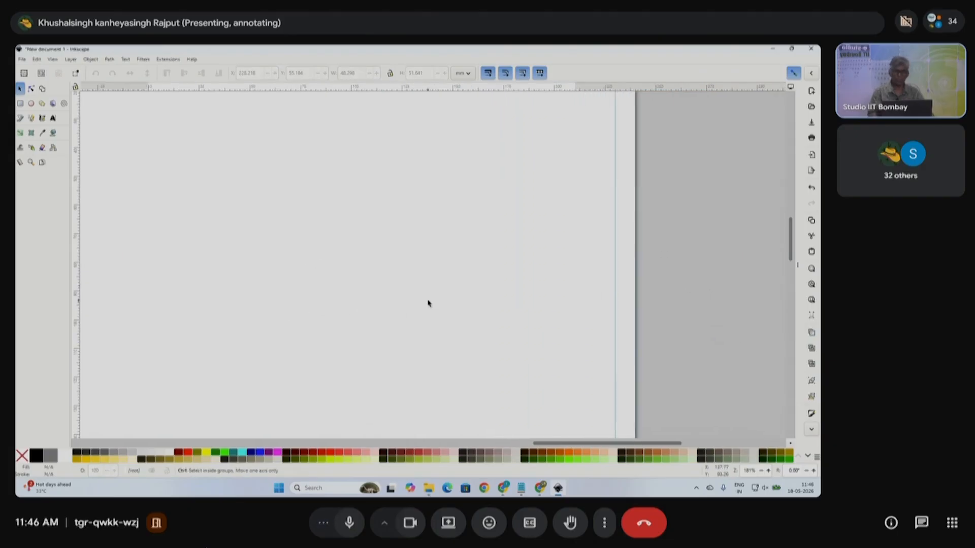
scroll(428, 303, down, 2)
scroll(378, 306, down, 4)
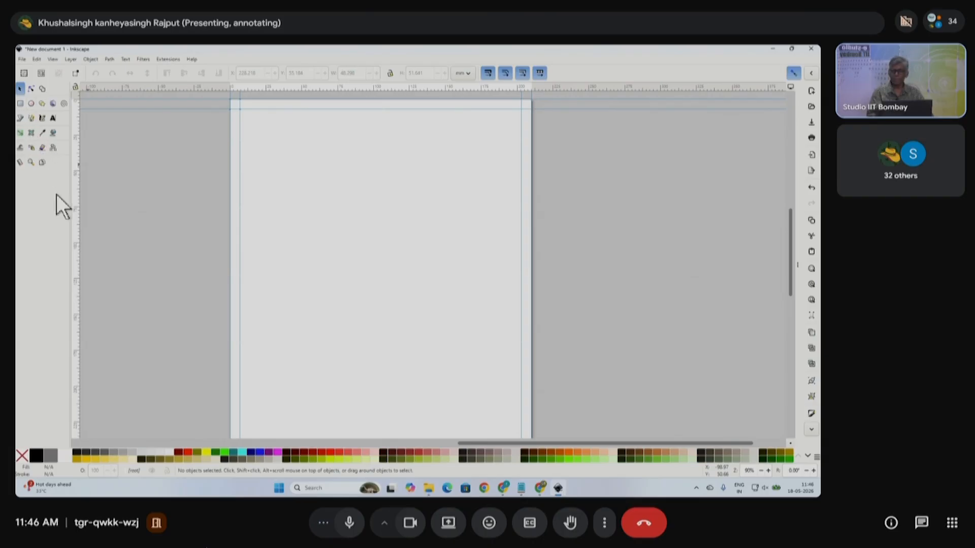
- Pick the Rectangle tool, place a horizontal guide across mid-page, then switch to Google Meet
click(20, 103)
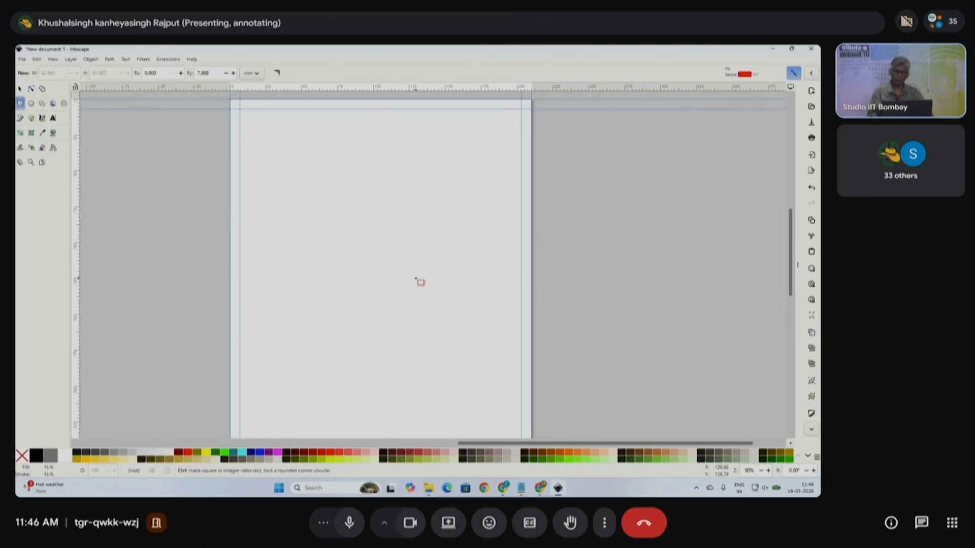
ctrl+scroll(420, 281, down, 1)
scroll(424, 283, down, 1)
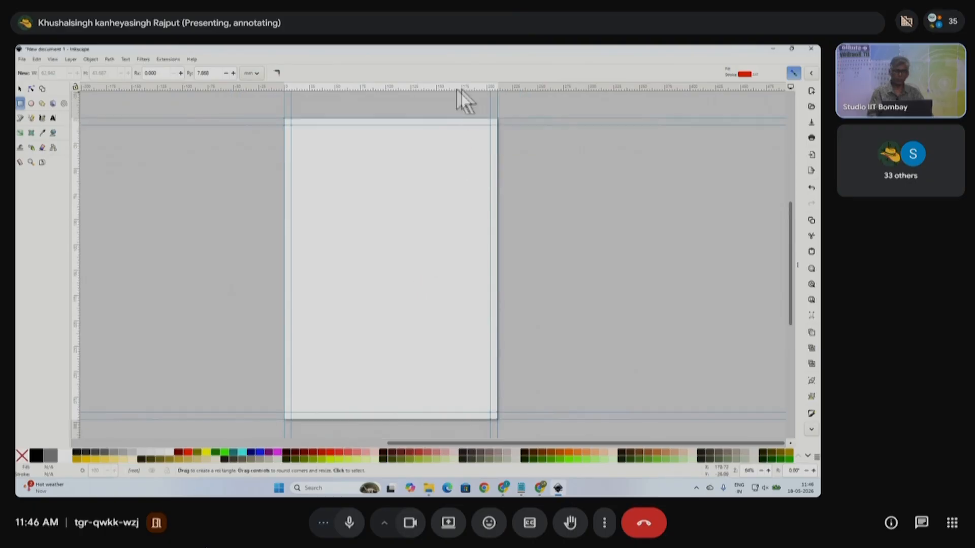
drag(444, 96, 465, 76)
drag(358, 87, 432, 268)
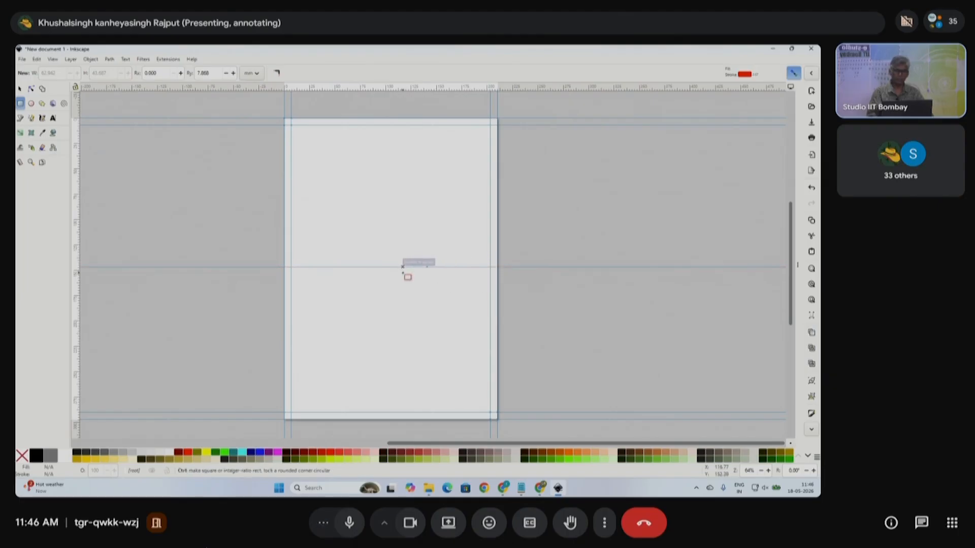
scroll(405, 267, up, 1)
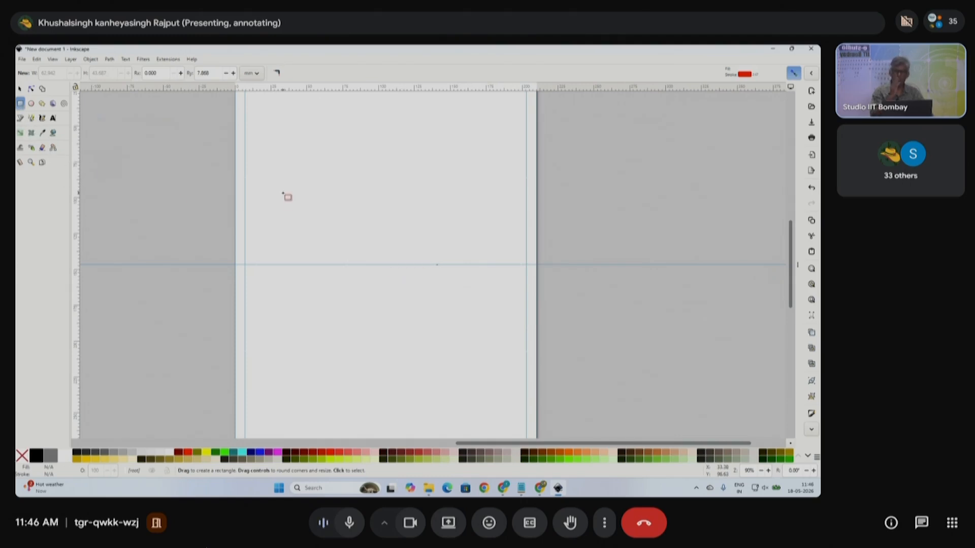
mouse_move(540, 490)
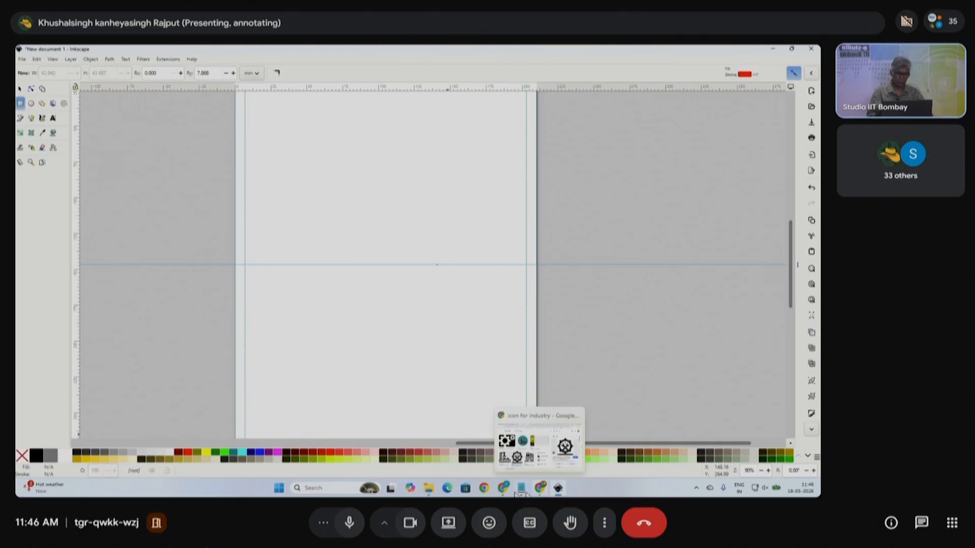
click(475, 447)
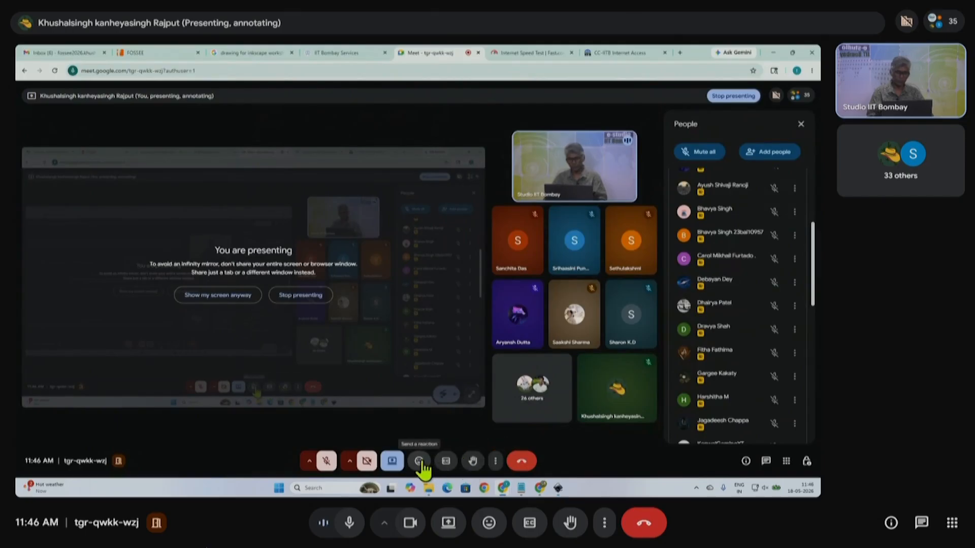
- Switch between Inkscape and the Meet window, ending on the blank Inkscape page with its guide
click(558, 488)
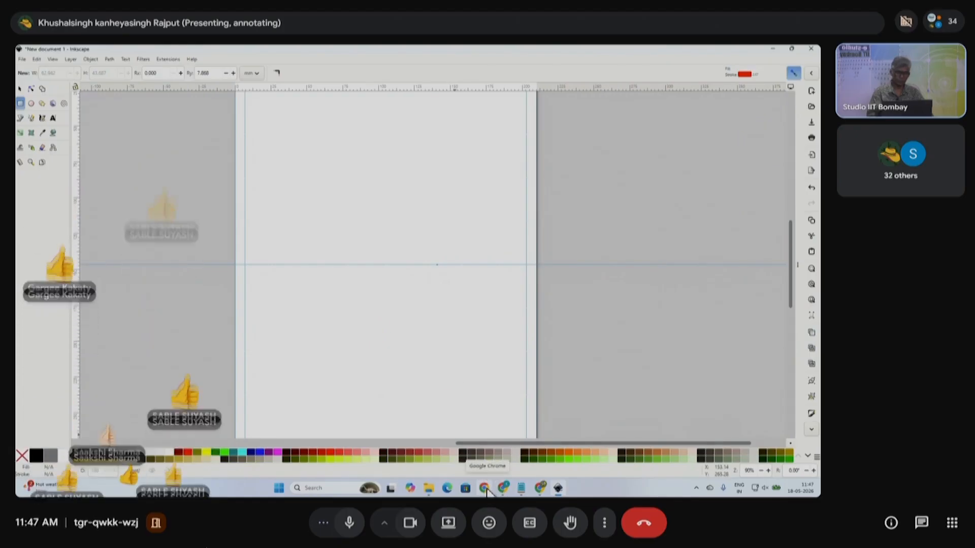
click(485, 489)
click(466, 459)
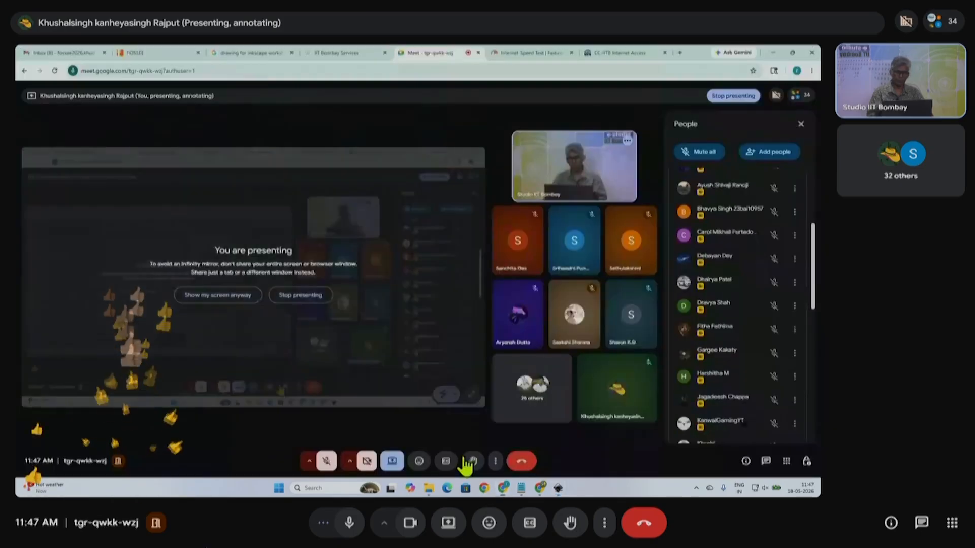
click(557, 489)
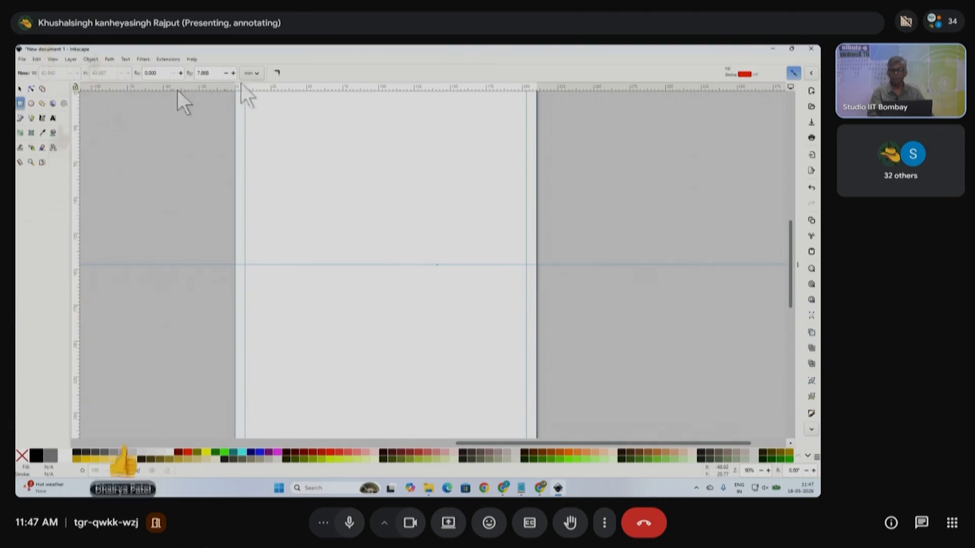
- Draw a sharp-cornered rectangle on the page and reposition it
click(278, 72)
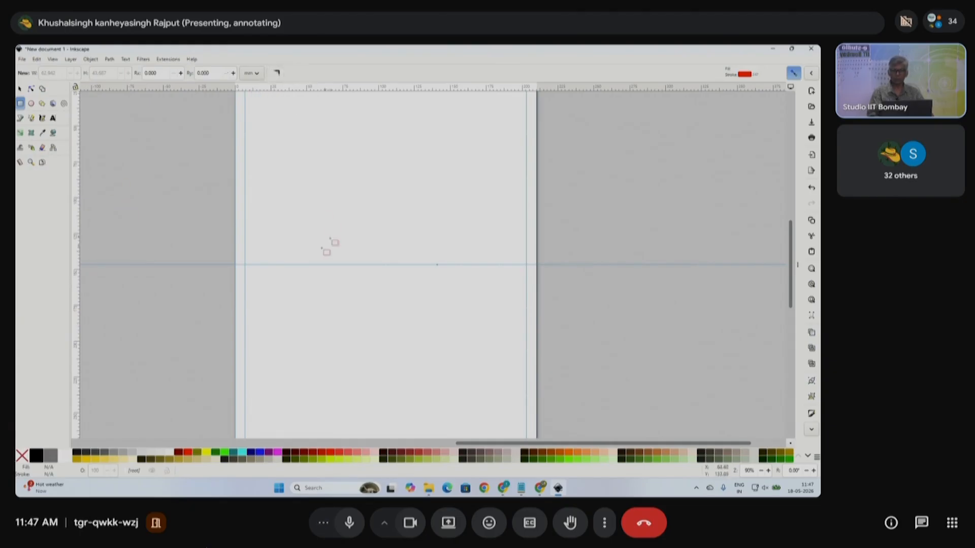
drag(306, 188, 386, 264)
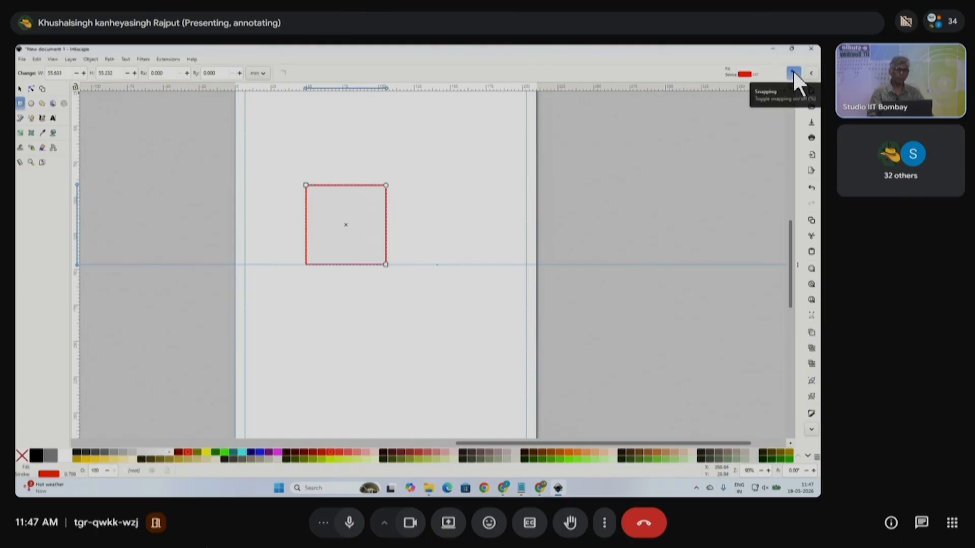
click(20, 89)
drag(362, 186, 406, 182)
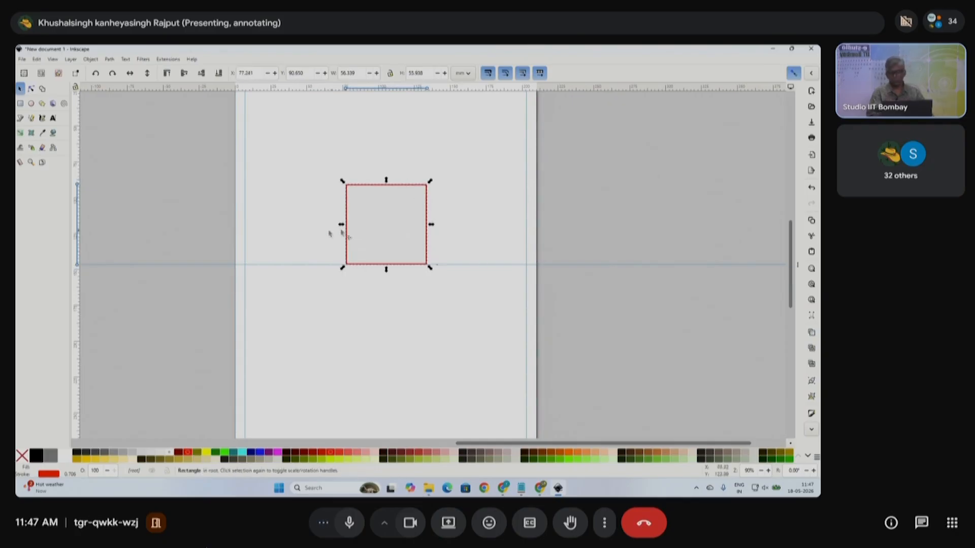
- Give the rectangle a black outline, widen it to about 70 × 55.9 mm and nudge it left
shift+click(36, 455)
click(284, 360)
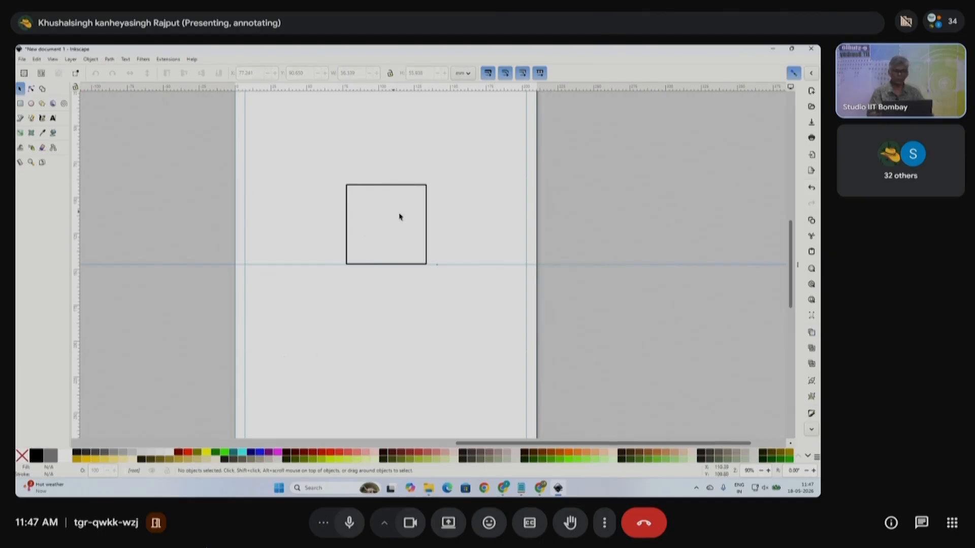
click(428, 234)
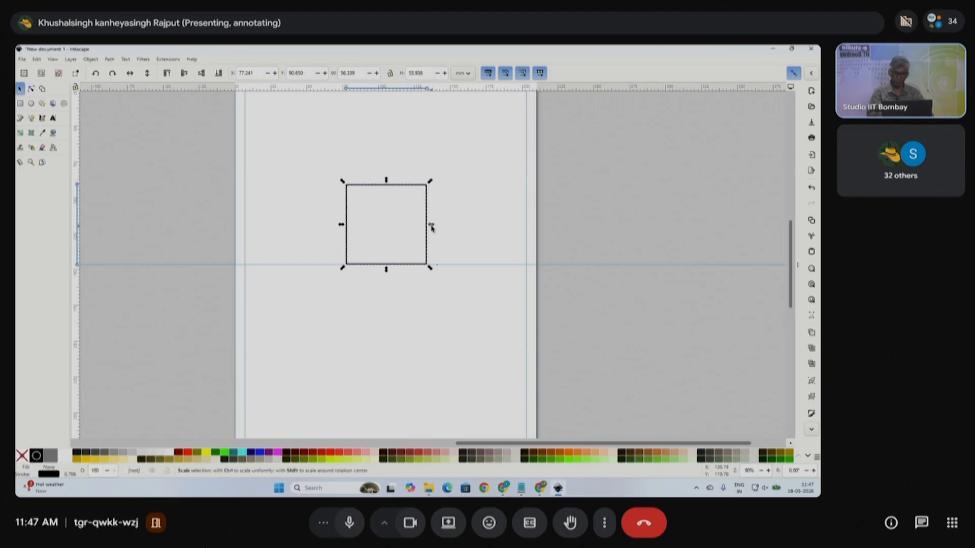
drag(432, 228, 451, 232)
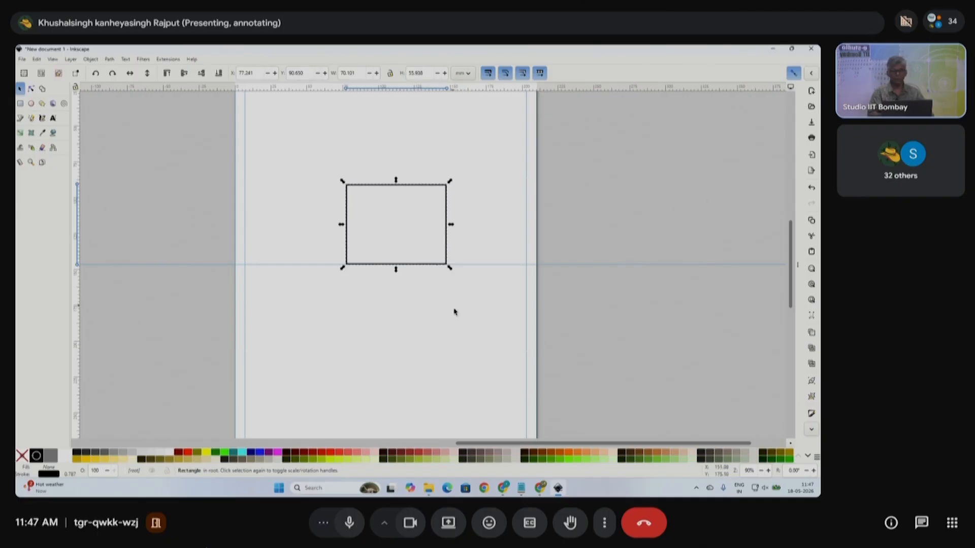
scroll(456, 313, up, 2)
click(457, 274)
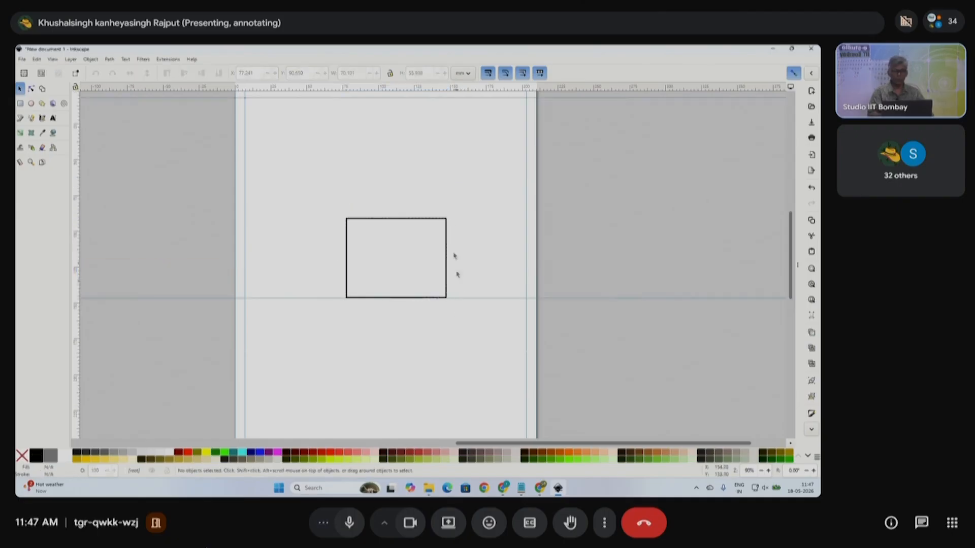
click(433, 220)
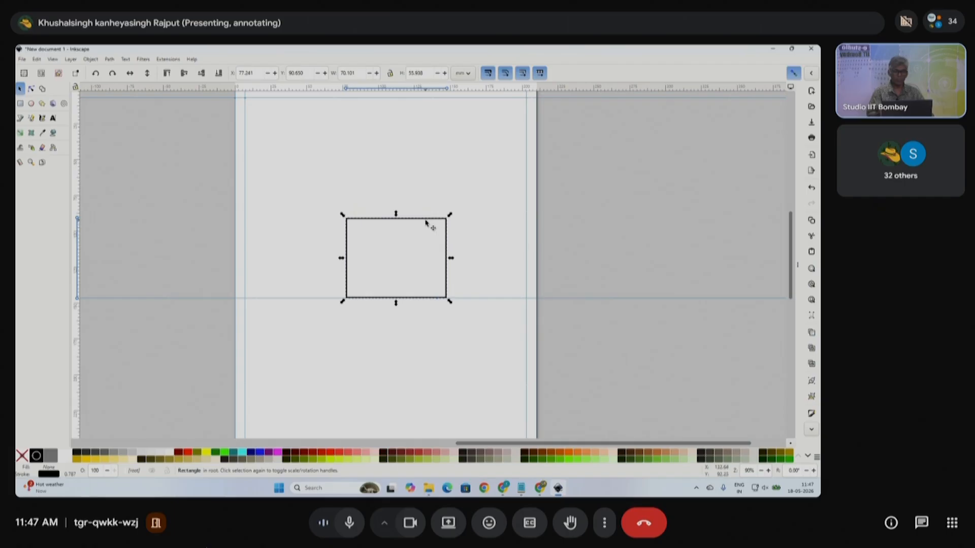
mouse_move(426, 220)
mouse_down()
mouse_move(392, 226)
mouse_move(422, 229)
mouse_move(411, 226)
mouse_move(418, 214)
mouse_move(407, 220)
mouse_move(427, 222)
mouse_move(427, 211)
mouse_move(420, 223)
mouse_up()
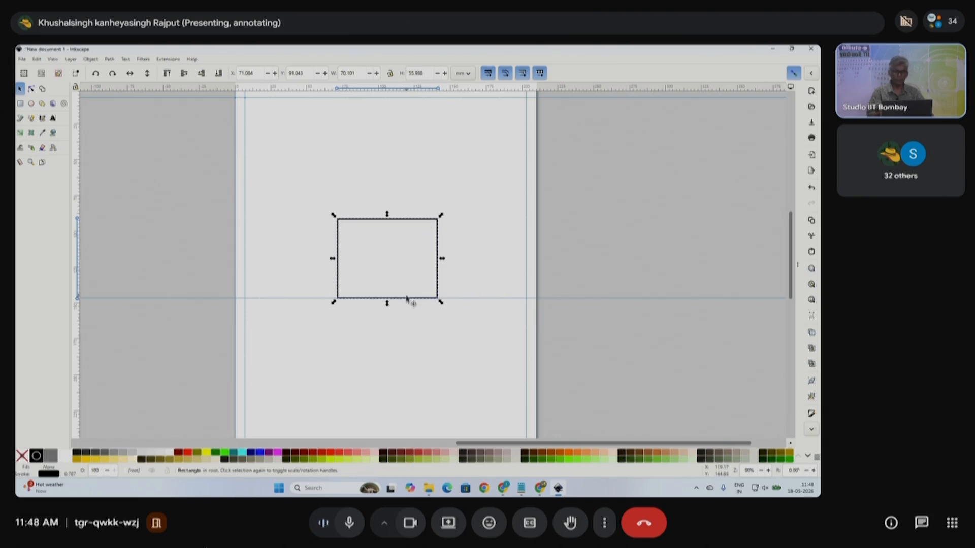
- Draw a triangle near the top of the page with the Star/Polygon tool
scroll(407, 300, down, 3)
scroll(391, 239, down, 1)
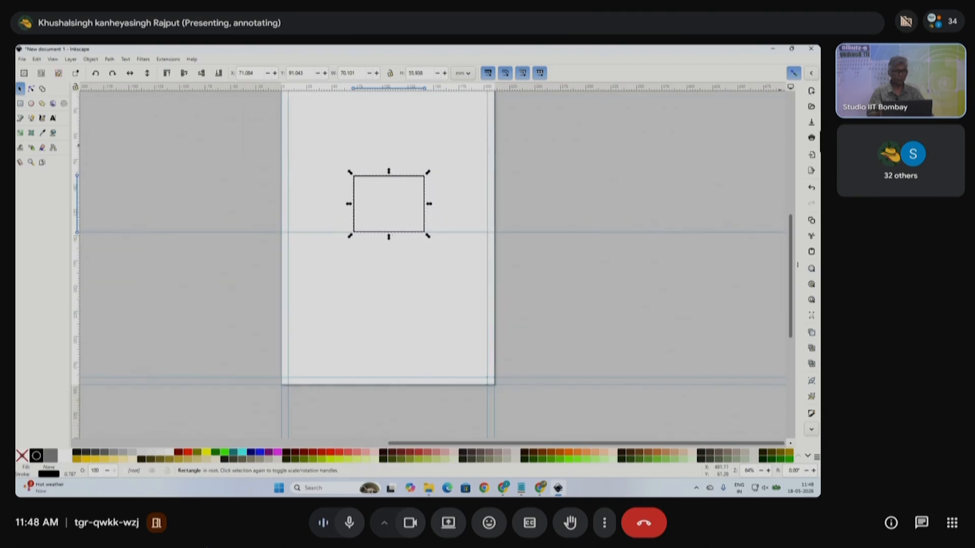
scroll(366, 271, up, 1)
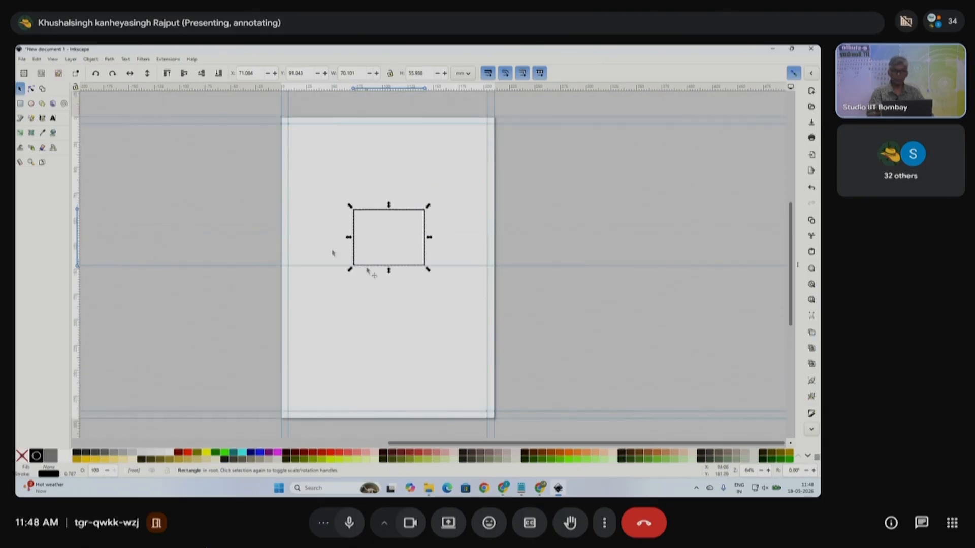
click(41, 103)
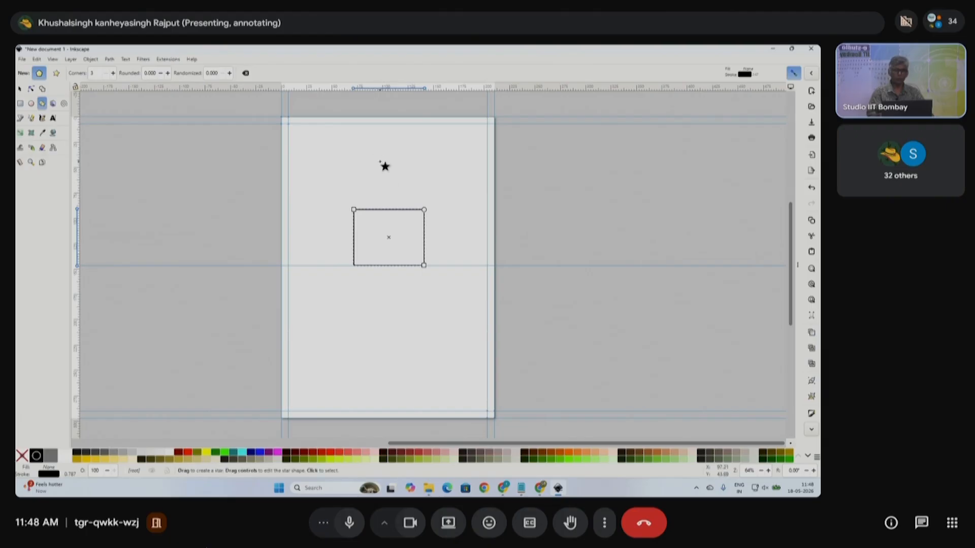
drag(382, 155, 431, 192)
- Move the triangle onto the rectangle and flatten it to about half height
click(20, 88)
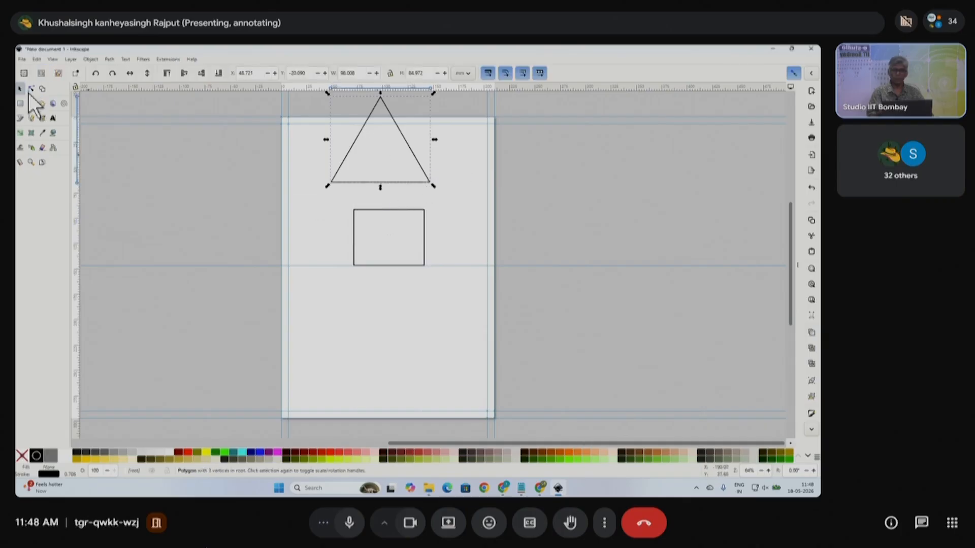
drag(405, 137, 412, 164)
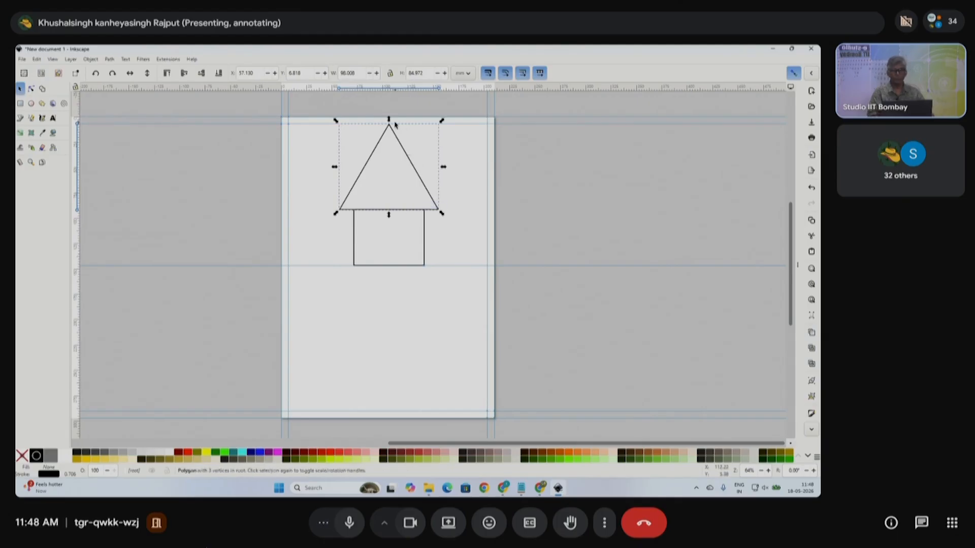
drag(389, 120, 398, 162)
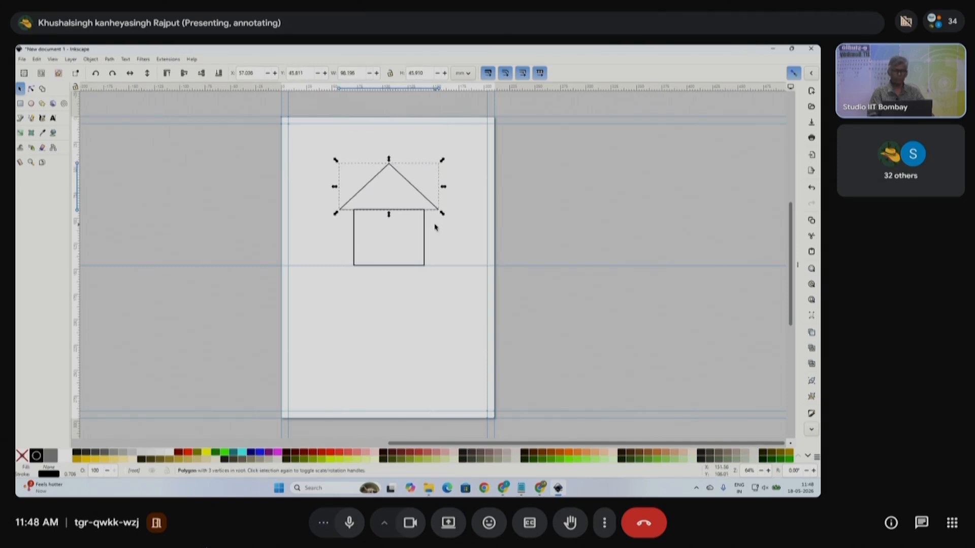
drag(389, 215, 389, 221)
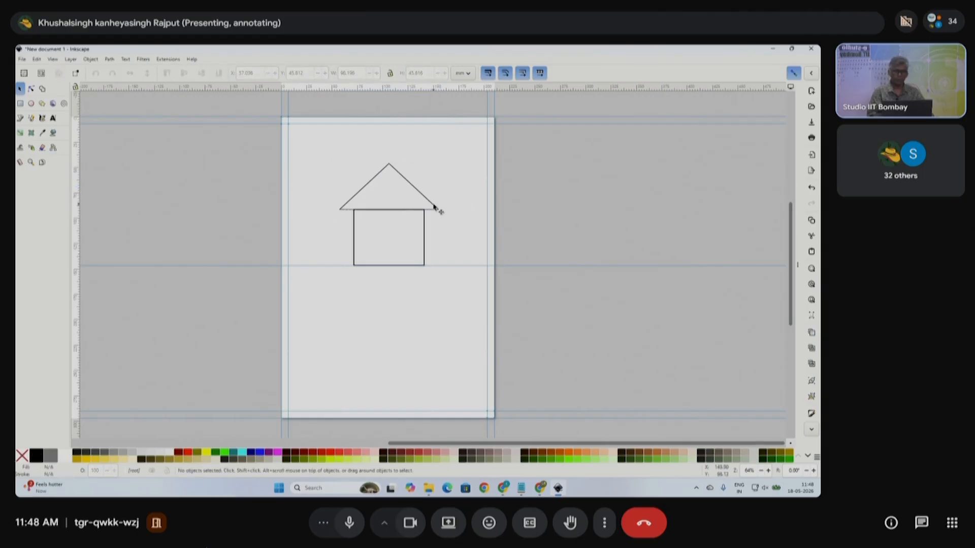
click(462, 214)
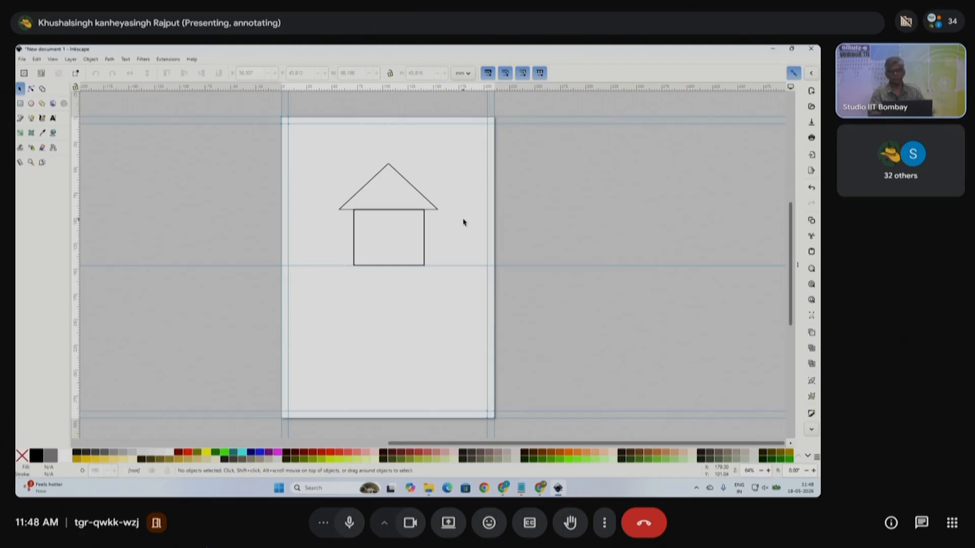
- Set the triangle roof to 100 mm wide and 45 mm tall
click(423, 202)
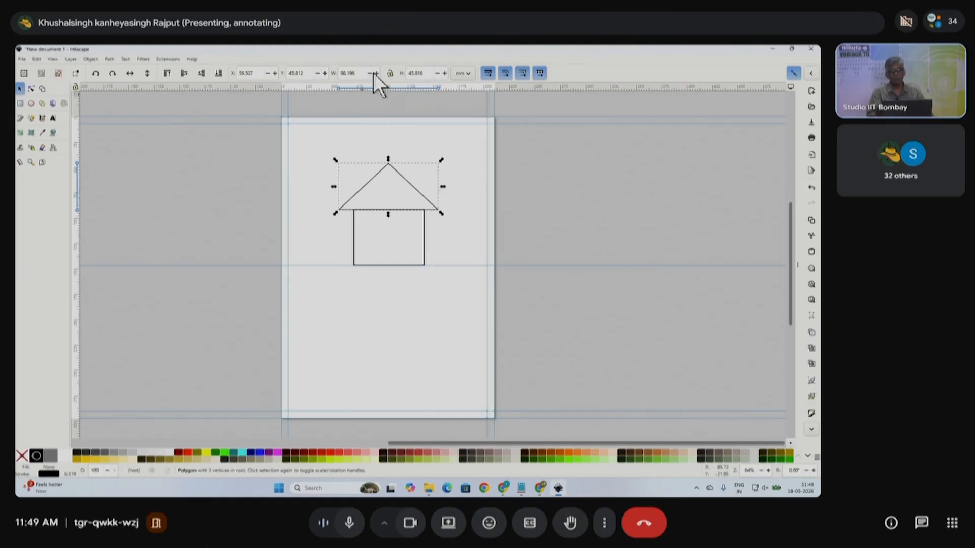
drag(364, 73, 335, 73)
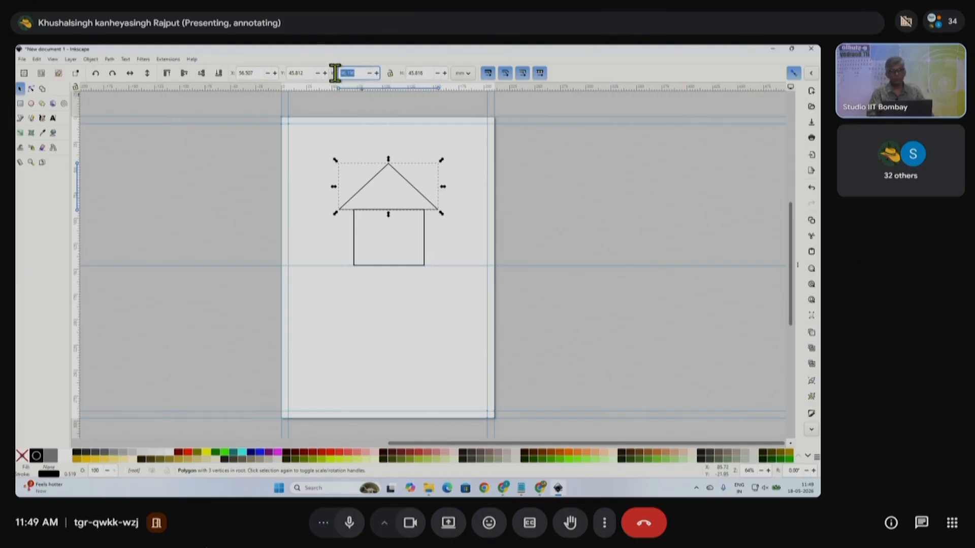
click(394, 172)
click(394, 172)
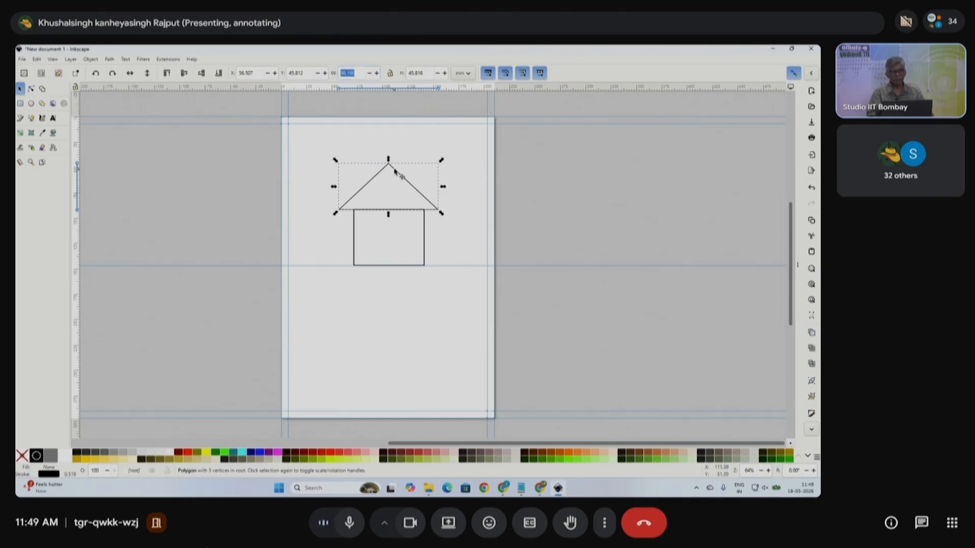
click(394, 172)
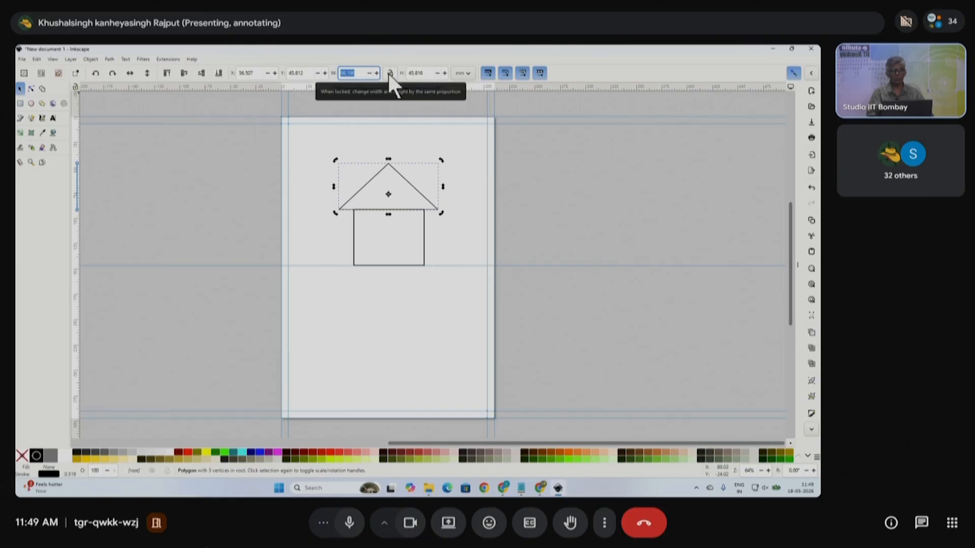
text(100)
key(Return)
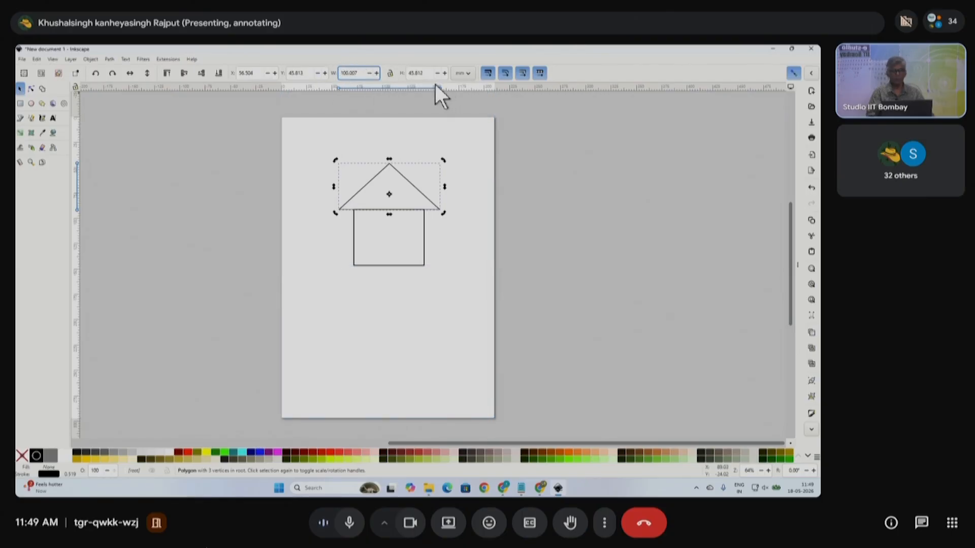
click(413, 72)
text(45)
key(Return)
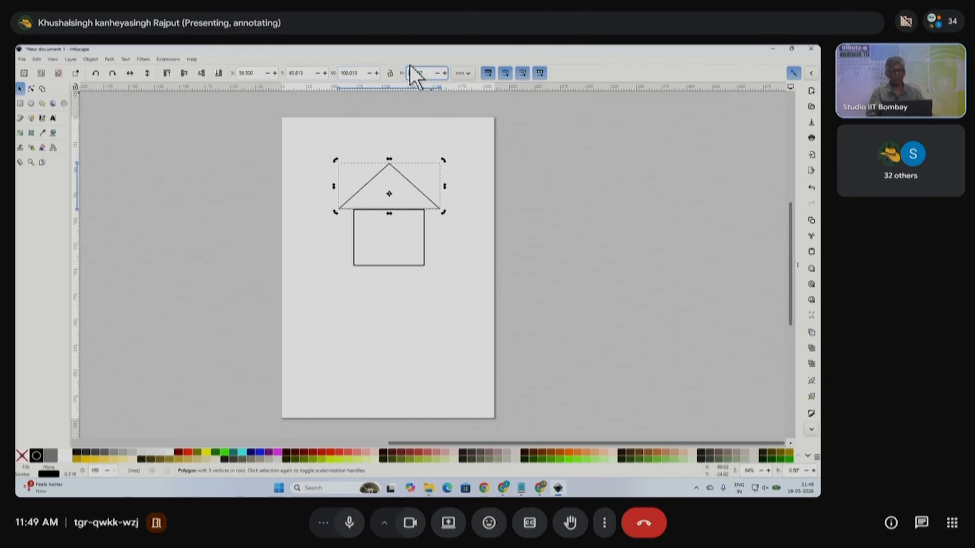
click(463, 172)
- Reselect the roof, re-enter its 45 mm height and edit its width again
drag(401, 180, 403, 183)
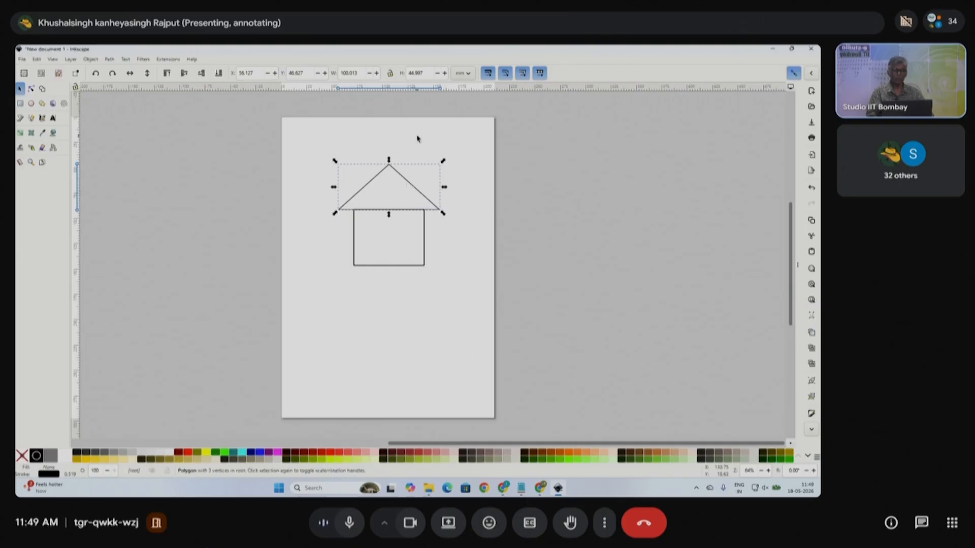
click(415, 137)
click(390, 175)
double_click(418, 72)
text(45)
key(Return)
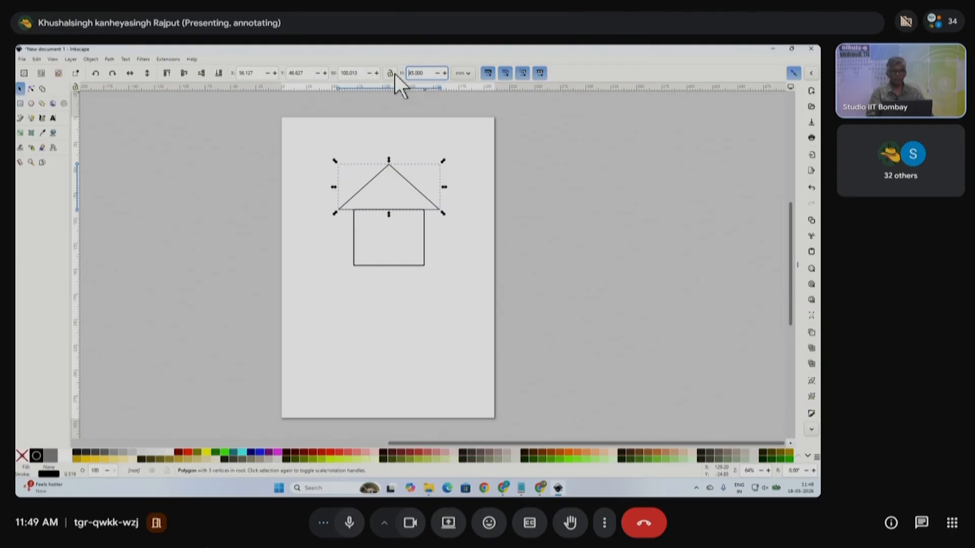
double_click(349, 72)
text(1)
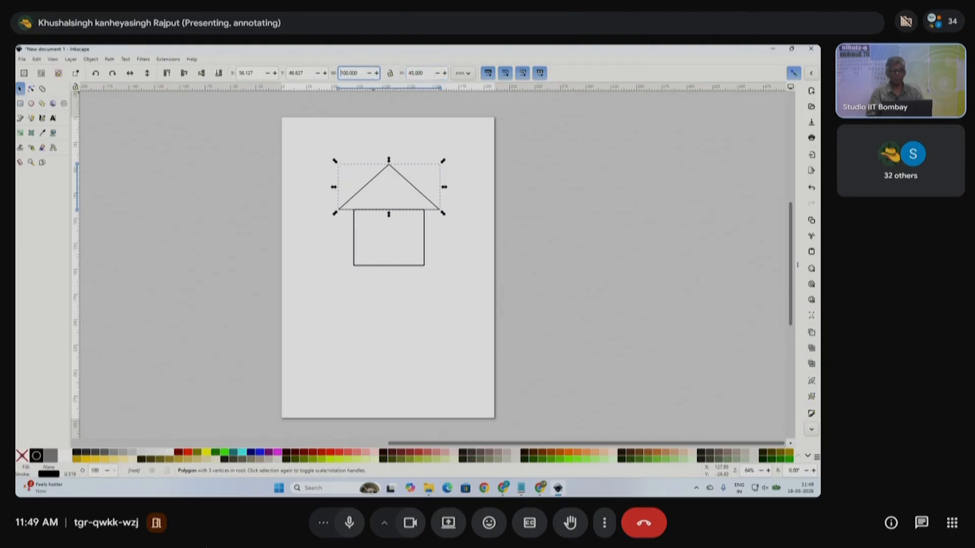
- Resize the rectangle body to 70 × 50 mm
click(423, 233)
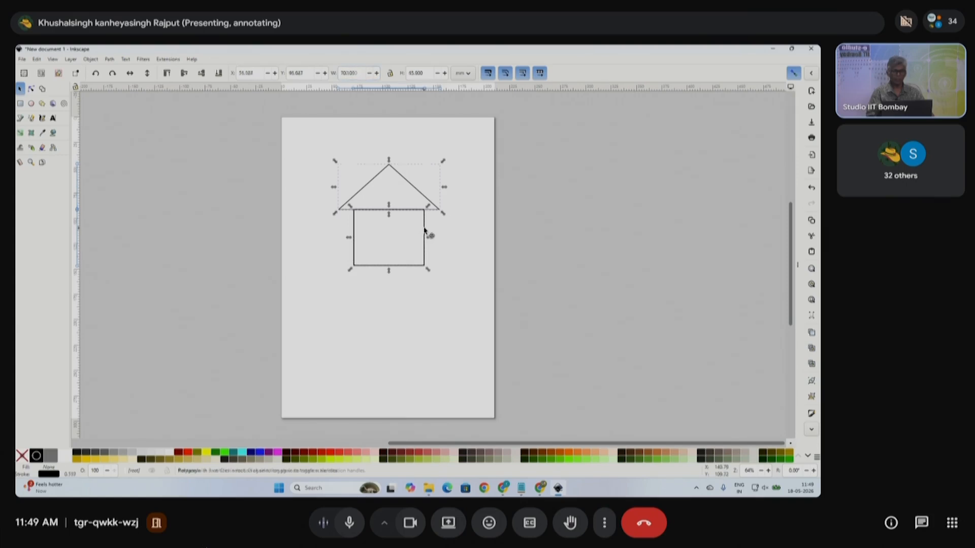
double_click(364, 73)
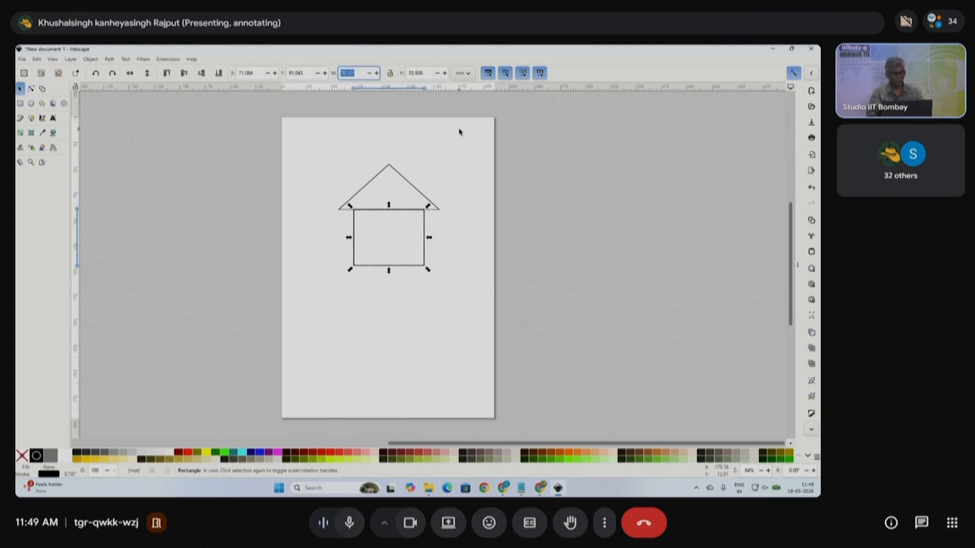
key(Tab)
text(50)
key(Return)
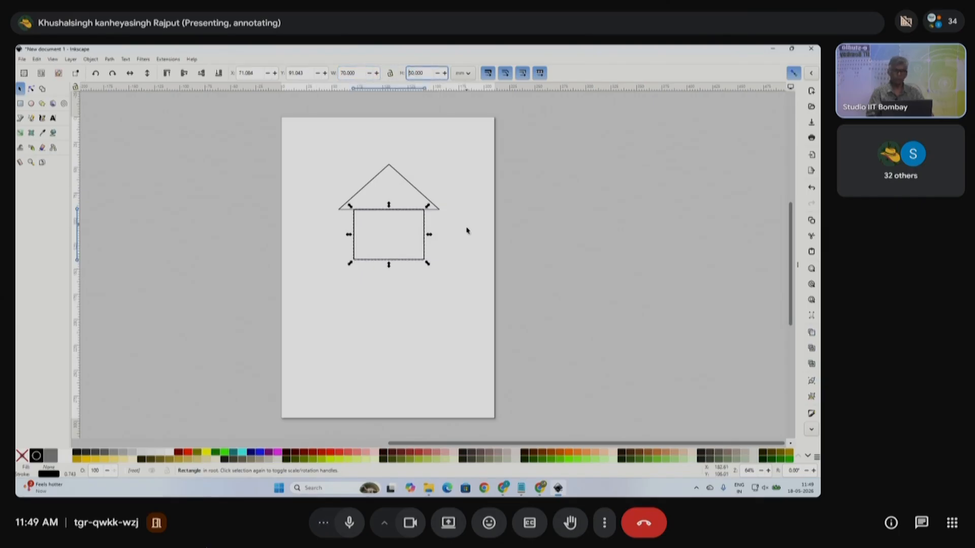
click(450, 250)
drag(333, 148, 474, 296)
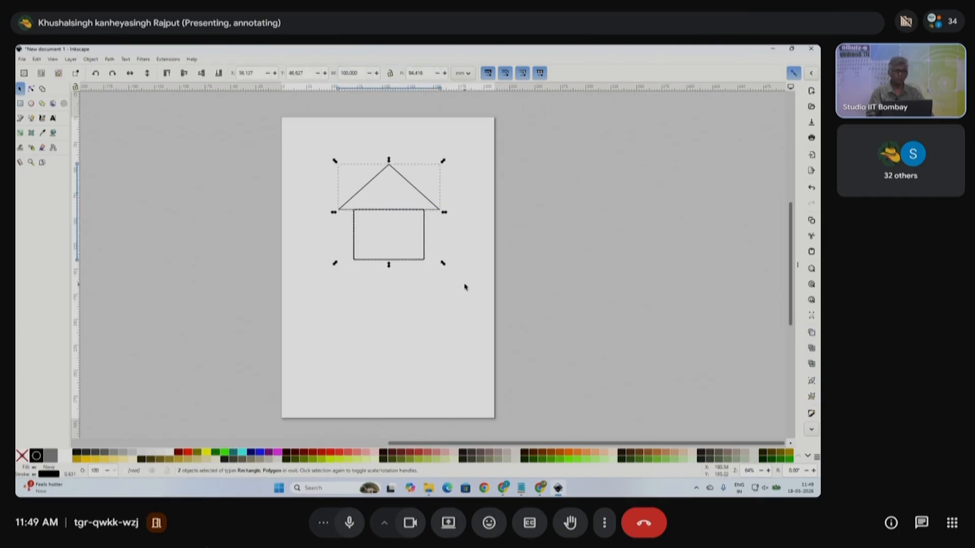
click(462, 248)
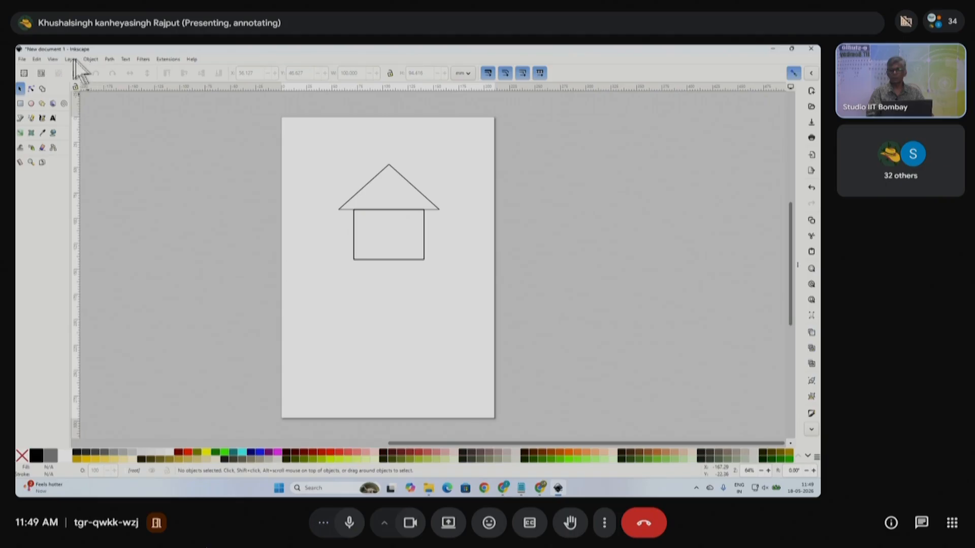
- Turn on page guides and shift the whole house down slightly
click(53, 59)
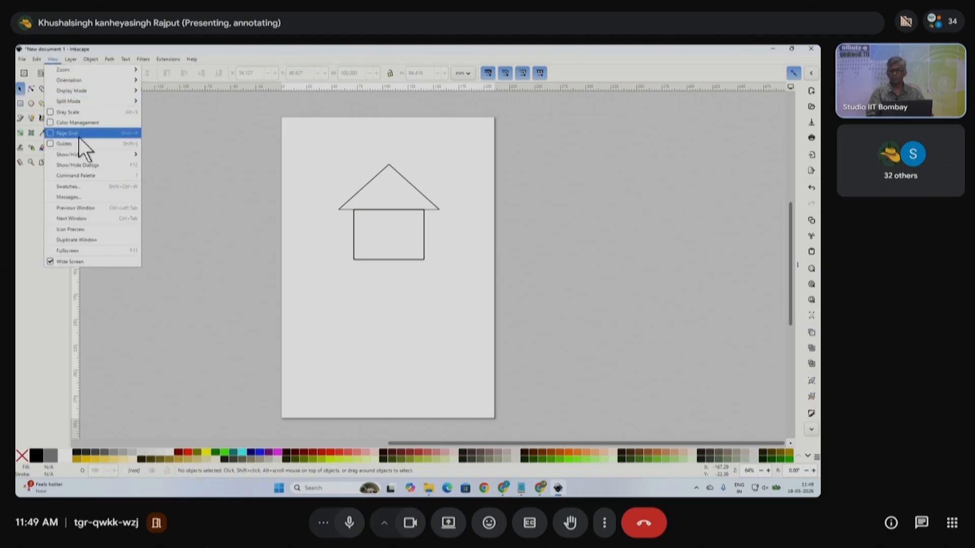
click(51, 143)
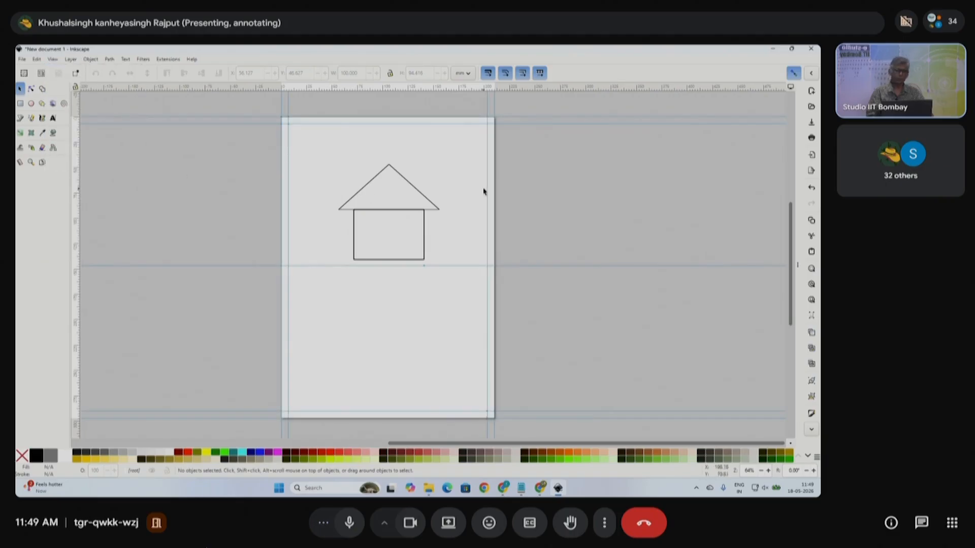
scroll(448, 206, up, 1)
drag(224, 102, 477, 337)
drag(401, 214, 404, 222)
click(460, 246)
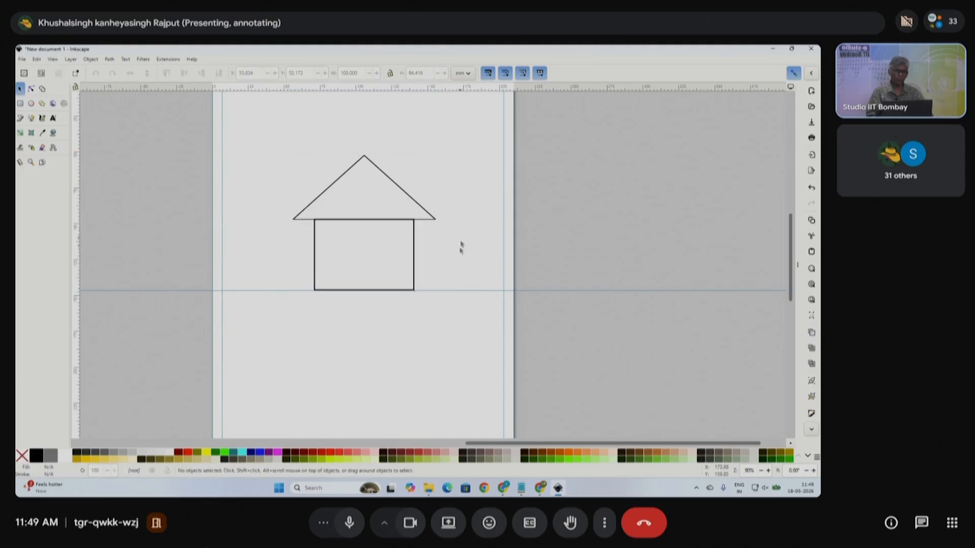
- Stamp a narrow copy of the body rectangle as a centred door
scroll(460, 247, down, 1)
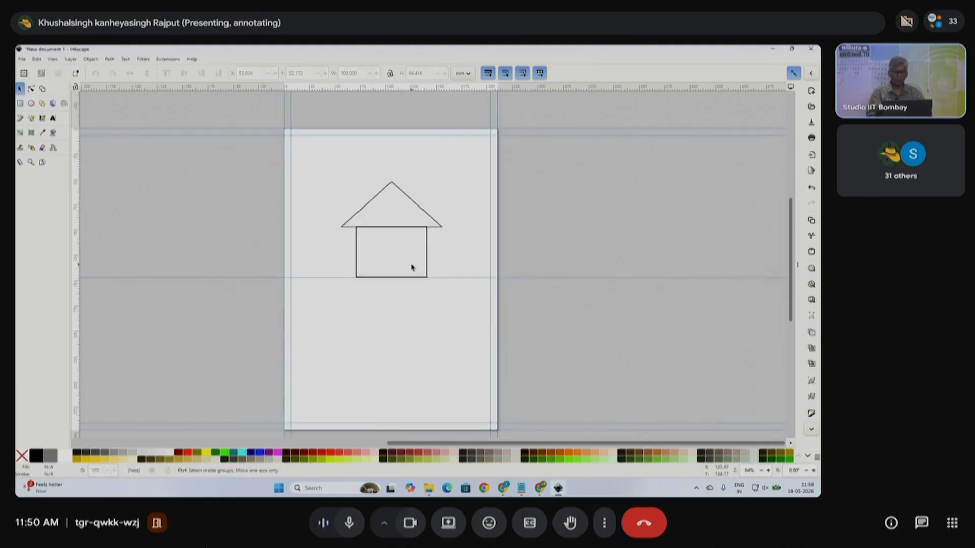
scroll(417, 264, up, 1)
click(433, 235)
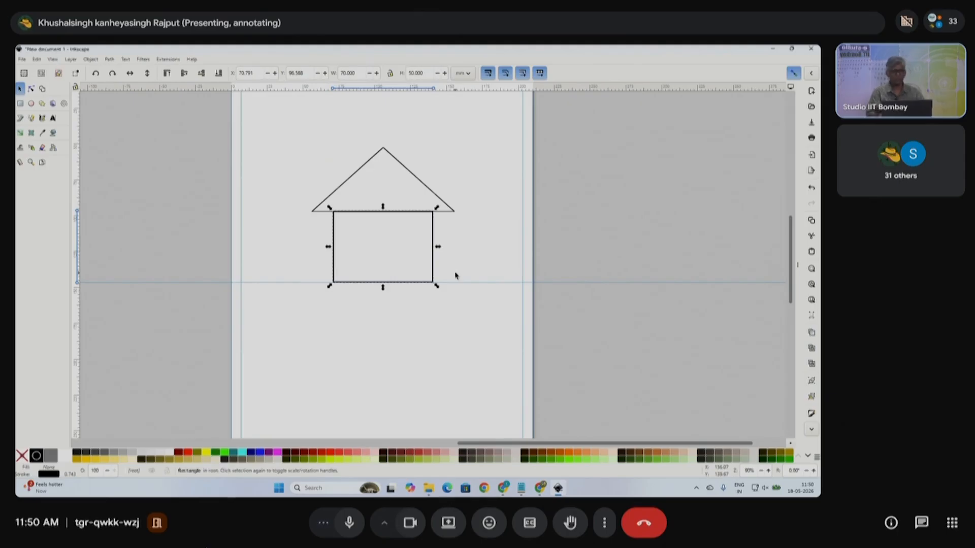
drag(436, 247, 408, 254)
key(Escape)
drag(441, 251, 402, 255)
key(Escape)
click(457, 252)
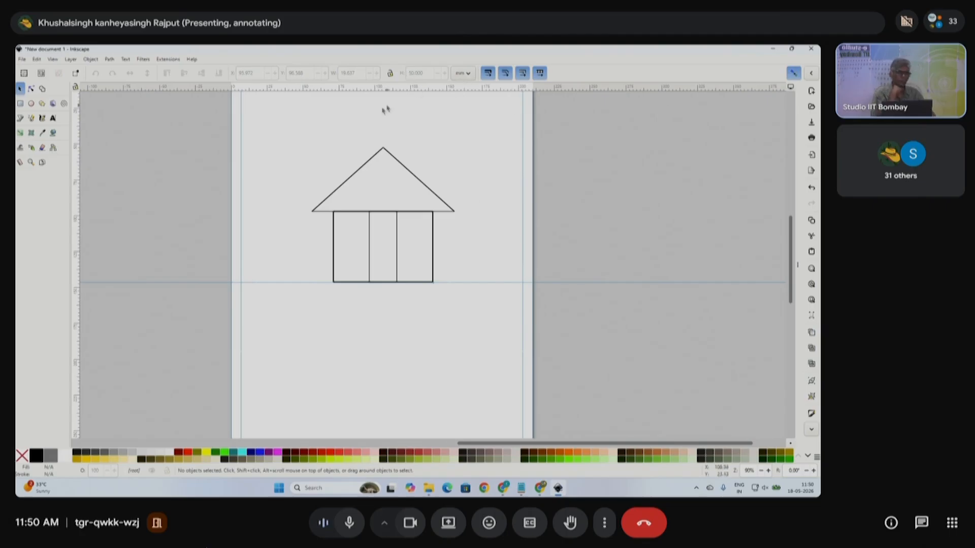
- Check the roof and body width and height values in the toolbar
click(402, 165)
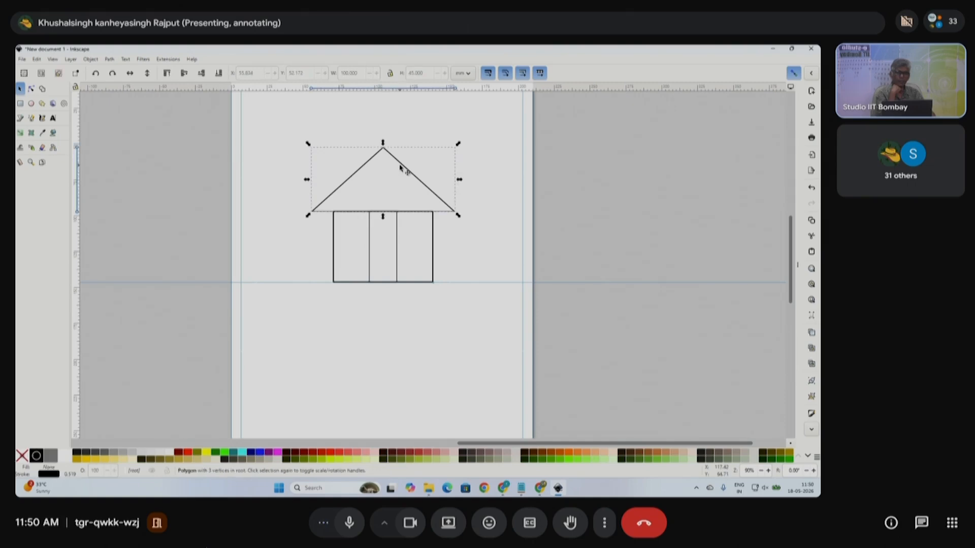
drag(359, 72, 331, 72)
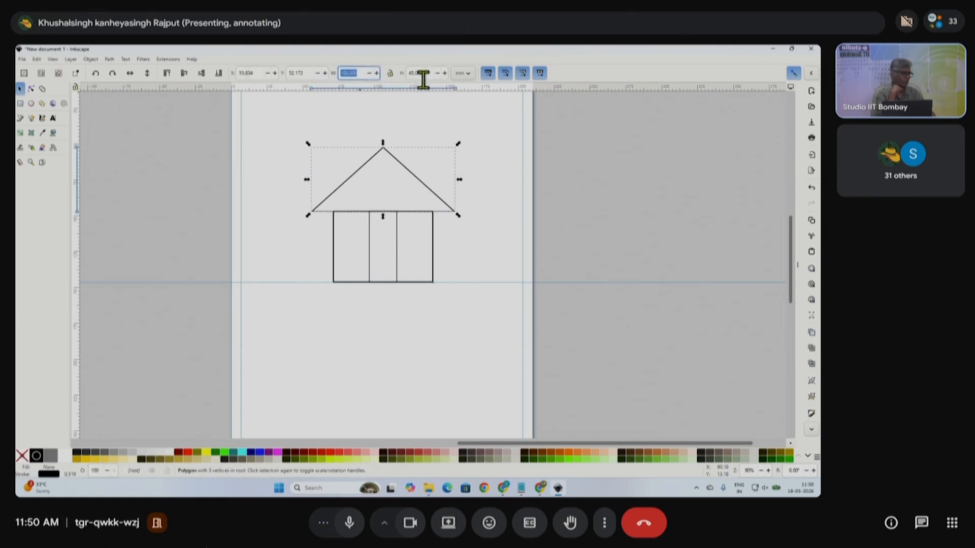
click(428, 234)
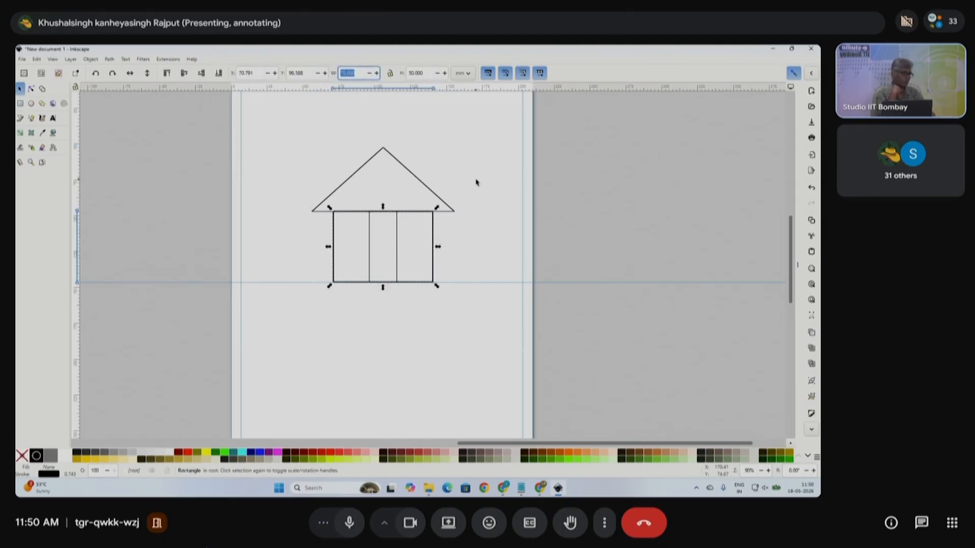
click(360, 72)
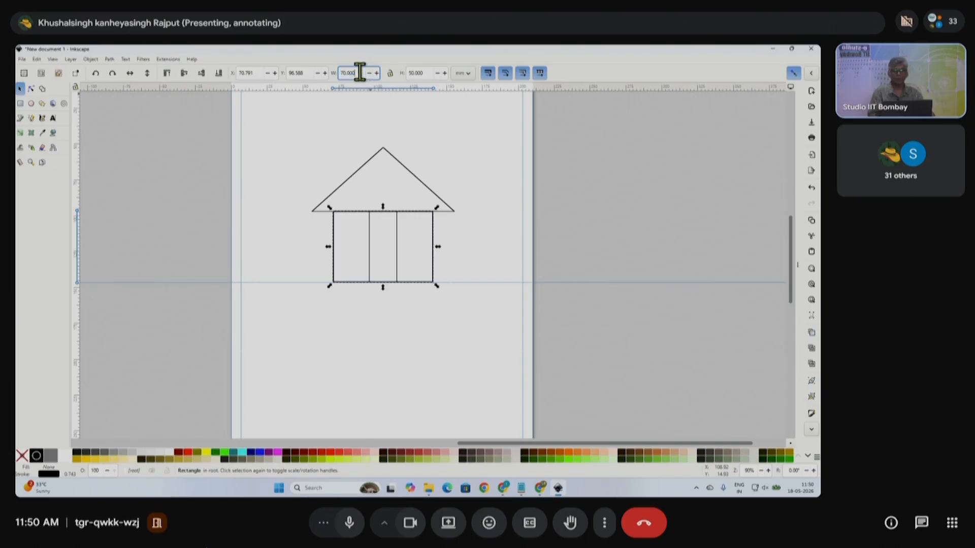
key(Tab)
double_click(349, 73)
- Delete the narrow middle door rectangle and select the roof and body together
click(422, 266)
click(398, 249)
key(Delete)
click(433, 246)
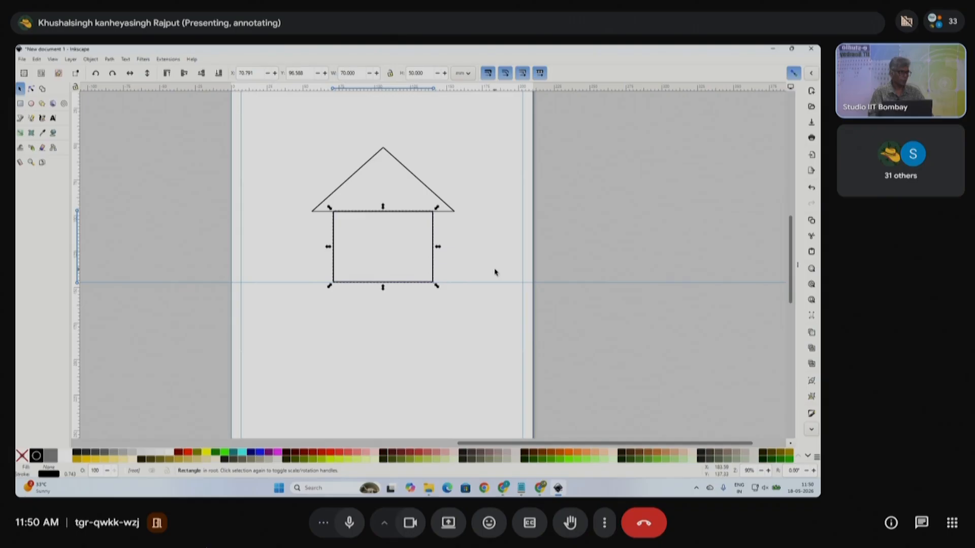
click(355, 218)
drag(273, 125, 477, 335)
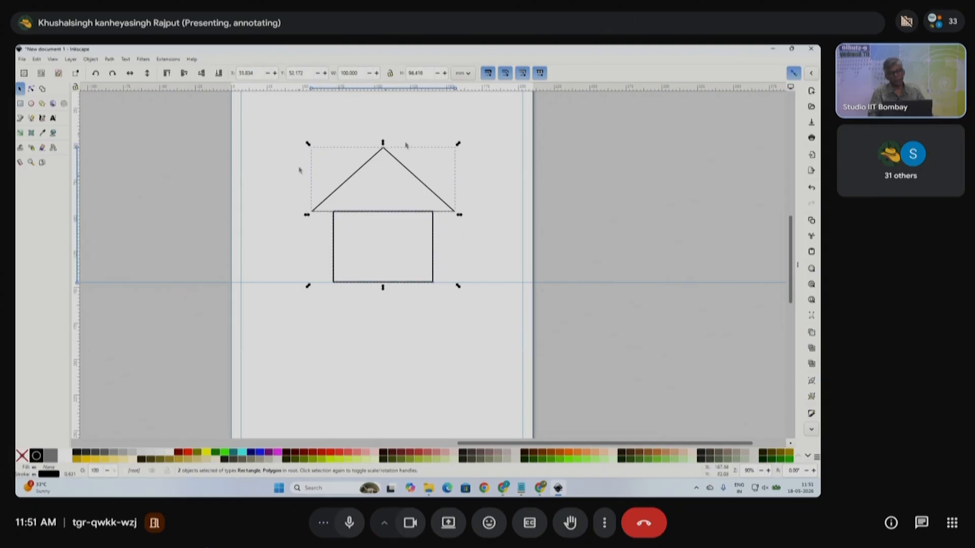
click(475, 239)
drag(298, 130, 484, 321)
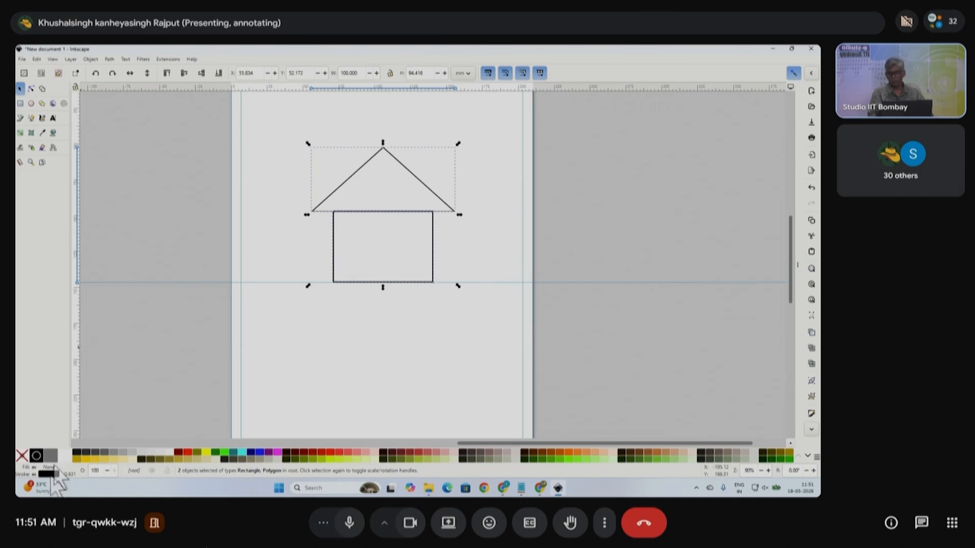
click(90, 59)
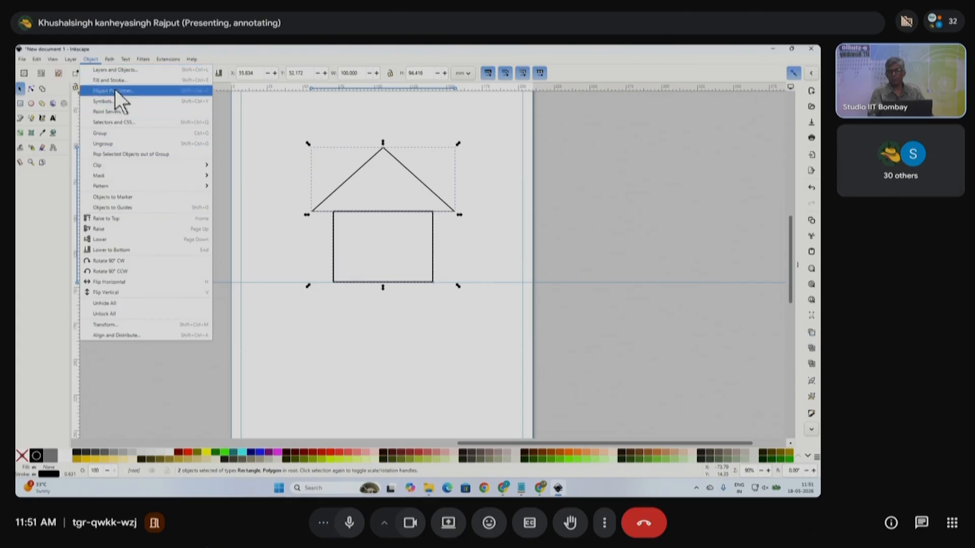
- In Fill and Stroke, give the roof triangle a 1 mm stroke width
click(112, 78)
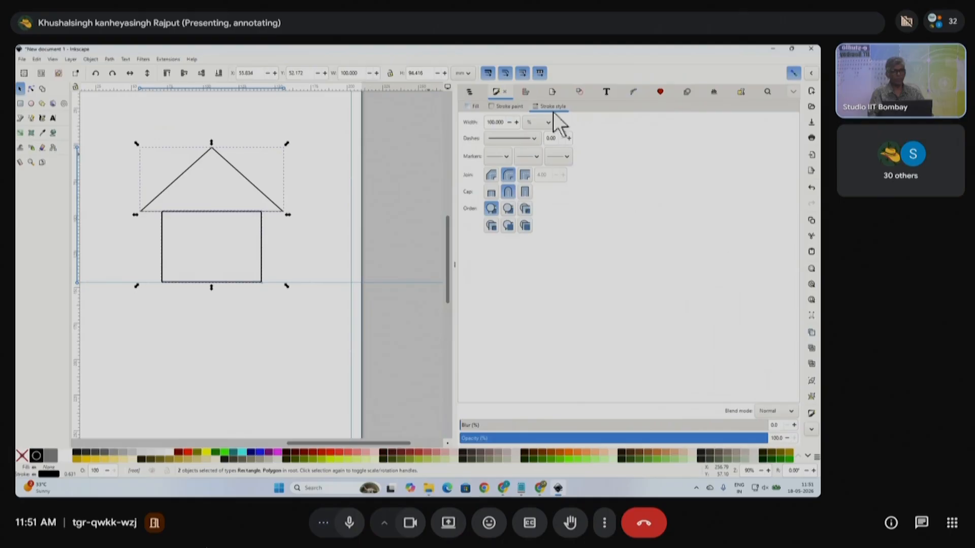
click(541, 123)
click(542, 124)
click(254, 189)
double_click(503, 121)
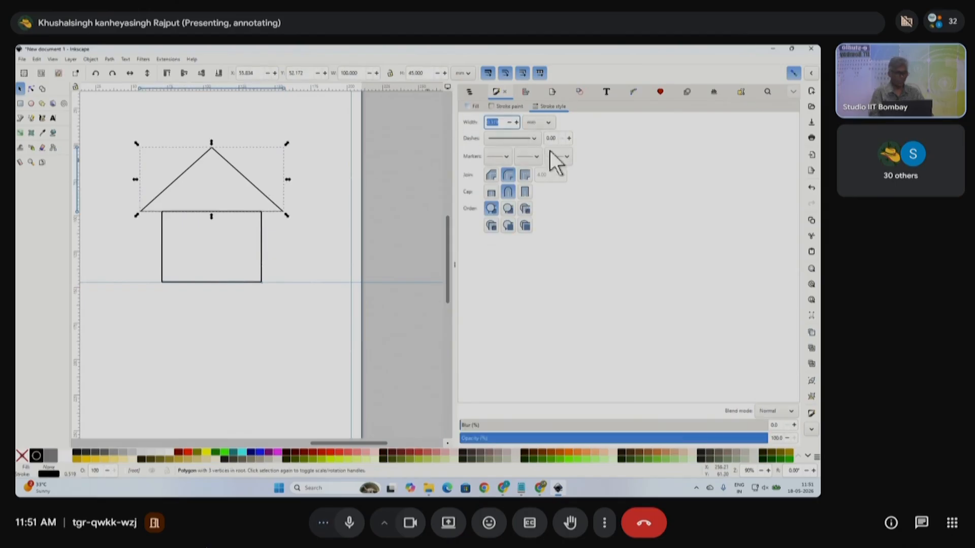
text(1)
key(Return)
- Give the house body a 1 mm stroke width as well
click(262, 240)
double_click(496, 122)
text(1)
key(Return)
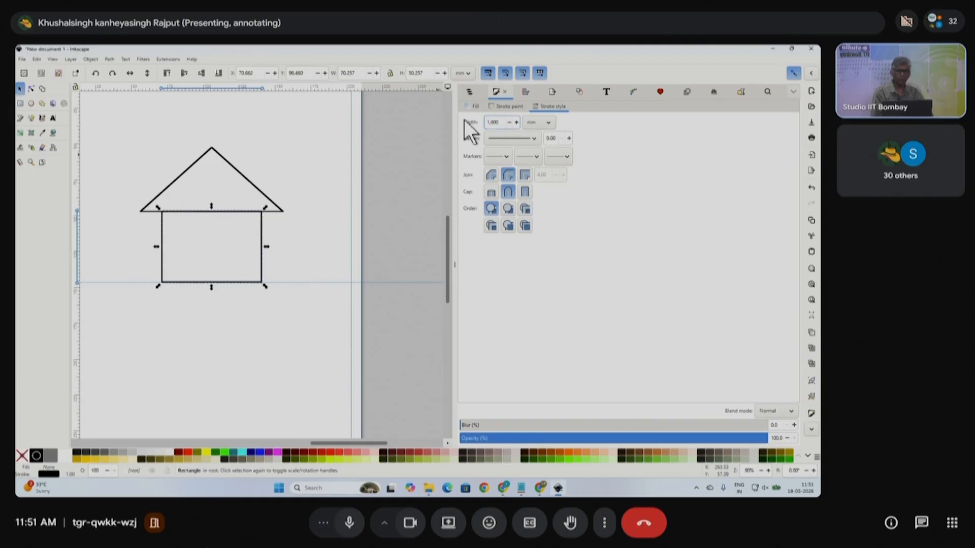
- Reselect the roof and body to review the thicker outlines
click(153, 151)
drag(119, 137, 303, 227)
shift+click(262, 246)
click(274, 232)
click(248, 181)
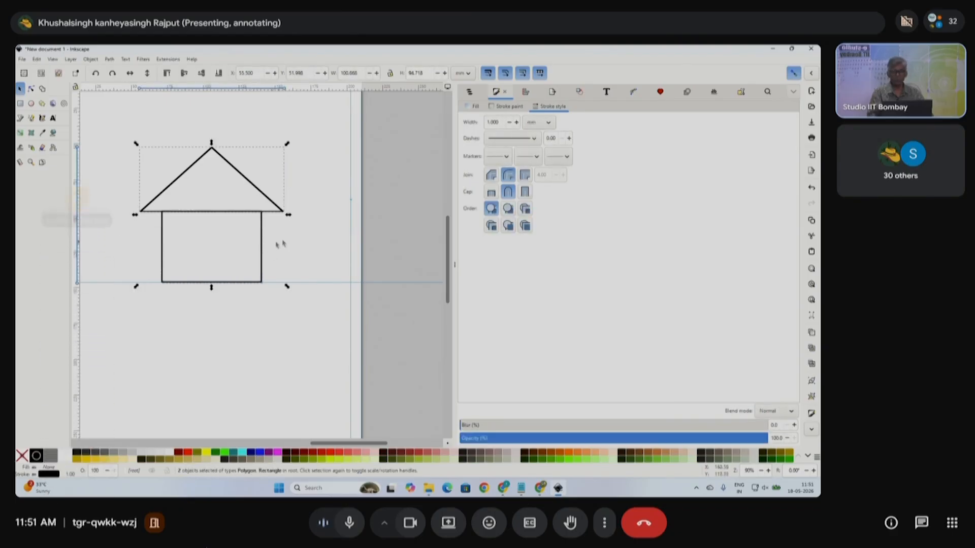
click(268, 190)
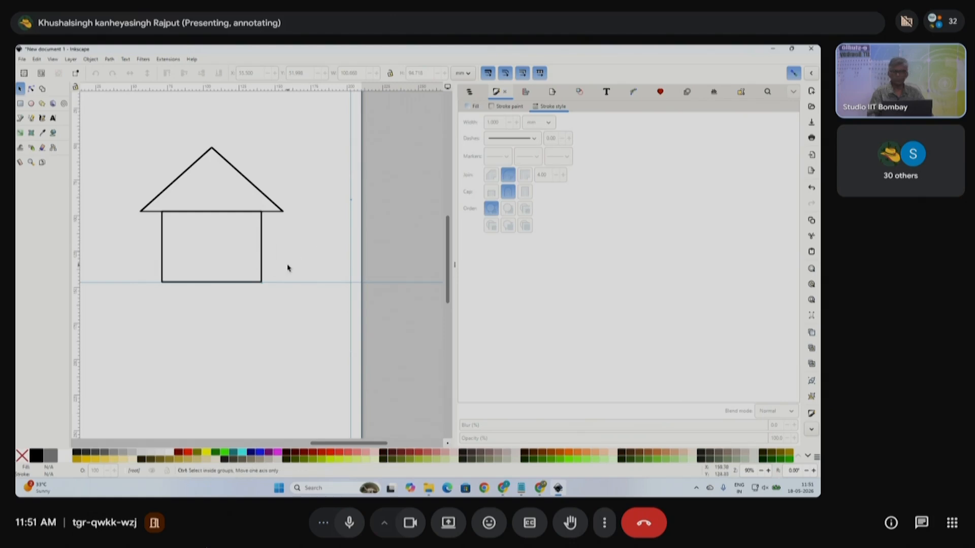
scroll(277, 264, down, 1)
scroll(260, 256, up, 1)
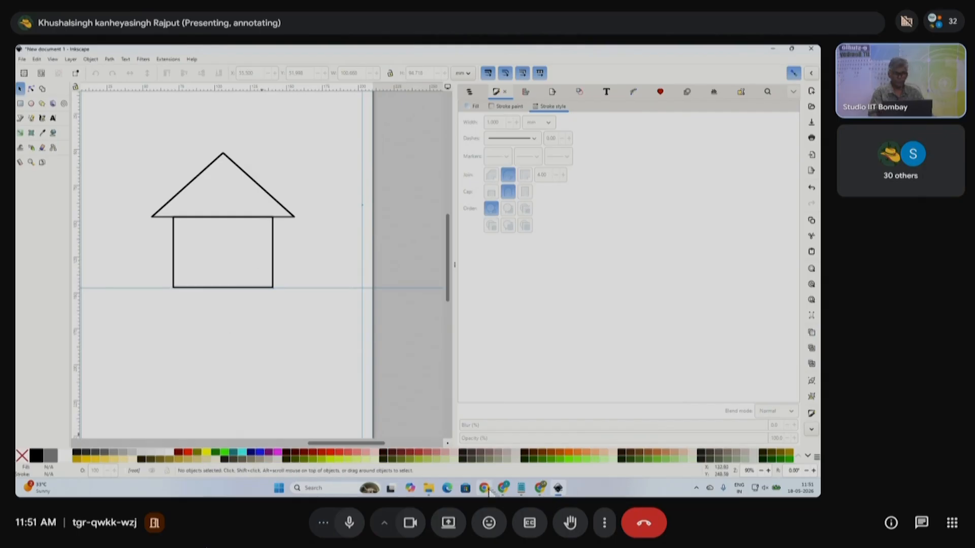
mouse_move(505, 492)
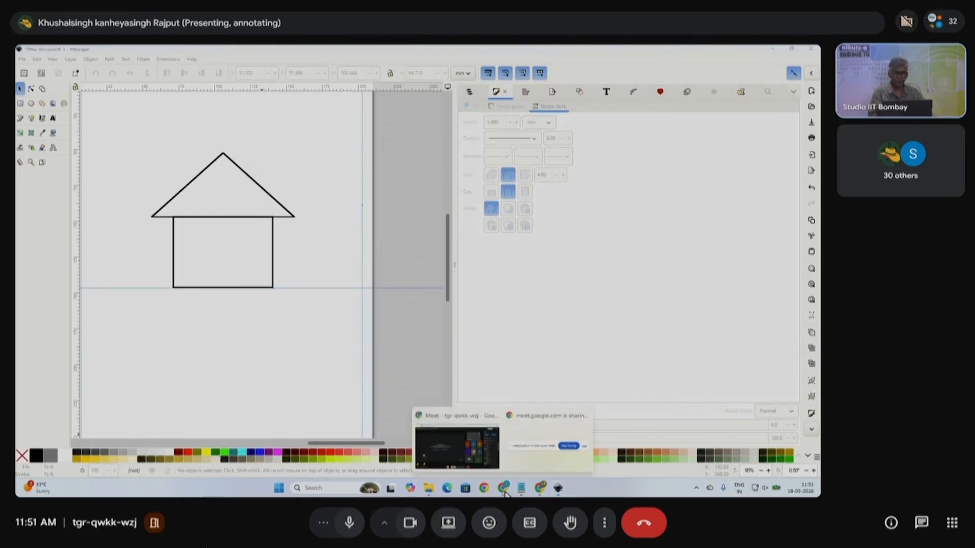
click(457, 447)
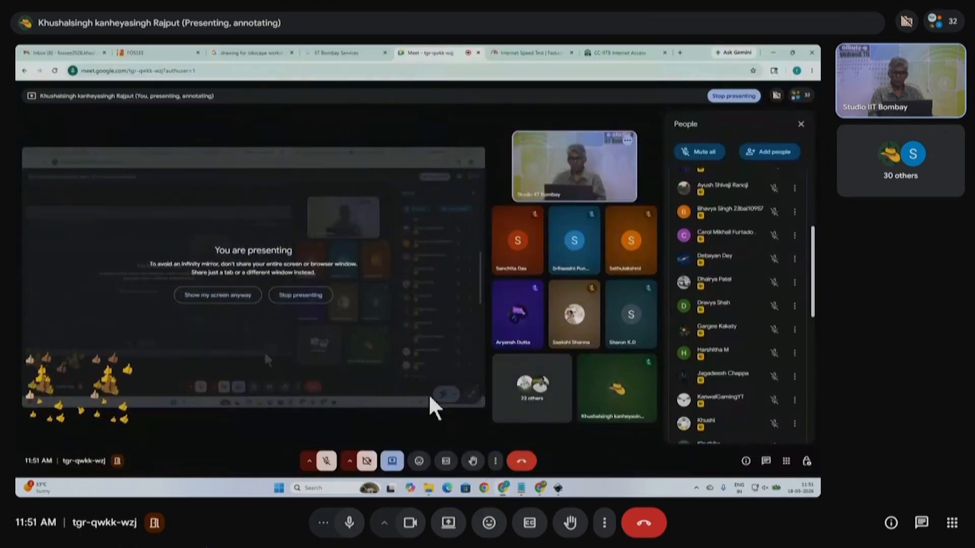
click(556, 445)
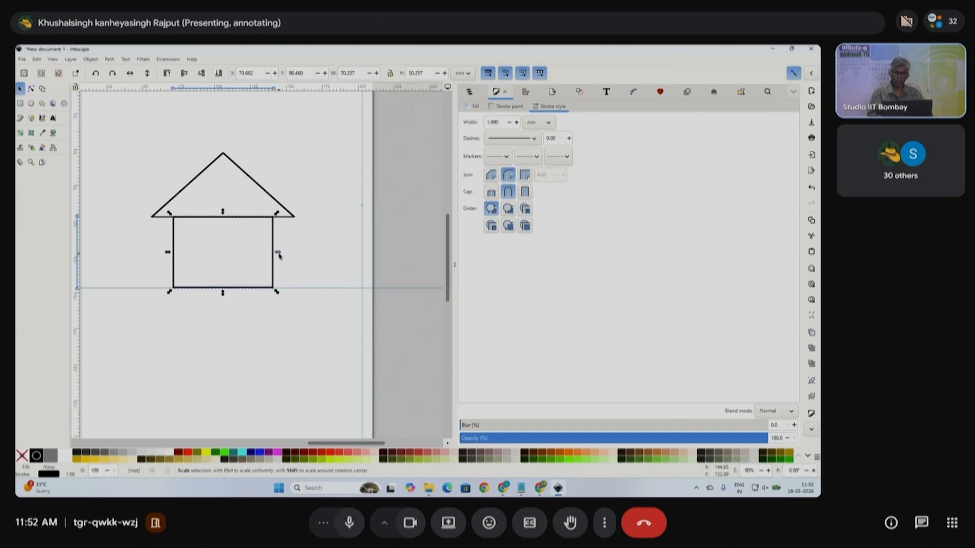
- Turn a narrowed copy of the body into a 20 × 50 mm door
drag(278, 254, 245, 265)
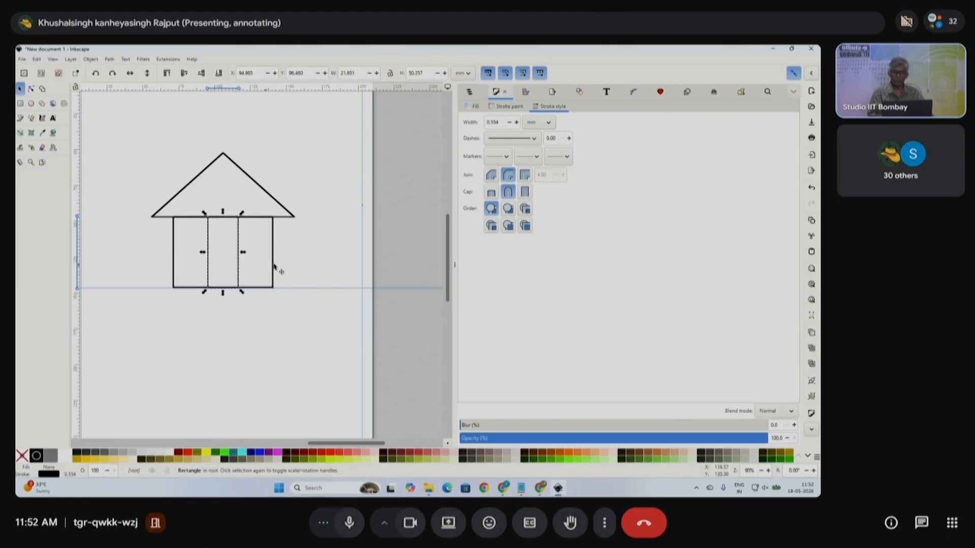
click(302, 259)
click(239, 252)
click(356, 73)
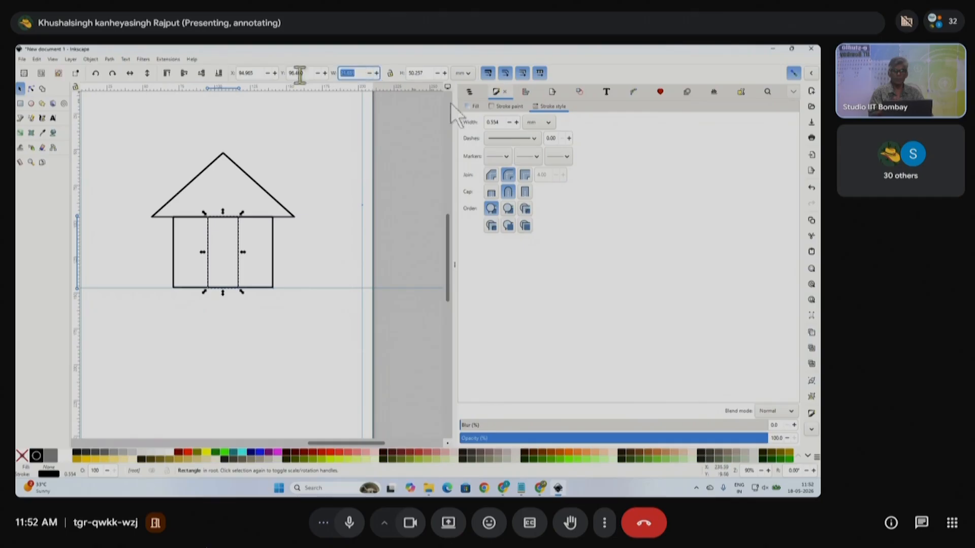
text(20)
key(Return)
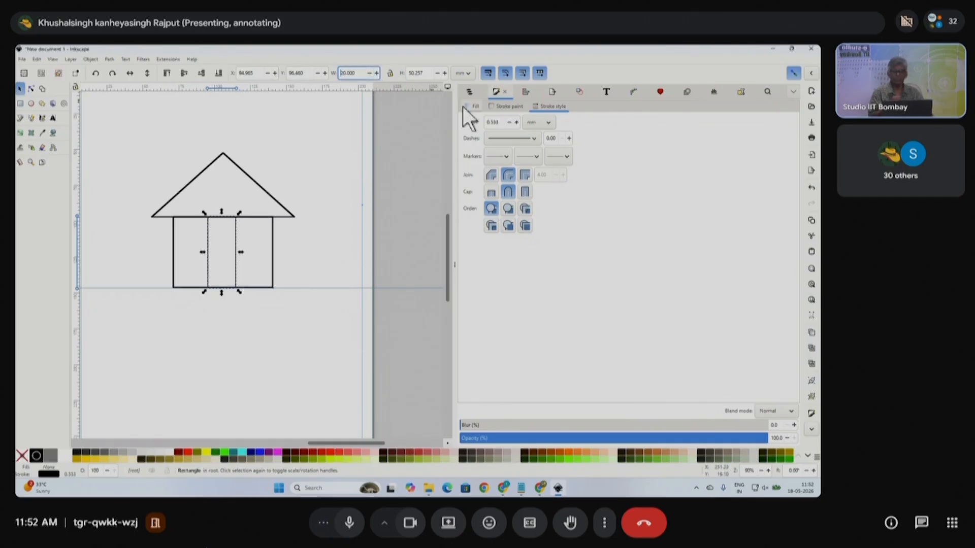
click(403, 73)
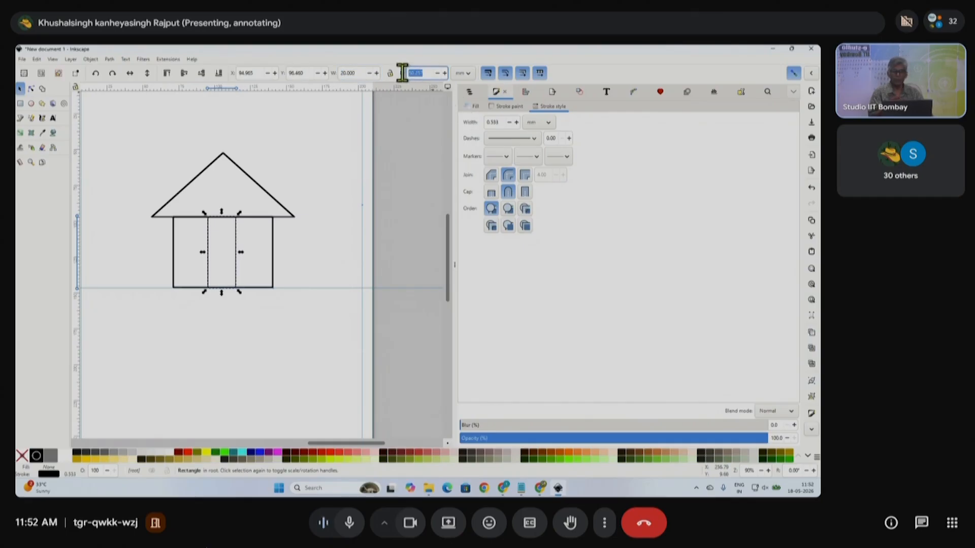
text(50)
key(Return)
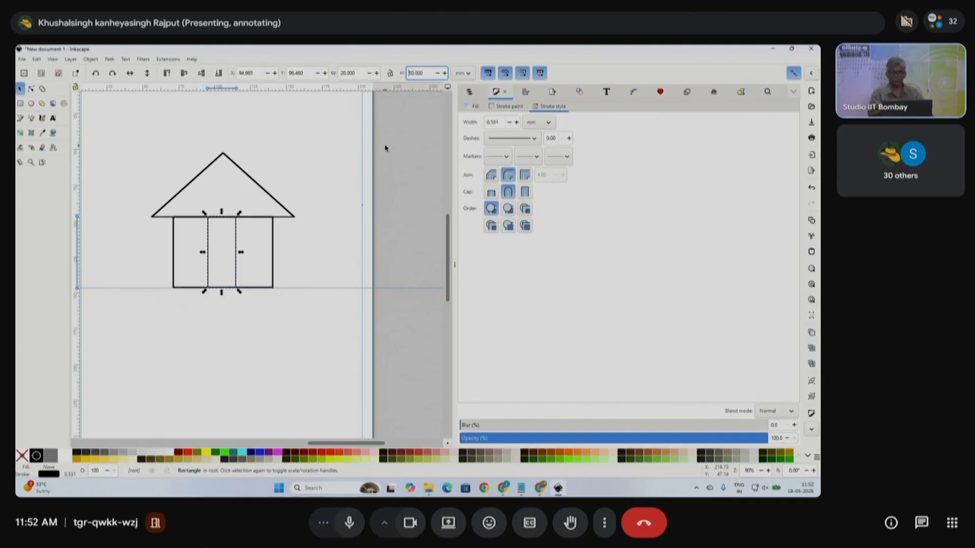
- Centre the door in the house body and pick the Ellipse tool
drag(235, 255, 239, 259)
click(311, 264)
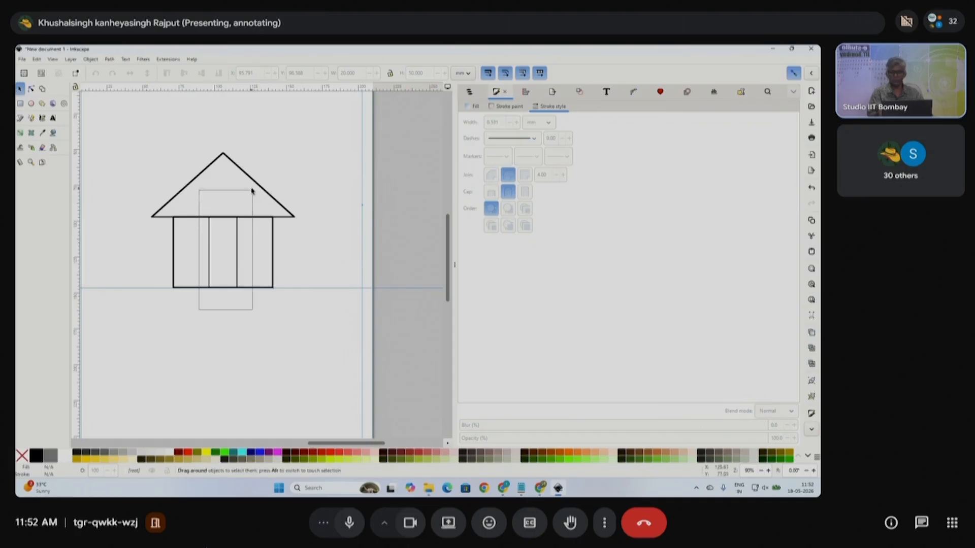
click(236, 262)
scroll(254, 260, up, 1)
scroll(255, 259, down, 2)
click(305, 251)
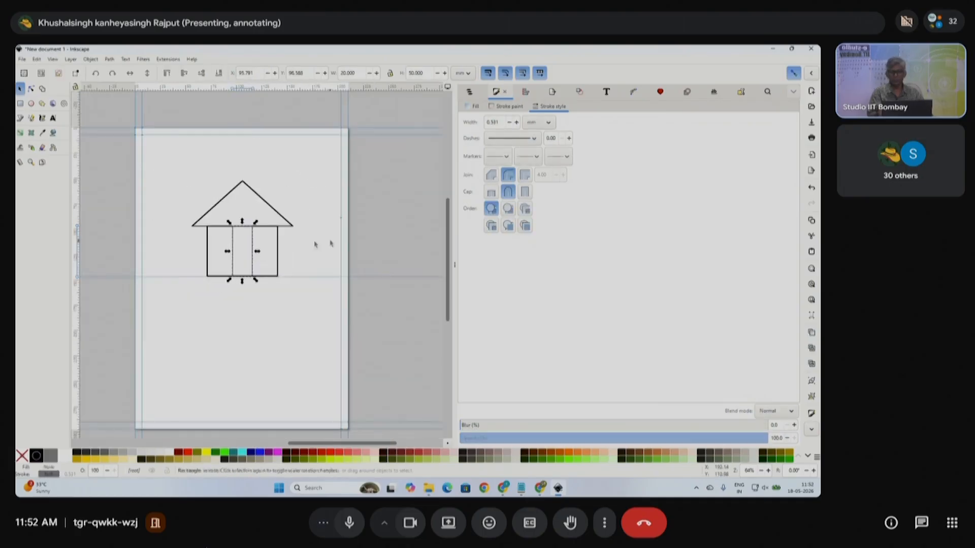
scroll(252, 209, up, 1)
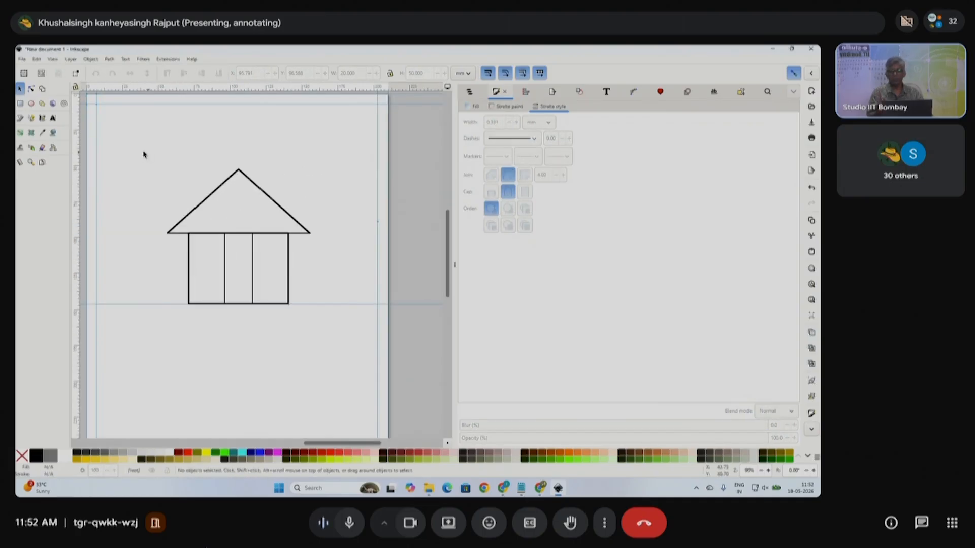
click(31, 104)
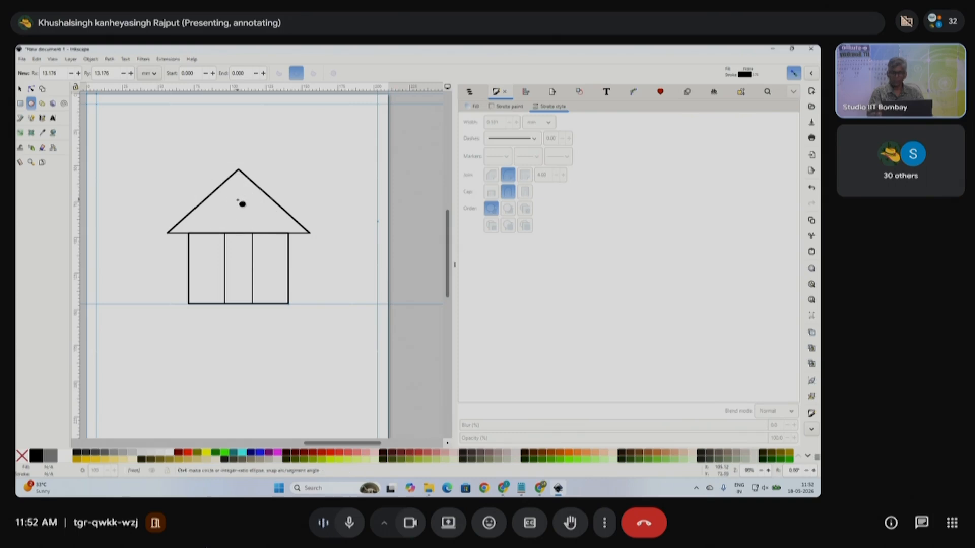
- Draw a 16.519 mm circle and move it up into the roof as a window
drag(239, 199, 257, 213)
click(20, 88)
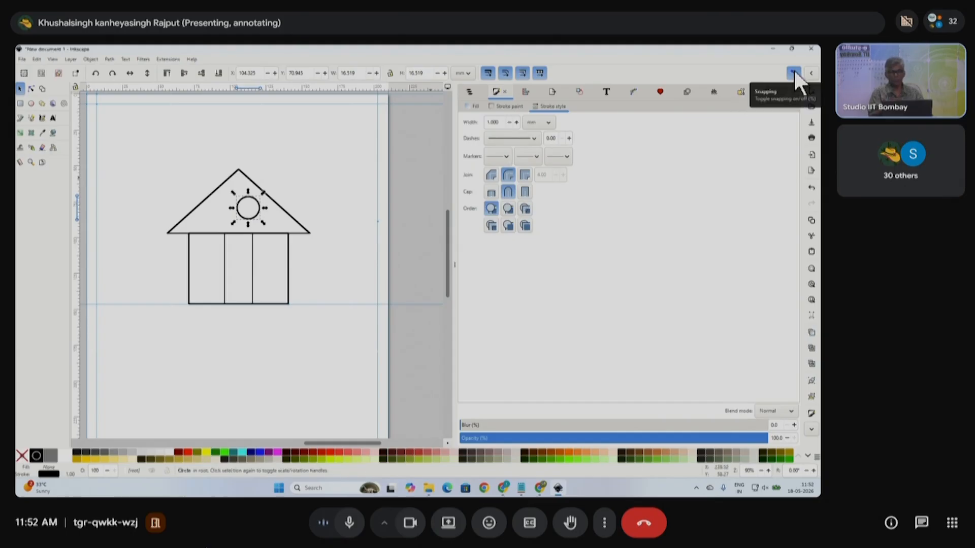
mouse_move(264, 209)
mouse_down()
mouse_move(241, 201)
mouse_move(257, 196)
mouse_move(246, 194)
mouse_move(247, 213)
mouse_move(253, 199)
mouse_move(245, 196)
mouse_up()
click(306, 218)
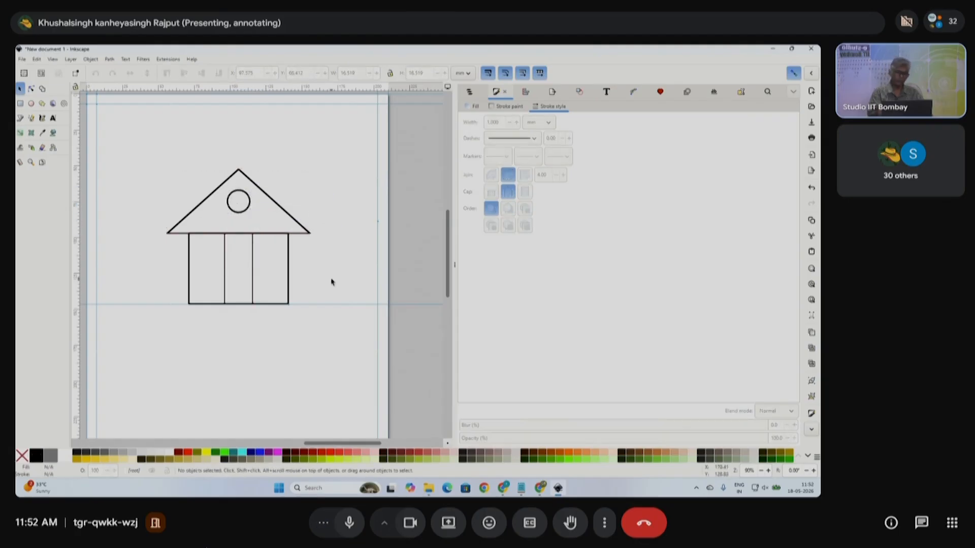
- Group the house parts and shift the house slightly left and down
drag(135, 135, 350, 361)
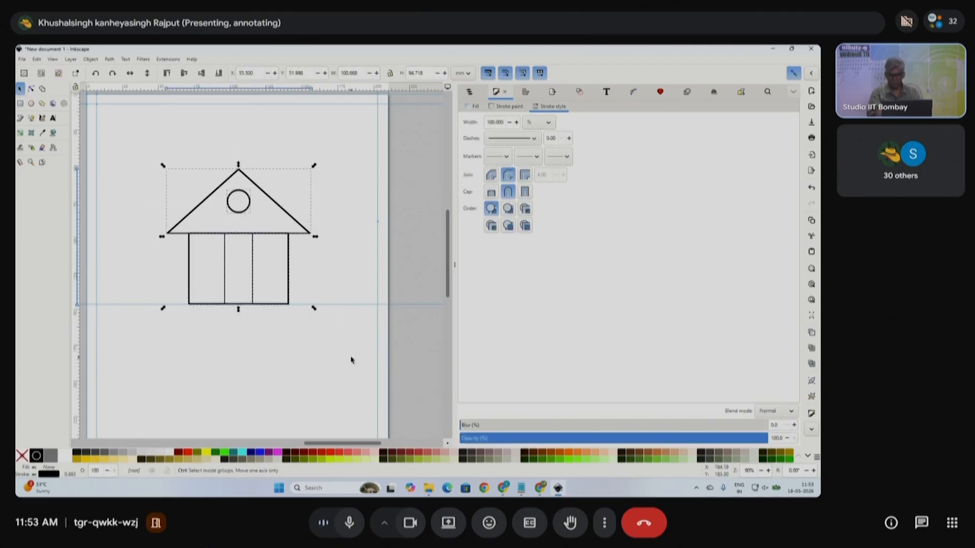
key(ctrl+g)
mouse_move(274, 239)
mouse_down()
mouse_move(266, 267)
mouse_move(268, 244)
mouse_move(282, 249)
mouse_up()
scroll(269, 252, down, 1)
click(315, 259)
scroll(225, 274, up, 1)
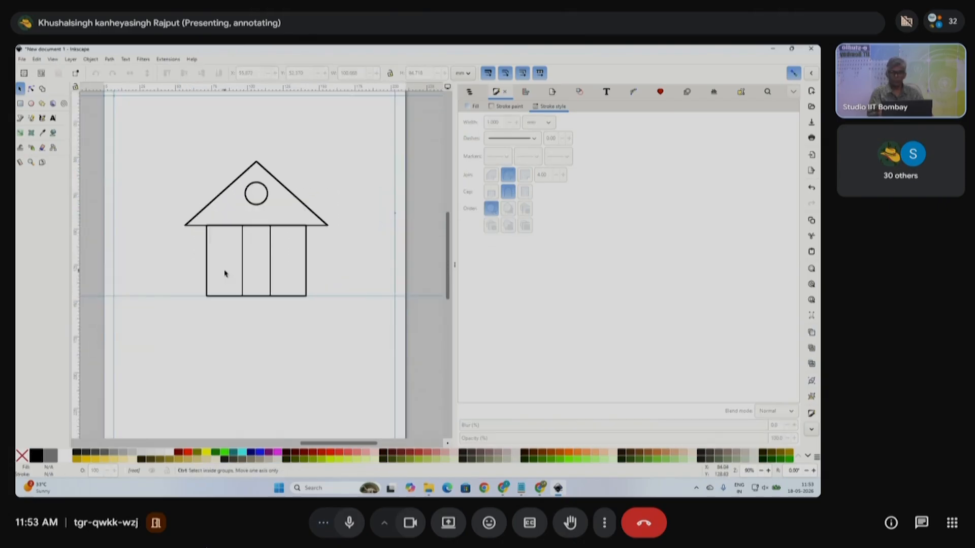
- With snapping off, shorten the door rectangle into a window in the left room
ctrl+click(243, 250)
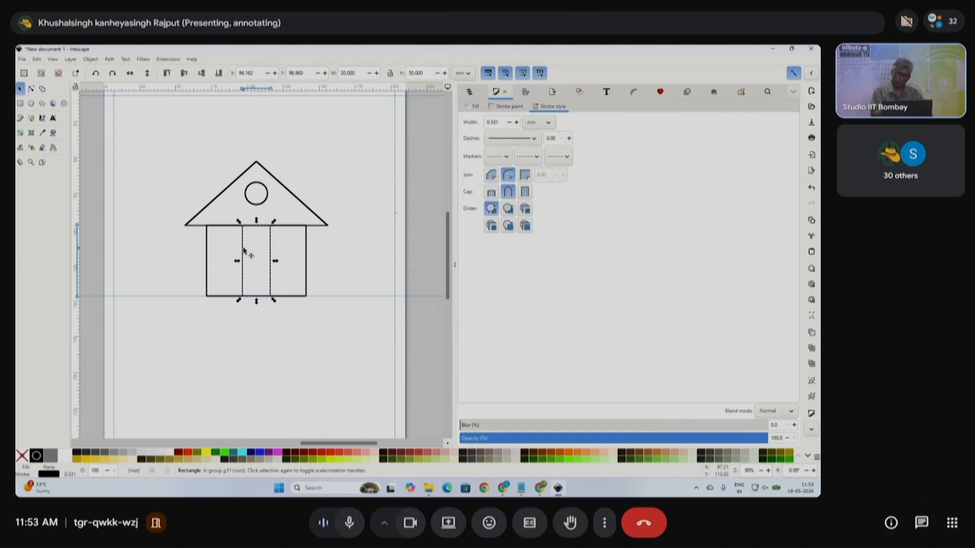
drag(257, 303, 257, 262)
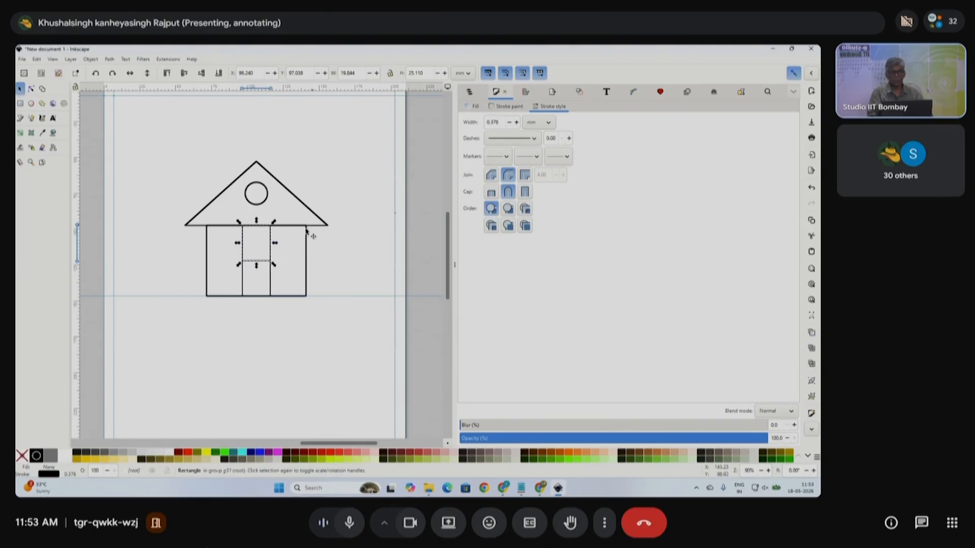
click(793, 72)
drag(261, 270, 246, 248)
scroll(206, 275, up, 2)
drag(240, 284, 249, 253)
- Duplicate the window into the right room
scroll(199, 253, right, 2)
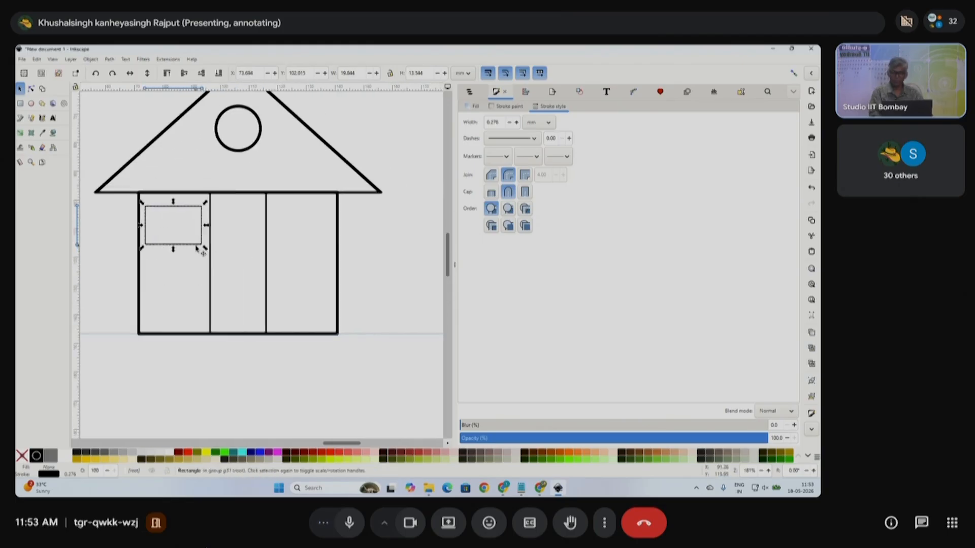
key(ctrl+d)
drag(190, 212, 323, 218)
scroll(374, 262, down, 3)
click(366, 327)
- Regroup the whole house with Ctrl+G and move it to the left
drag(407, 322, 231, 161)
key(ctrl+g)
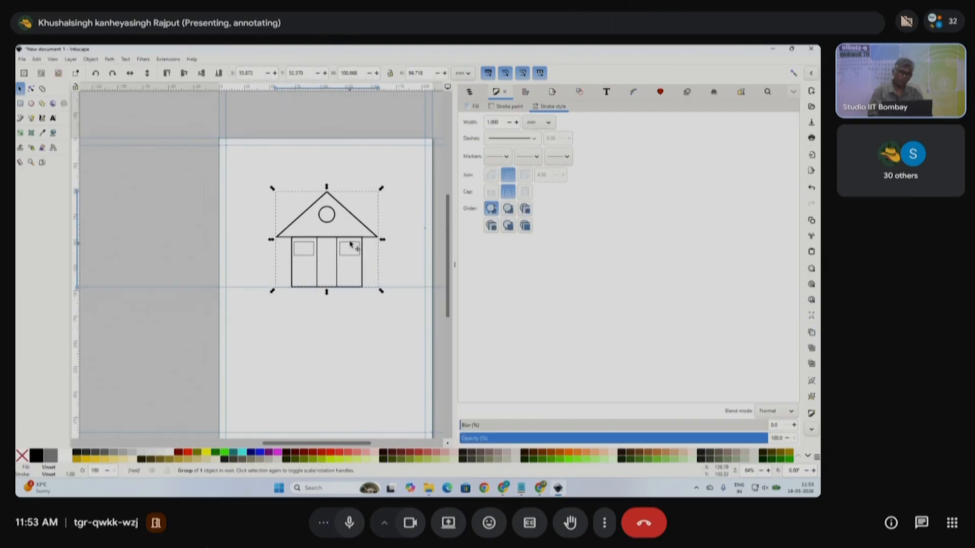
drag(363, 238, 320, 244)
click(351, 313)
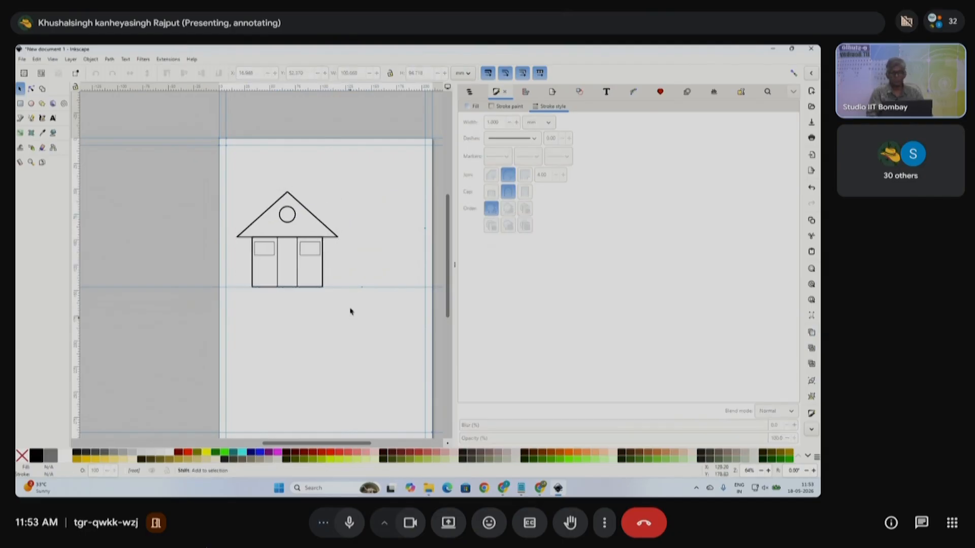
scroll(315, 327, right, 3)
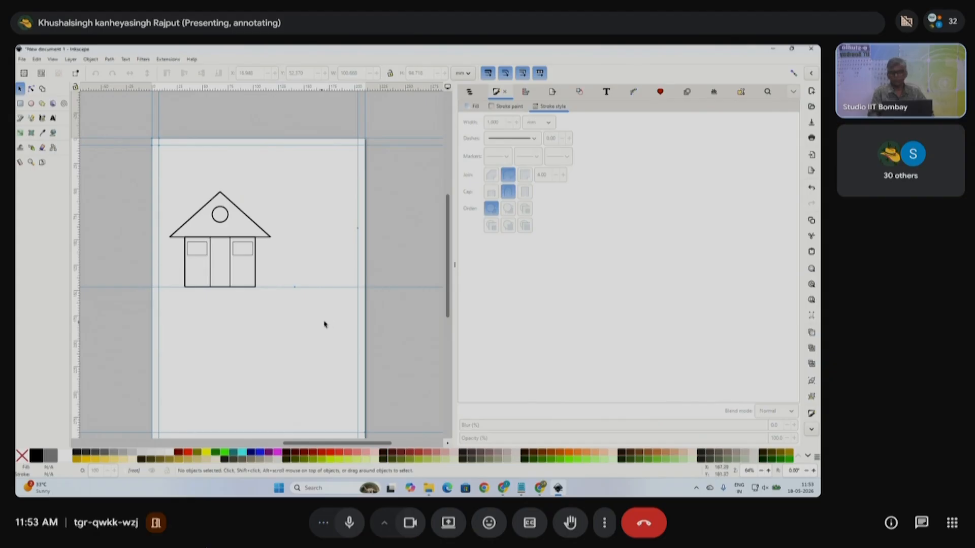
- Scale the grouped house down to about 47.9 mm wide
drag(131, 171, 308, 329)
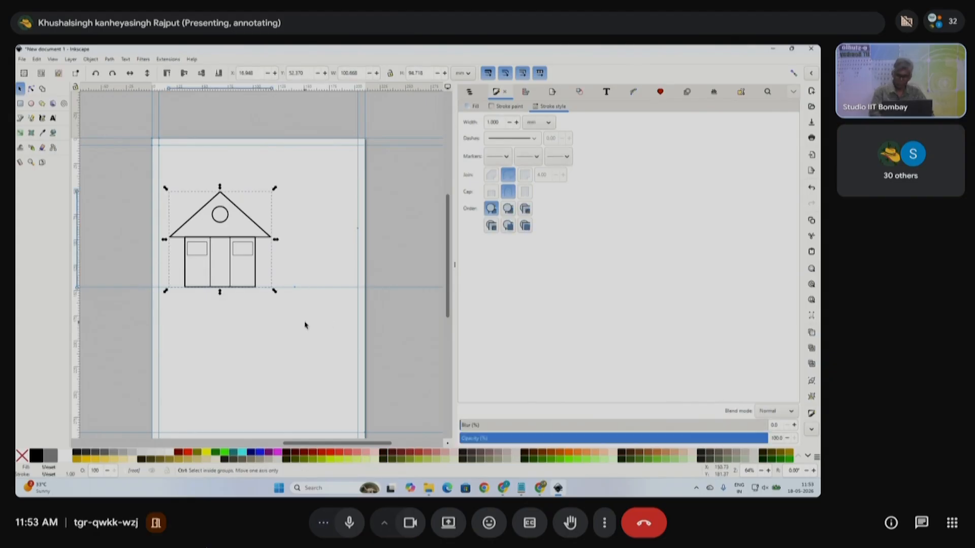
drag(276, 293, 251, 260)
scroll(197, 239, up, 3)
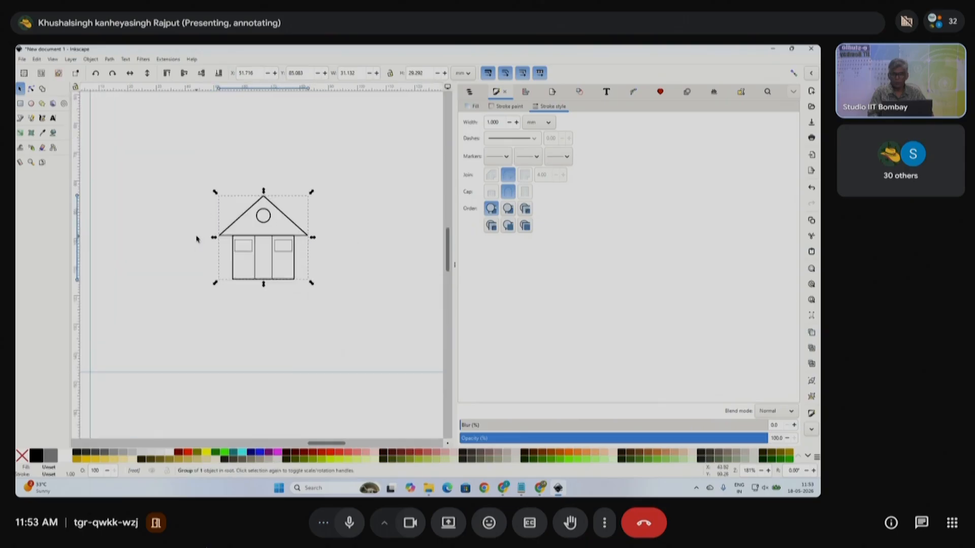
scroll(255, 259, up, 1)
scroll(263, 262, down, 1)
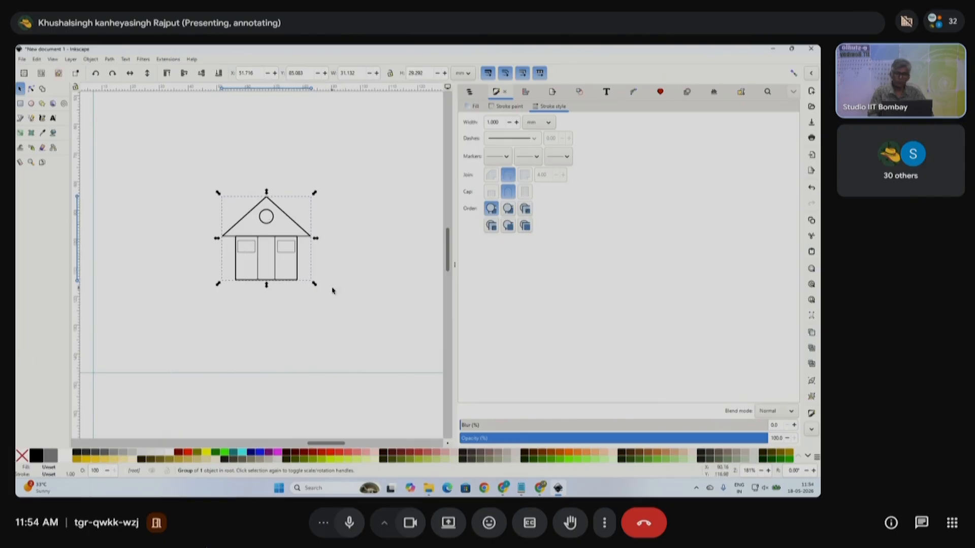
drag(315, 284, 352, 293)
scroll(318, 301, down, 1)
scroll(318, 302, down, 1)
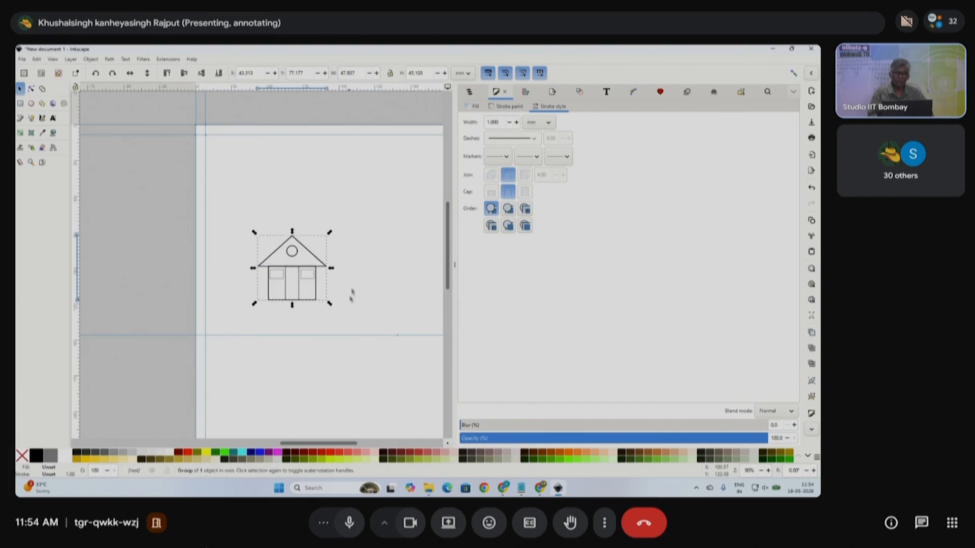
scroll(352, 293, right, 2)
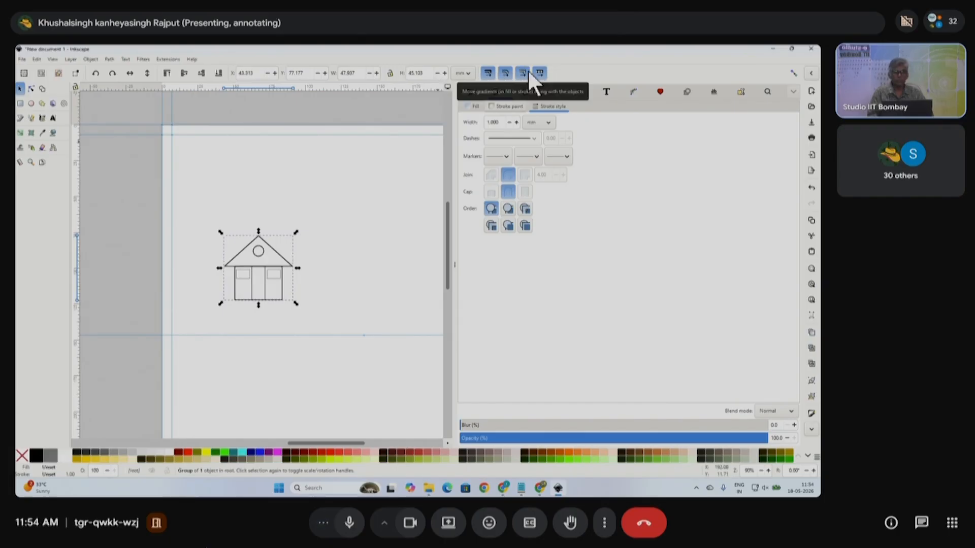
- Close the side dock and stop stroke widths, rounded corners, gradients and patterns scaling with objects
click(457, 270)
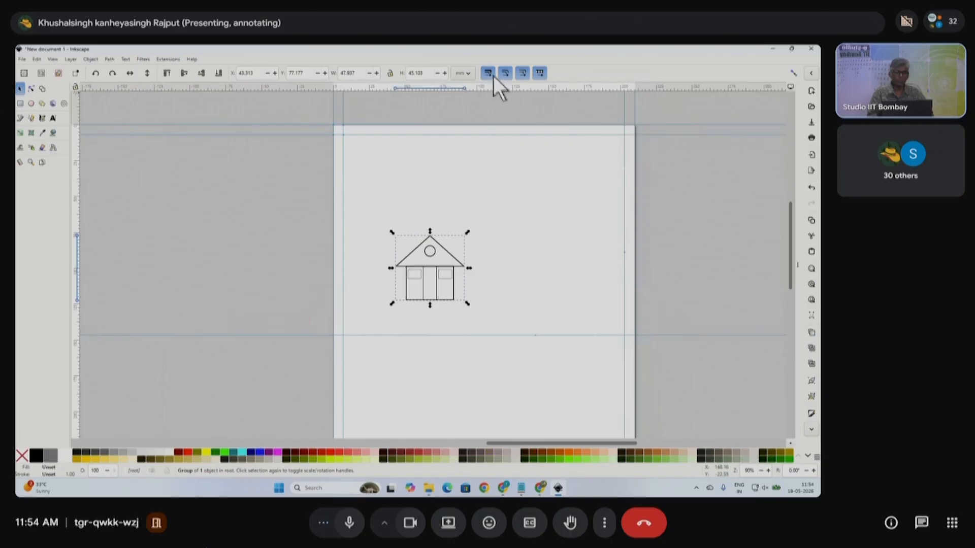
click(492, 75)
click(507, 73)
click(522, 72)
click(540, 72)
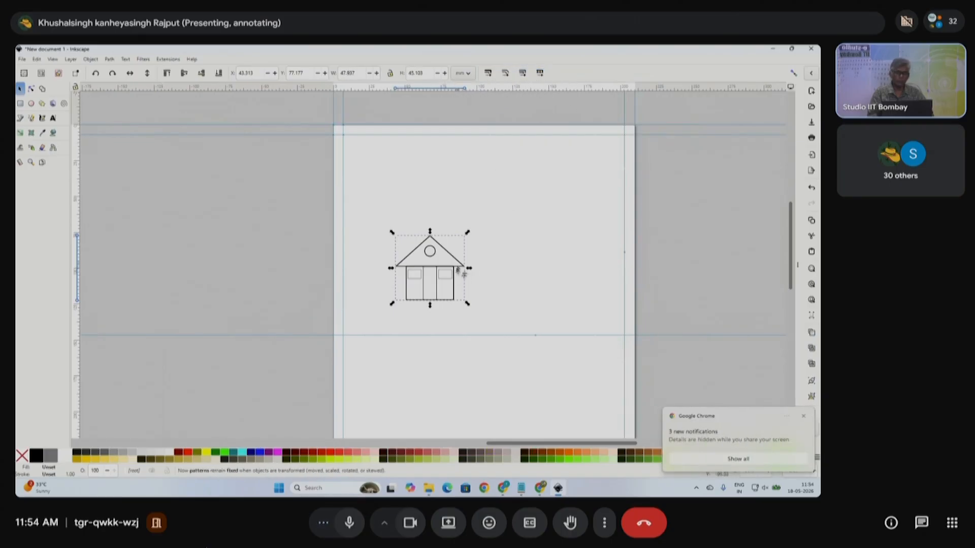
- Rescale the house about its centre, shrinking it to about 63% and enlarging it again
scroll(463, 273, right, 3)
drag(399, 306, 517, 415)
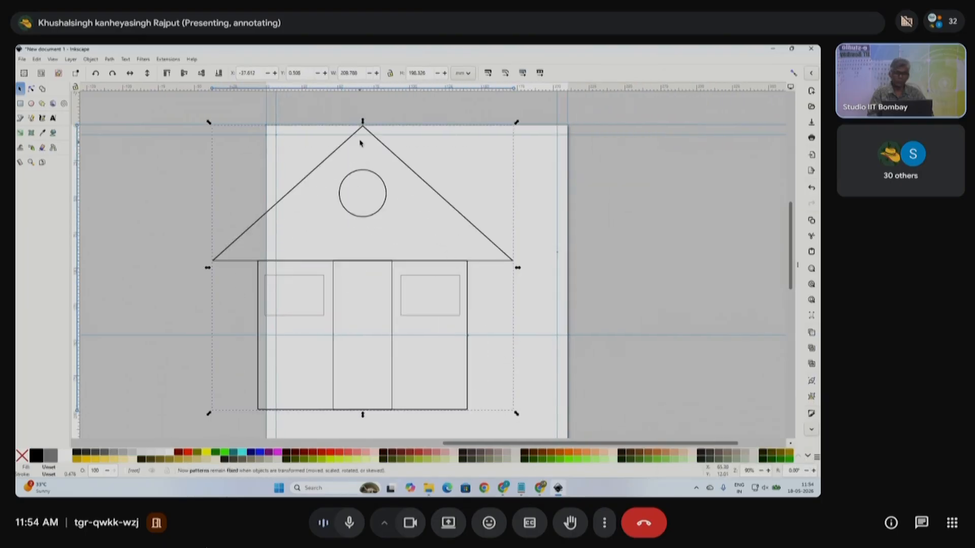
drag(517, 122, 389, 254)
scroll(374, 281, up, 3)
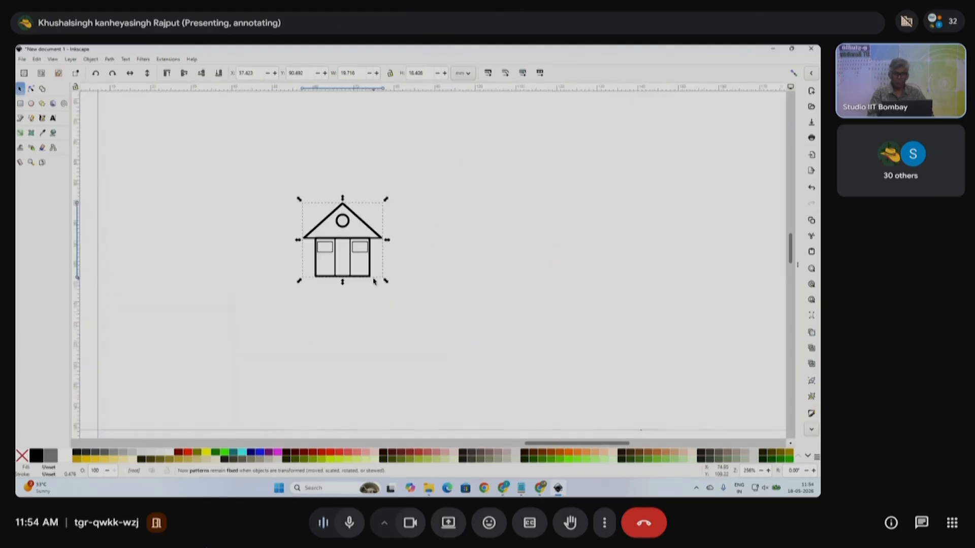
scroll(374, 281, up, 2)
drag(397, 282, 469, 368)
scroll(433, 287, down, 3)
drag(448, 312, 511, 367)
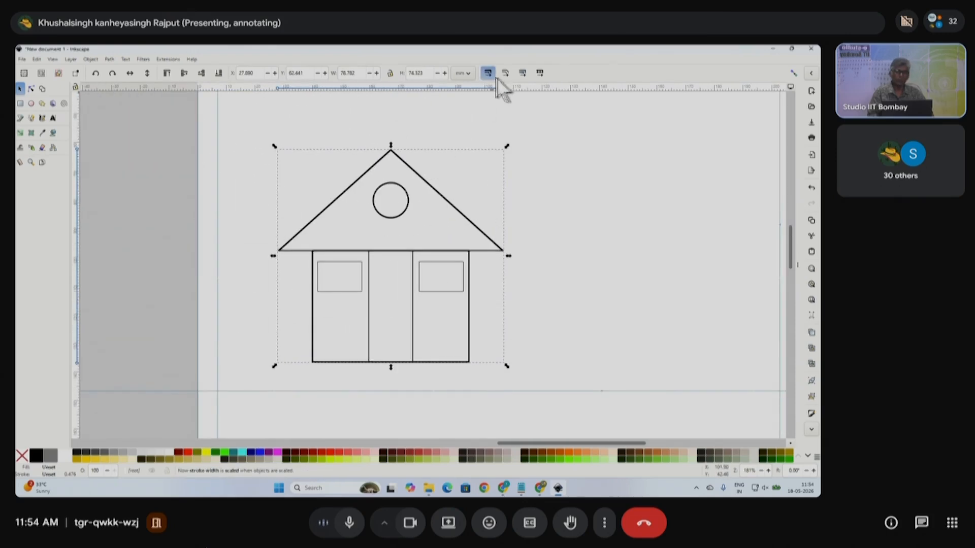
- Let gradients and patterns transform with objects again, then scale the house down slightly
click(522, 73)
click(539, 73)
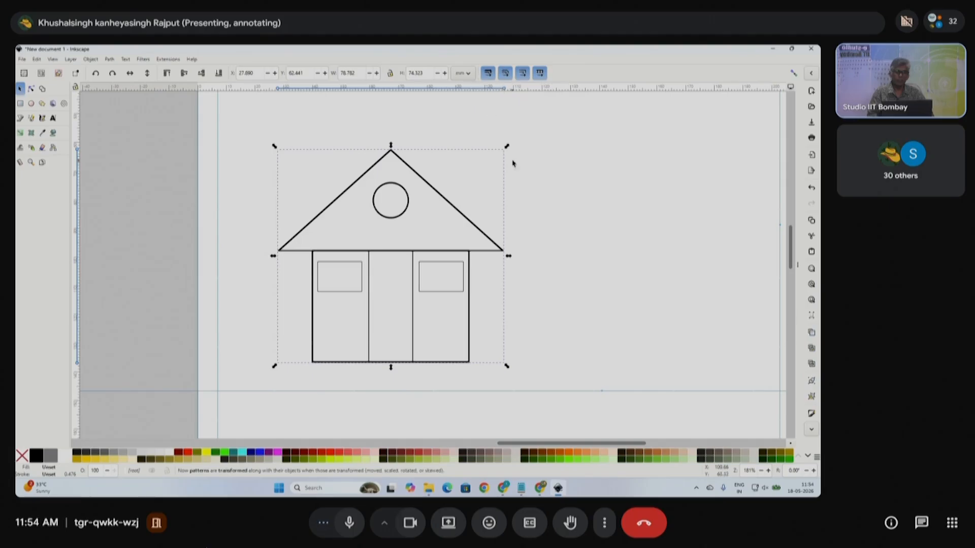
mouse_move(507, 147)
mouse_down()
mouse_move(471, 200)
mouse_move(533, 146)
mouse_move(449, 219)
mouse_move(496, 159)
mouse_up()
- Fit the page in view, drag the house off the page to the left, and deselect it
key(5)
drag(499, 252, 383, 219)
scroll(352, 246, right, 3)
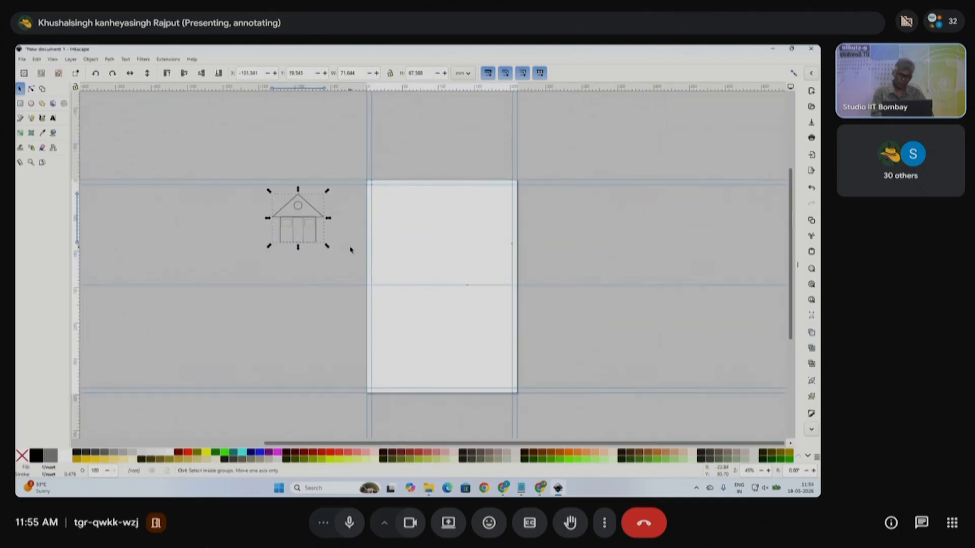
click(582, 253)
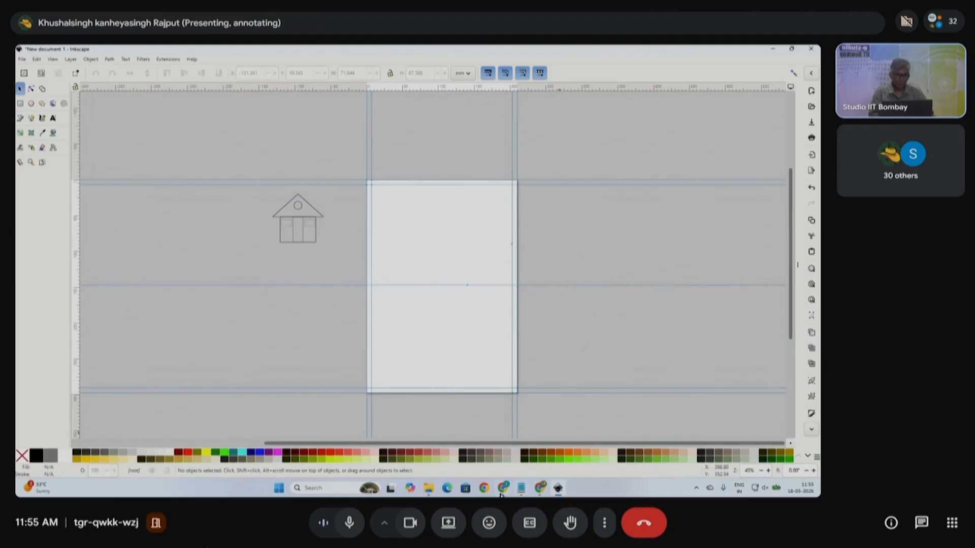
mouse_move(502, 492)
click(458, 457)
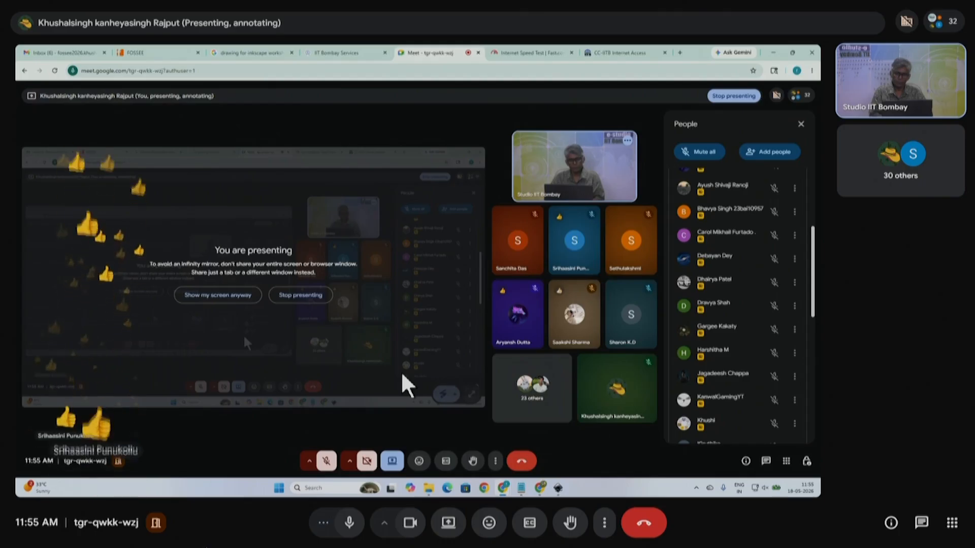
click(565, 489)
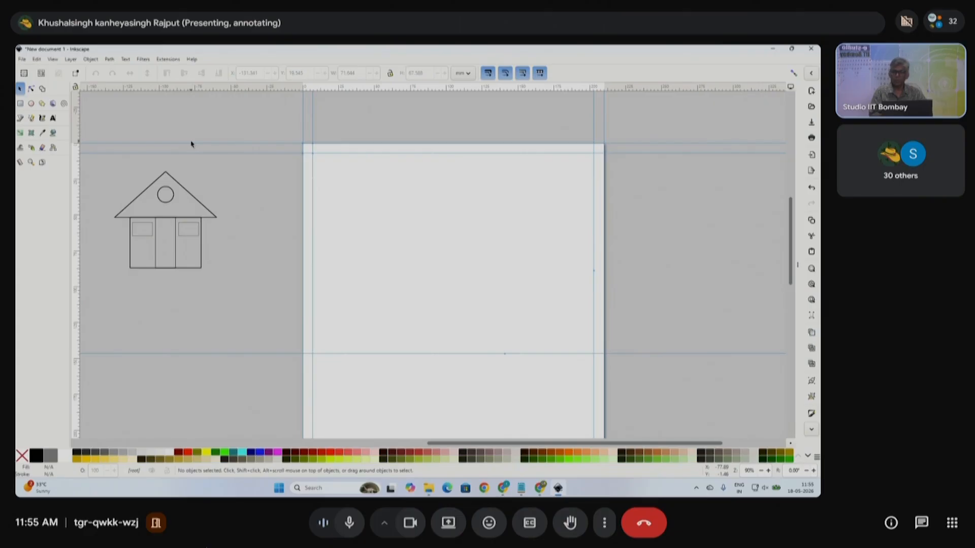
- Draw a 12-corner star with a 0.500 spoke ratio at the page centre
click(41, 104)
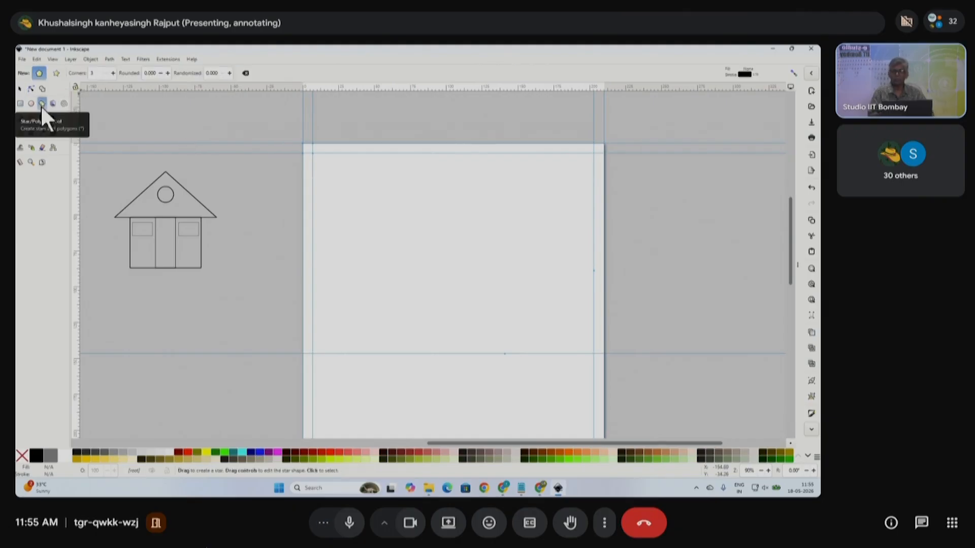
click(57, 73)
click(96, 73)
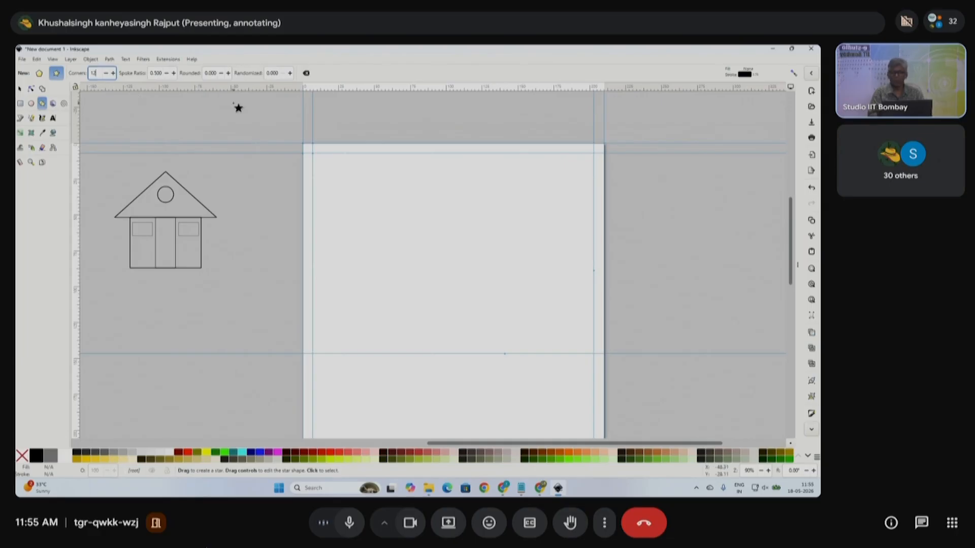
drag(453, 290, 507, 365)
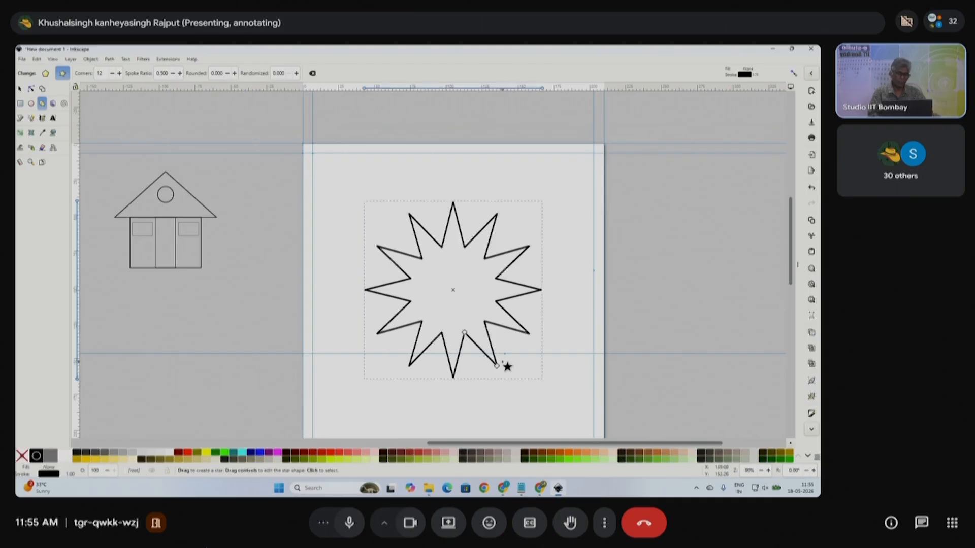
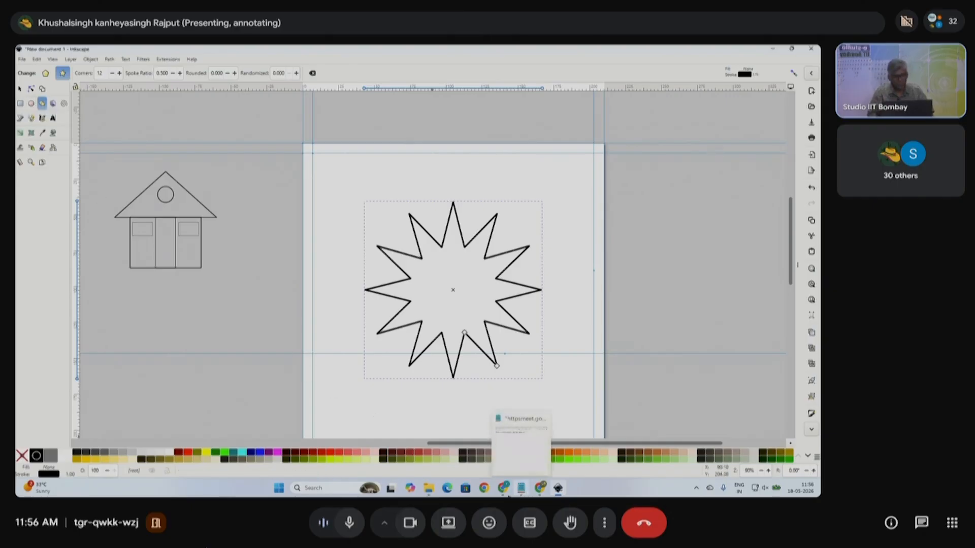
- Glance at the Google Meet window, then return to Inkscape
click(505, 491)
click(453, 446)
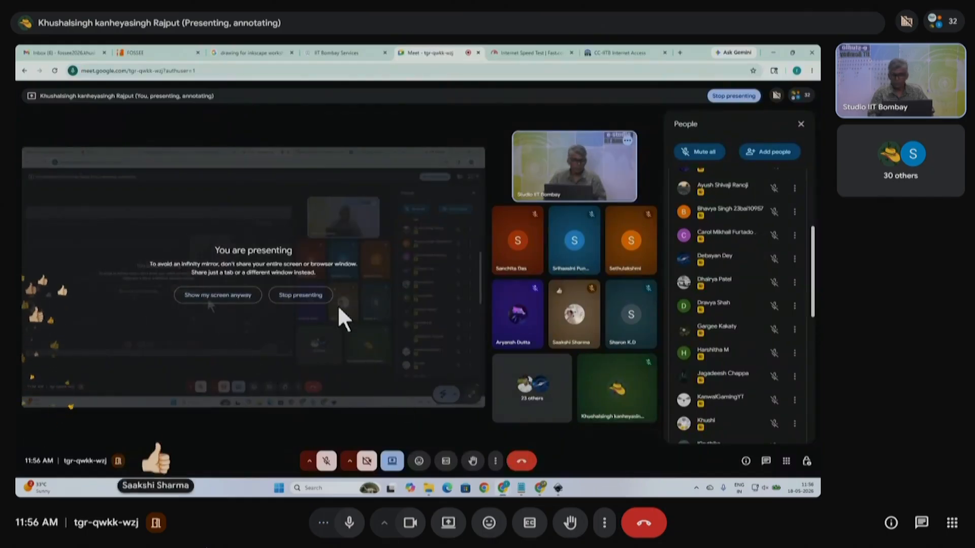
click(558, 490)
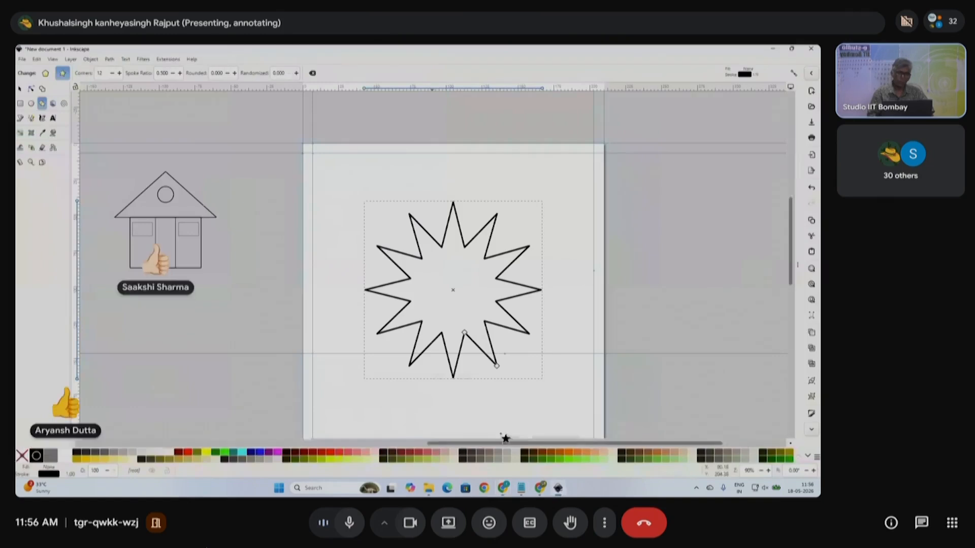
- Nudge the star up and right, and draw a circle left of the page
click(31, 104)
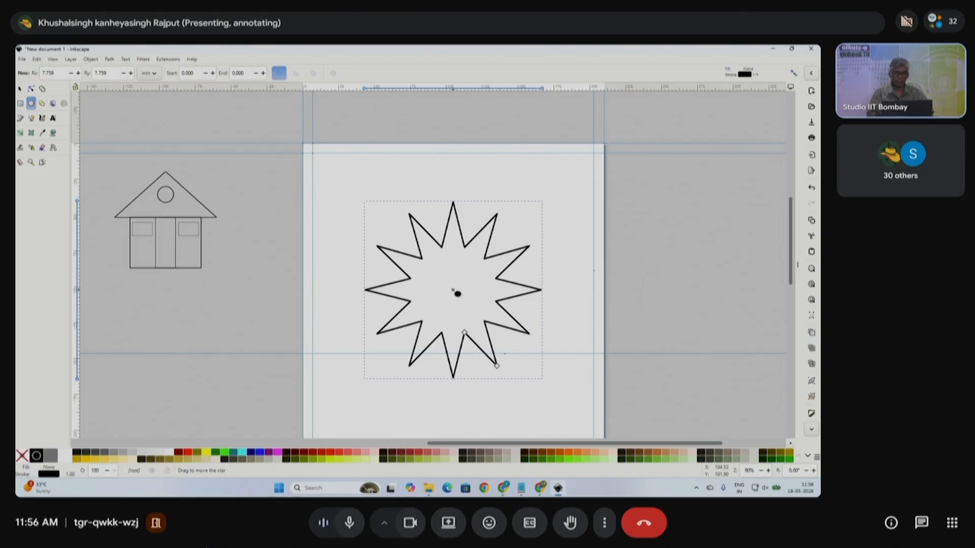
mouse_move(457, 293)
mouse_down()
mouse_move(470, 320)
mouse_move(460, 287)
mouse_up()
drag(249, 268, 316, 343)
click(20, 88)
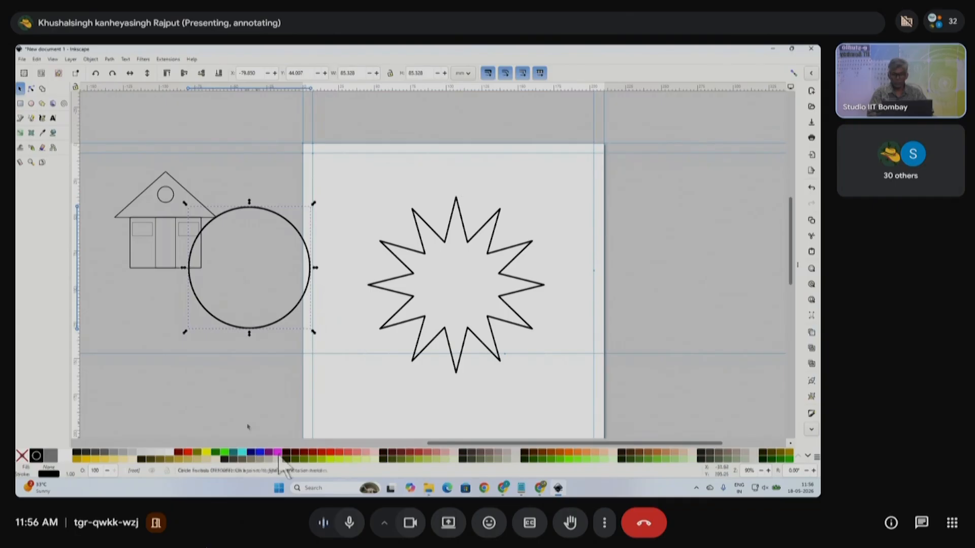
- Fill the circle magenta, move it onto the star and enlarge it slightly
click(278, 452)
drag(244, 245, 281, 278)
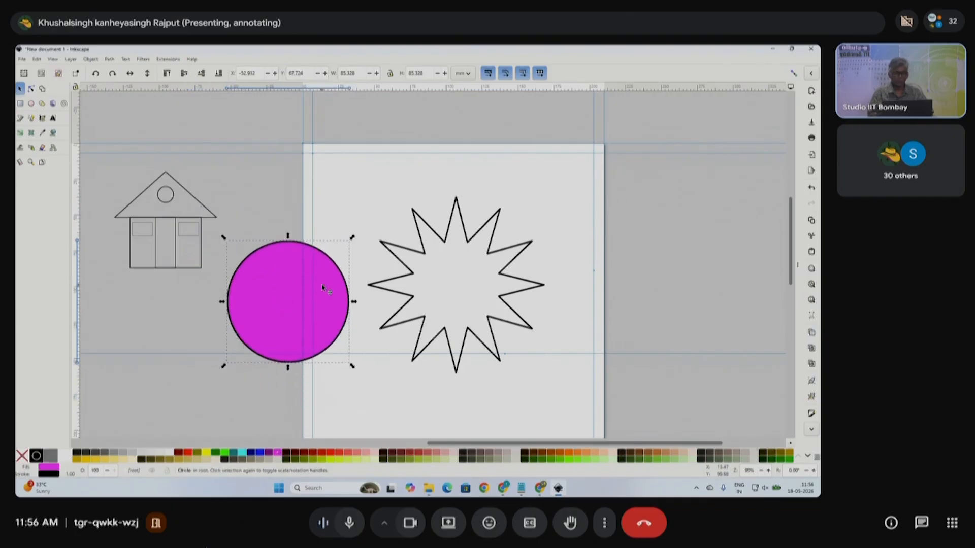
drag(322, 314, 474, 280)
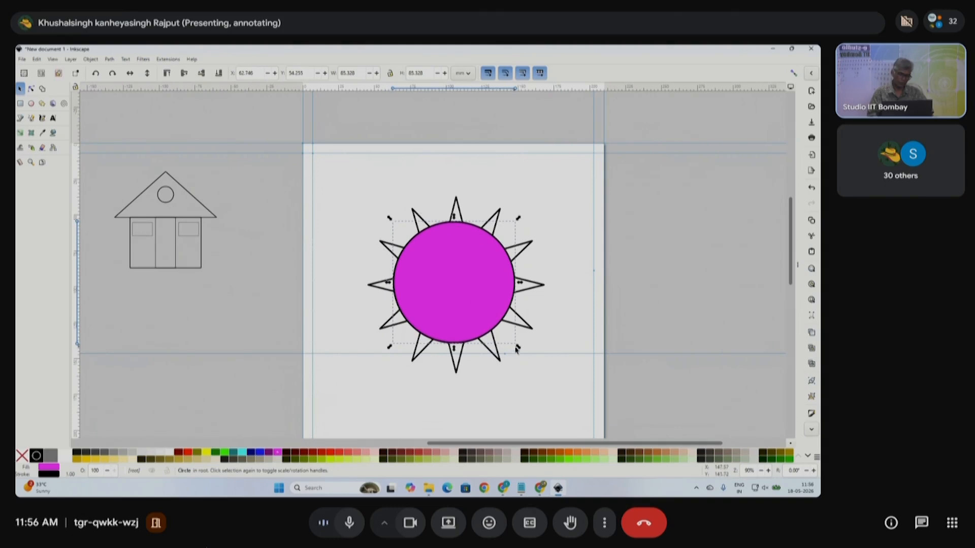
drag(518, 349, 529, 357)
drag(478, 307, 482, 309)
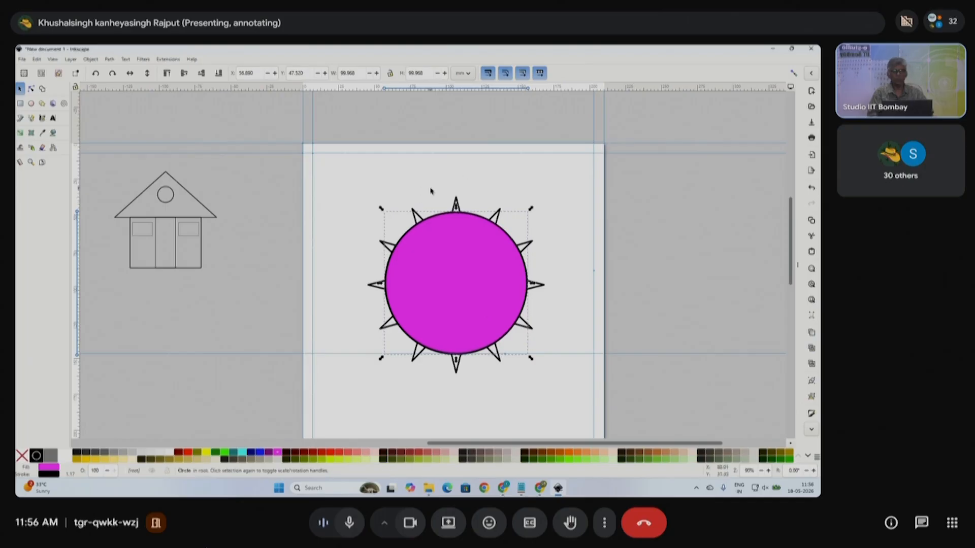
- Set the magenta circle's width to 100 mm
click(358, 74)
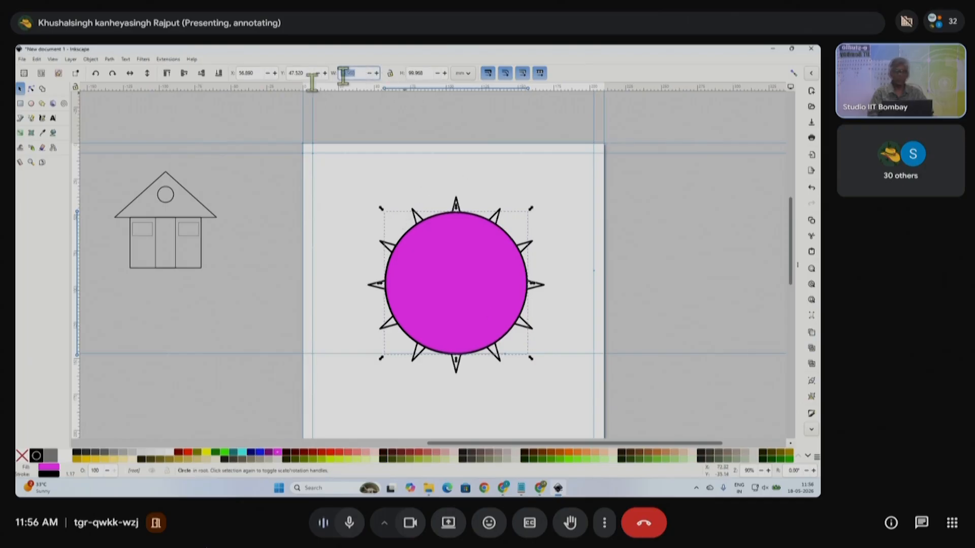
text(100)
drag(425, 73, 391, 74)
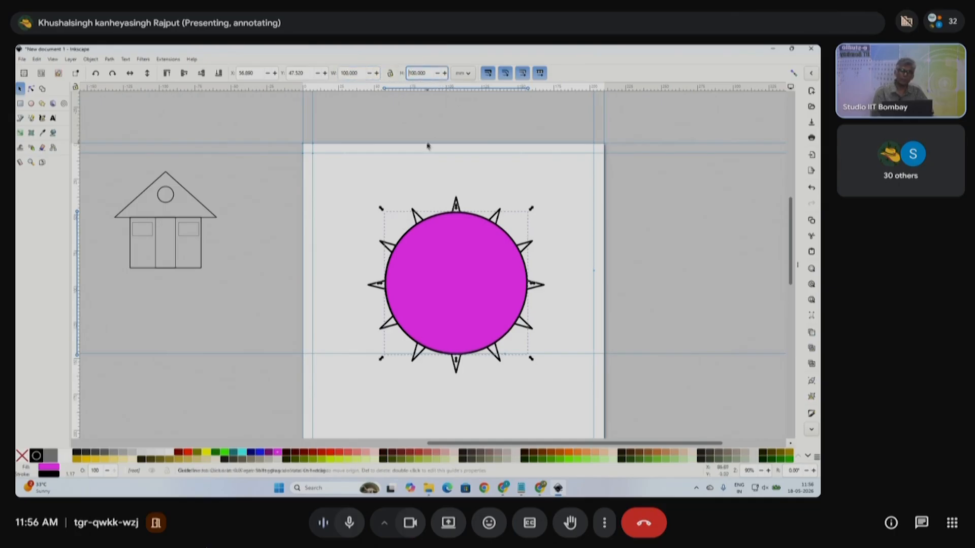
- Resize the 12-point star to 125 × 125 mm
click(468, 198)
click(463, 207)
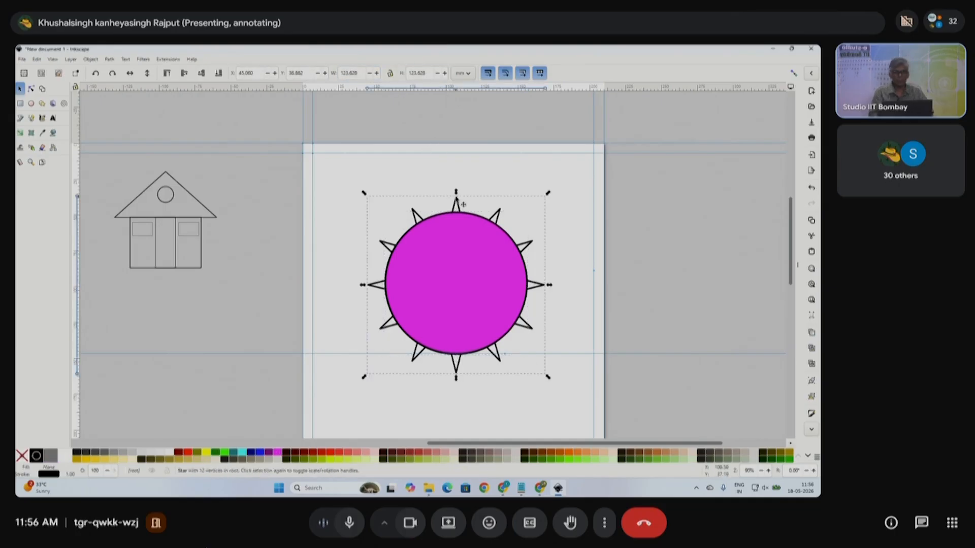
click(361, 72)
text(125)
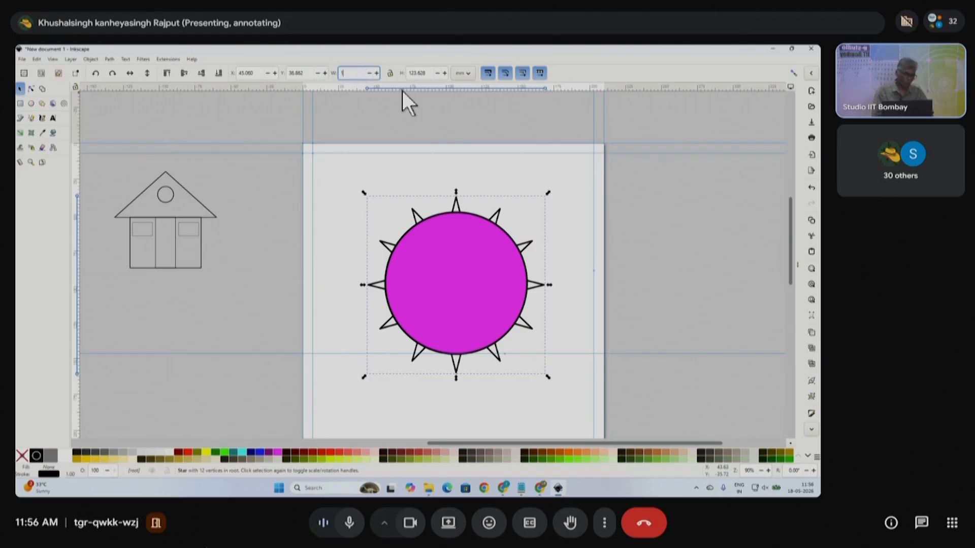
key(Return)
drag(432, 73, 390, 72)
text(125)
key(Return)
- Turn on snapping and snap the magenta circle onto the star's centre
click(496, 261)
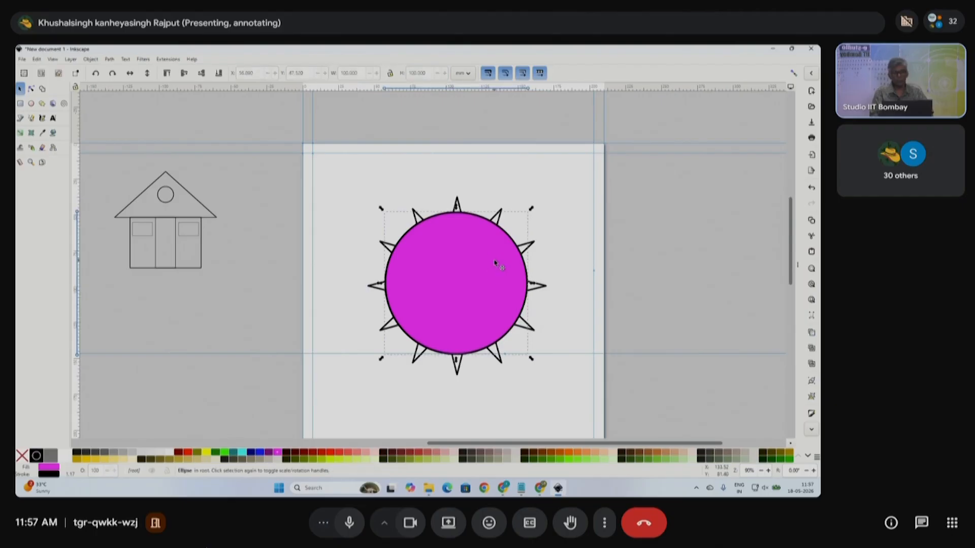
mouse_move(453, 265)
mouse_down()
mouse_move(461, 279)
mouse_move(455, 265)
mouse_move(364, 246)
mouse_move(454, 265)
mouse_up()
click(454, 266)
drag(490, 343, 493, 314)
click(793, 74)
click(574, 260)
drag(537, 292, 466, 284)
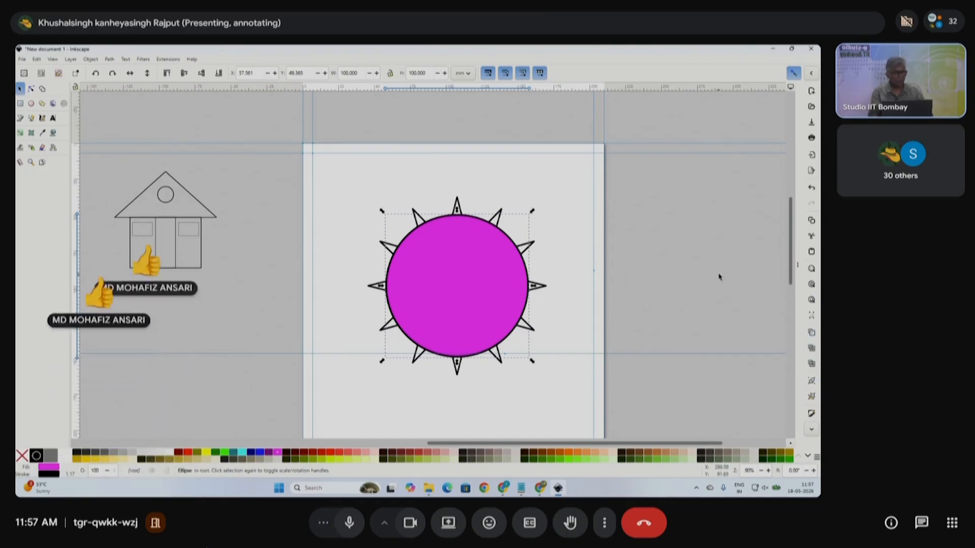
- Set the magenta circle's opacity to 50% in Fill and Stroke
click(797, 265)
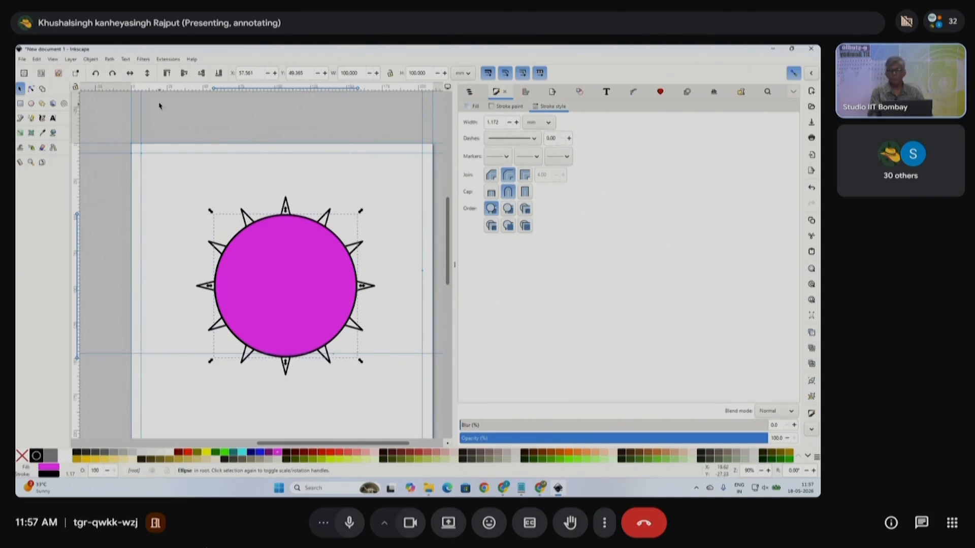
click(109, 59)
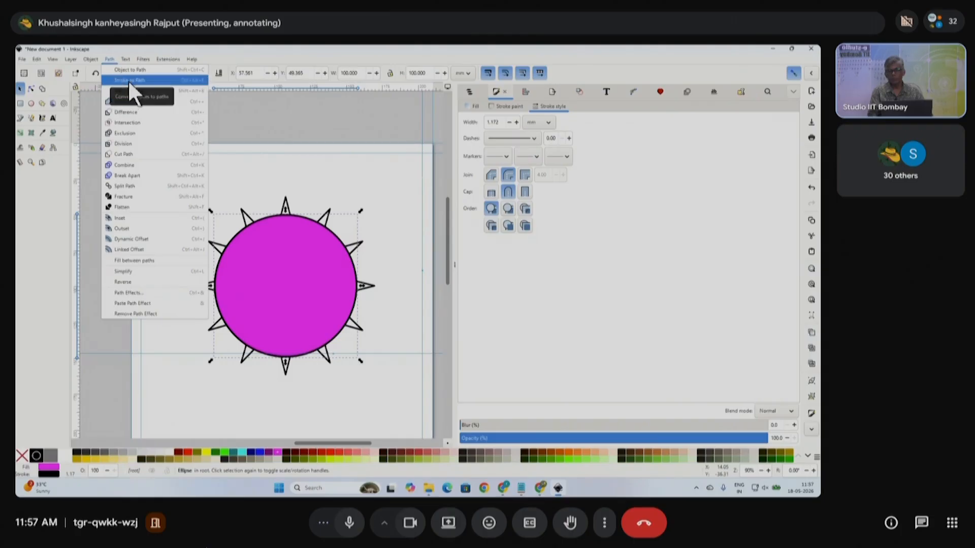
mouse_move(97, 62)
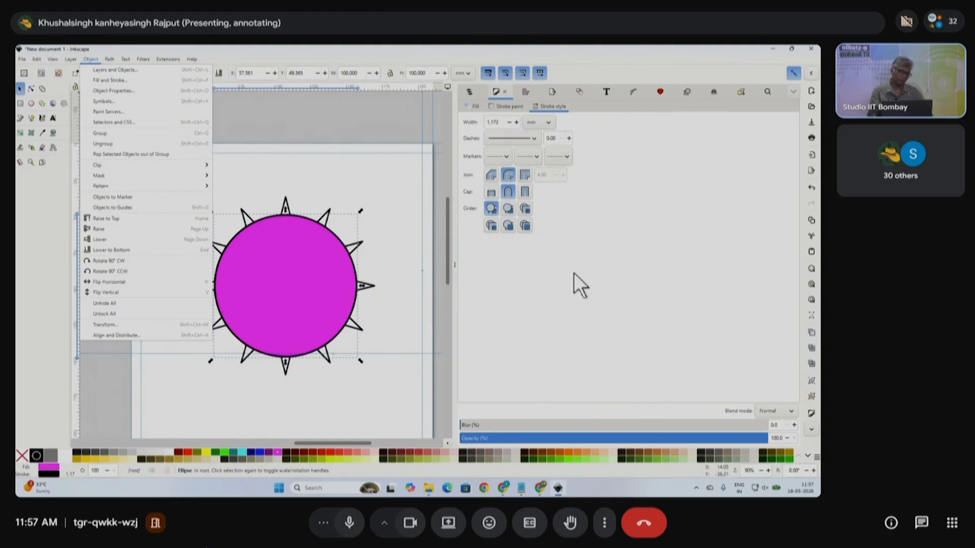
click(410, 262)
click(307, 278)
click(387, 234)
click(281, 272)
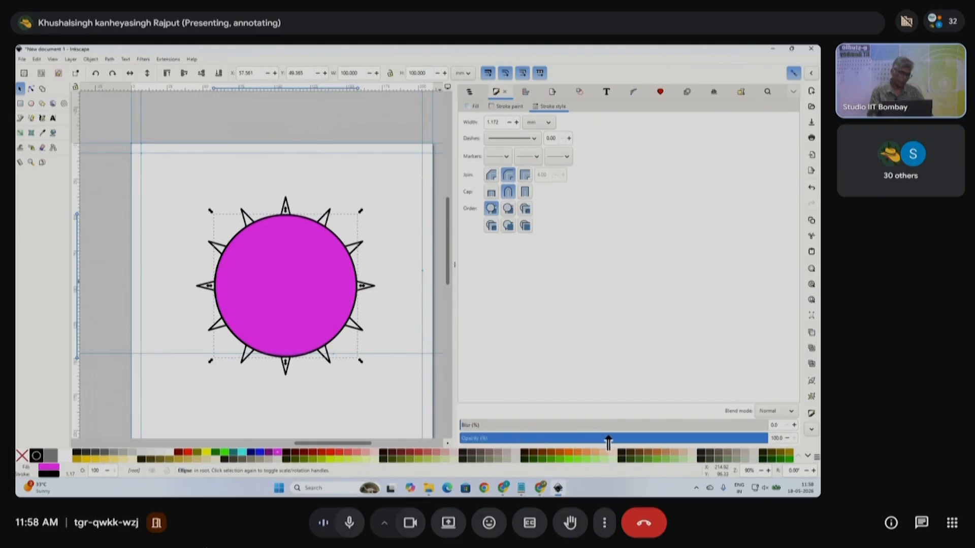
drag(783, 439, 768, 437)
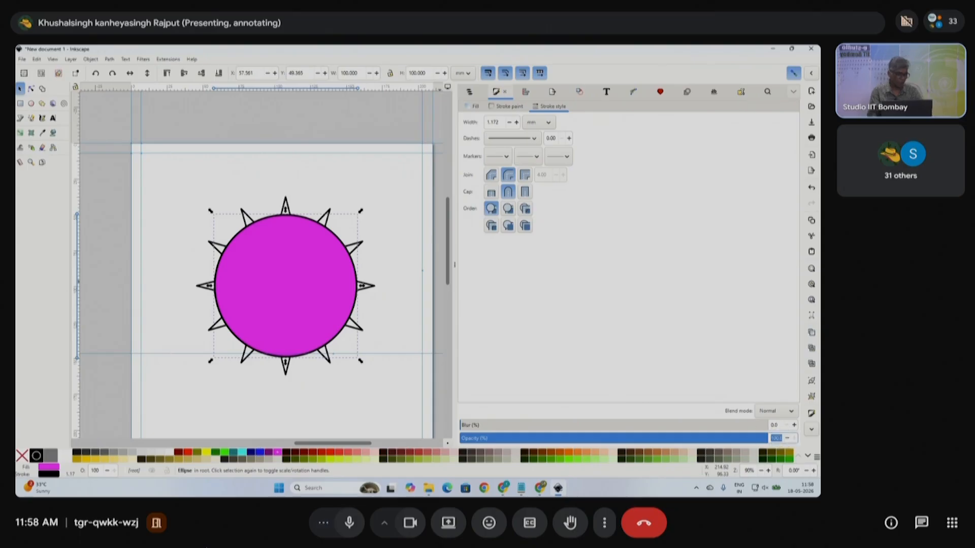
key(Return)
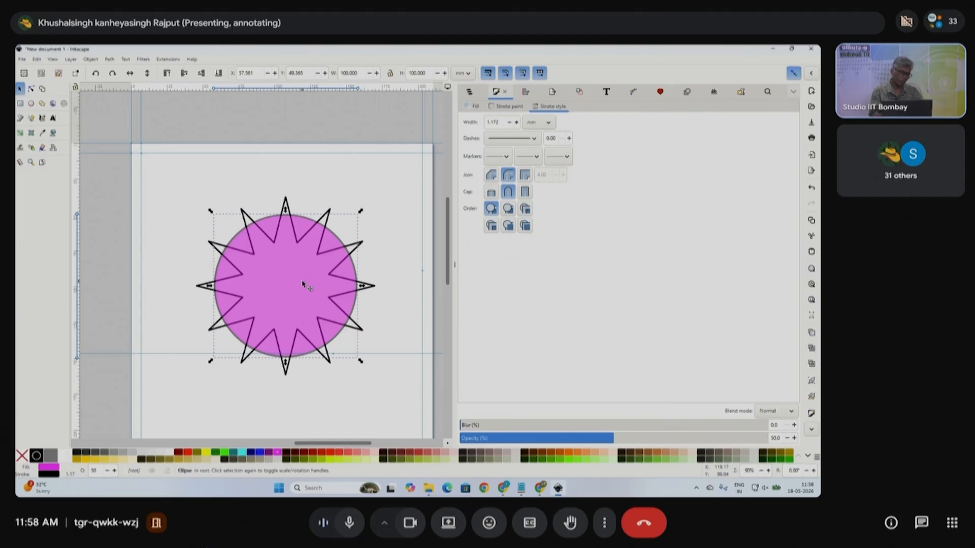
click(389, 257)
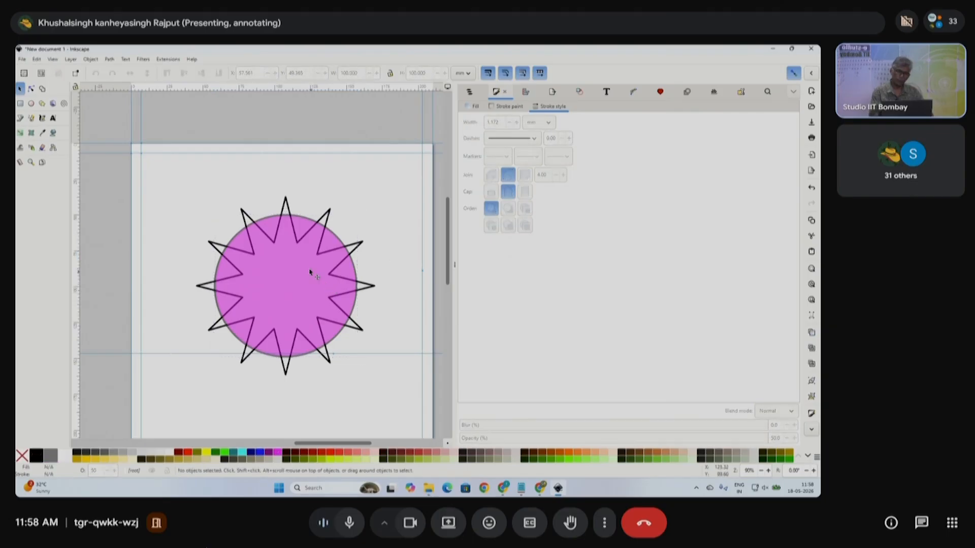
- Scale the circle down slightly, try intersecting it with the star, then undo
click(341, 245)
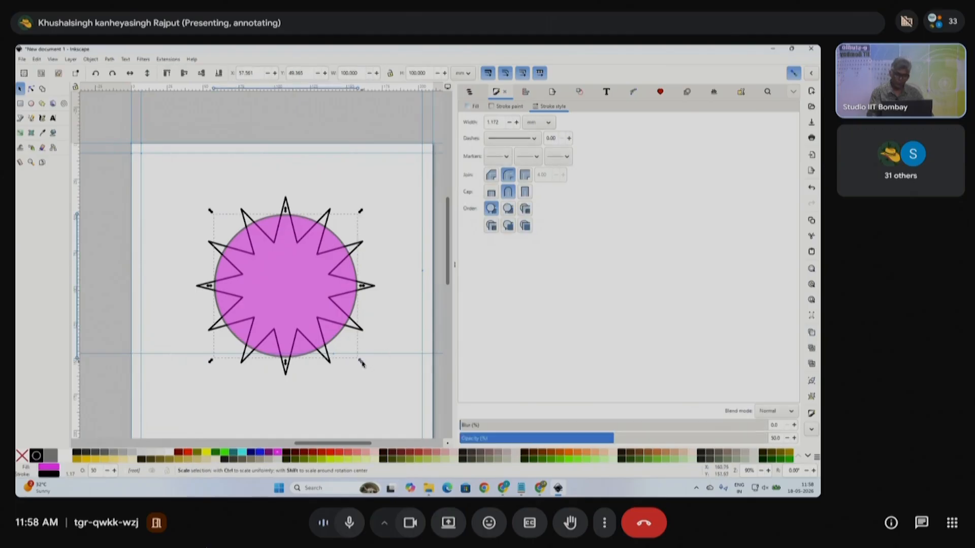
drag(361, 362, 365, 368)
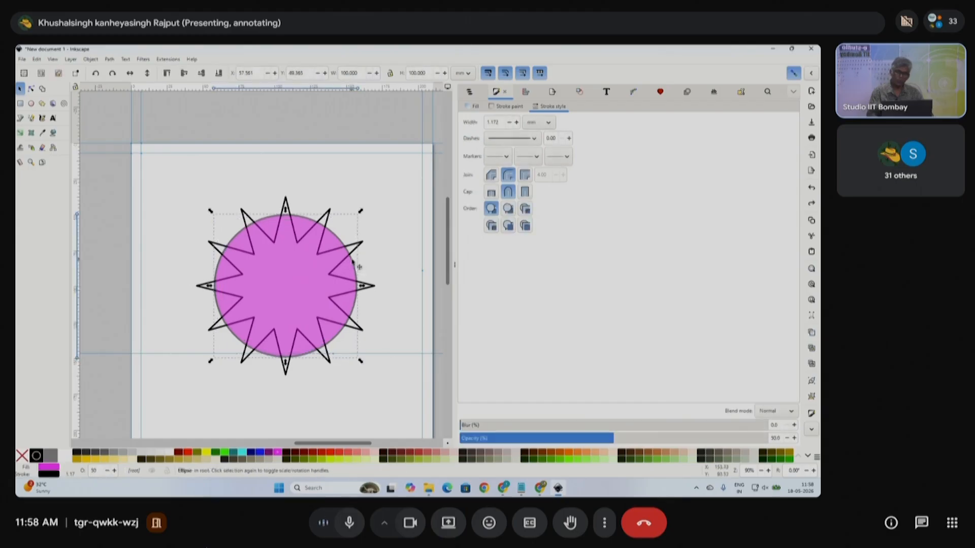
shift+click(287, 203)
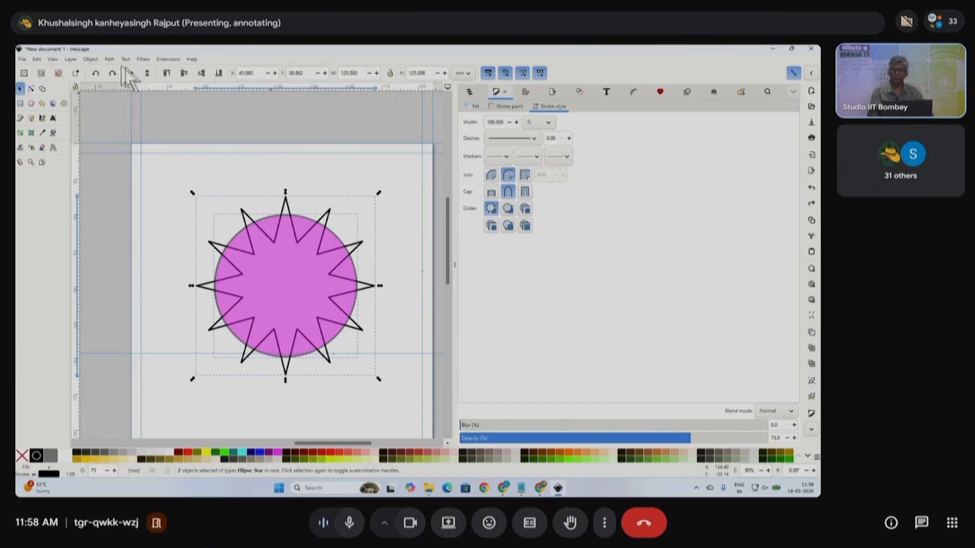
click(109, 60)
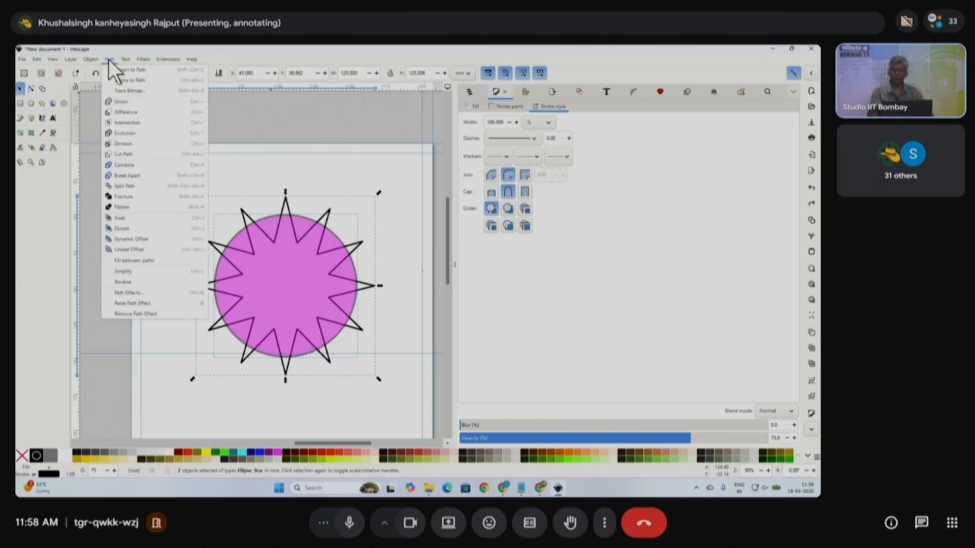
click(125, 122)
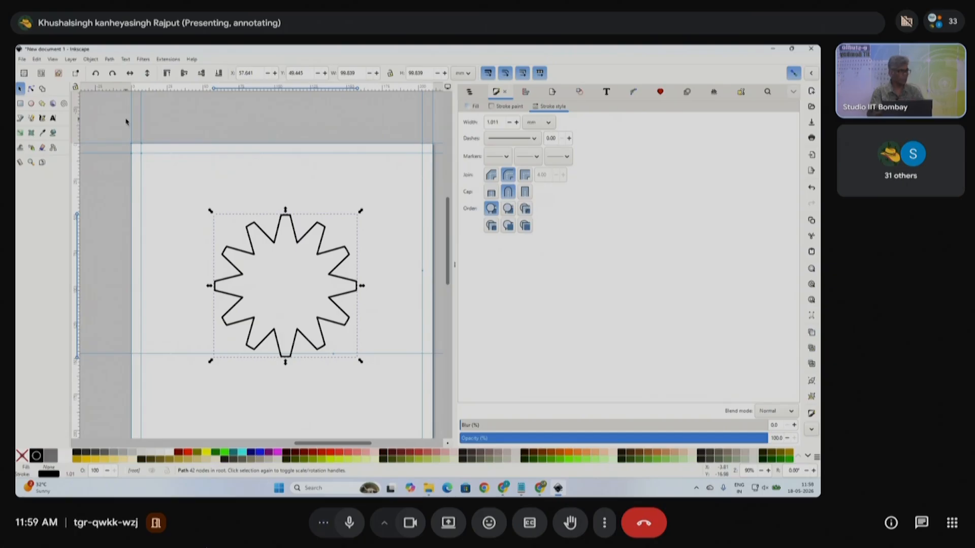
key(ctrl+z)
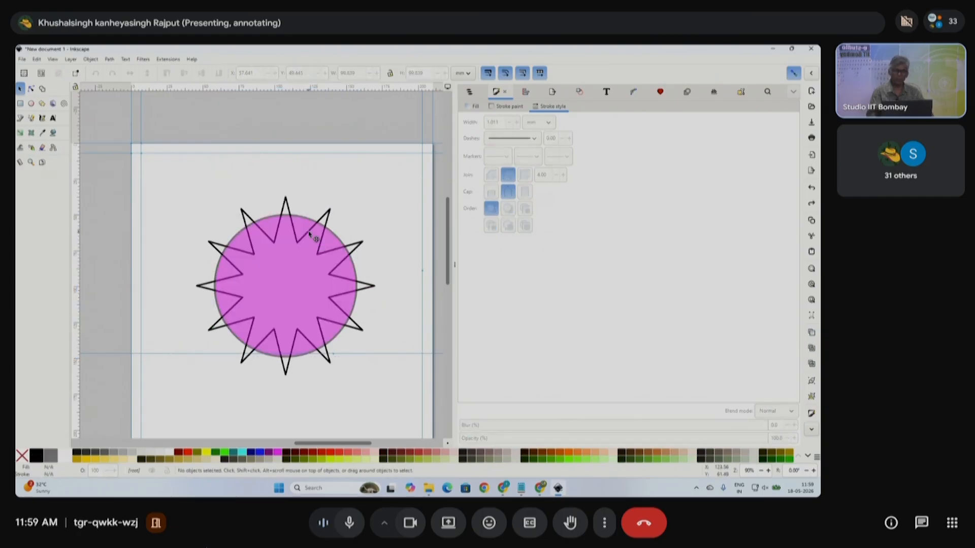
- Select both shapes, try Intersection again, undo it, and reselect the pink circle
key(ctrl+a)
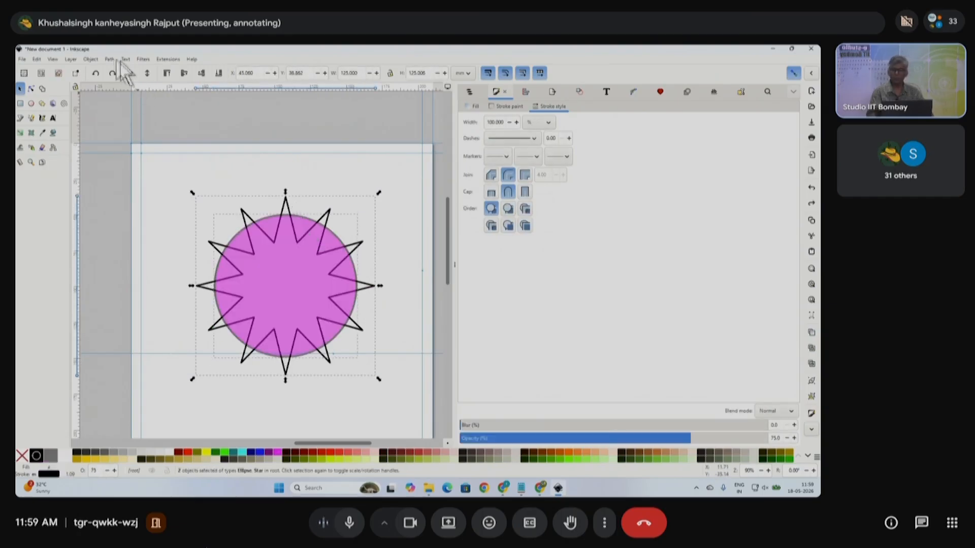
click(109, 59)
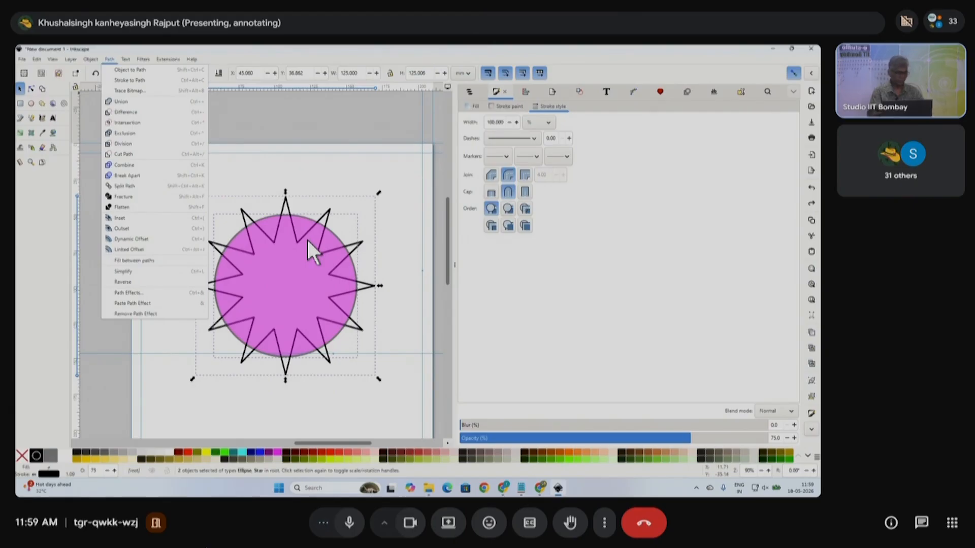
click(123, 122)
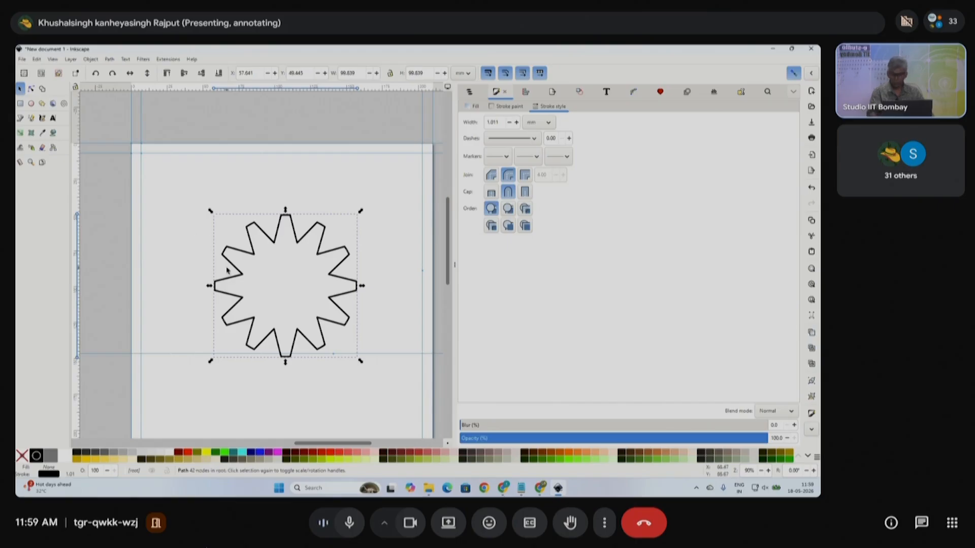
key(ctrl+z)
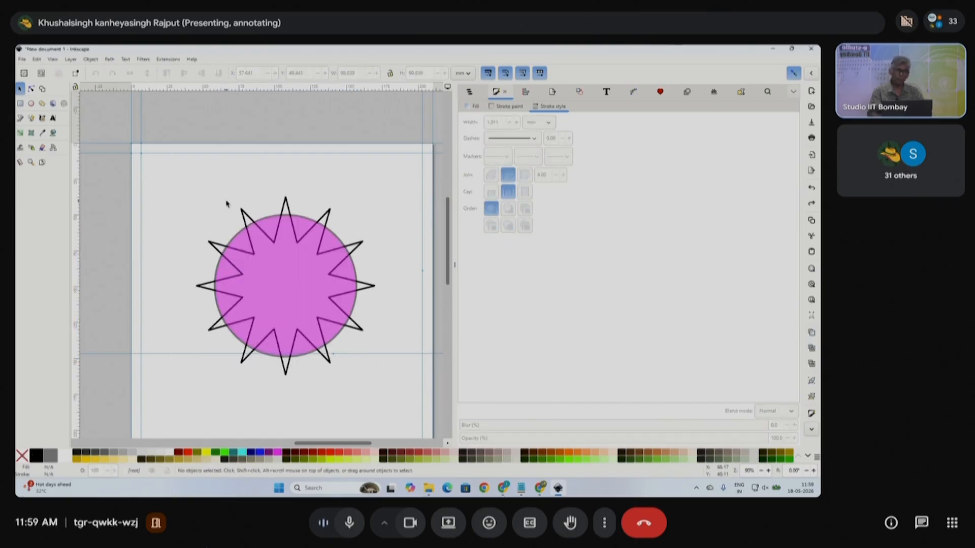
click(338, 239)
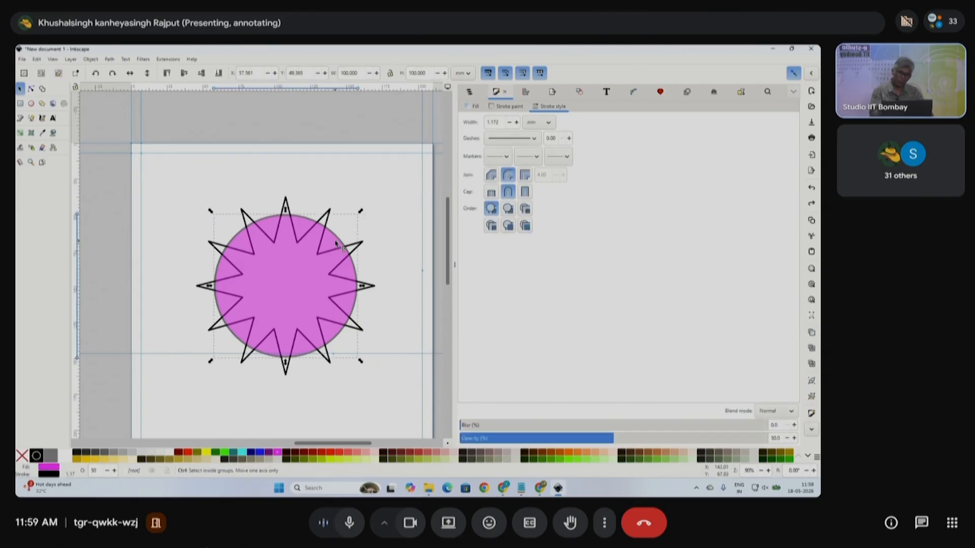
- Duplicate the pink circle in place and shrink the copy to 75 mm wide
key(ctrl+d)
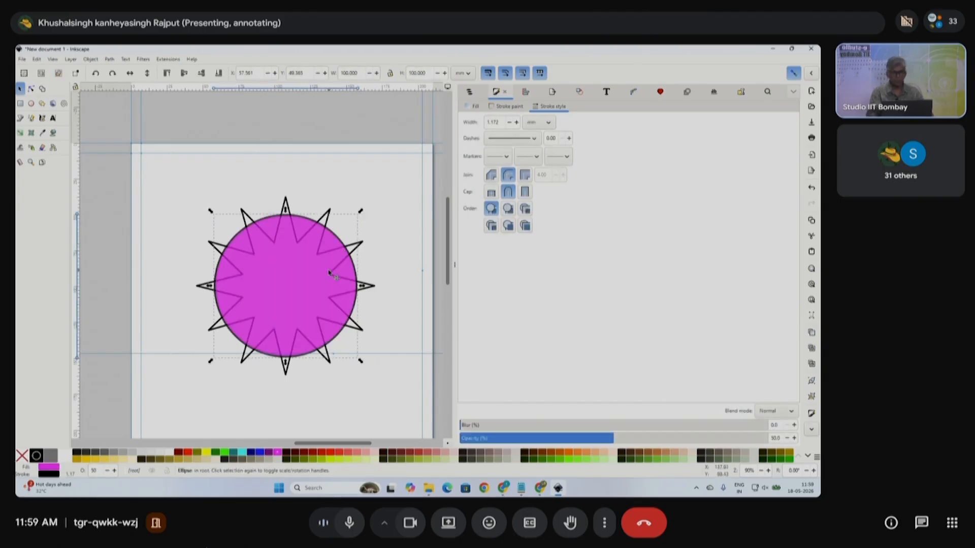
drag(307, 270, 300, 370)
key(ctrl+z)
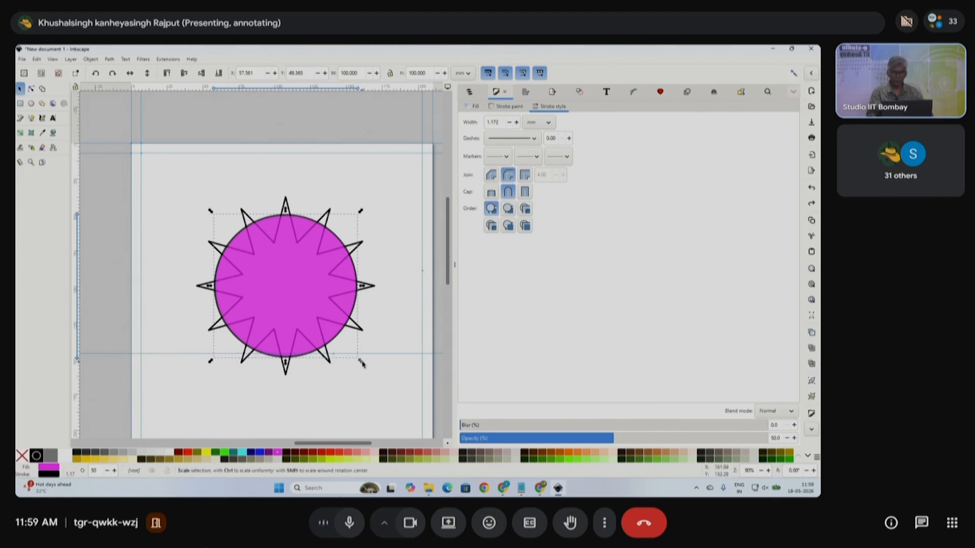
mouse_move(360, 364)
mouse_down()
mouse_move(345, 345)
mouse_move(344, 356)
mouse_up()
drag(363, 73, 322, 76)
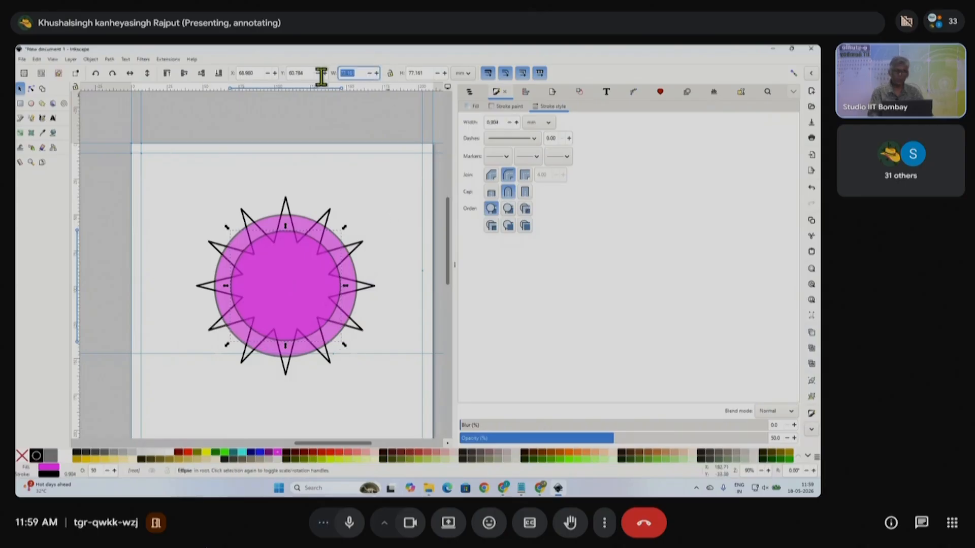
text(75)
key(Return)
click(429, 74)
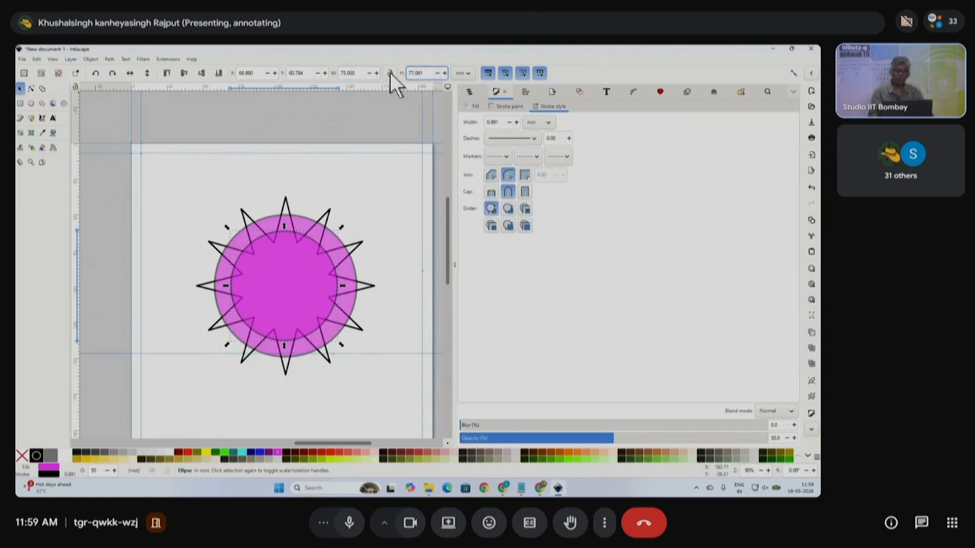
- Lock proportions and make the inner circle 75 × 75 mm, nudging it into place
click(387, 129)
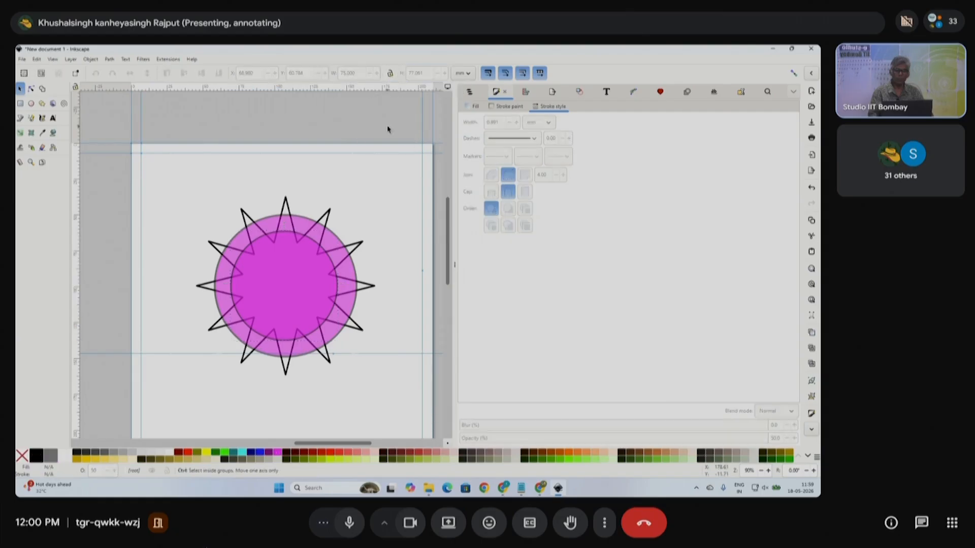
click(290, 281)
click(387, 123)
click(302, 248)
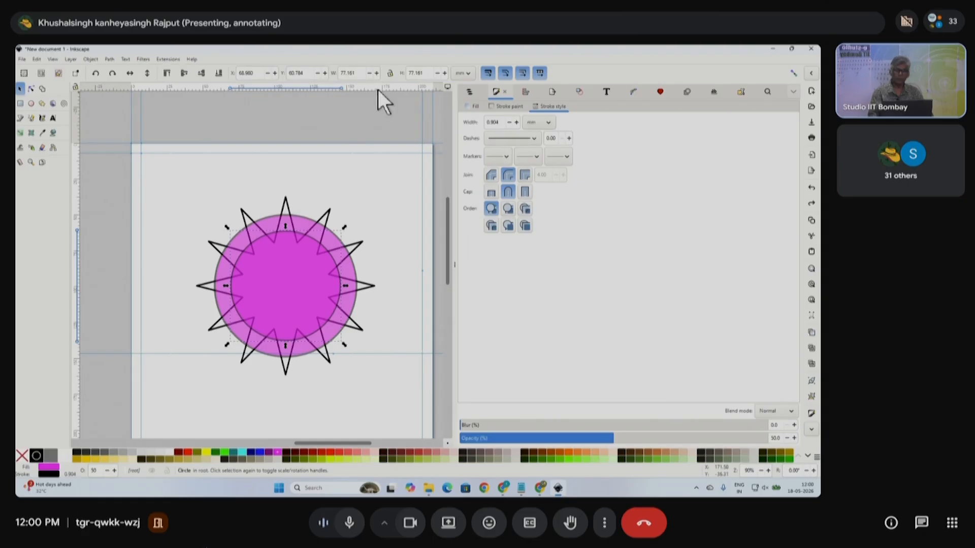
click(390, 72)
double_click(350, 73)
text(75)
key(Return)
click(357, 201)
click(291, 295)
drag(292, 285, 285, 287)
- Select the larger pink circle together with the 12-point star
click(381, 202)
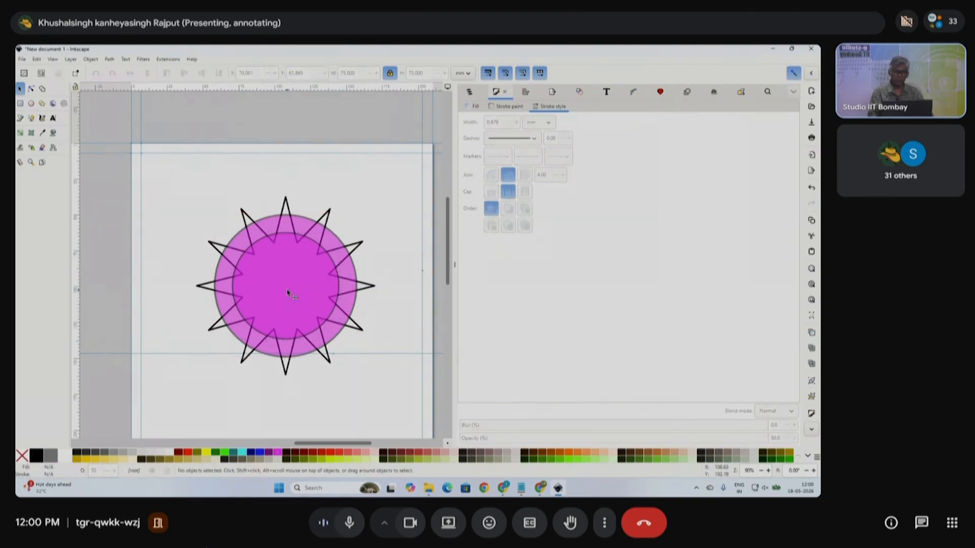
click(288, 294)
click(298, 218)
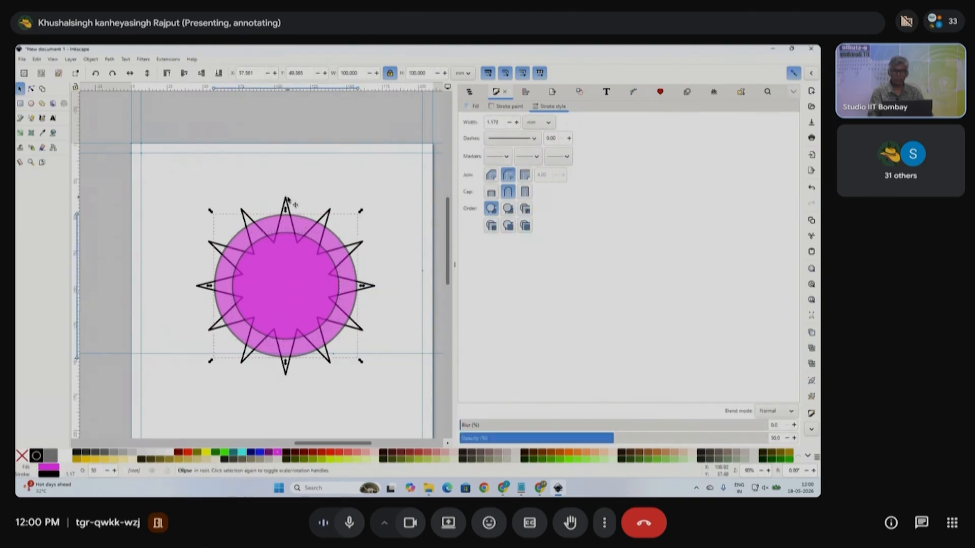
click(287, 200)
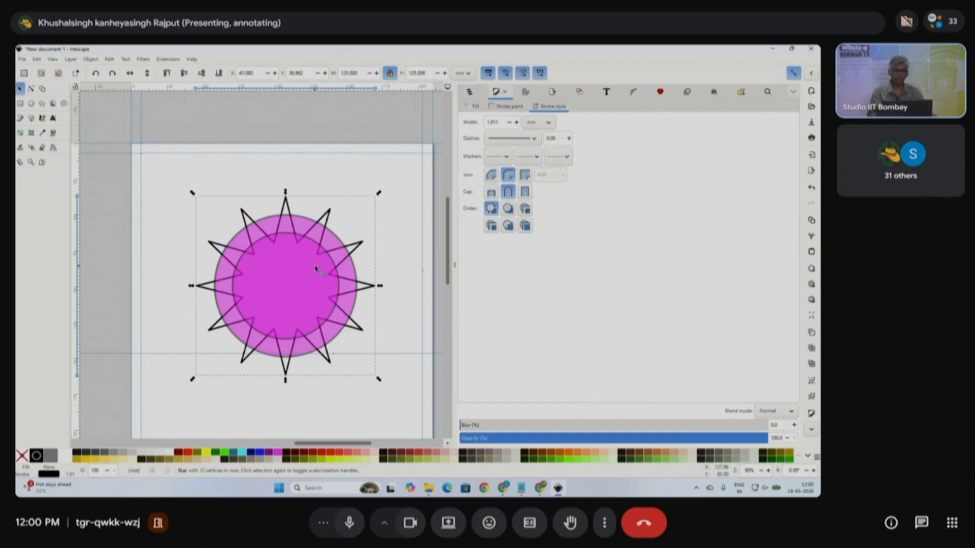
click(319, 167)
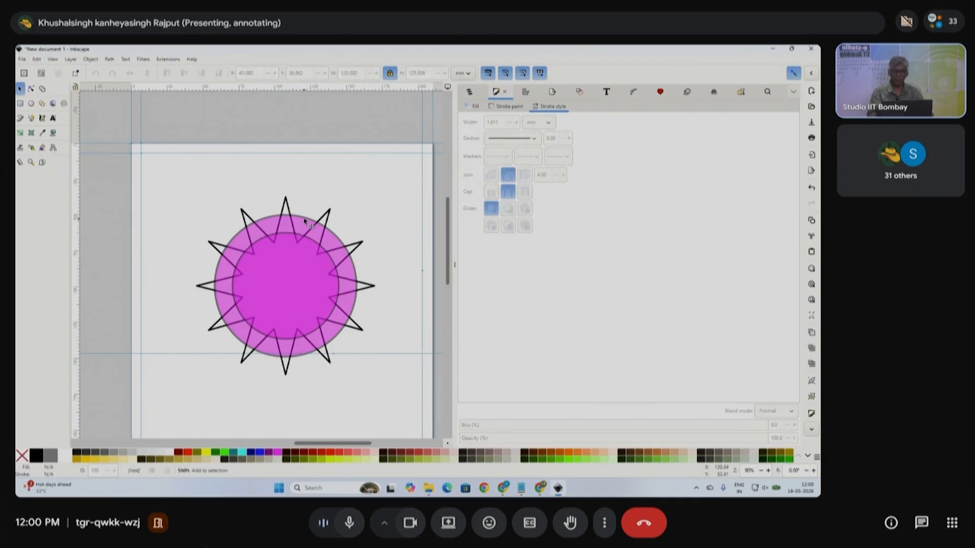
shift+click(305, 222)
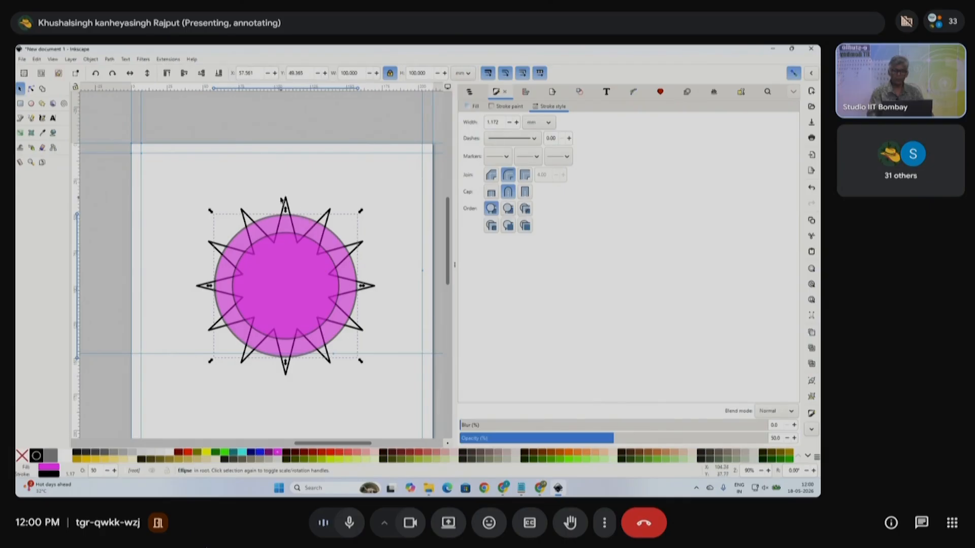
shift+click(287, 200)
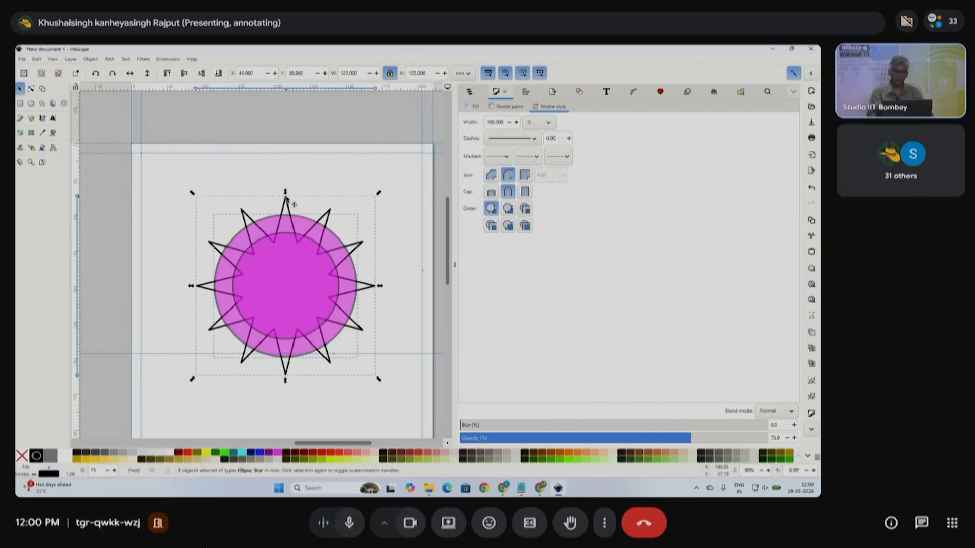
click(109, 58)
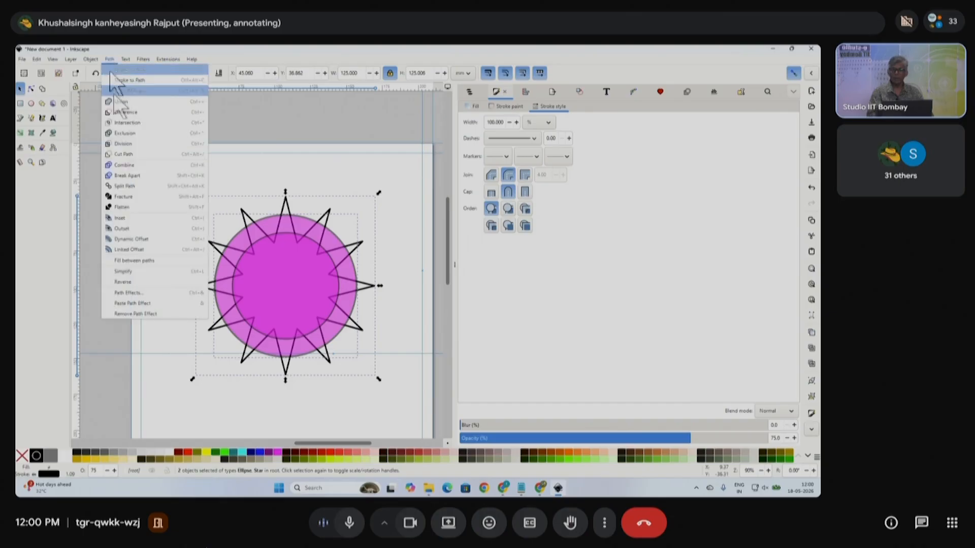
- Intersect the star with the outer circle, then subtract the inner circle with Difference
click(138, 121)
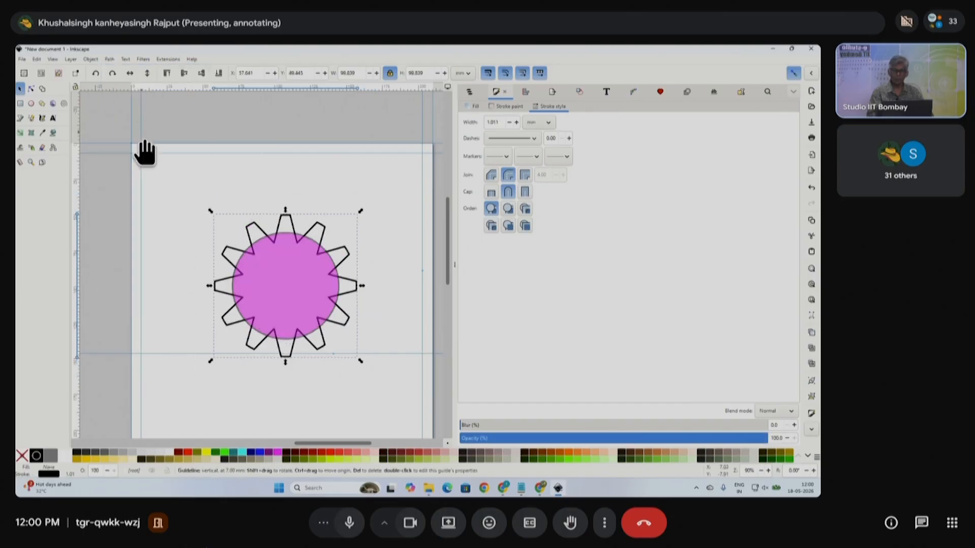
click(292, 274)
key(shift)
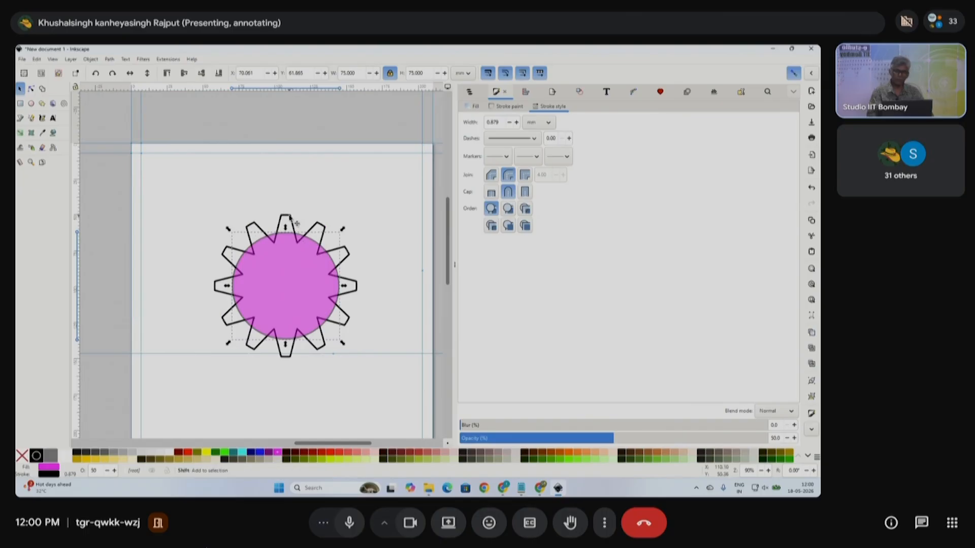
shift+click(291, 218)
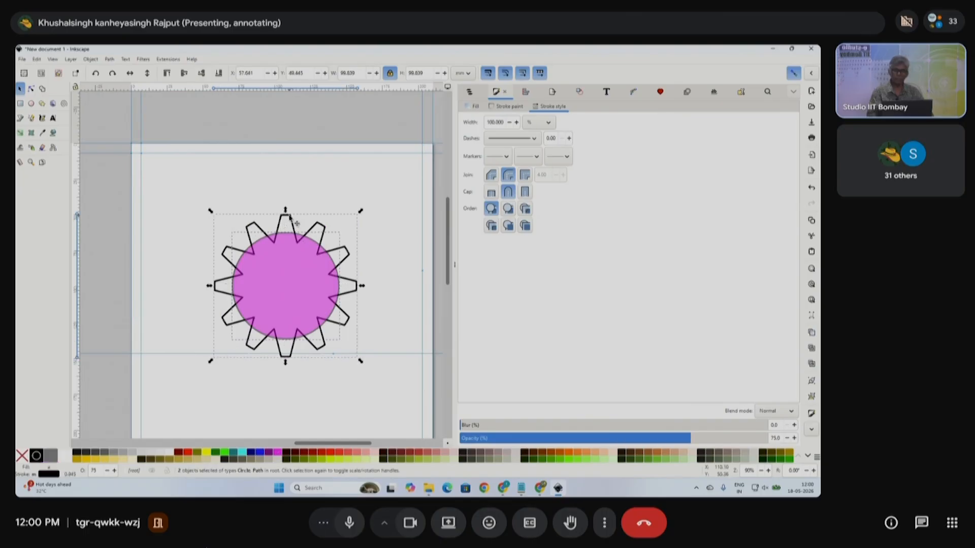
click(110, 59)
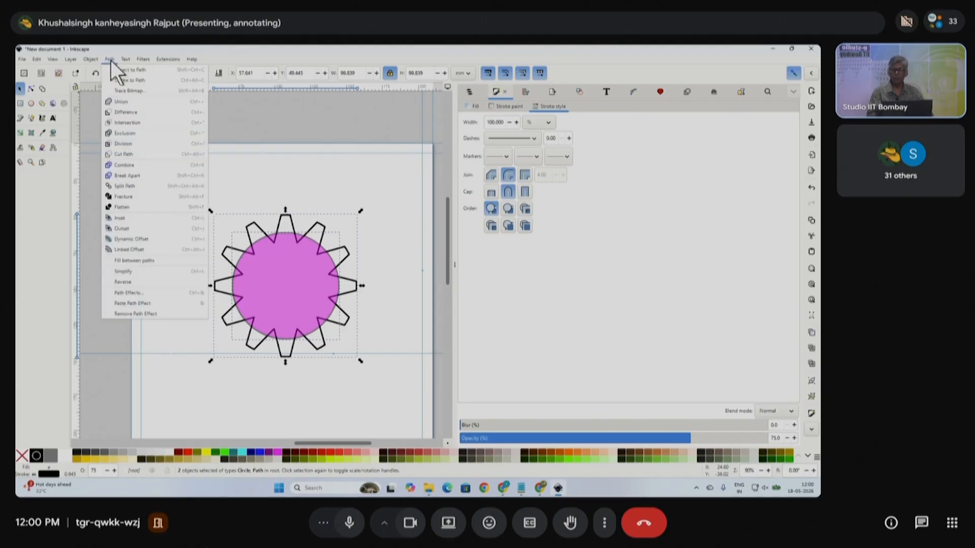
click(133, 112)
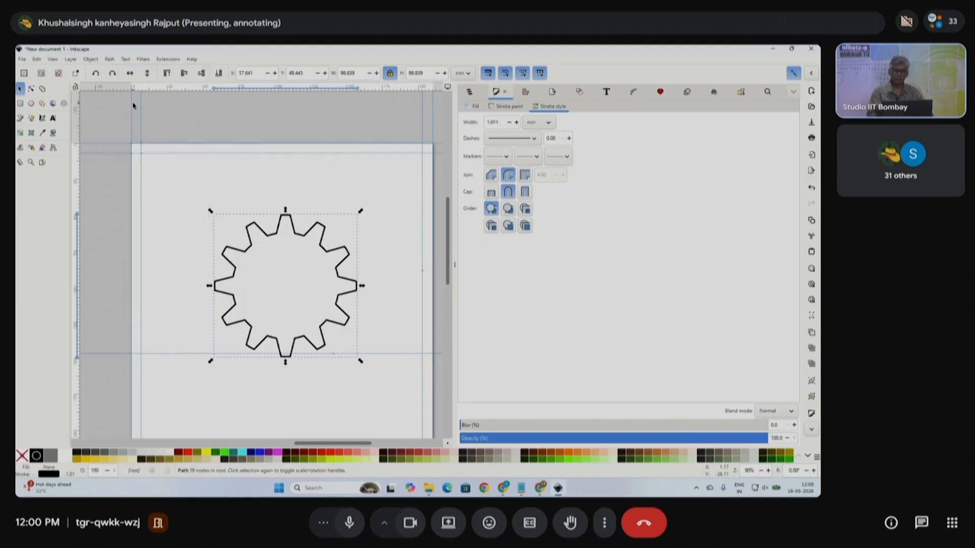
click(187, 250)
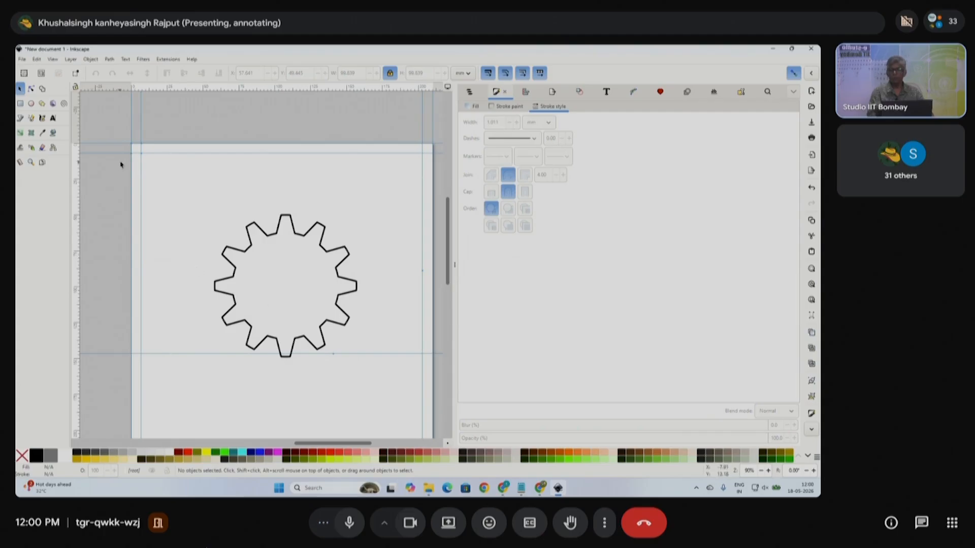
- Draw a small circle at the gear's centre with 100% opacity and a light fill
click(31, 103)
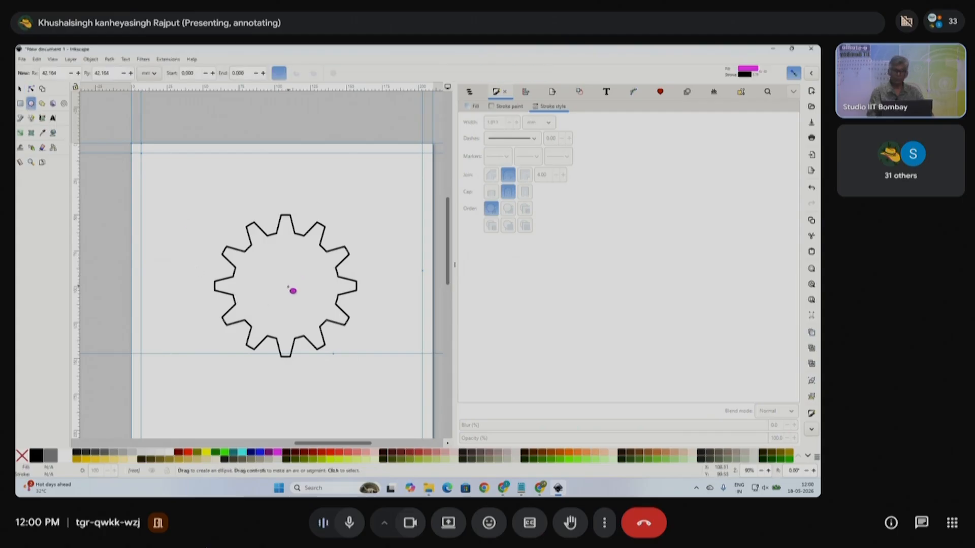
mouse_move(283, 289)
mouse_down()
mouse_move(306, 322)
mouse_move(293, 290)
mouse_move(290, 299)
mouse_up()
click(20, 88)
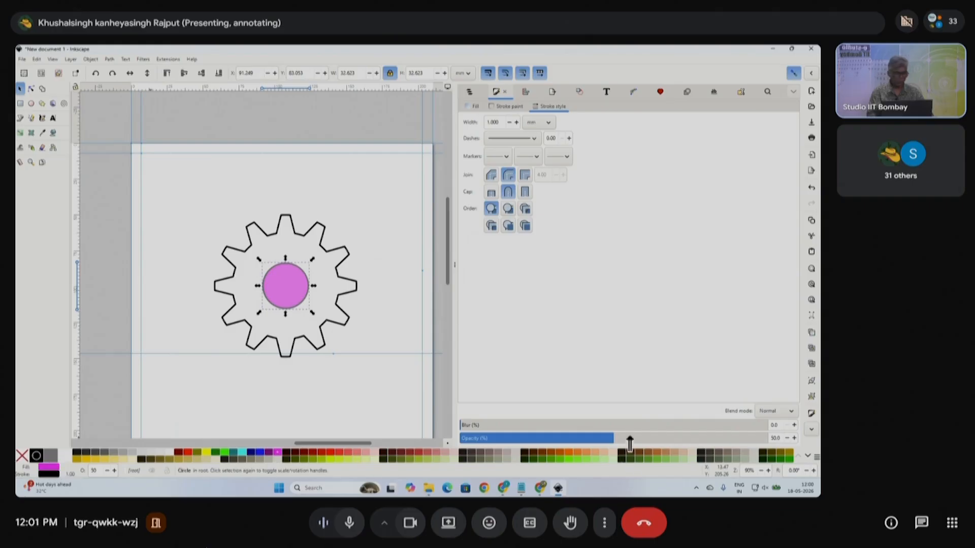
drag(629, 438, 768, 438)
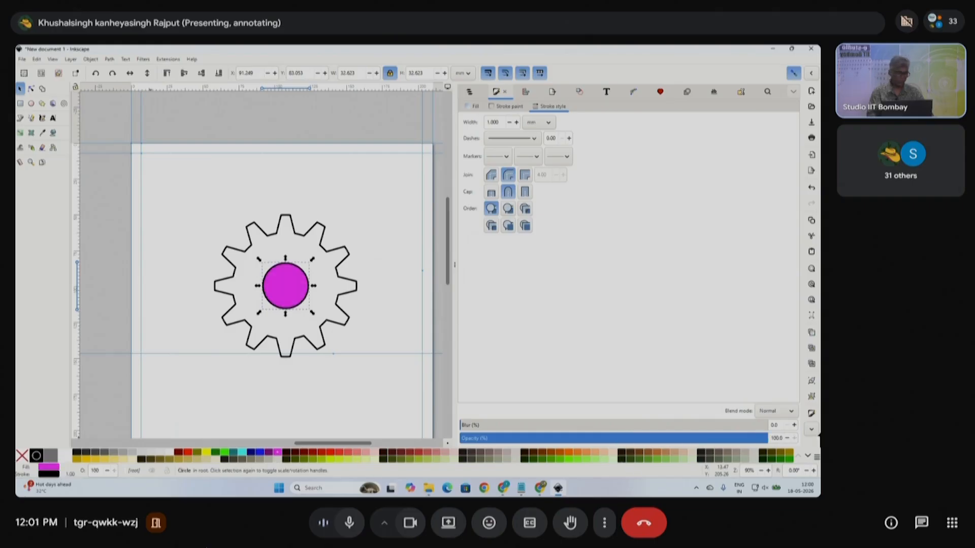
click(169, 452)
key(Escape)
- Group the gear and the small circle together with Ctrl+G
drag(181, 178, 390, 392)
key(ctrl+g)
scroll(351, 327, down, 4)
scroll(327, 331, up, 2)
drag(364, 309, 219, 352)
key(ctrl+z)
scroll(366, 313, up, 2)
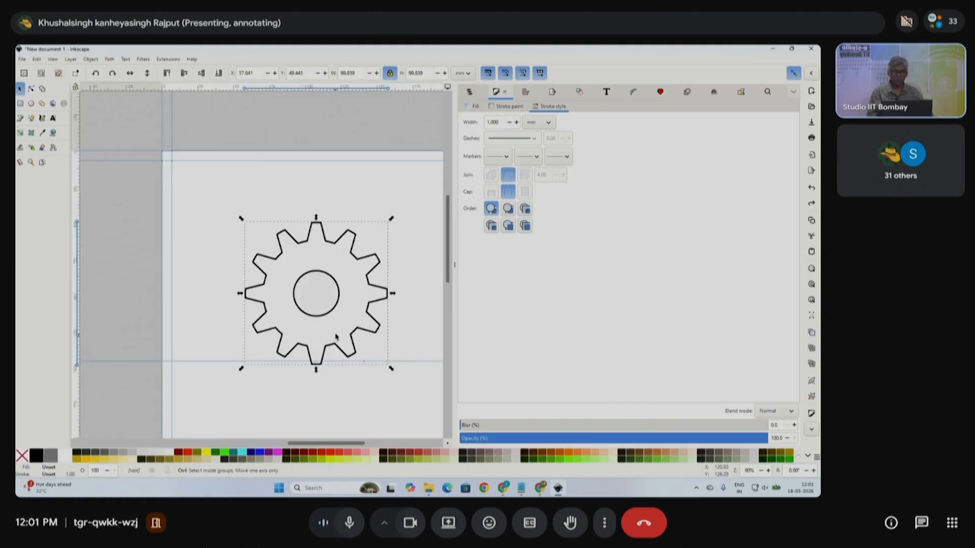
- Move the gear group toward the page's lower left and ungroup it
drag(372, 295, 115, 373)
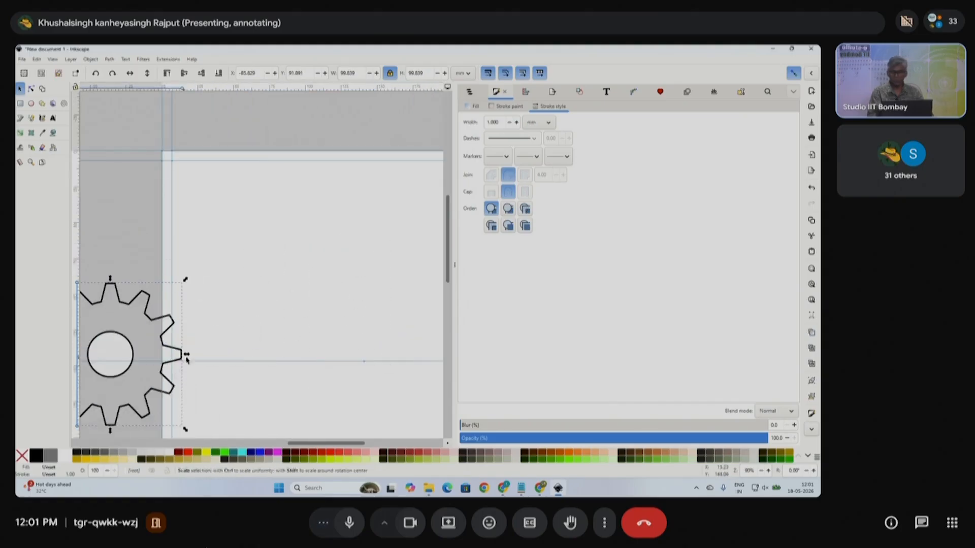
scroll(232, 366, left, 6)
click(238, 341)
click(298, 344)
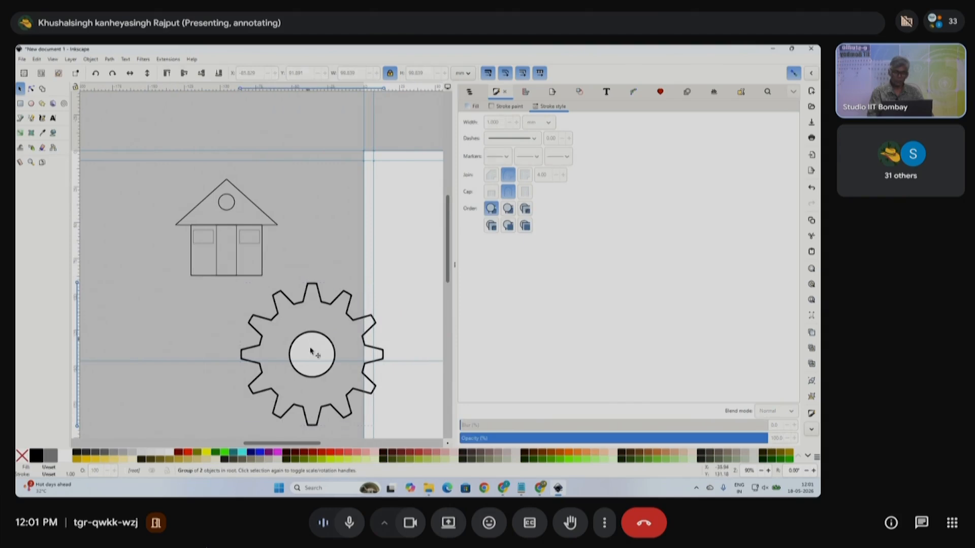
right_click(315, 345)
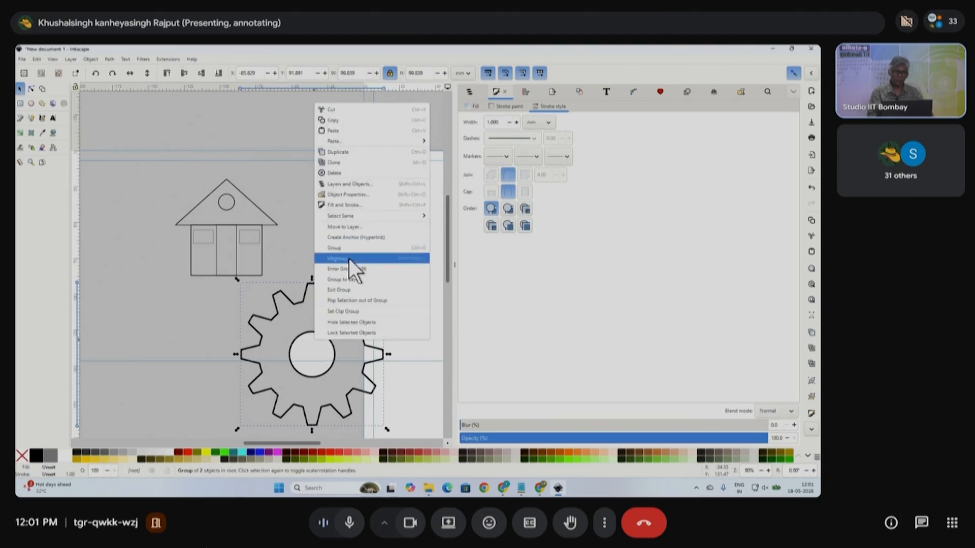
click(349, 258)
- Combine the inner circle and gear into one path with a centre hole
click(324, 356)
mouse_move(324, 356)
mouse_down()
mouse_move(307, 366)
mouse_move(325, 366)
mouse_up()
key(ctrl+z)
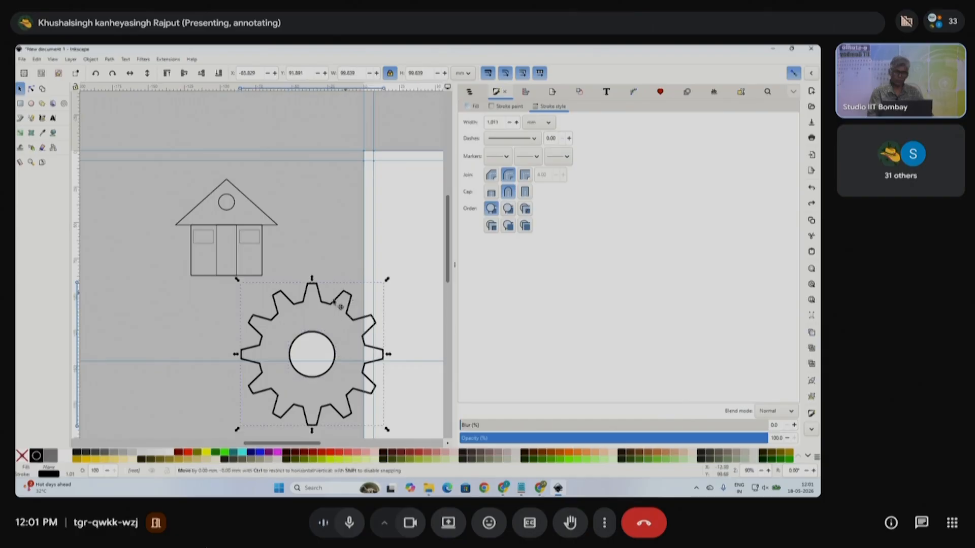
shift+click(350, 307)
click(109, 60)
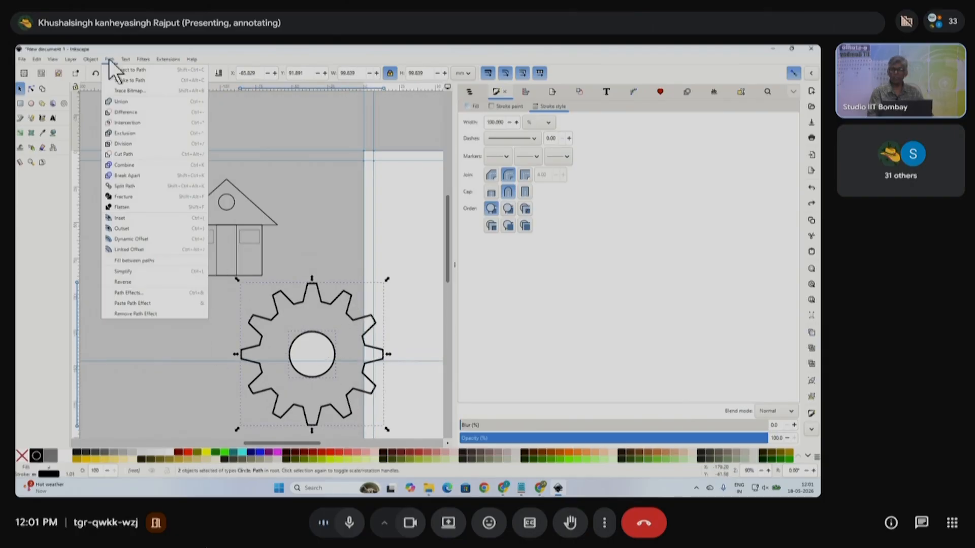
click(126, 113)
- Move the holed gear up and right onto the page
drag(350, 300, 393, 257)
scroll(325, 295, right, 6)
scroll(324, 296, right, 1)
drag(254, 275, 324, 212)
scroll(343, 258, down, 2)
scroll(338, 280, right, 2)
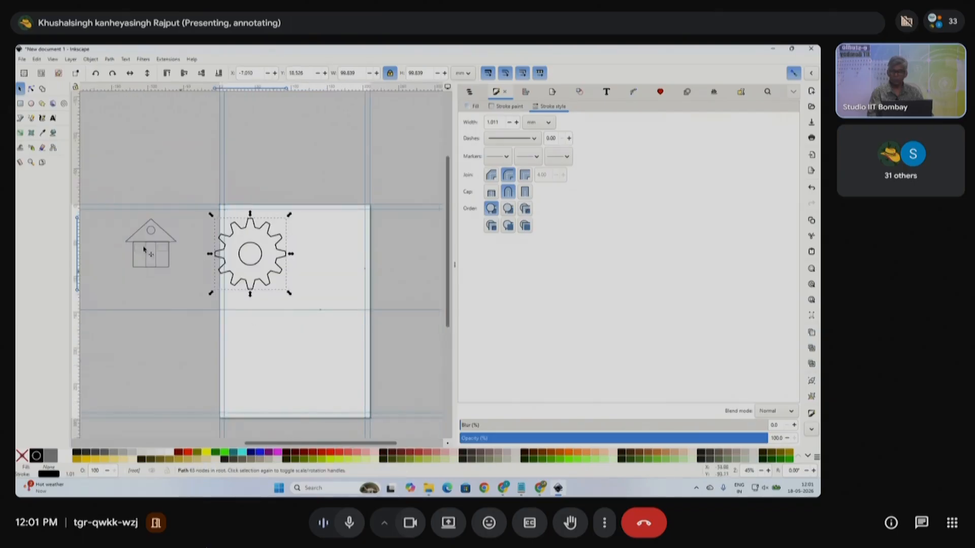
- Type a 'UNION INtersection Differance' text label below the gear
click(52, 118)
click(358, 354)
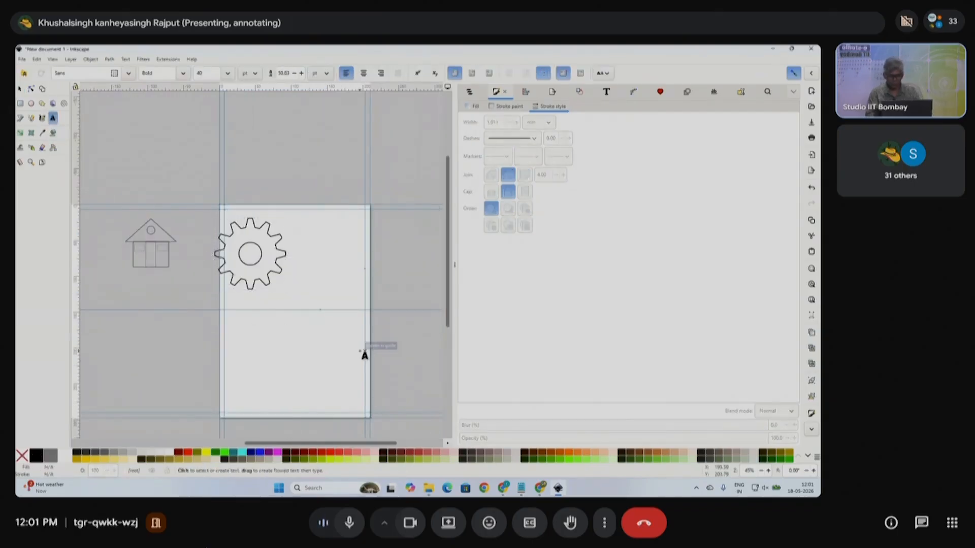
text(M)
key(BackSpace)
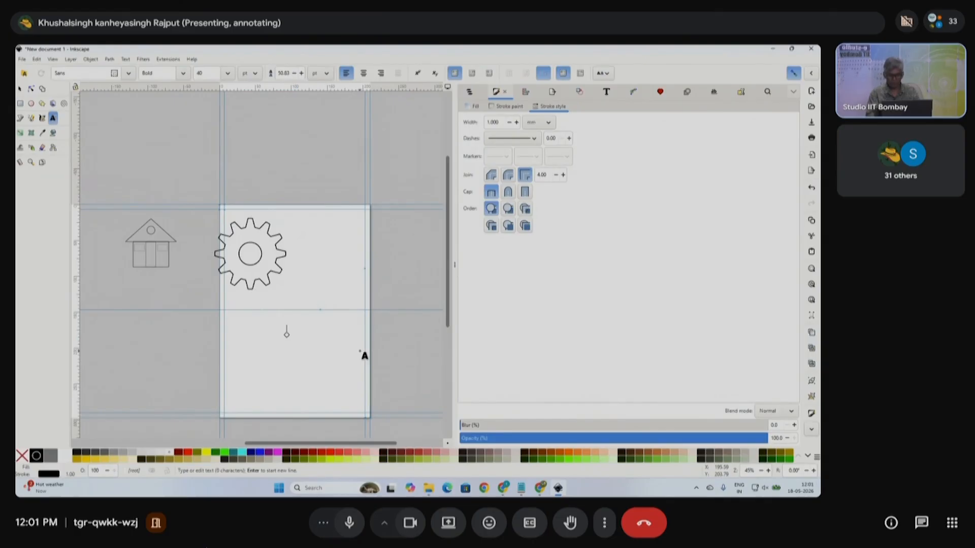
text(UNION INter)
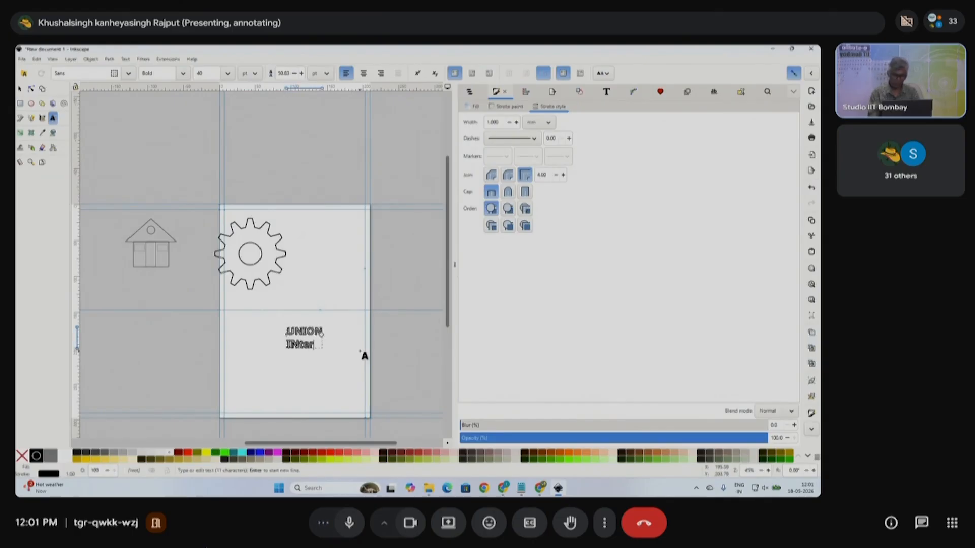
text(section )
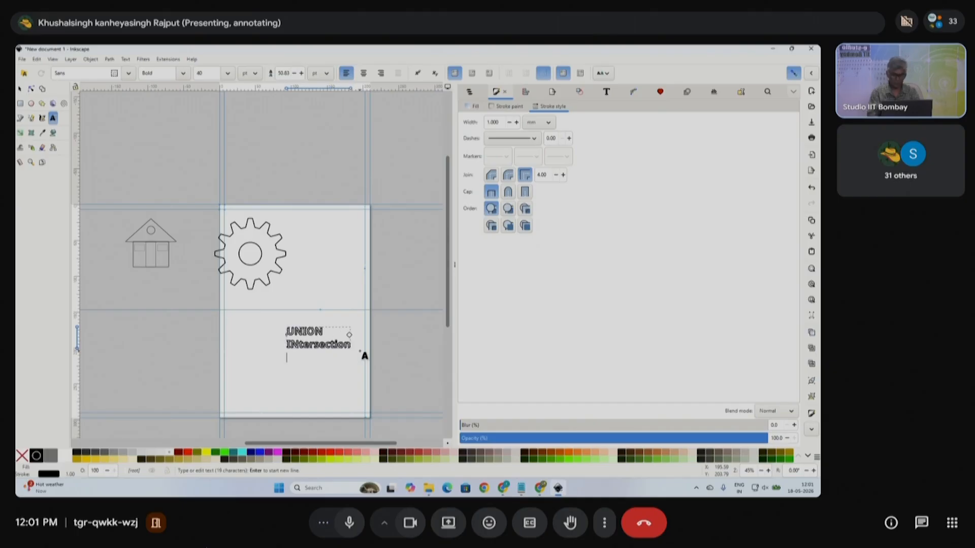
text(Differ)
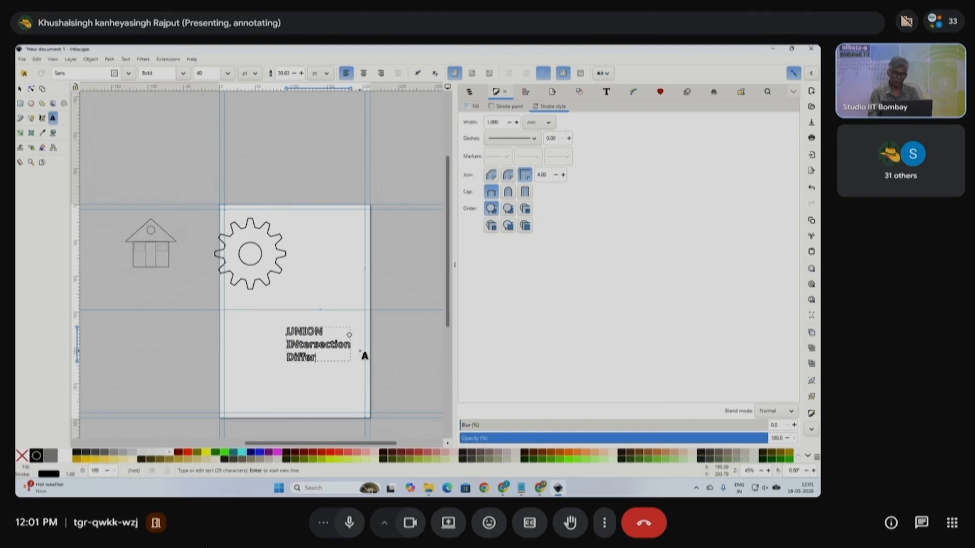
text(ce)
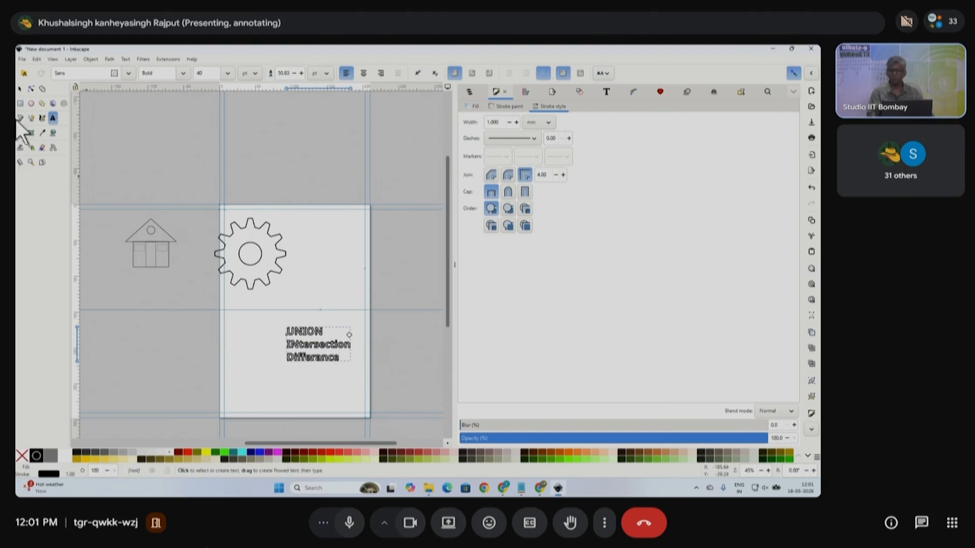
click(20, 90)
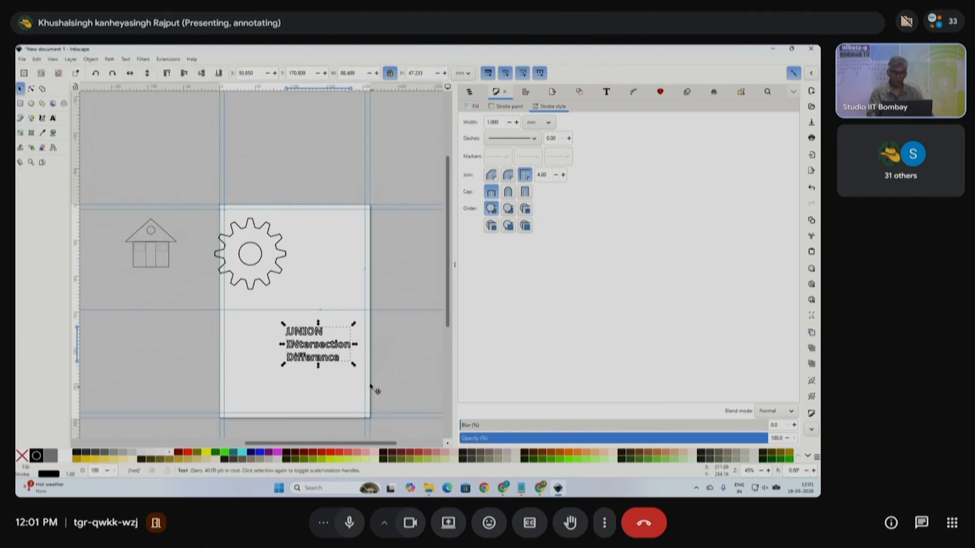
- Enlarge the label, fill it magenta and shift it left
drag(370, 386, 382, 393)
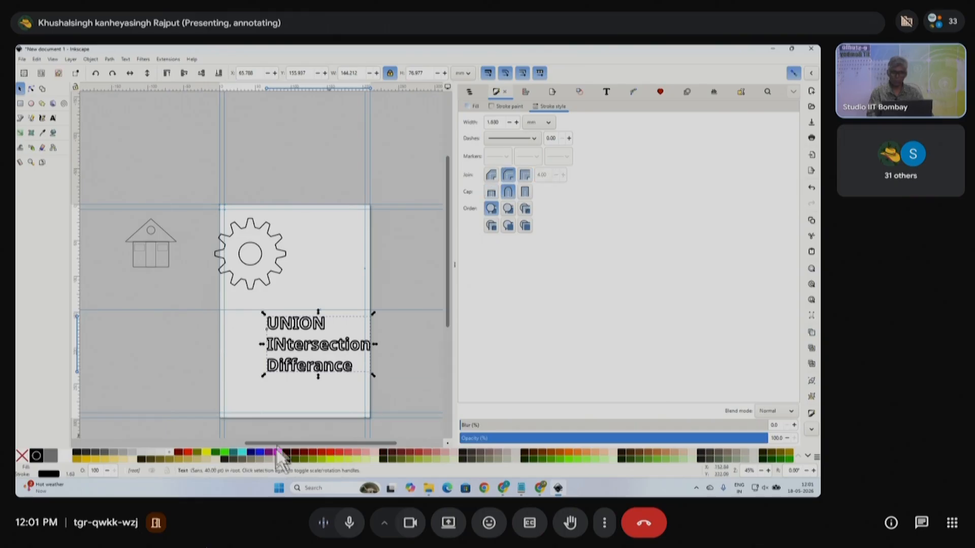
click(21, 455)
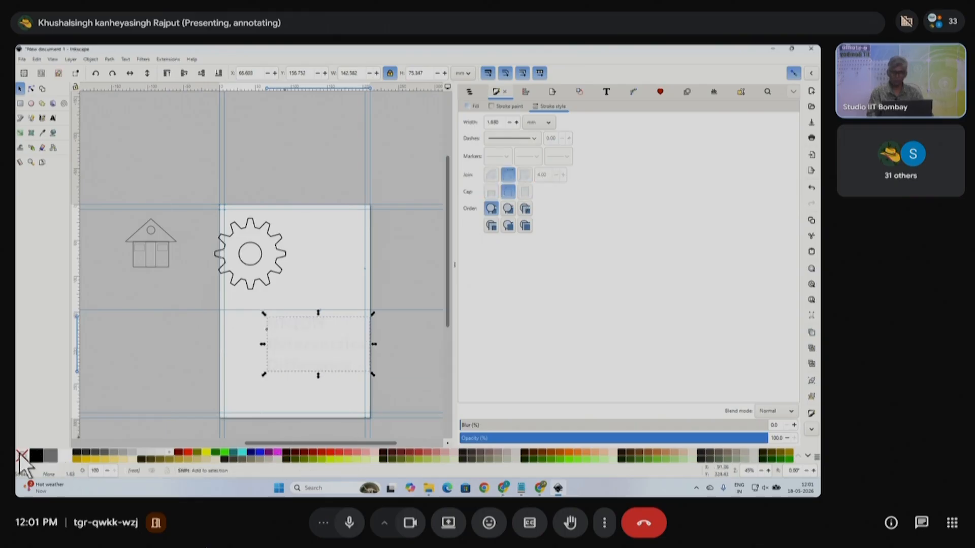
click(277, 452)
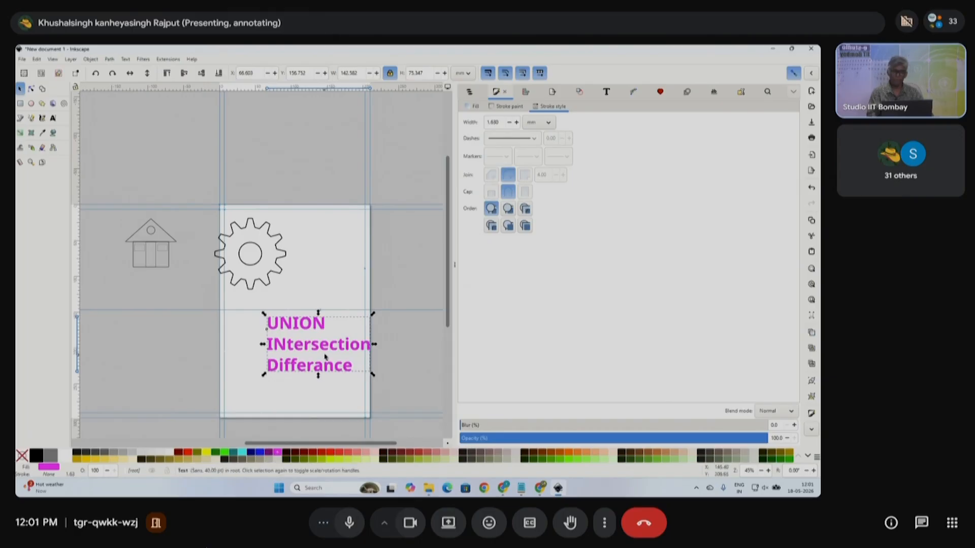
drag(325, 357, 303, 361)
click(111, 59)
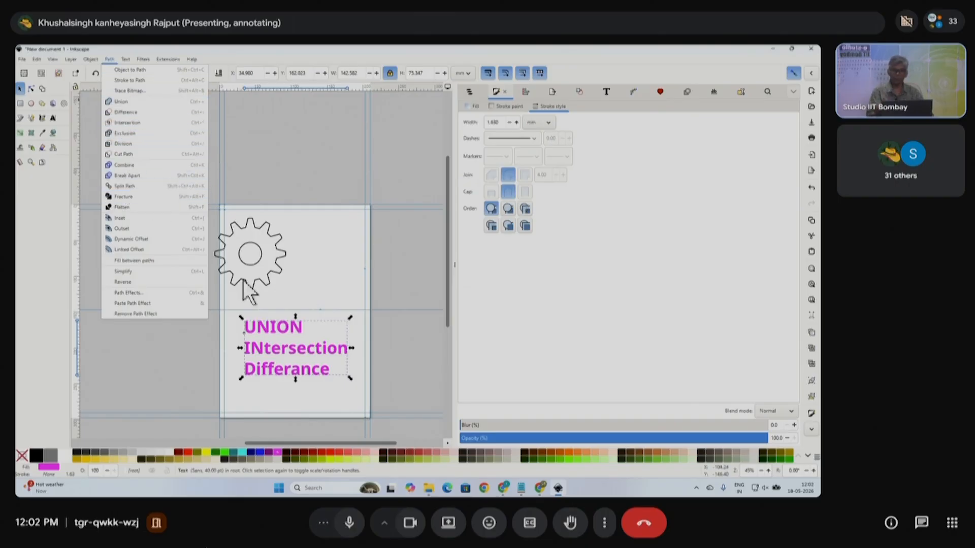
click(314, 286)
- Delete the magenta label and move the gear down below the house
drag(211, 321, 359, 425)
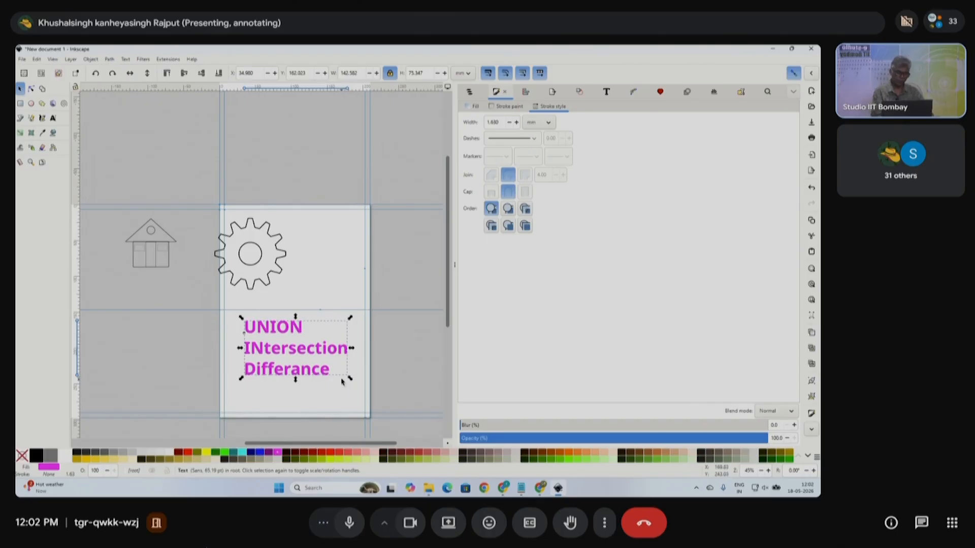
key(Delete)
click(279, 271)
drag(282, 256, 179, 306)
click(502, 486)
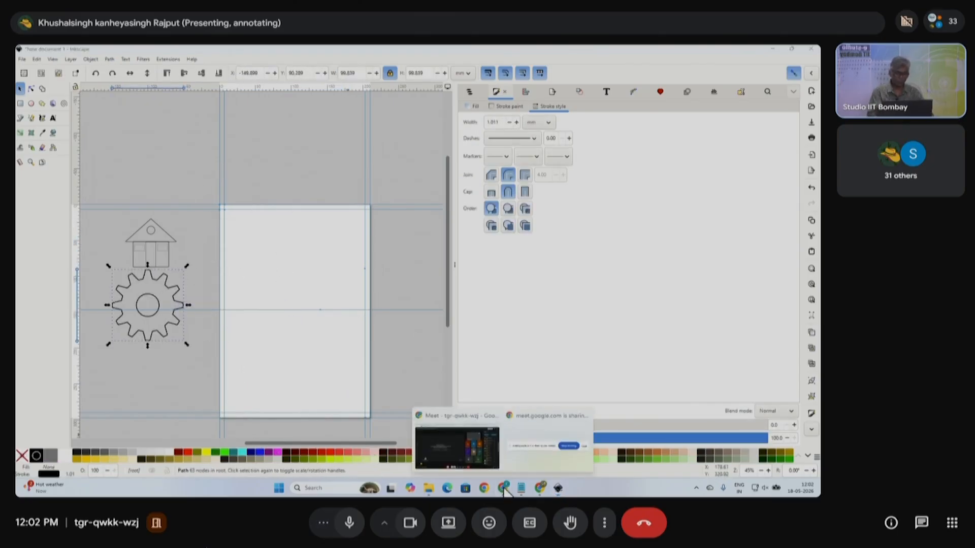
- Switch to the Google Meet window showing the participant grid and People list
click(437, 420)
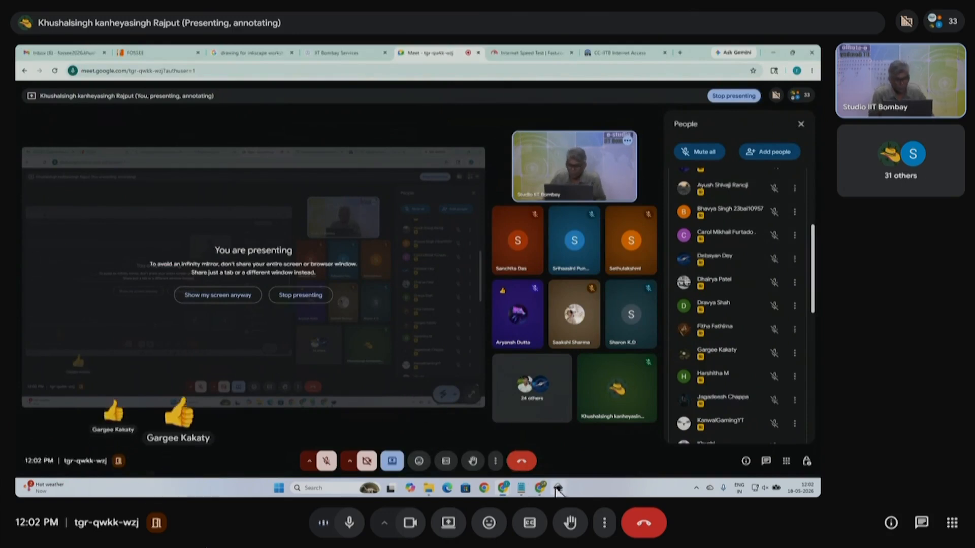
mouse_move(558, 475)
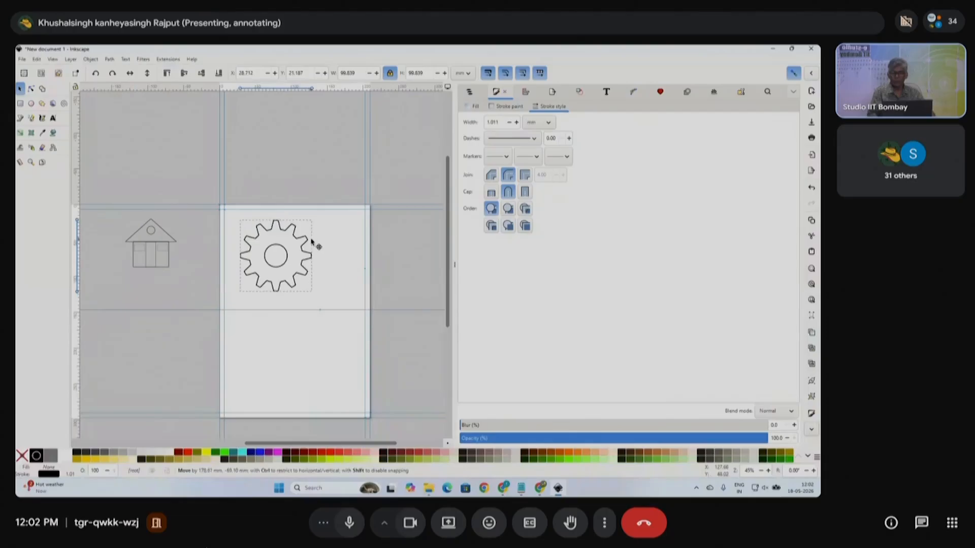
- Shrink the gear to a much smaller size and hide the fill and stroke panel to widen the canvas
scroll(309, 246, up, 4)
scroll(277, 242, down, 4)
drag(337, 337, 229, 213)
scroll(277, 282, up, 3)
scroll(304, 287, down, 1)
scroll(269, 226, right, 3)
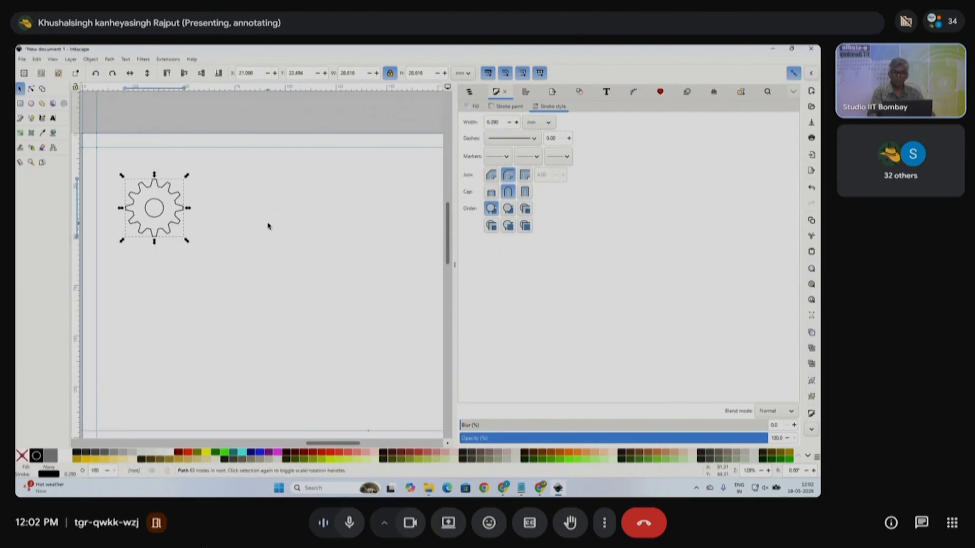
drag(454, 266, 489, 266)
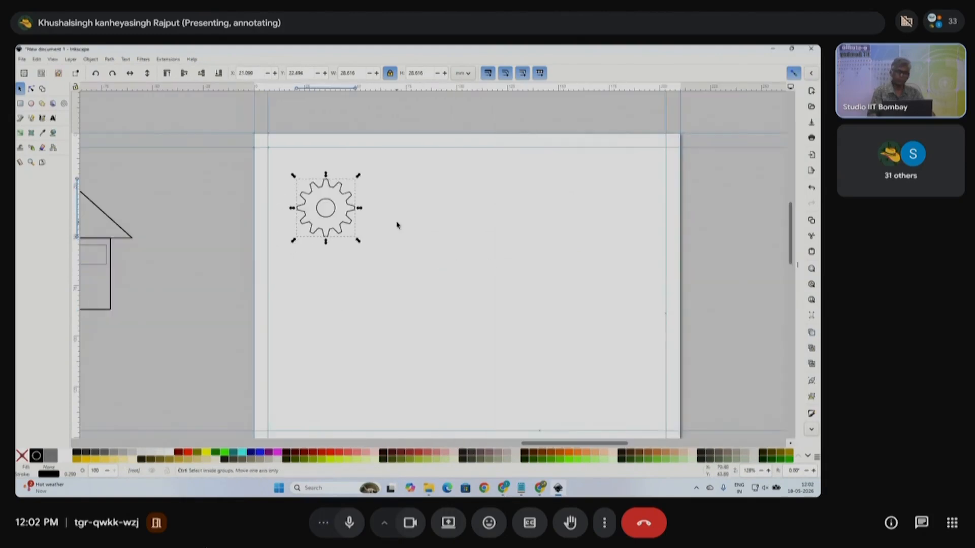
scroll(335, 222, right, 2)
- Duplicate the gear and place the copy on the right of the page
click(273, 212)
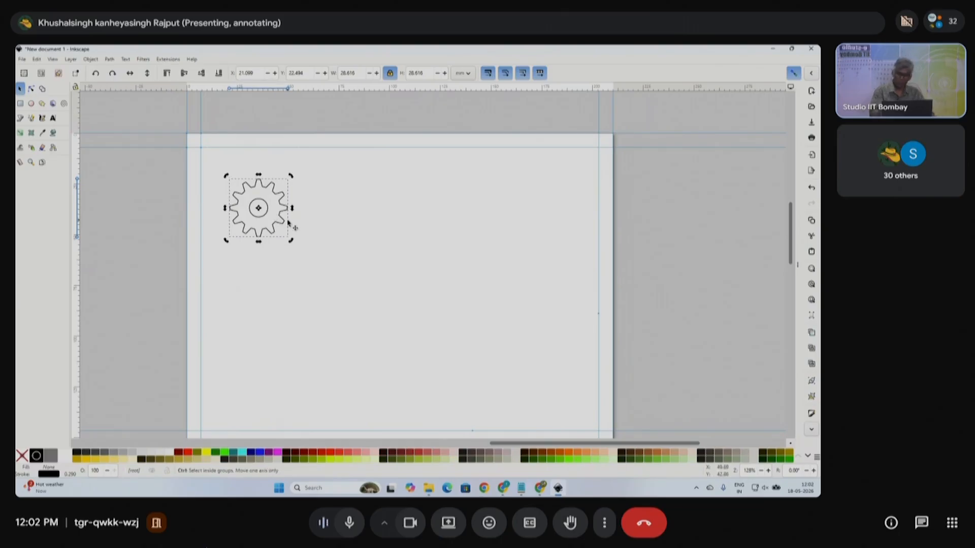
key(ctrl+d)
drag(270, 209, 522, 210)
click(519, 207)
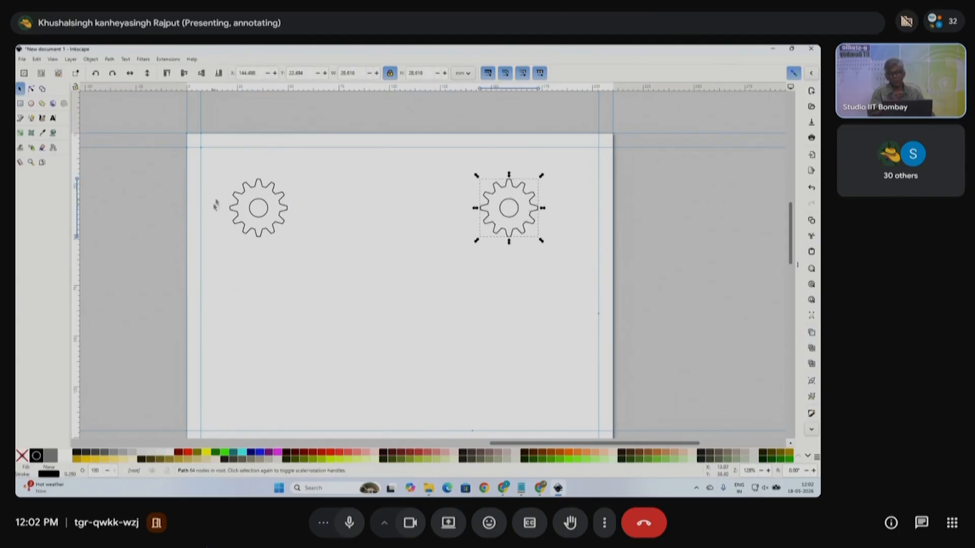
- Fill the left gear dark red and the right gear yellow-green
click(261, 203)
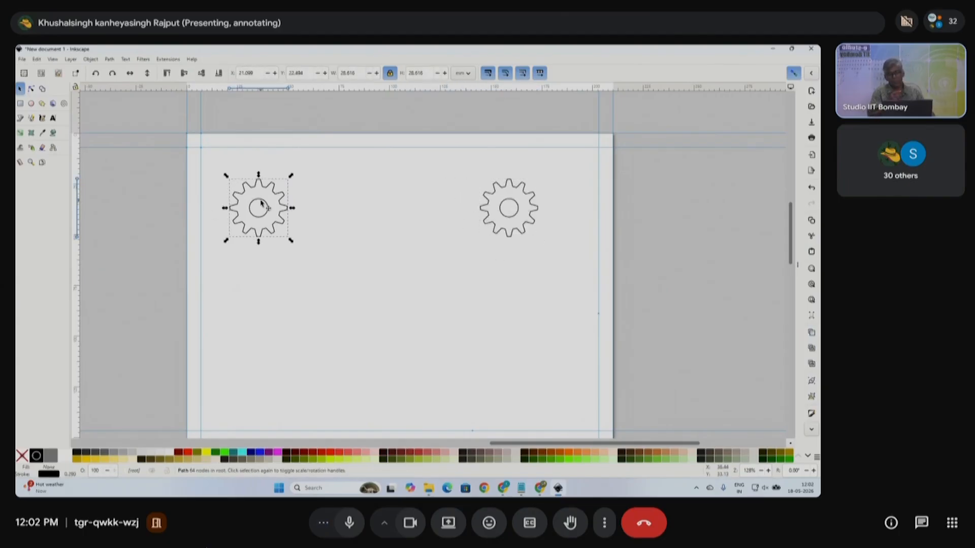
click(401, 453)
click(327, 273)
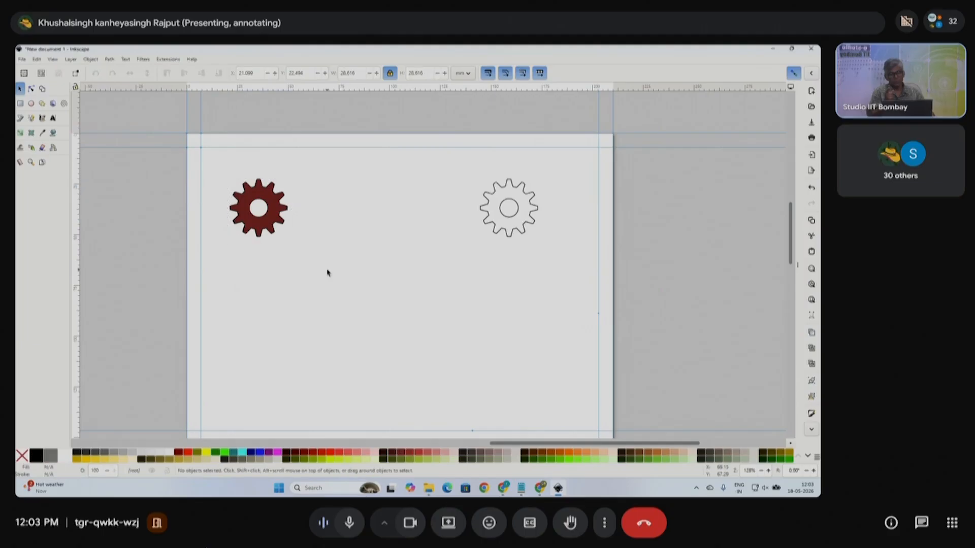
click(261, 202)
click(523, 189)
click(331, 459)
click(442, 298)
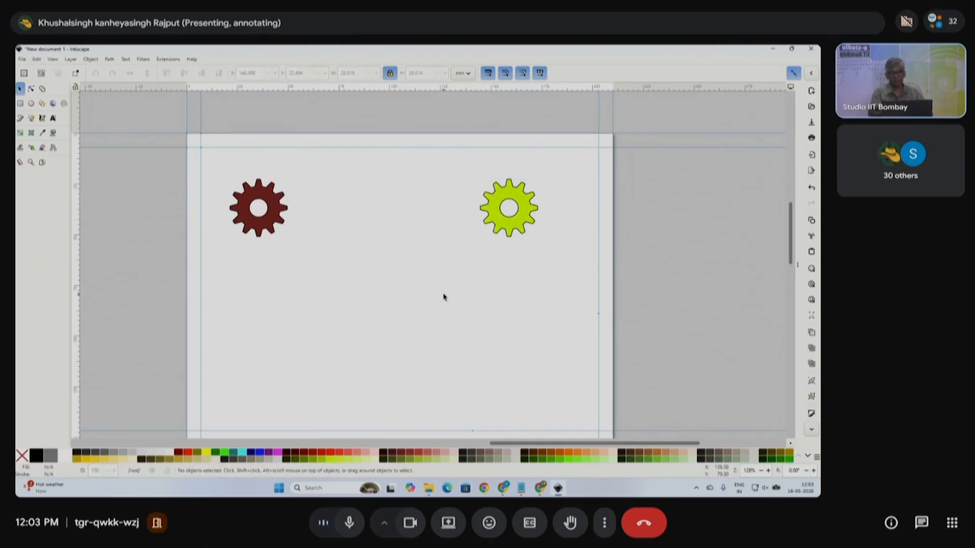
click(278, 203)
- Duplicate the red gear below the original, clone it, and move the clone to the lower right
key(ctrl+d)
drag(278, 203, 288, 323)
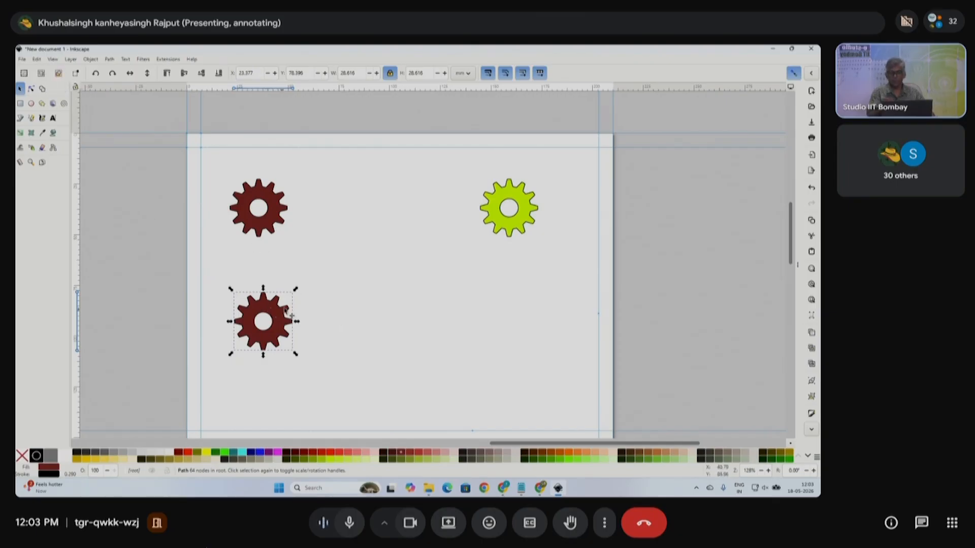
click(36, 59)
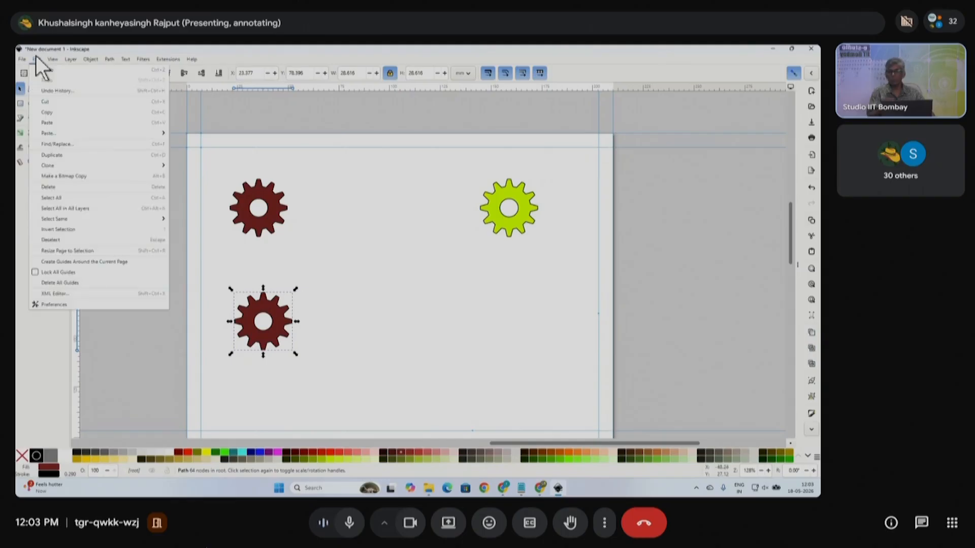
mouse_move(58, 164)
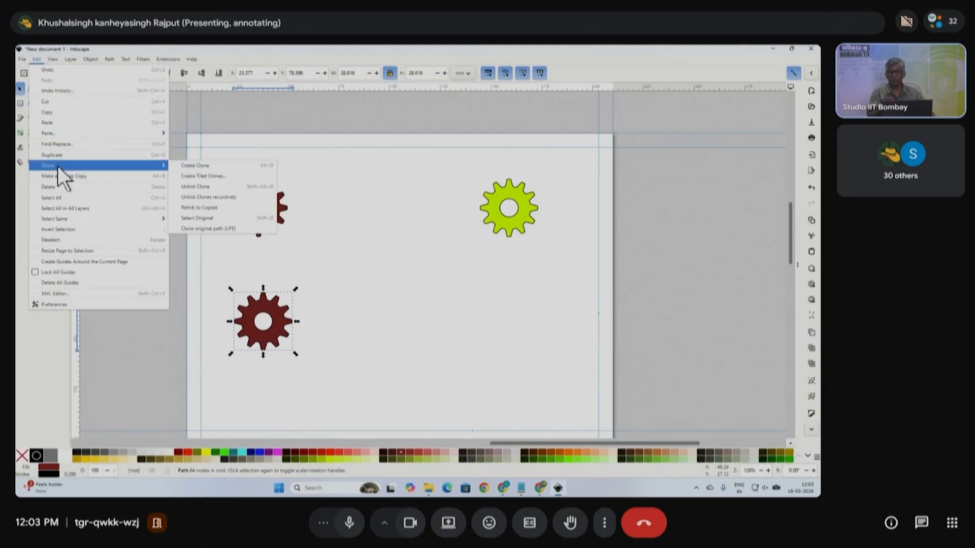
click(206, 165)
click(342, 269)
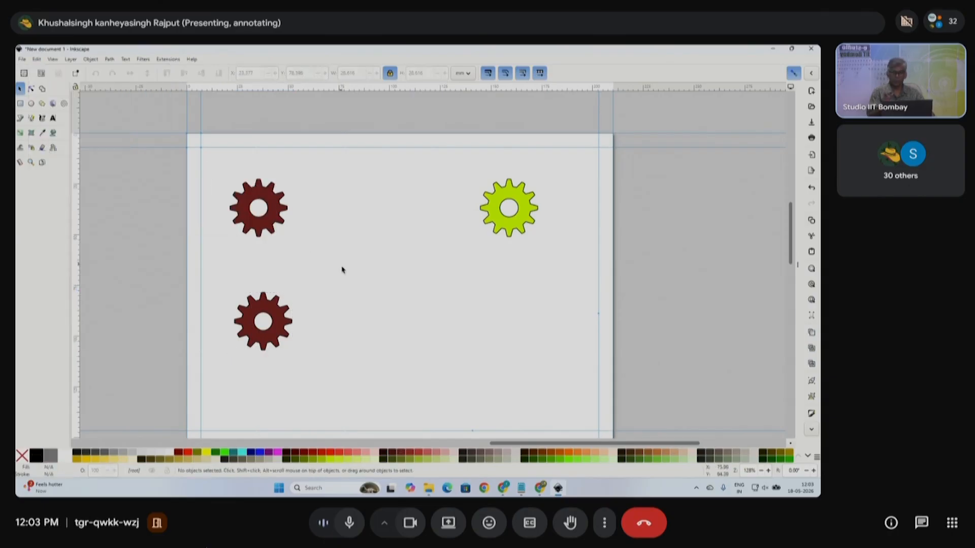
mouse_move(276, 318)
mouse_down()
mouse_move(432, 369)
mouse_move(485, 371)
mouse_up()
- Make the lower gear and its clone bright red and resize them together
click(273, 315)
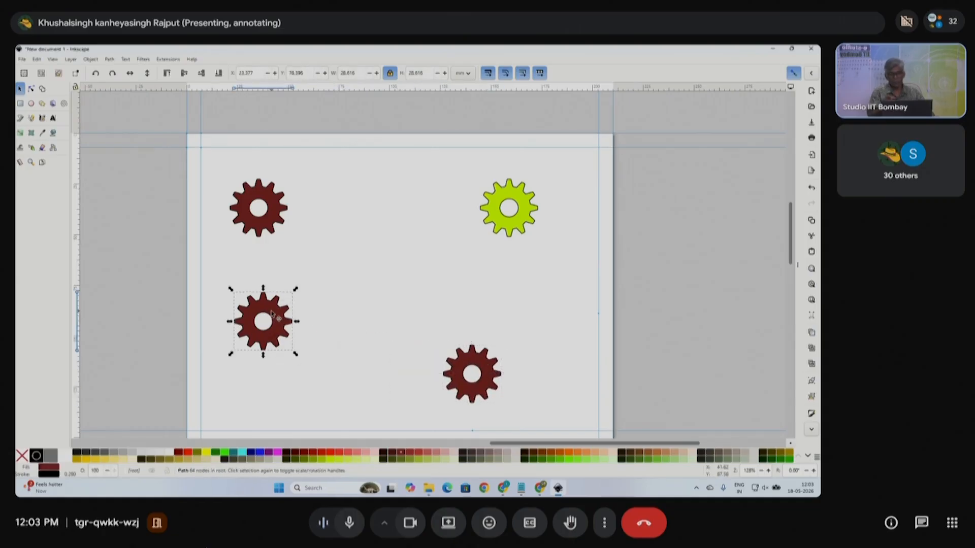
click(330, 450)
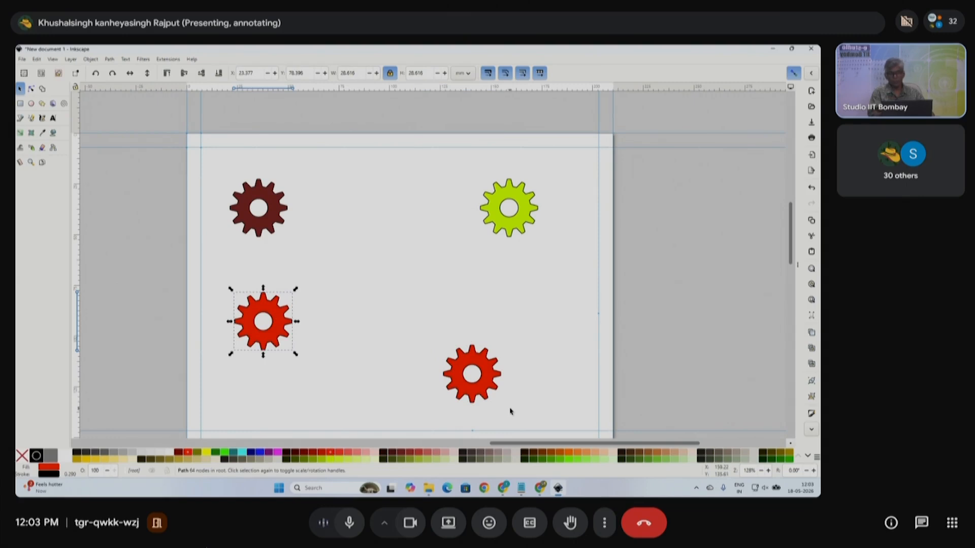
click(332, 348)
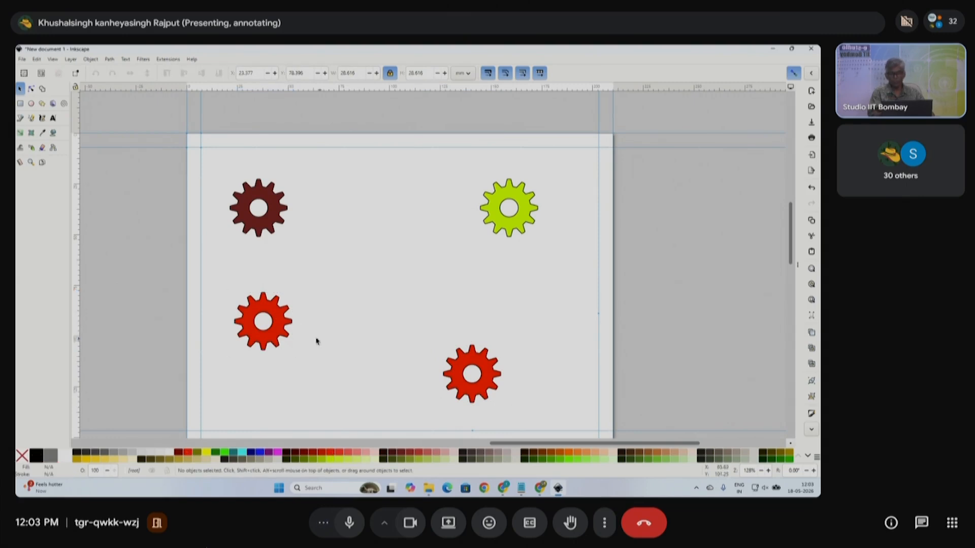
click(288, 336)
mouse_move(294, 352)
mouse_down()
mouse_move(314, 369)
mouse_move(379, 387)
mouse_up()
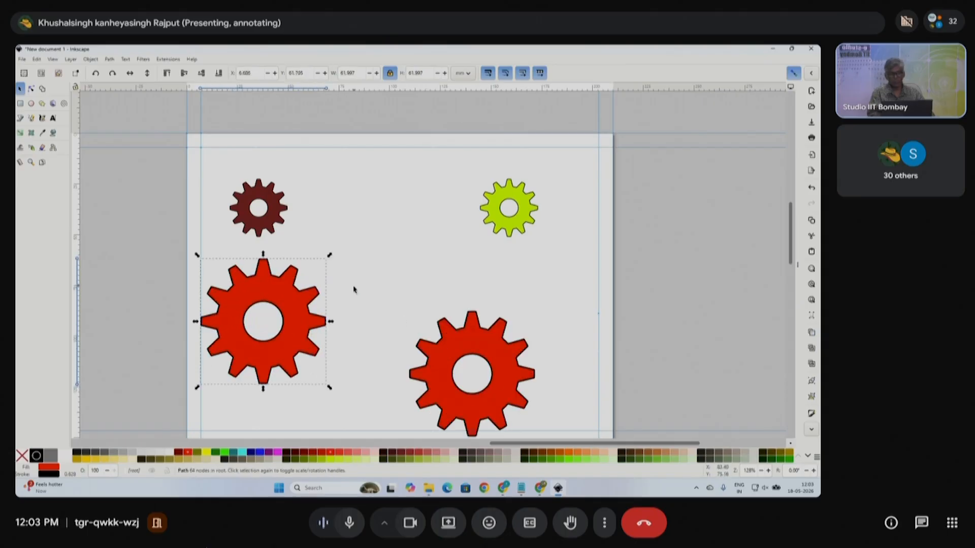
drag(330, 256, 284, 300)
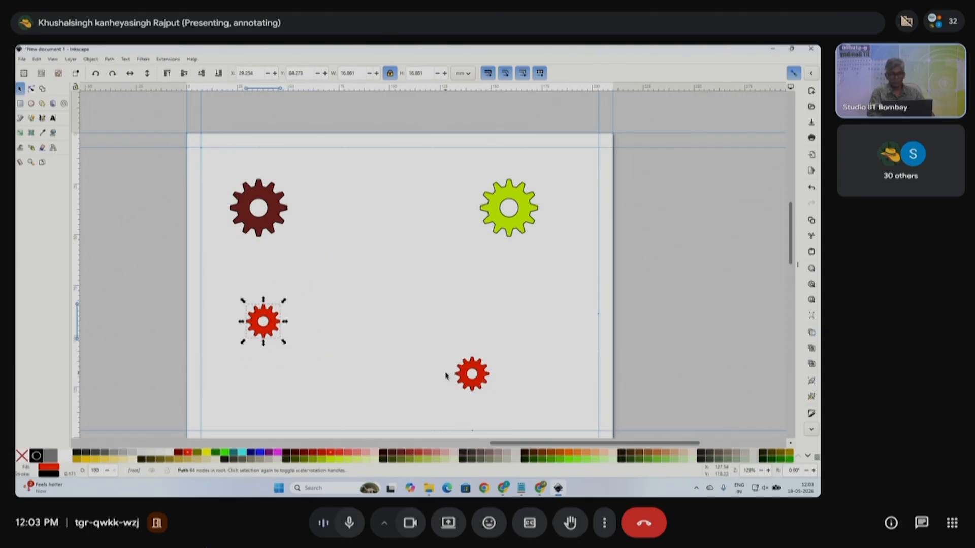
- Skew the lower red gear by -30°, with its clone following
click(262, 327)
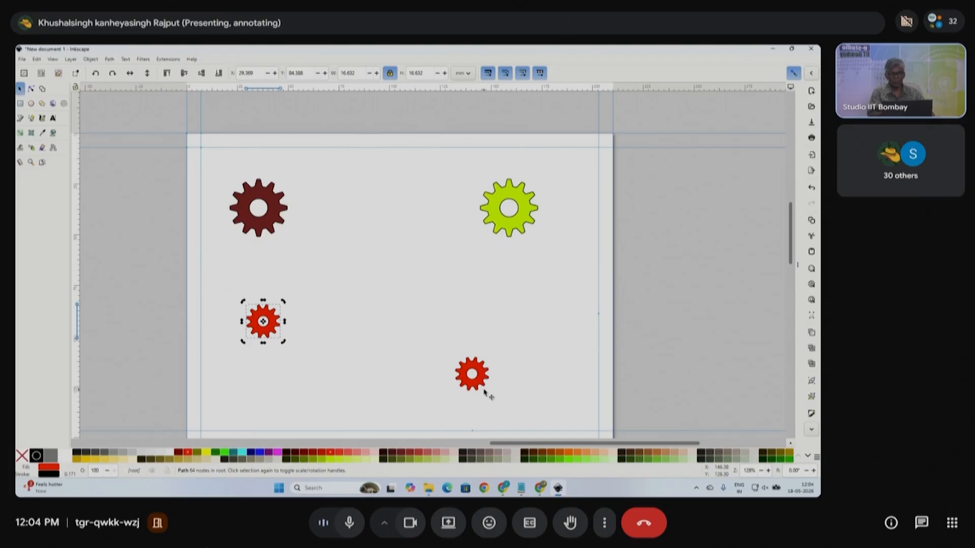
click(276, 333)
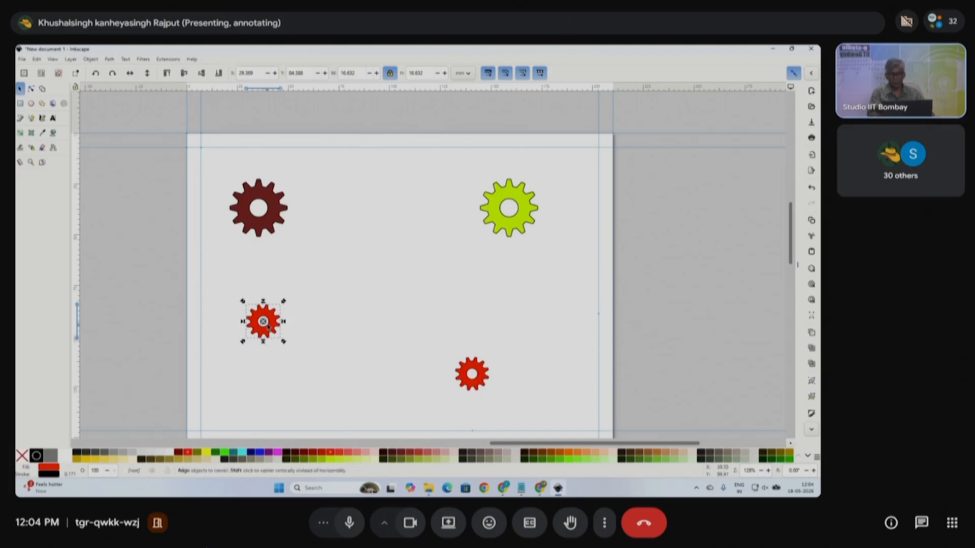
click(276, 335)
drag(263, 342, 242, 347)
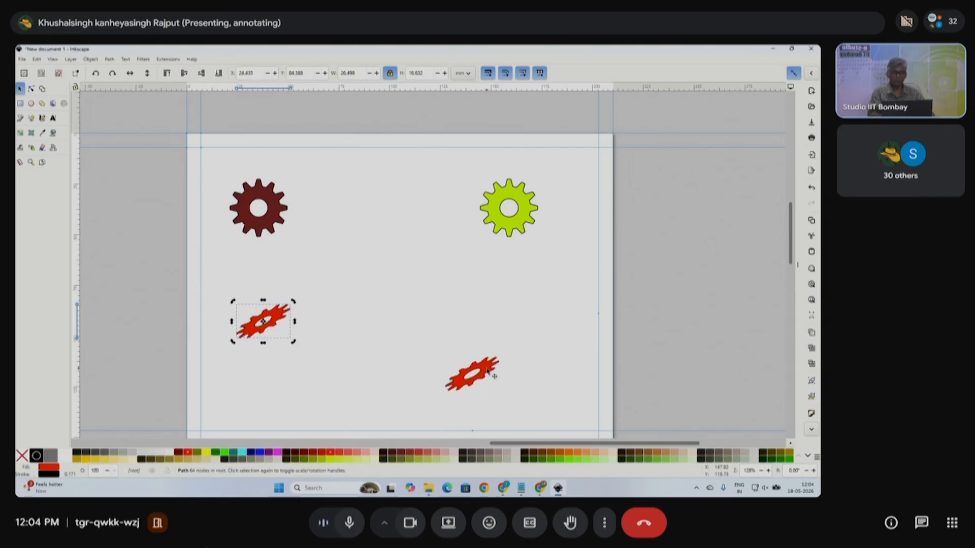
- Move the maroon gear beside the yellow-green gear, enlarge it, and nudge the yellow-green gear
click(277, 198)
click(510, 200)
drag(281, 216, 457, 278)
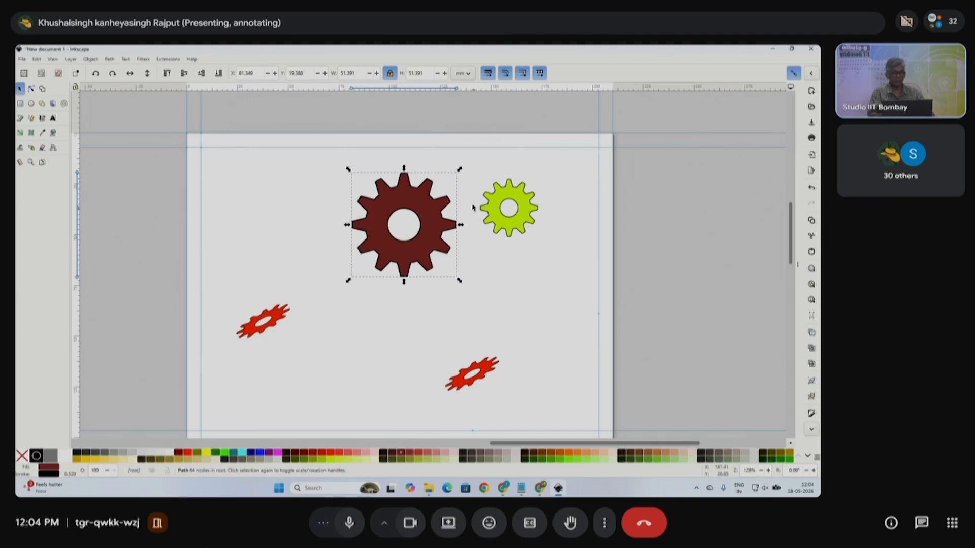
click(526, 199)
drag(526, 198, 529, 211)
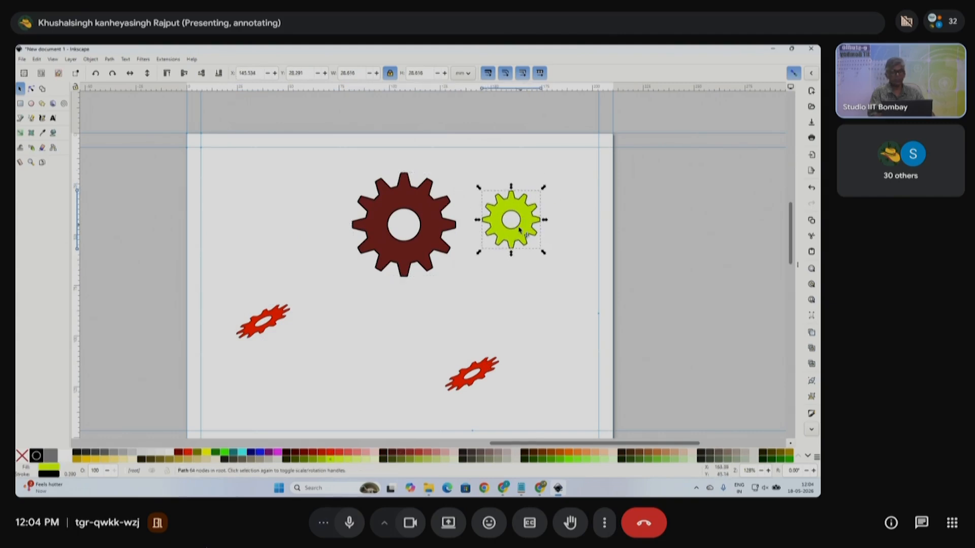
- Bring the red clone beside the other red gear, recolour both blue, and select them
click(474, 376)
drag(474, 375, 342, 332)
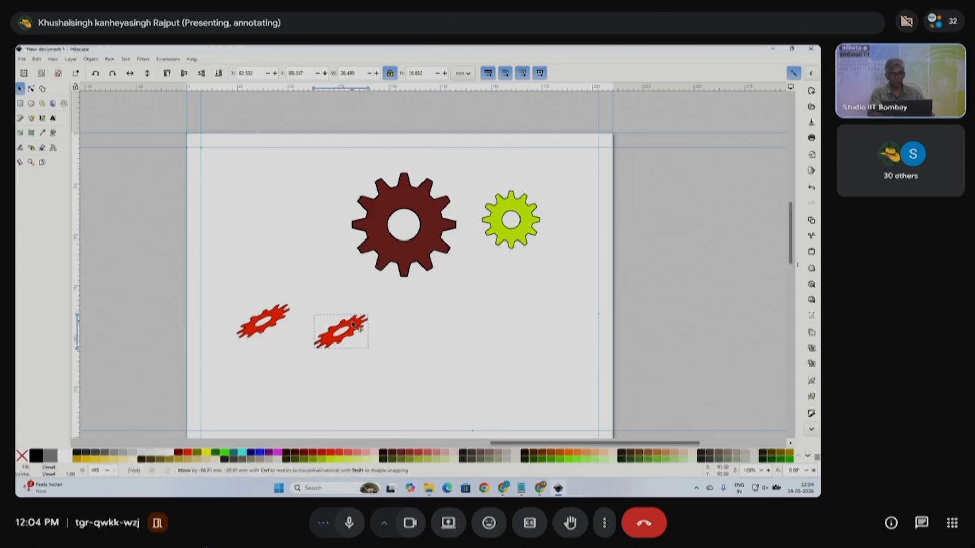
click(275, 315)
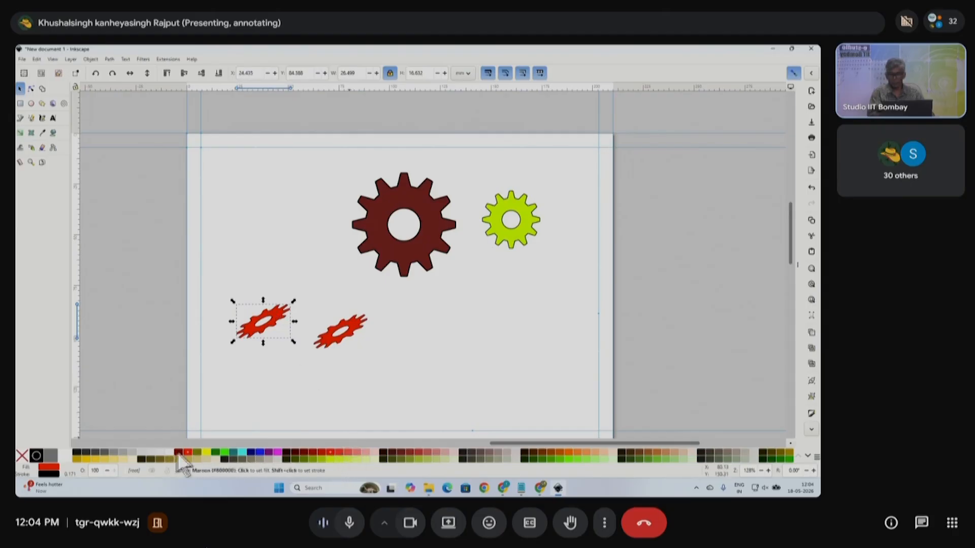
click(260, 452)
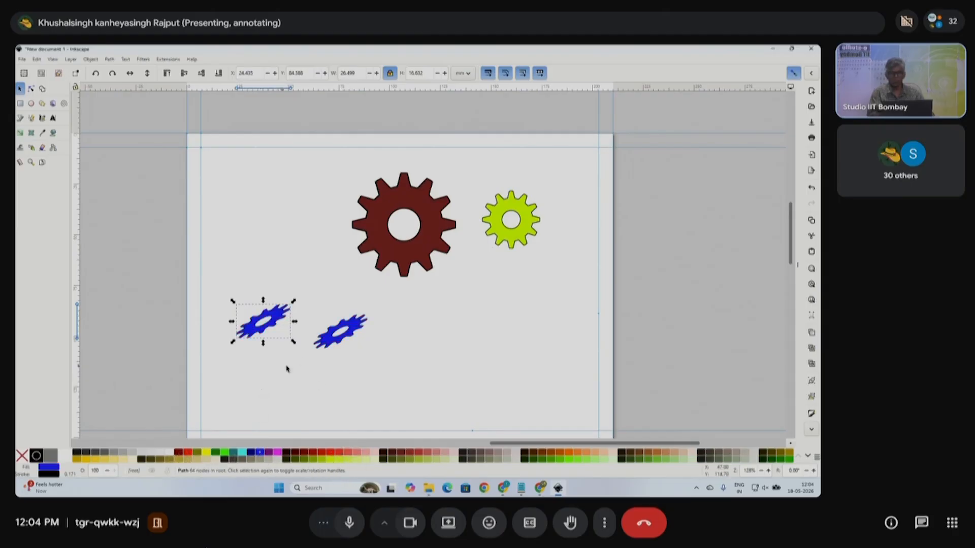
drag(203, 290, 396, 390)
- Delete the two blue gears and the yellow-green gear
key(Delete)
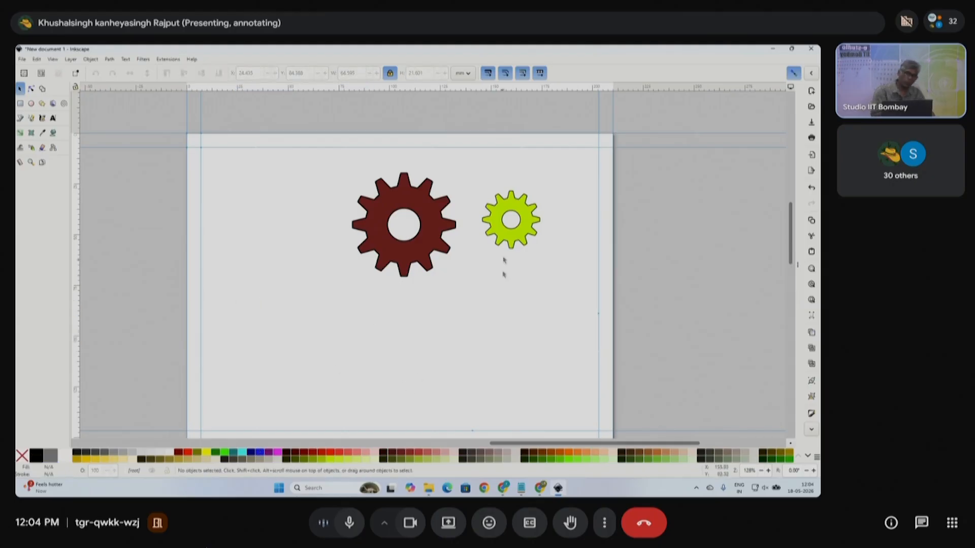
drag(480, 176, 559, 265)
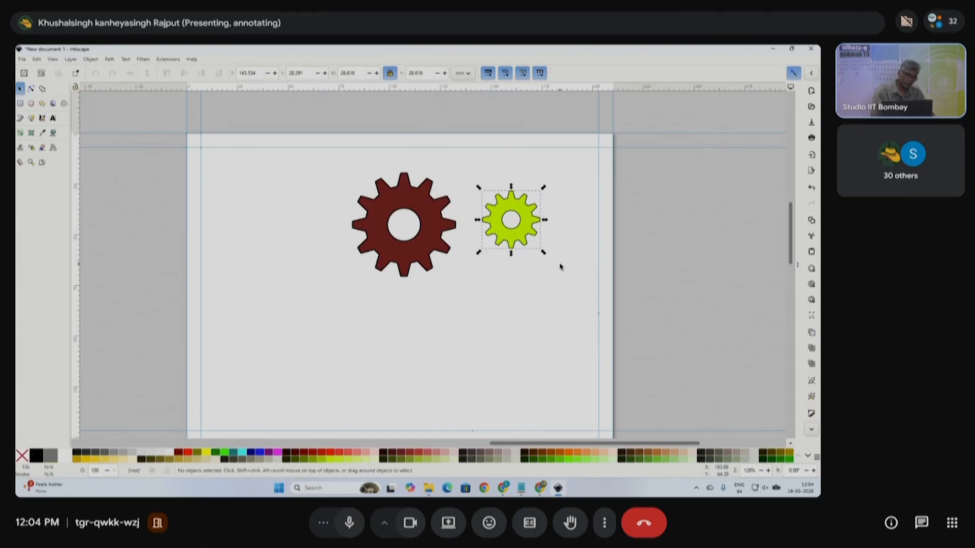
key(Delete)
- Move the maroon gear to the page's upper left and shrink it to about 34 mm
click(425, 237)
drag(425, 236, 287, 250)
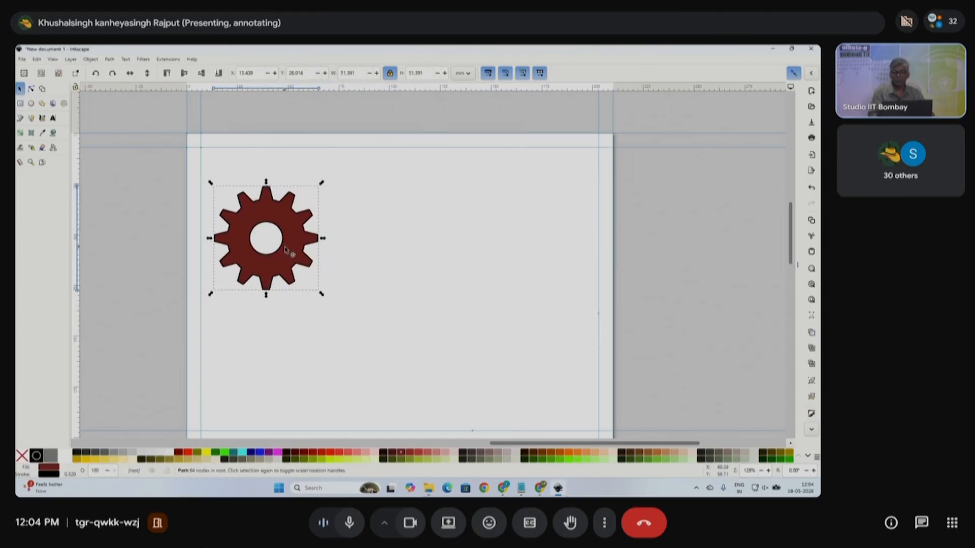
scroll(287, 250, down, 1)
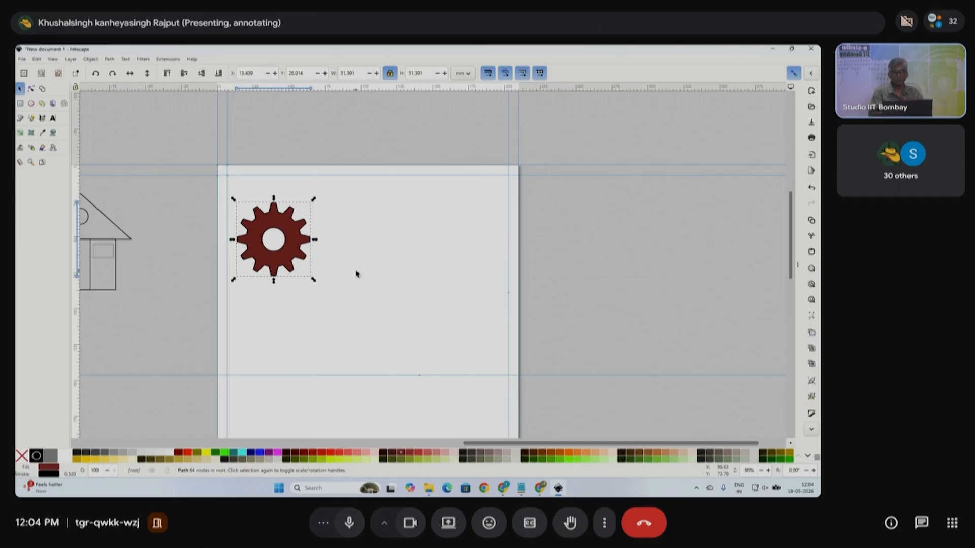
drag(313, 280, 302, 269)
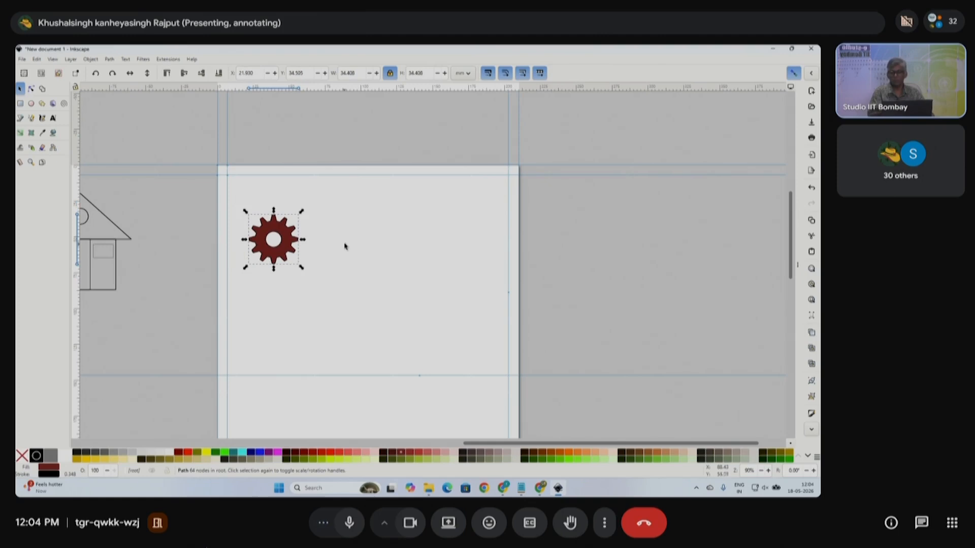
drag(284, 245, 278, 252)
- Open Edit > Clone > Create Tiled Clones and move the dialog aside
click(36, 59)
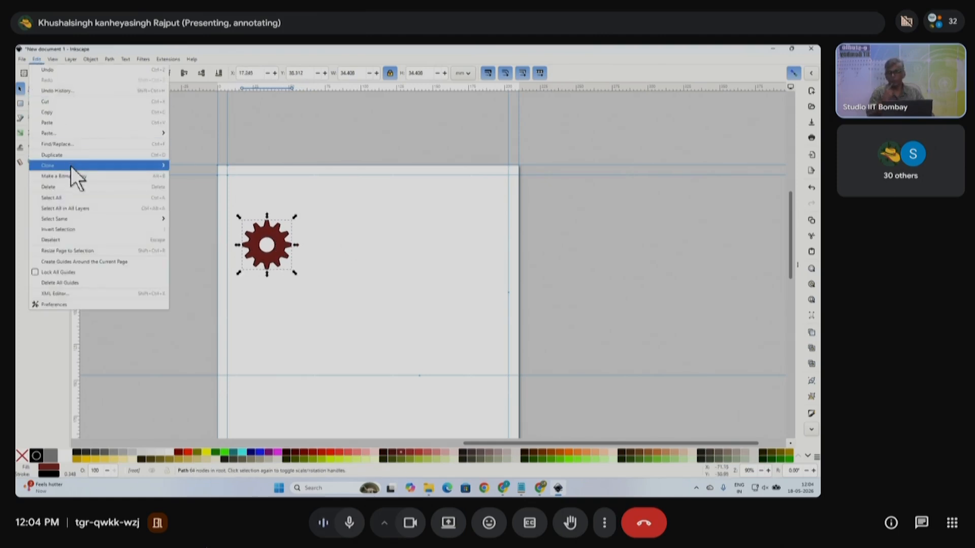
mouse_move(71, 166)
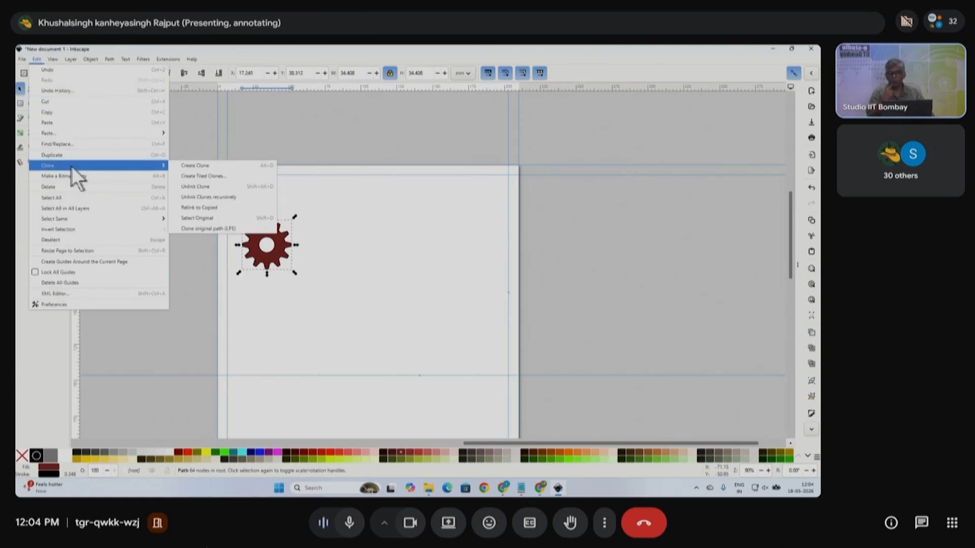
click(217, 175)
drag(605, 144, 546, 157)
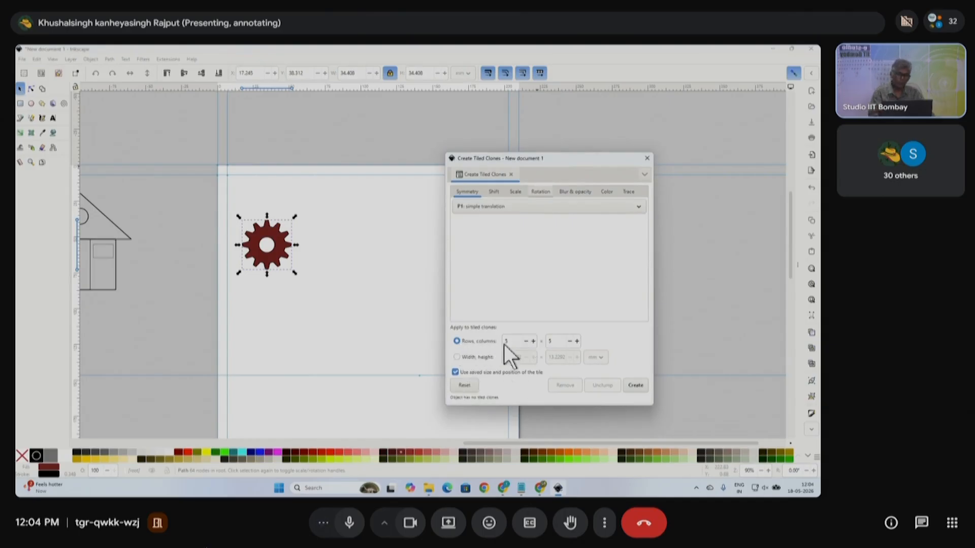
- Set tiled clones to 5 rows by 5 columns and create the 25-gear grid, then zoom out
drag(513, 340, 501, 342)
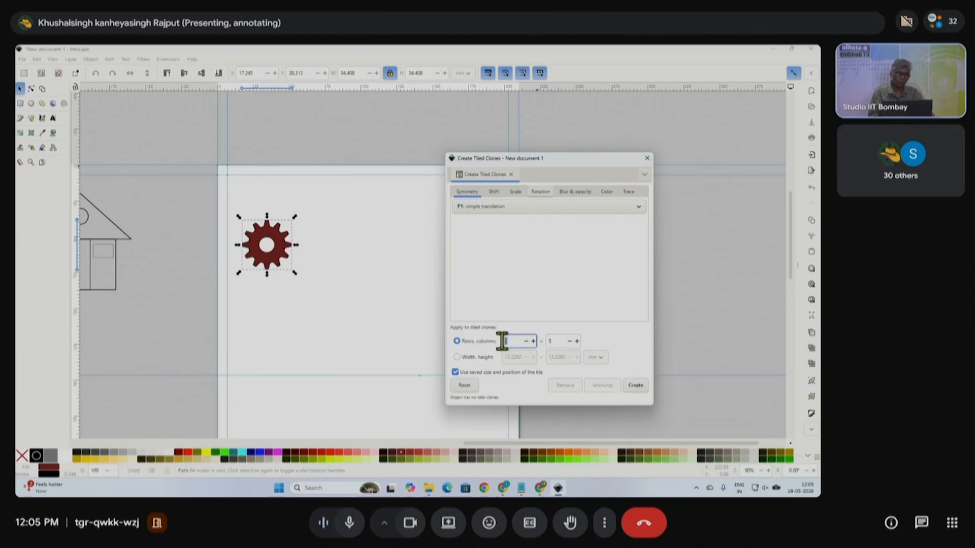
key(Tab)
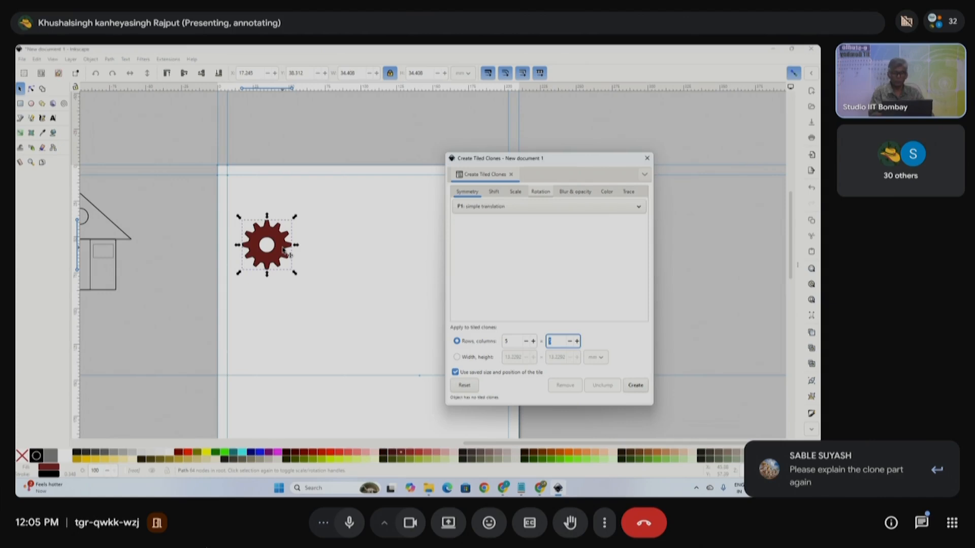
drag(516, 341, 500, 343)
click(555, 340)
click(635, 386)
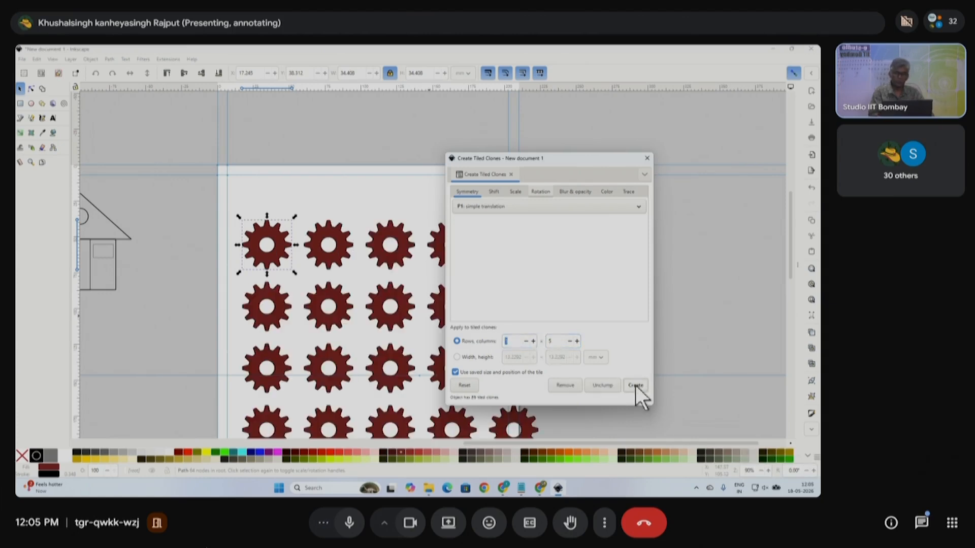
drag(590, 163, 711, 107)
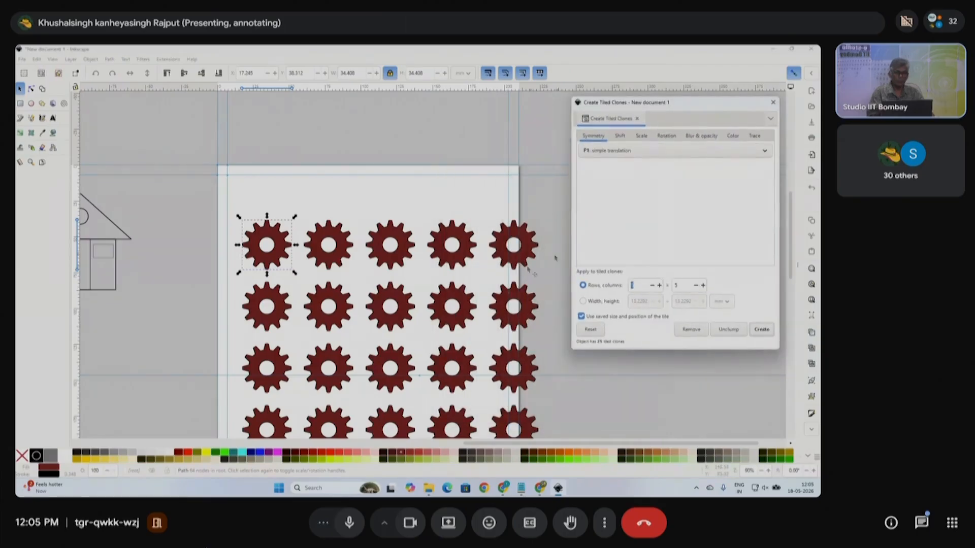
scroll(475, 264, down, 1)
scroll(478, 285, down, 3)
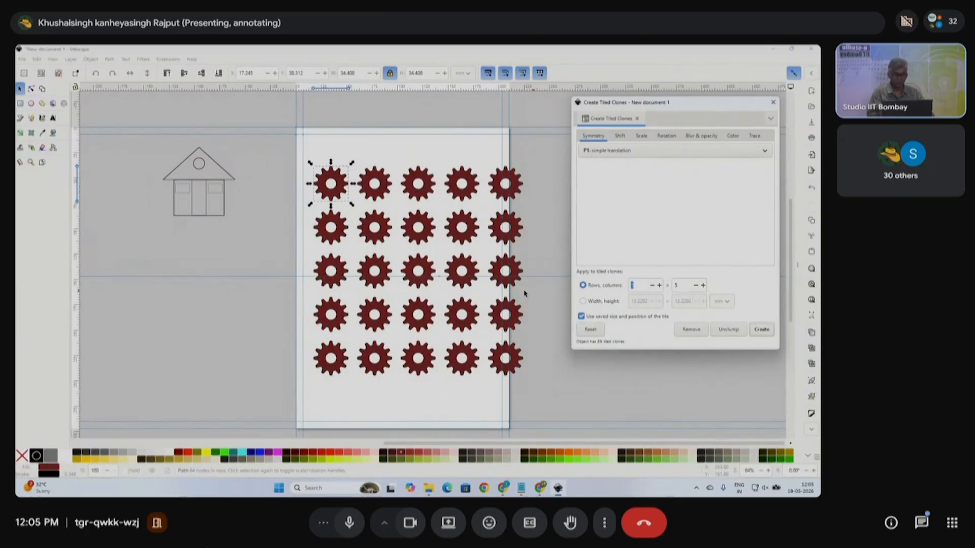
- Undo the grid of clones and set the tiled clones rows count to 1
key(ctrl+z)
click(435, 186)
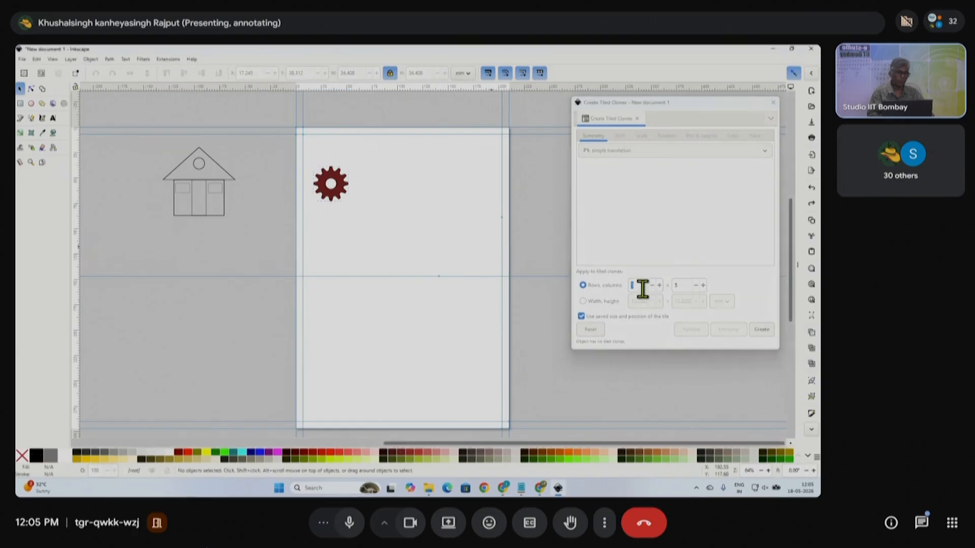
drag(642, 285, 612, 285)
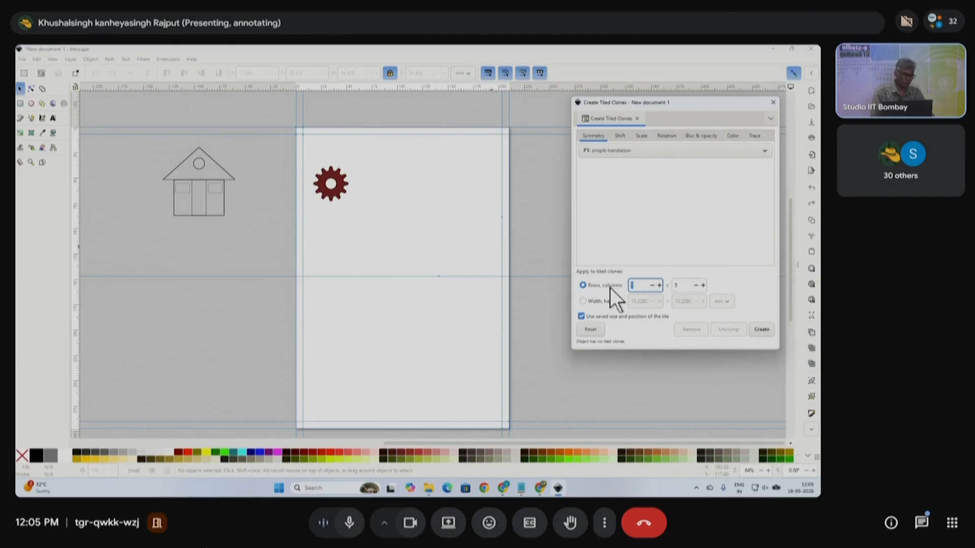
text(1)
drag(687, 286, 674, 286)
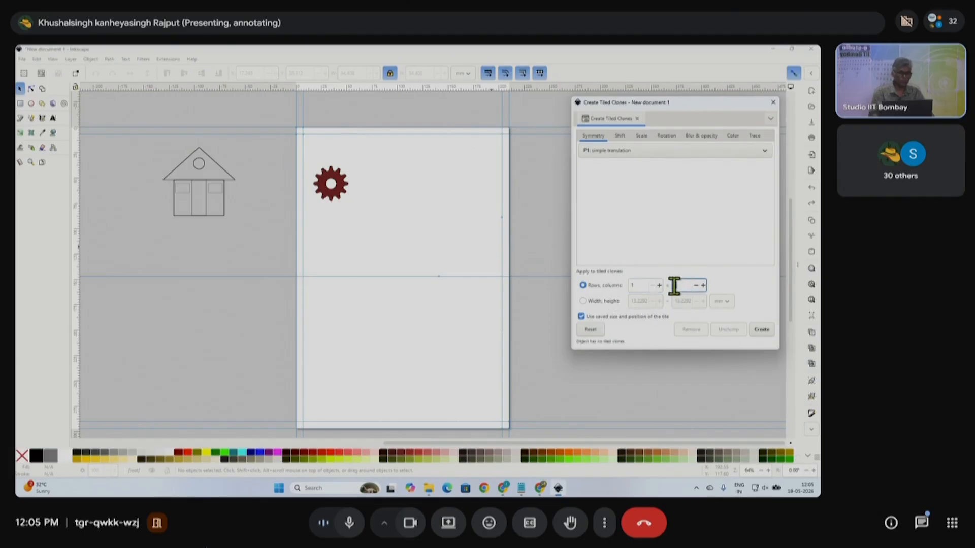
click(761, 330)
- Create a single row of tiled gear clones, undo it, and nudge the gear slightly
click(340, 189)
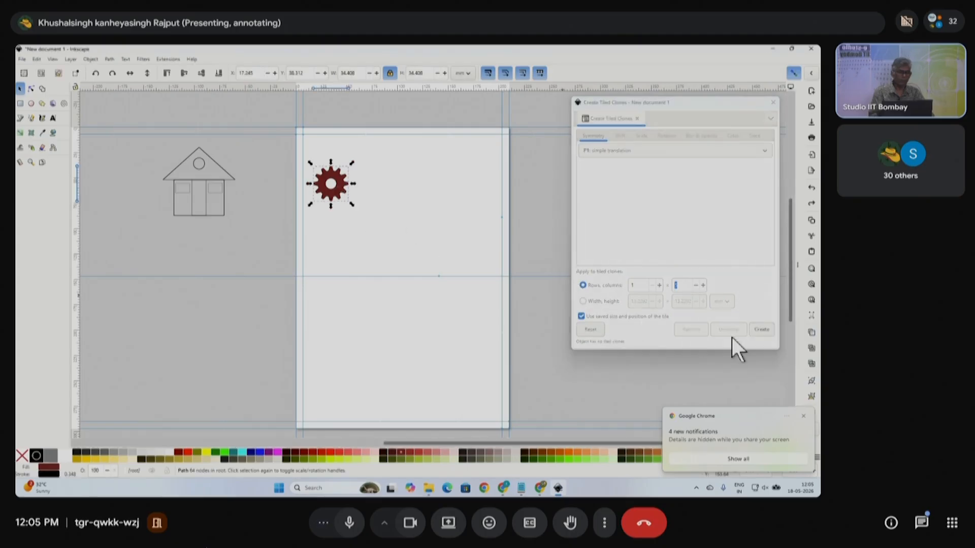
click(760, 457)
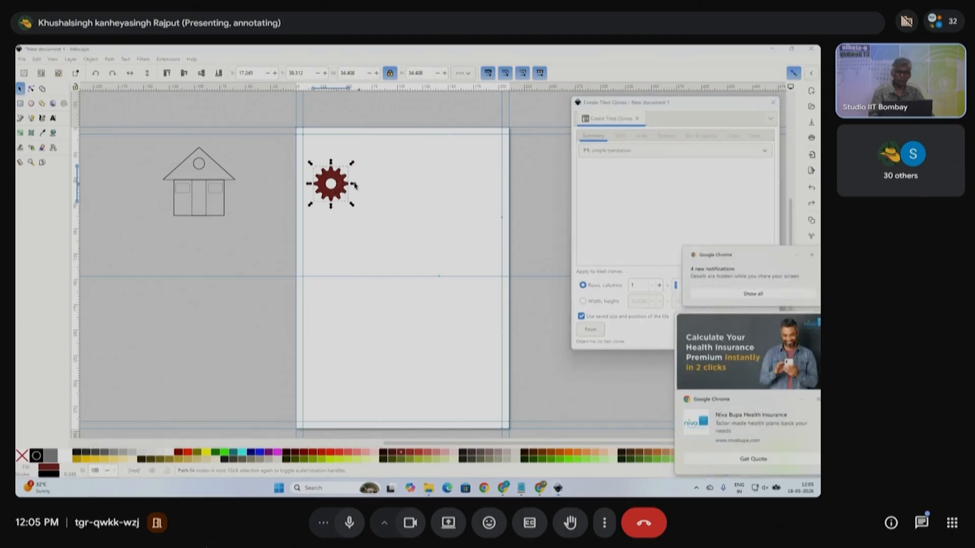
click(803, 400)
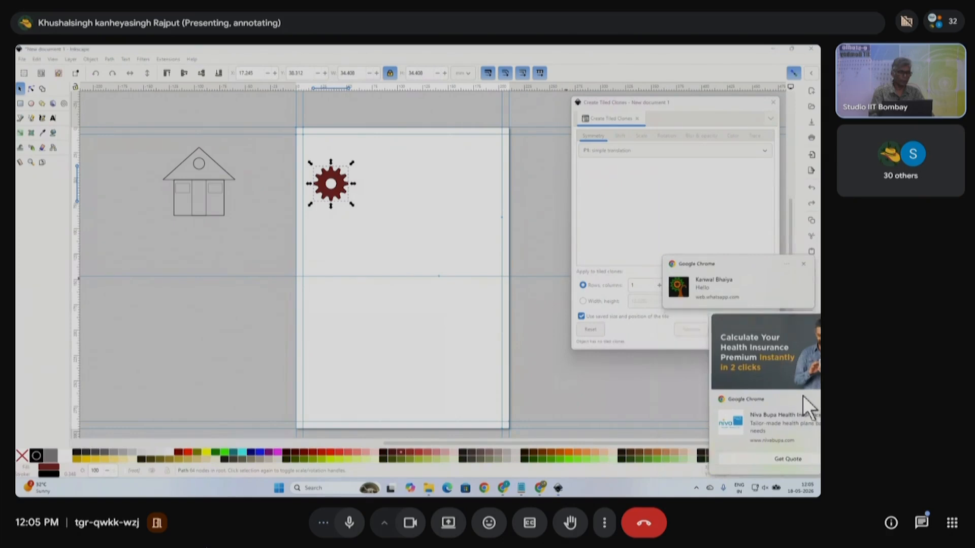
click(803, 427)
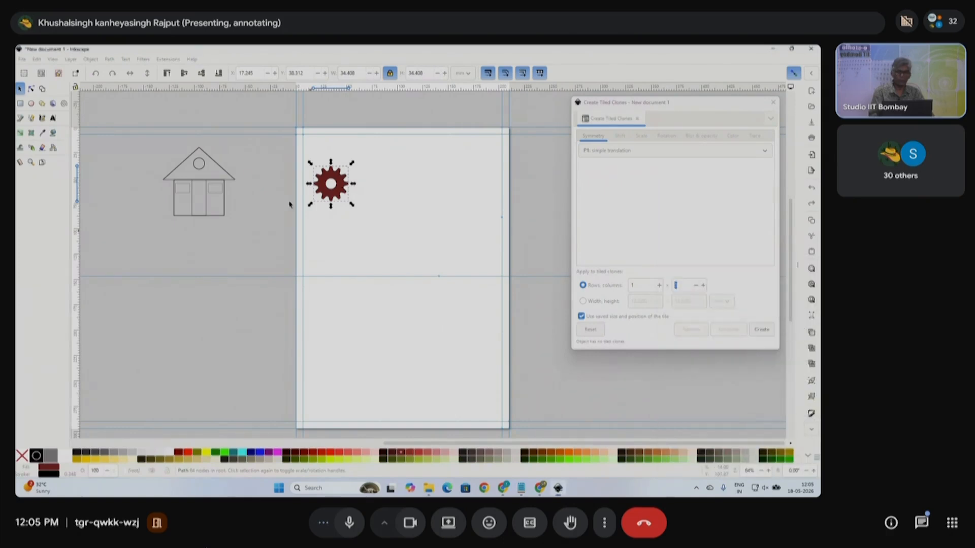
click(354, 188)
click(340, 189)
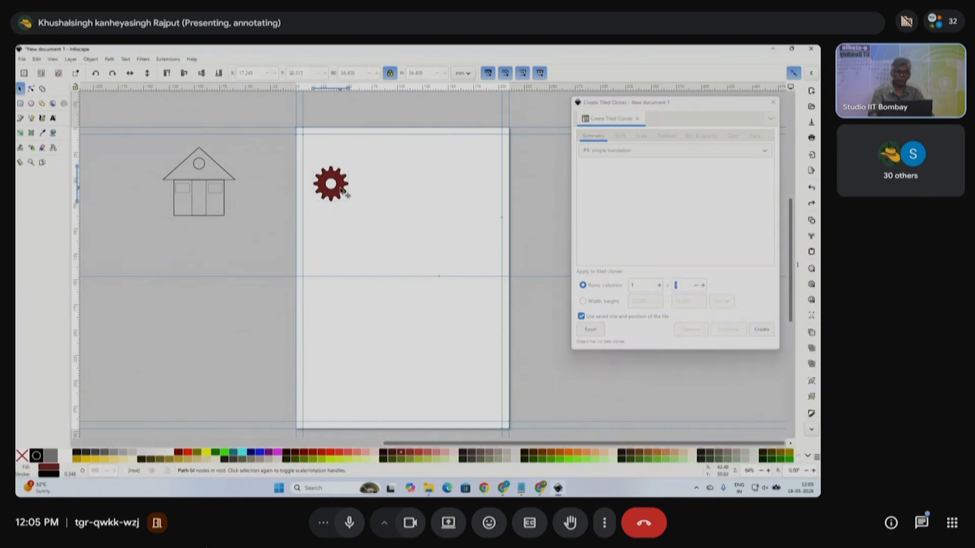
click(762, 331)
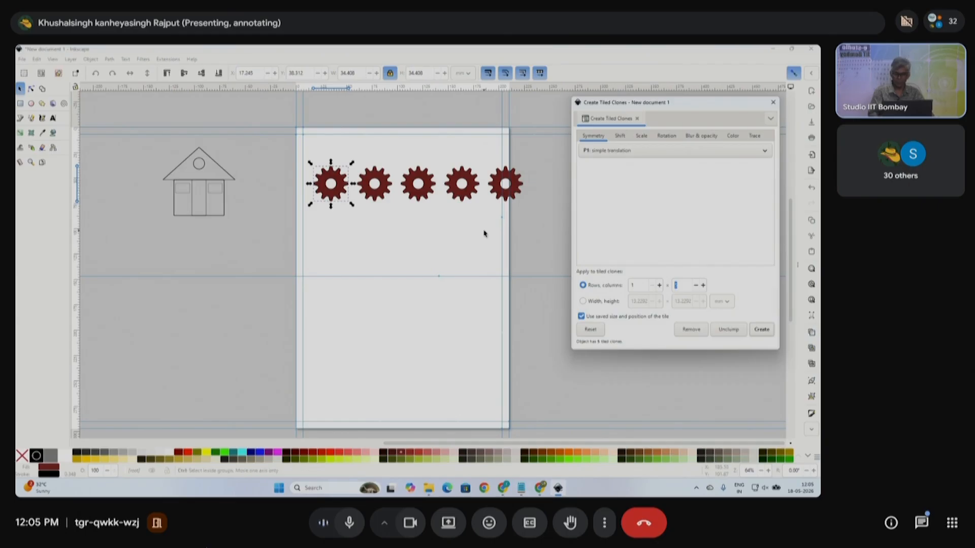
key(ctrl+z)
mouse_move(349, 190)
mouse_down()
mouse_move(355, 279)
mouse_move(352, 191)
mouse_up()
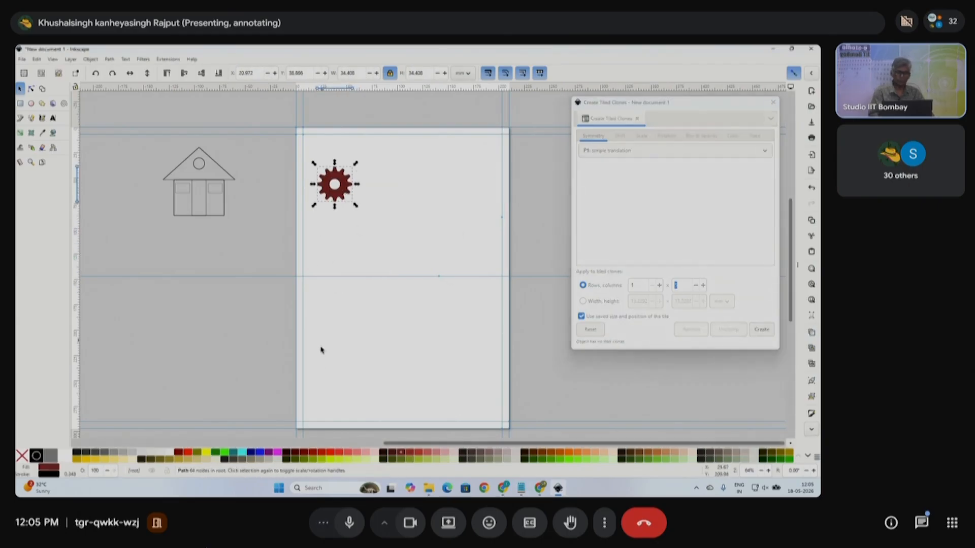
- Set rows to 5 and create a vertical column of five tiled gear clones
click(677, 285)
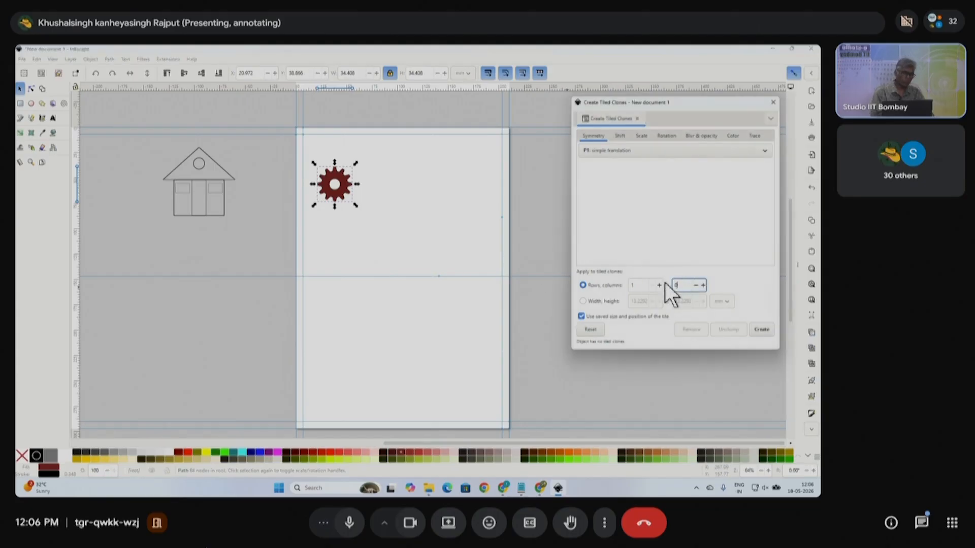
double_click(677, 283)
click(637, 285)
text(5)
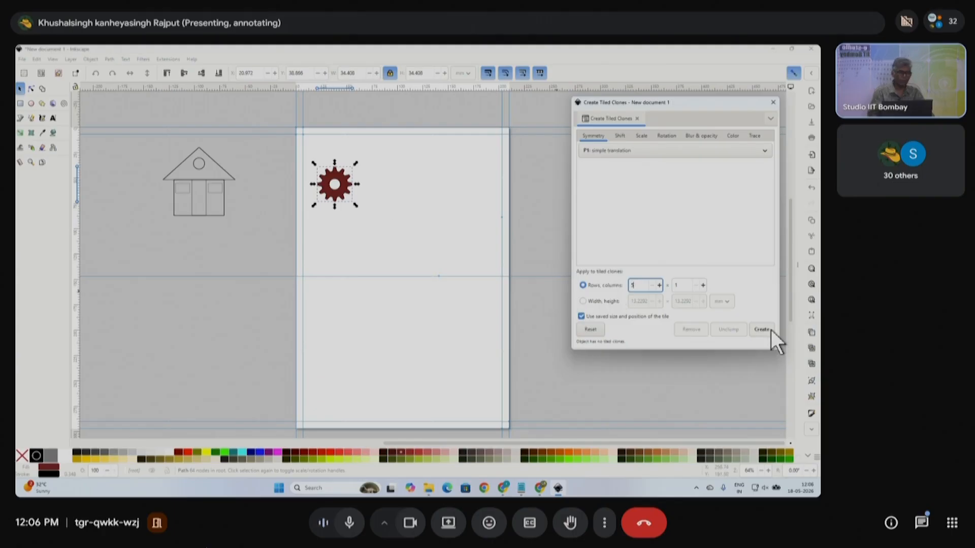
click(762, 330)
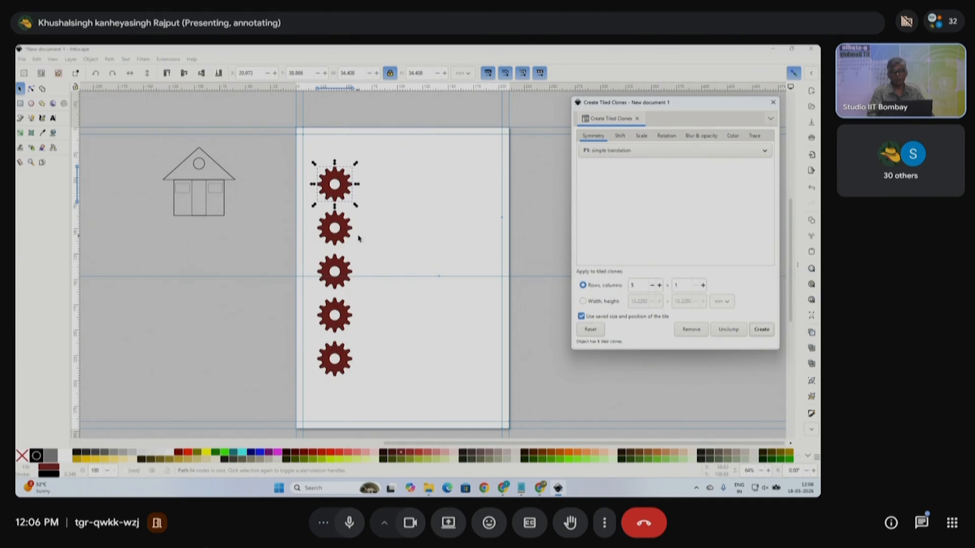
- Delete the column of gears, restore one gear, and move it below the house
click(347, 192)
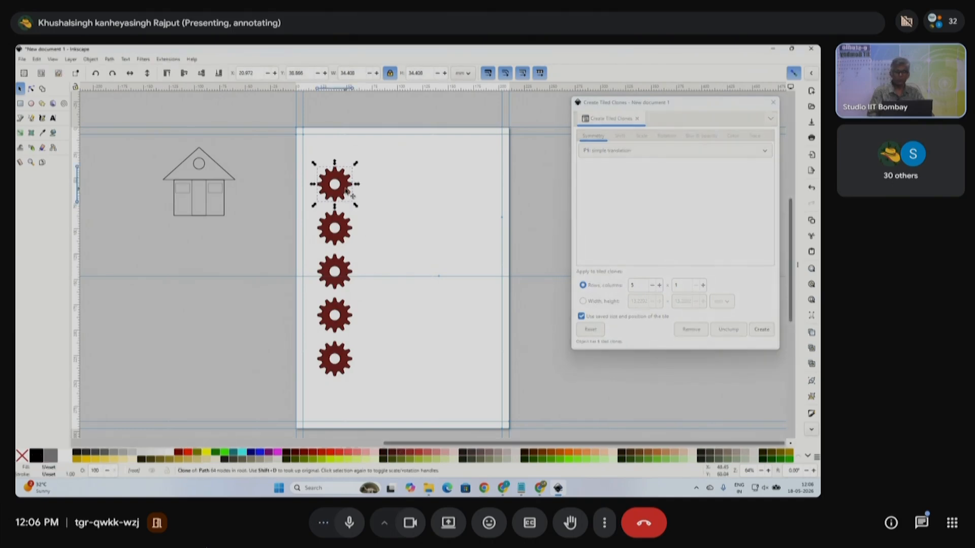
drag(381, 398, 307, 158)
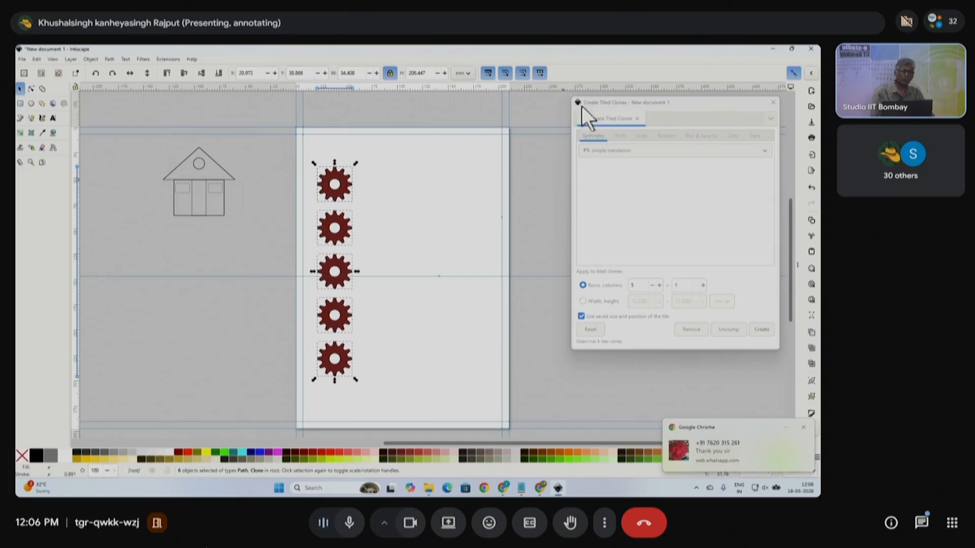
key(Delete)
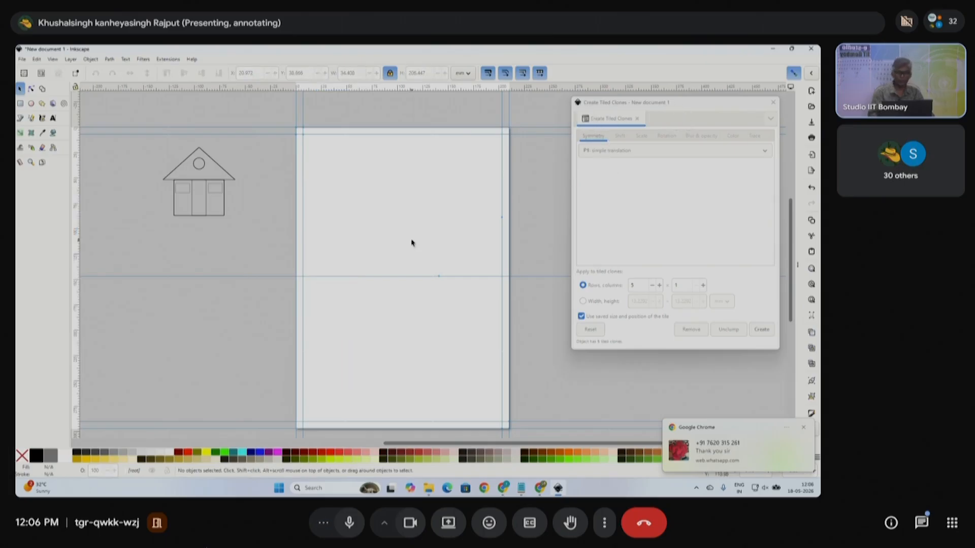
key(ctrl+z)
drag(348, 190, 213, 250)
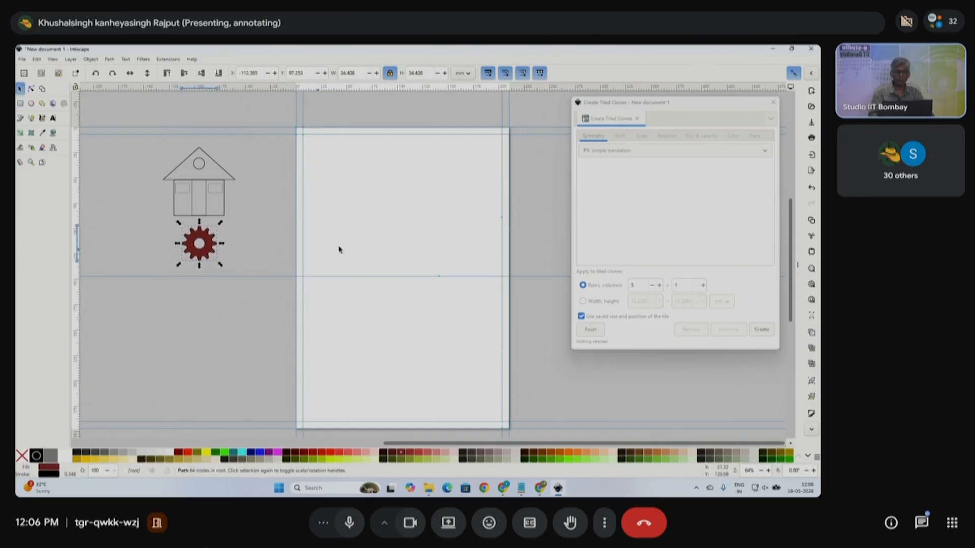
- Close the tiled clones settings and start a straight-edged Bezier path on the page
click(773, 102)
mouse_move(506, 492)
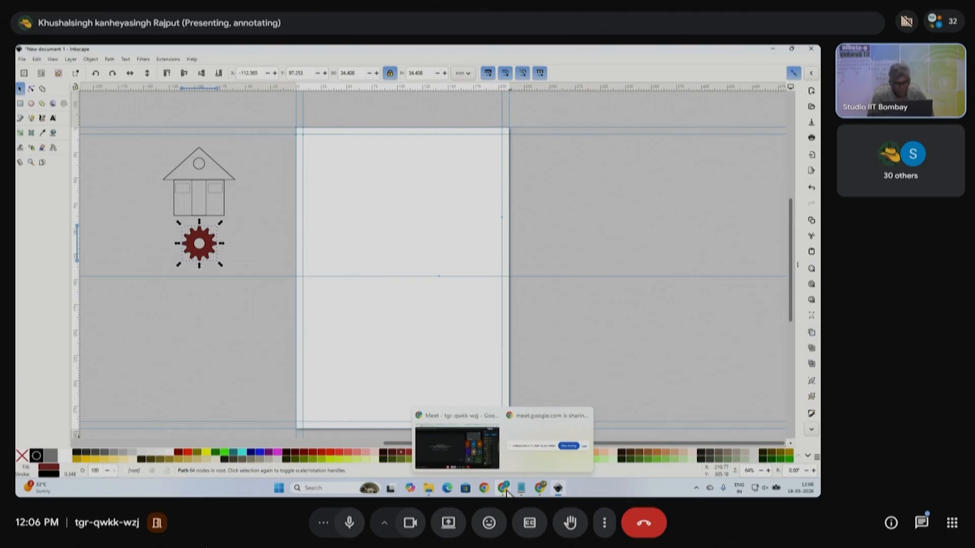
click(19, 116)
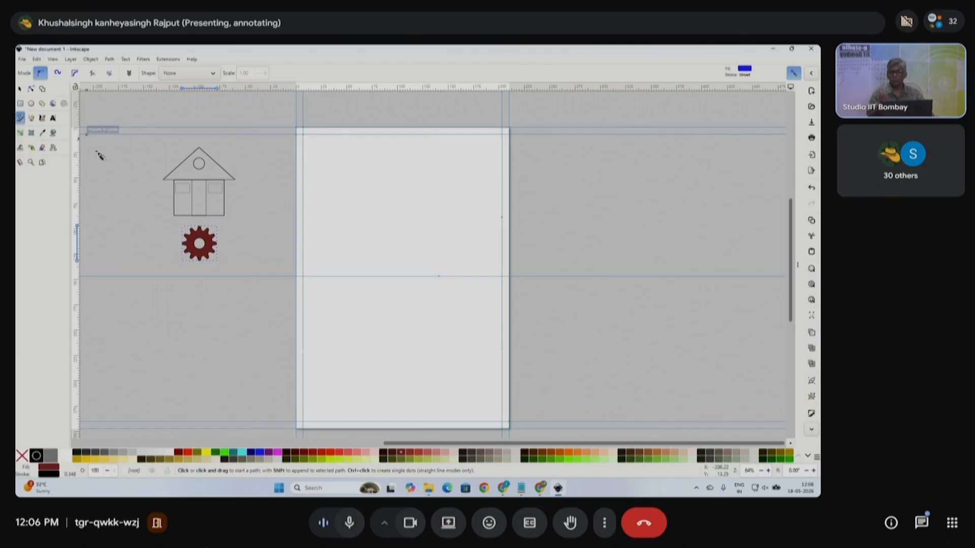
click(358, 366)
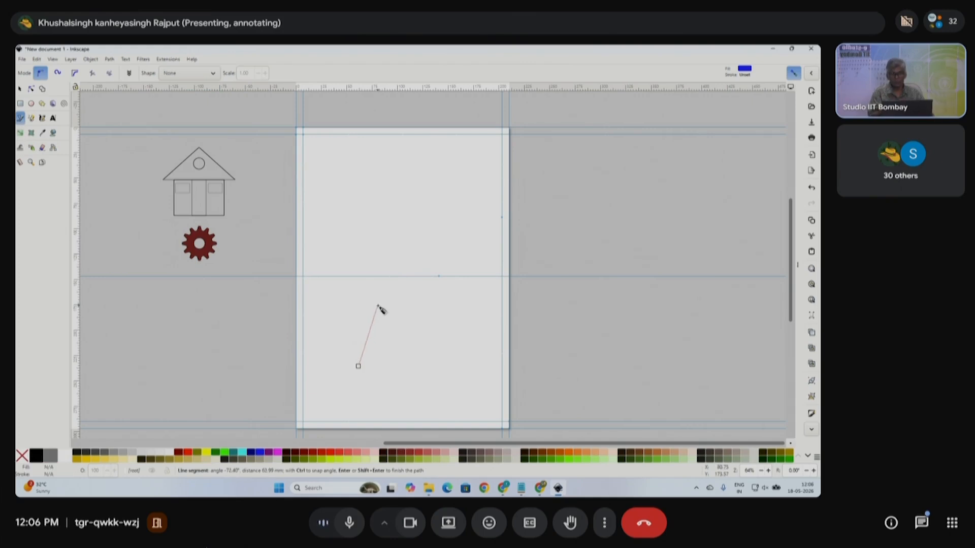
click(378, 304)
click(350, 205)
- Add the remaining corner points and close the path into a blue filled shape
click(326, 155)
click(432, 155)
click(402, 227)
click(454, 320)
click(425, 386)
click(405, 397)
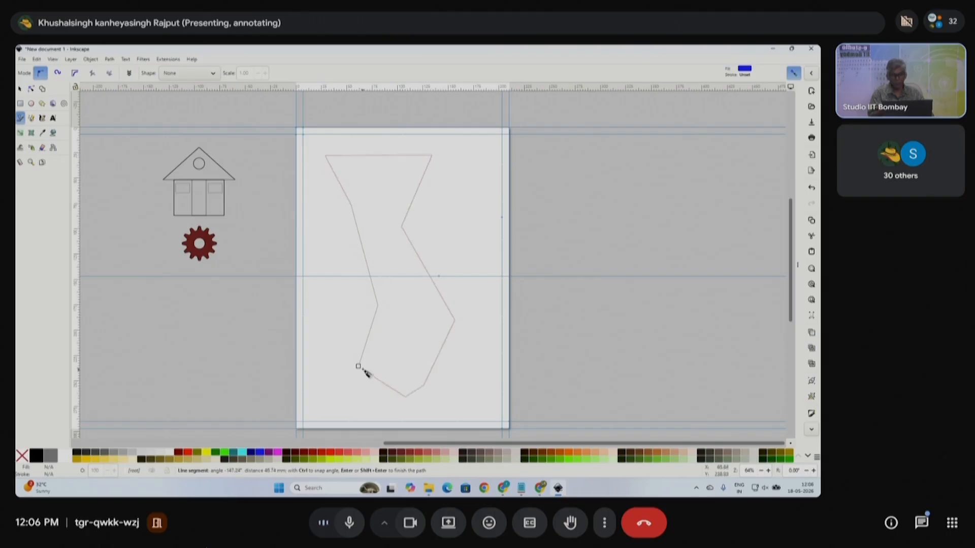
click(359, 366)
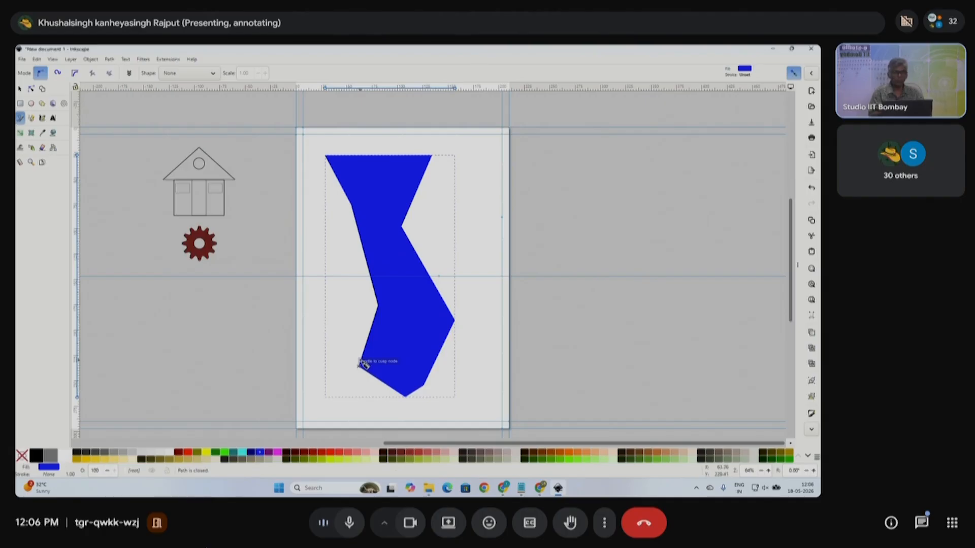
- Move the blue shape down and right, then delete it
click(20, 89)
drag(403, 258, 409, 279)
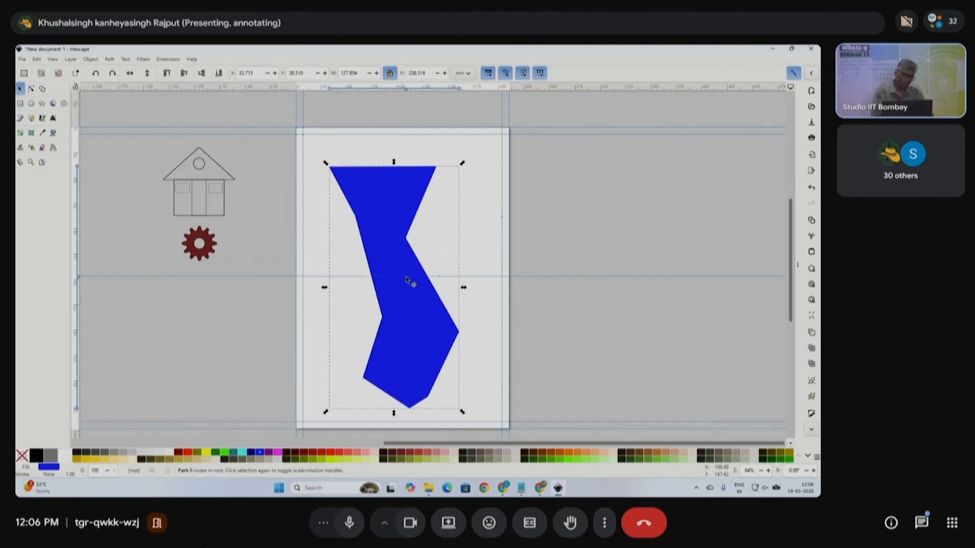
key(Delete)
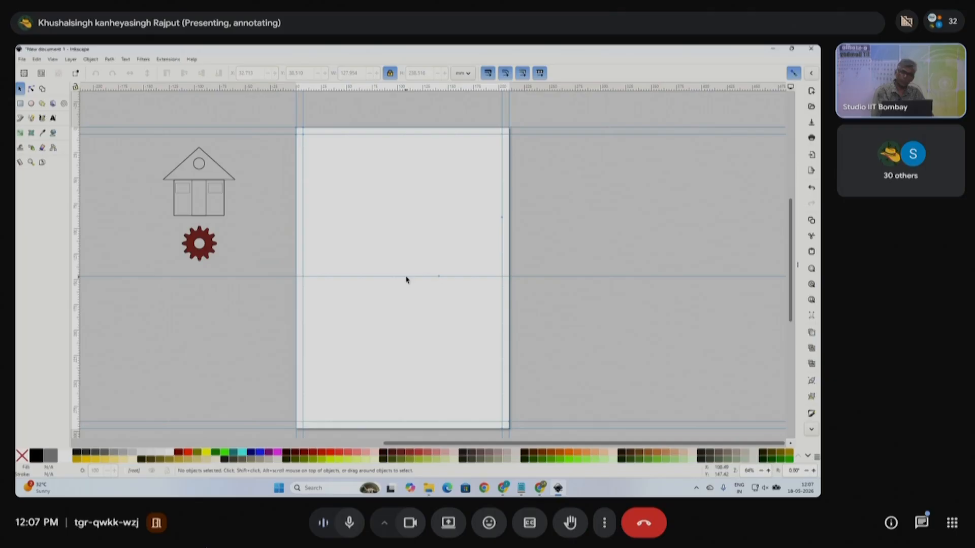
click(20, 118)
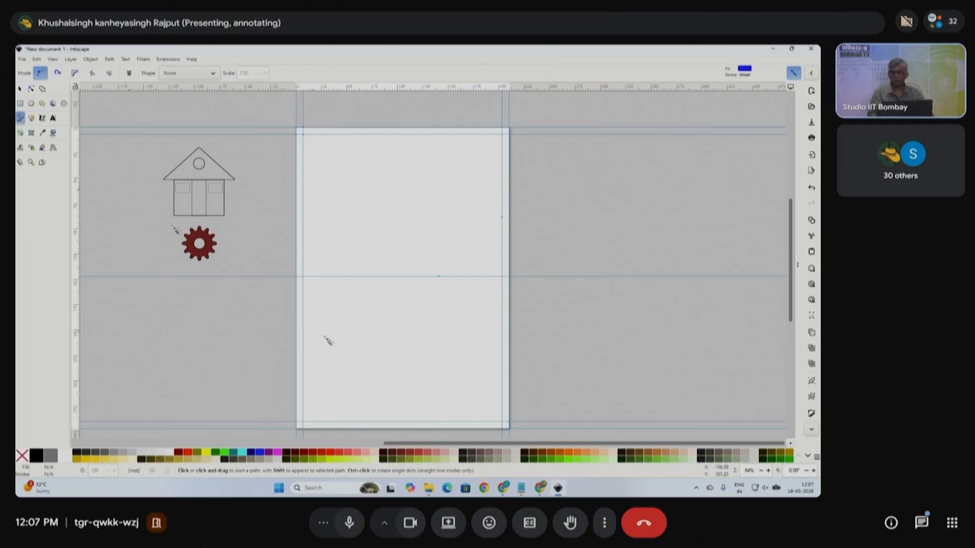
click(31, 118)
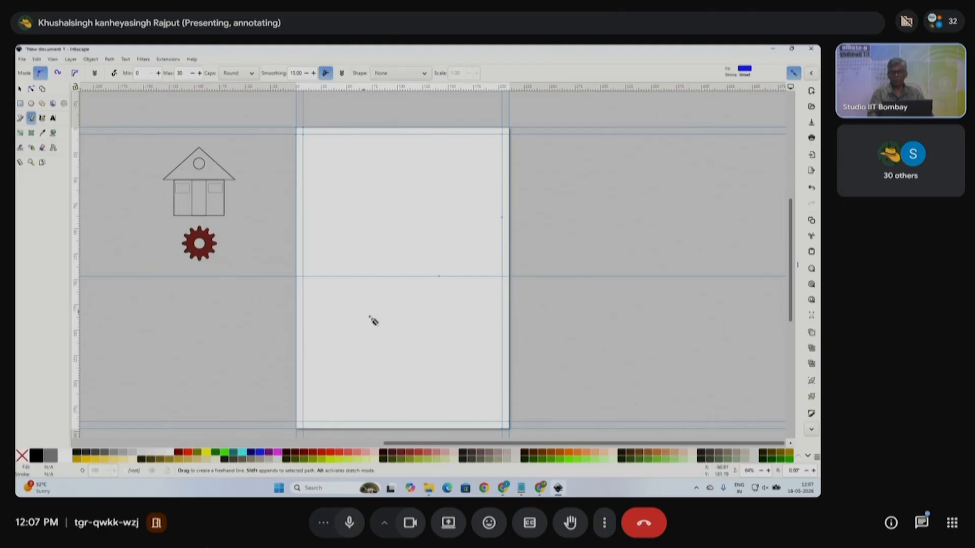
mouse_move(386, 183)
mouse_down()
mouse_move(356, 209)
mouse_move(345, 267)
mouse_move(385, 380)
mouse_move(415, 292)
mouse_move(413, 262)
mouse_move(446, 193)
mouse_move(436, 160)
mouse_move(392, 178)
mouse_move(378, 157)
mouse_move(345, 163)
mouse_move(387, 184)
mouse_up()
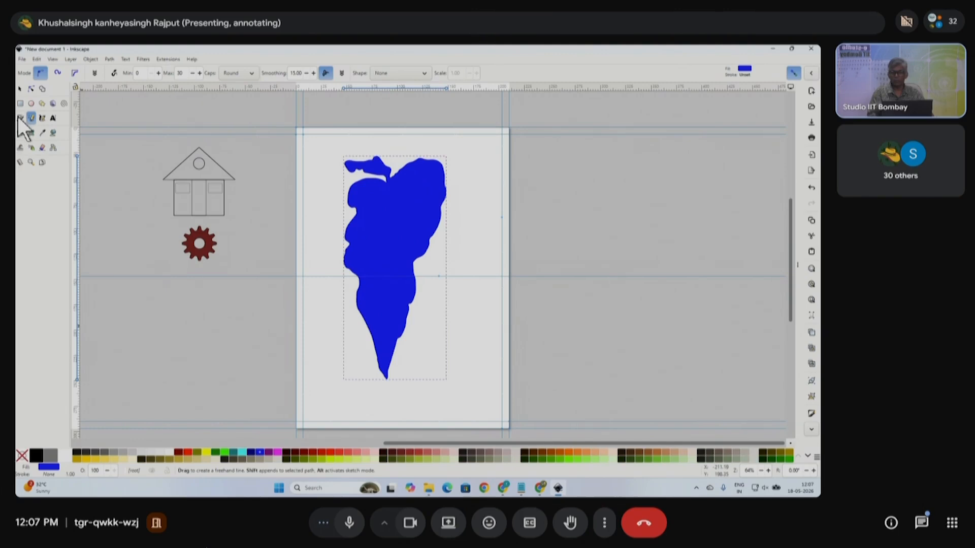
click(19, 89)
drag(397, 241, 636, 276)
key(Delete)
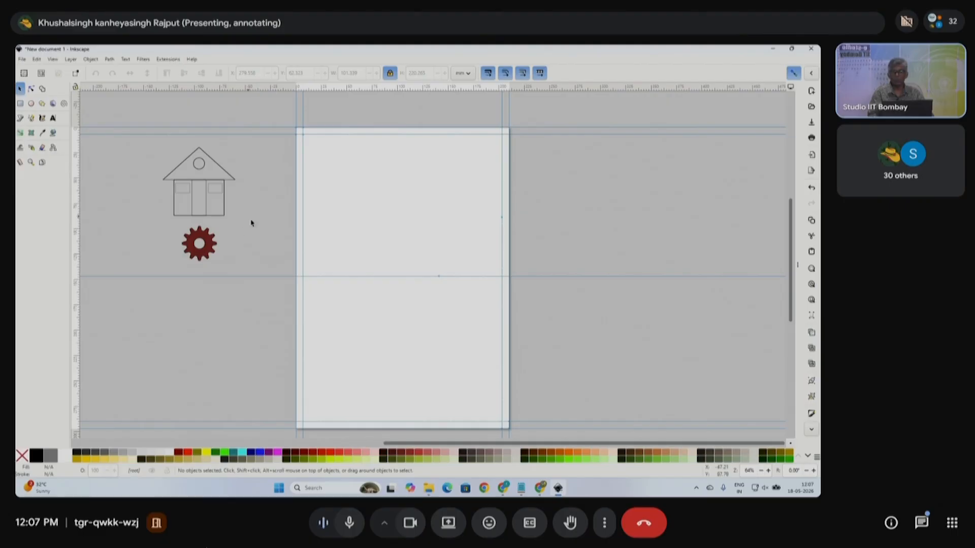
- Move the gear to the middle of the page and apply a top-to-bottom gradient across it
mouse_move(210, 245)
mouse_down()
mouse_move(273, 254)
mouse_move(400, 243)
mouse_move(465, 351)
mouse_up()
drag(416, 256, 441, 290)
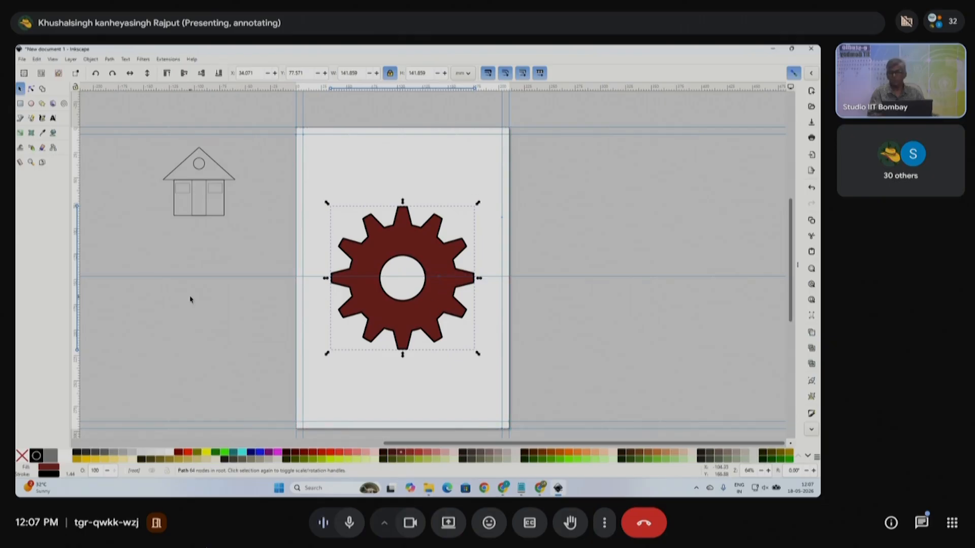
click(21, 133)
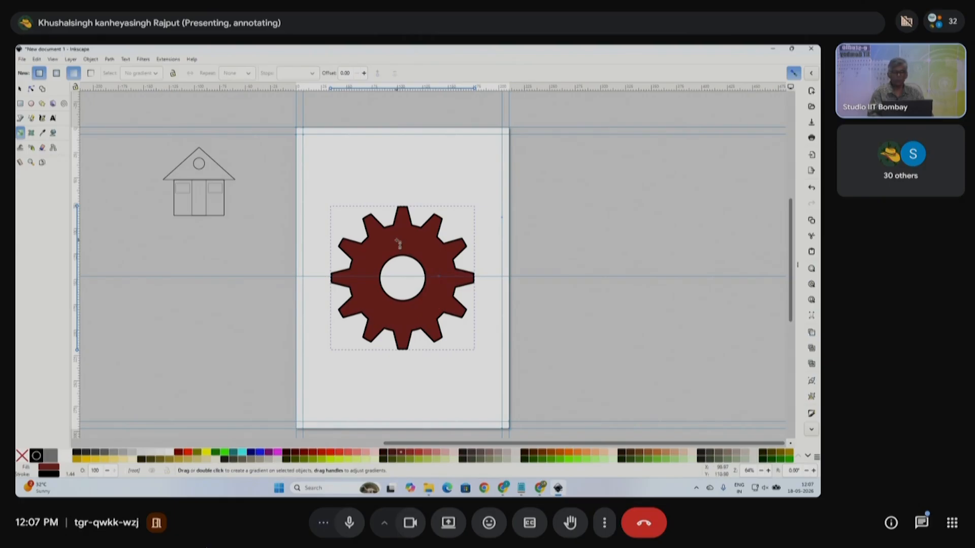
drag(403, 232, 404, 351)
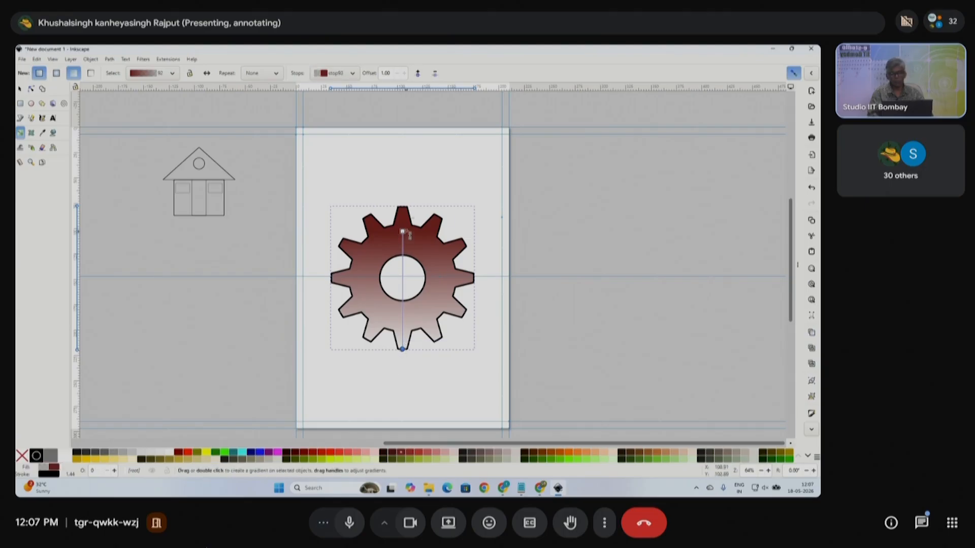
- Make the top gradient stop red and the bottom stop yellow, then move the gear below the house
click(402, 231)
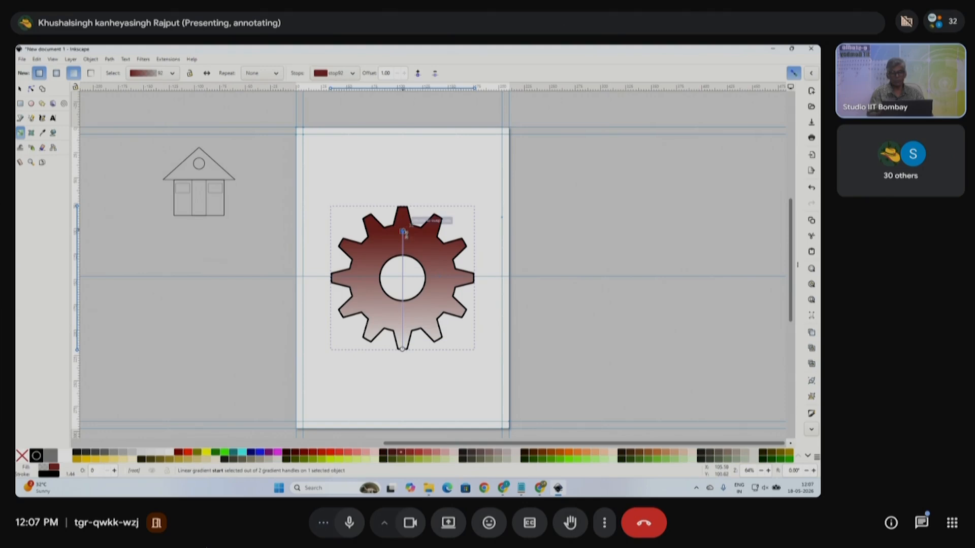
click(403, 350)
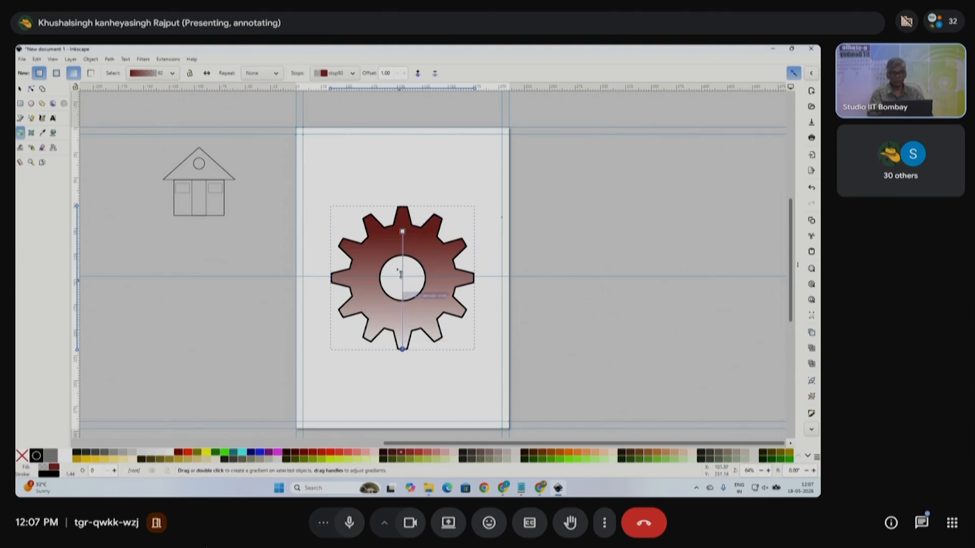
click(402, 232)
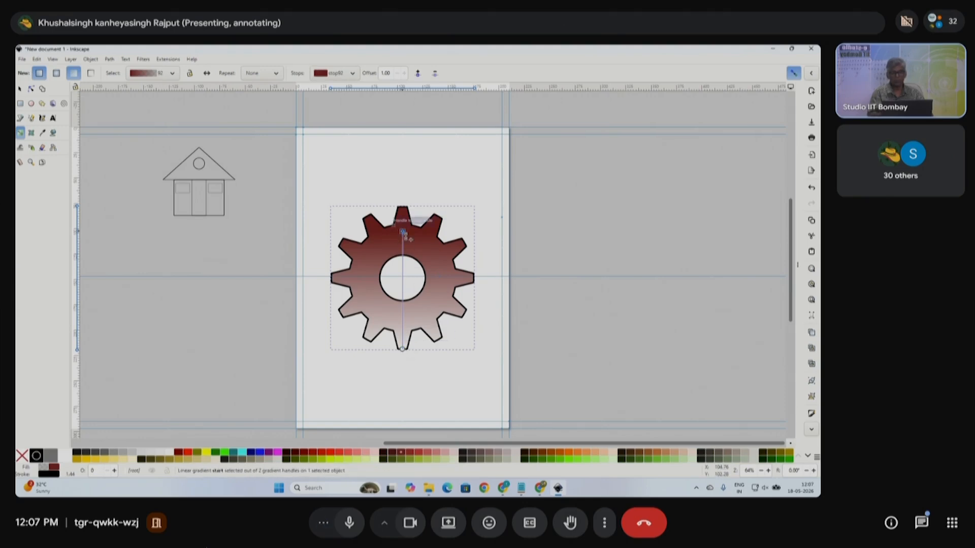
click(320, 452)
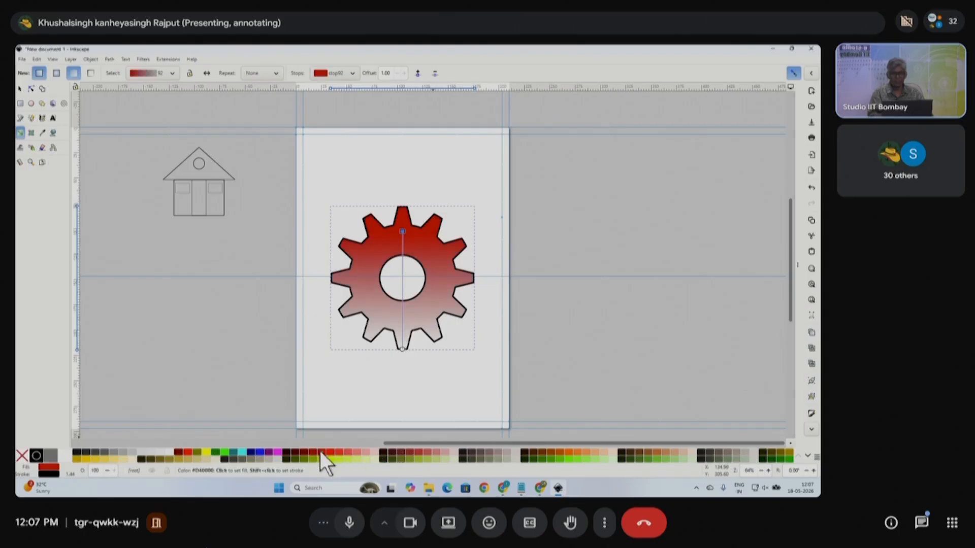
click(403, 350)
click(329, 460)
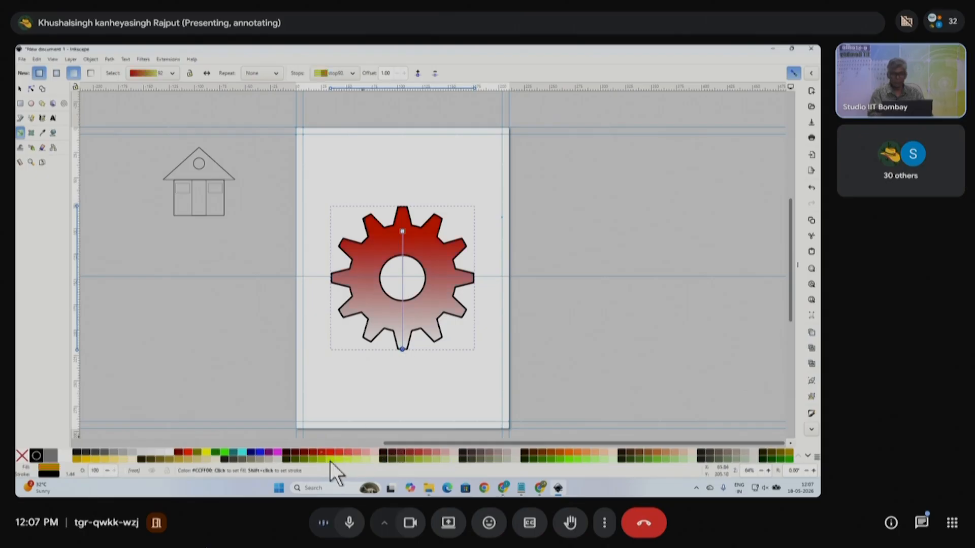
click(20, 89)
drag(419, 258, 228, 278)
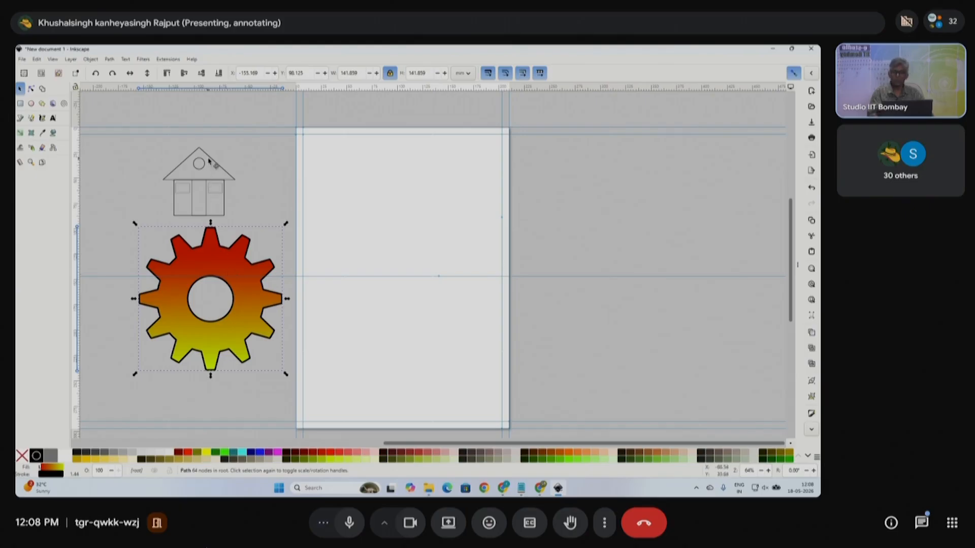
- Duplicate the house, move the copy onto the page and enlarge it to about 196%
click(208, 160)
key(ctrl+d)
drag(209, 160, 425, 204)
drag(444, 269, 477, 320)
- Ungroup the enlarged house repeatedly until its six shapes are separate
right_click(452, 226)
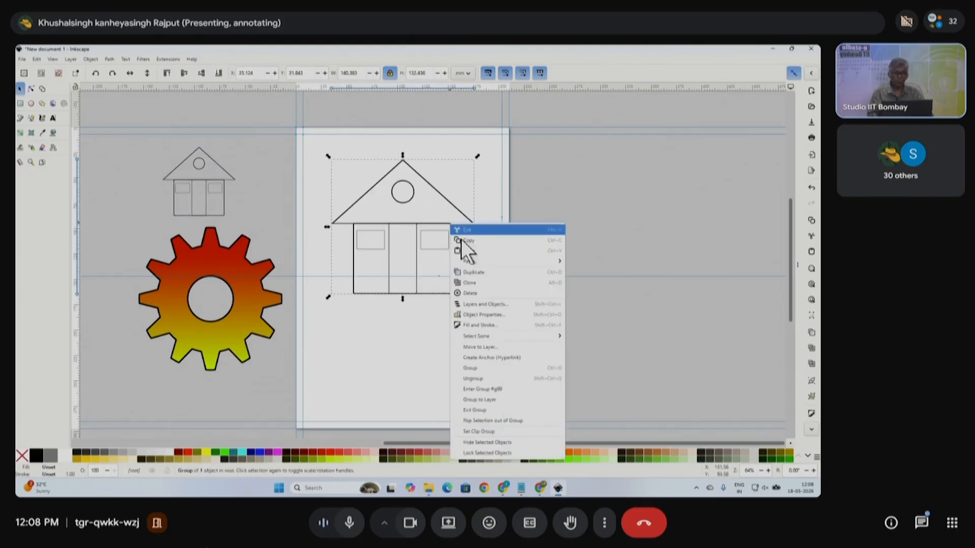
click(490, 378)
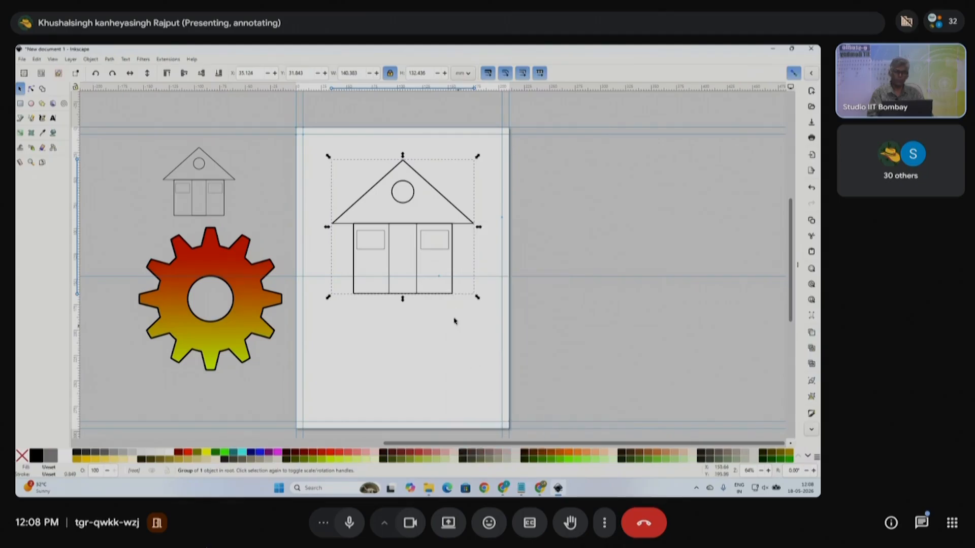
click(437, 346)
drag(323, 146, 513, 332)
right_click(458, 227)
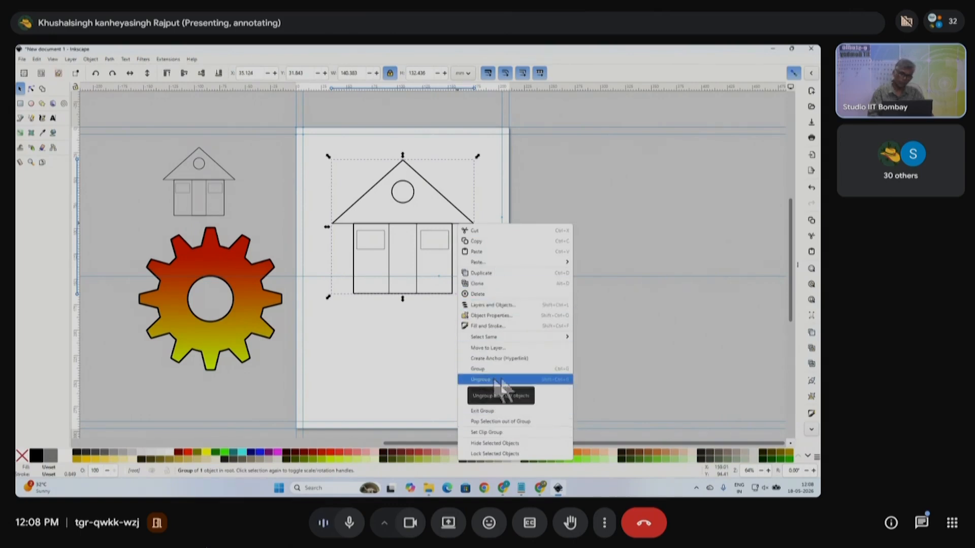
click(491, 380)
click(430, 261)
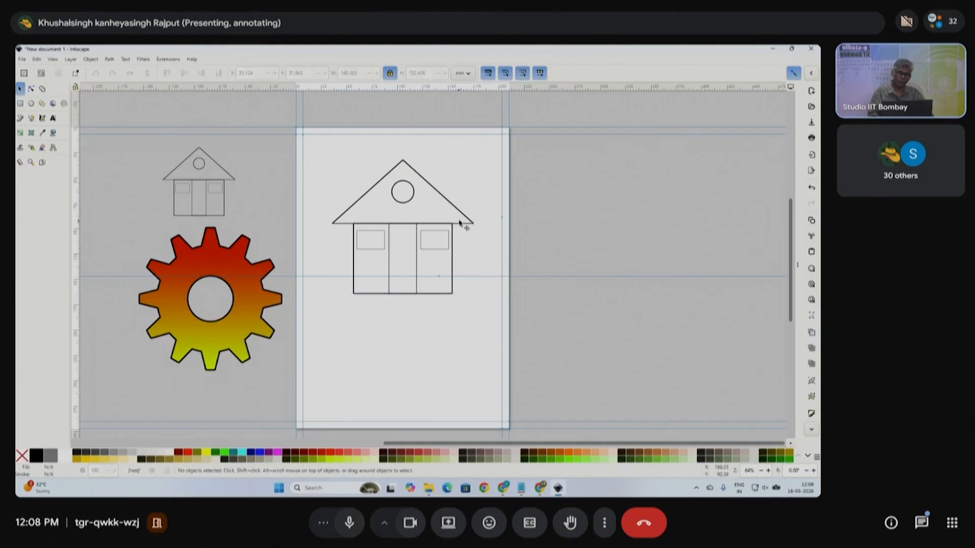
right_click(453, 260)
click(495, 397)
right_click(455, 268)
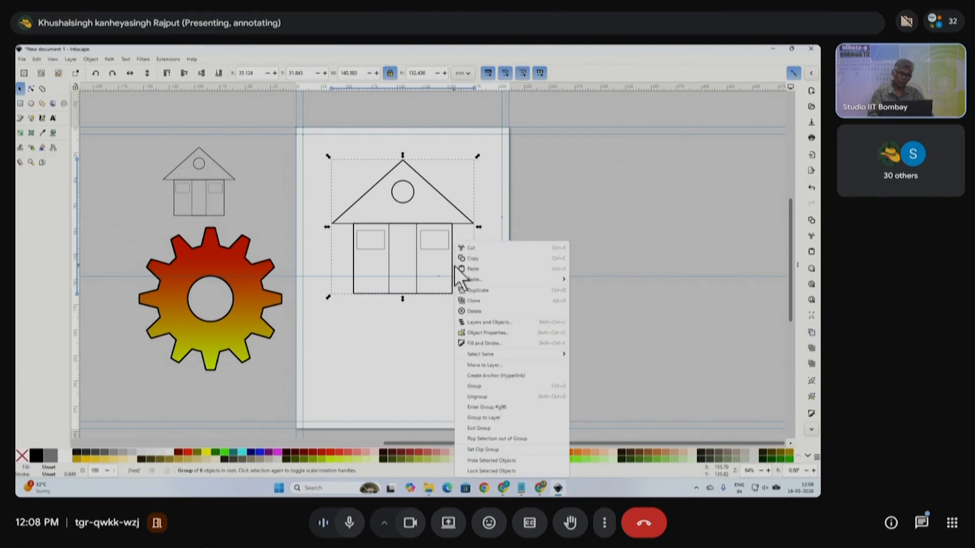
click(481, 395)
- Select the house body rectangle on its own, undoing the accidental moves
click(463, 342)
click(457, 264)
drag(457, 263, 481, 341)
key(ctrl+z)
click(468, 330)
click(453, 264)
drag(454, 268, 464, 324)
key(ctrl+z)
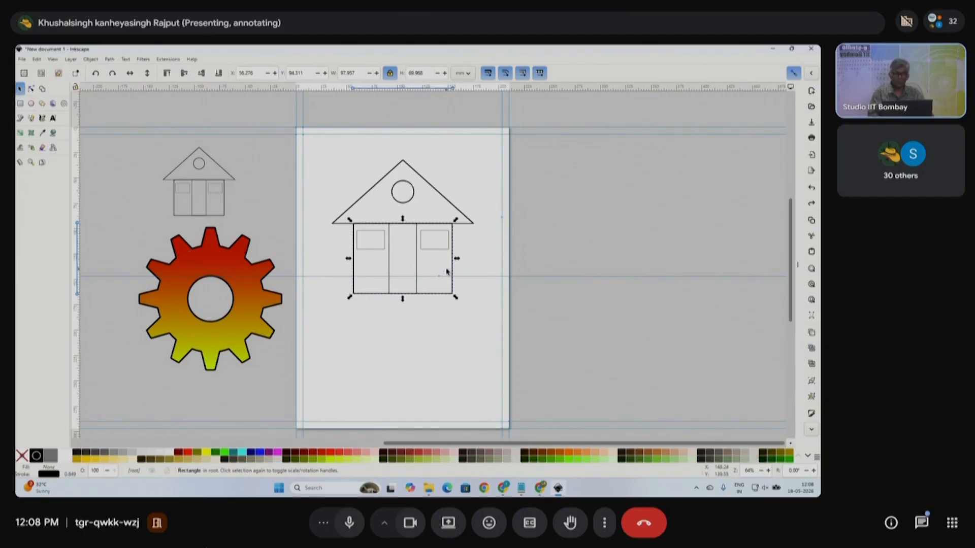
- Apply a vertical gradient down the house body and raise its end point within the body
click(20, 132)
drag(385, 230, 385, 290)
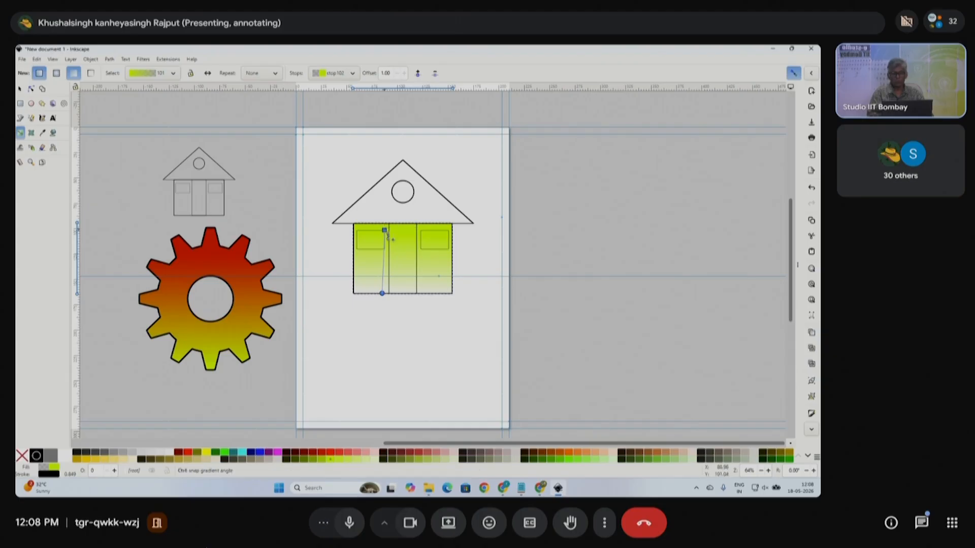
scroll(387, 231, up, 3)
click(385, 228)
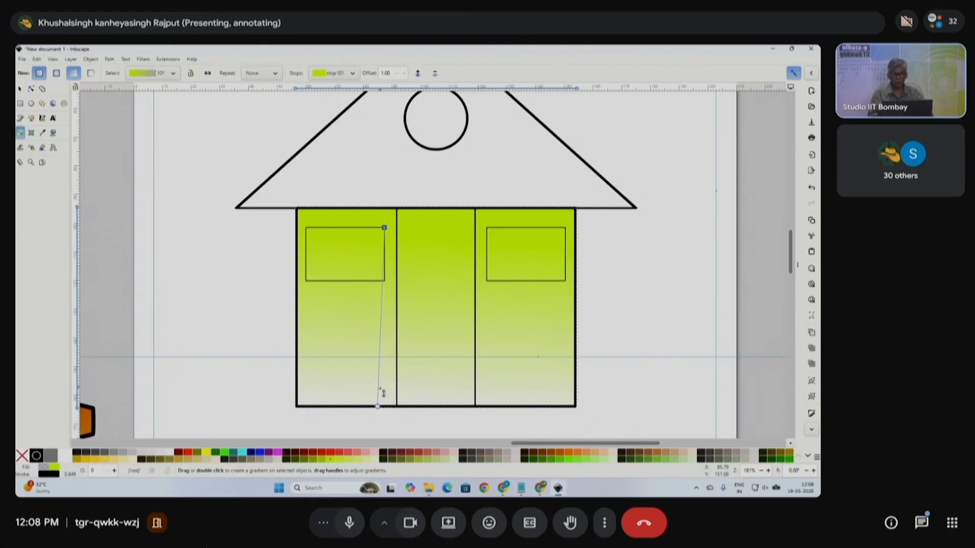
click(379, 406)
drag(379, 406, 382, 381)
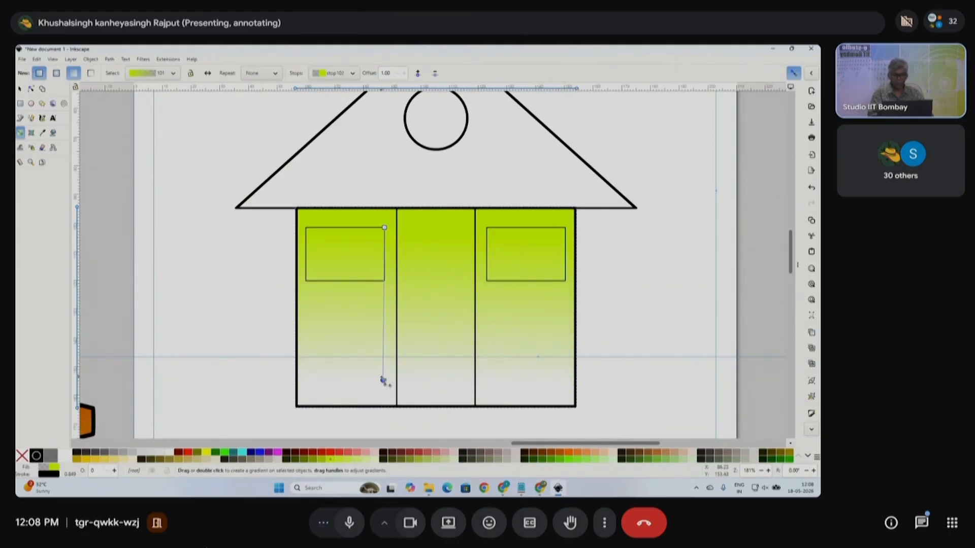
- Make the gradient's end stop blue and its top start stop magenta
click(260, 453)
click(385, 228)
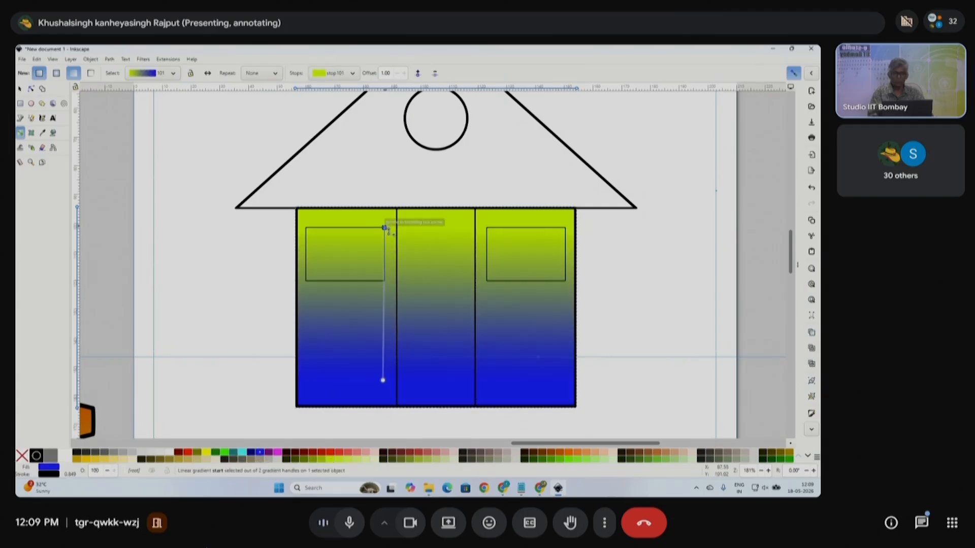
click(277, 452)
scroll(416, 261, down, 2)
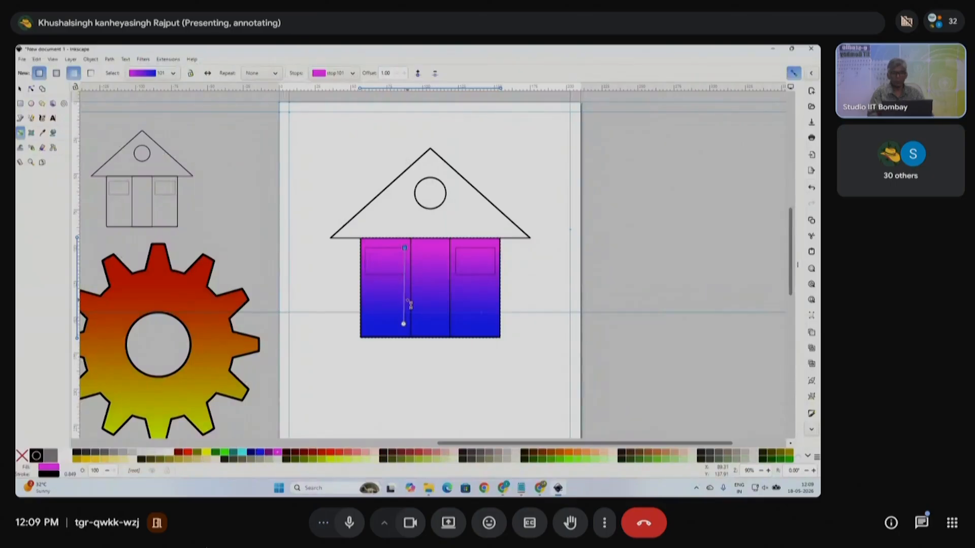
scroll(407, 249, up, 2)
scroll(408, 245, down, 1)
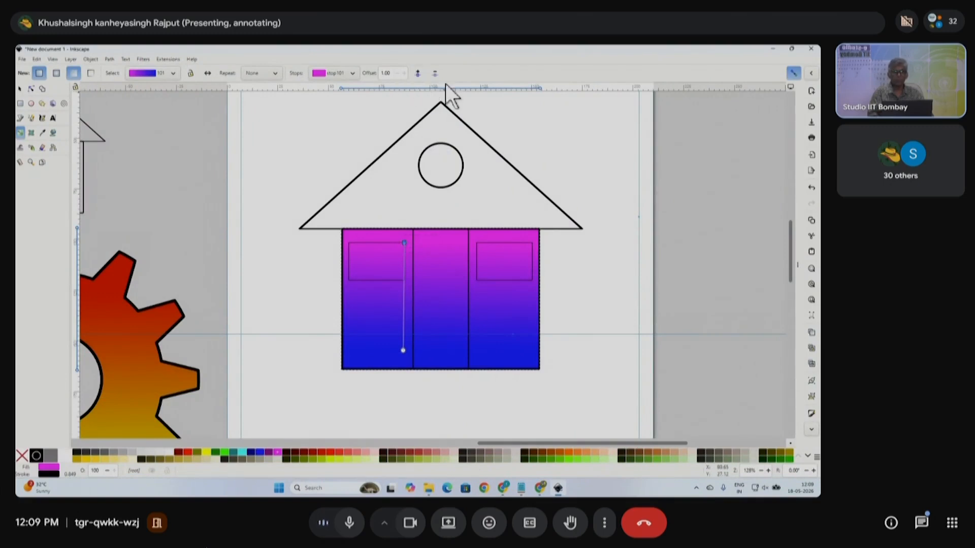
- Add three mid stops to the house body's gradient
click(417, 74)
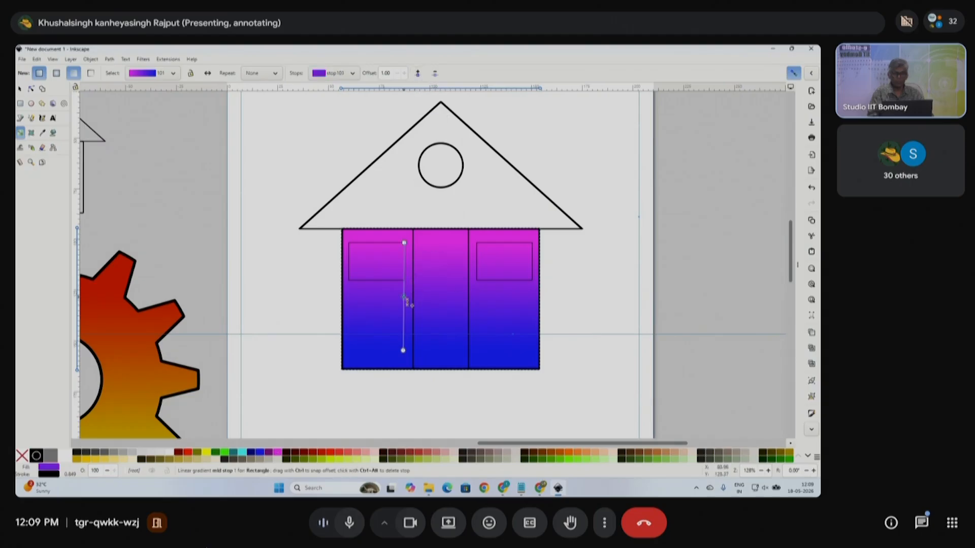
click(416, 73)
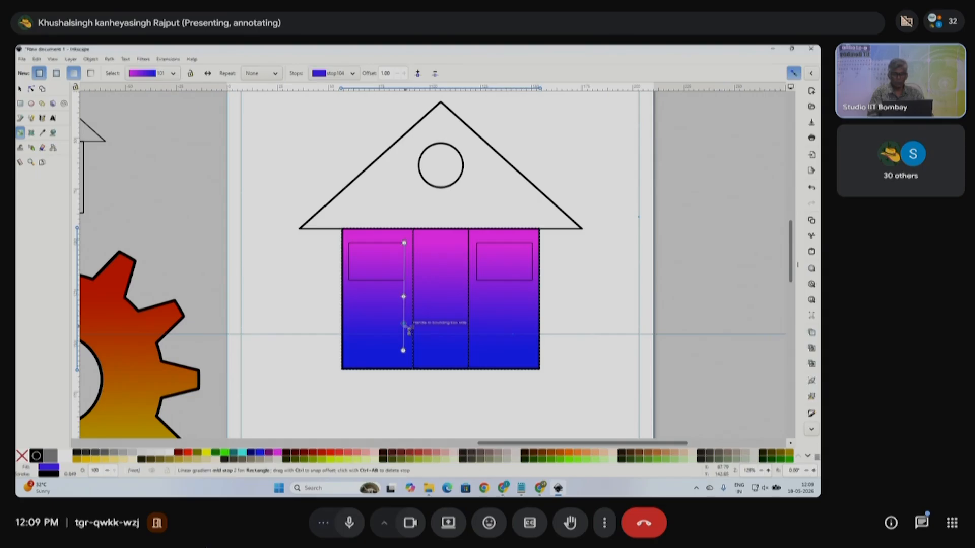
click(404, 242)
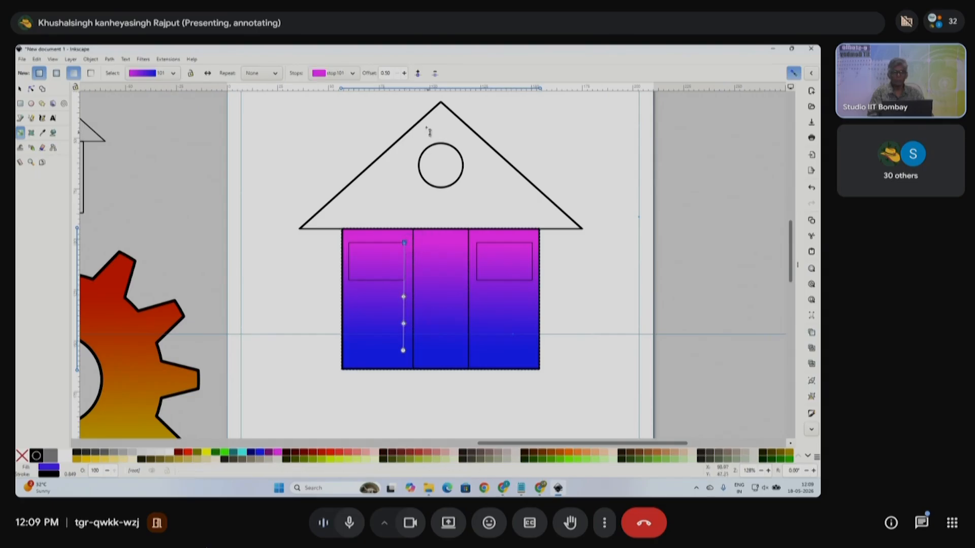
click(417, 73)
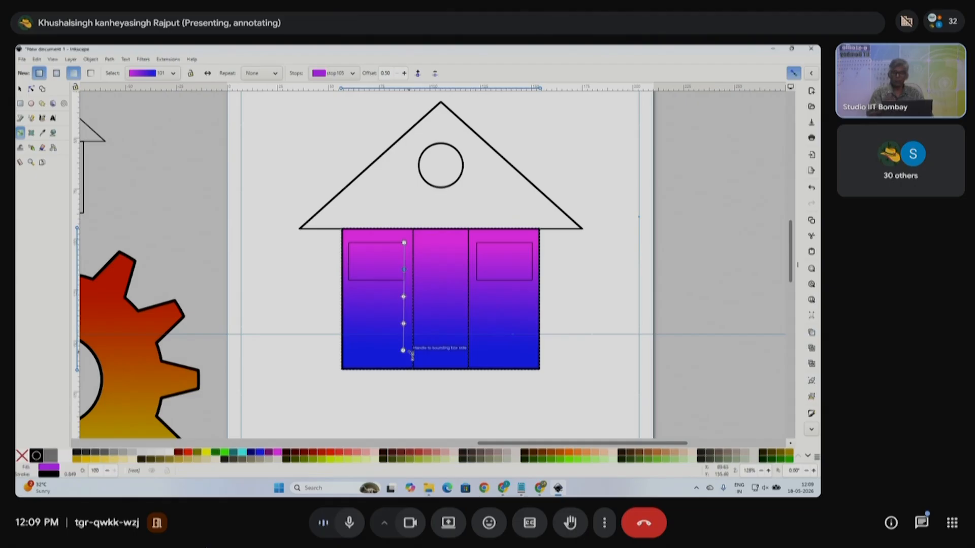
- Colour the mid stops blue, orange and light violet, and the bottom stop green
click(405, 270)
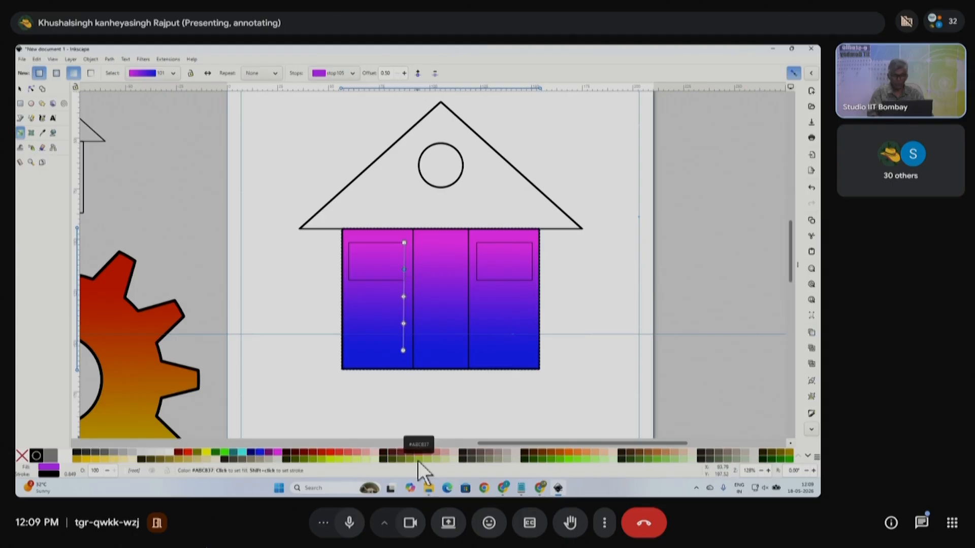
click(260, 452)
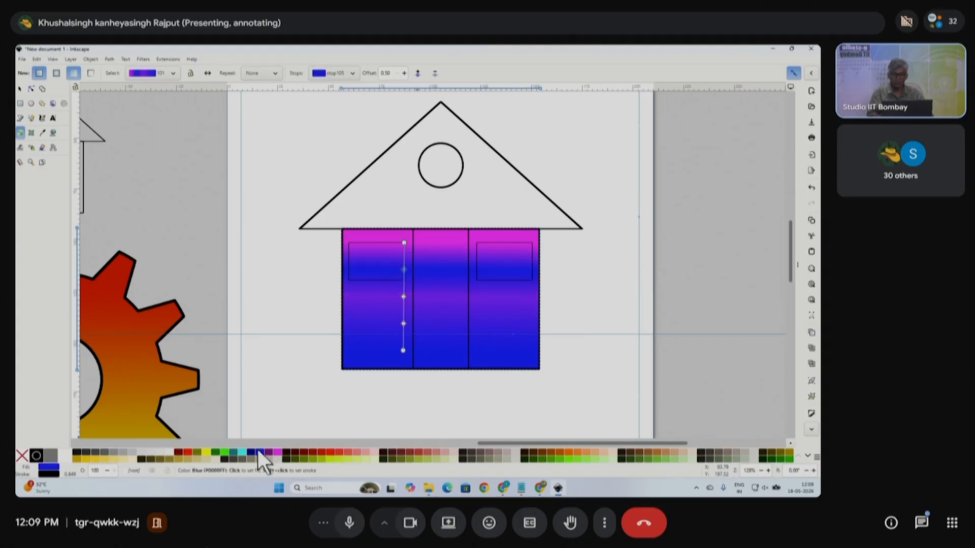
click(403, 296)
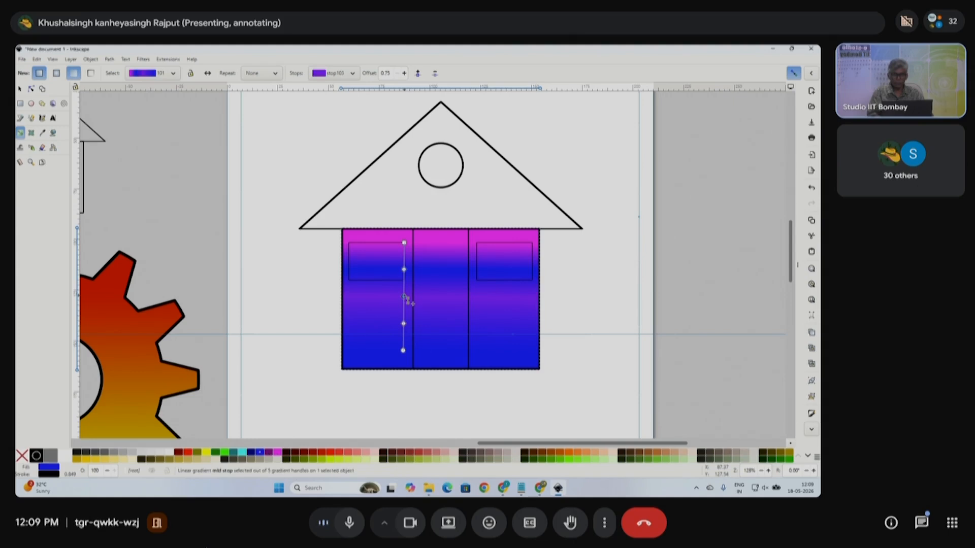
click(576, 453)
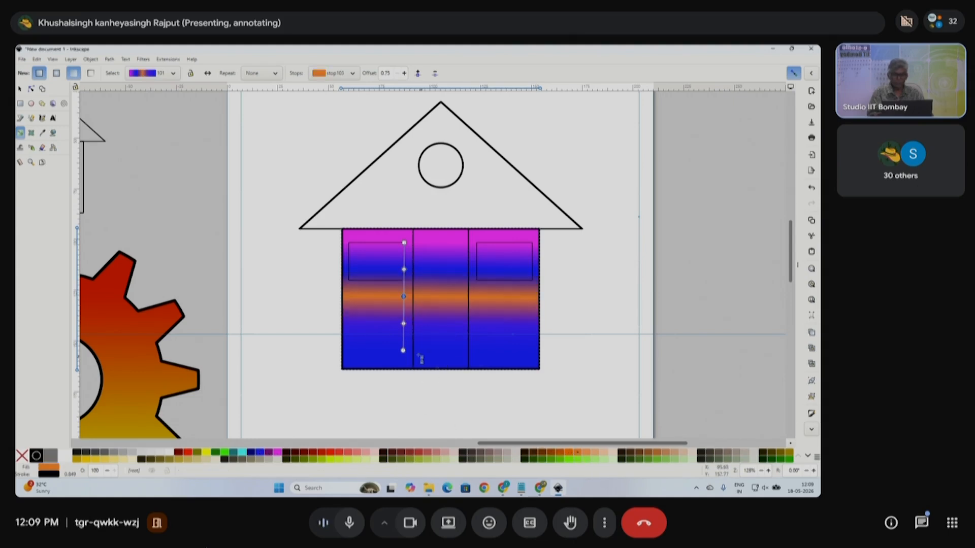
click(404, 323)
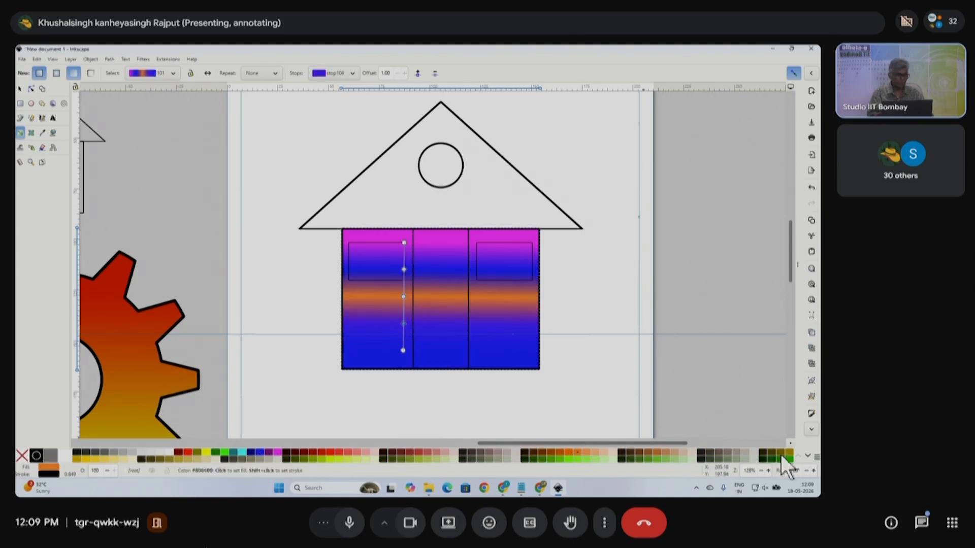
click(807, 457)
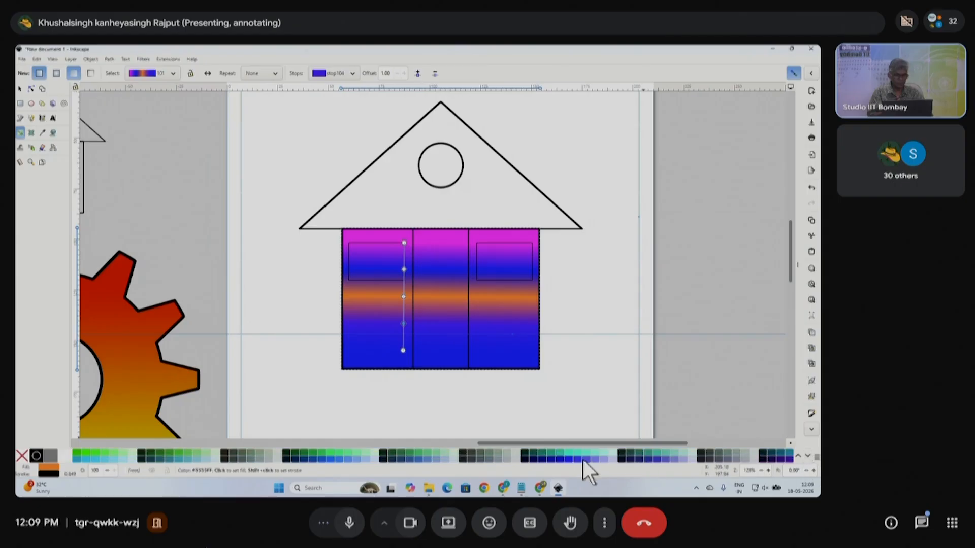
click(586, 459)
click(404, 351)
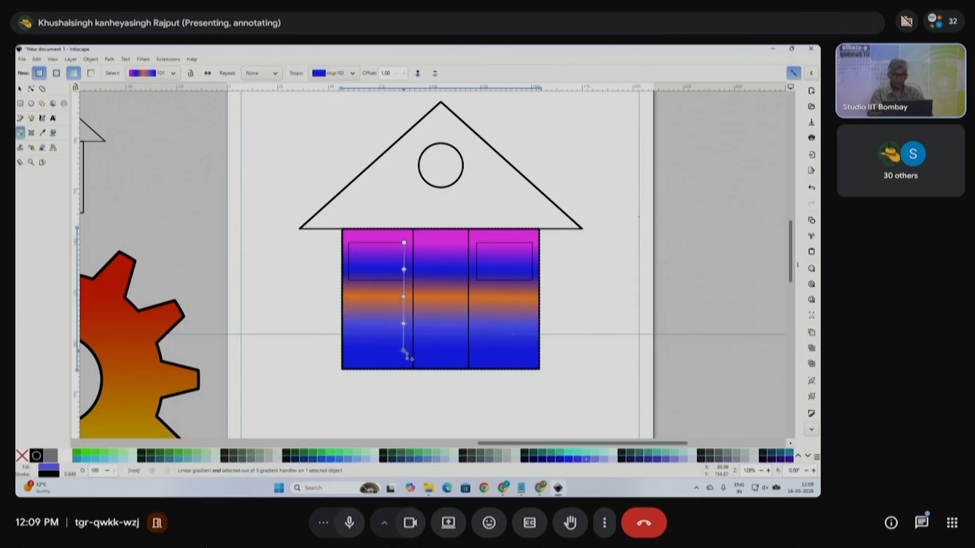
click(170, 452)
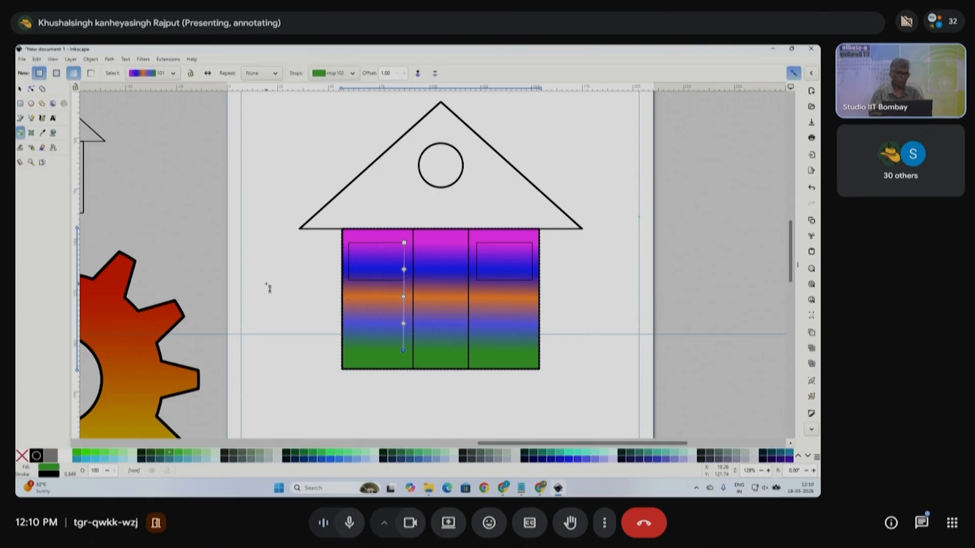
- Fit the page in view and move the striped house off the page to the left
key(5)
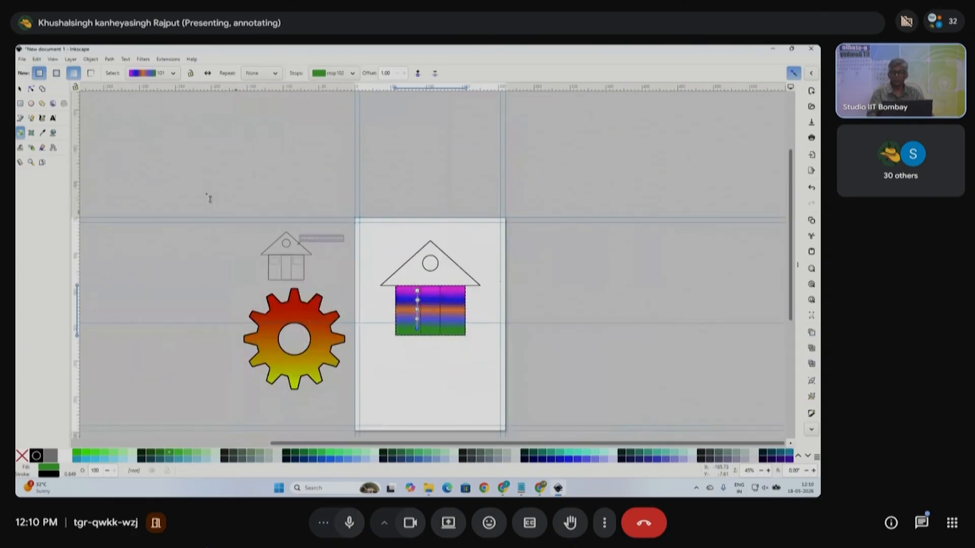
click(20, 89)
drag(339, 231, 483, 374)
drag(452, 313, 214, 301)
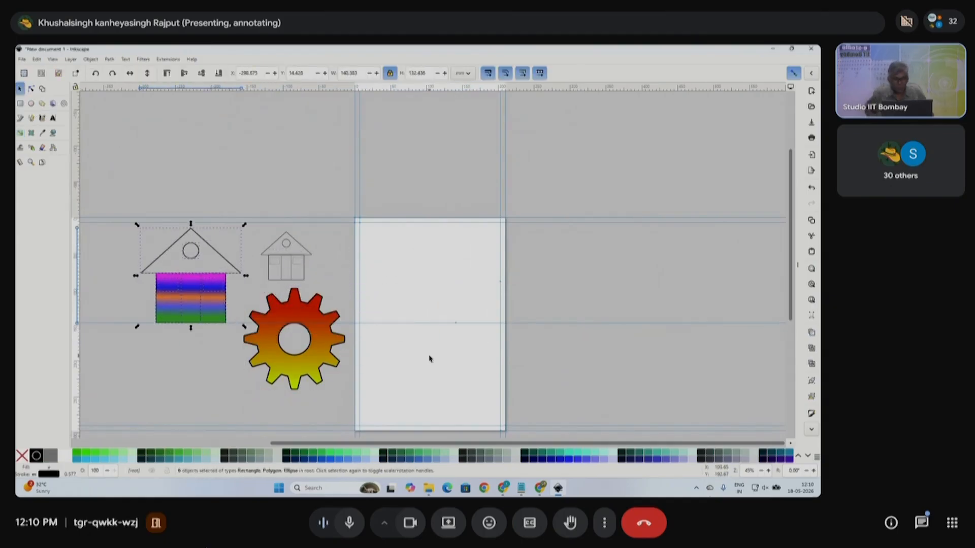
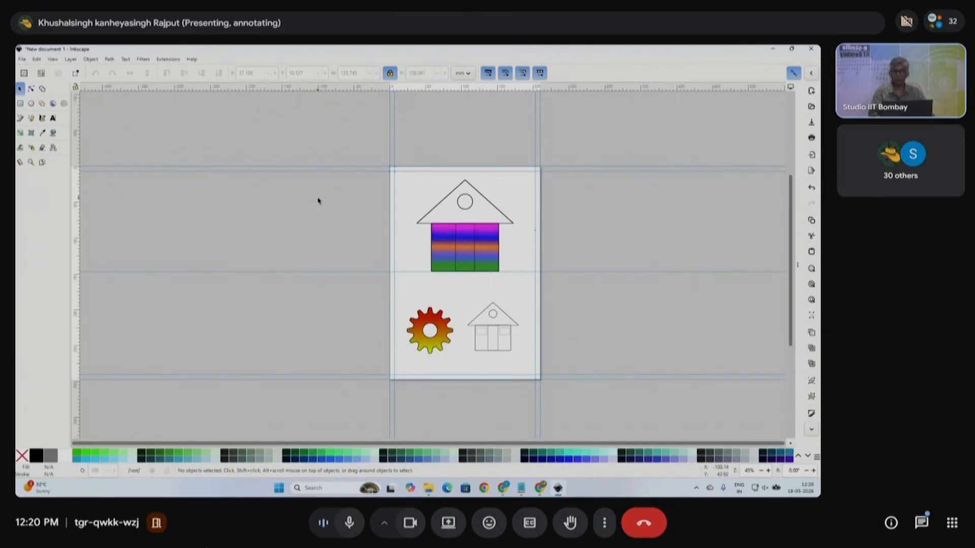
- Open the File menu to save the finished house-and-gear drawing
click(22, 60)
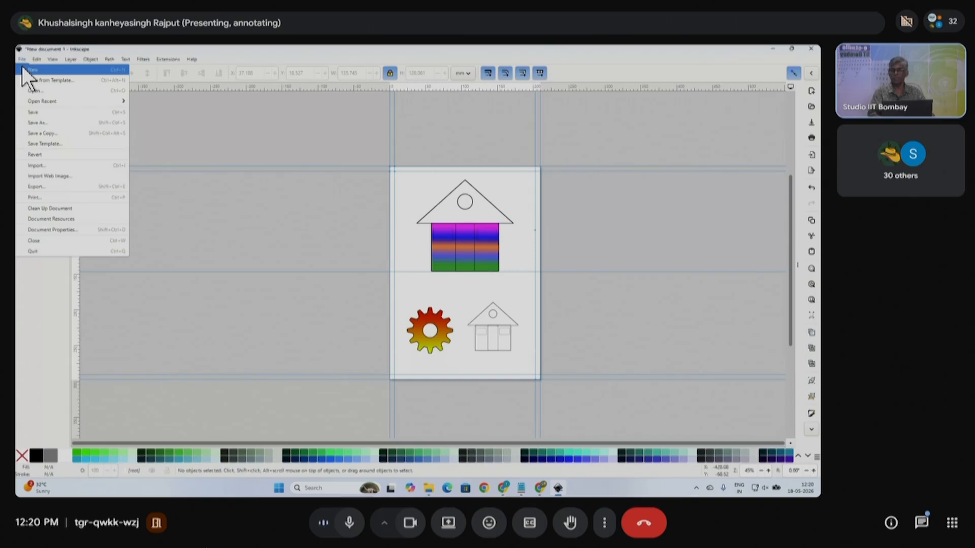
- Save the drawing to the Desktop as draw01.svg
click(41, 114)
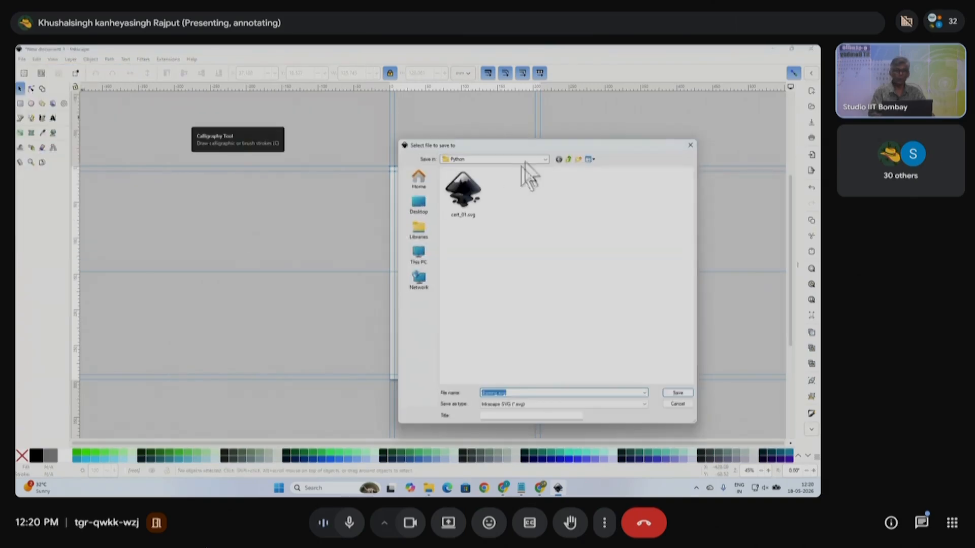
drag(587, 144, 311, 132)
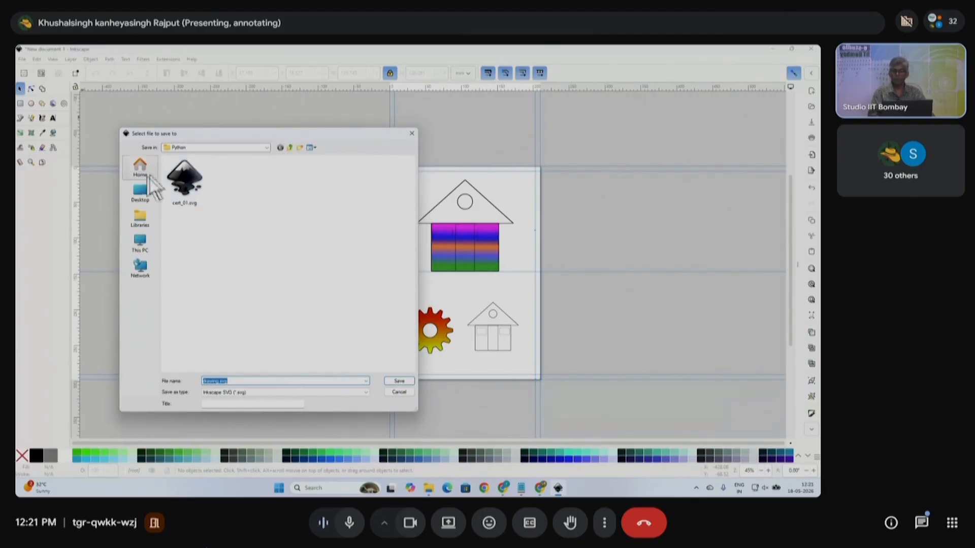
click(148, 194)
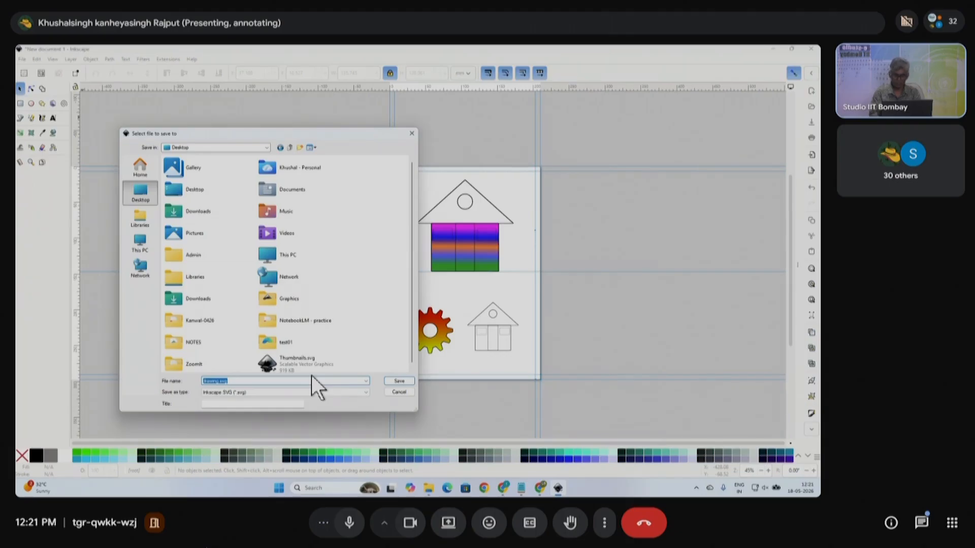
text(draw)
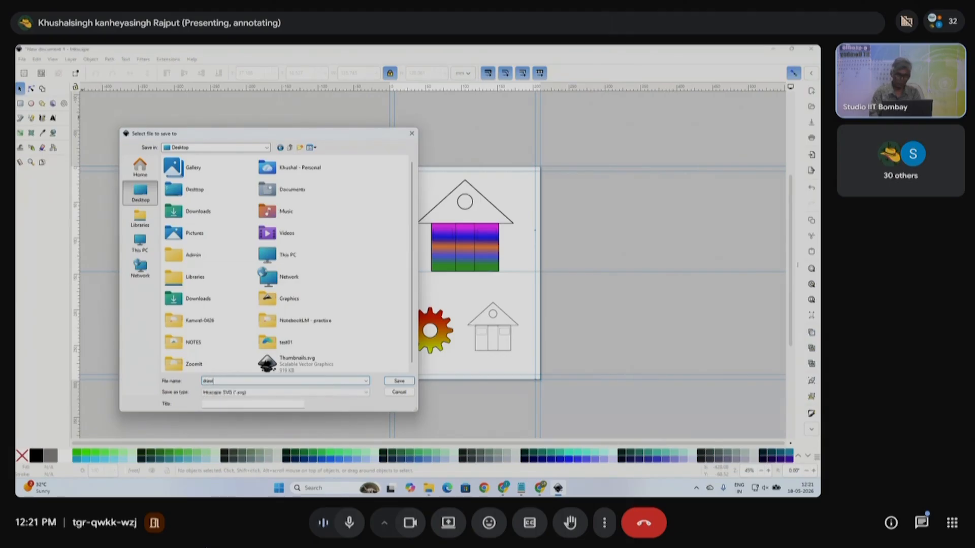
text(01)
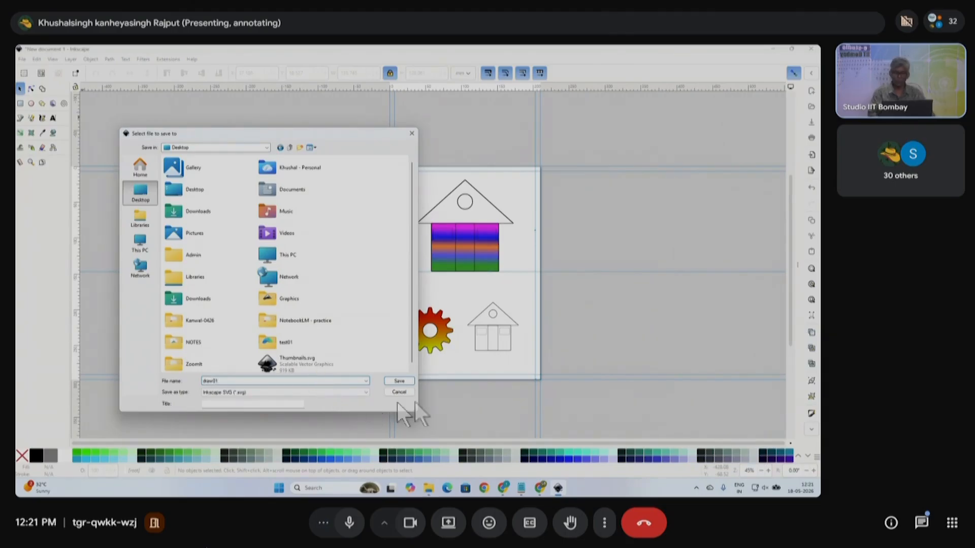
click(401, 382)
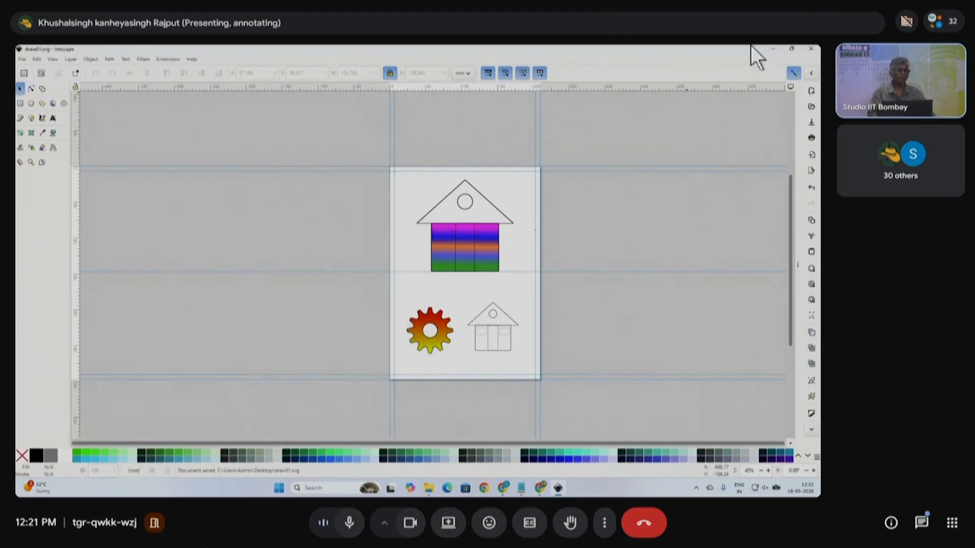
- Minimize the open windows to reveal the Windows desktop
click(770, 47)
click(770, 47)
click(770, 47)
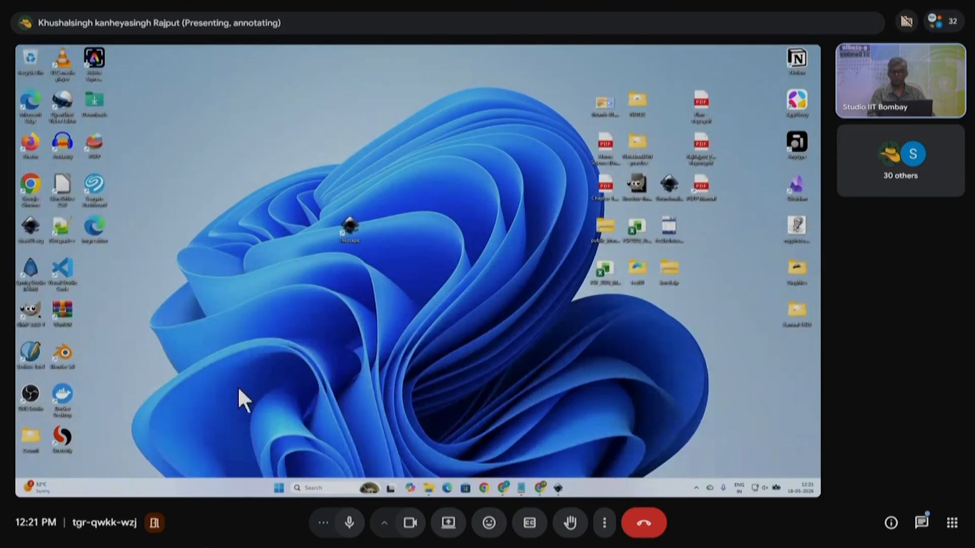
- Move the Inkscape file icon further left and restore the Inkscape window
drag(370, 288, 319, 262)
click(509, 412)
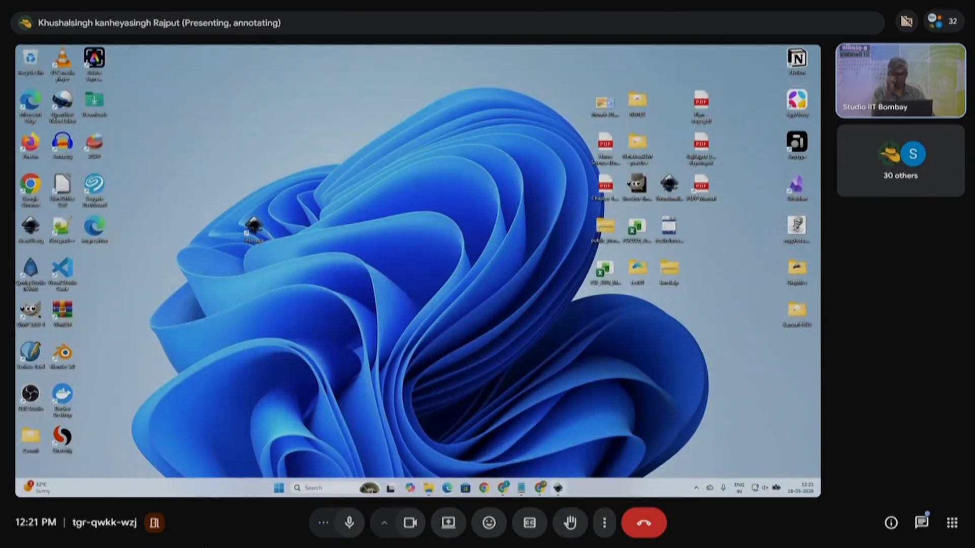
click(559, 488)
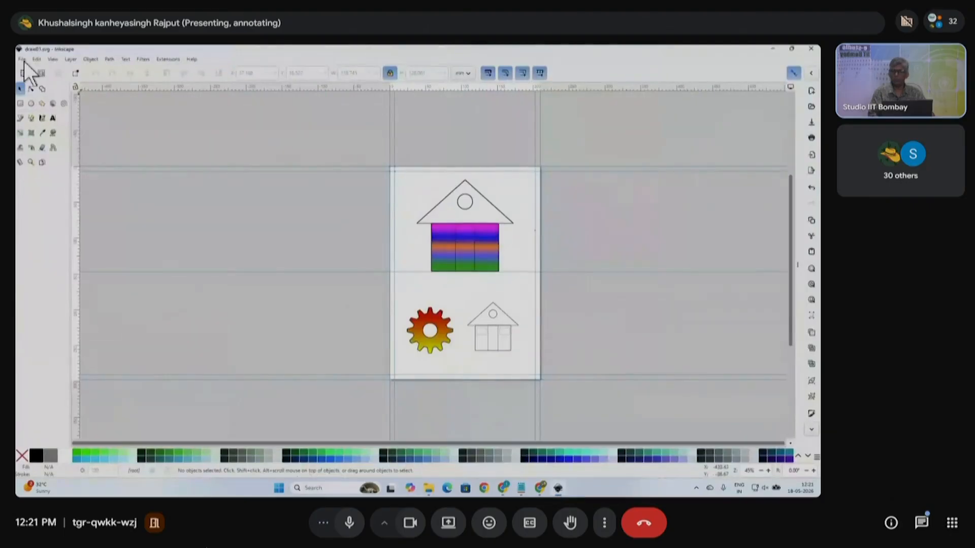
- Check the saved files in the Save As dialog, then cancel without saving
click(22, 59)
click(45, 123)
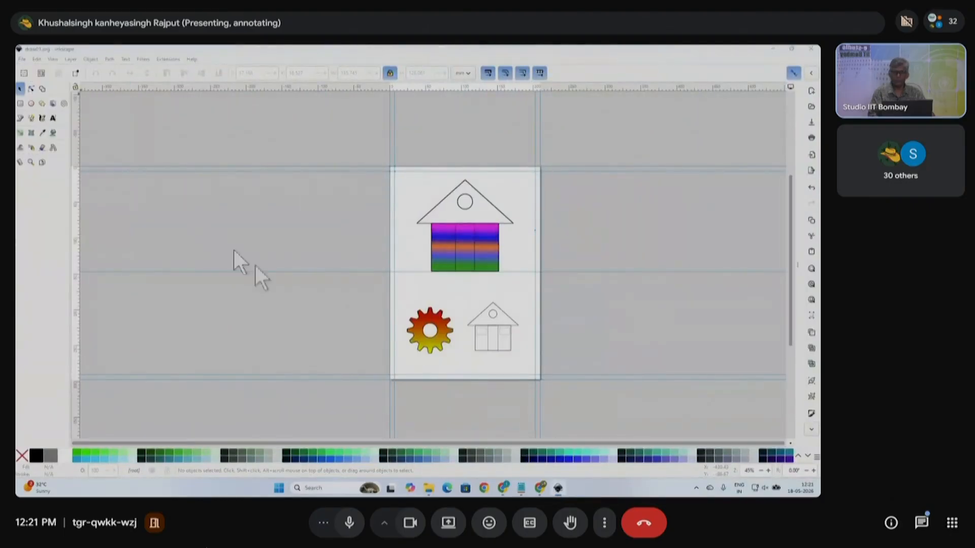
click(313, 298)
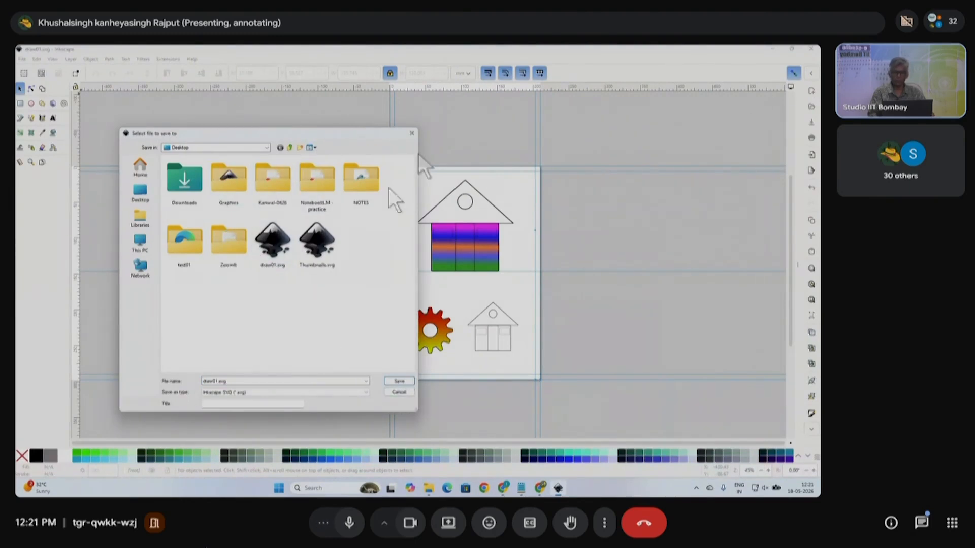
click(403, 391)
- Minimize Inkscape and rearrange the Inkscape file icons toward the desktop's top centre
click(772, 50)
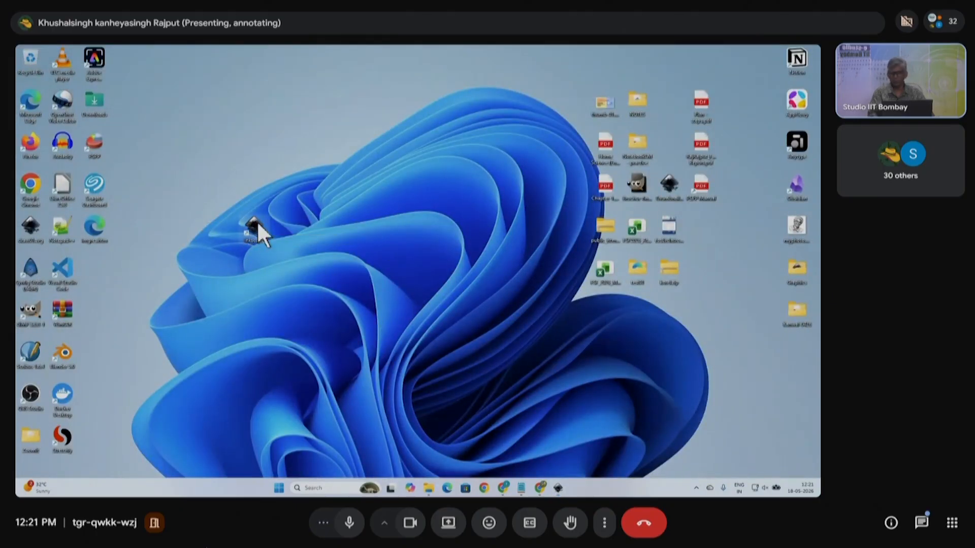
drag(43, 231, 398, 166)
drag(253, 223, 29, 223)
drag(418, 151, 289, 118)
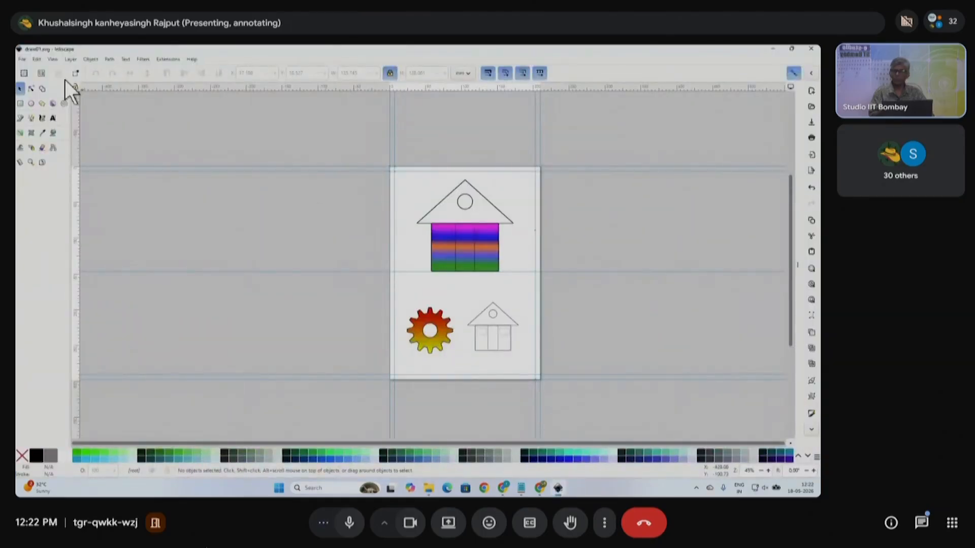
- Save a copy of the drawing in PDF format as draw01.pdf
click(22, 59)
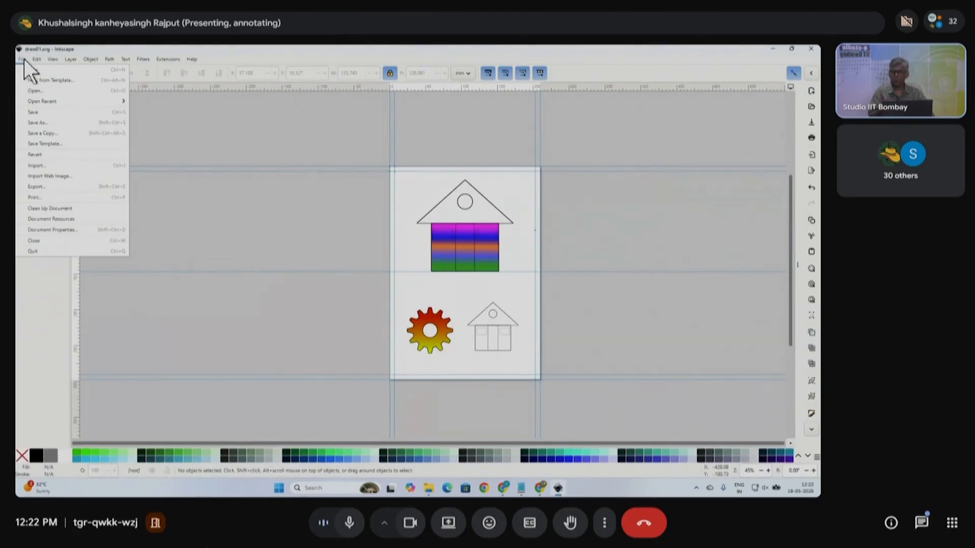
click(53, 133)
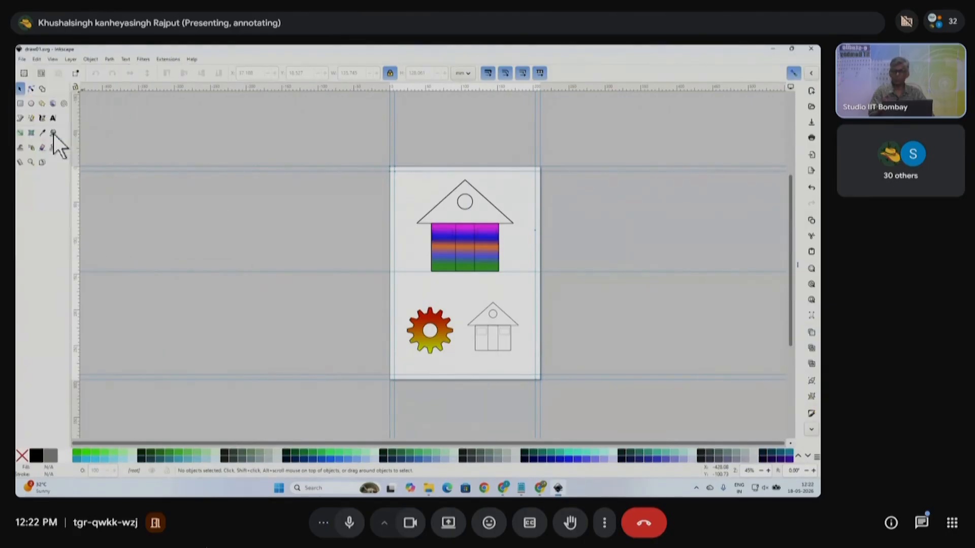
drag(255, 142, 358, 148)
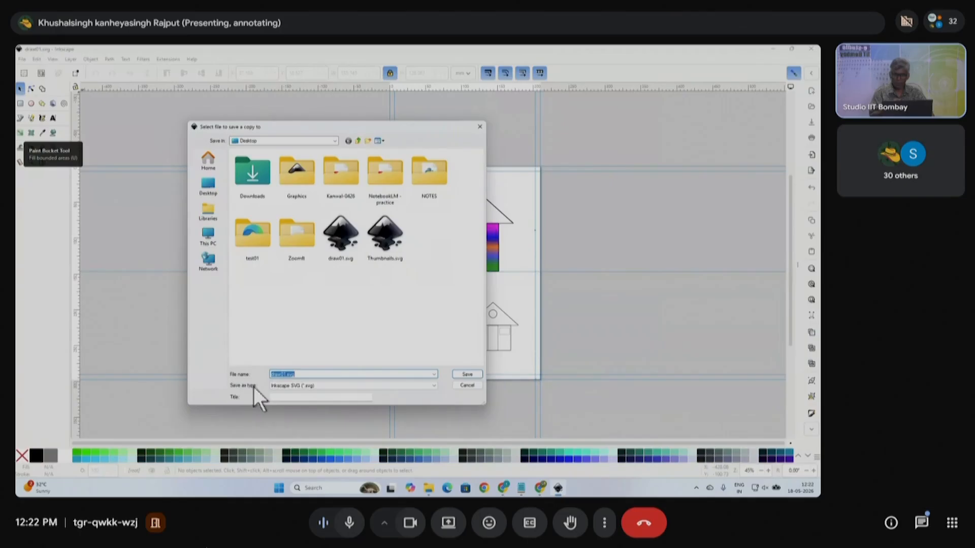
click(435, 387)
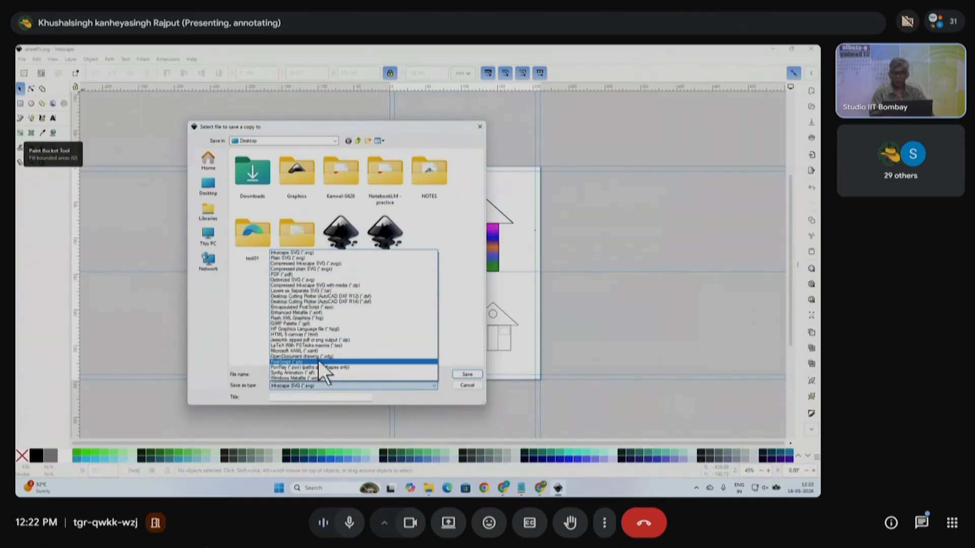
click(286, 275)
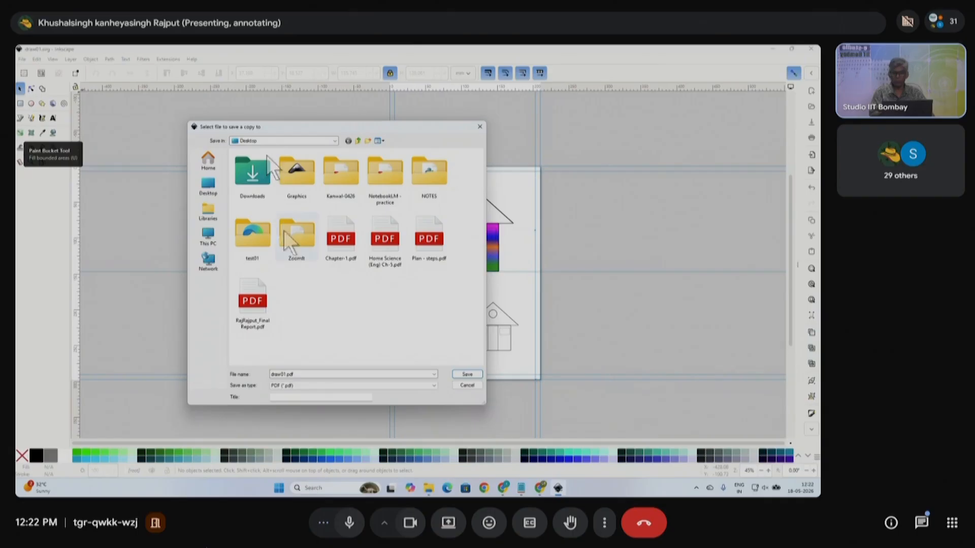
double_click(306, 375)
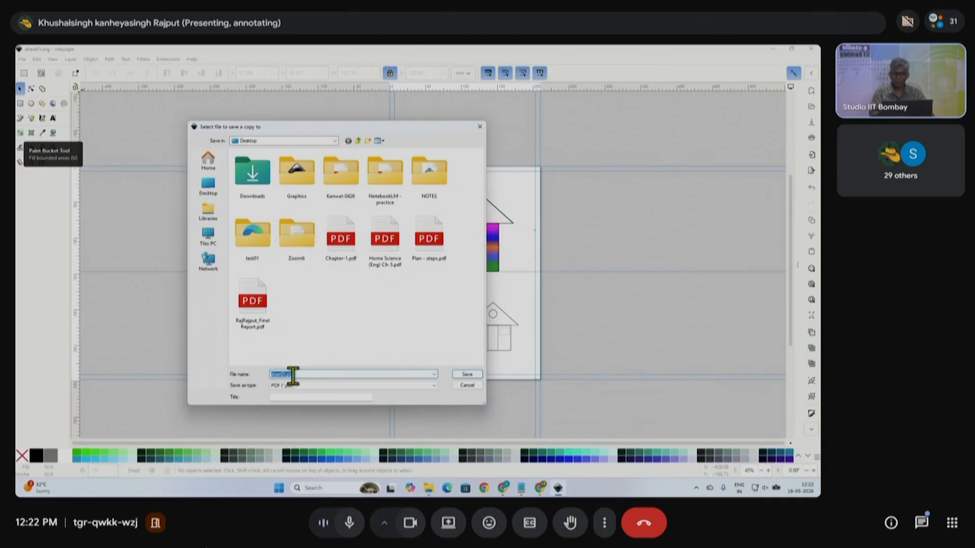
click(310, 375)
click(473, 375)
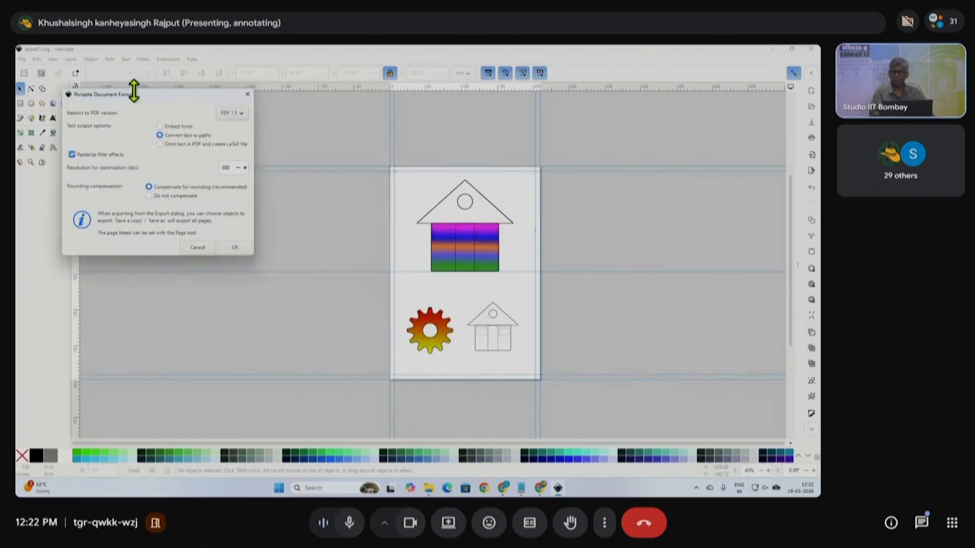
- Accept the PDF options (text to paths, 300 dpi rasterization) and minimize Inkscape
drag(150, 93, 249, 186)
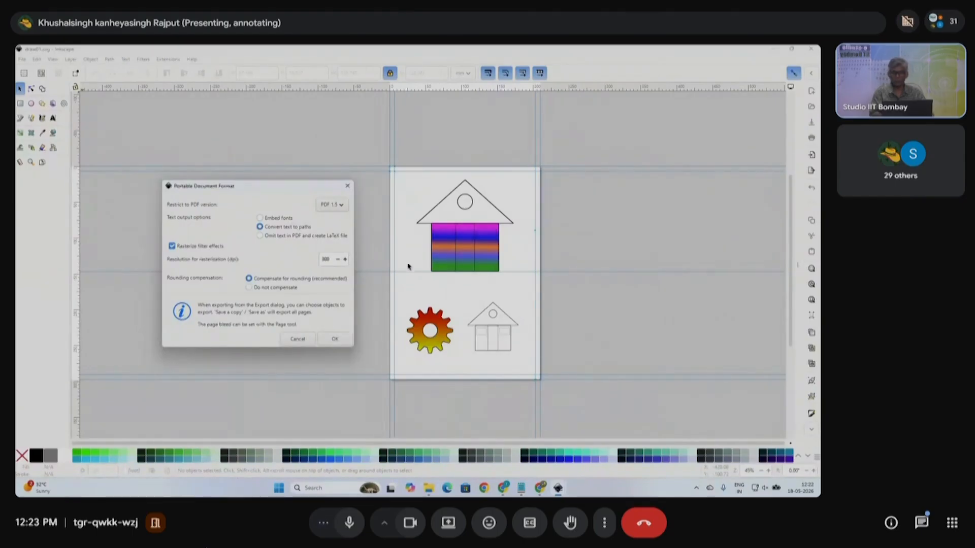
click(335, 339)
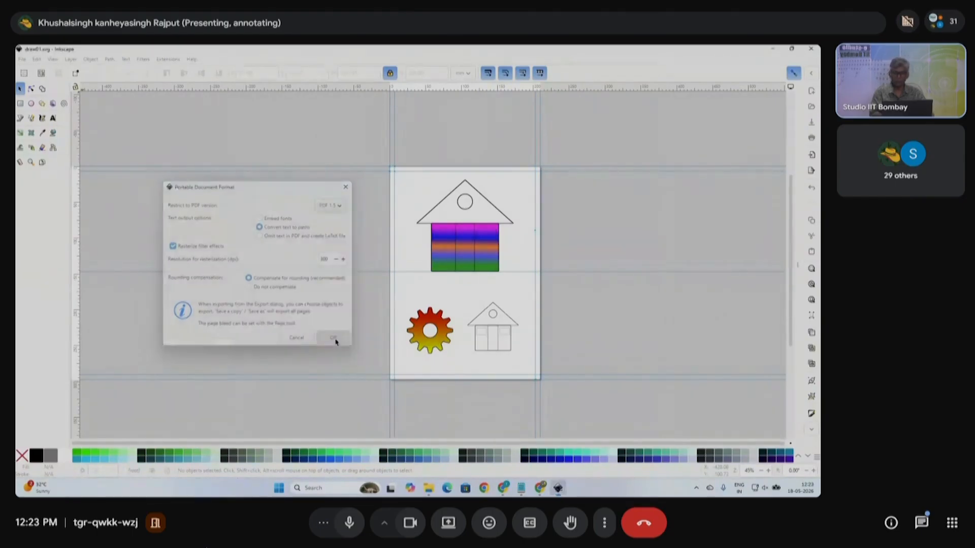
click(774, 48)
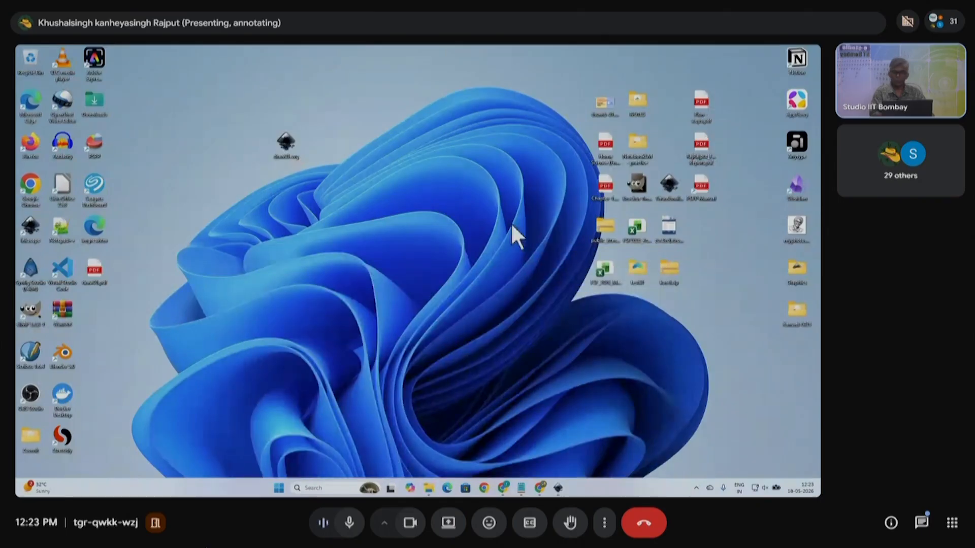
- Place the PDF icon beside the SVG and open draw01.pdf in Microsoft Edge
drag(97, 264, 255, 104)
drag(317, 147, 301, 102)
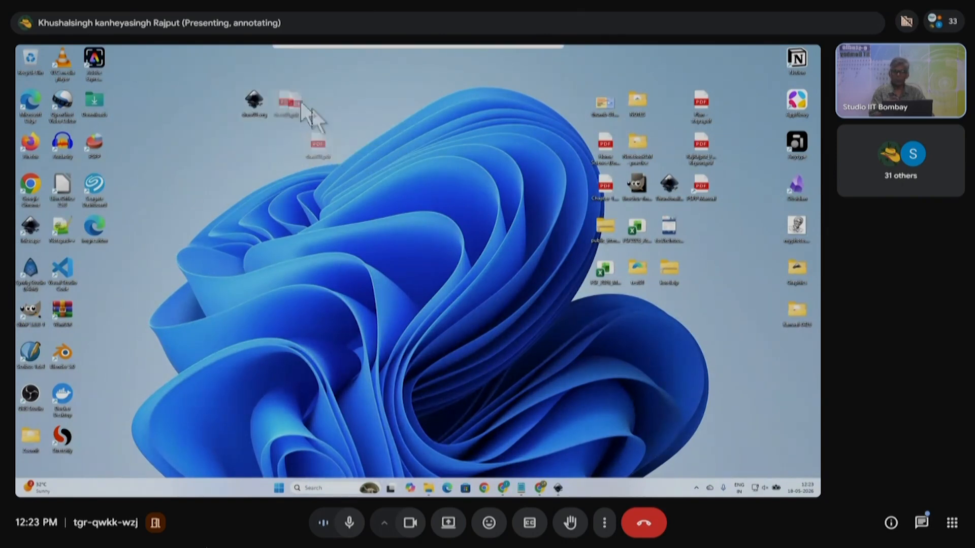
right_click(284, 100)
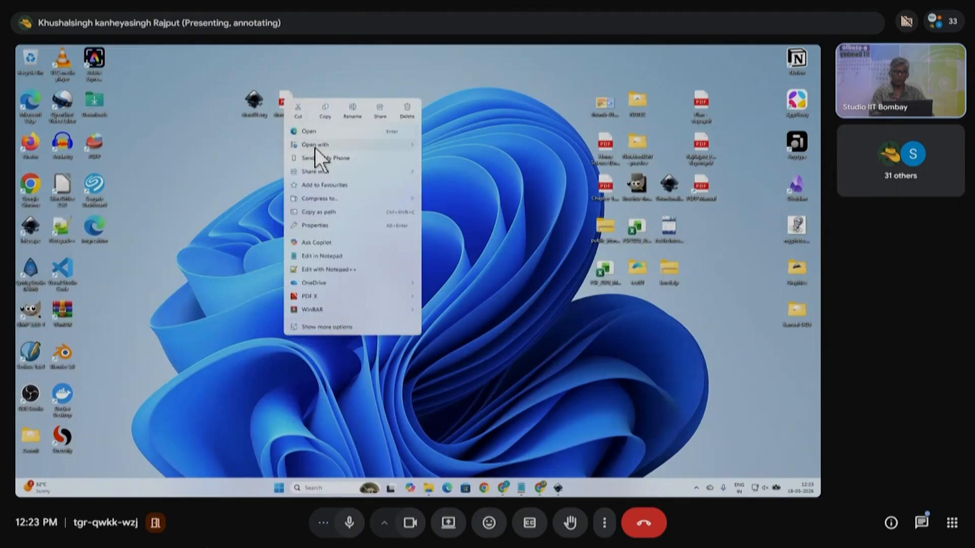
mouse_move(315, 147)
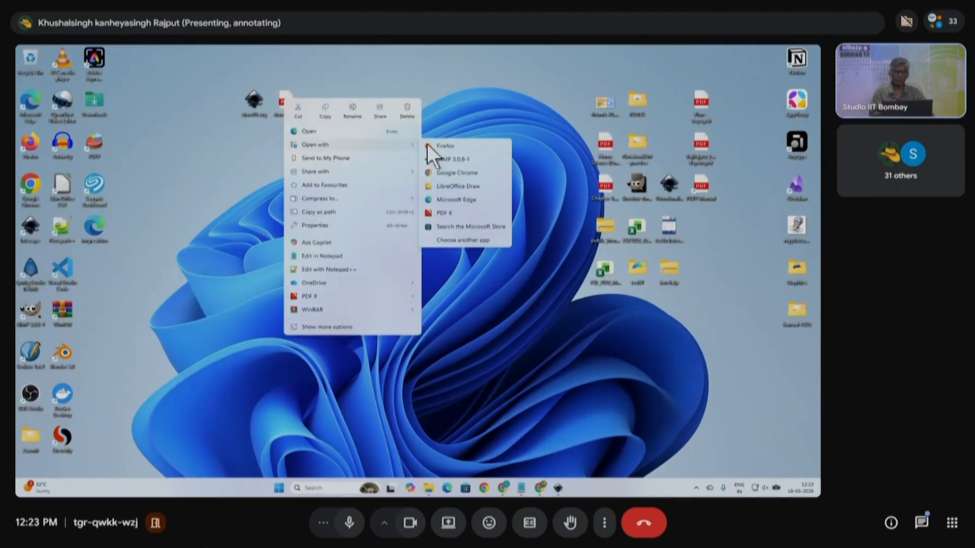
click(444, 200)
- Review the PDF page and its full file path, then close Edge
scroll(456, 320, down, 2)
scroll(476, 283, up, 2)
scroll(488, 346, down, 2)
scroll(490, 277, up, 2)
drag(158, 70, 185, 70)
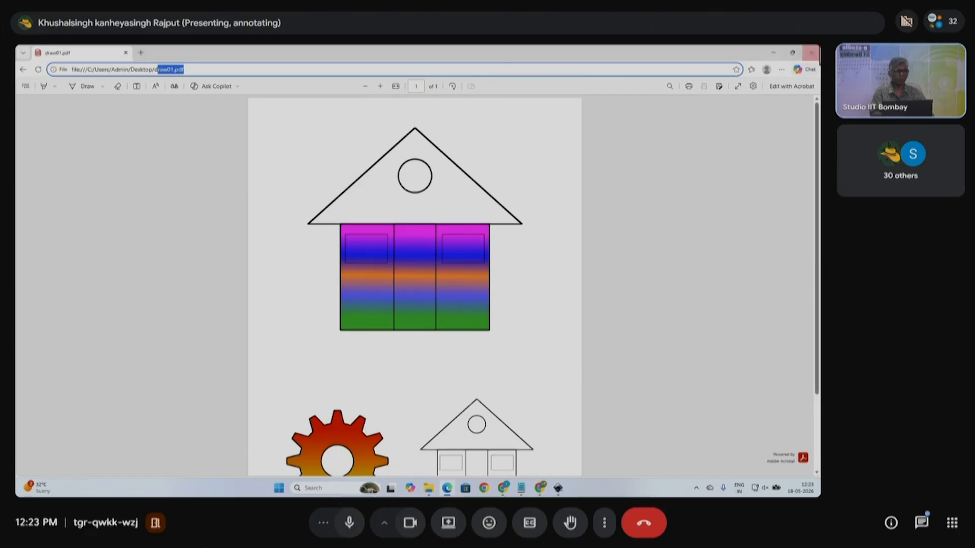
click(812, 52)
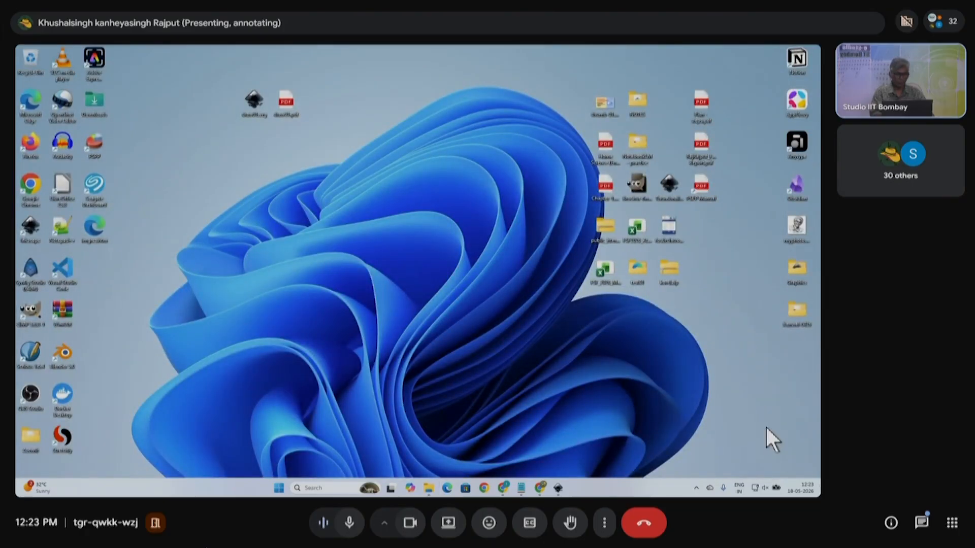
- Restore Inkscape, open the Export panel on the Page tab, and select the DPI value
click(558, 488)
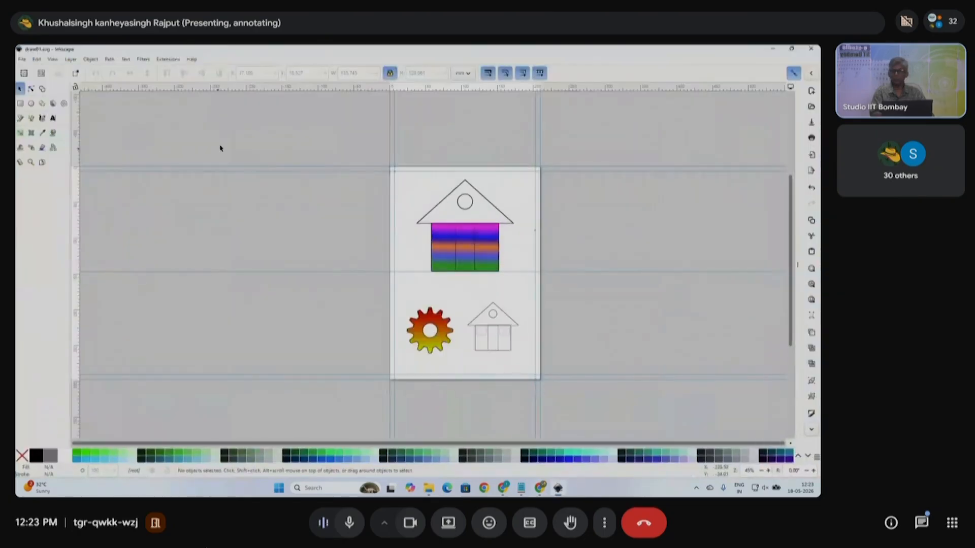
click(21, 59)
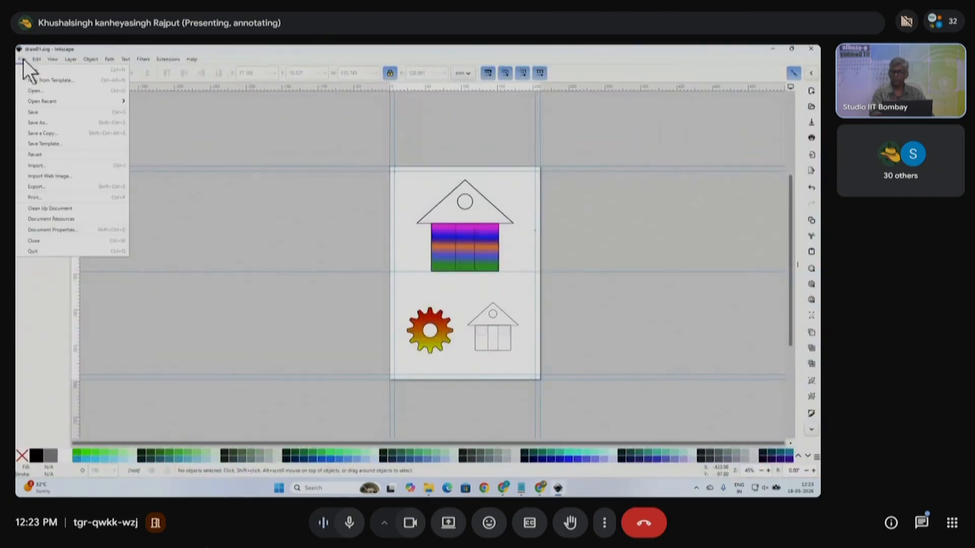
click(47, 187)
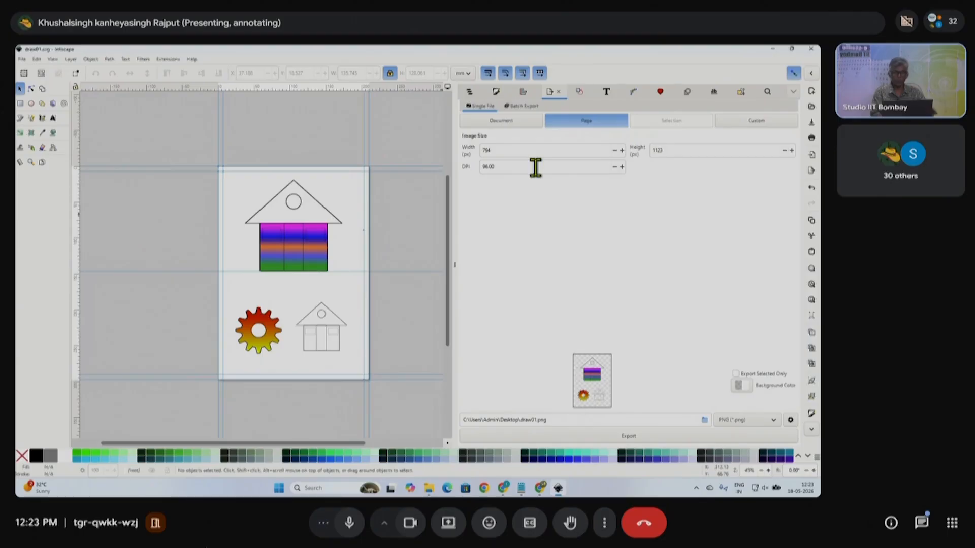
drag(531, 166, 469, 170)
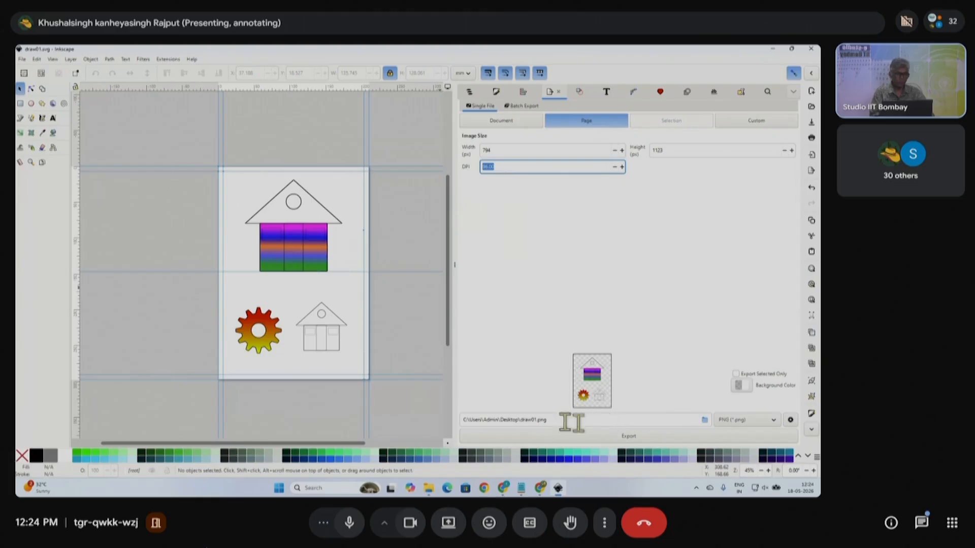
- Set the export filename to draw on the Desktop
click(706, 420)
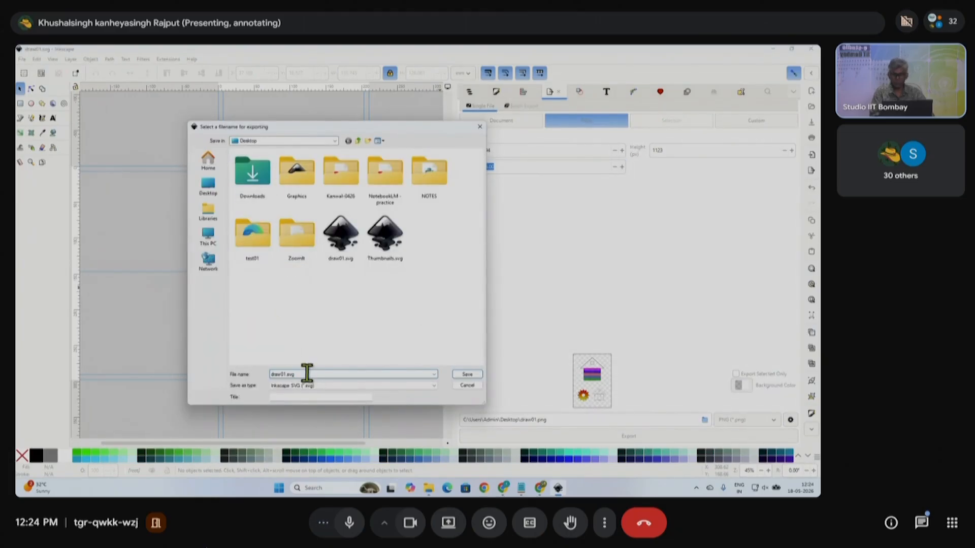
text(d)
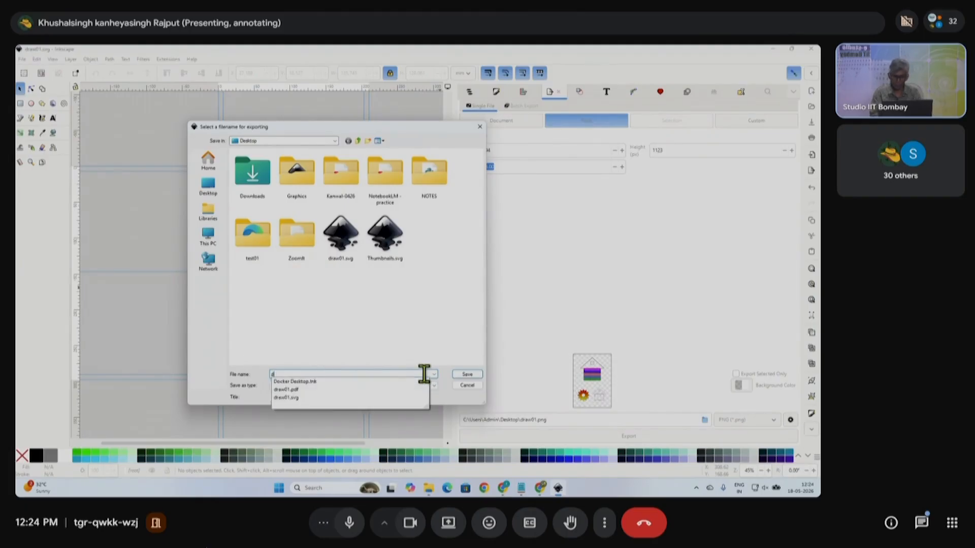
text(raw p)
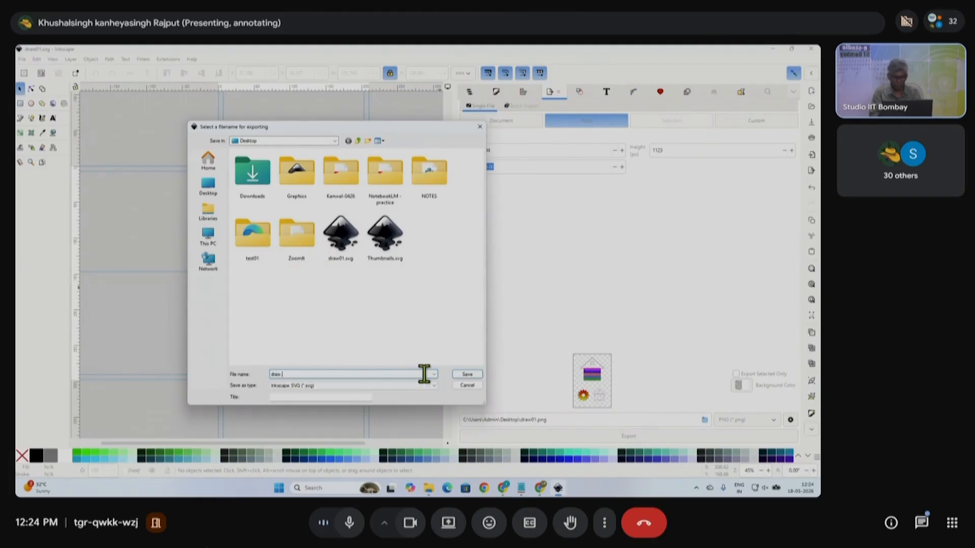
text(ng)
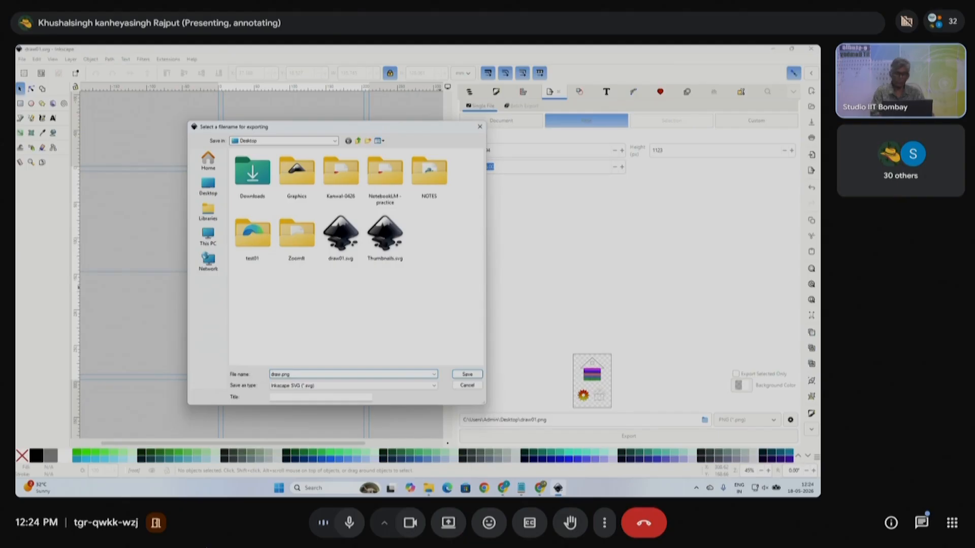
click(468, 375)
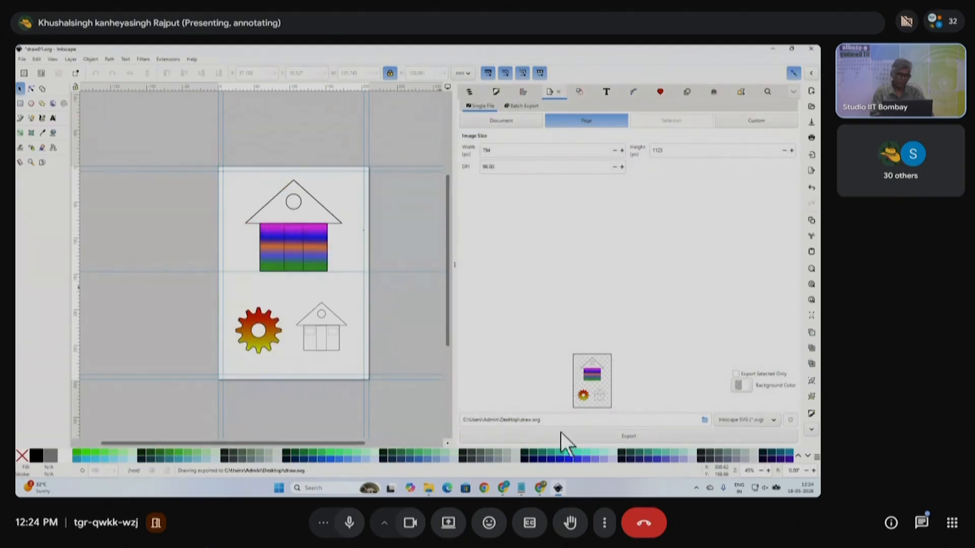
- Export the page as PNG, replacing the existing draw.png, then minimize Inkscape
click(766, 421)
click(745, 434)
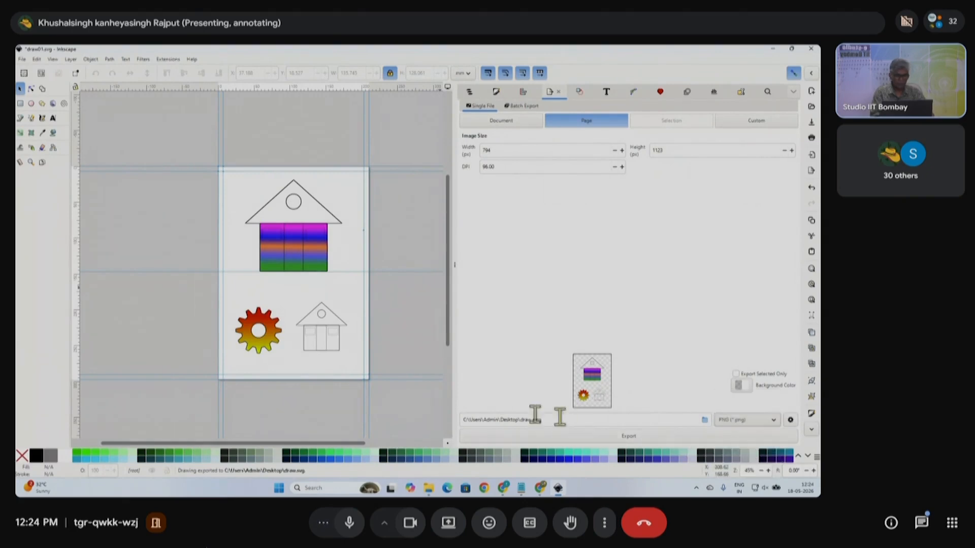
click(628, 435)
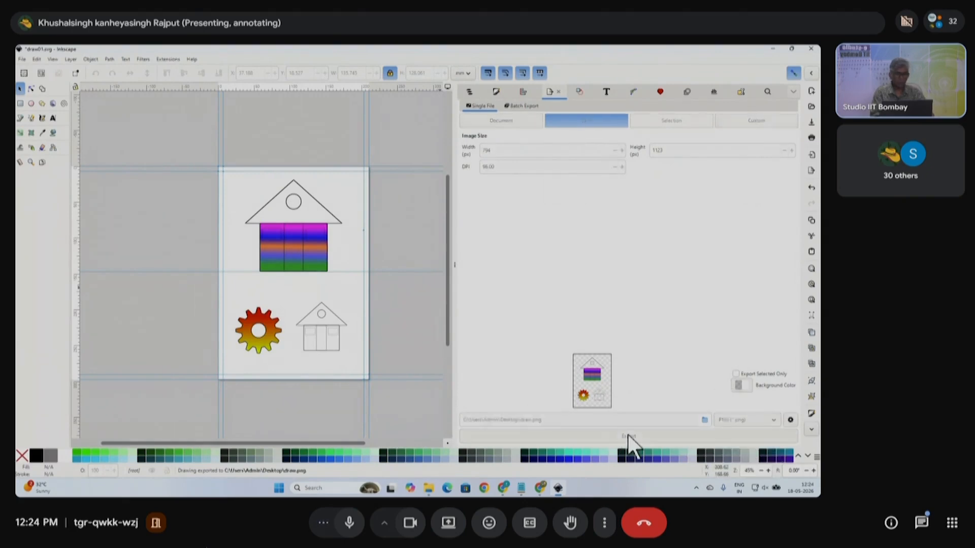
click(632, 437)
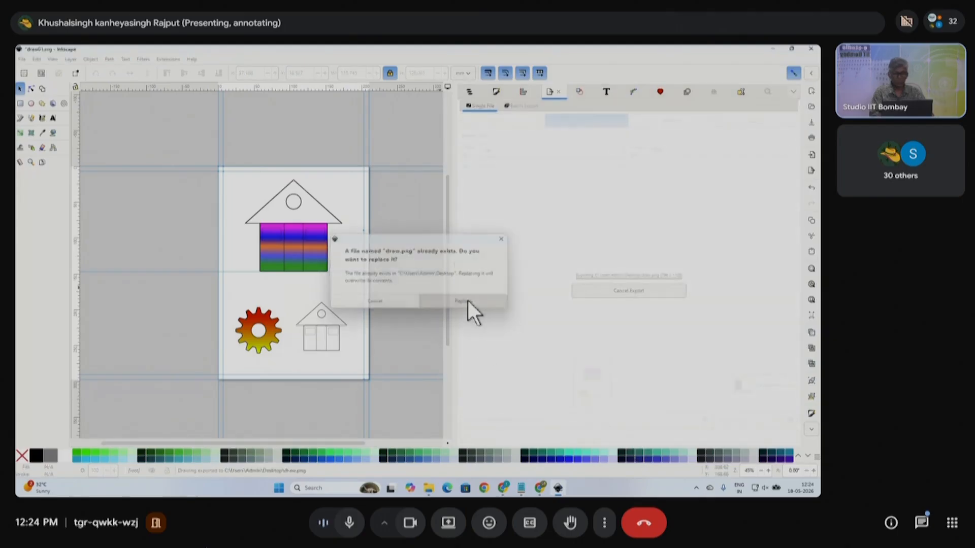
click(466, 302)
click(791, 48)
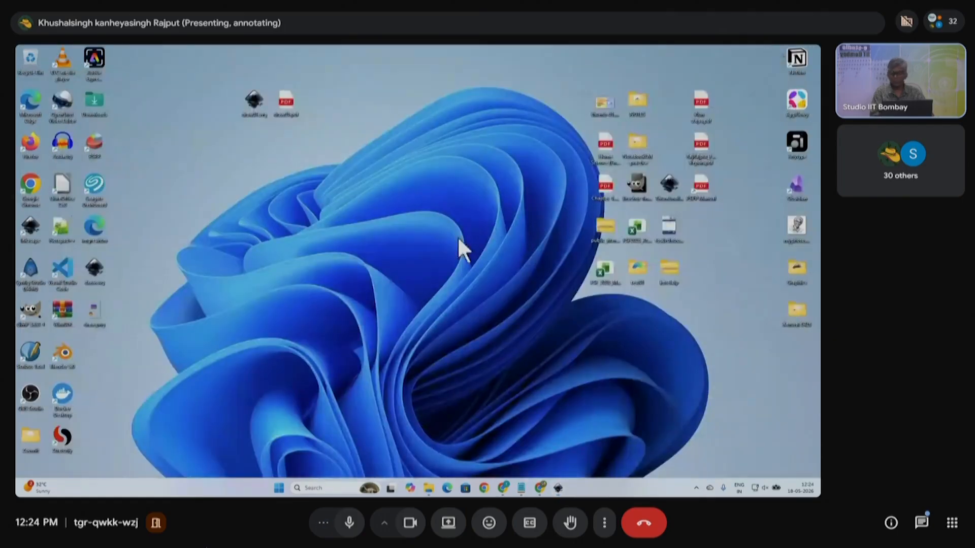
- Move draw.png beside the PDF icon and open it in Photos, zooming out to inspect it
mouse_move(254, 223)
mouse_down()
mouse_move(337, 86)
mouse_move(324, 92)
mouse_up()
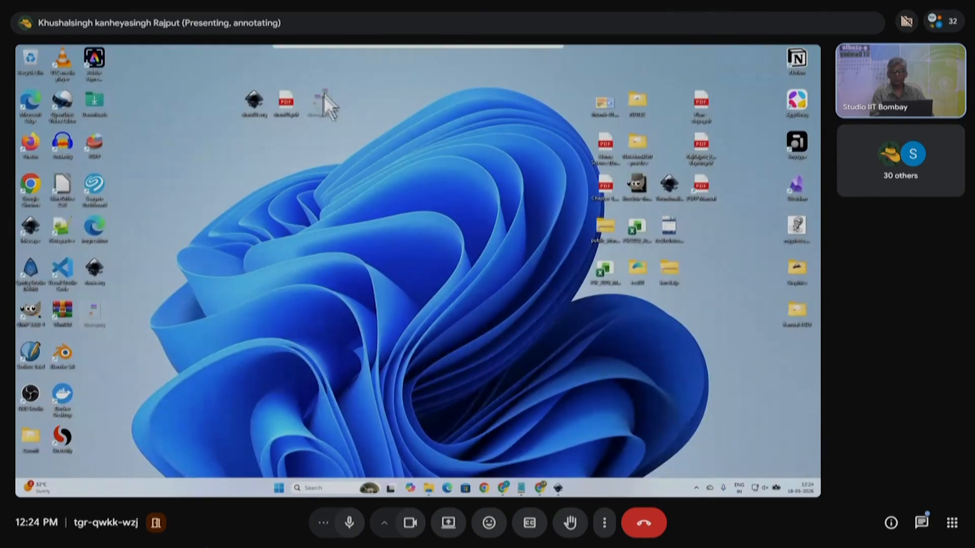
right_click(317, 106)
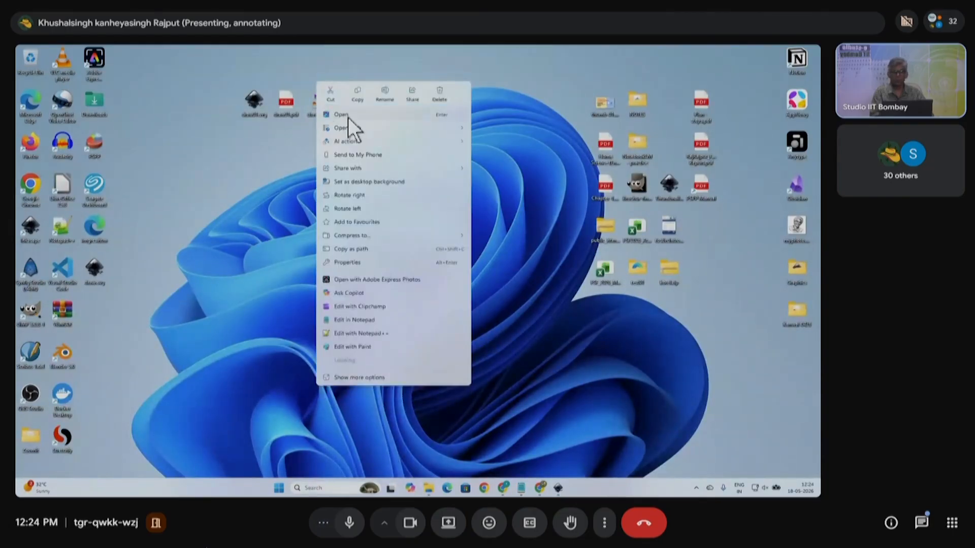
click(394, 303)
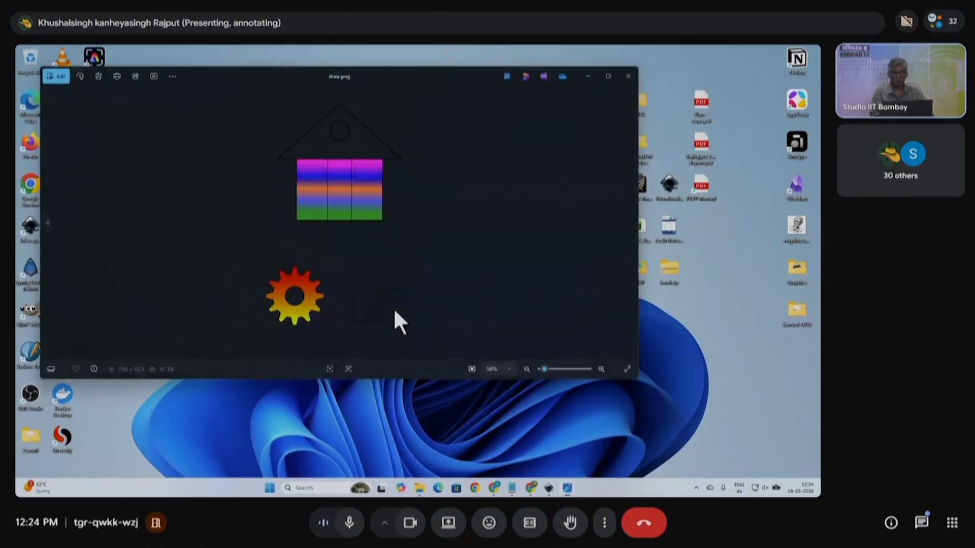
drag(584, 367, 546, 367)
- Close Photos, restore Inkscape and set the export background colour to white
click(627, 75)
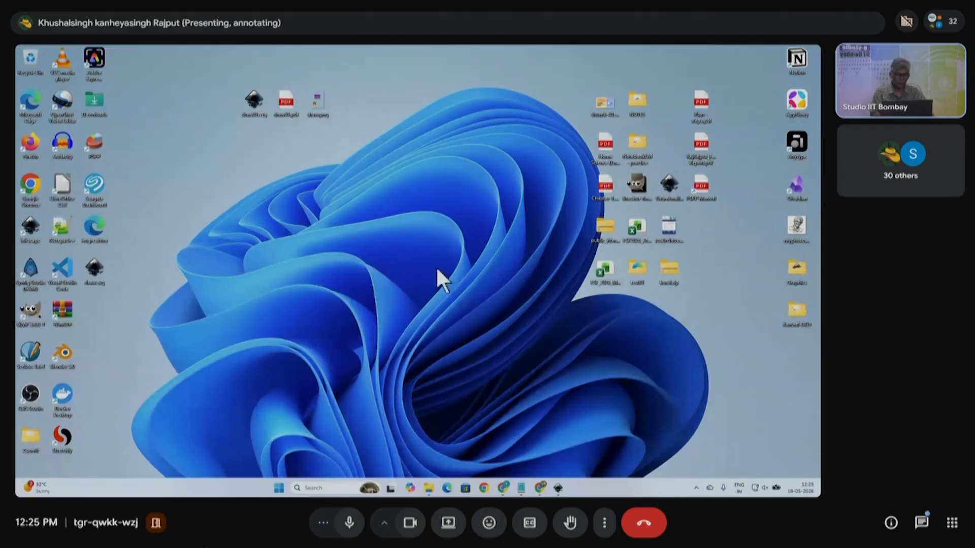
click(559, 488)
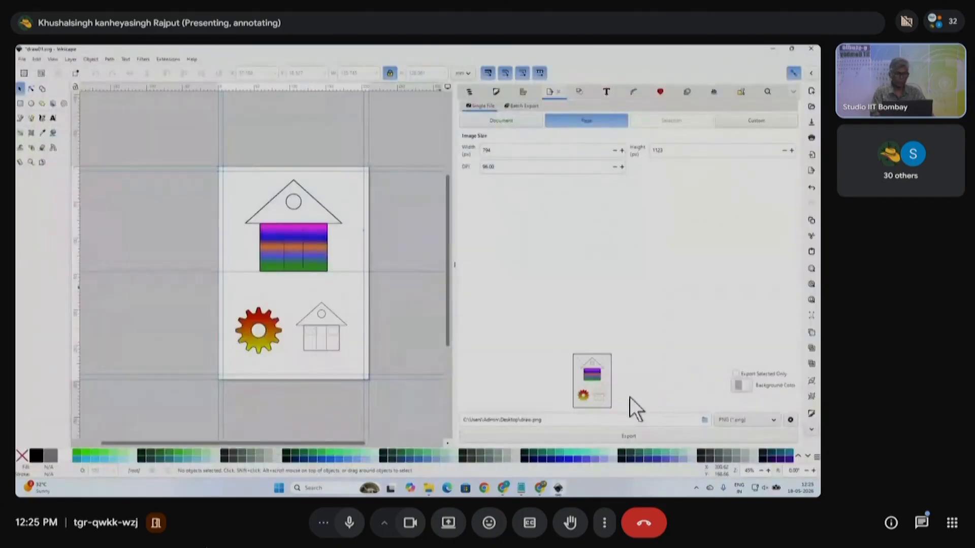
click(743, 386)
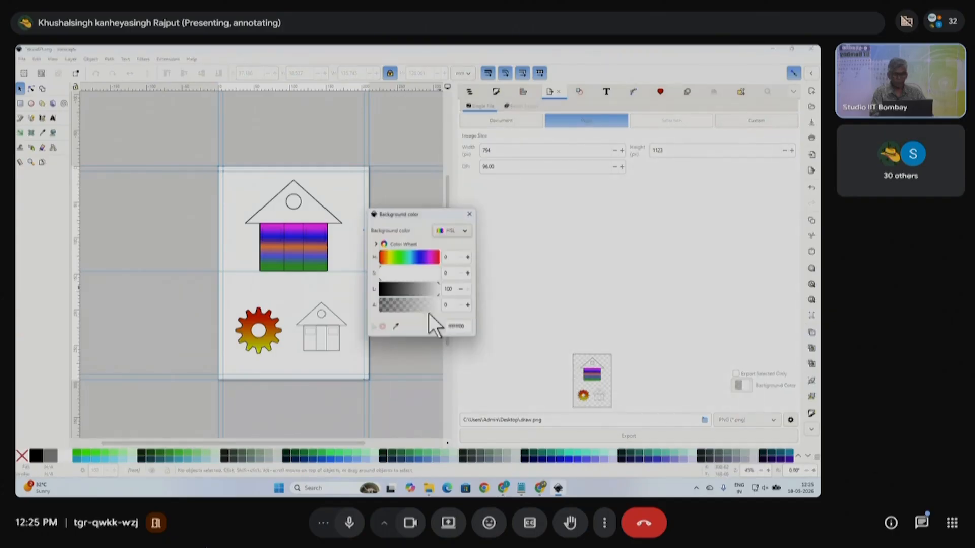
click(469, 214)
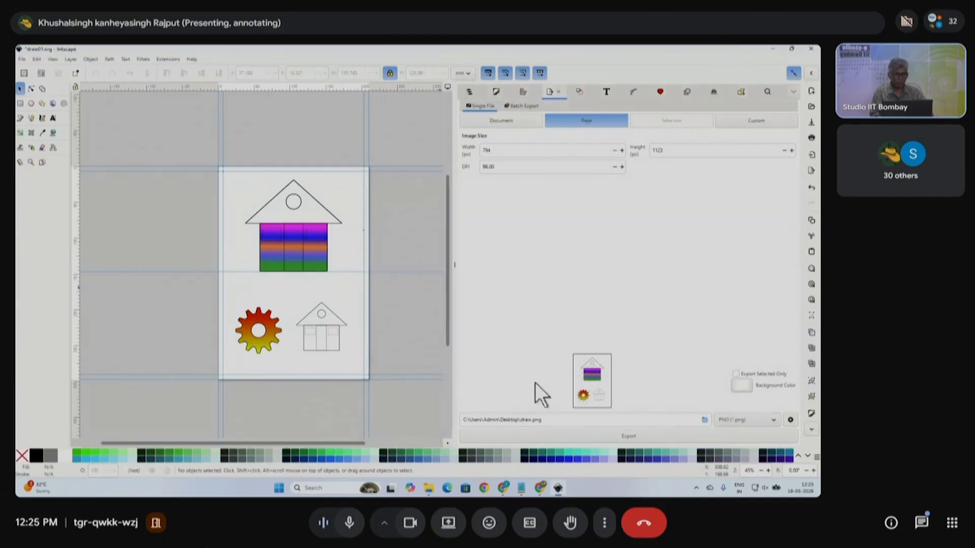
- Re-export draw.png over the old file, minimize Inkscape and reposition a desktop icon
click(635, 437)
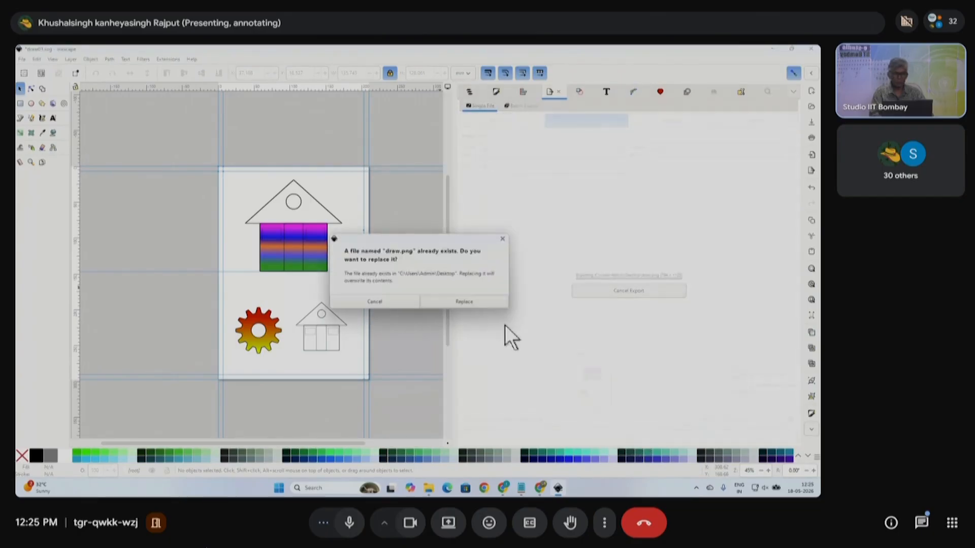
click(462, 305)
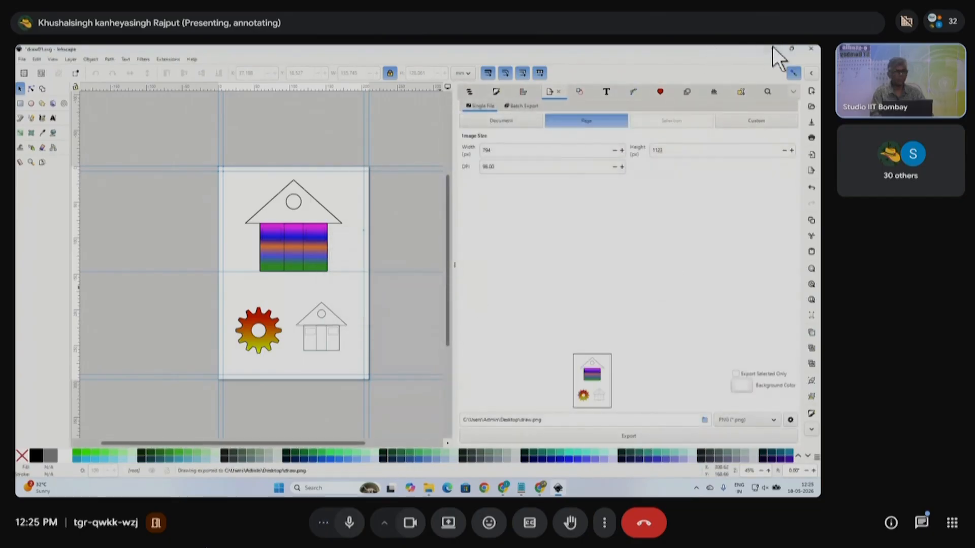
click(772, 49)
drag(94, 310, 341, 102)
- View the re-exported draw.png in Photos to confirm its white background, then return to Inkscape
right_click(347, 102)
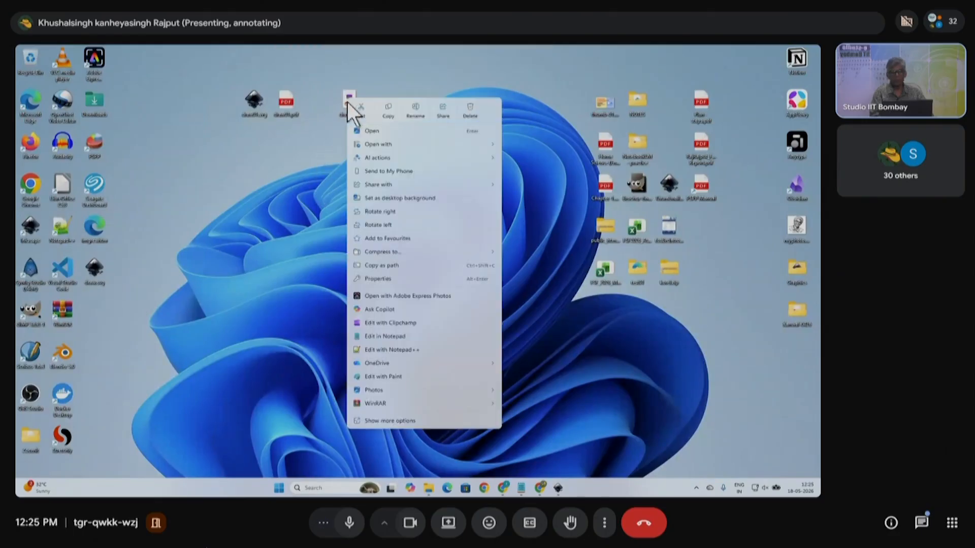
click(389, 155)
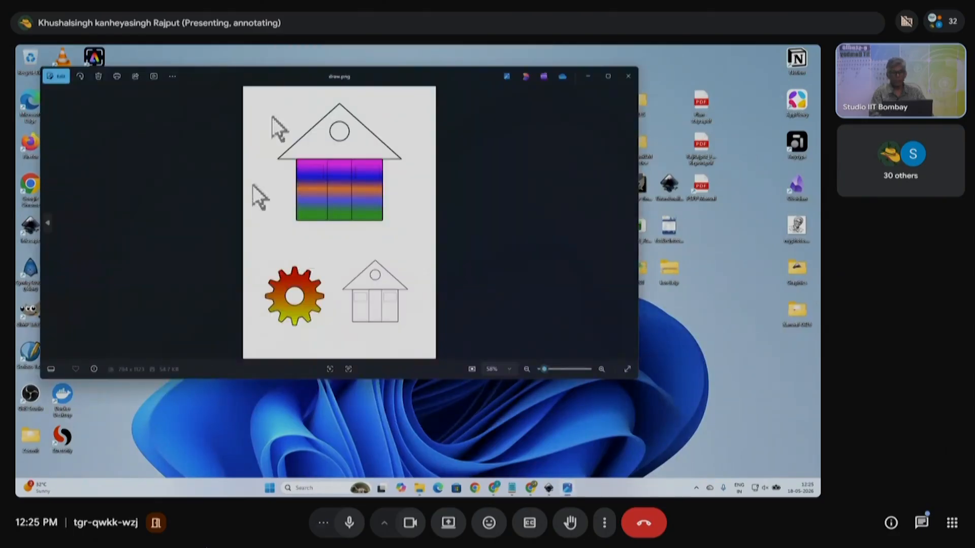
click(628, 76)
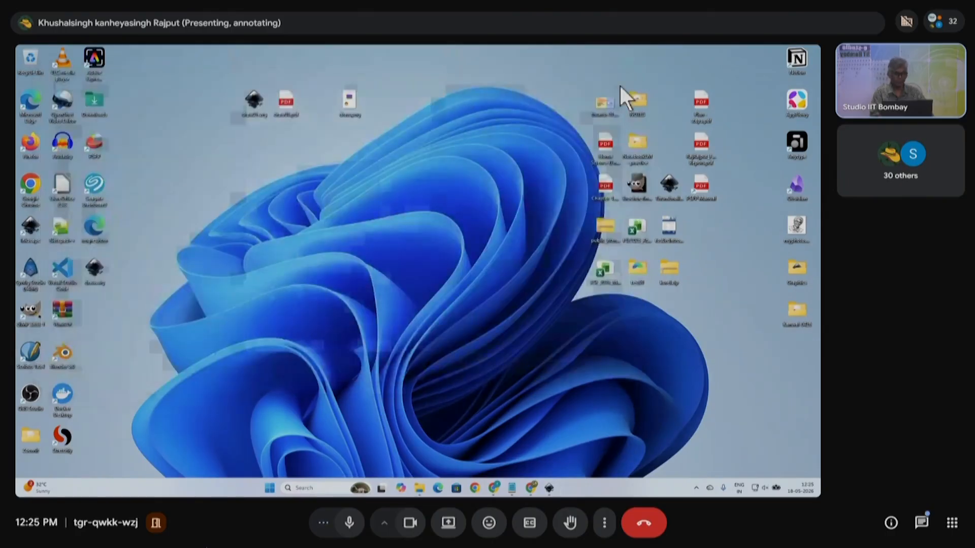
mouse_move(557, 488)
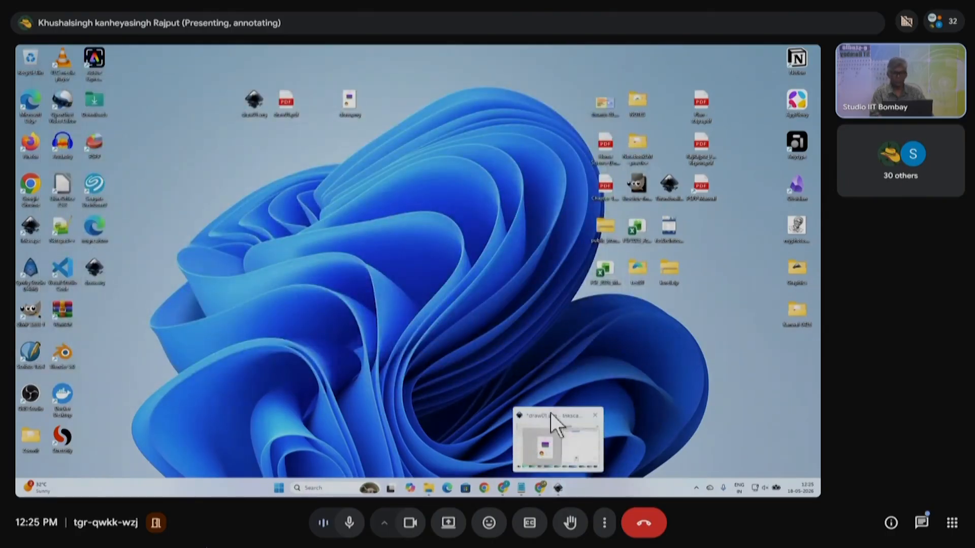
click(566, 446)
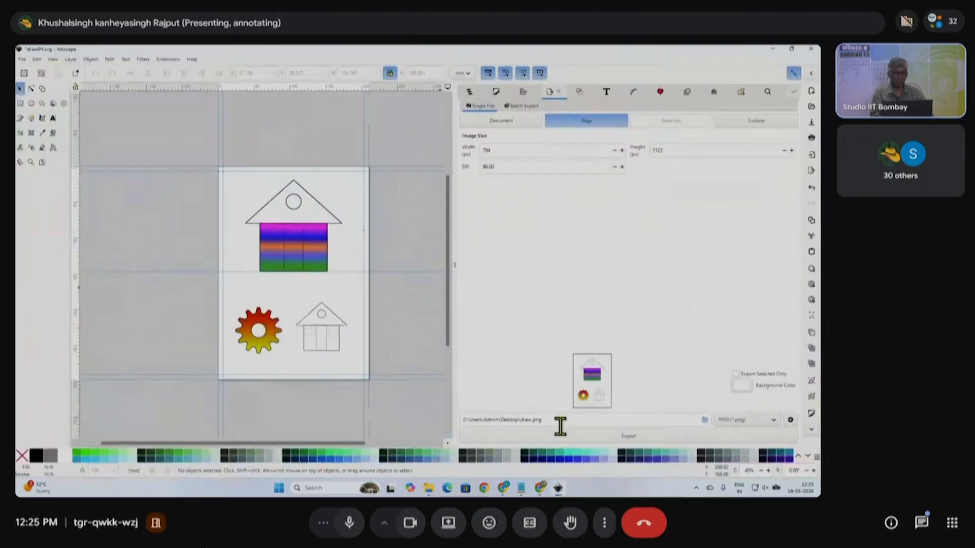
- Keep PNG as the export file type and close the docked Export panel
click(773, 422)
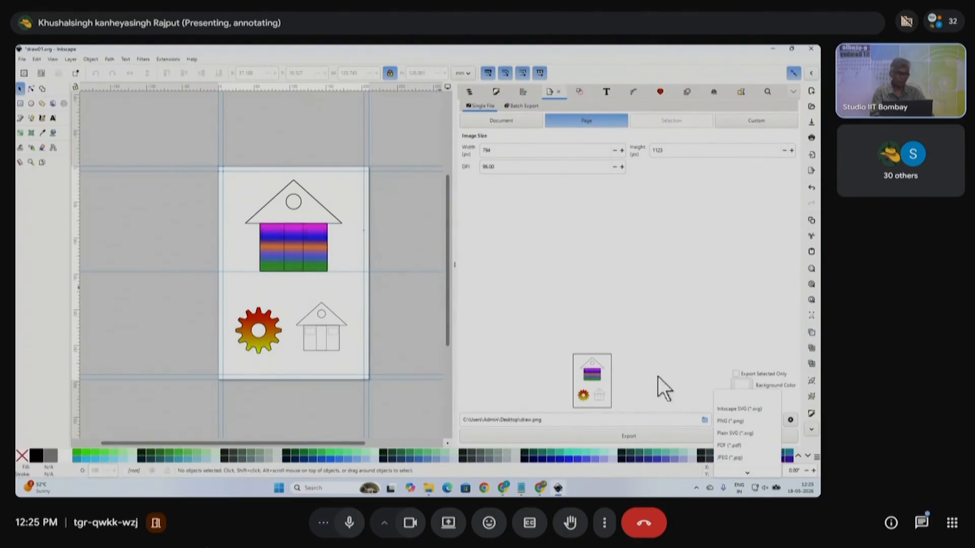
click(654, 358)
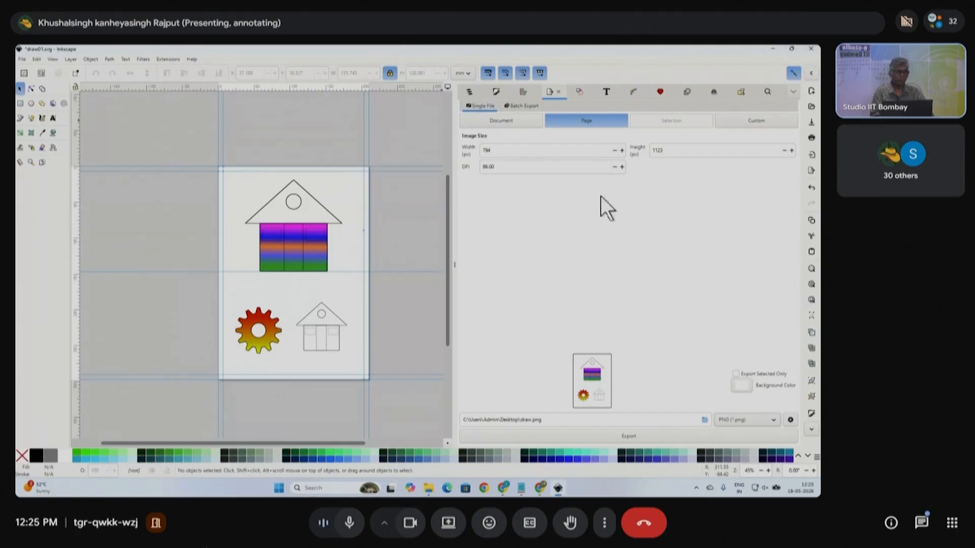
click(455, 265)
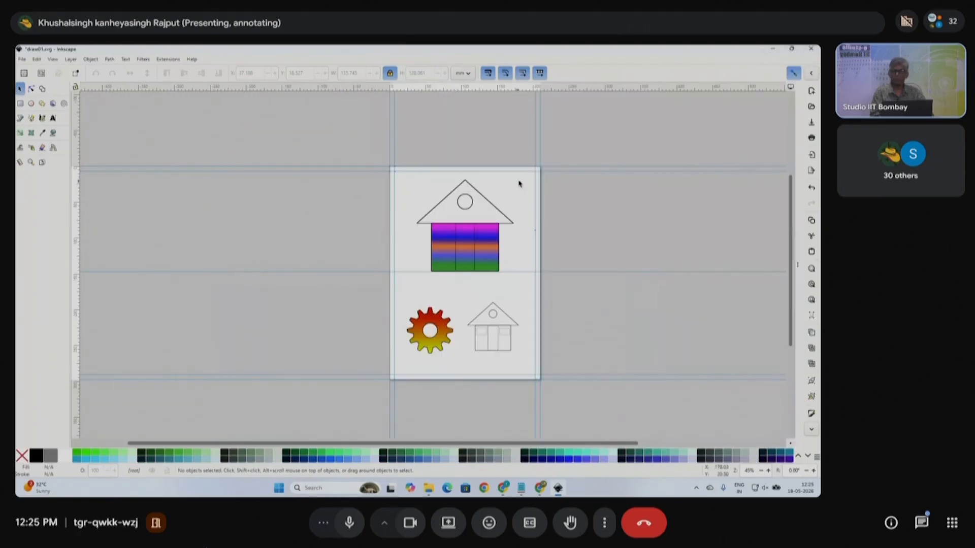
- Close draw01.svg without saving its changes
click(23, 59)
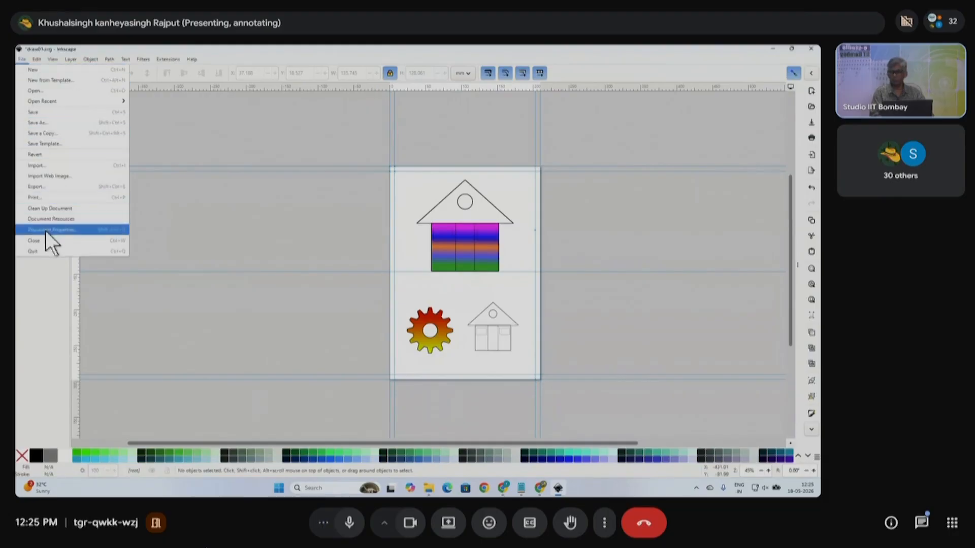
click(58, 241)
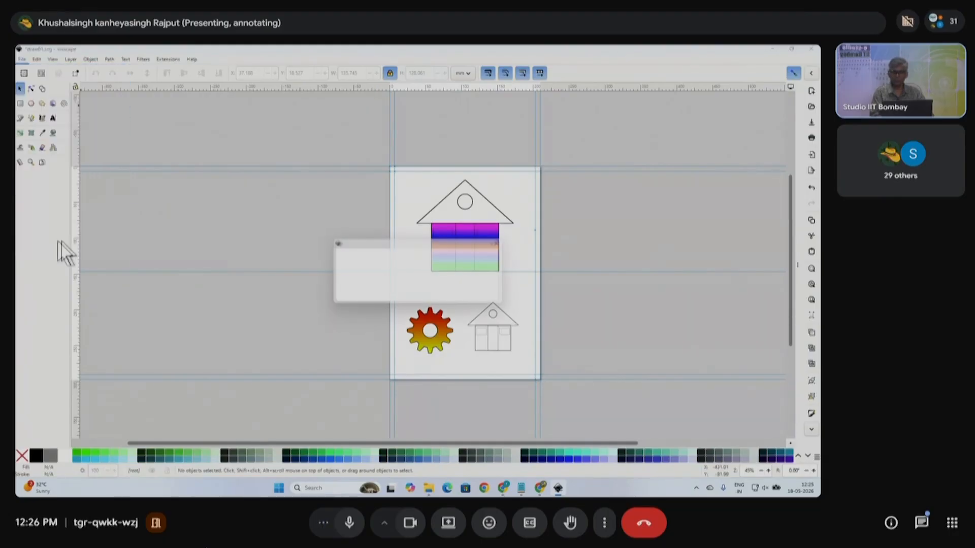
click(373, 298)
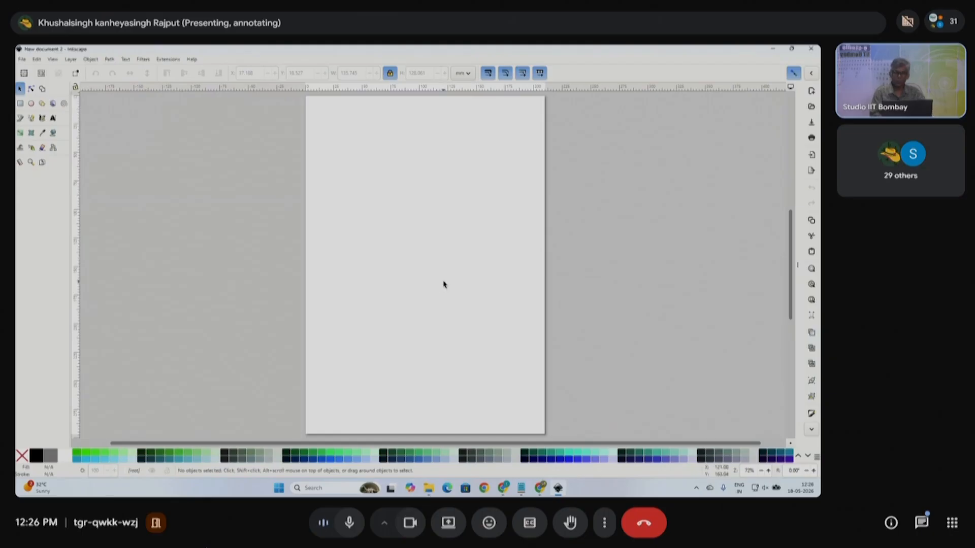
scroll(353, 233, down, 1)
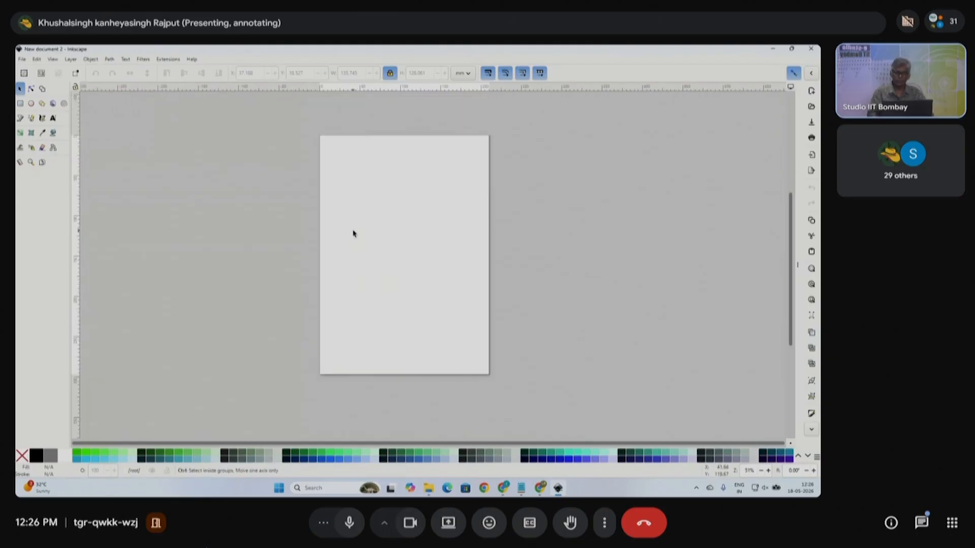
- Set the new document's page format to ISO A3 (297 × 420 mm) in Document Properties
click(23, 59)
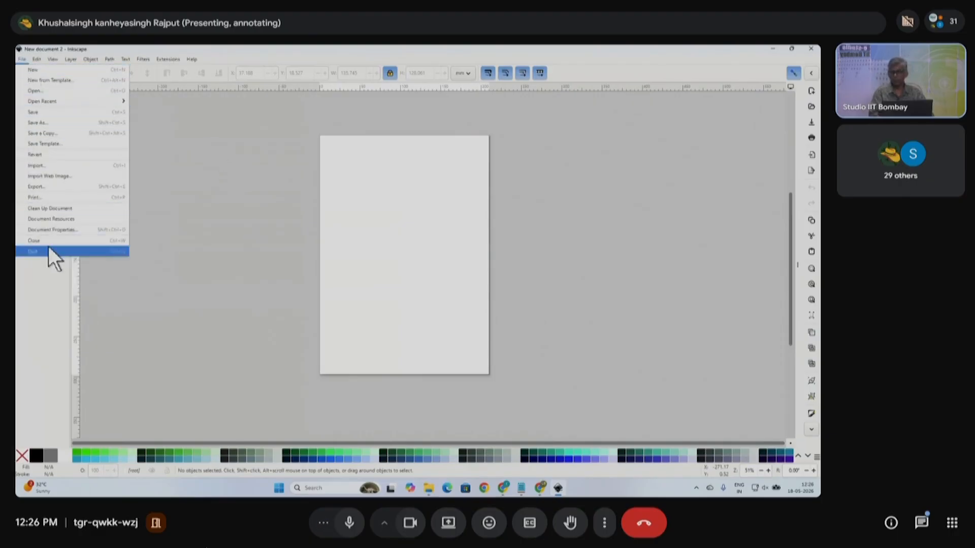
click(56, 231)
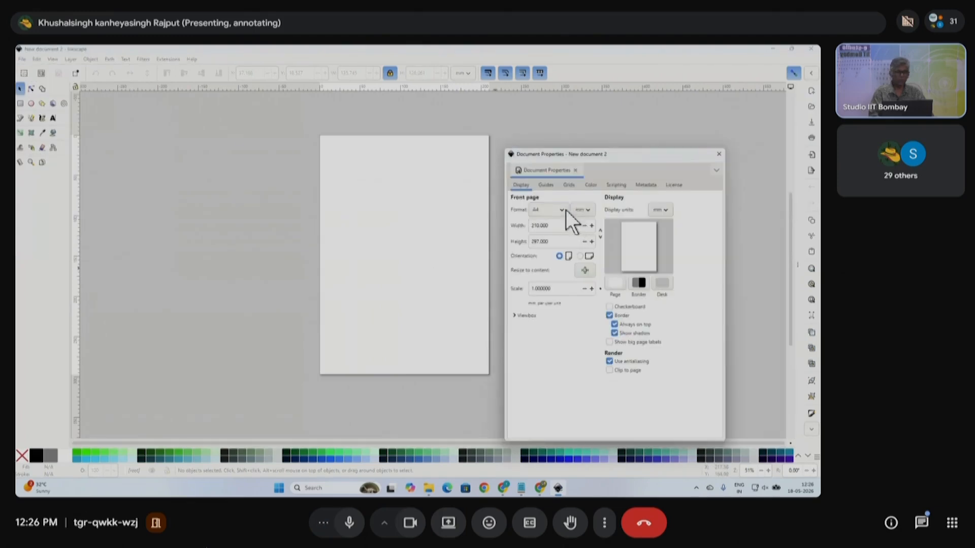
click(564, 209)
click(534, 245)
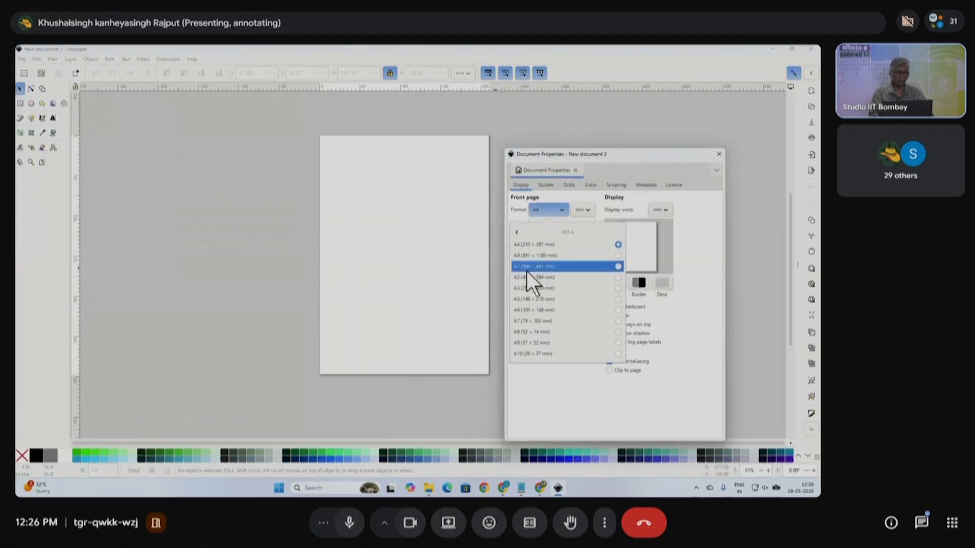
click(525, 287)
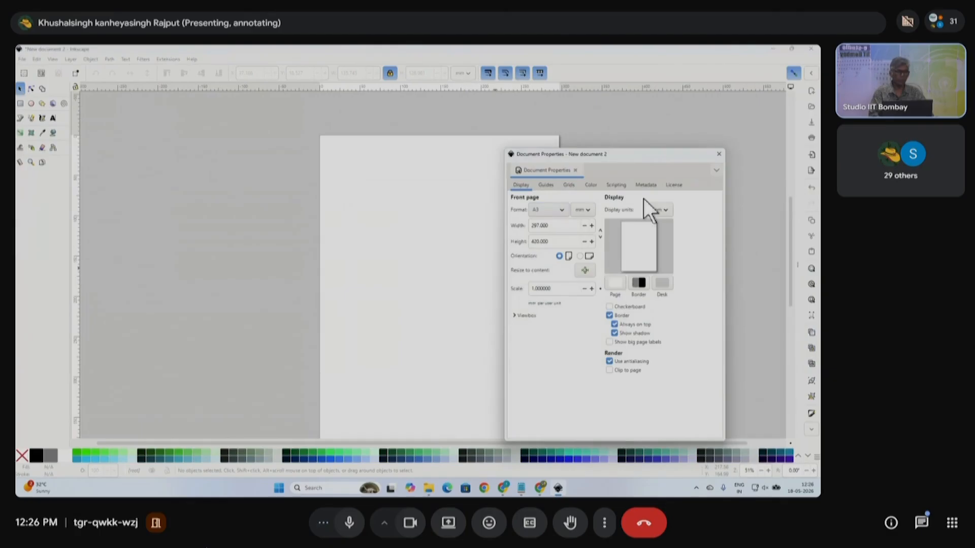
click(719, 154)
scroll(480, 220, down, 2)
scroll(449, 241, right, 2)
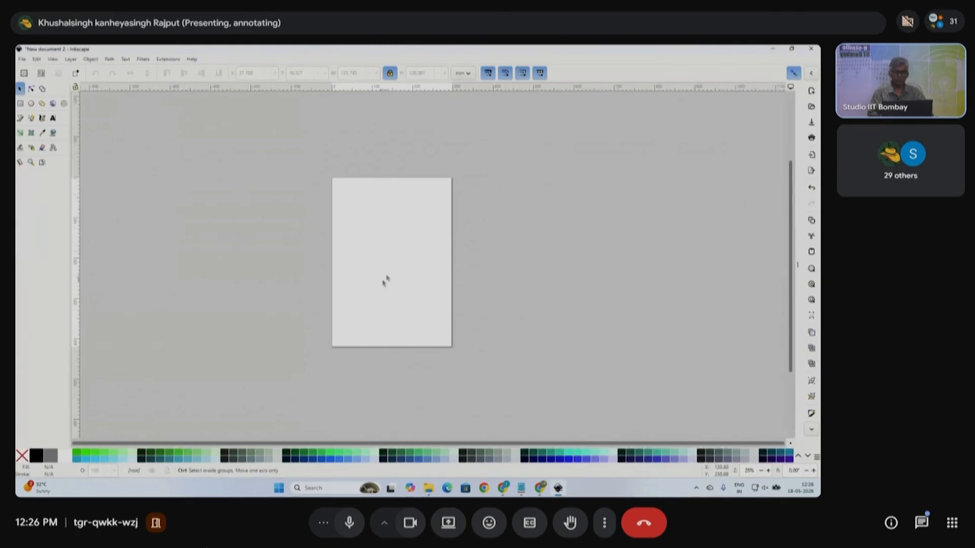
scroll(385, 280, up, 1)
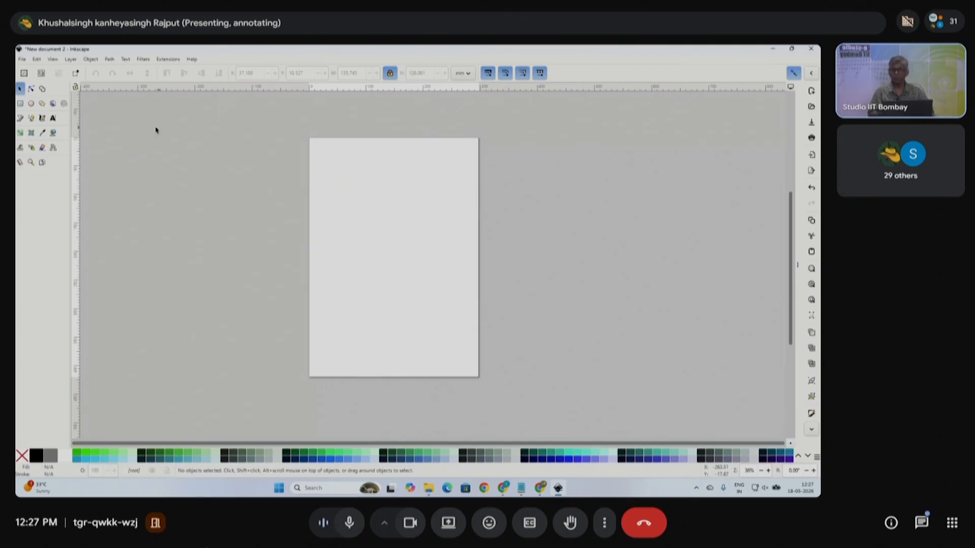
- Draw a green rectangle and resize it to a 10 × 10 square
click(21, 104)
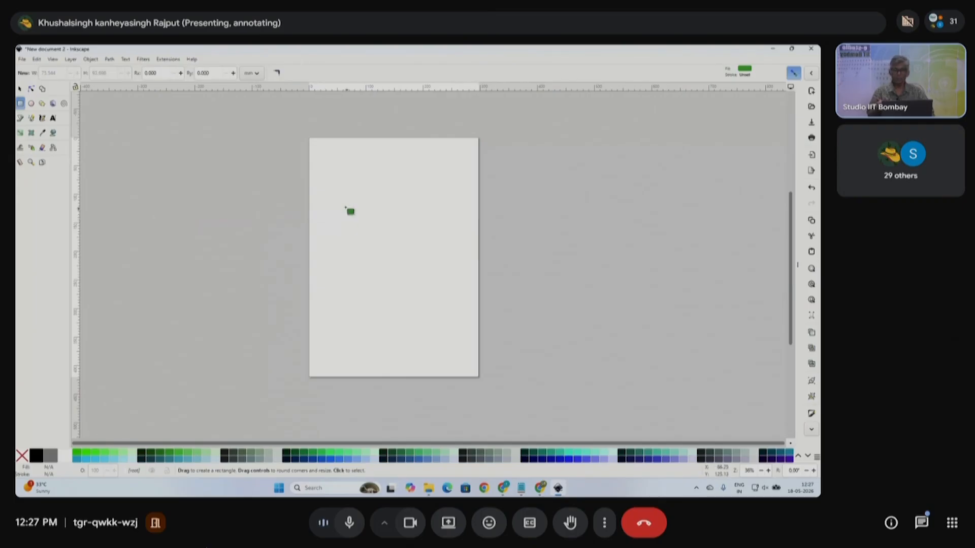
drag(342, 201, 403, 264)
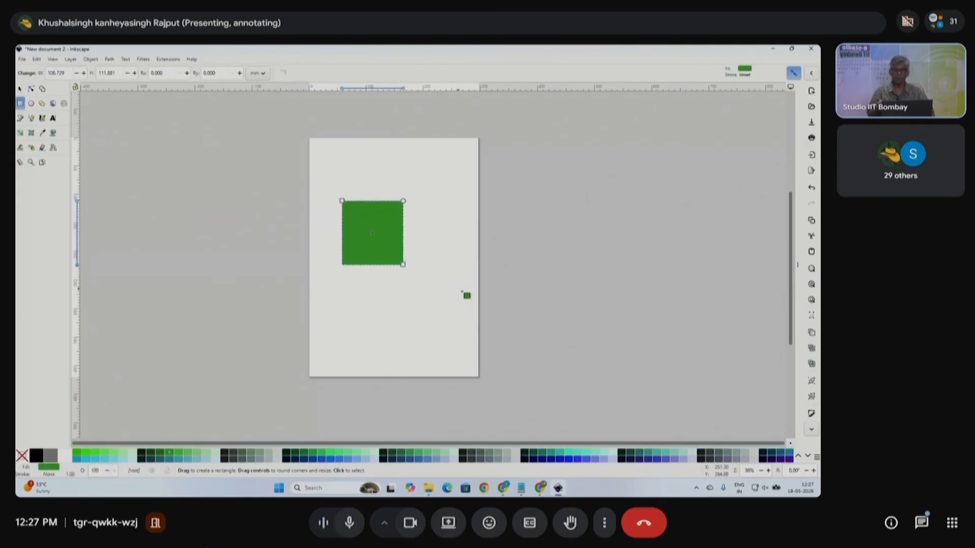
click(20, 89)
triple_click(356, 73)
text(10)
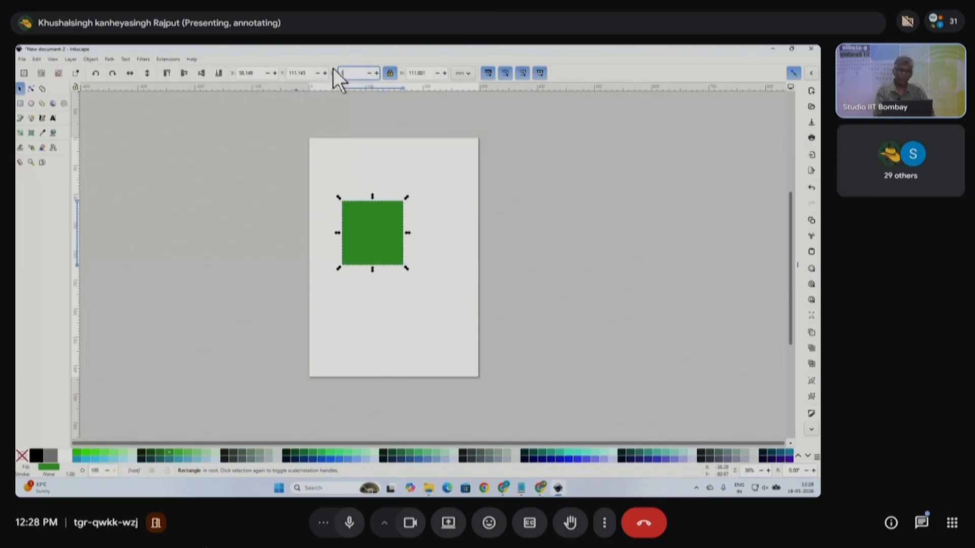
triple_click(422, 72)
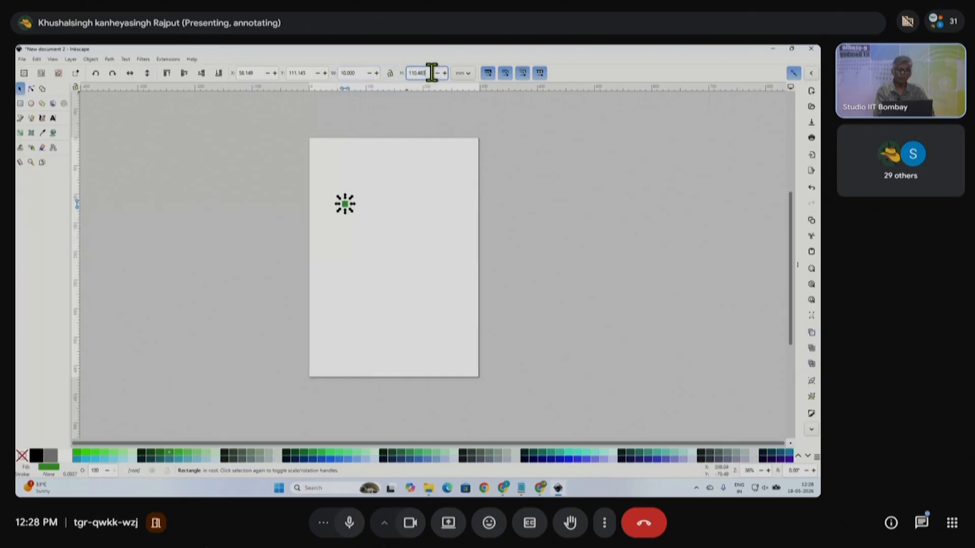
text(10)
key(Return)
click(542, 165)
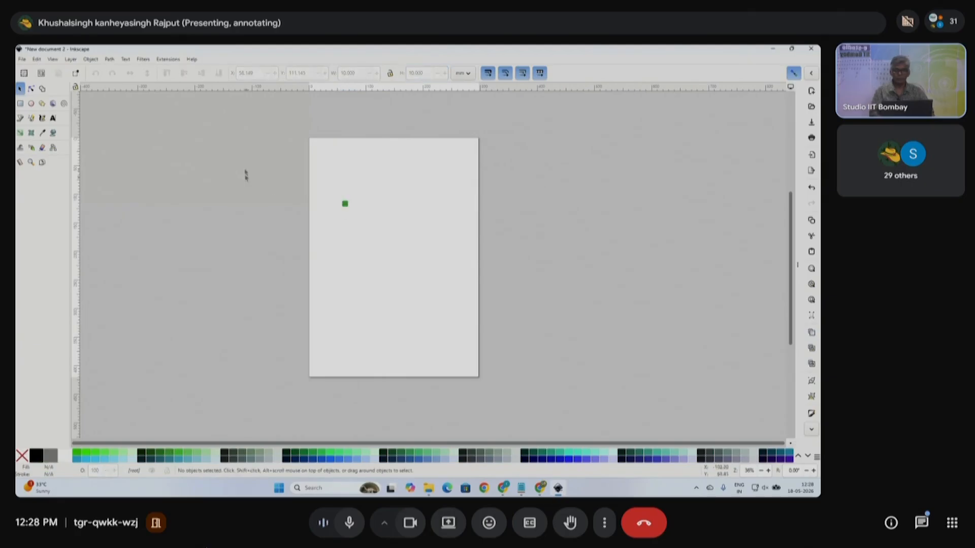
- Move the square to the page's top-left corner, duplicate it, and convert both squares to guides
drag(245, 170, 413, 261)
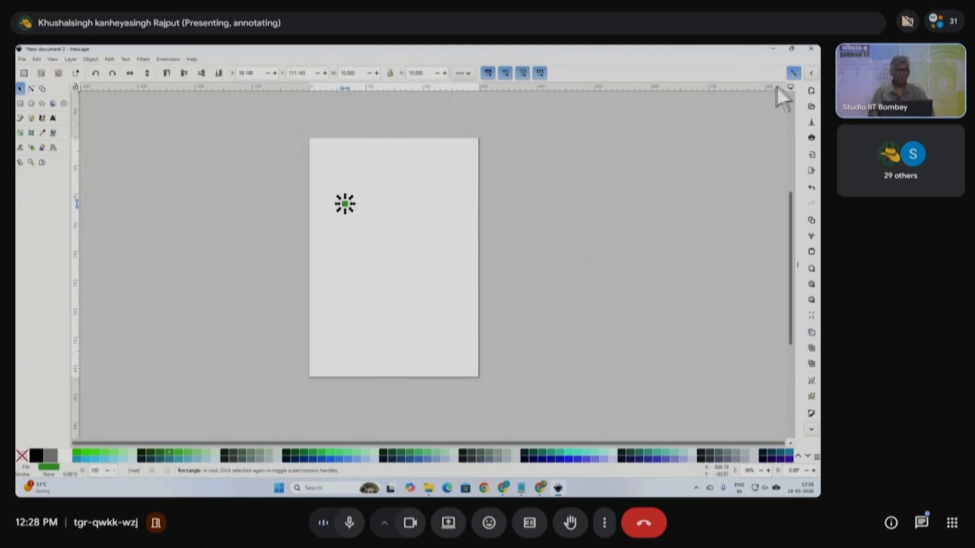
drag(353, 212, 244, 125)
key(ctrl+d)
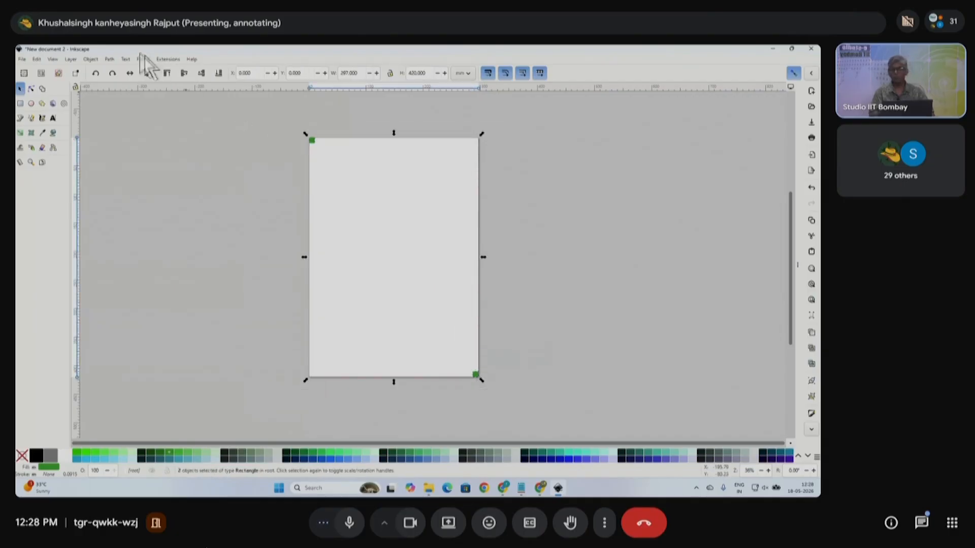
click(92, 59)
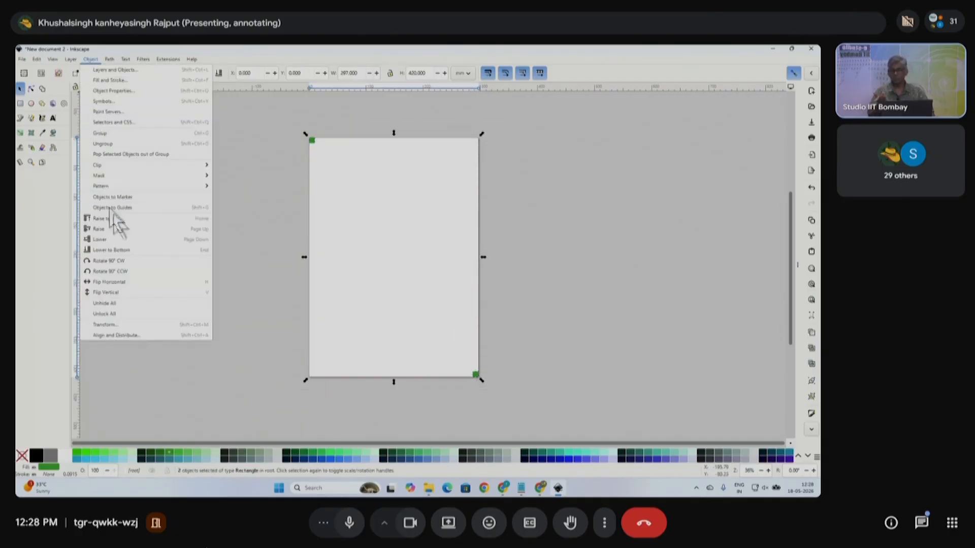
click(123, 210)
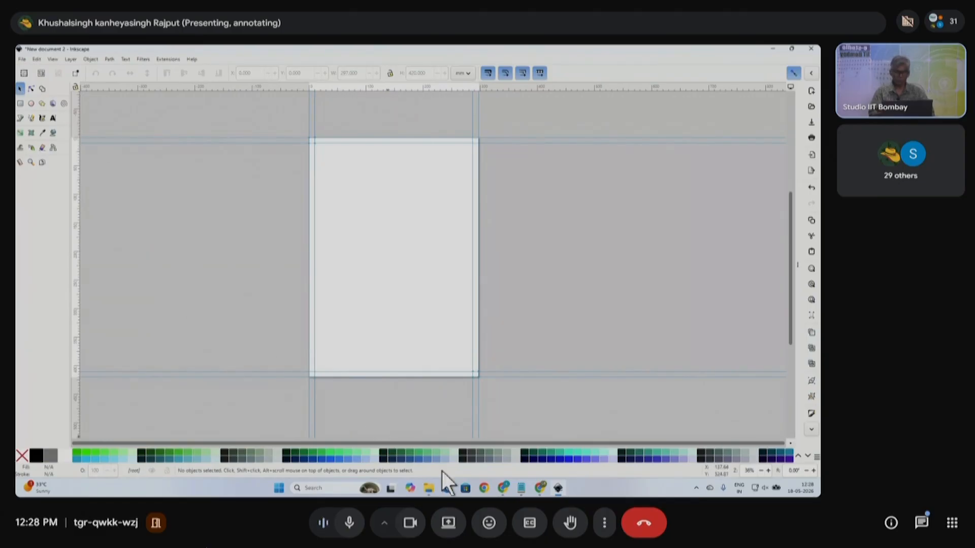
- Type 'FOSSES SUMMER FELLOWSHIP 2026' in a new Notepad tab, select it, and minimize Notepad
click(523, 489)
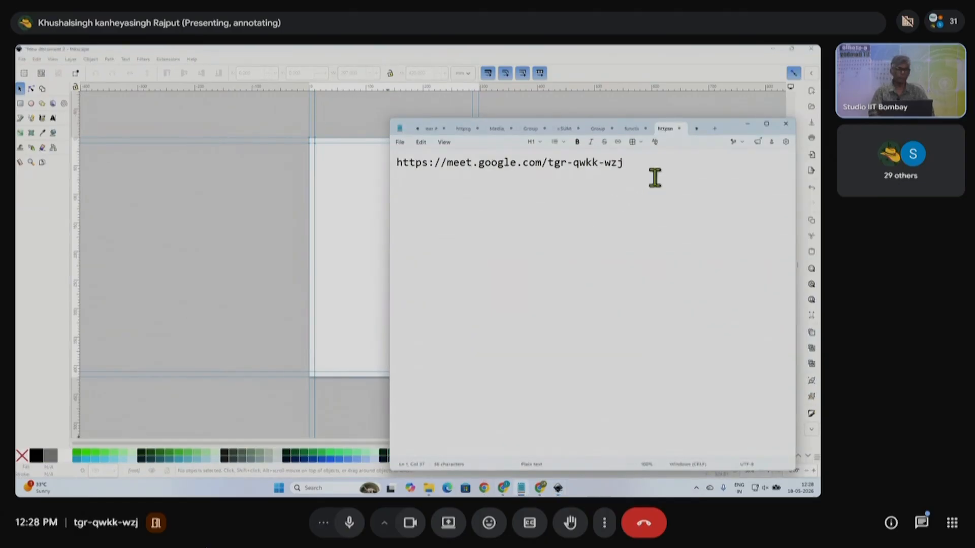
key(ctrl+a)
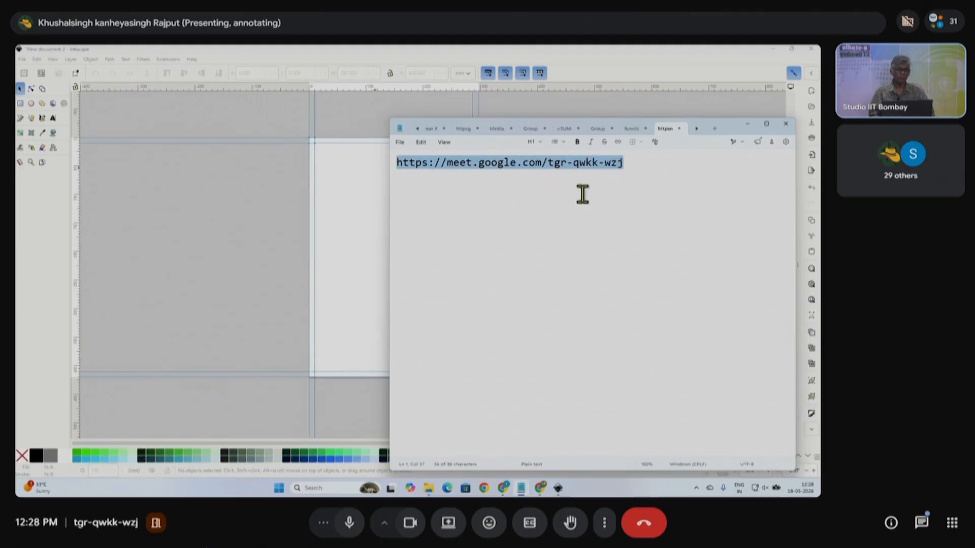
click(715, 127)
text(FOSS)
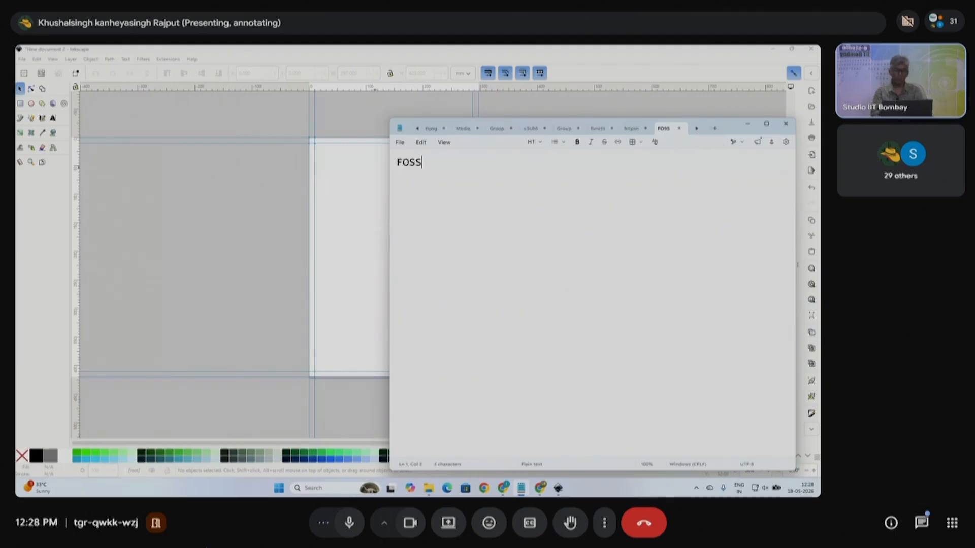
text(ES SUMMER FELL)
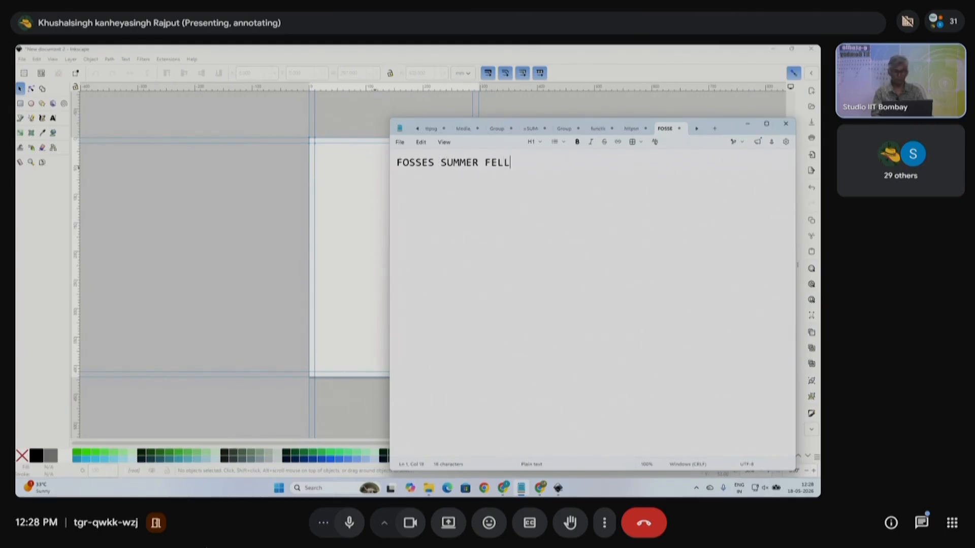
text(OWSHIP 2026)
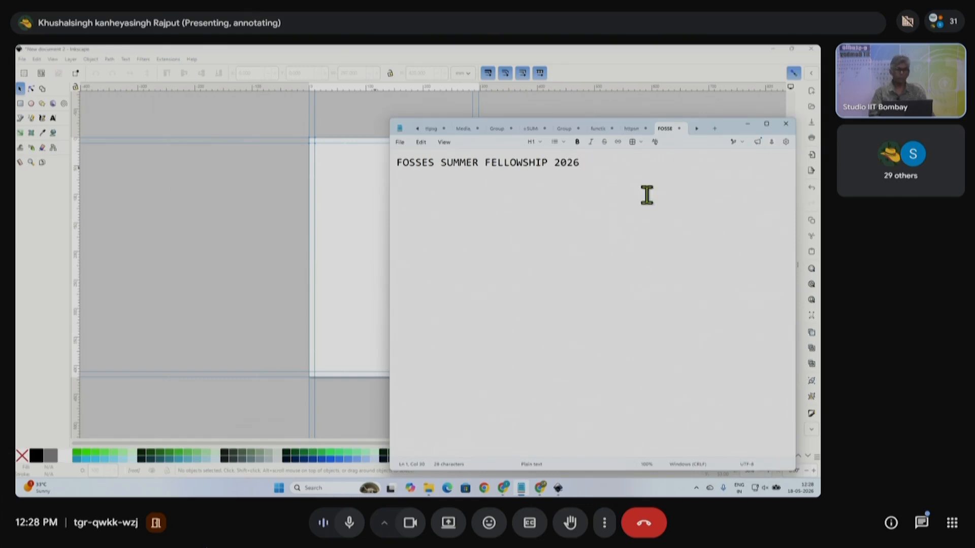
drag(644, 171, 376, 153)
key(ctrl+c)
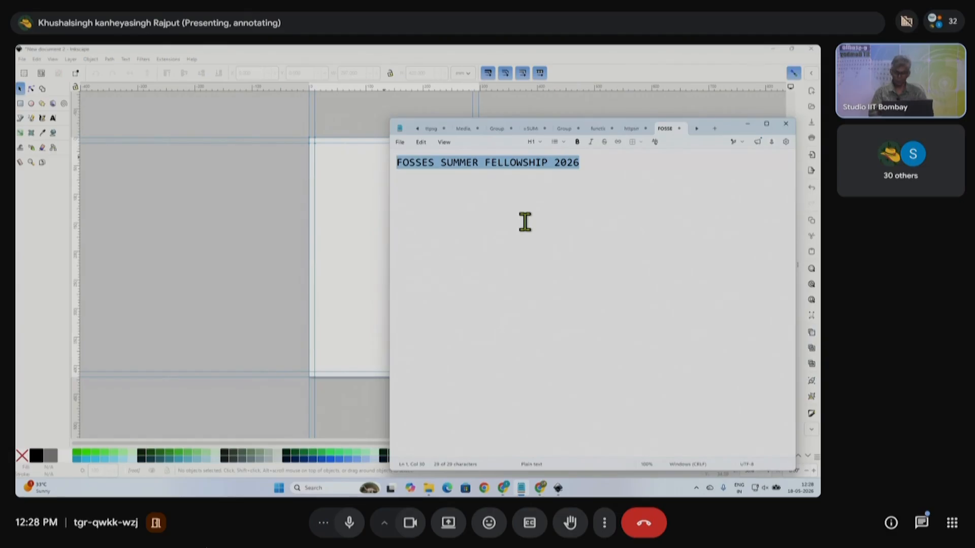
click(525, 222)
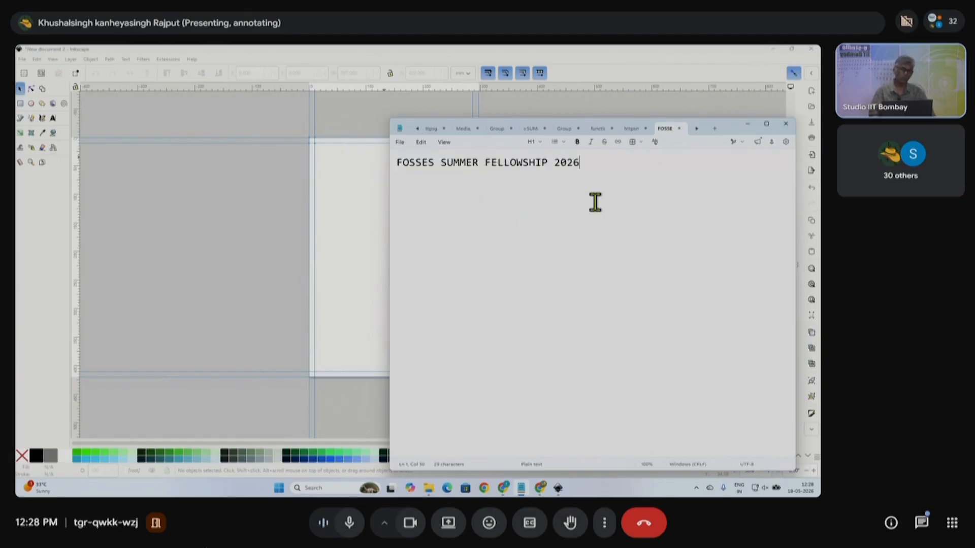
click(747, 124)
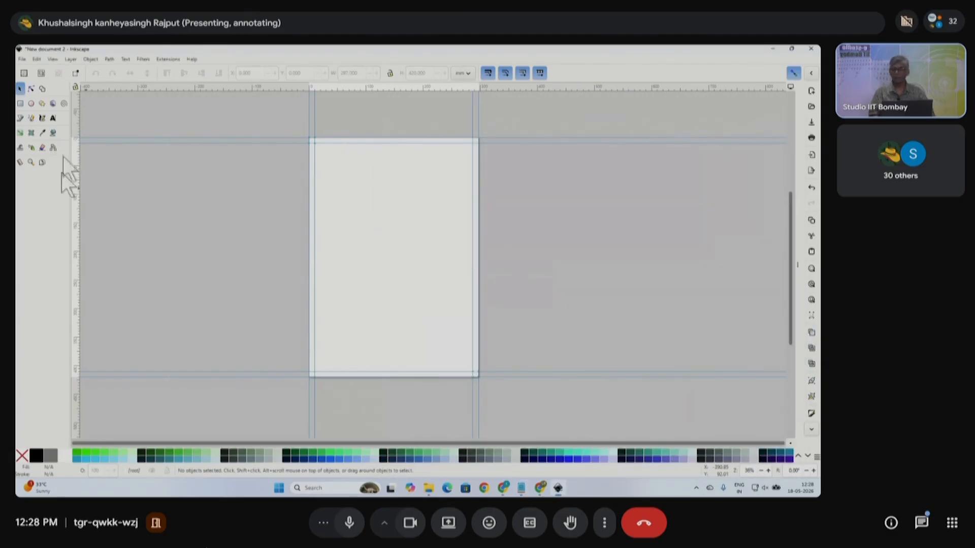
- Paste 'FOSSES SUMMER FELLOWSHIP 2026' as text on the A3 page and drag it near the top
click(54, 117)
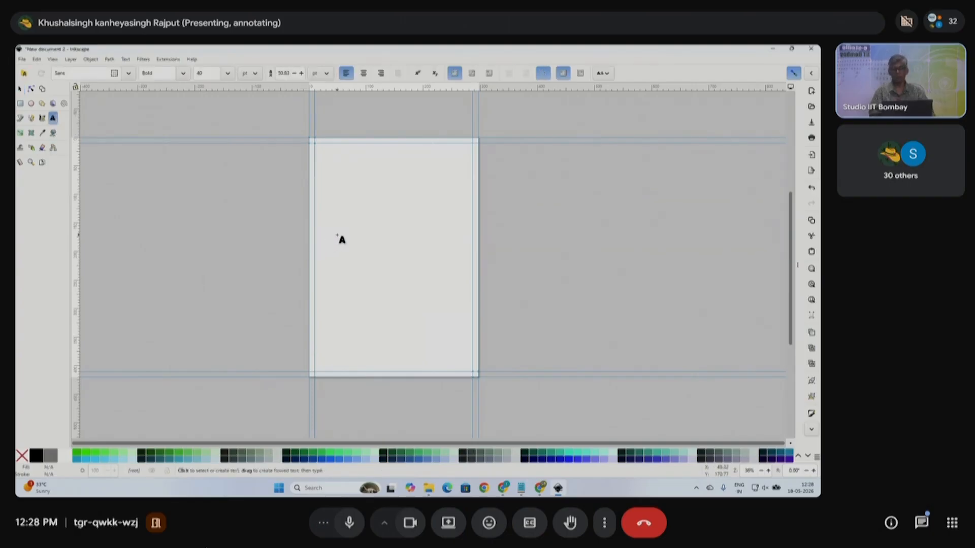
scroll(338, 216, up, 1)
click(348, 203)
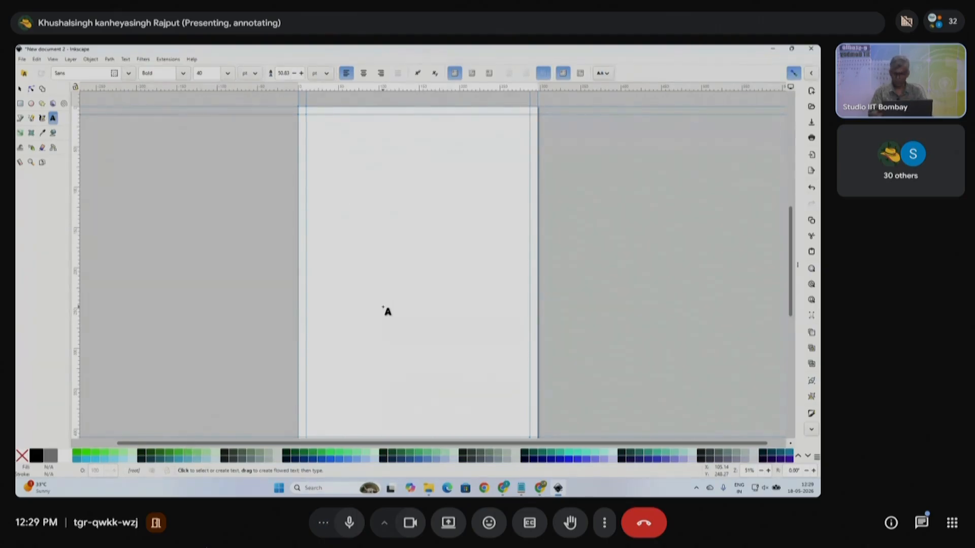
key(ctrl+v)
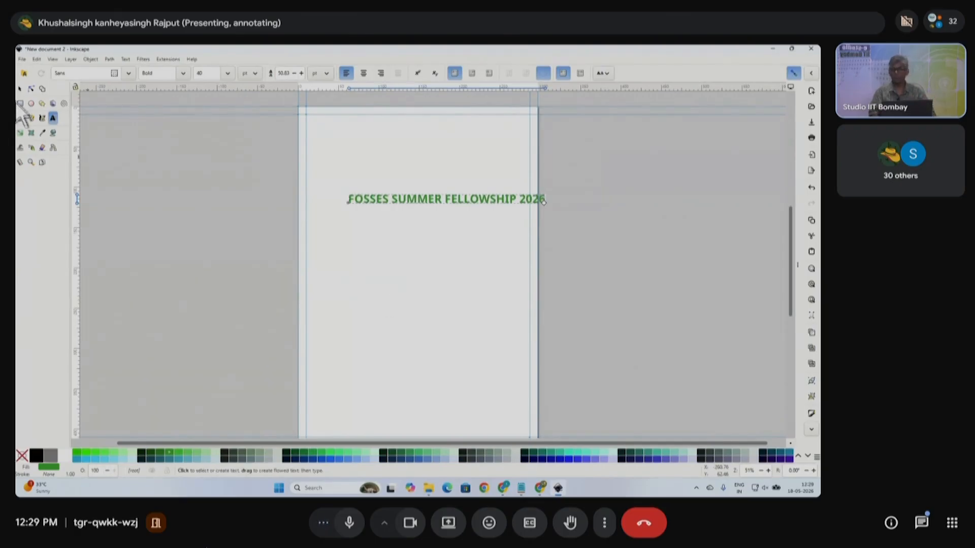
click(19, 88)
drag(458, 202, 428, 154)
scroll(414, 156, up, 1)
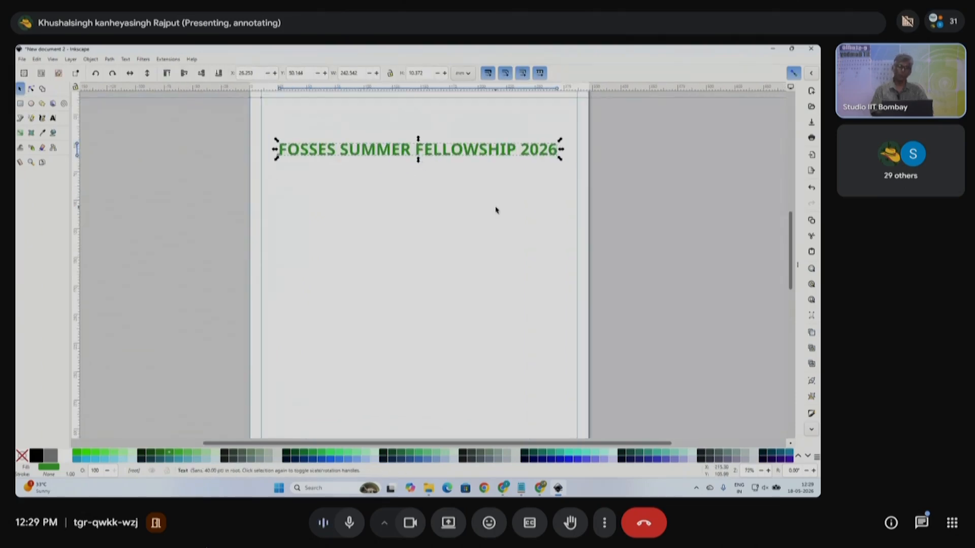
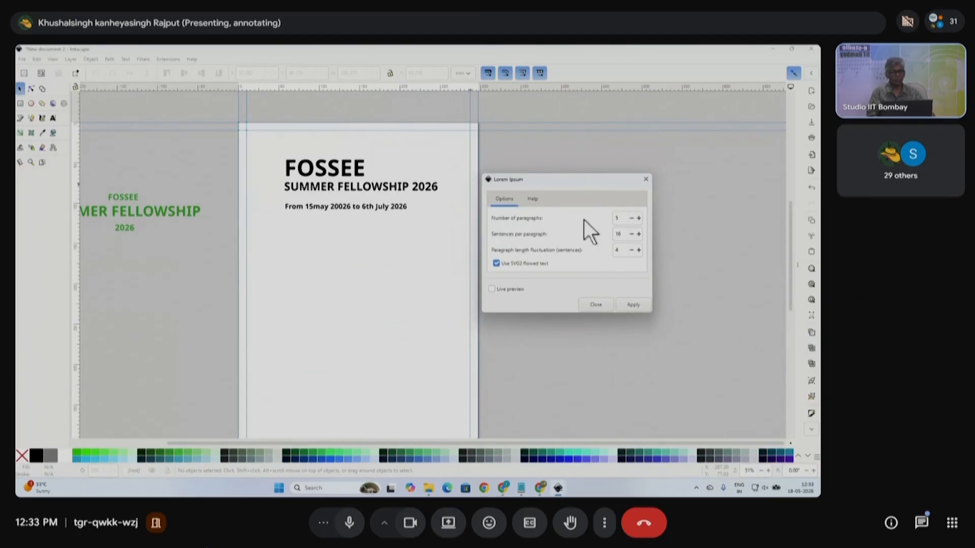
- Generate one paragraph of Lorem ipsum text and drag it down below the date line
drag(623, 219, 599, 219)
text(1)
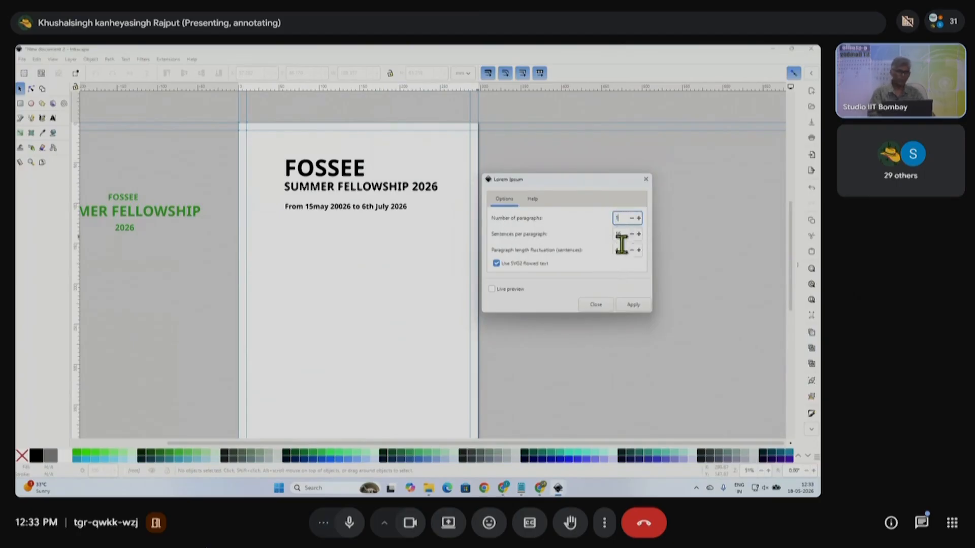
click(632, 305)
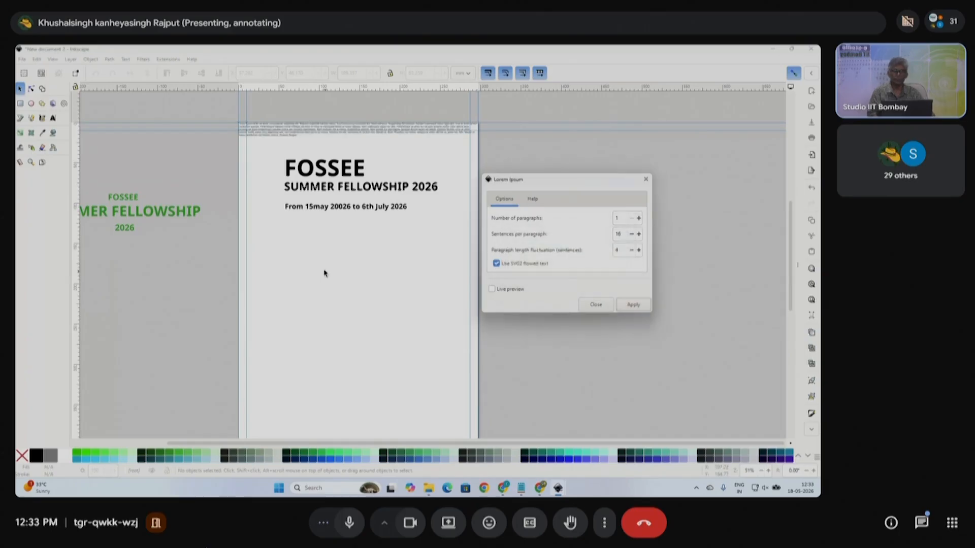
drag(423, 132, 453, 256)
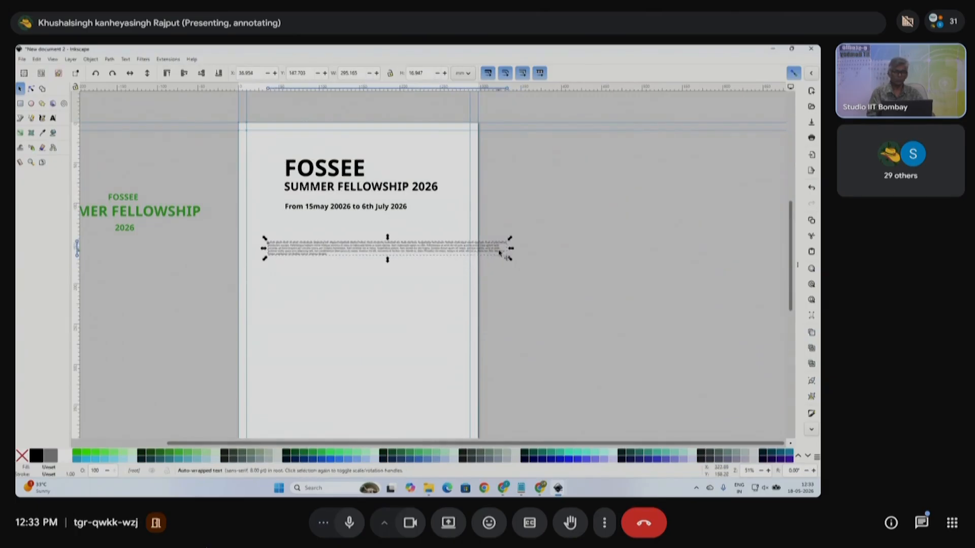
scroll(478, 272, up, 4)
- Narrow the placeholder paragraph into a column and move it up under the date line
scroll(425, 266, down, 3)
click(52, 118)
click(221, 321)
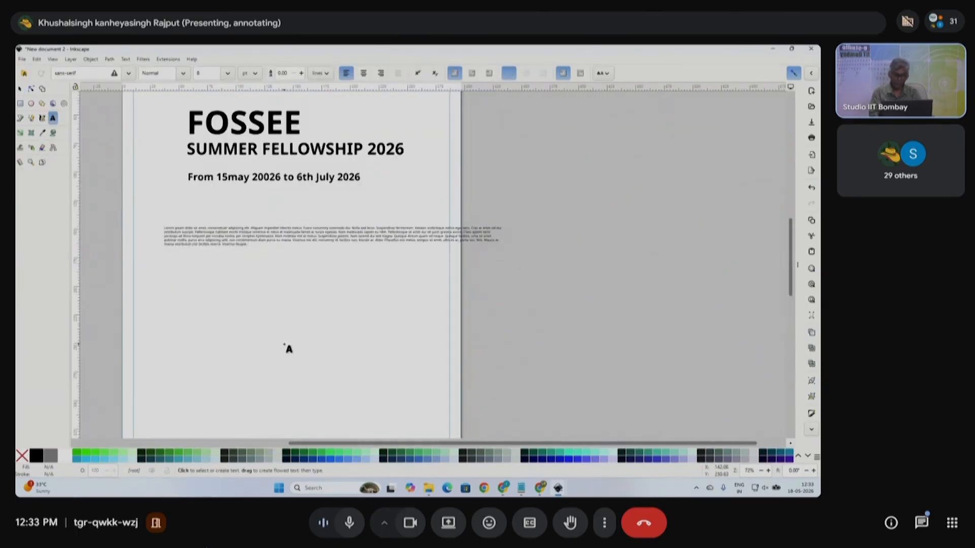
text(fdlfdljlfdf)
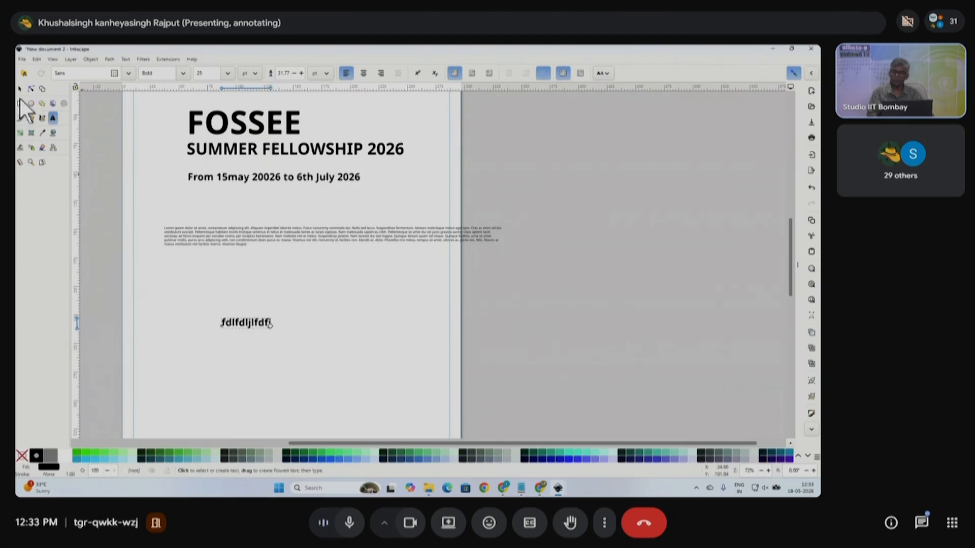
click(20, 89)
click(269, 248)
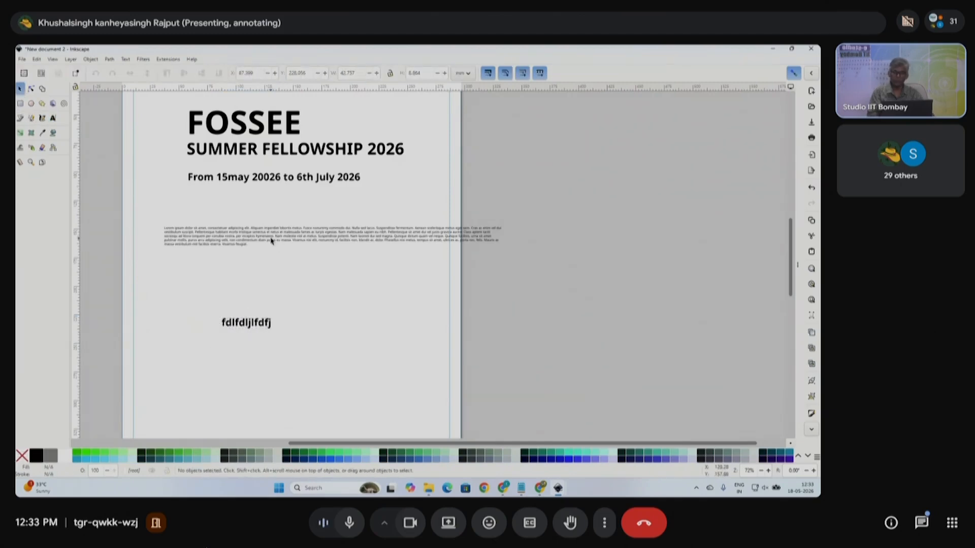
click(272, 236)
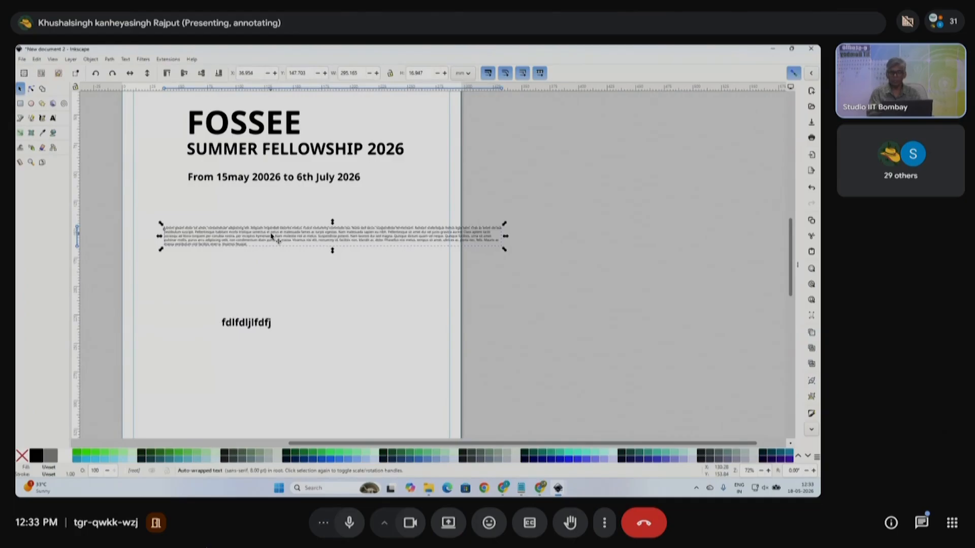
click(53, 118)
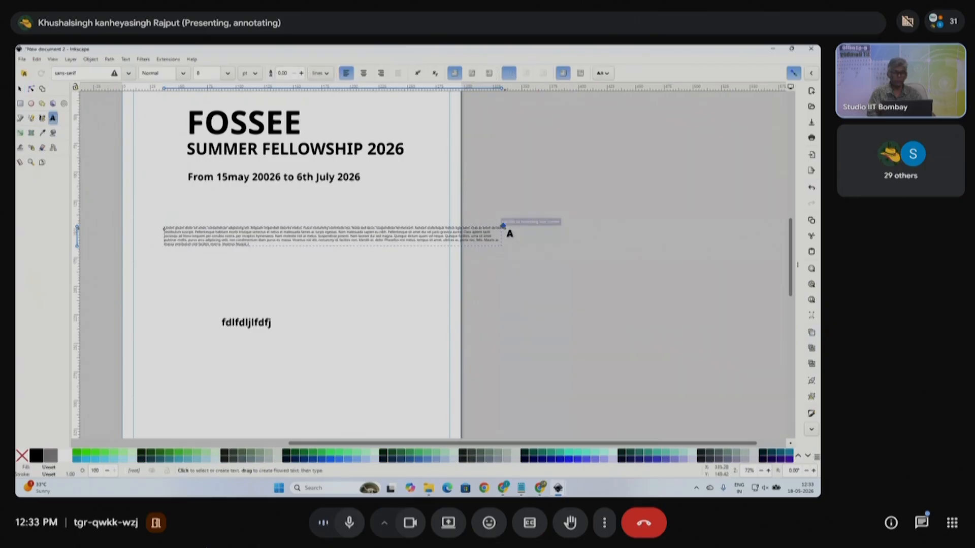
drag(505, 229, 269, 225)
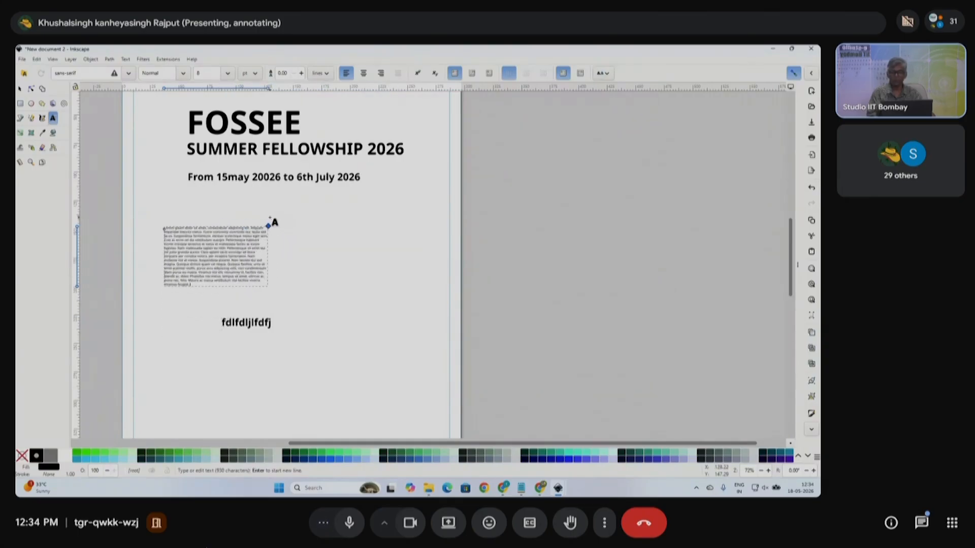
click(20, 88)
drag(227, 248, 250, 226)
- Delete the stray test text, widen the paragraph's column, and set its text to 14 pt
click(259, 327)
key(Delete)
click(256, 244)
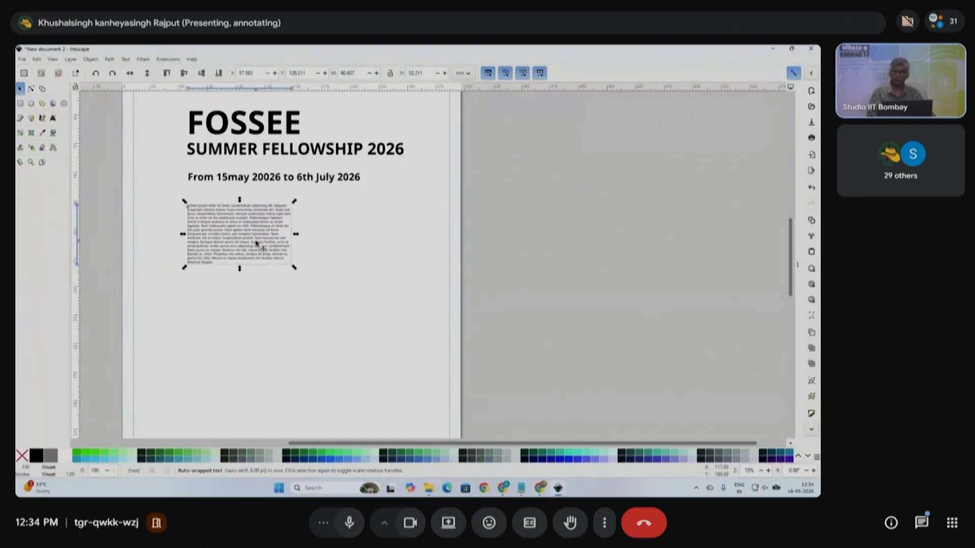
click(53, 118)
click(293, 204)
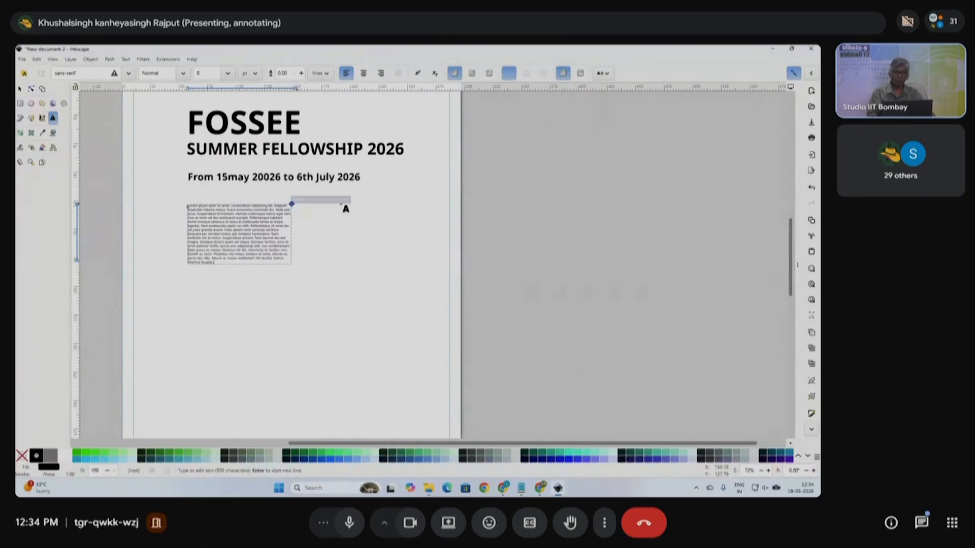
drag(346, 208, 389, 208)
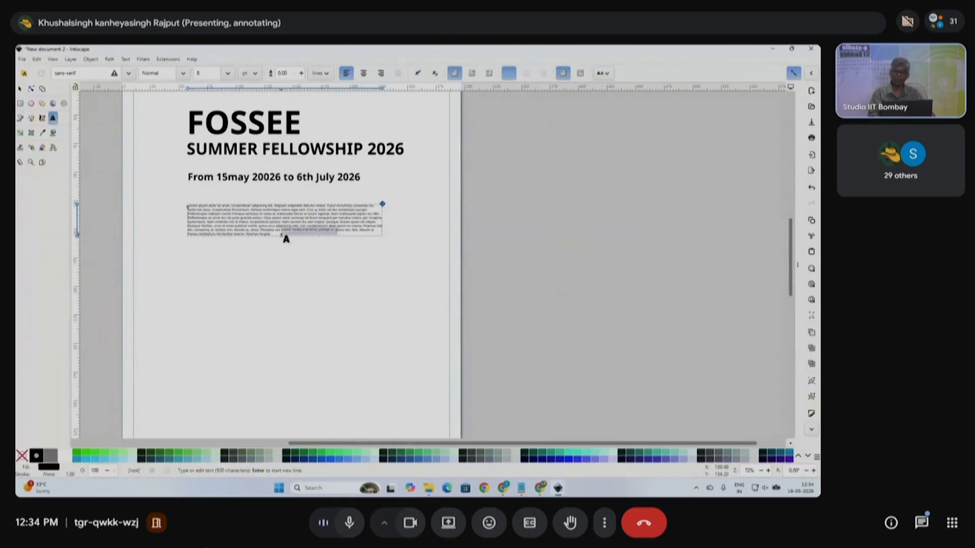
key(ctrl+a)
drag(207, 73, 144, 74)
text(14)
key(Return)
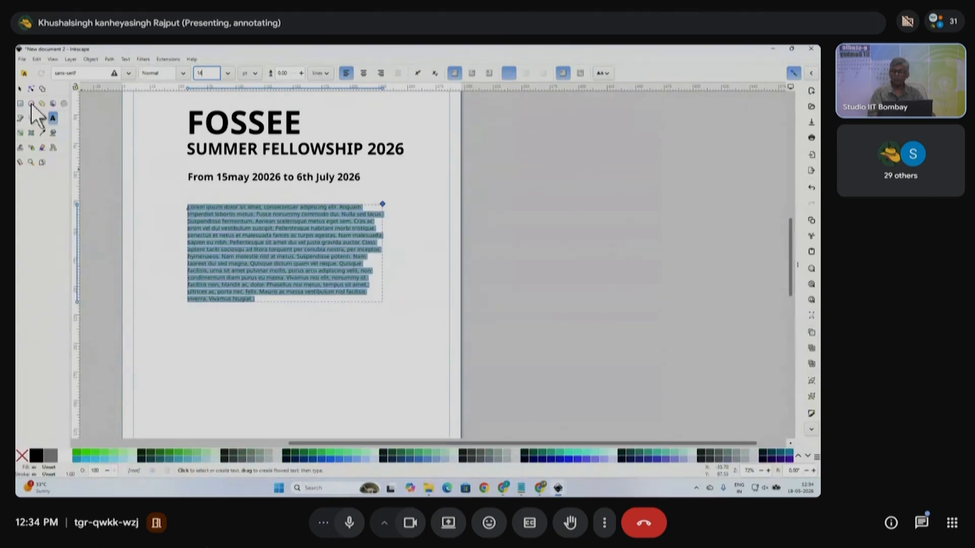
- Move the title, dates and paragraph down slightly together
click(20, 89)
ctrl+scroll(523, 273, down, 1)
drag(521, 312, 212, 137)
drag(350, 172, 349, 183)
drag(523, 333, 266, 224)
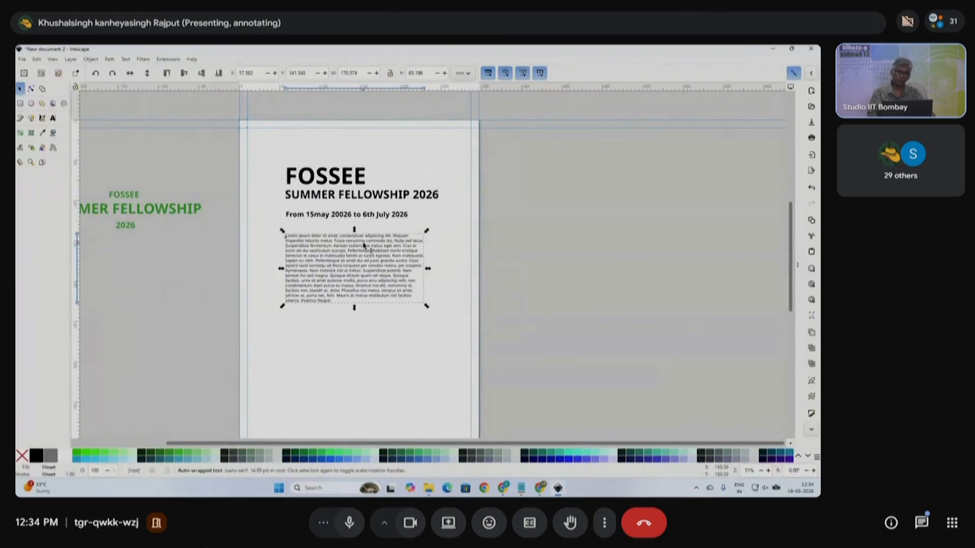
click(537, 287)
drag(537, 333, 205, 148)
scroll(380, 233, down, 2)
click(561, 294)
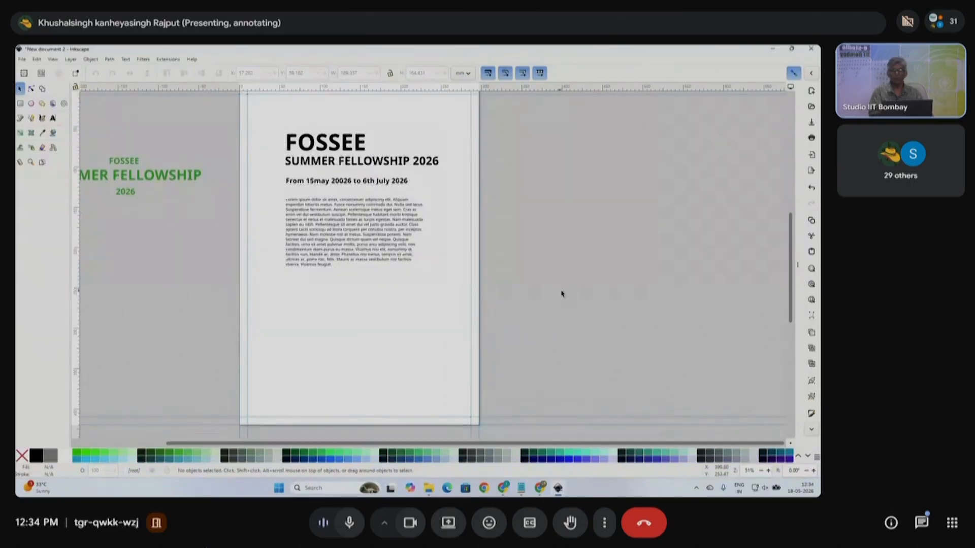
click(21, 103)
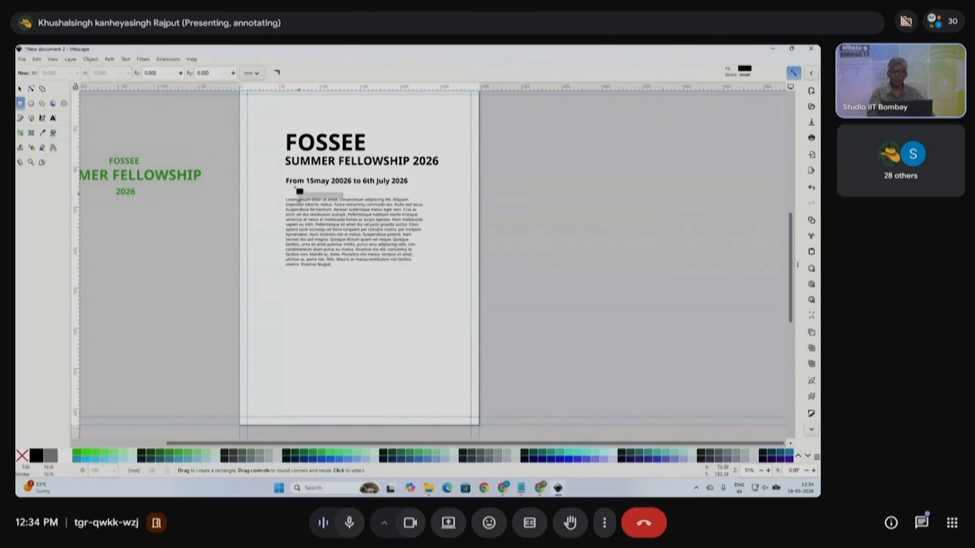
- Duplicate the date line and move the copy below the paragraph
click(19, 89)
click(325, 181)
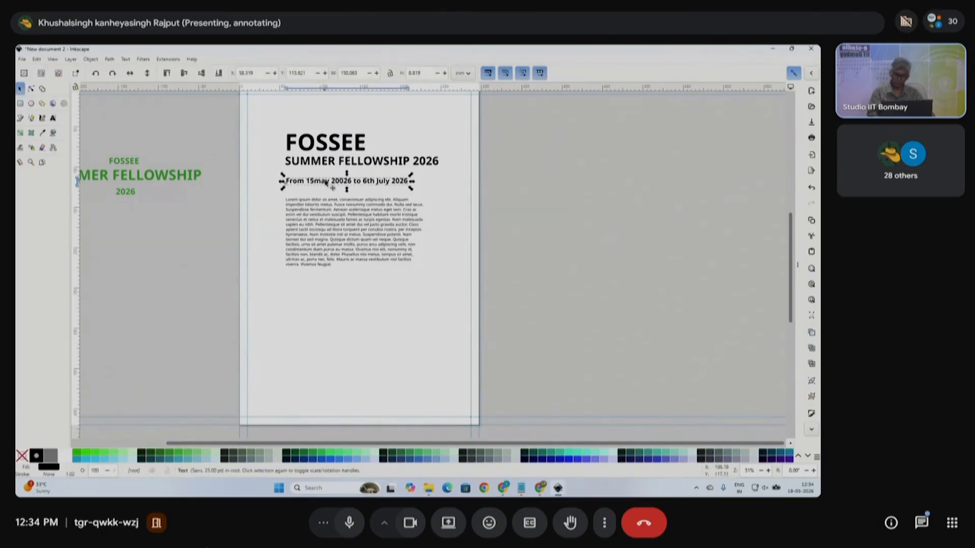
key(ctrl+d)
drag(345, 188, 348, 298)
click(53, 118)
click(383, 294)
key(ctrl+a)
key(ctrl+v)
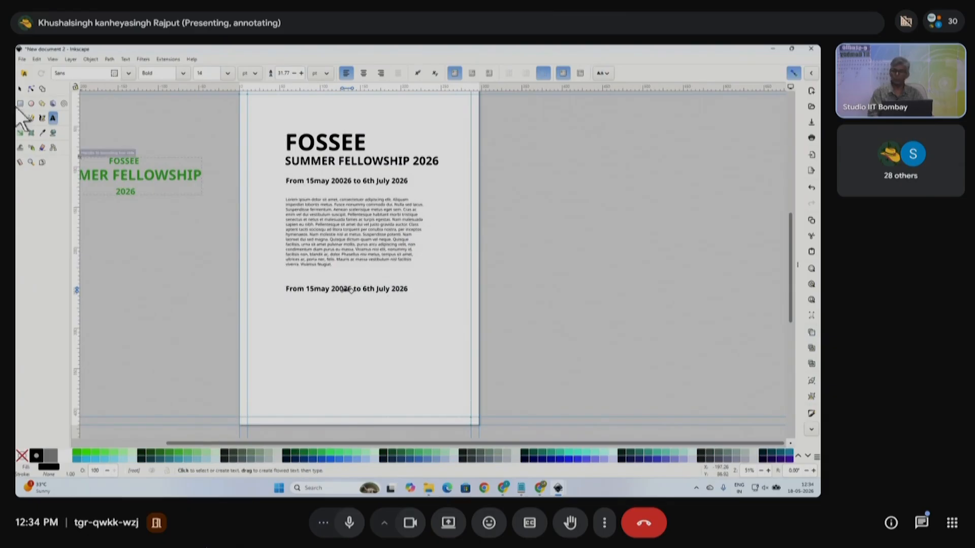
click(20, 88)
key(Escape)
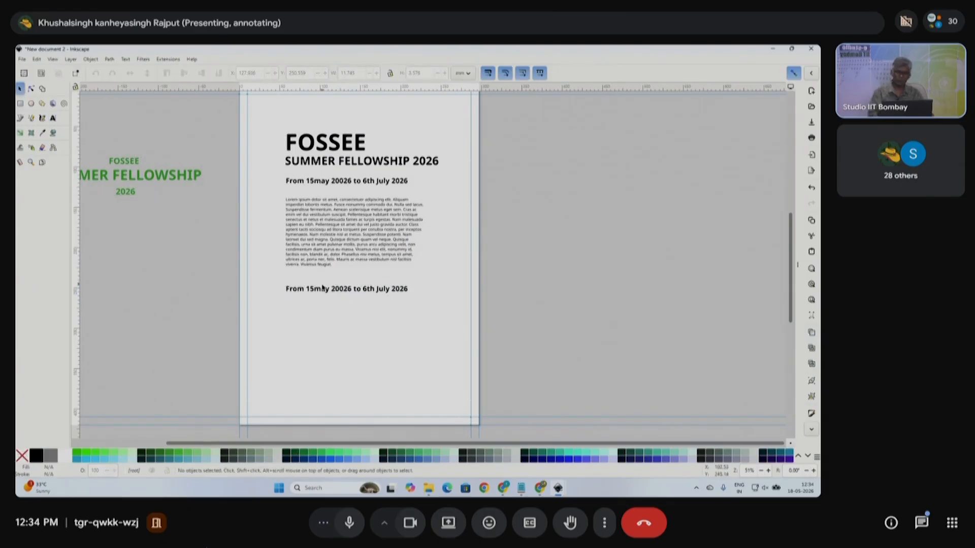
- Replace the copied date's text with the bold heading 'Benefits'
click(344, 289)
click(53, 117)
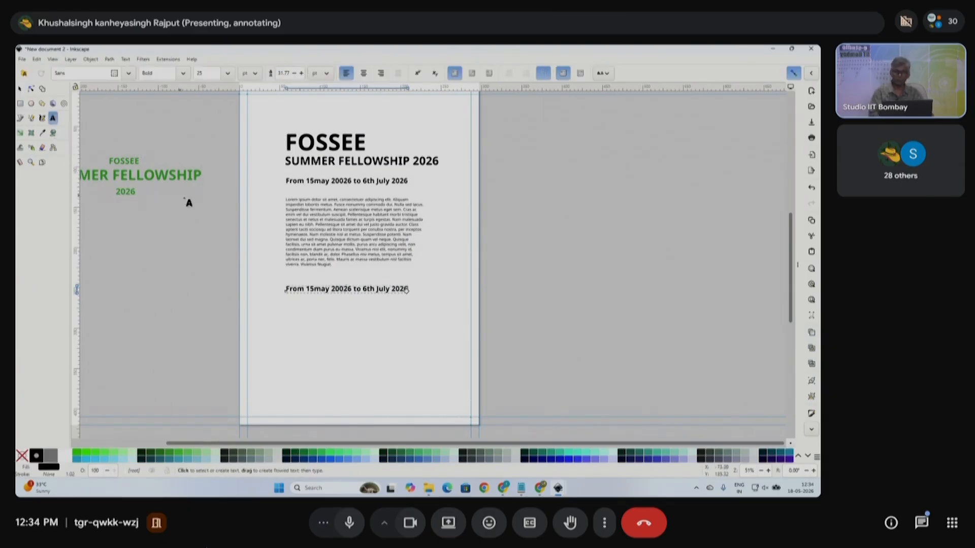
key(ctrl+a)
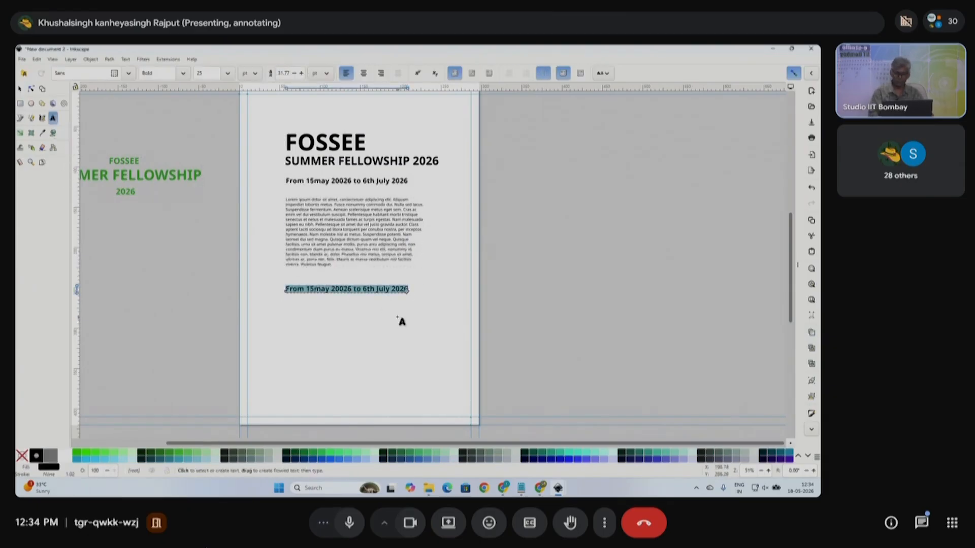
click(20, 89)
click(354, 319)
double_click(339, 292)
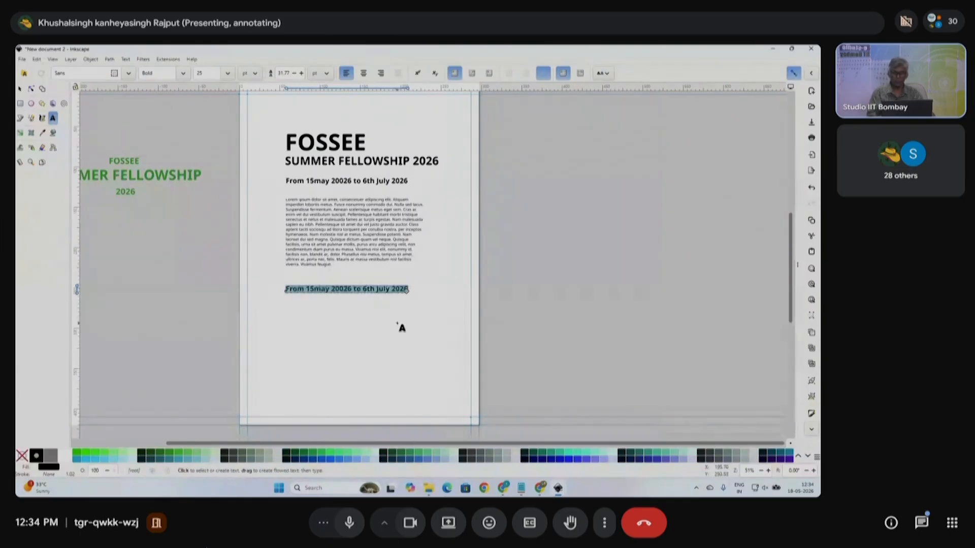
scroll(362, 291, up, 2)
click(337, 287)
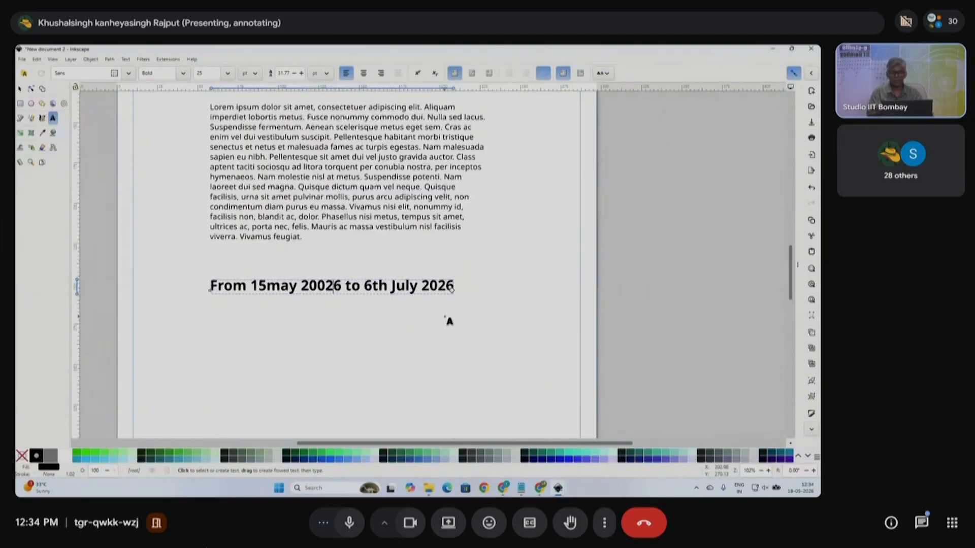
key(ctrl+a)
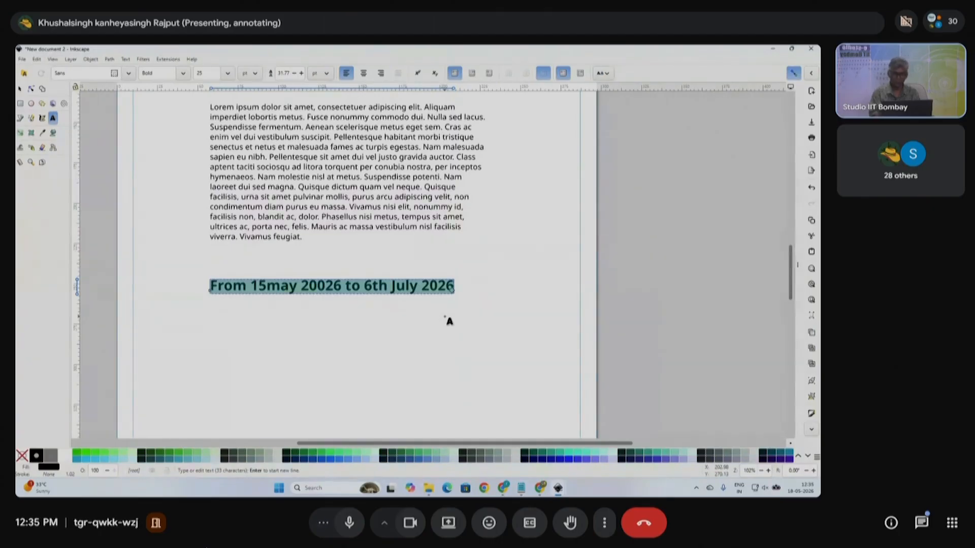
text(Benefits)
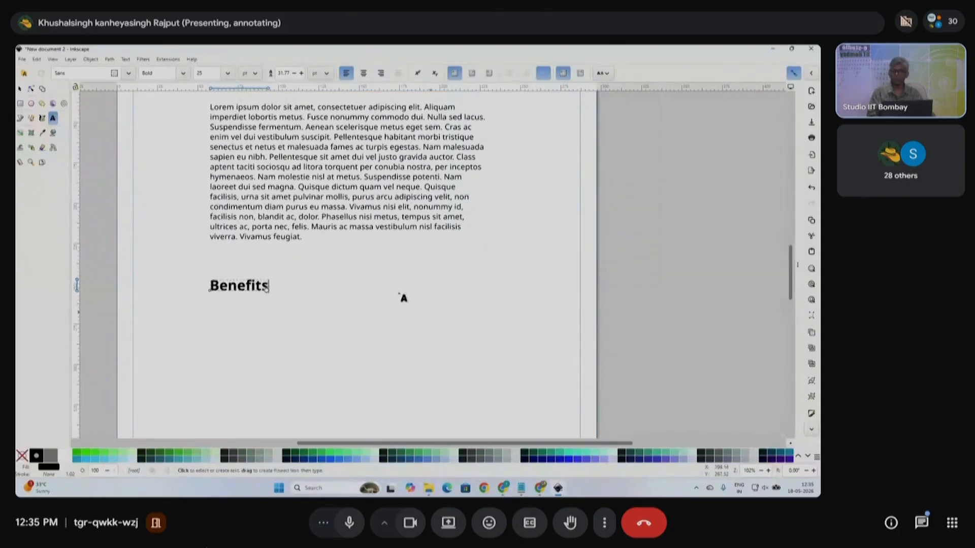
click(20, 89)
scroll(325, 296, down, 2)
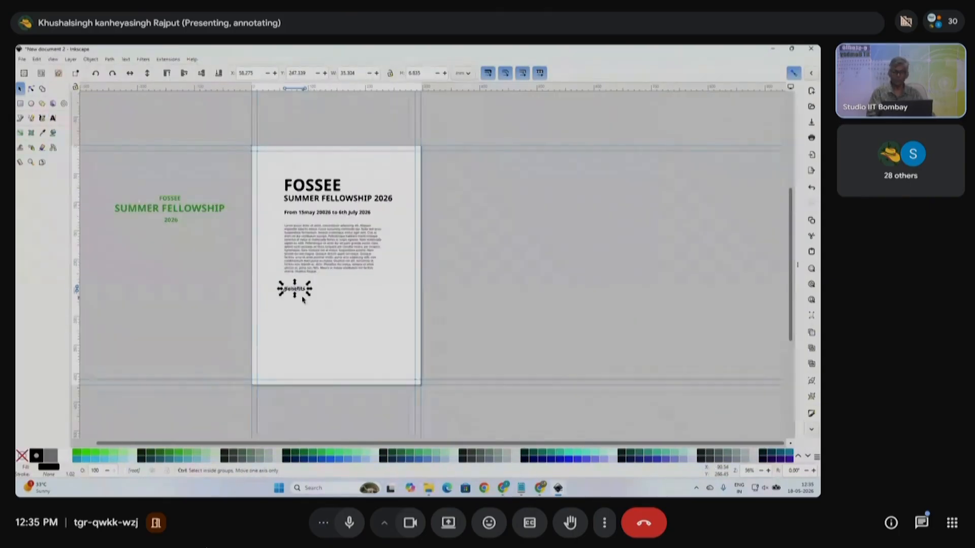
scroll(305, 295, up, 2)
- Place a copy of the intro paragraph under Benefits and trim it to three lines
drag(304, 296, 304, 277)
click(332, 237)
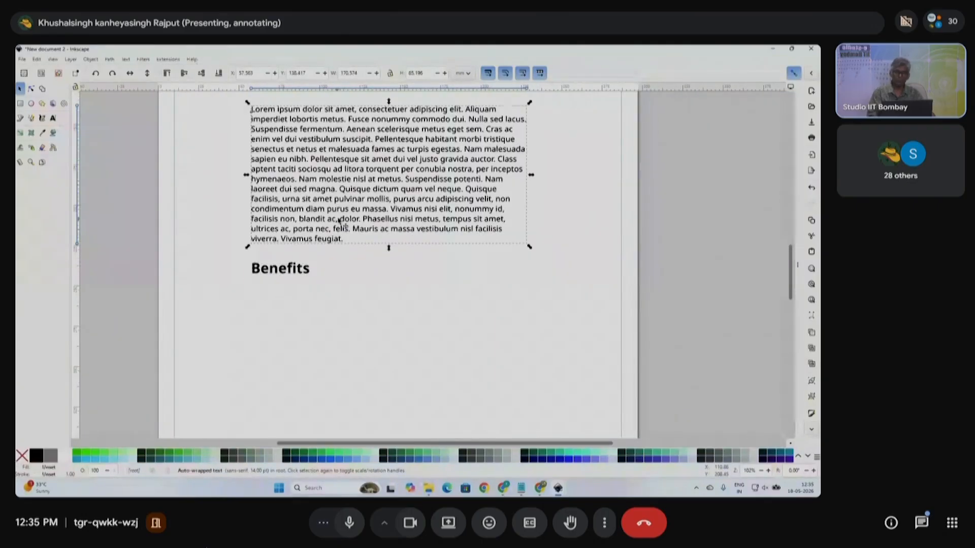
key(ctrl+d)
drag(347, 193, 367, 381)
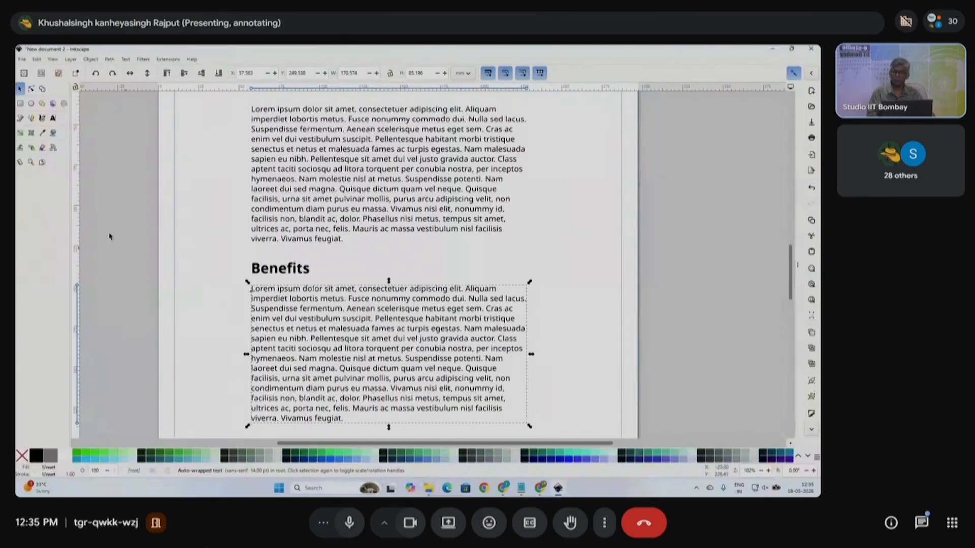
click(51, 118)
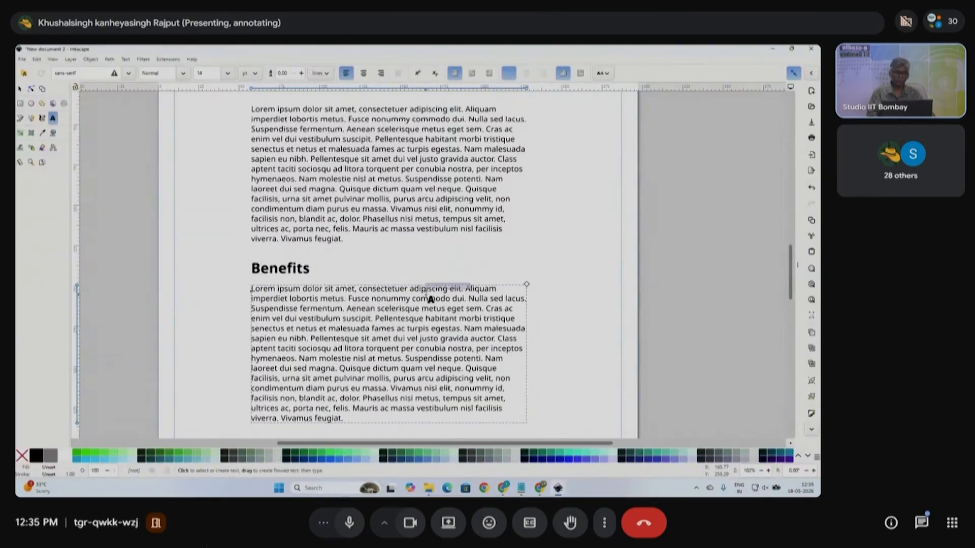
mouse_move(465, 288)
mouse_down()
mouse_move(526, 418)
mouse_move(440, 358)
mouse_move(465, 288)
mouse_up()
drag(347, 308, 371, 420)
key(Delete)
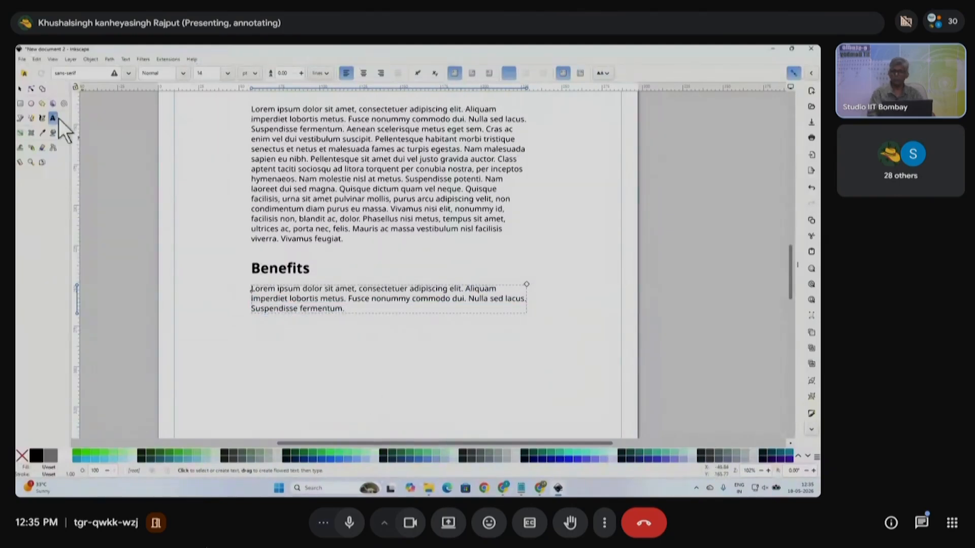
- Duplicate the Benefits heading and paragraph and place the copy below the original
click(19, 89)
scroll(278, 277, down, 1)
click(159, 268)
drag(157, 257, 548, 359)
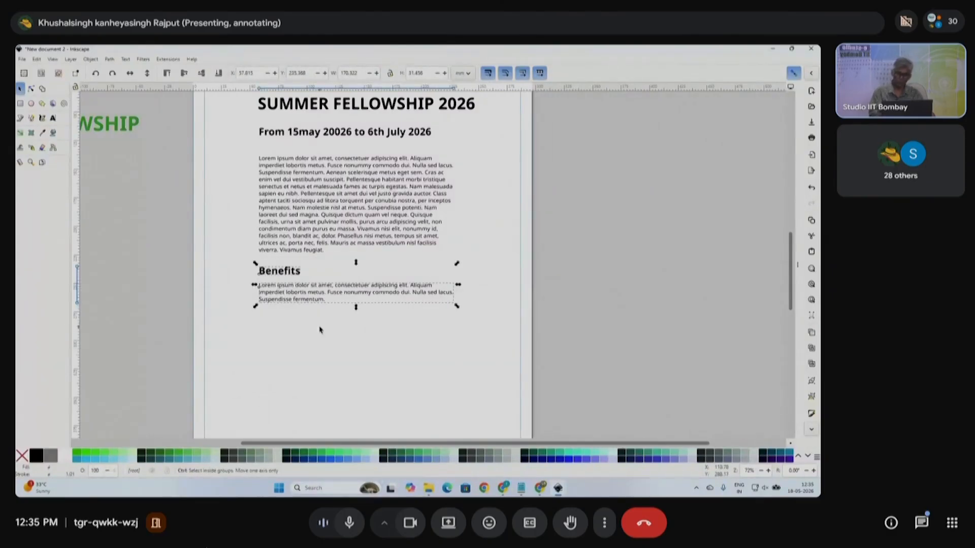
key(ctrl+d)
drag(301, 274, 313, 334)
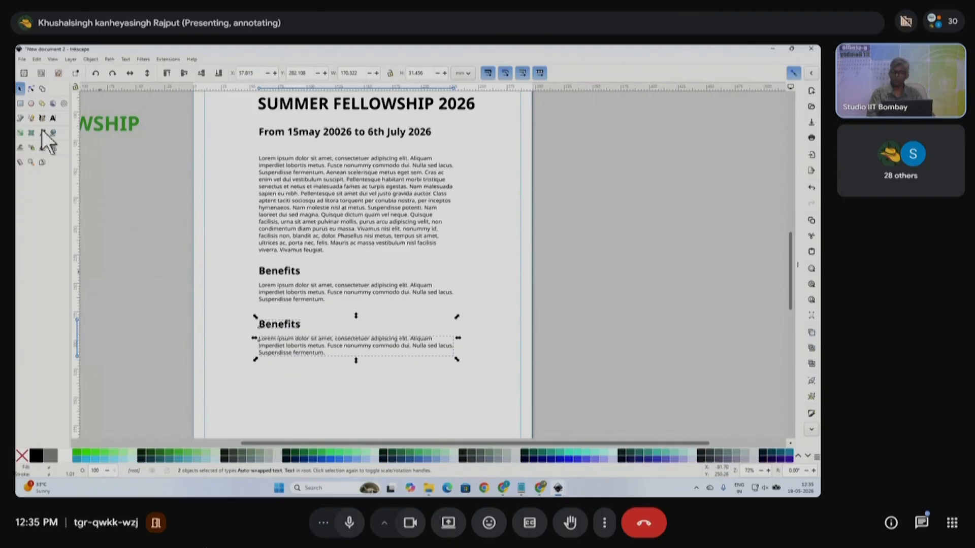
- Retitle the copied heading 'Who Can Join'
click(52, 118)
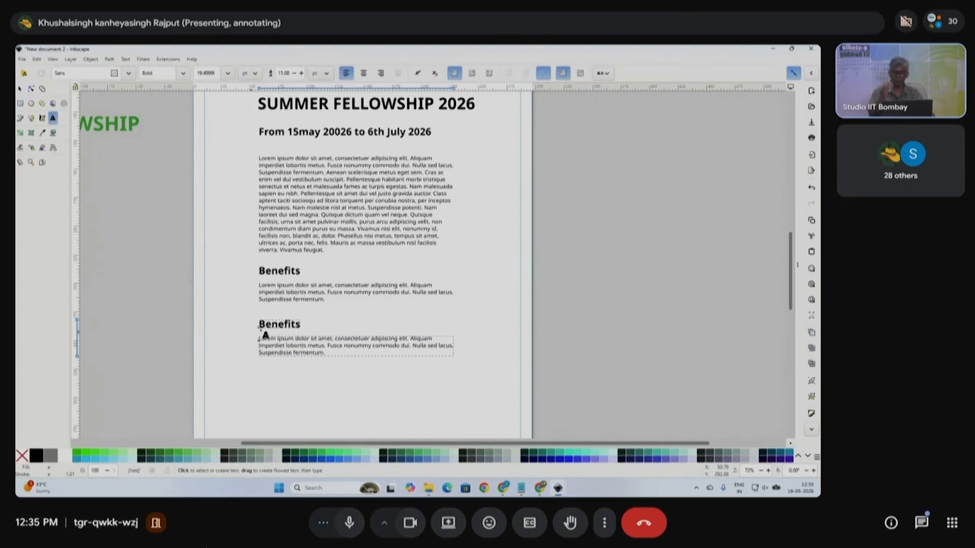
double_click(299, 326)
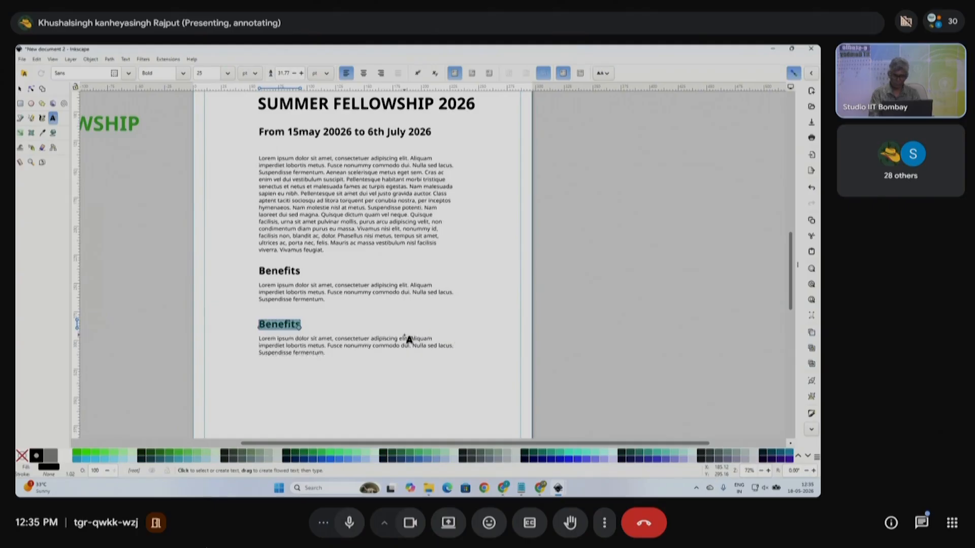
text(Who Can Joi)
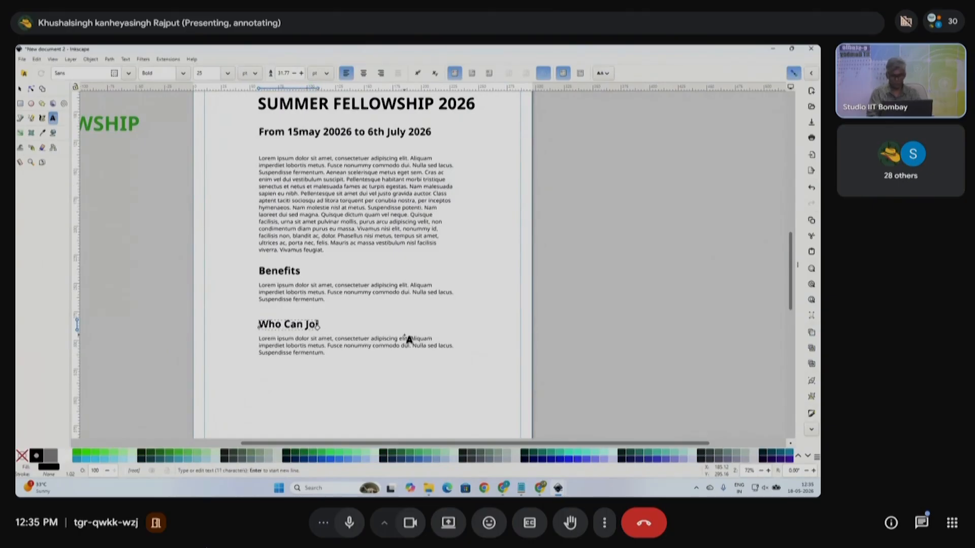
click(20, 89)
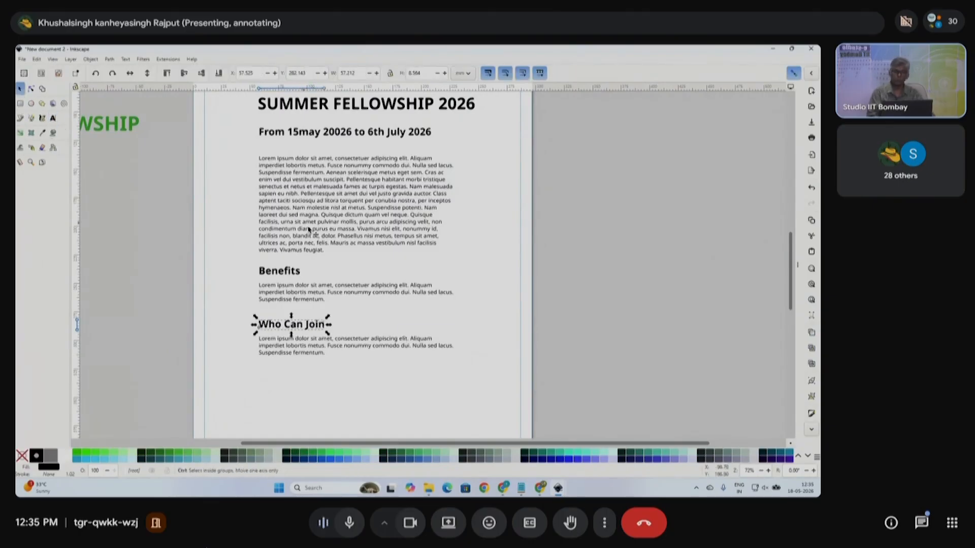
scroll(320, 259, down, 1)
click(488, 330)
scroll(498, 349, down, 2)
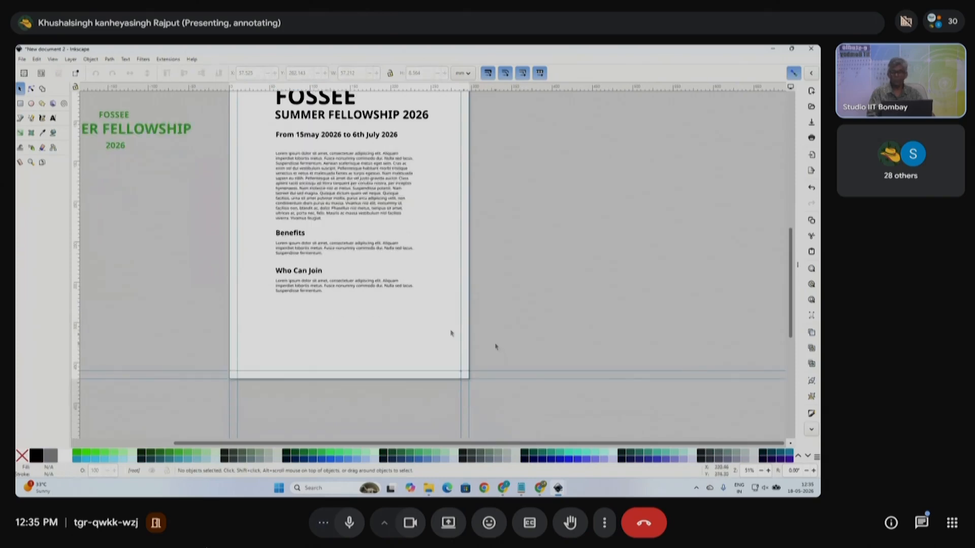
- Draw a black square at the page's lower right
click(20, 104)
mouse_move(399, 273)
mouse_down()
mouse_move(446, 329)
mouse_move(445, 318)
mouse_move(440, 331)
mouse_move(444, 322)
mouse_up()
click(19, 89)
- Duplicate the Who Can Join heading lower down and retype it as 'Contact'
click(298, 276)
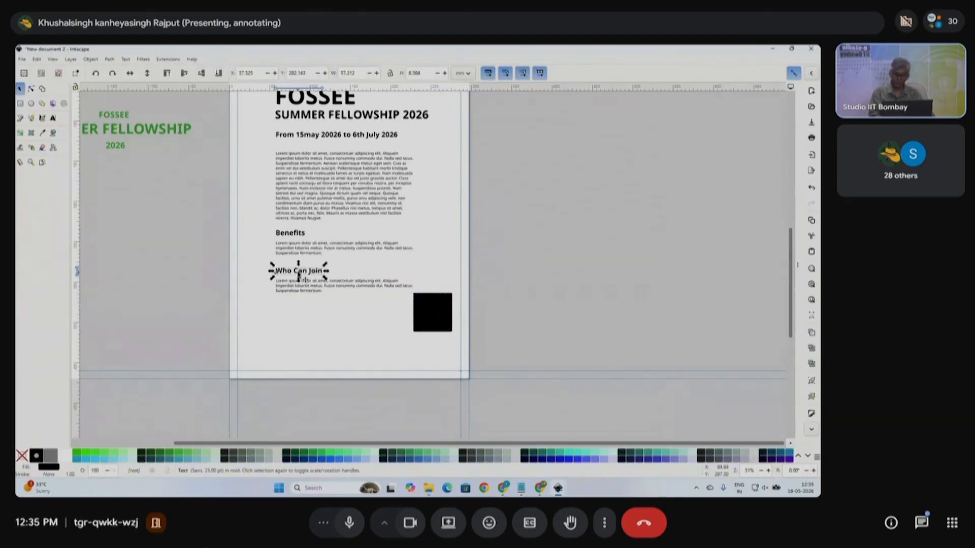
key(ctrl+d)
drag(298, 277, 297, 334)
click(54, 118)
key(ctrl+a)
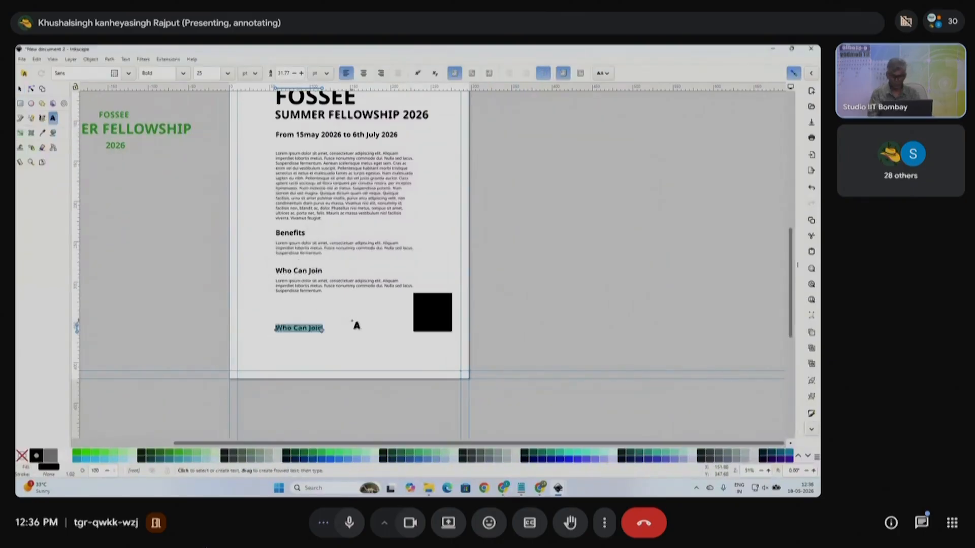
key(BackSpace)
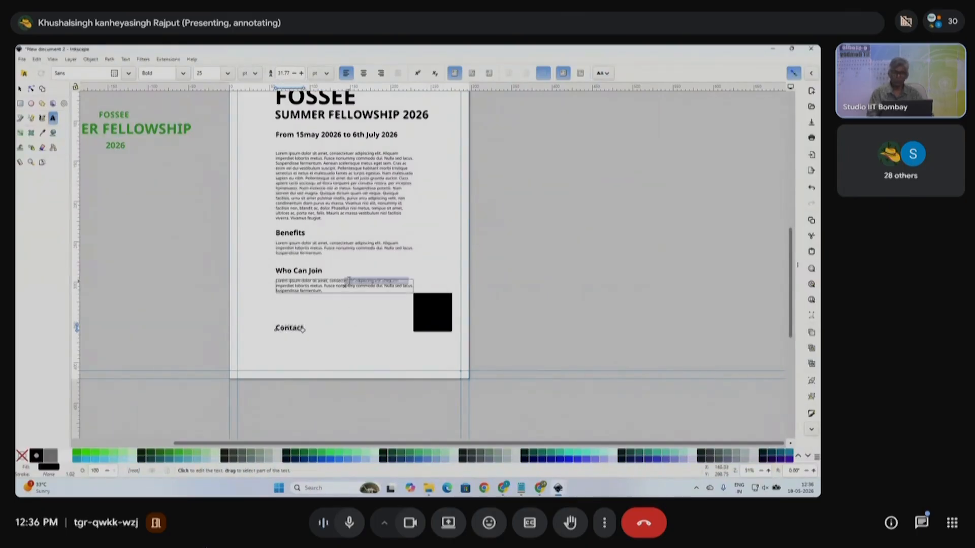
click(20, 88)
- Copy the Who Can Join paragraph to sit under the Contact heading
scroll(264, 305, up, 2)
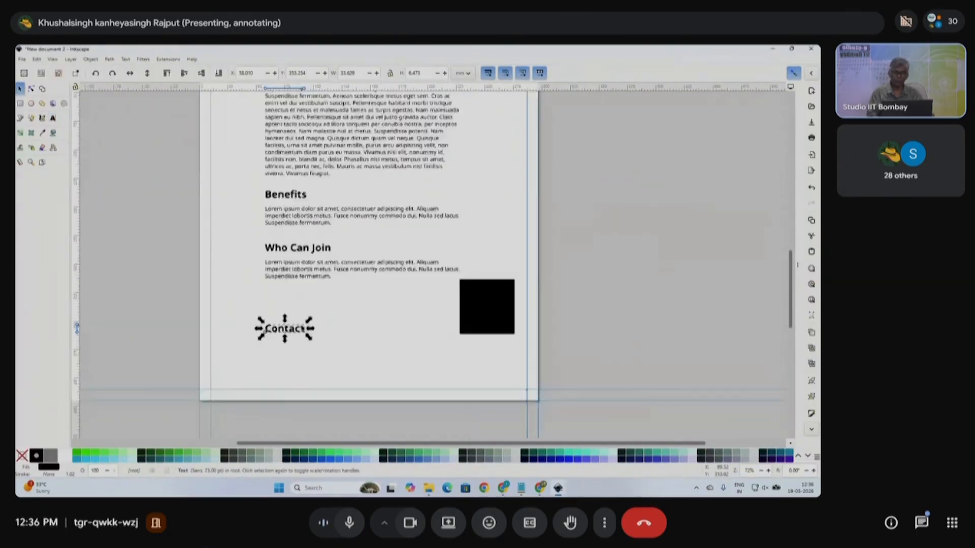
click(327, 258)
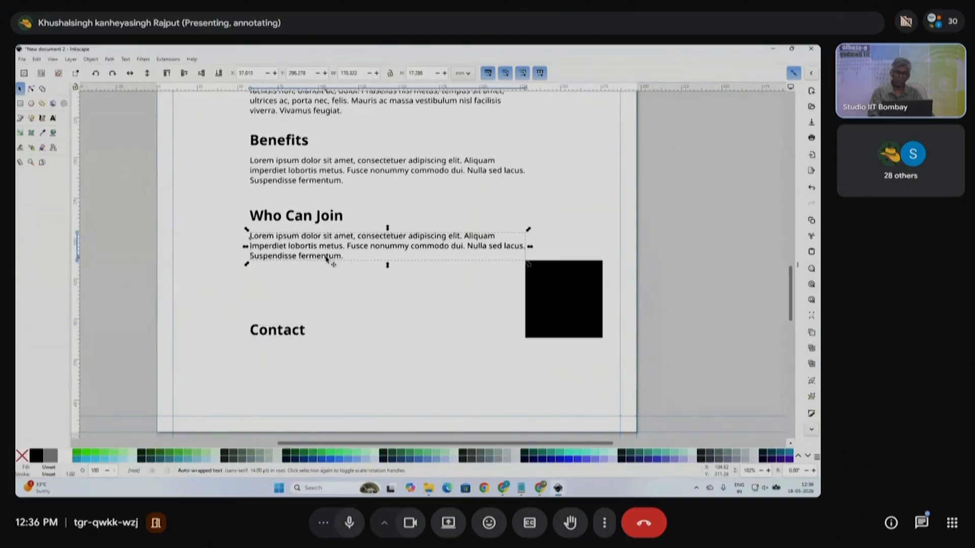
key(ctrl+d)
drag(330, 258, 327, 367)
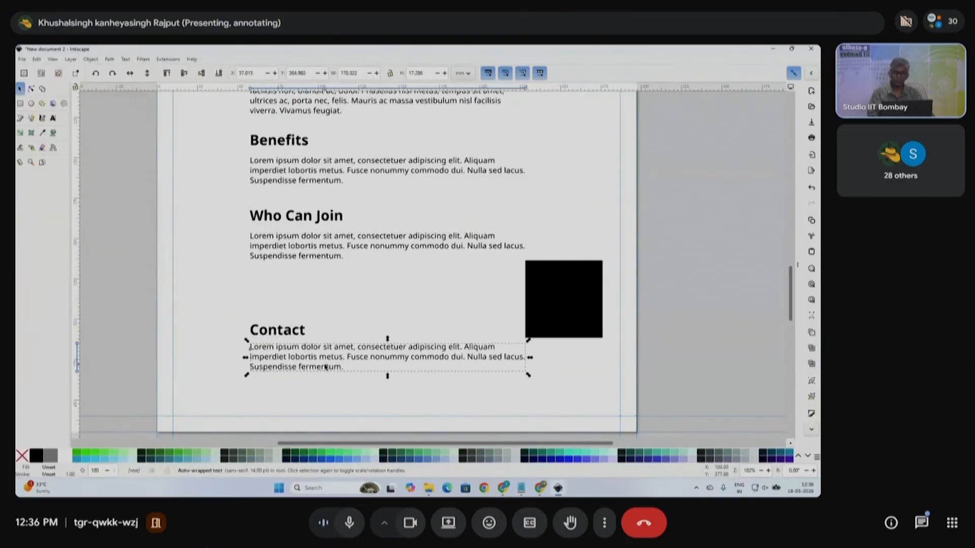
click(53, 118)
- Replace the Contact paragraph's placeholder text with the contact e-mail address
triple_click(307, 347)
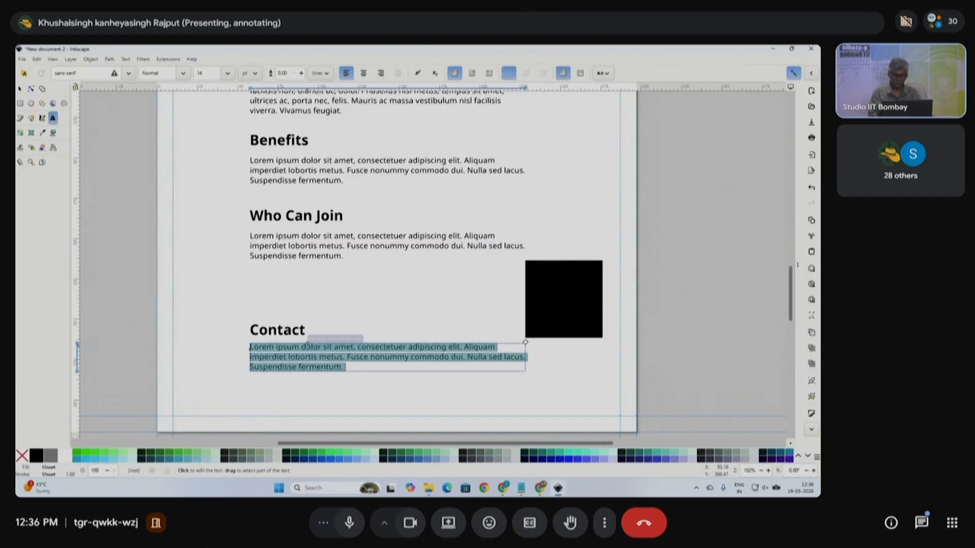
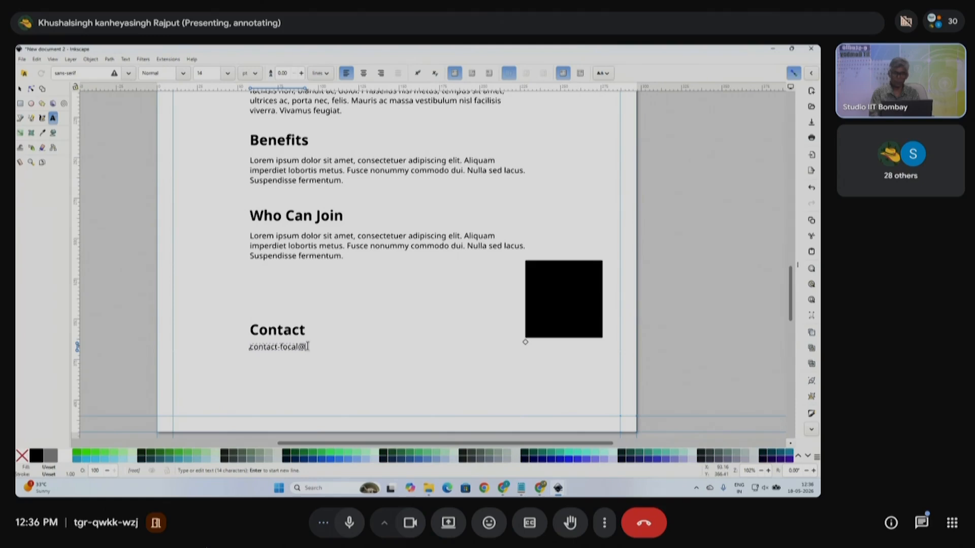
click(20, 88)
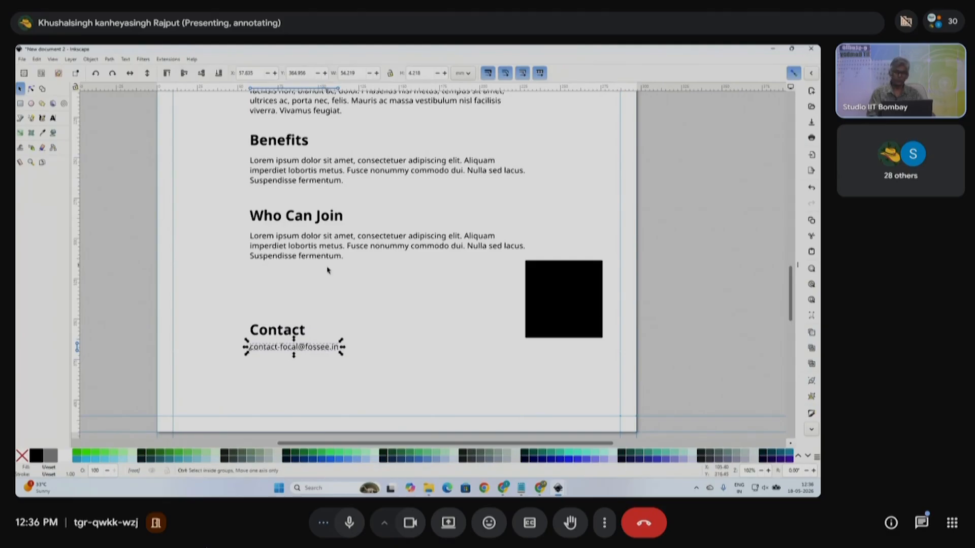
- Move the Contact section up, nudge the black square down, and shift all content slightly higher
scroll(328, 270, down, 1)
drag(176, 288, 378, 338)
drag(312, 319, 322, 302)
click(558, 349)
drag(500, 294, 501, 298)
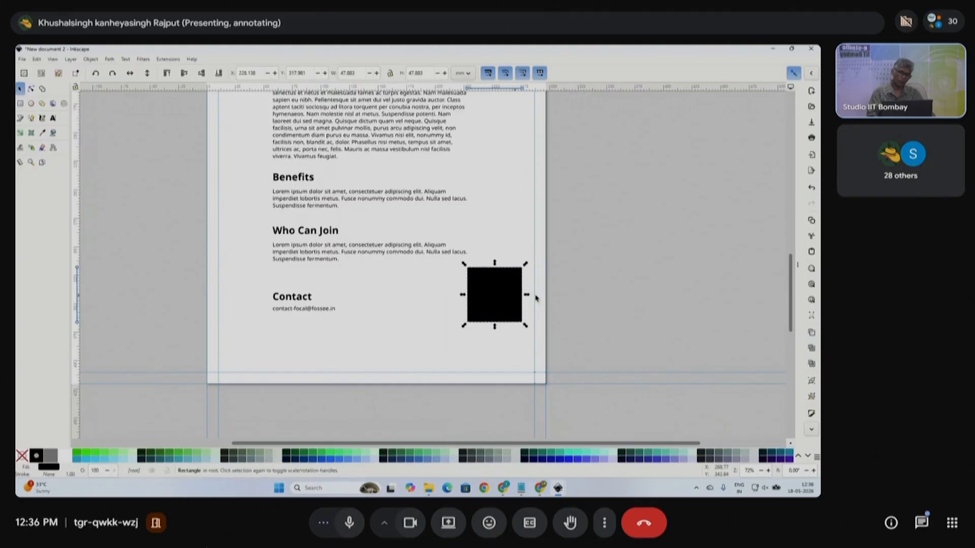
scroll(566, 296, down, 2)
click(574, 331)
drag(575, 331, 338, 124)
drag(439, 146, 440, 141)
click(598, 222)
- Check the title, dates, headings and paragraphs one by one, ending on the intro paragraph
scroll(595, 224, right, 3)
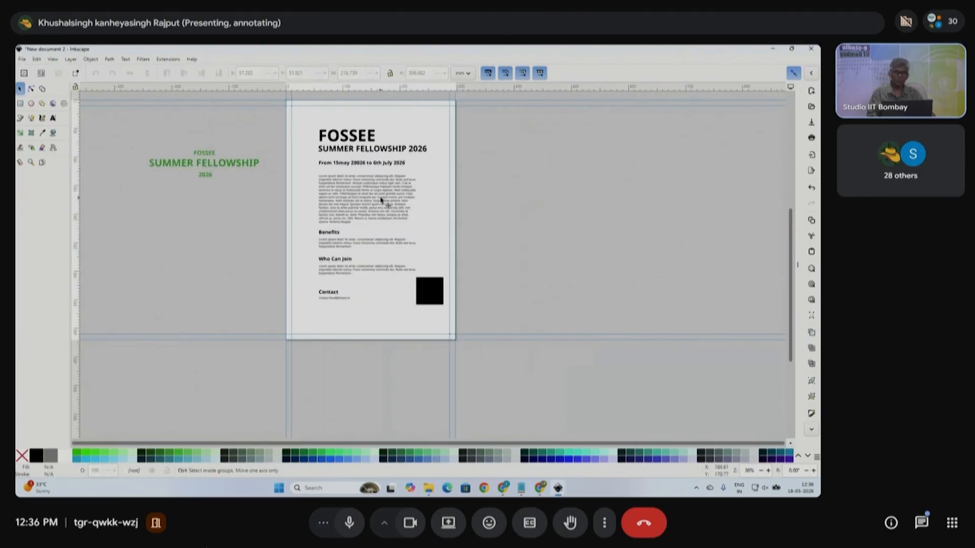
scroll(381, 201, up, 1)
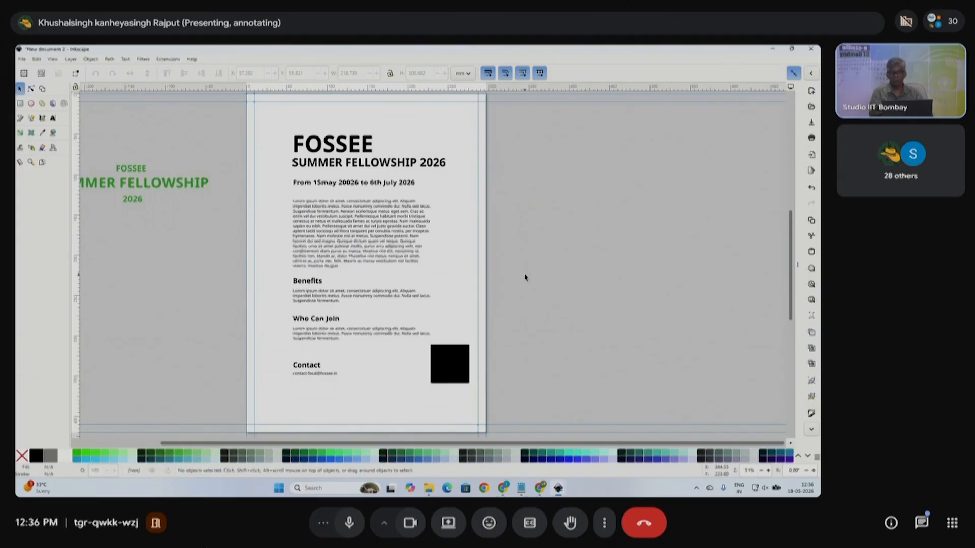
click(397, 165)
click(396, 186)
key(Escape)
click(314, 283)
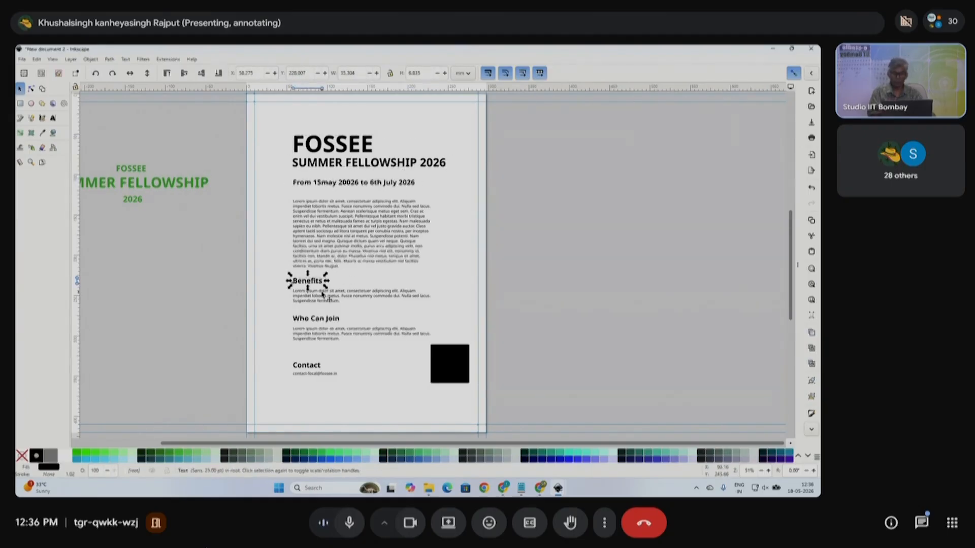
key(Escape)
click(330, 319)
click(333, 335)
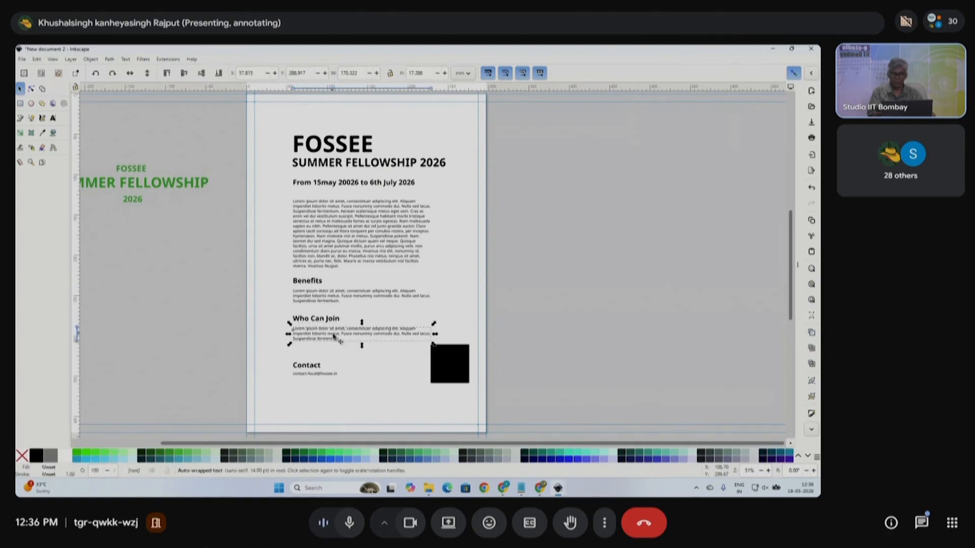
click(320, 367)
click(224, 361)
drag(222, 360, 376, 394)
click(533, 365)
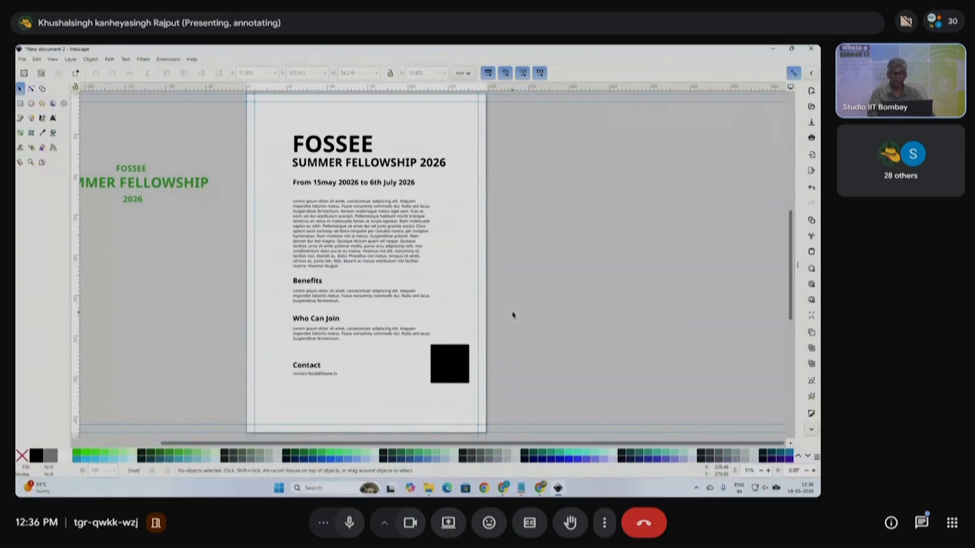
click(396, 221)
- Try center, right and left alignment on the intro paragraph, keep it left-aligned, and widen its frame
click(52, 118)
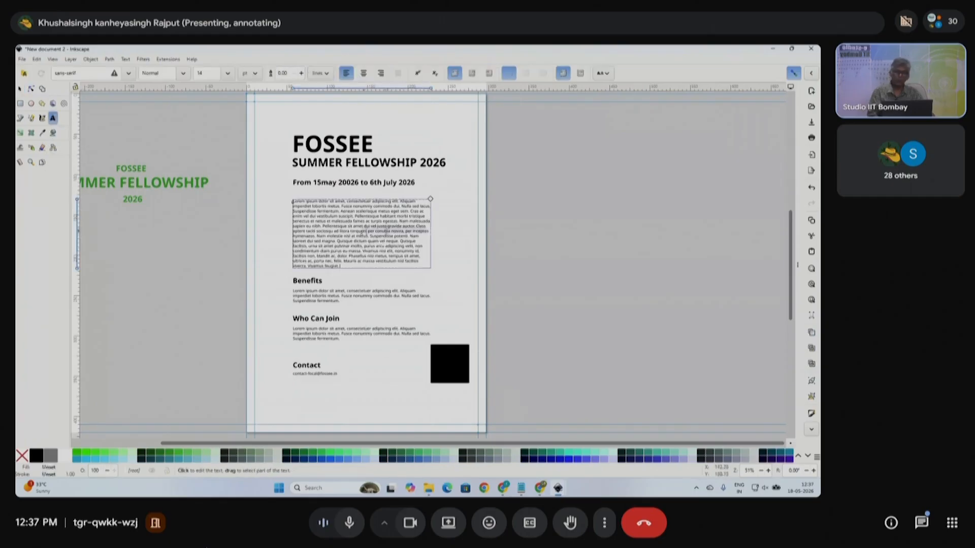
click(388, 224)
click(394, 227)
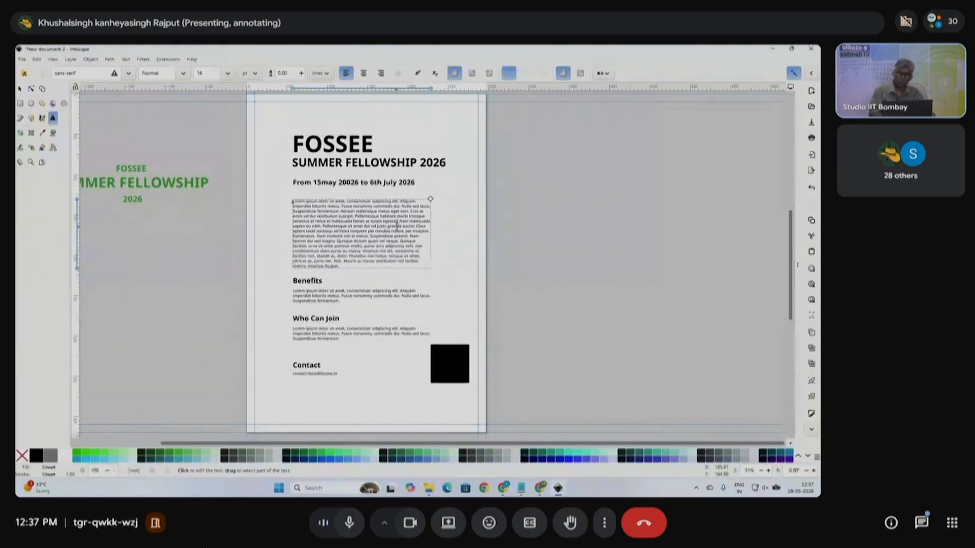
key(ctrl+a)
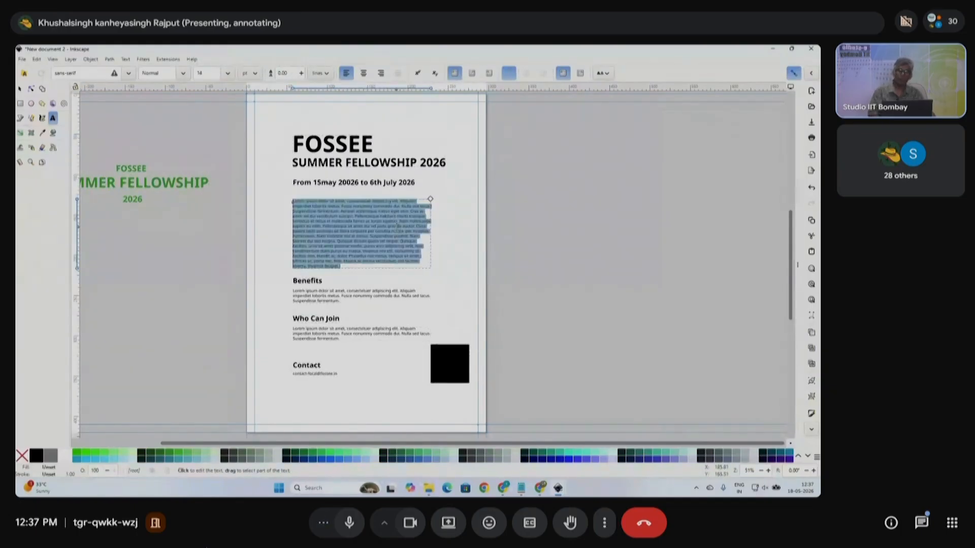
click(363, 73)
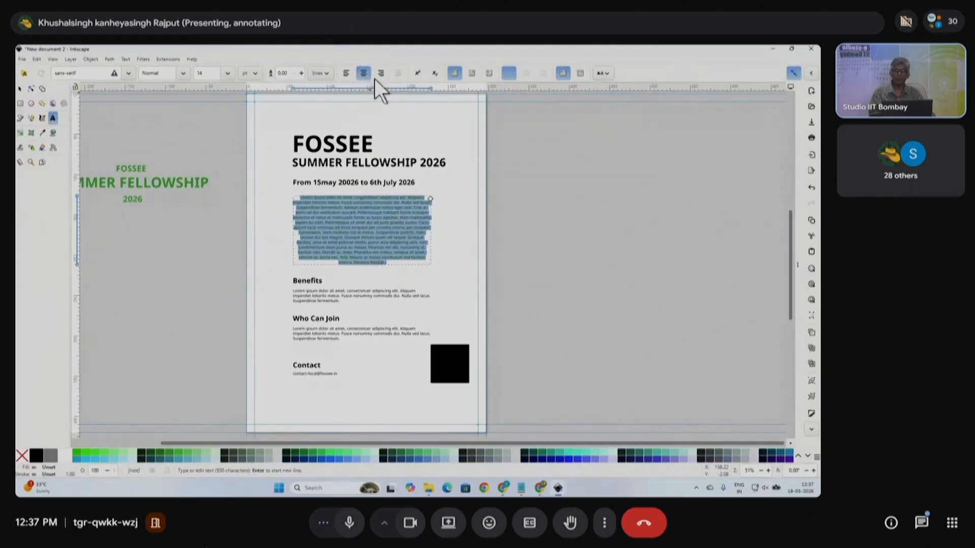
click(381, 74)
click(346, 73)
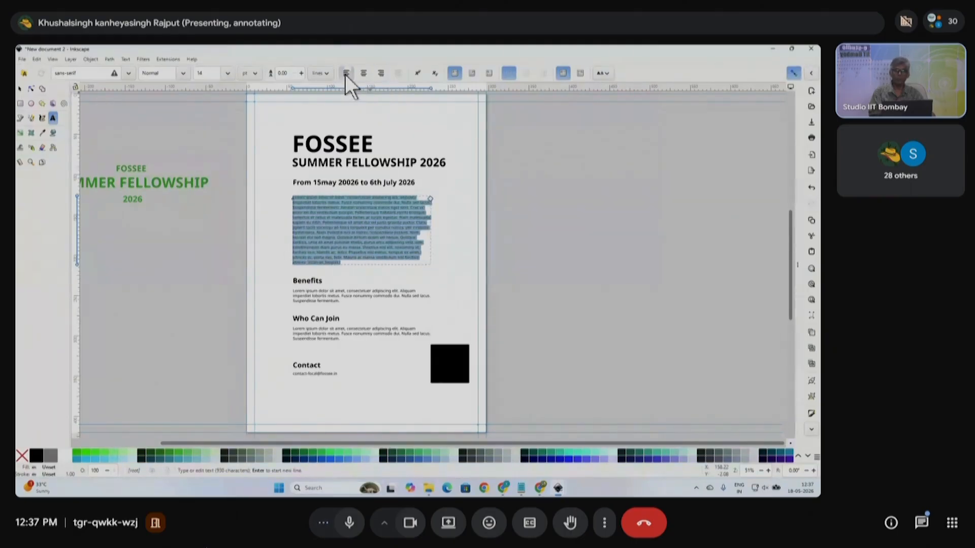
drag(432, 234, 448, 198)
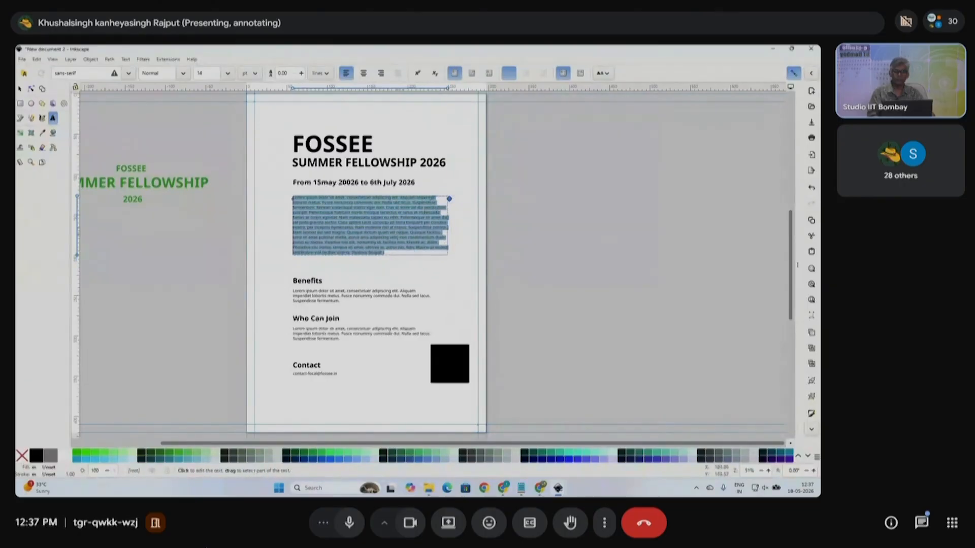
click(401, 250)
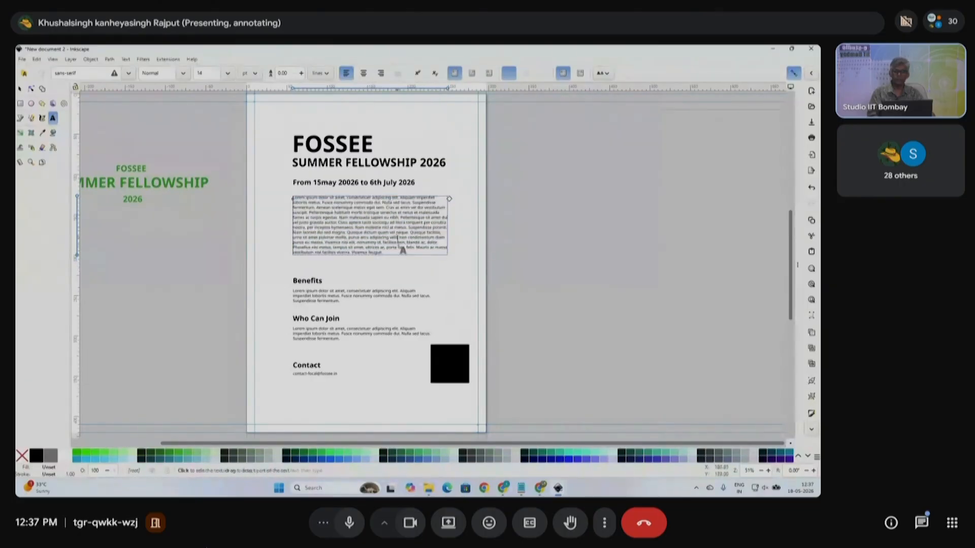
click(20, 90)
click(53, 118)
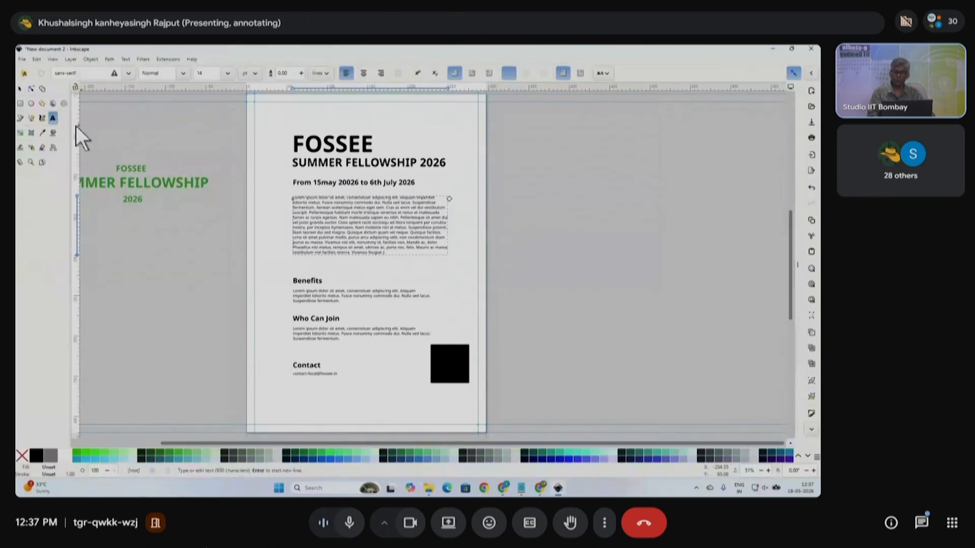
- Draw a text frame below Contact, type 'this is my next paragraph', and paste copies to repeat it
scroll(406, 291, down, 5)
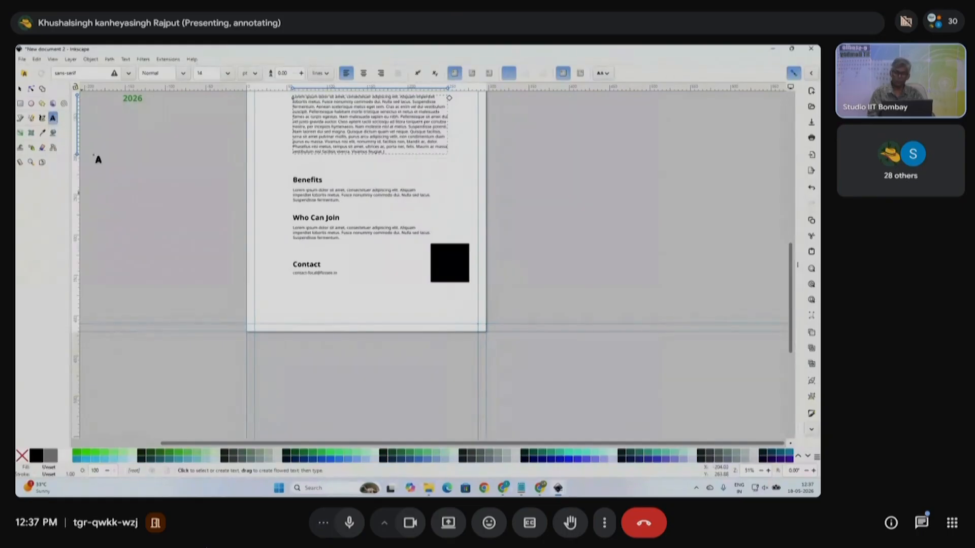
drag(291, 297, 456, 363)
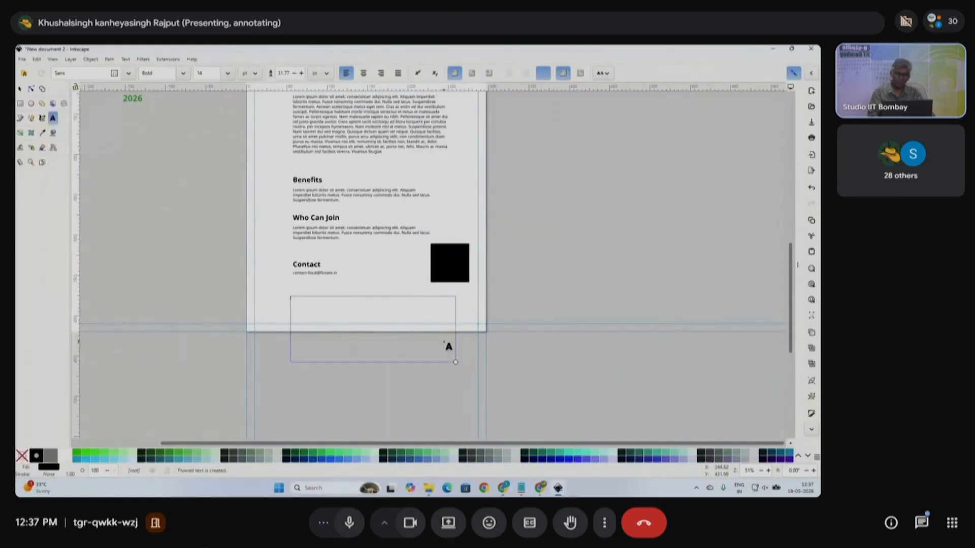
text(thi)
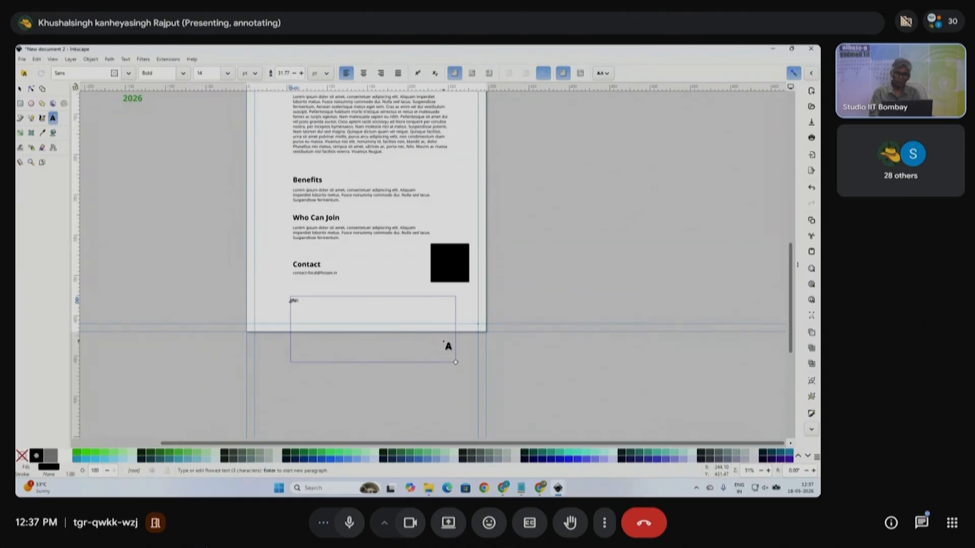
text(s is tex)
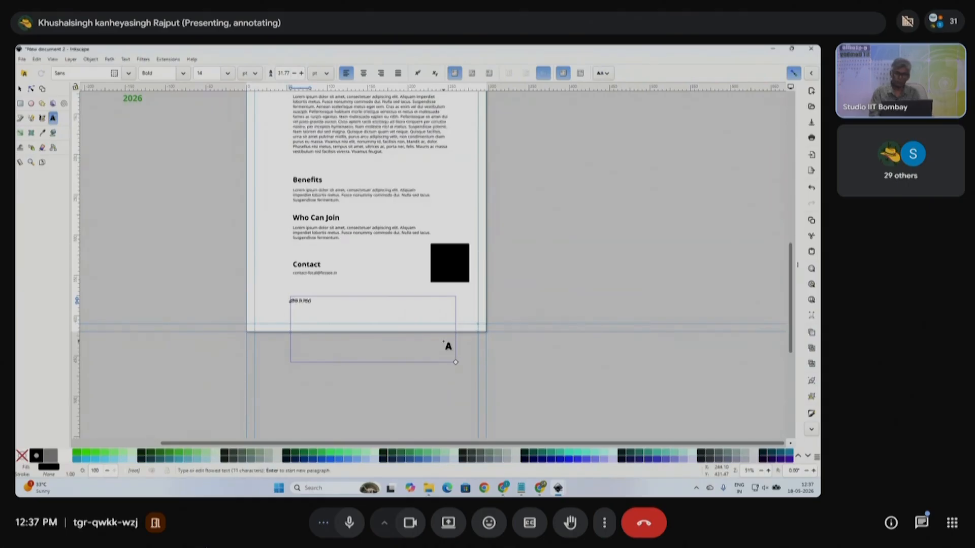
text(next paragraph)
key(ctrl+a)
key(ctrl+c)
key(ctrl+v)
key(ctrl+v)
key(ctrl+v)
key(ctrl+v)
key(ctrl+v)
key(ctrl+v)
key(ctrl+v)
key(ctrl+v)
key(ctrl+v)
key(ctrl+v)
key(ctrl+v)
key(ctrl+v)
key(ctrl+v)
- Justify the repeated paragraph and move it slightly up on the page
key(ctrl+a)
click(398, 72)
key(F1)
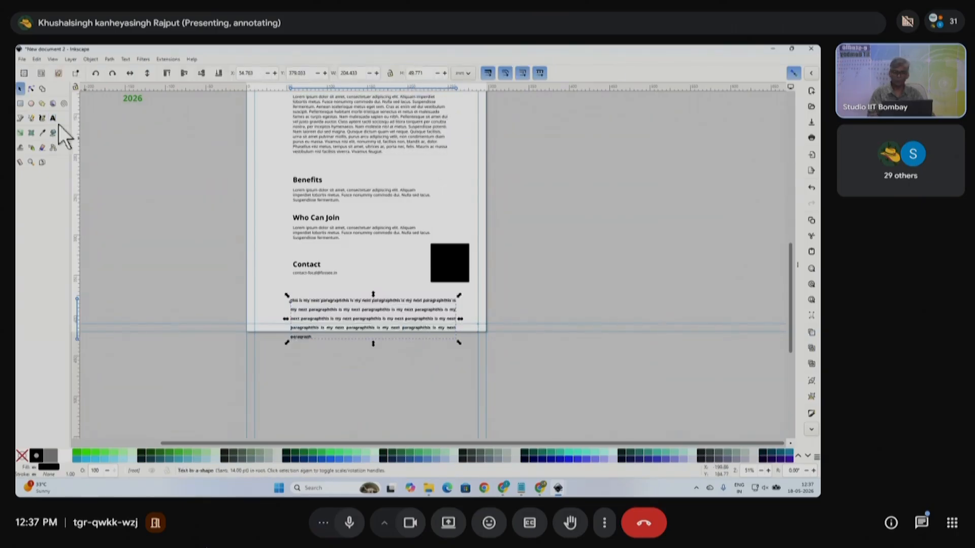
scroll(363, 329, up, 2)
scroll(429, 318, down, 1)
drag(432, 315, 431, 295)
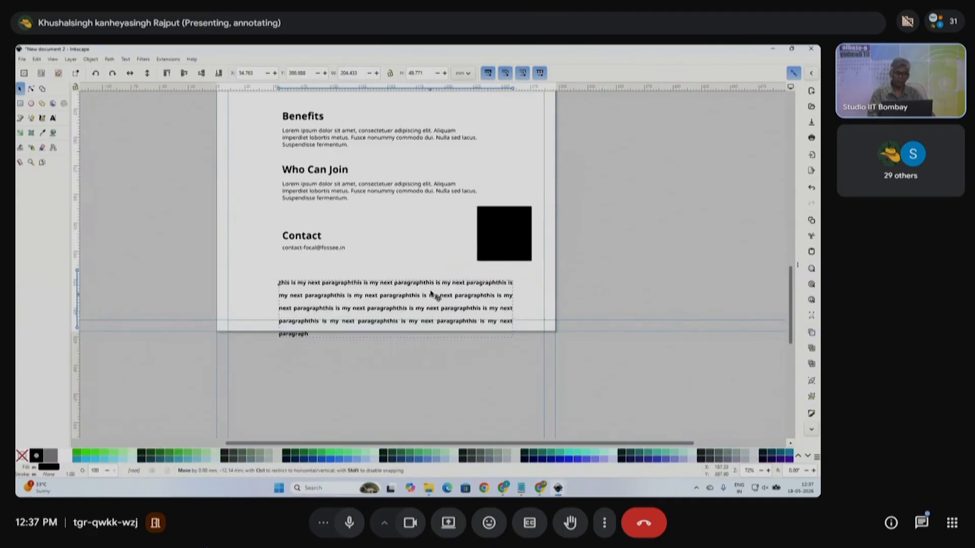
- Set the new paragraph's line spacing to 16.50
click(53, 117)
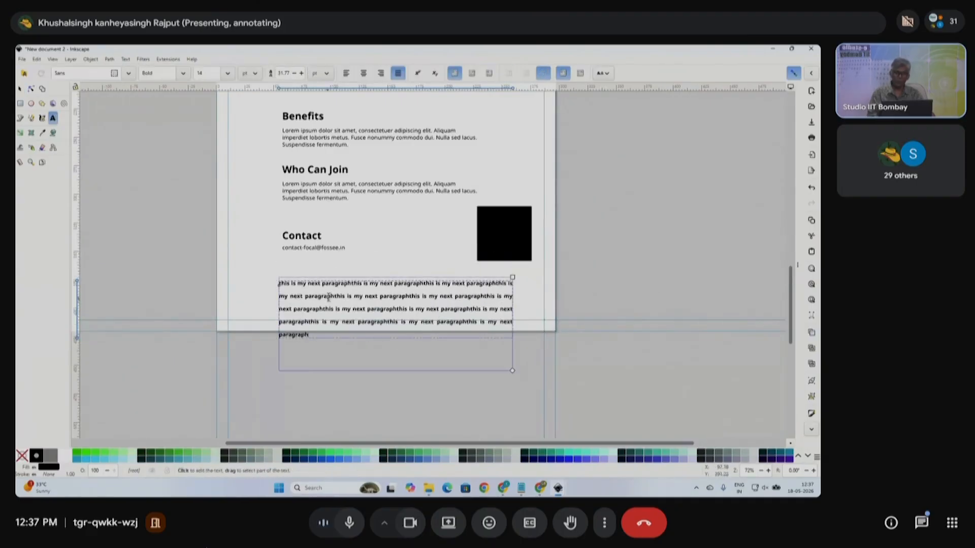
key(ctrl+a)
scroll(328, 295, up, 2)
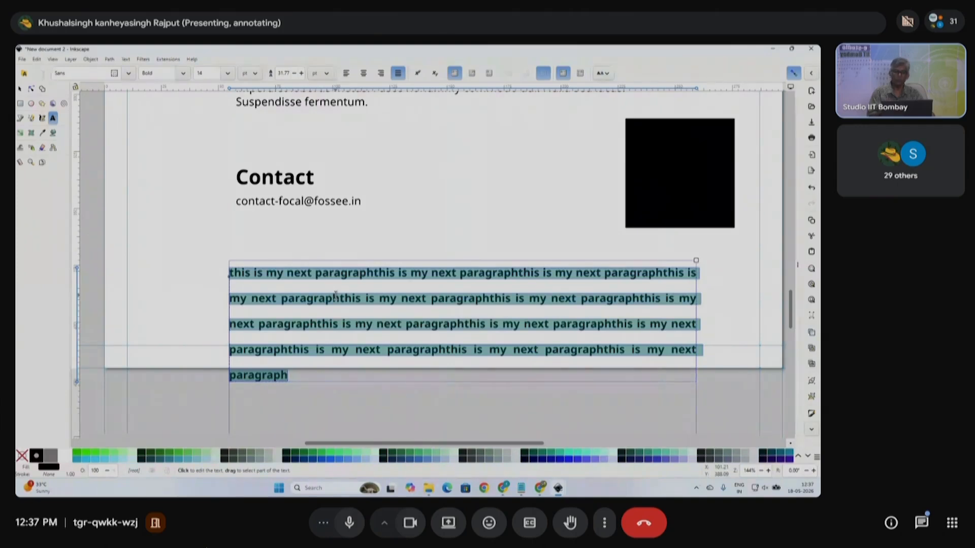
click(345, 299)
key(ctrl+a)
click(283, 75)
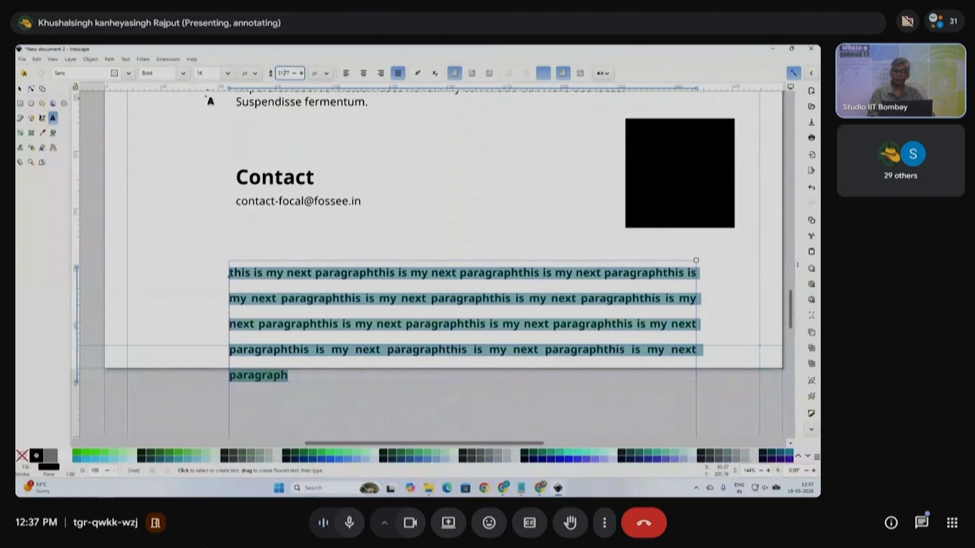
click(199, 72)
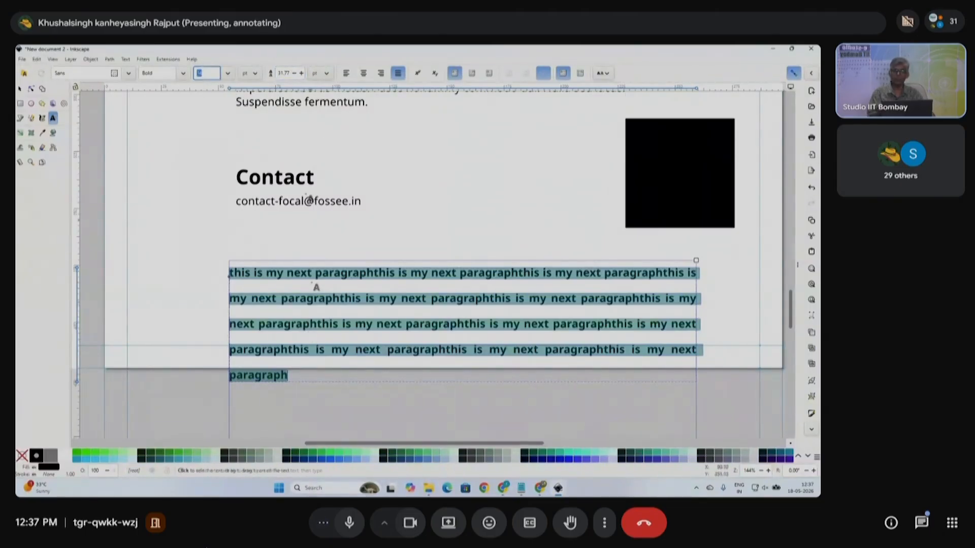
click(286, 74)
key(ctrl+a)
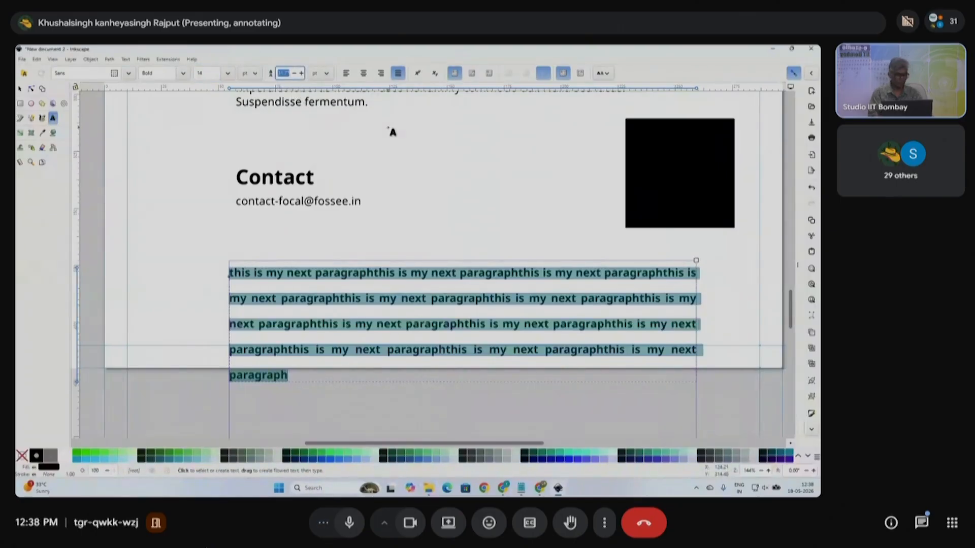
text(16.5)
key(Return)
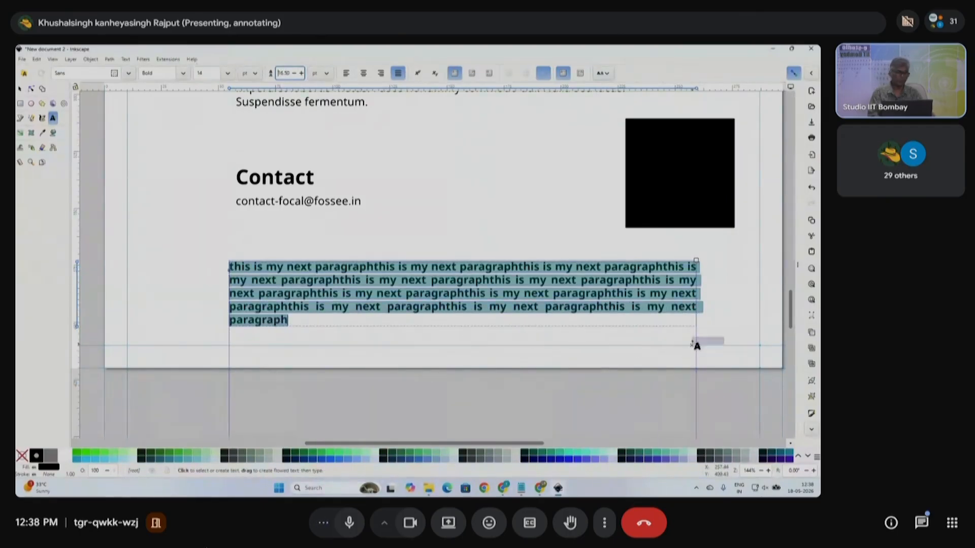
- Narrow the paragraph's frame and move it up beside the black square
scroll(694, 344, down, 1)
drag(695, 347, 633, 343)
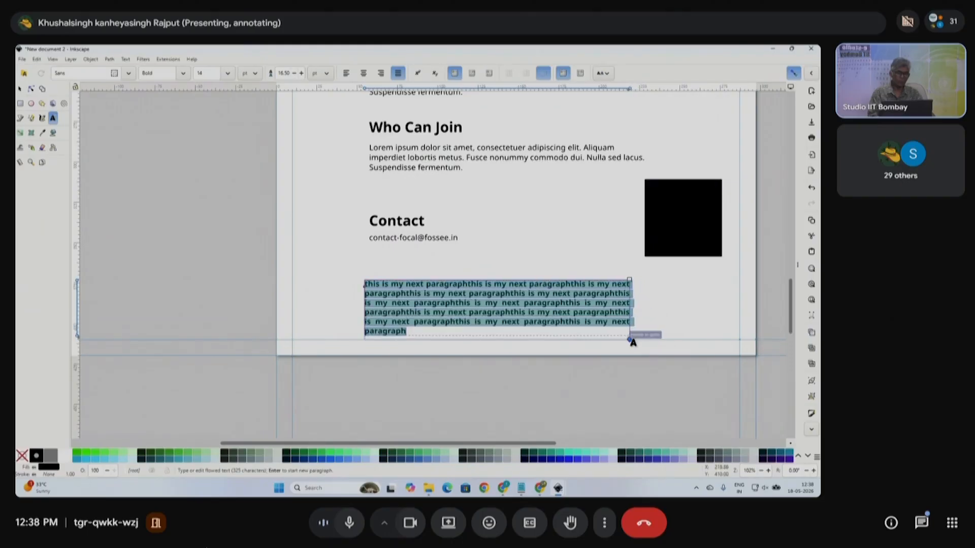
scroll(633, 343, down, 2)
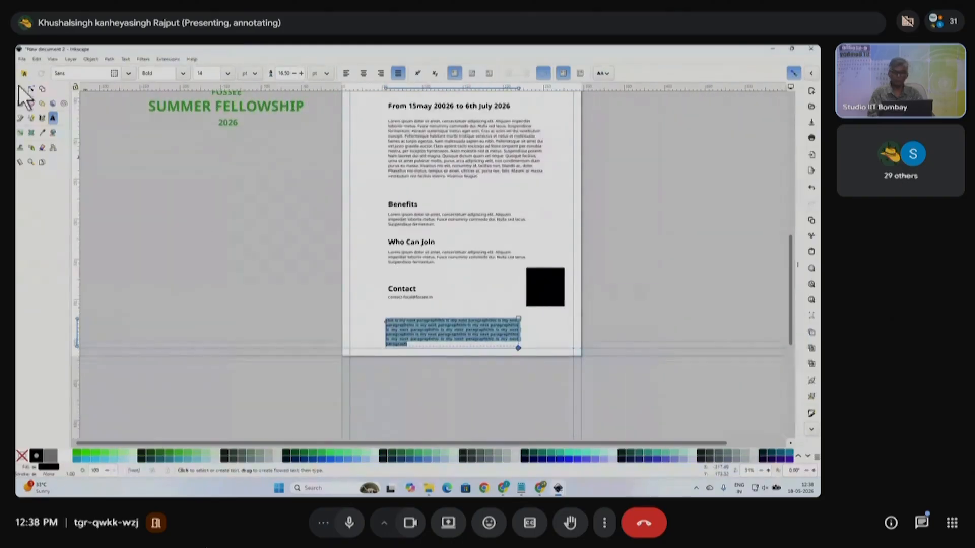
click(20, 88)
drag(461, 333, 448, 314)
scroll(467, 321, up, 2)
- Change the paragraph's font style from bold to Normal
click(53, 118)
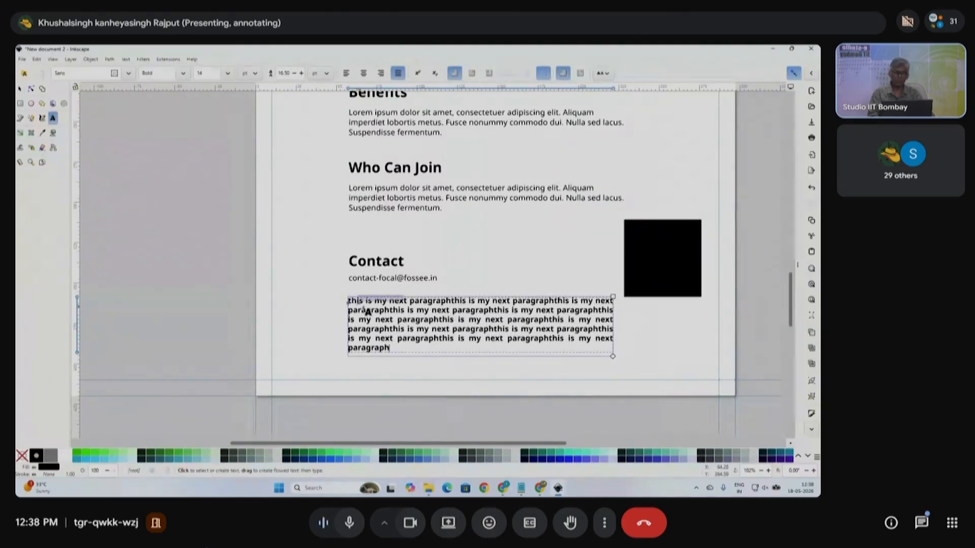
key(ctrl+a)
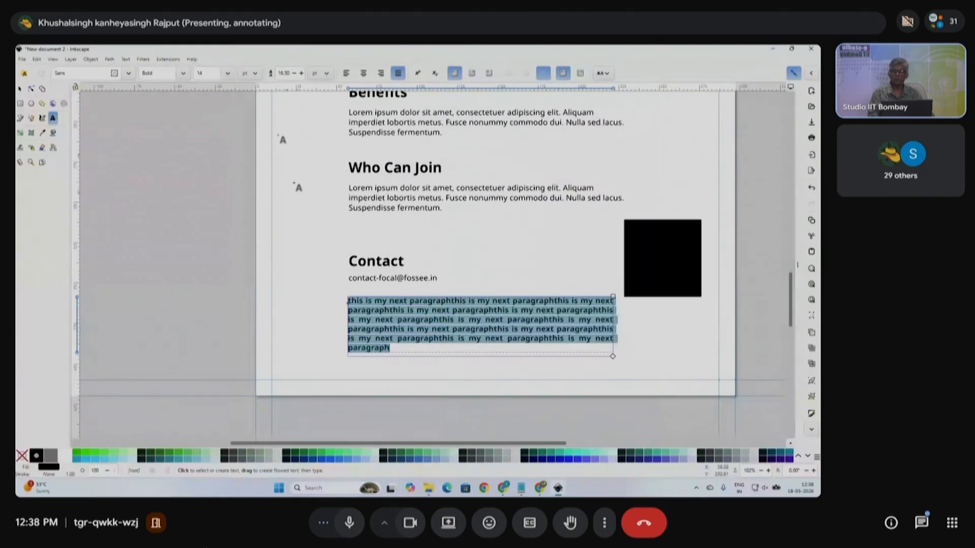
click(181, 74)
click(168, 87)
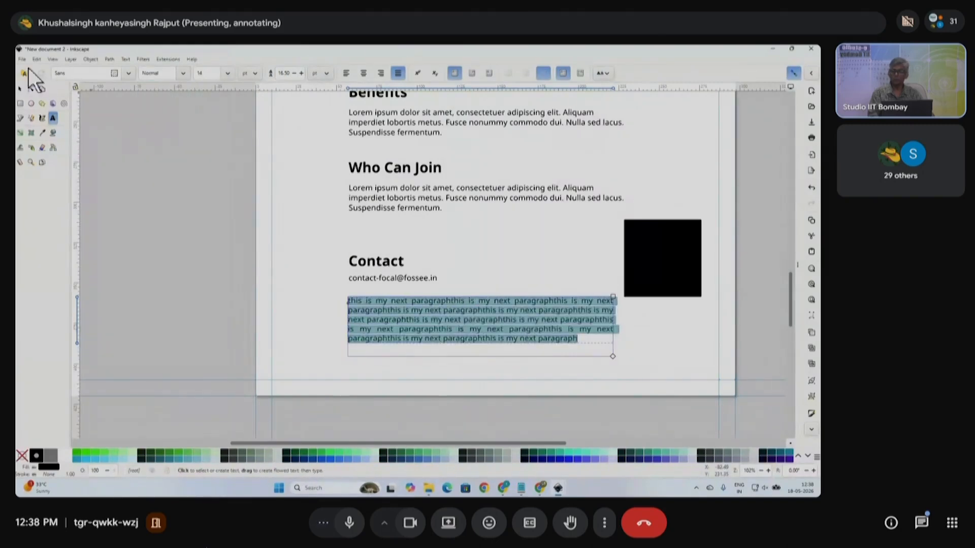
- Move the new paragraph up over the Who Can Join section
click(19, 89)
scroll(620, 328, right, 2)
scroll(564, 333, down, 1)
drag(239, 267, 325, 304)
click(445, 319)
drag(446, 319, 449, 230)
- Delete the new paragraph and restore the accidentally deleted Who Can Join lorem paragraph
key(Delete)
click(427, 228)
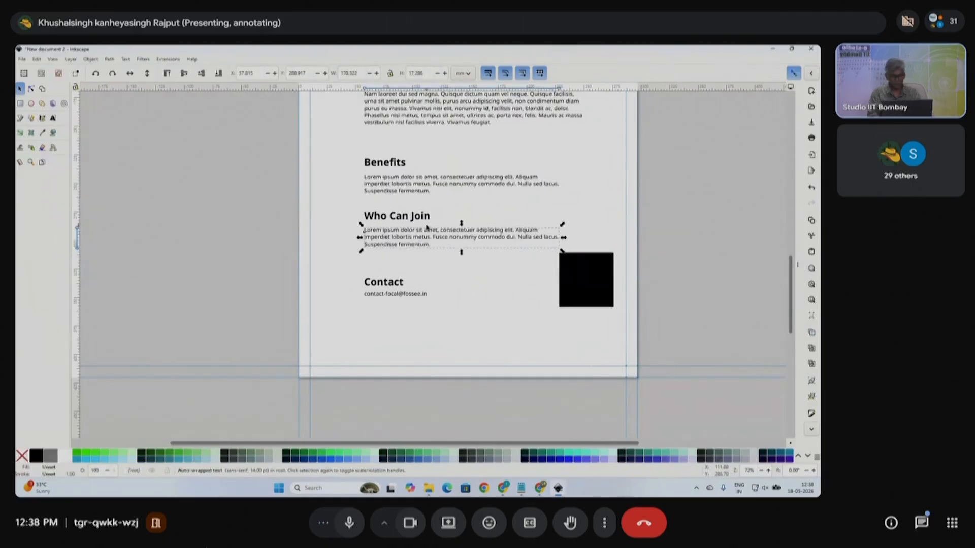
key(Delete)
key(ctrl+v)
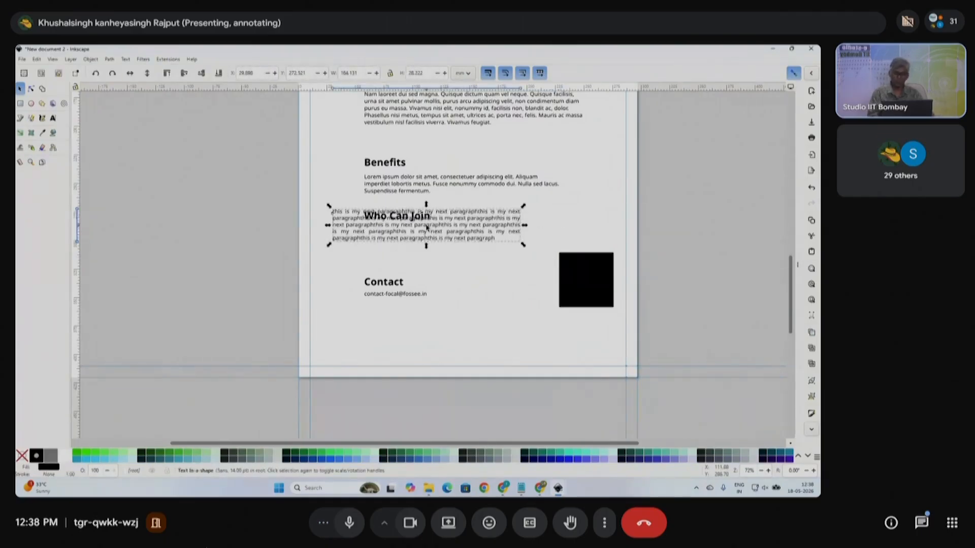
key(Delete)
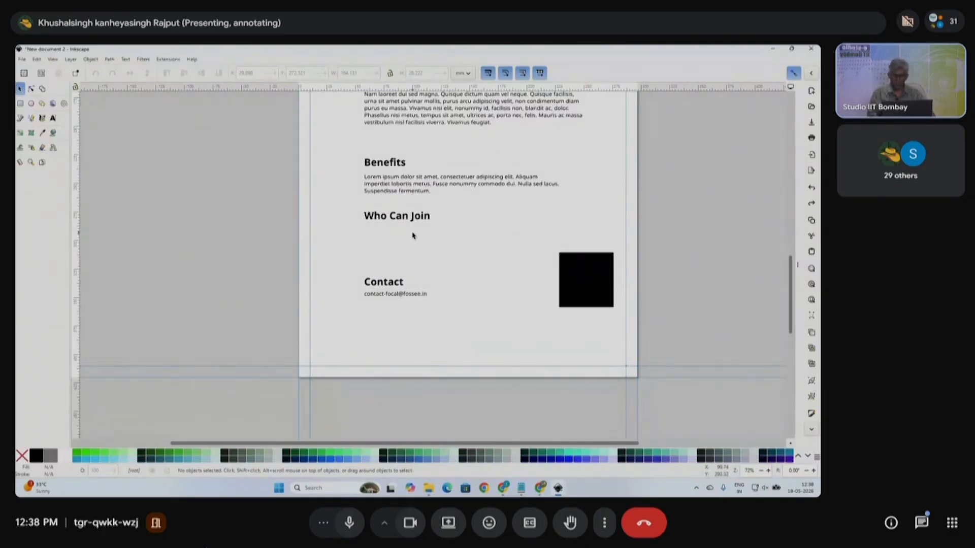
key(ctrl)
key(ctrl+z)
key(ctrl+z)
- Move the repeated paragraph off the page to the left and delete it
click(451, 256)
drag(455, 255, 208, 256)
scroll(344, 250, left, 3)
drag(344, 250, 336, 249)
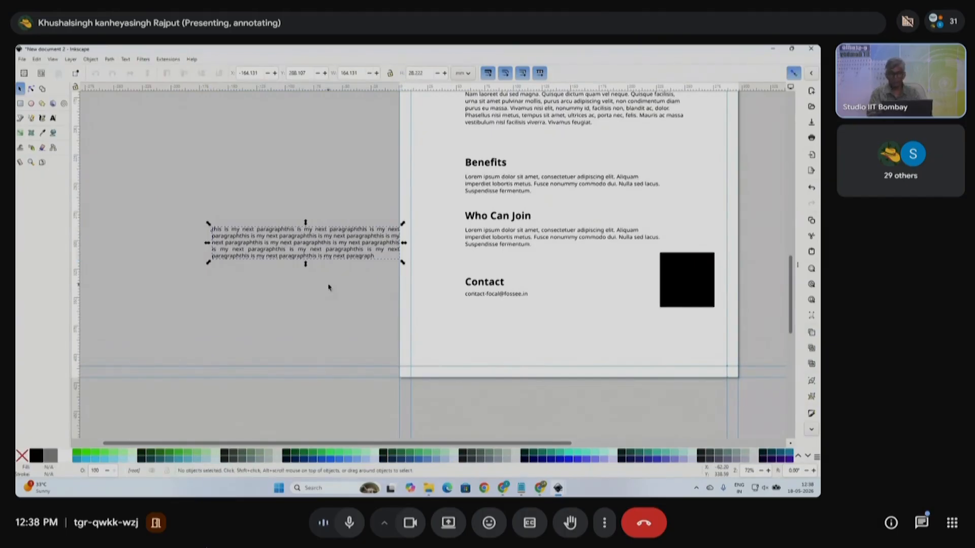
key(Delete)
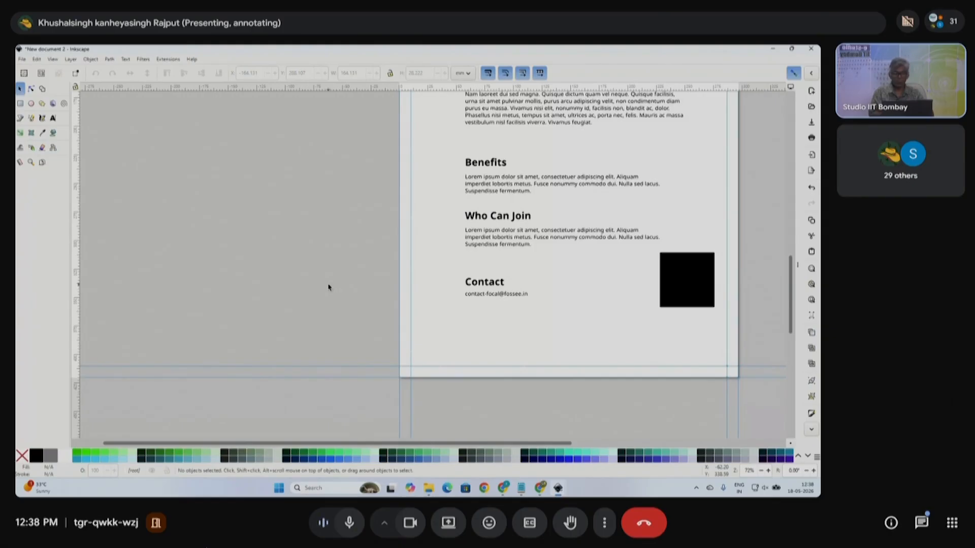
- Paste several copies of the repeated paragraph, then delete each stray copy
scroll(406, 300, right, 5)
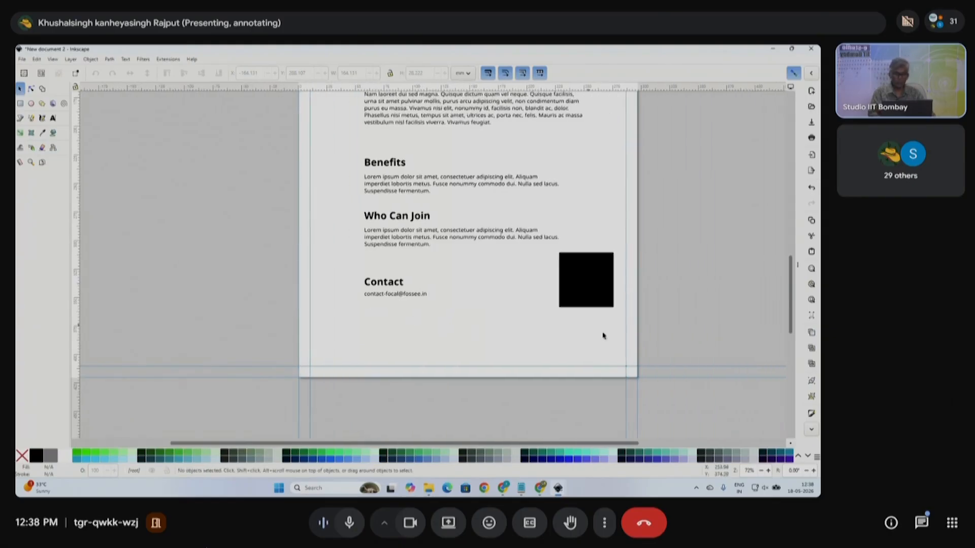
key(ctrl)
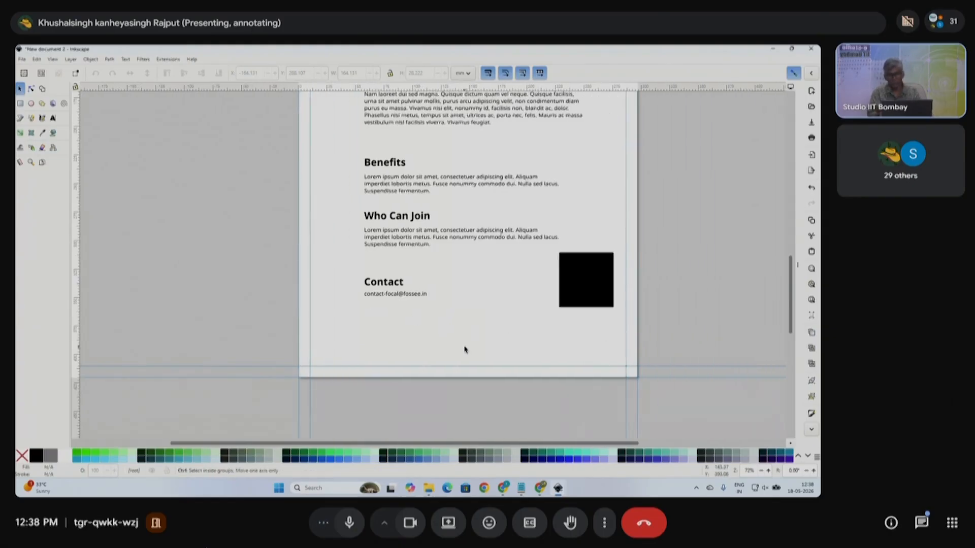
key(ctrl+v)
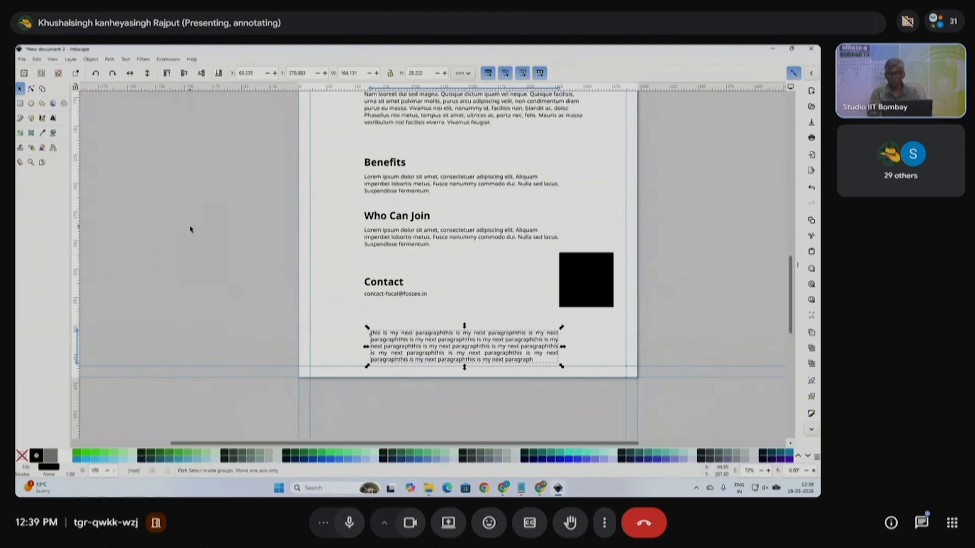
key(ctrl+v)
click(726, 167)
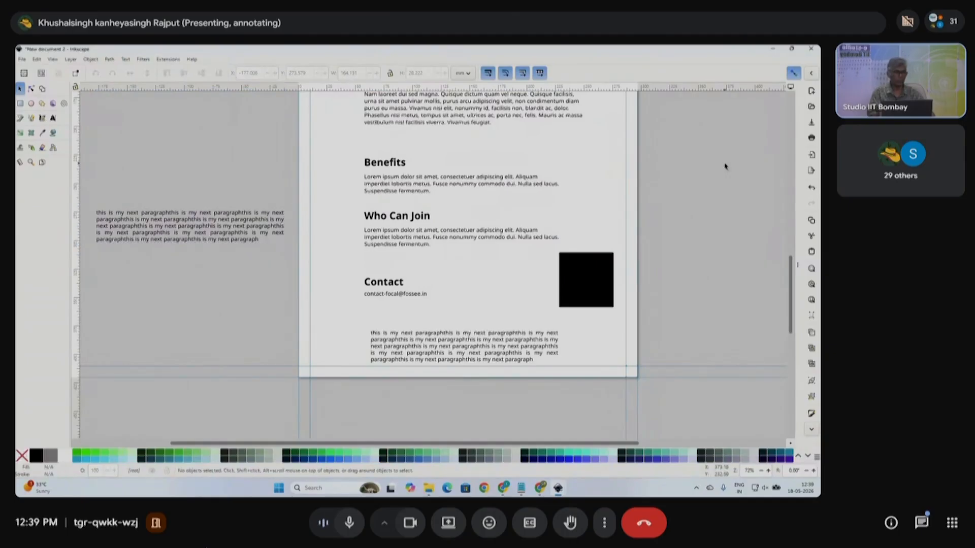
key(ctrl+v)
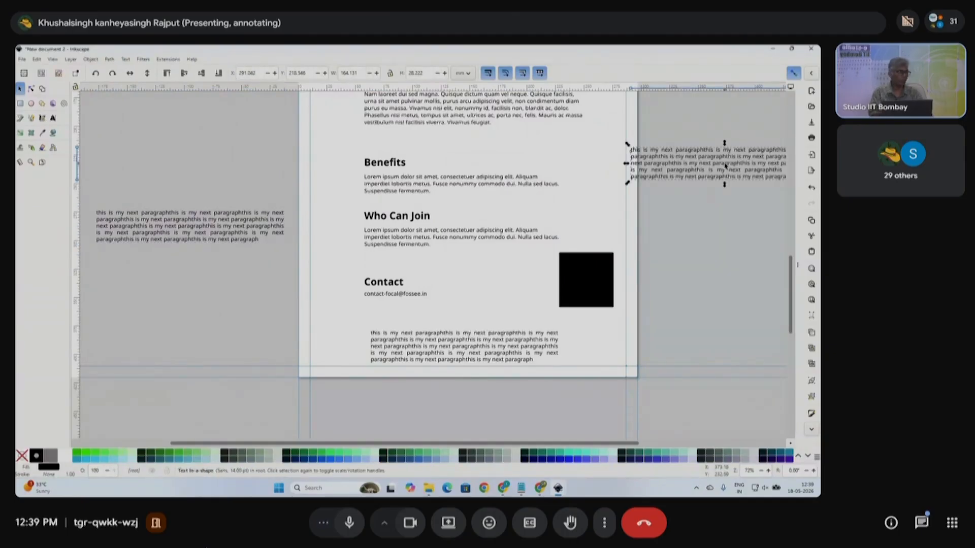
key(Delete)
click(533, 342)
key(Delete)
click(191, 224)
drag(191, 223, 458, 333)
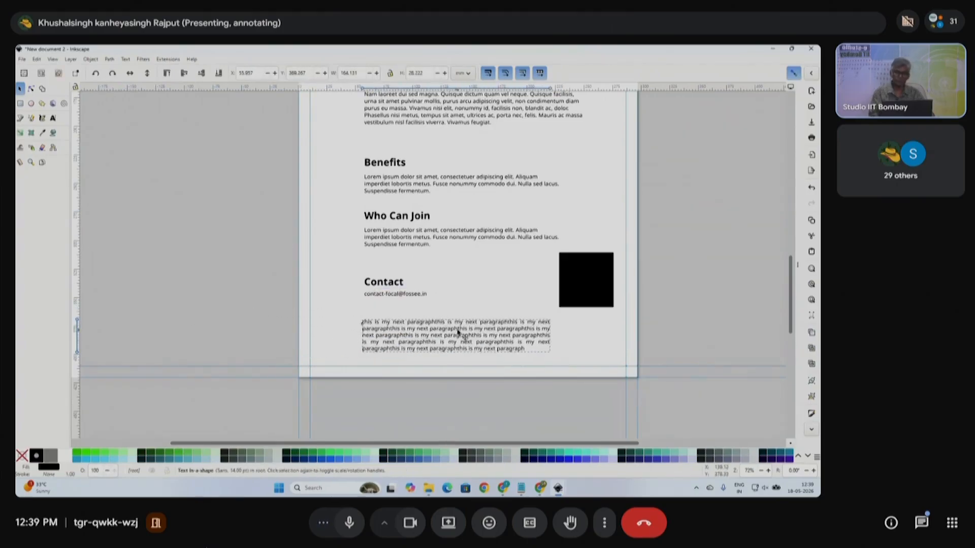
key(Delete)
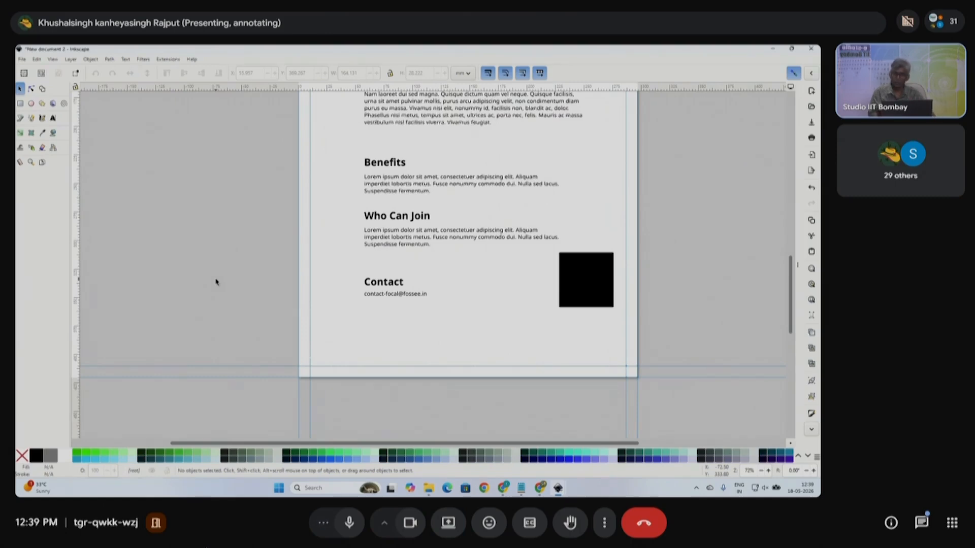
- Paste the paragraph in place via Edit > Paste > In Place, then delete it again
click(38, 59)
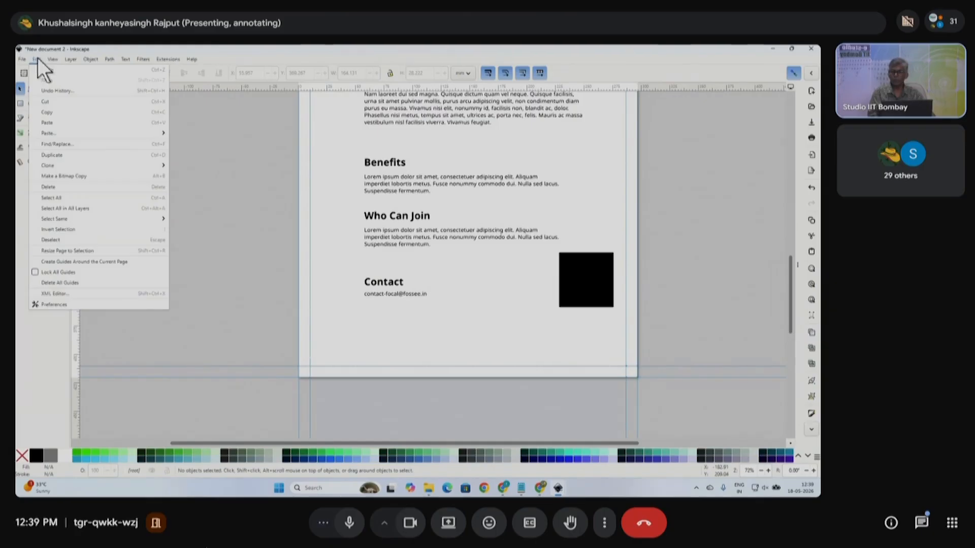
mouse_move(65, 136)
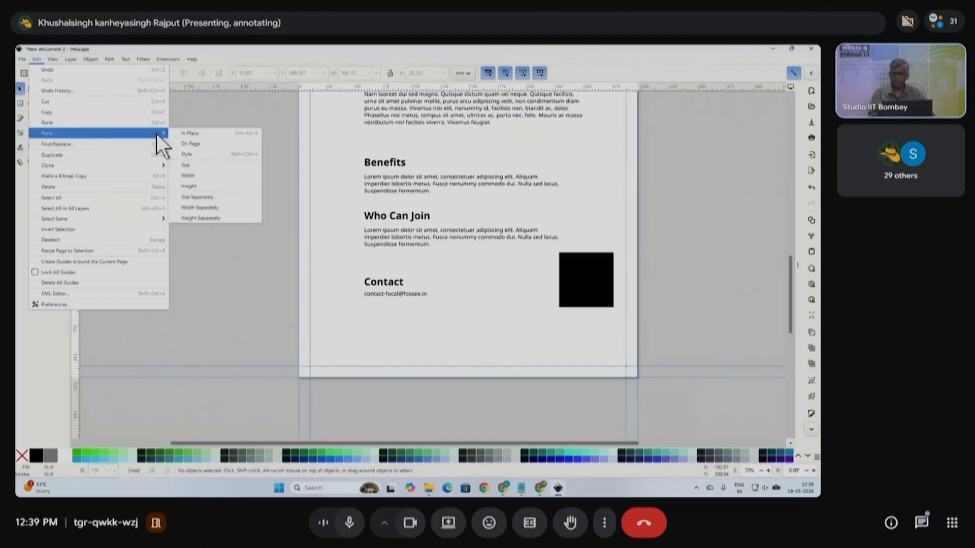
click(193, 133)
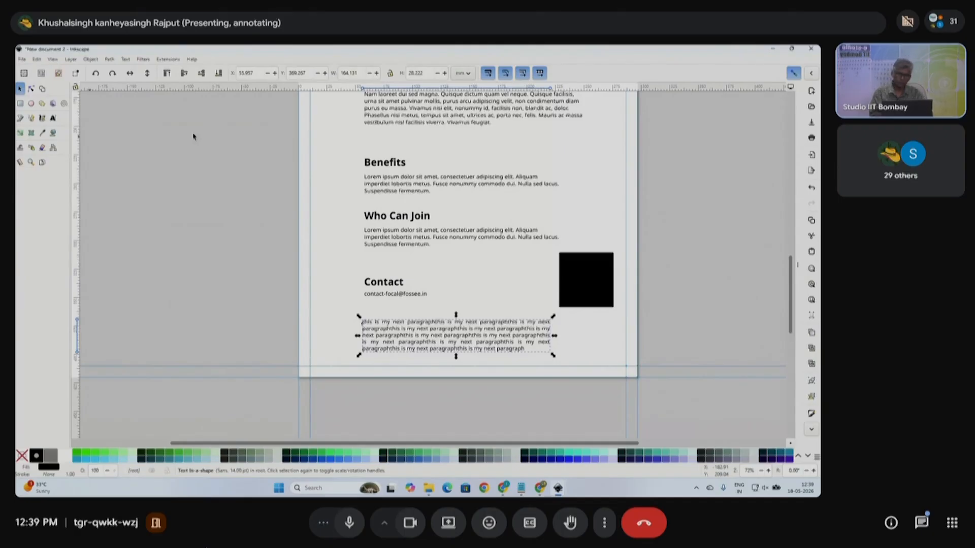
key(Delete)
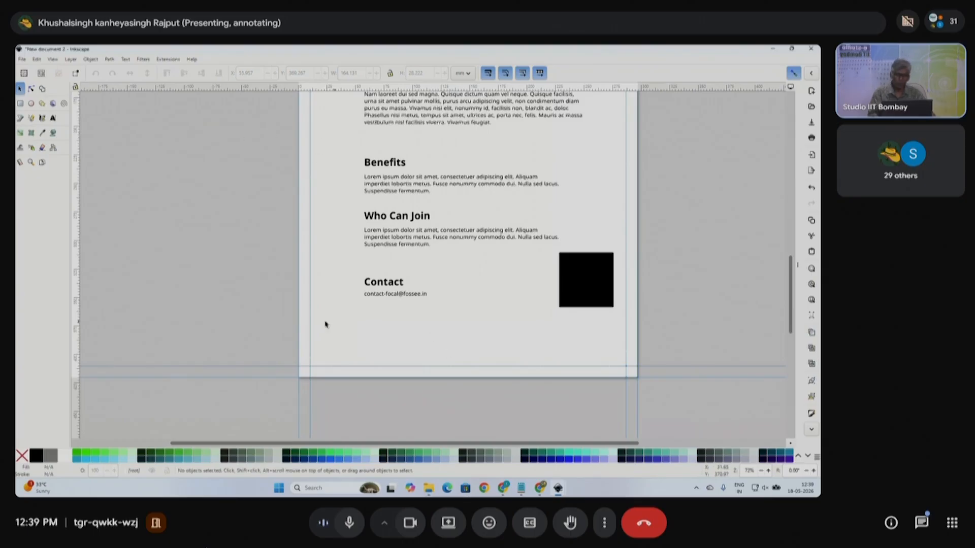
scroll(326, 325, up, 2)
click(398, 301)
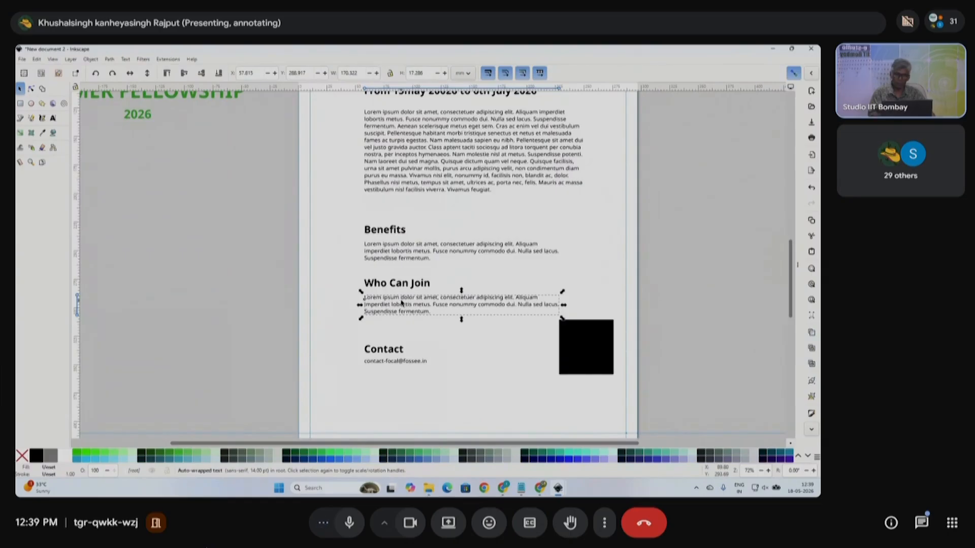
- Delete the black square and paste it back in place with Ctrl+Alt+V
click(597, 366)
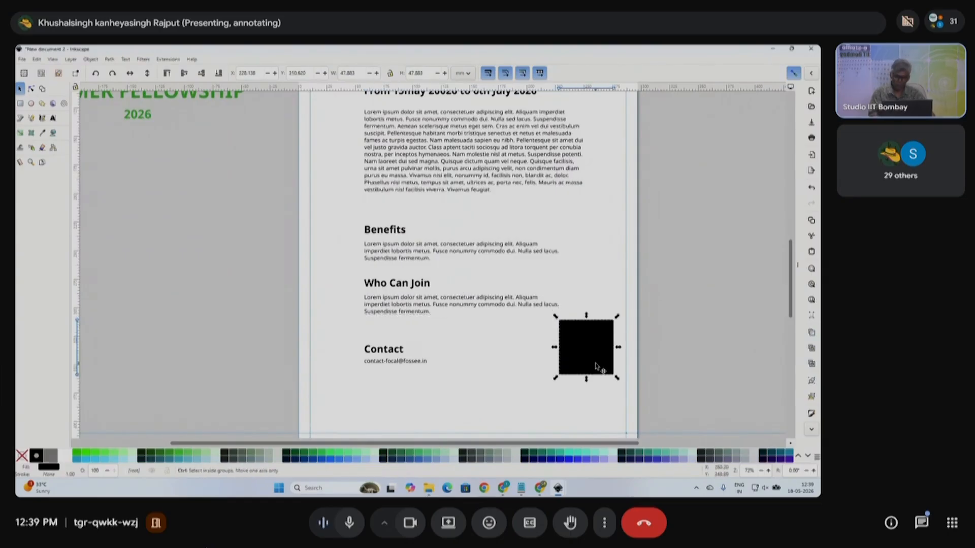
key(Delete)
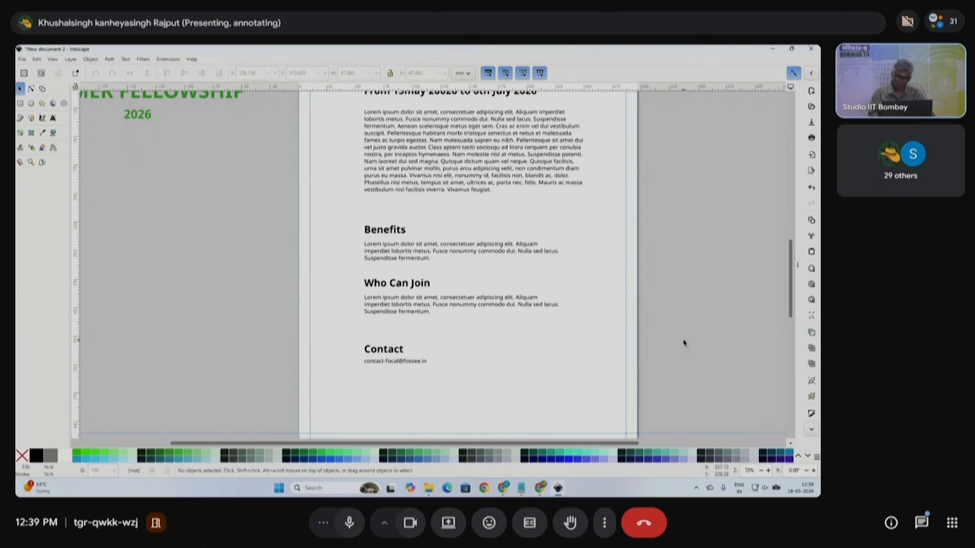
click(52, 59)
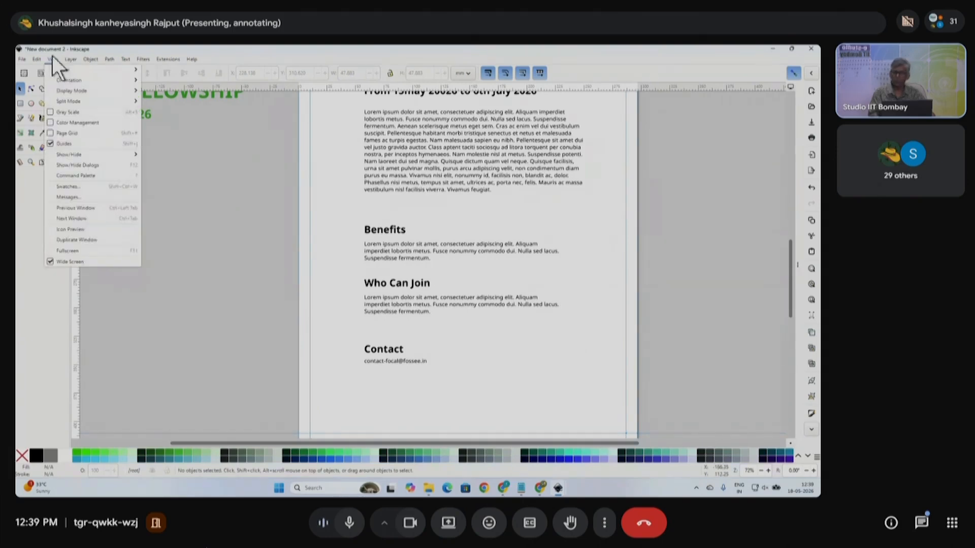
mouse_move(38, 60)
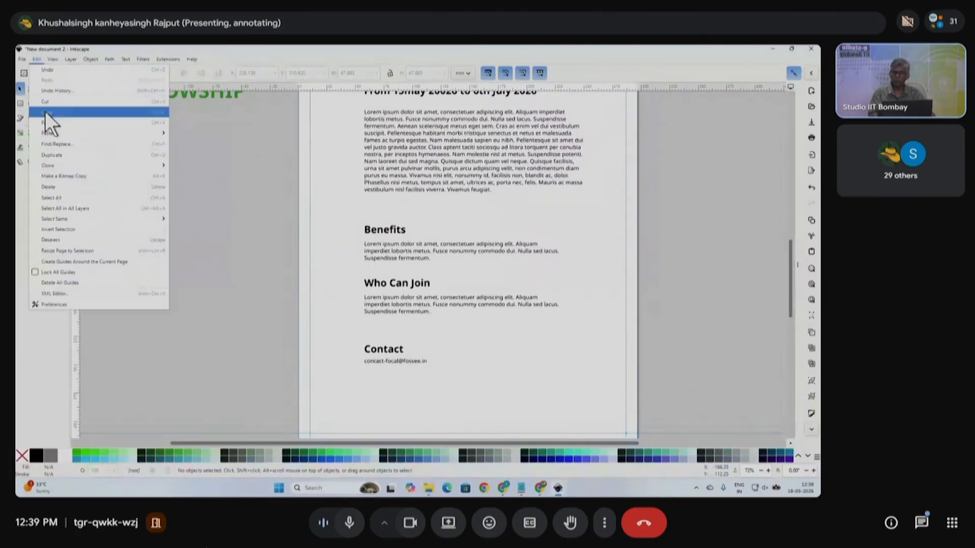
mouse_move(58, 136)
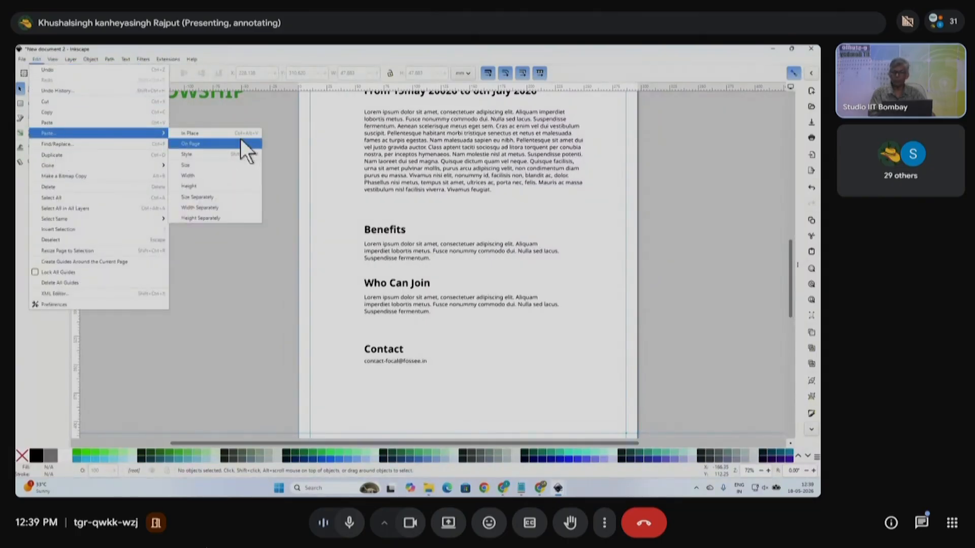
click(733, 306)
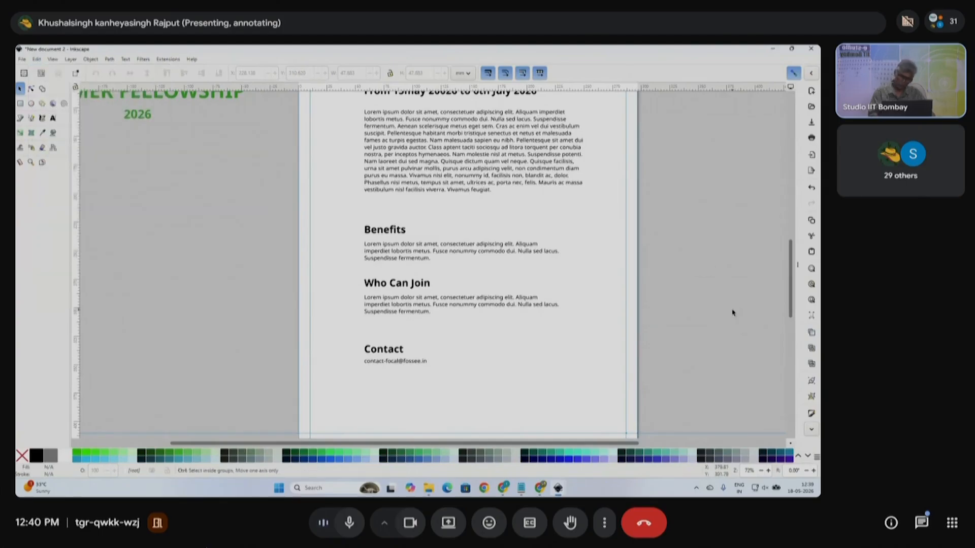
key(ctrl+alt+v)
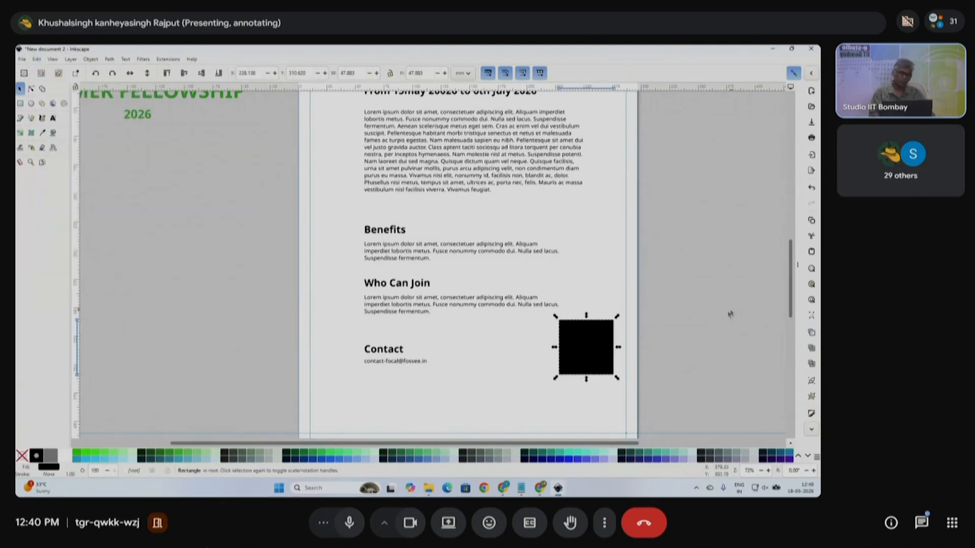
- Cut the Lorem ipsum intro text block and paste it back in place
scroll(491, 296, up, 3)
click(406, 252)
key(ctrl+x)
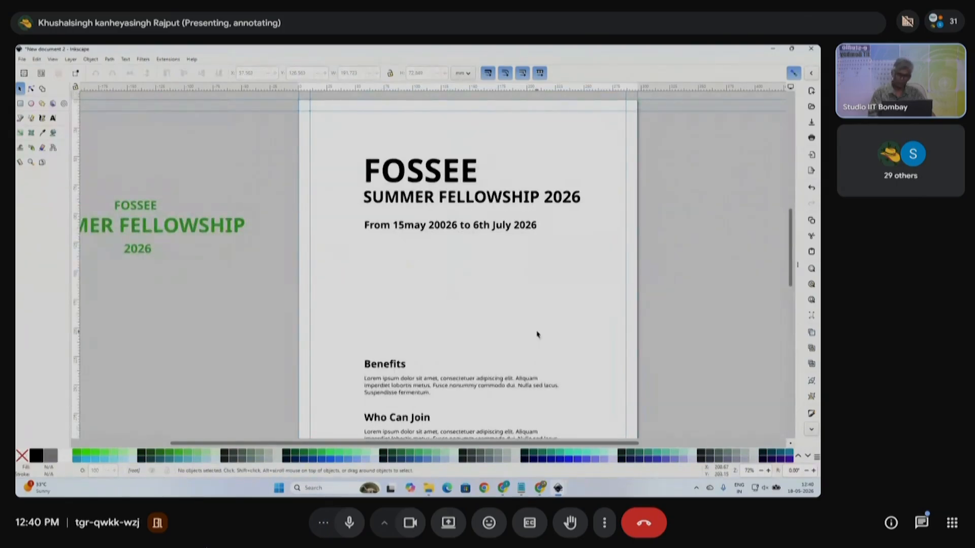
key(ctrl+alt+v)
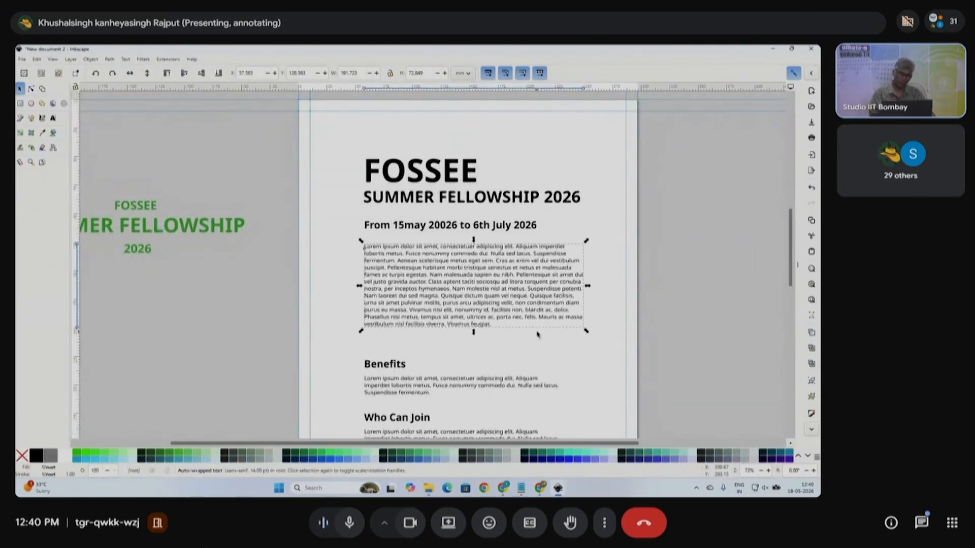
scroll(526, 345, down, 4)
ctrl+scroll(524, 336, down, 1)
click(529, 270)
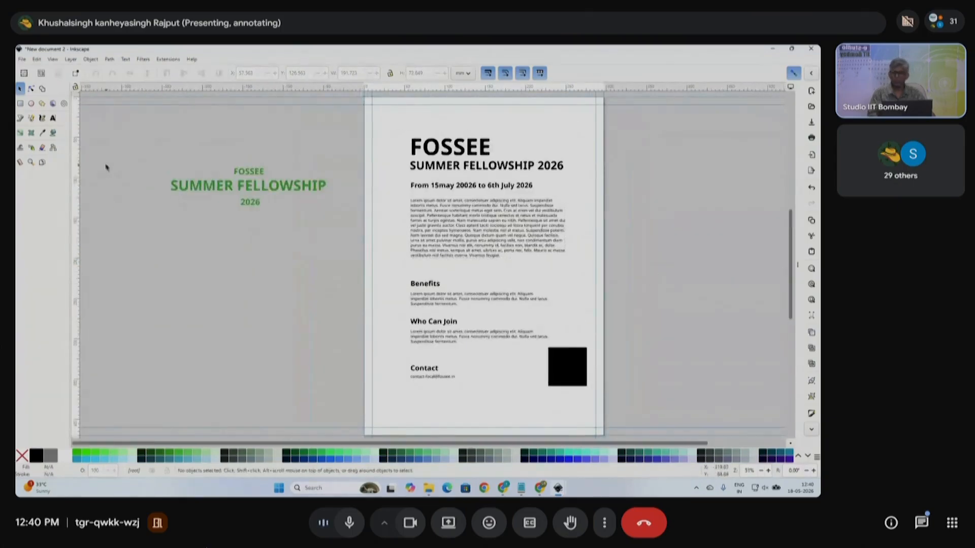
- Select all the flyer content and shift it slightly left and up
click(21, 103)
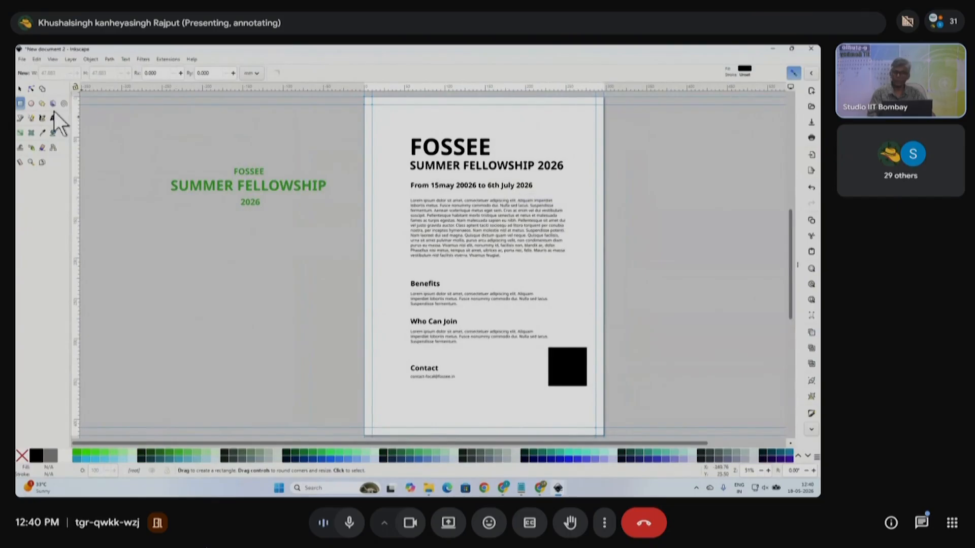
click(20, 89)
drag(346, 124, 599, 406)
mouse_move(573, 370)
mouse_down()
mouse_move(562, 378)
mouse_move(561, 368)
mouse_up()
click(610, 315)
- Paste a copy of the black square over the intro text and enlarge it
click(555, 355)
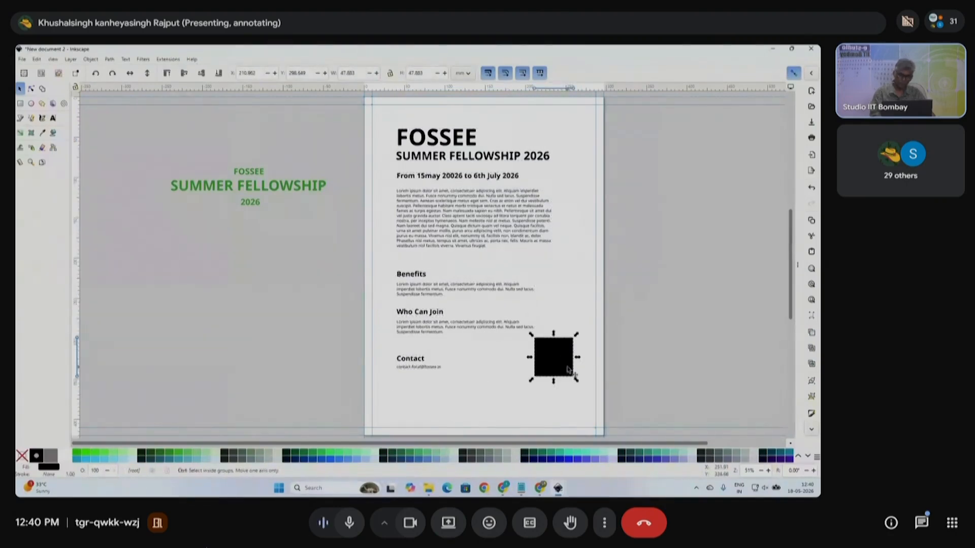
key(ctrl+f)
click(455, 266)
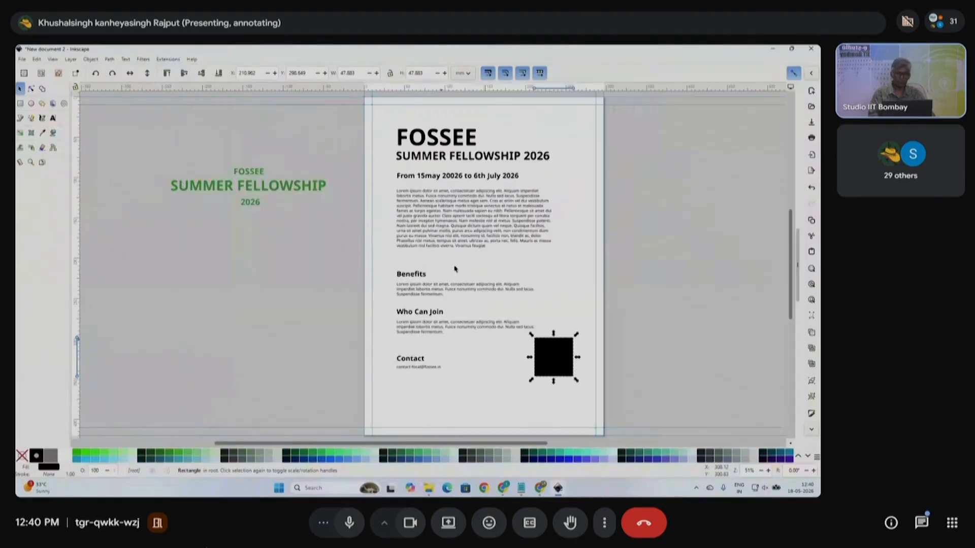
key(ctrl+v)
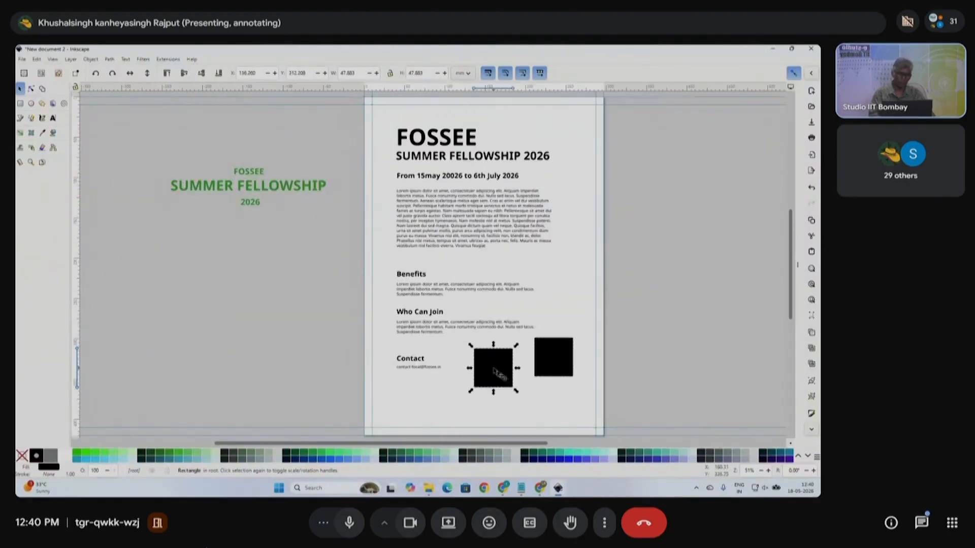
drag(494, 378, 595, 263)
- Narrow the intro paragraph's text frame so it clears the black block
click(462, 232)
scroll(481, 254, up, 1)
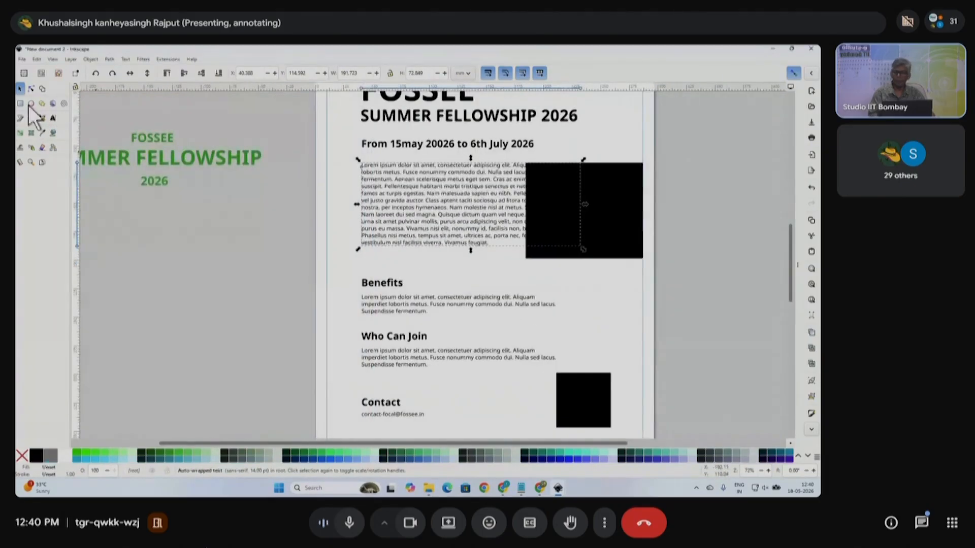
click(53, 117)
drag(584, 166, 516, 167)
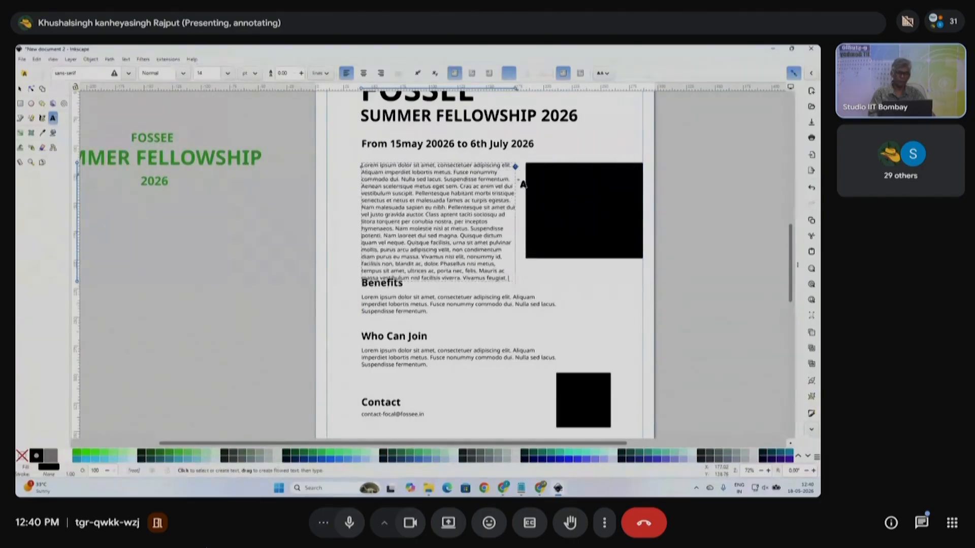
scroll(523, 184, down, 5)
click(20, 88)
- Nudge the Benefits, Who Can Join and Contact sections down with the arrow keys
drag(285, 160, 562, 230)
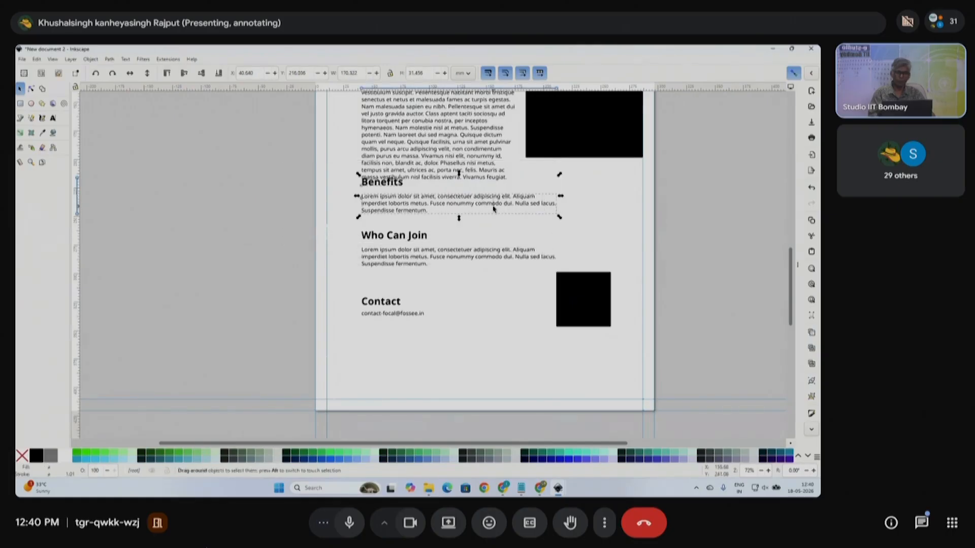
key(Down)
key(Down)
key(Down)
key(Down)
key(Down)
key(Down)
key(Down)
key(Down)
key(Down)
key(Down)
key(Down)
key(Down)
key(Down)
key(Down)
key(Down)
key(Down)
key(Down)
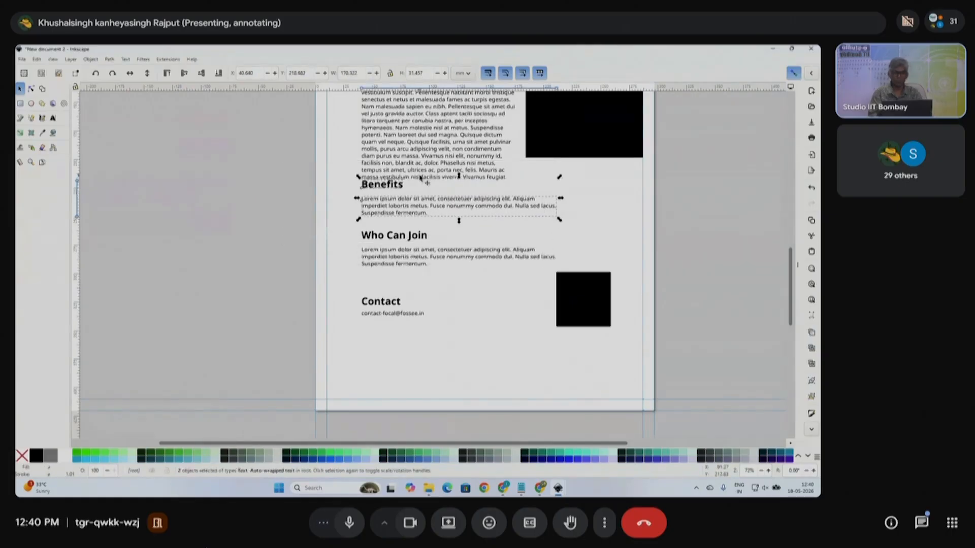
drag(291, 224, 570, 289)
key(Down)
key(Down)
key(Down)
key(Down)
key(Down)
key(Down)
key(Down)
key(Down)
key(Down)
key(Down)
key(Down)
key(Down)
key(Down)
key(Down)
key(Down)
key(Down)
key(Down)
key(Down)
key(Down)
key(Down)
key(Up)
key(Up)
key(Up)
key(Up)
key(Up)
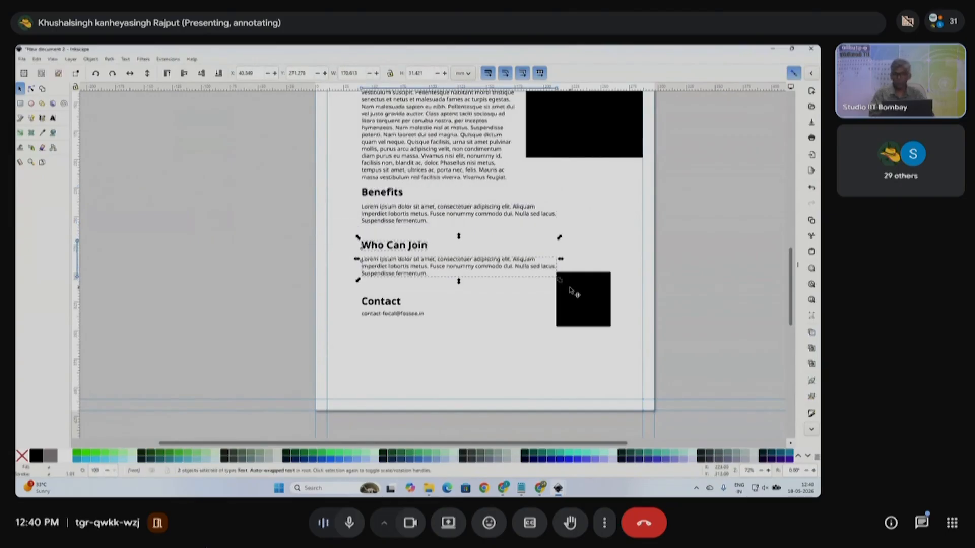
key(Down)
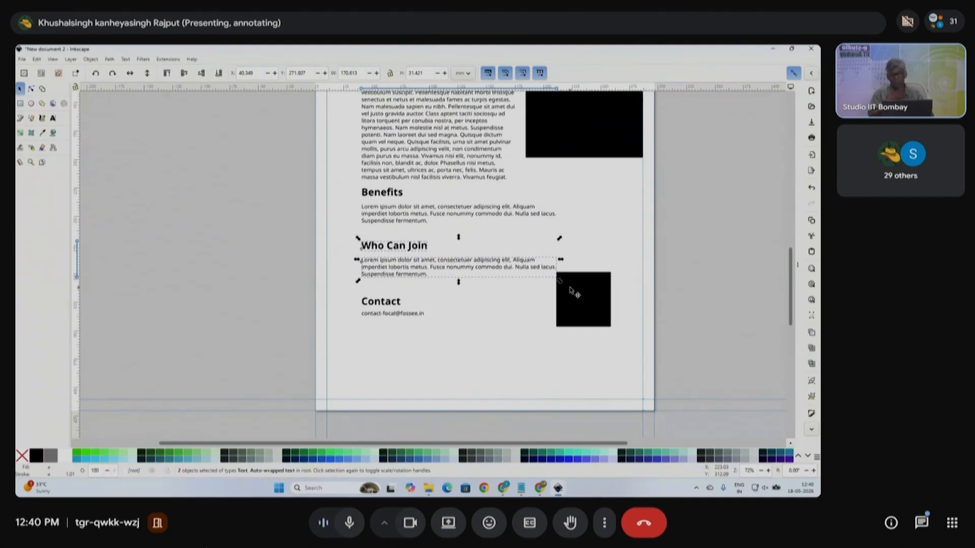
key(Down)
key(Down)
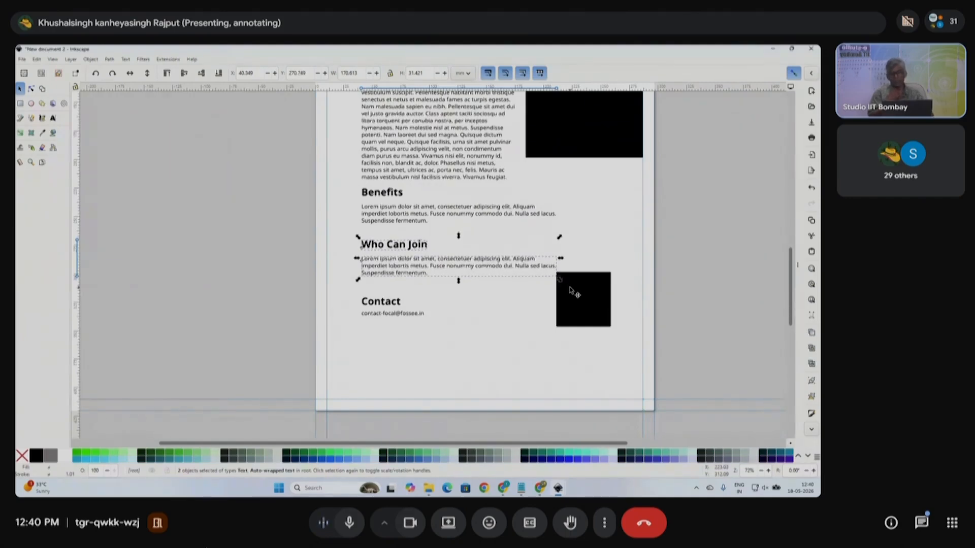
key(Up)
drag(262, 278, 482, 348)
key(Down)
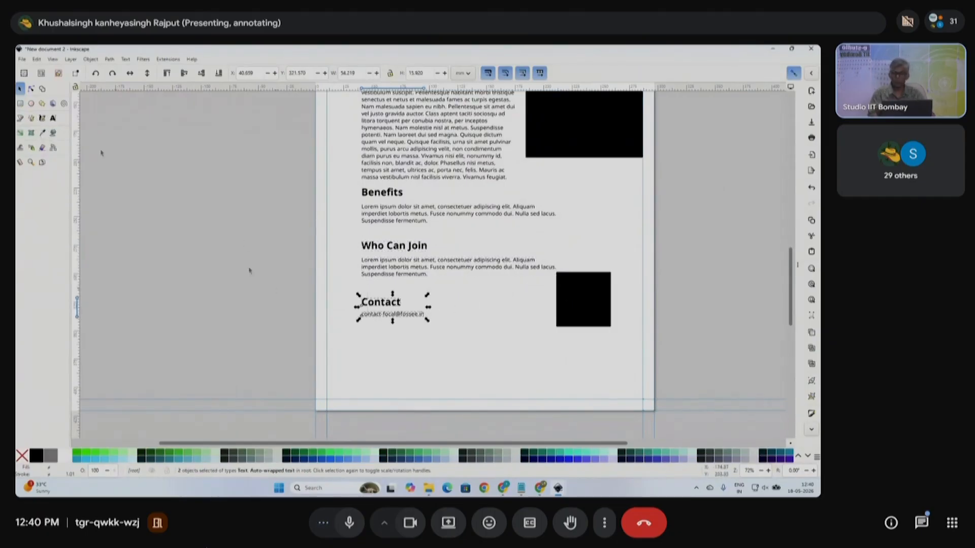
- Draw a full-width rectangle across the page bottom and fill it with 7.5% light gray
click(20, 104)
drag(315, 348, 654, 410)
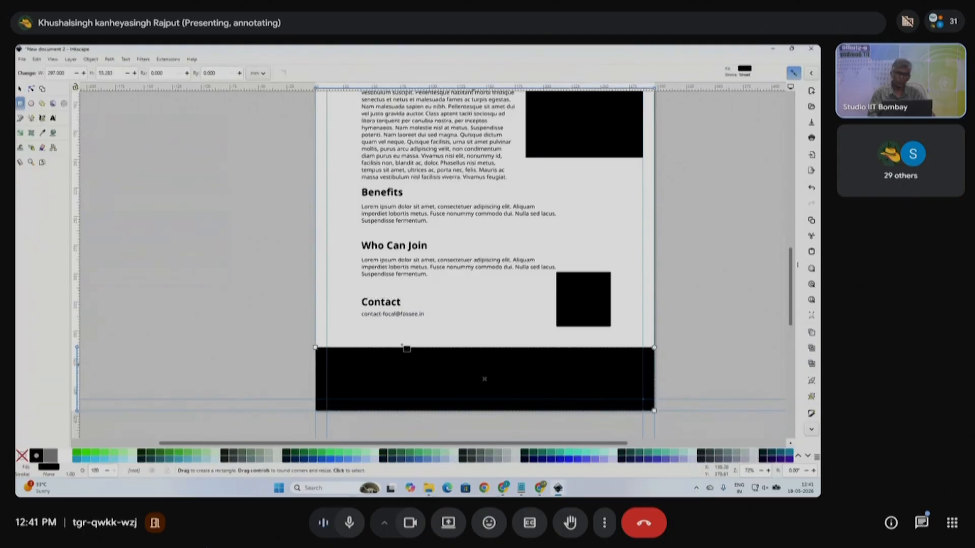
click(20, 89)
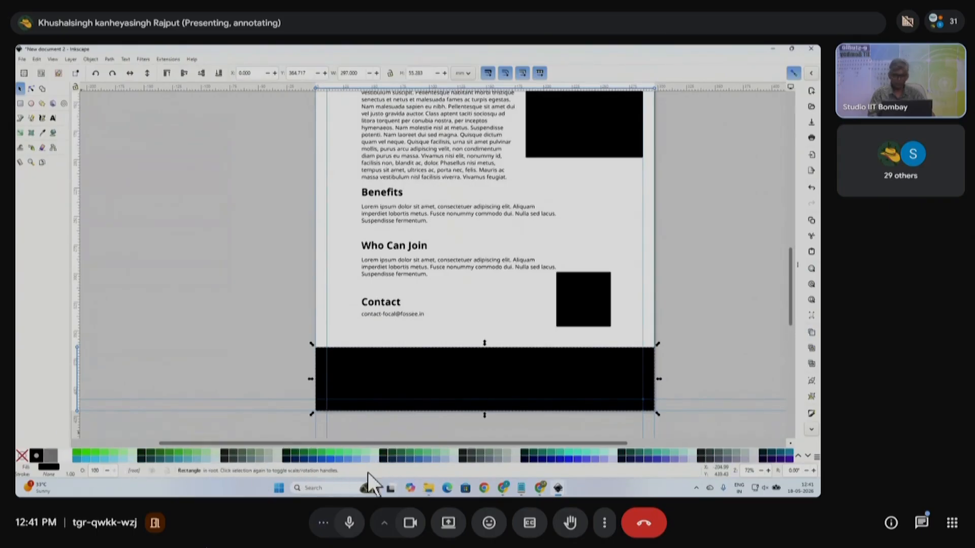
click(800, 456)
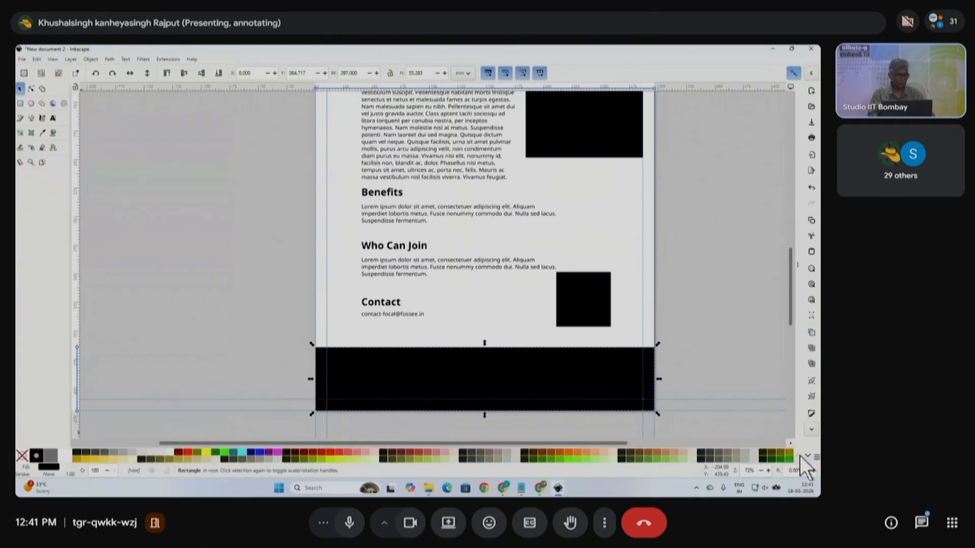
click(148, 451)
click(194, 334)
scroll(217, 318, down, 3)
scroll(279, 250, up, 2)
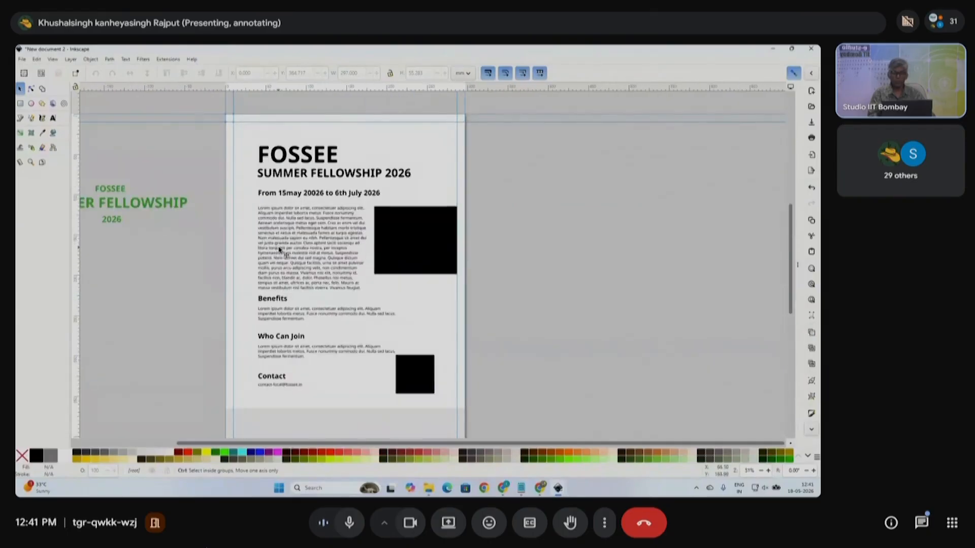
- Shift all the flyer content slightly to the left
click(405, 261)
click(499, 300)
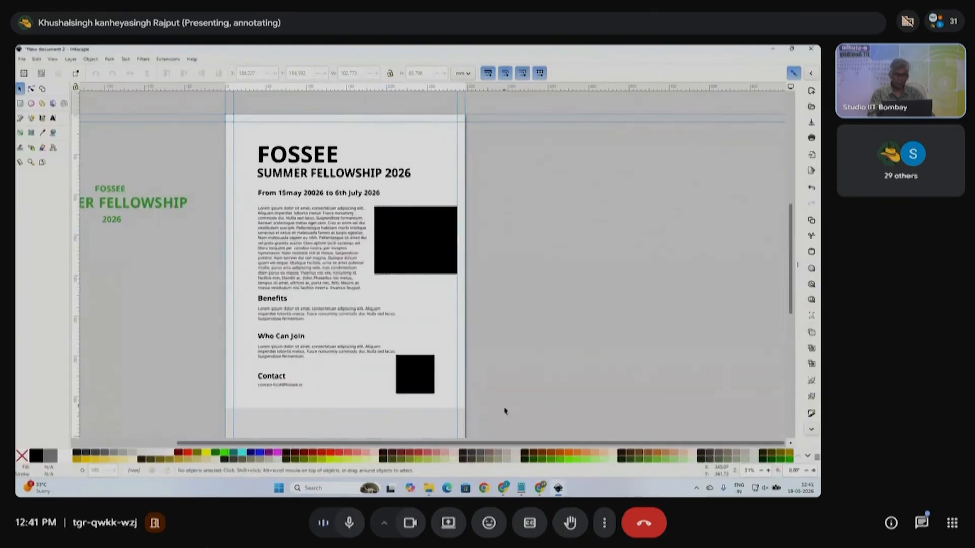
drag(510, 420, 219, 124)
drag(323, 161, 319, 161)
click(504, 258)
drag(249, 163, 491, 408)
drag(399, 235, 398, 235)
click(514, 285)
- Move the small black square further to the right
click(409, 244)
click(338, 275)
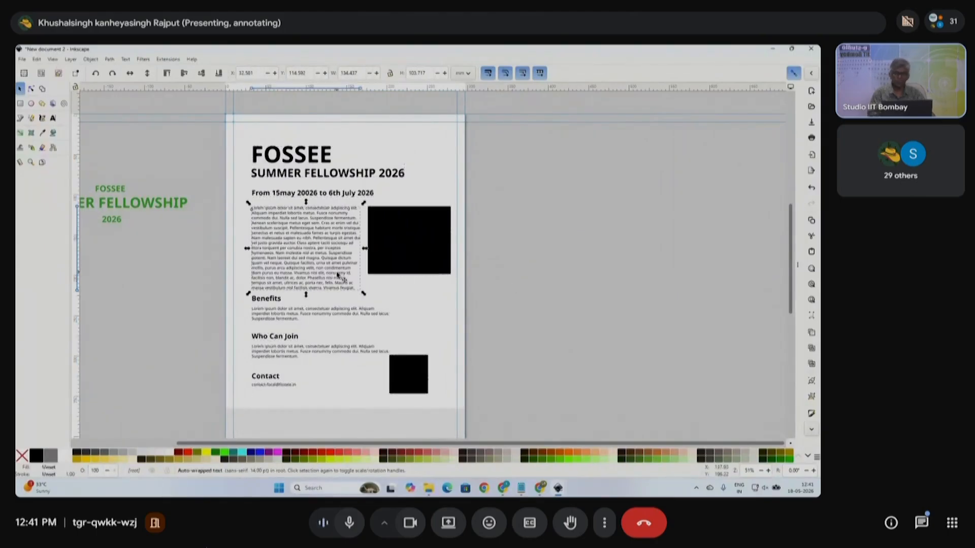
click(515, 256)
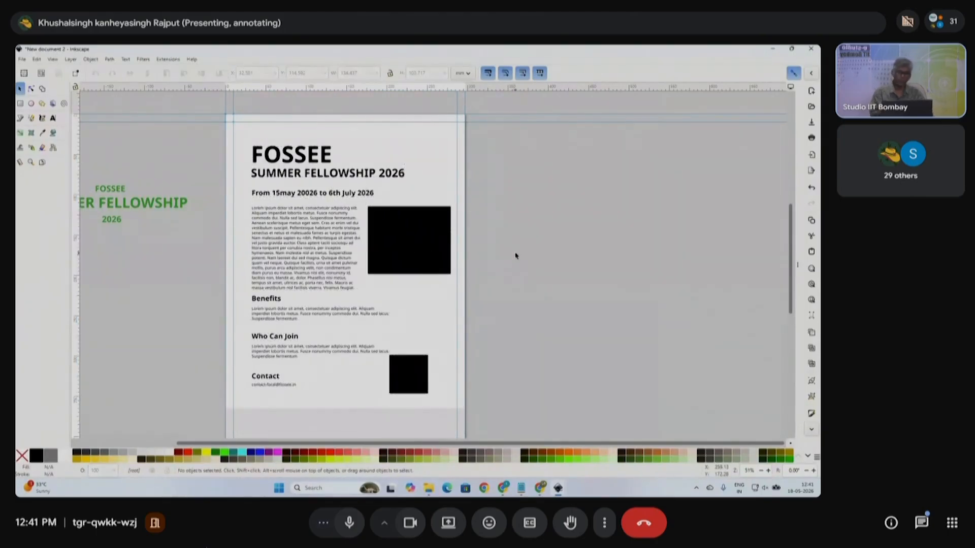
drag(413, 389, 432, 389)
click(496, 379)
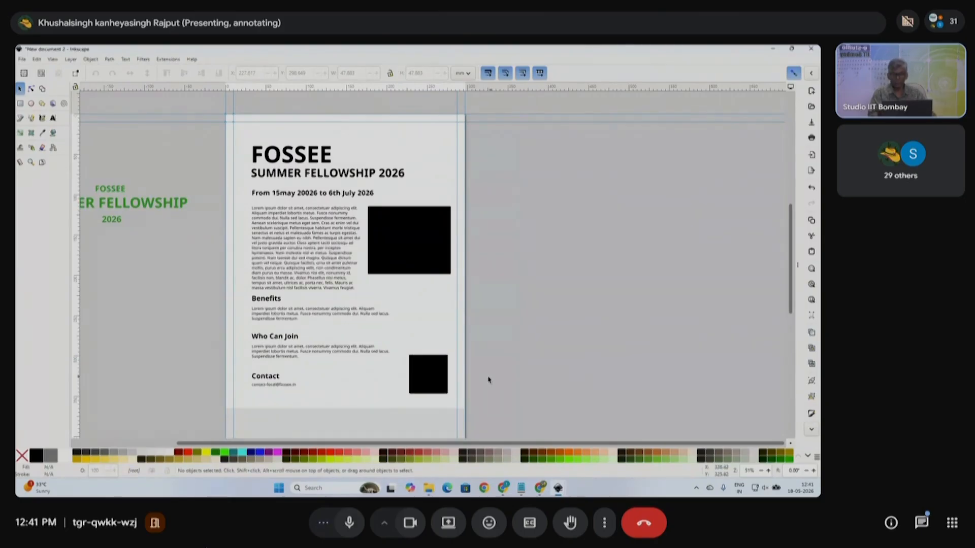
- Delete the last two lines of the intro paragraph
scroll(320, 283, up, 1)
click(319, 272)
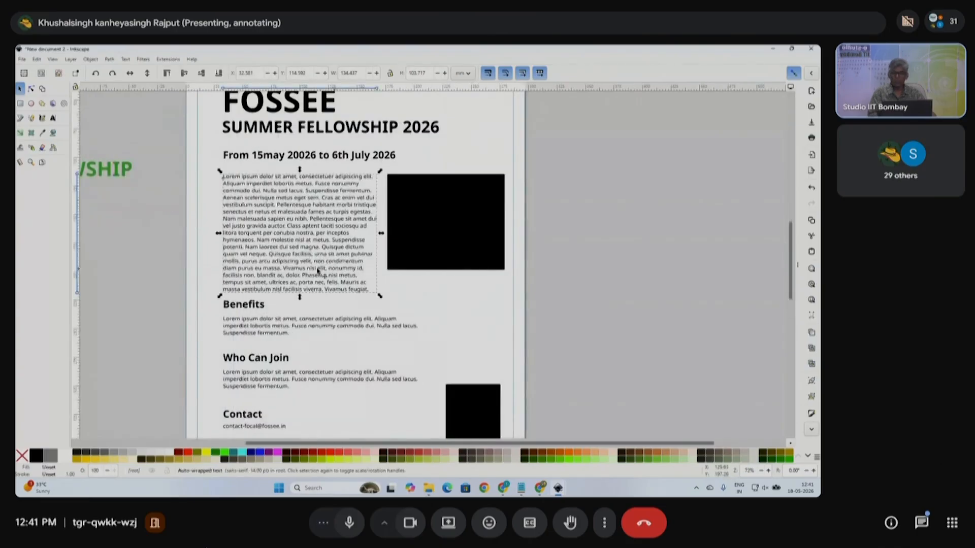
click(53, 118)
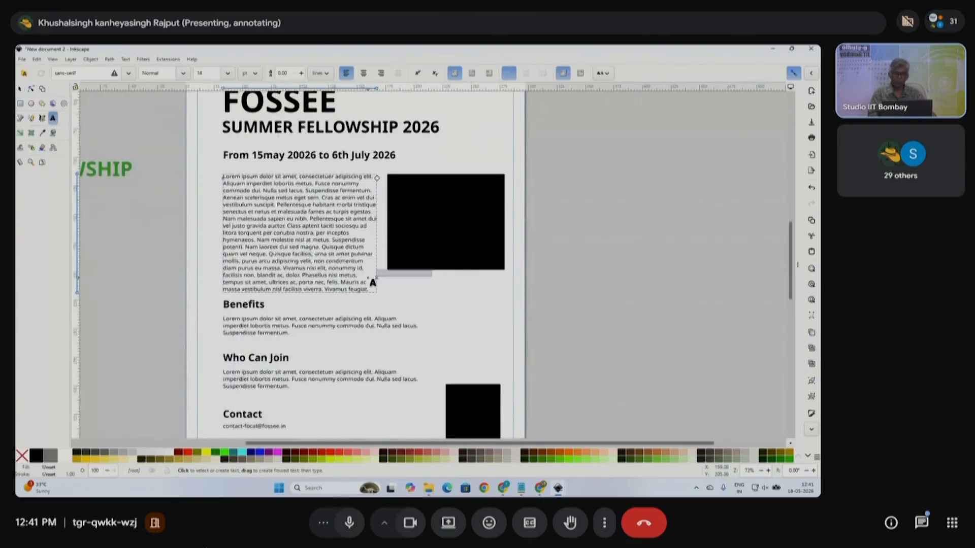
drag(359, 276, 380, 295)
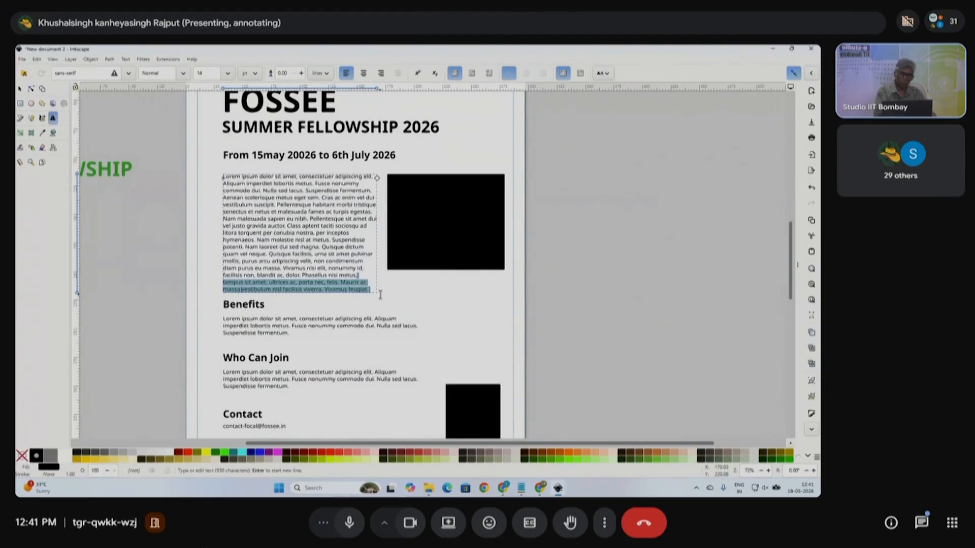
key(Delete)
- Colour the Benefits, Who Can Join and Contact headings dark red
click(21, 89)
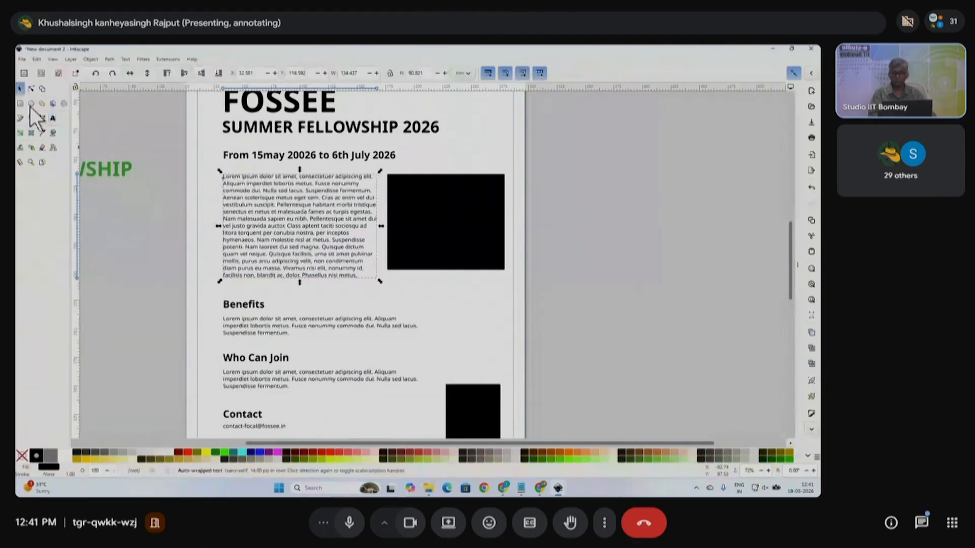
click(257, 305)
shift+click(272, 361)
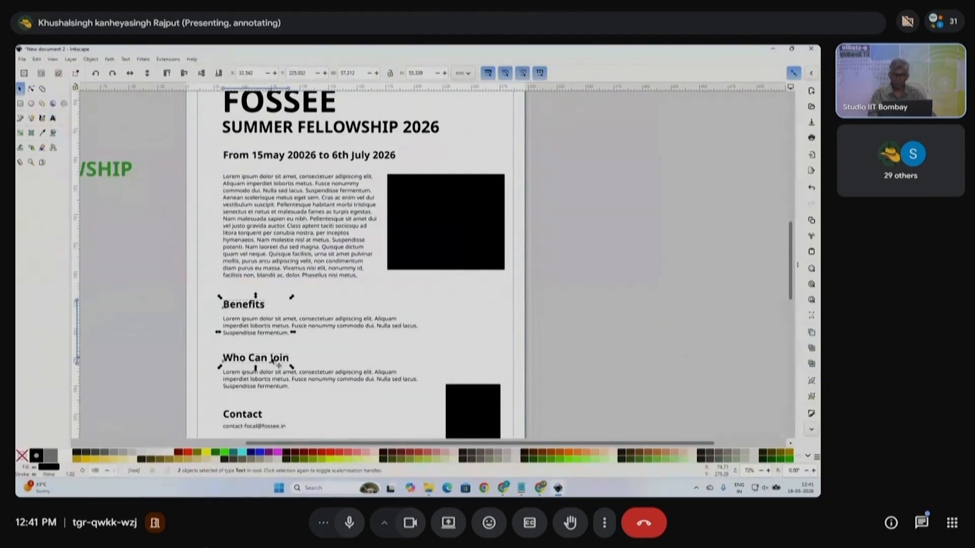
shift+click(260, 419)
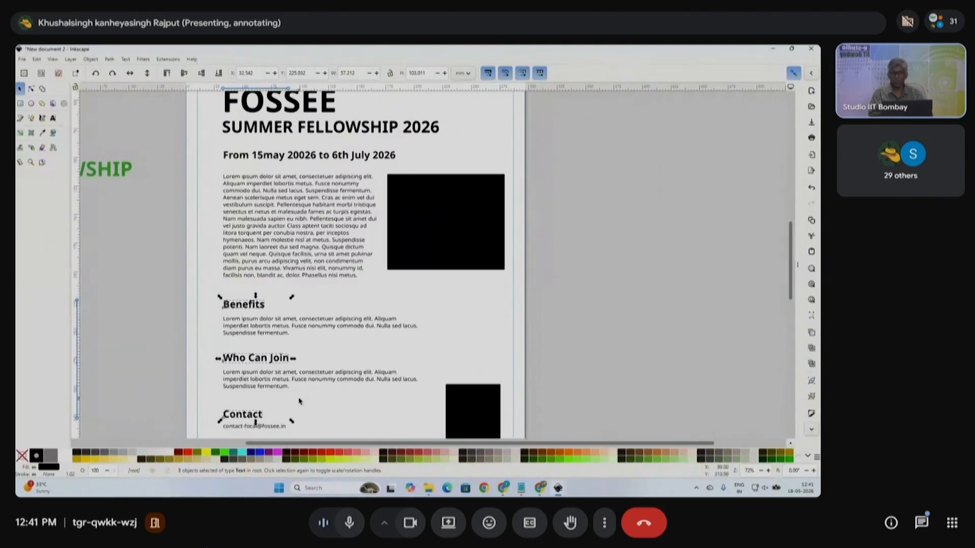
click(324, 453)
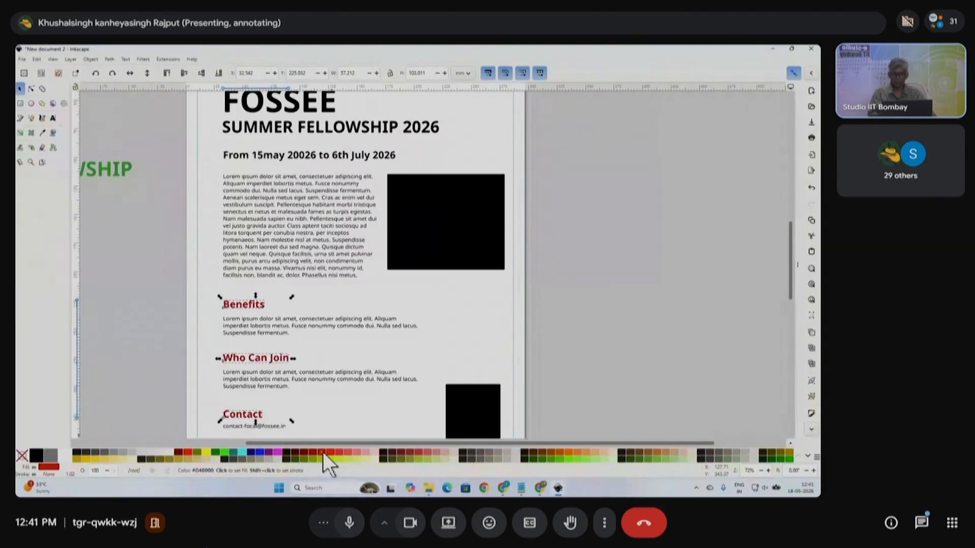
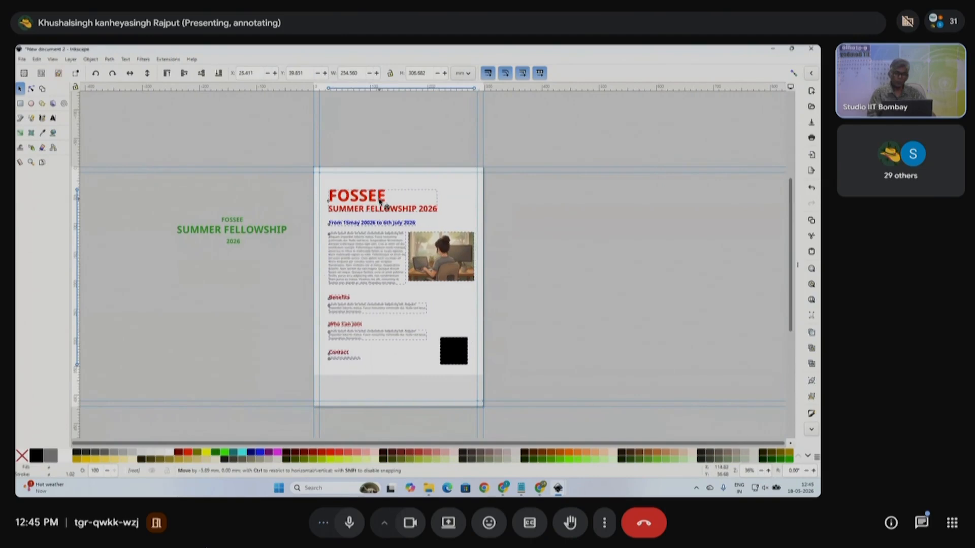
- Open the Align and Distribute dialog with Shift+Ctrl+A
key(ctrl+shift+a)
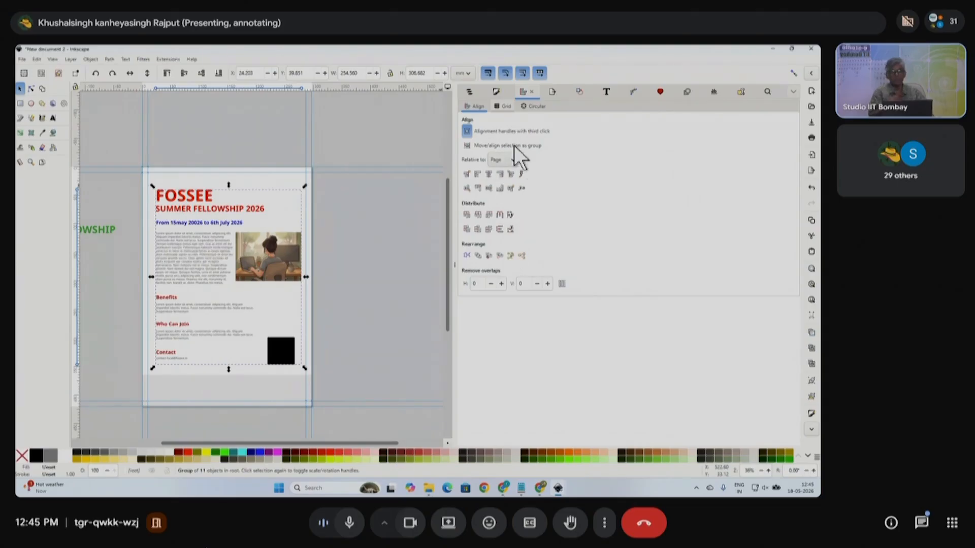
- Centre the grouped flyer content on the page's vertical axis, then collapse the dock and deselect
click(91, 59)
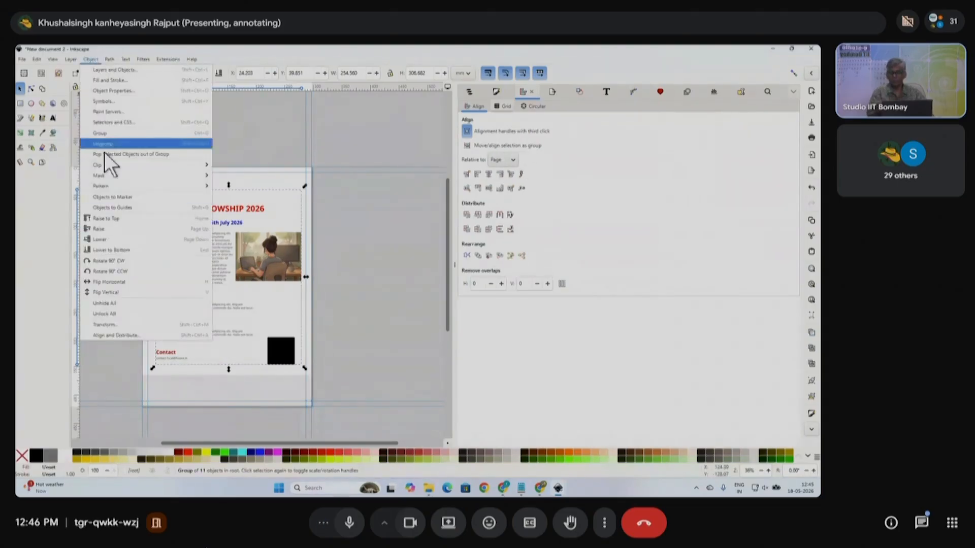
mouse_move(108, 60)
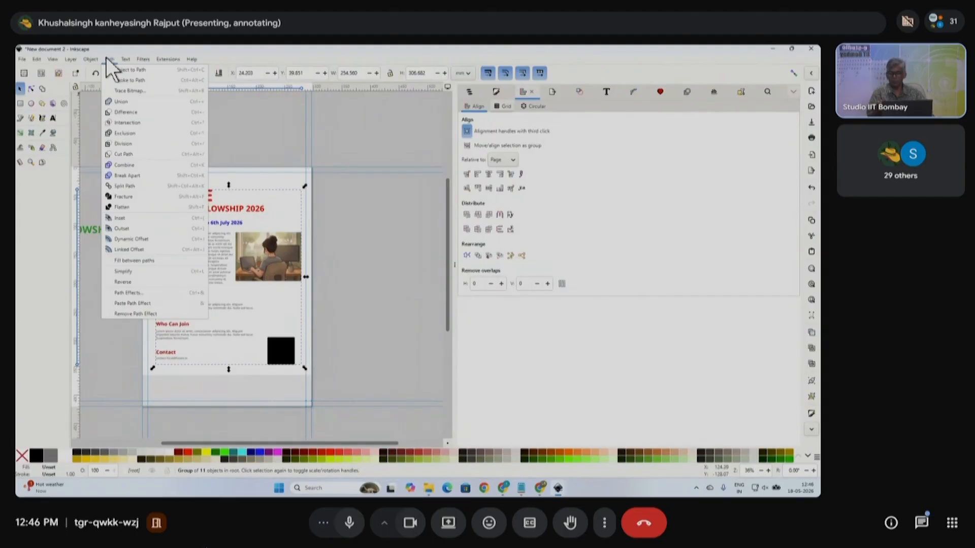
click(105, 59)
click(90, 59)
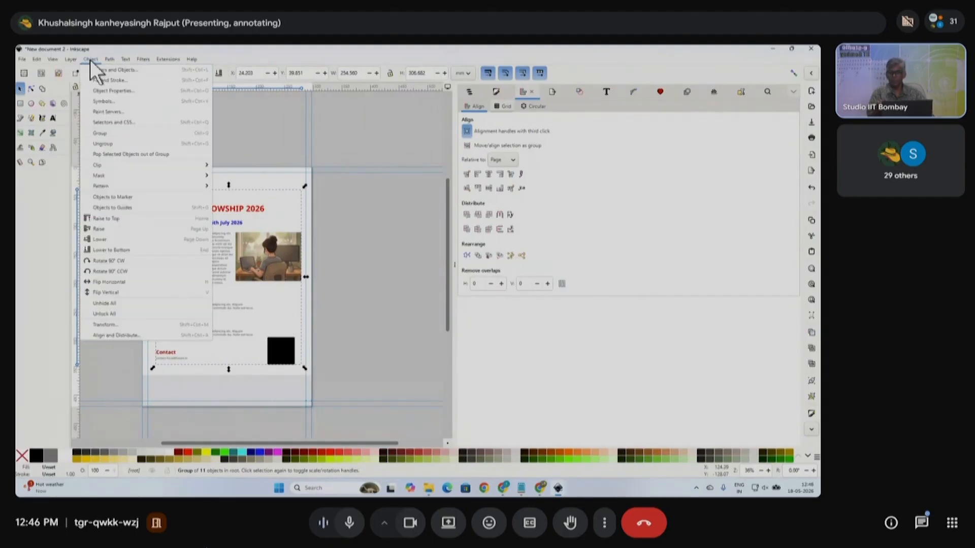
click(111, 336)
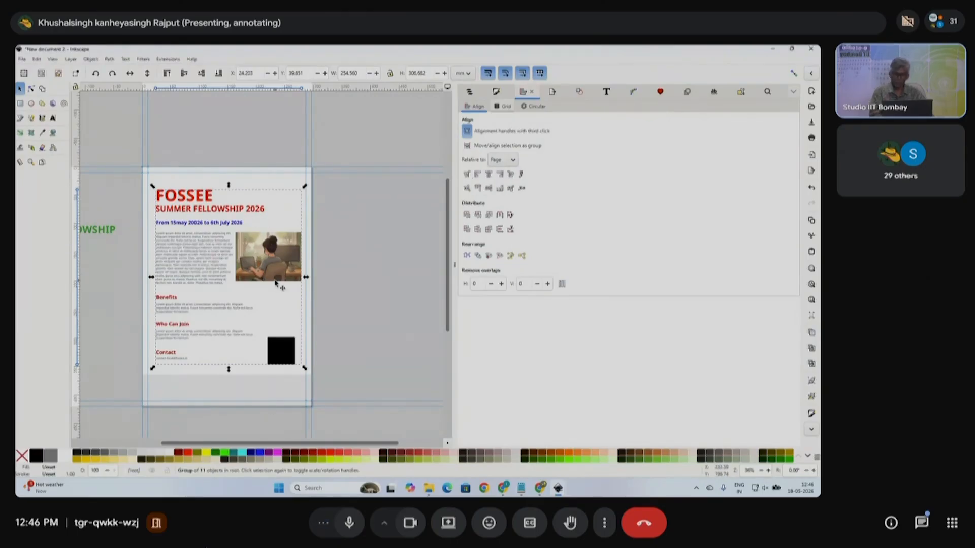
click(488, 174)
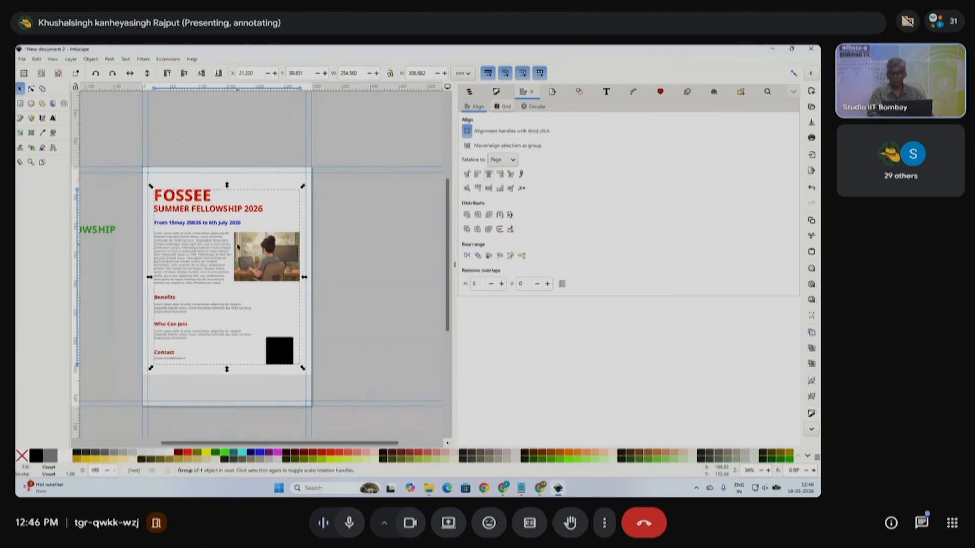
click(454, 268)
scroll(401, 304, up, 1)
click(548, 298)
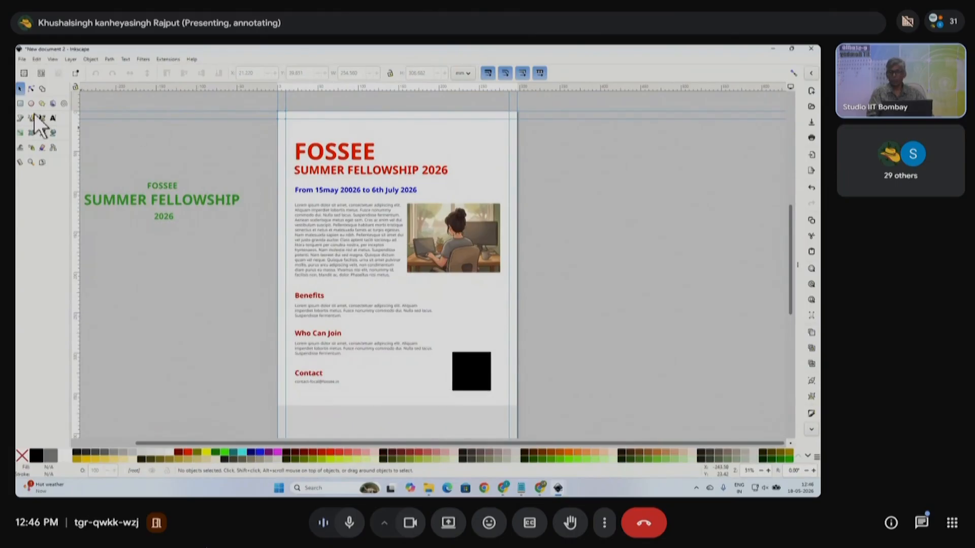
- Draw a header rectangle across the top of the page and fill it yellow
click(20, 103)
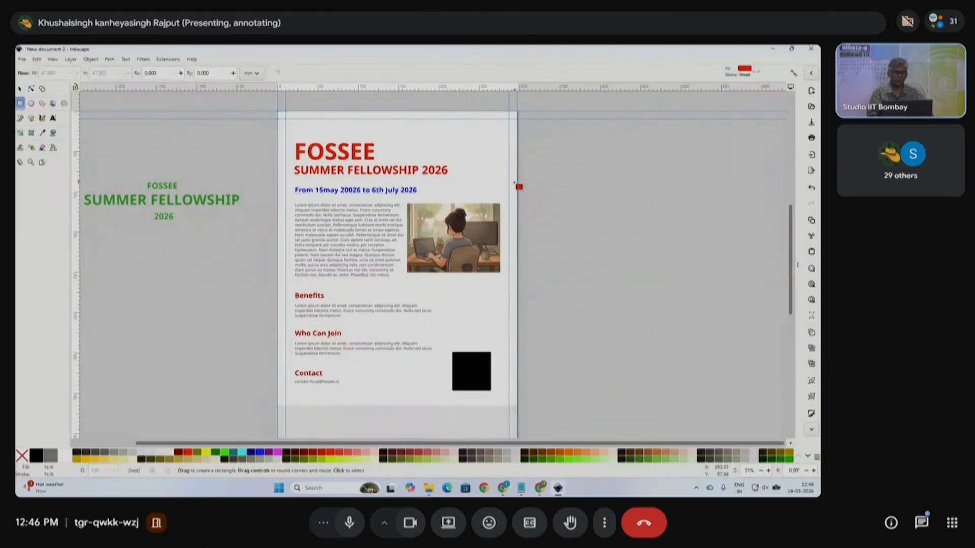
drag(518, 183, 278, 112)
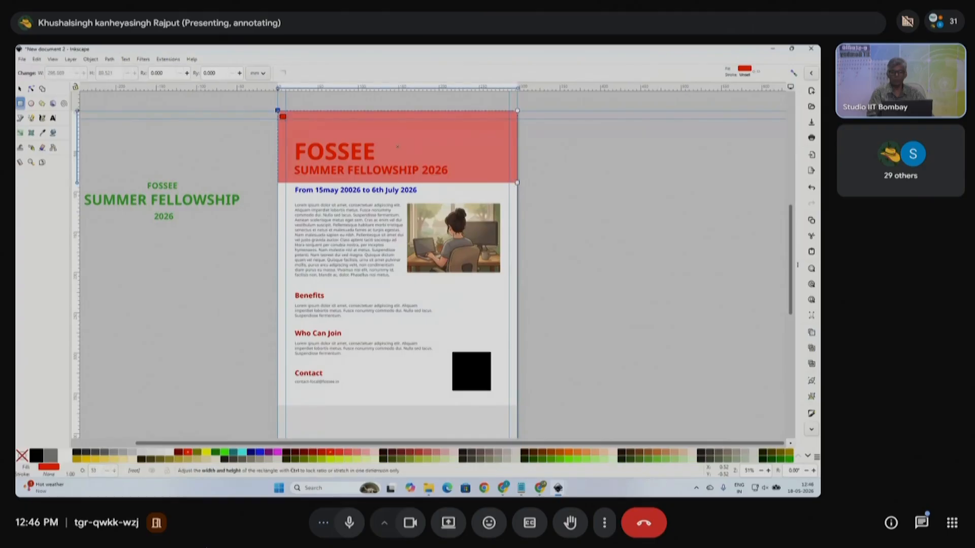
click(20, 89)
click(450, 184)
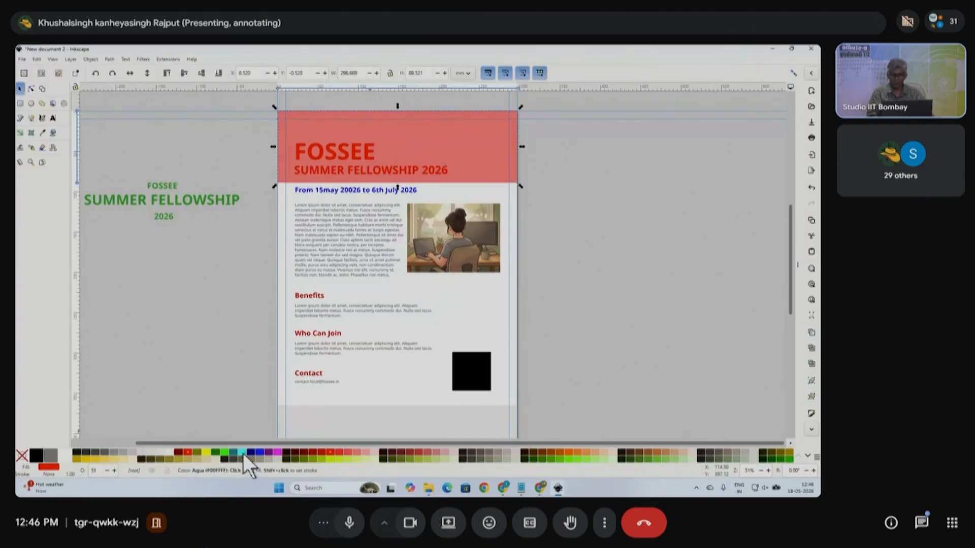
click(206, 454)
click(211, 342)
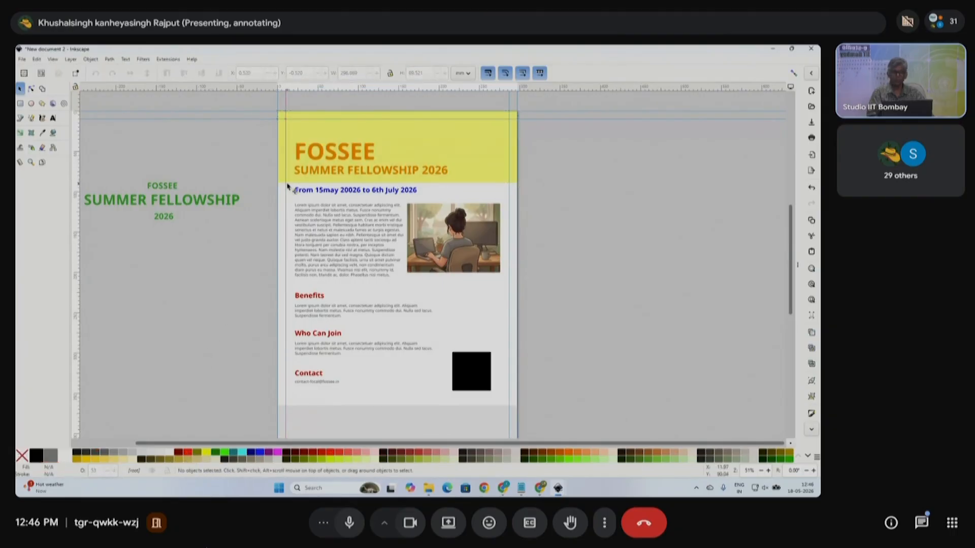
- Raise the flyer content above the band and set the band's opacity to 100%
drag(267, 142, 565, 409)
click(169, 74)
click(228, 138)
ctrl+scroll(429, 187, up, 1)
click(492, 163)
key(ctrl+shift+f)
drag(631, 440, 818, 451)
ctrl+scroll(419, 215, down, 1)
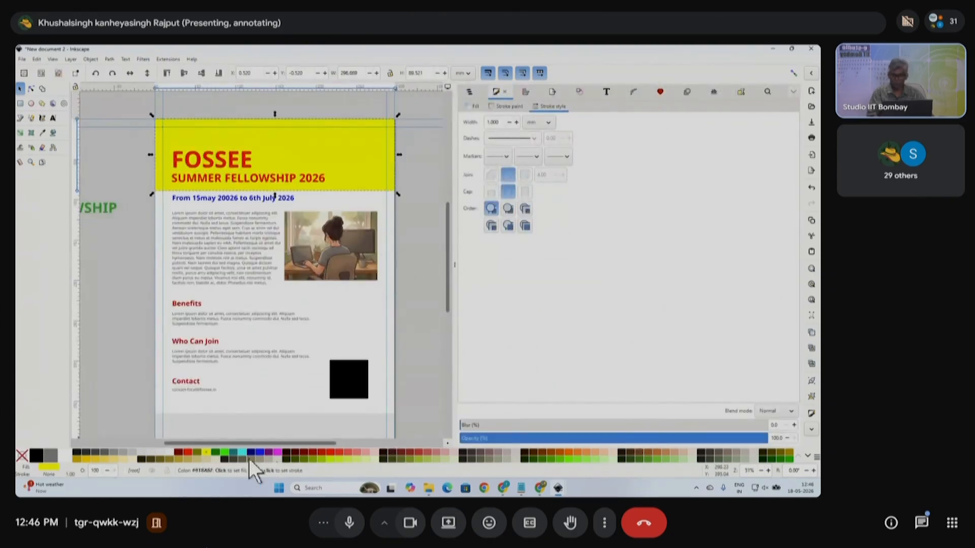
- Recolour the header band a darker gold and close the Fill and Stroke panel
click(95, 458)
click(118, 252)
click(227, 165)
scroll(240, 247, down, 2)
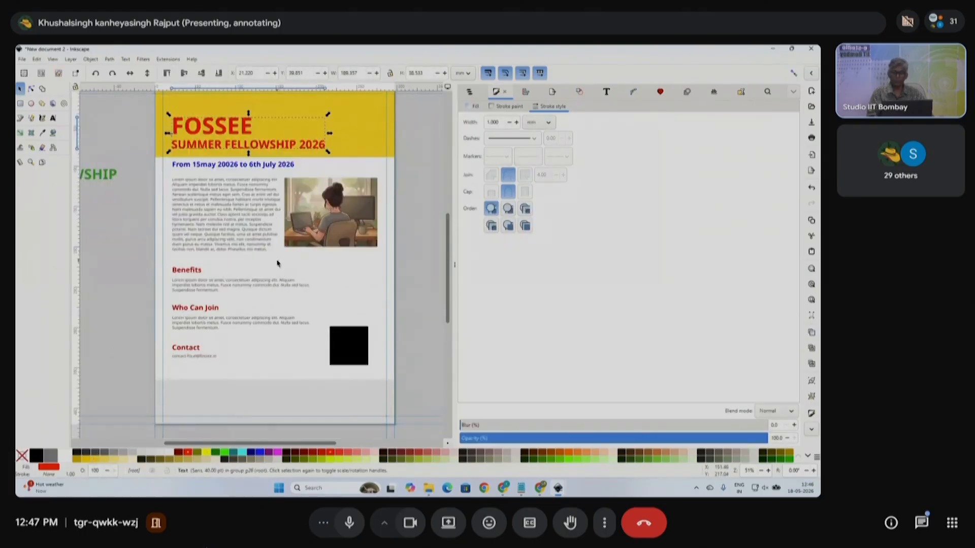
click(274, 402)
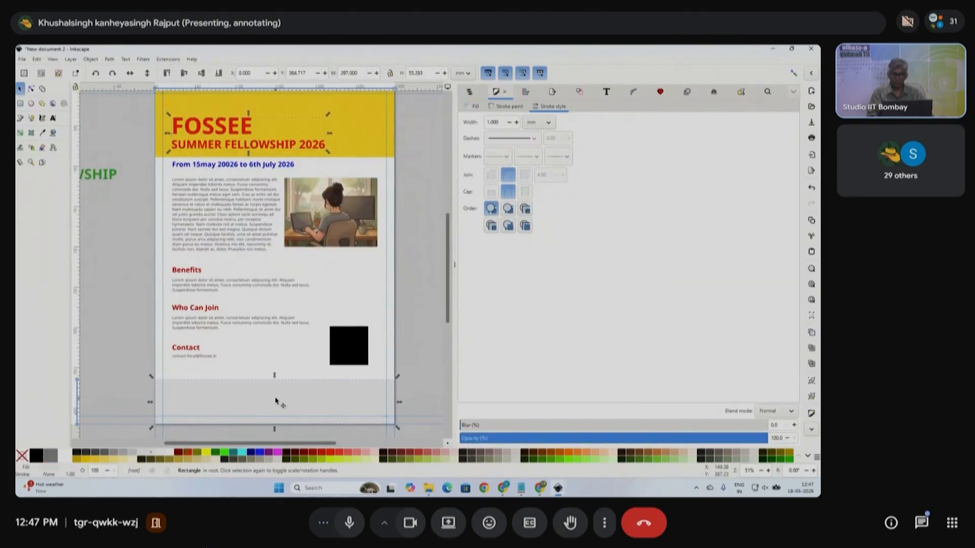
click(452, 265)
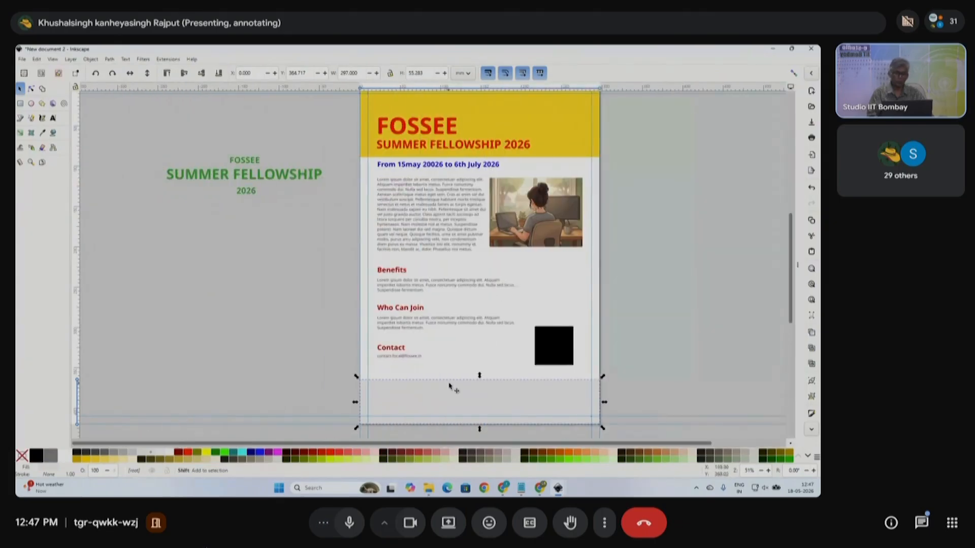
- Select the black placeholder square via the flyer group's context menu, then bring up Notepad
click(520, 350)
right_click(513, 338)
click(528, 281)
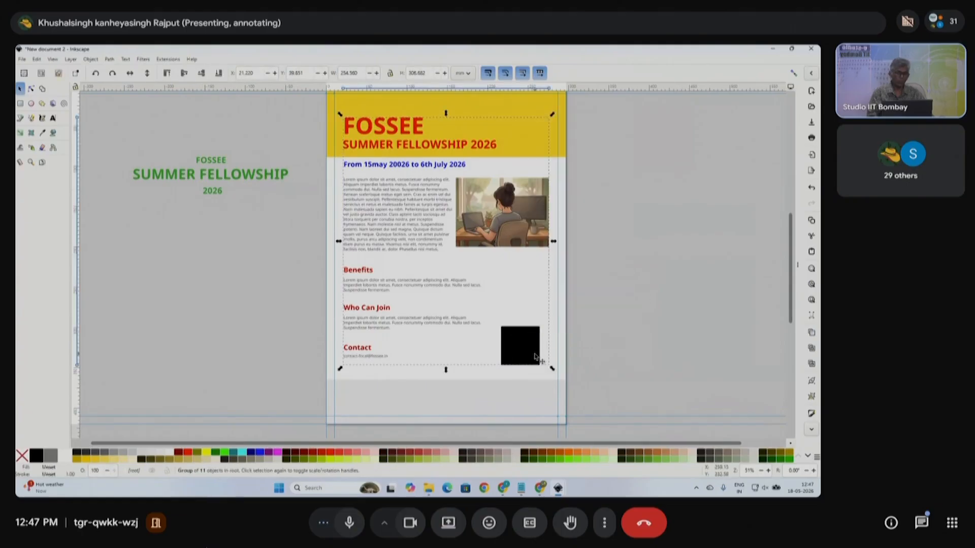
right_click(536, 357)
click(561, 278)
click(526, 358)
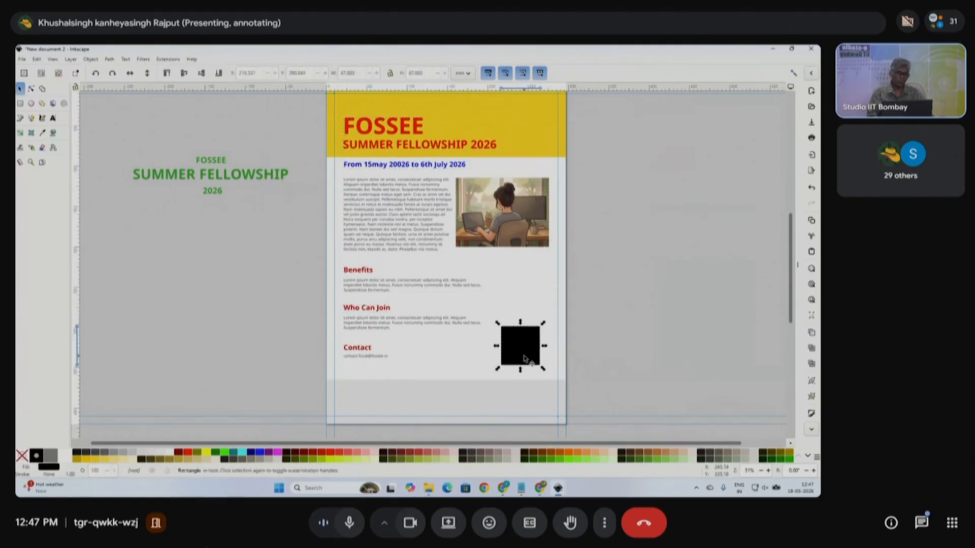
scroll(526, 350, right, 3)
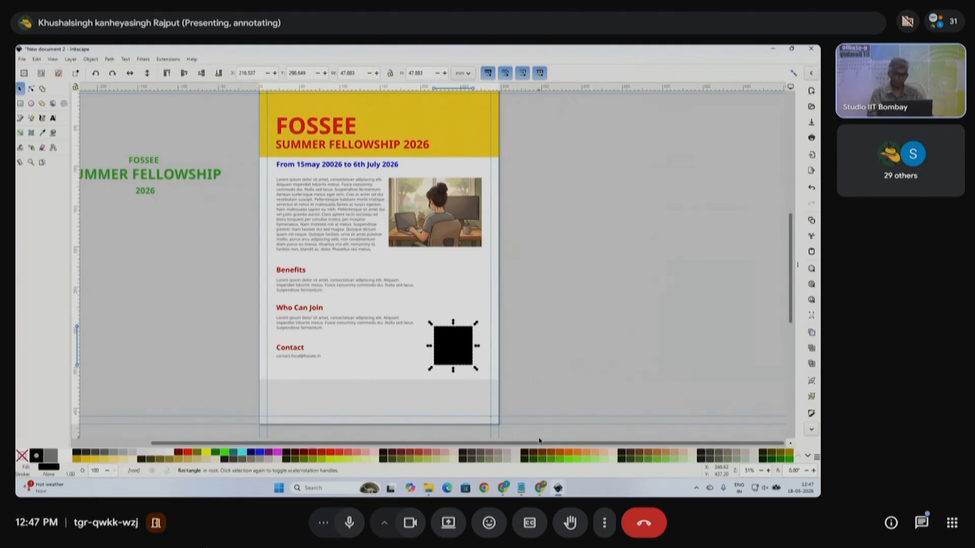
click(521, 488)
- In Notepad, cut the meeting link from its tab onto the clipboard and paste it back
key(ctrl+a)
text(FOSSE)
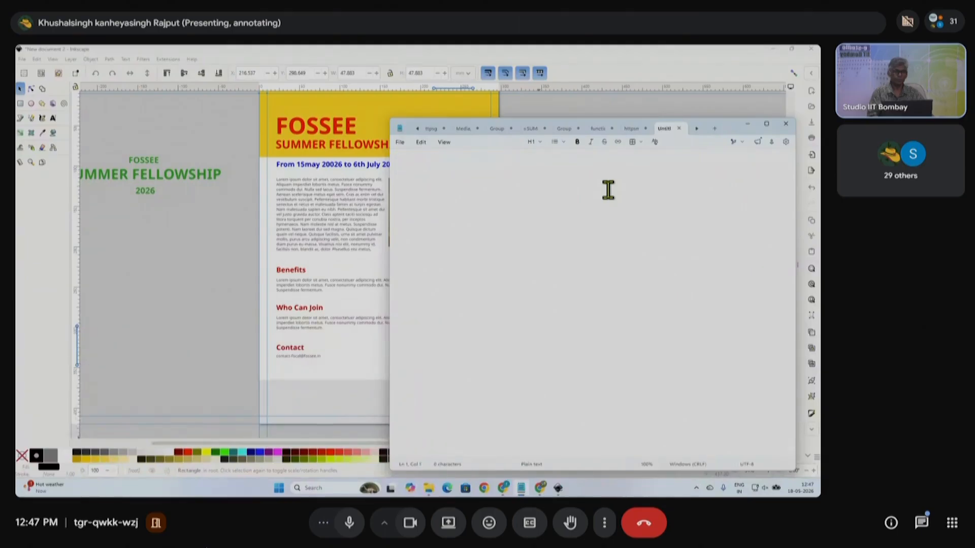
click(635, 130)
click(644, 162)
drag(644, 162, 399, 170)
key(ctrl+c)
key(BackSpace)
key(ctrl+v)
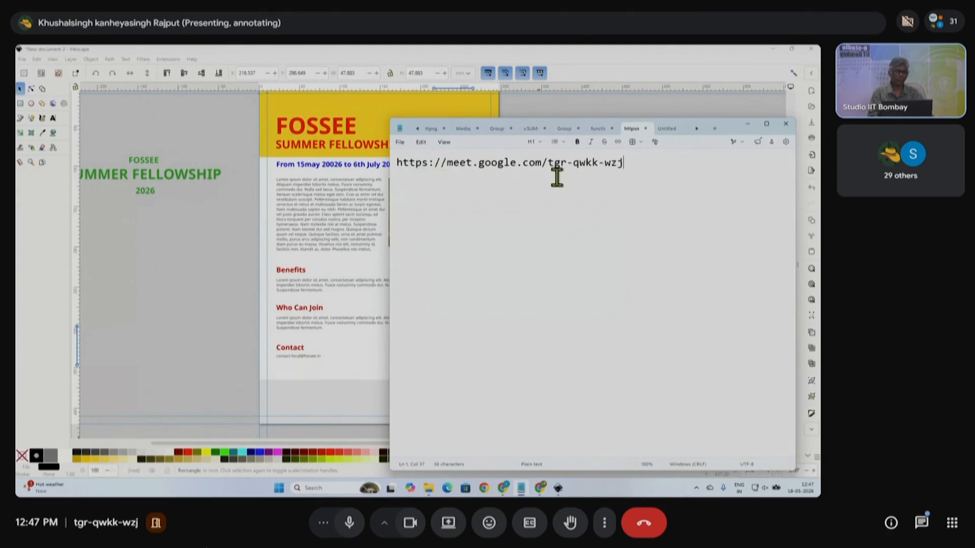
- Minimise Notepad and select the black placeholder square in Inkscape
click(748, 124)
scroll(451, 380, up, 1)
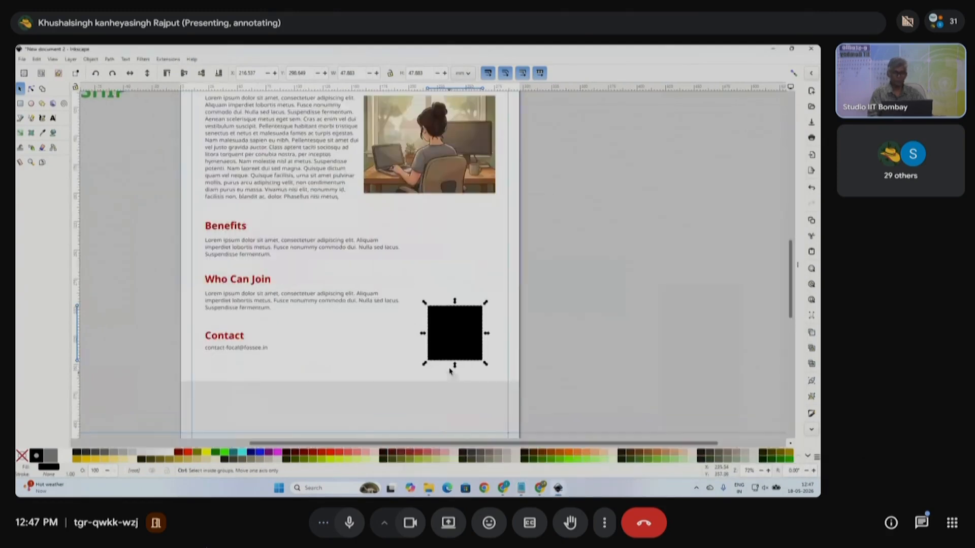
click(522, 348)
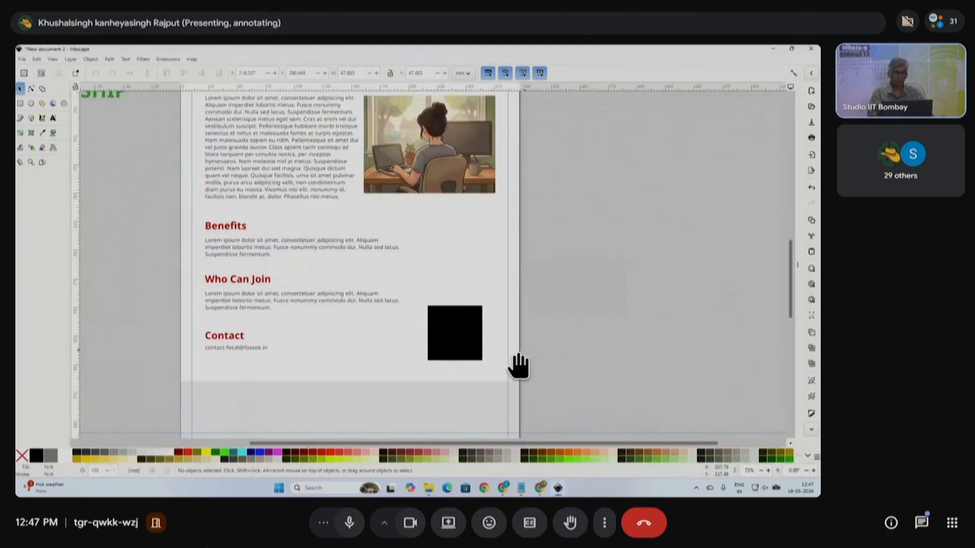
click(431, 340)
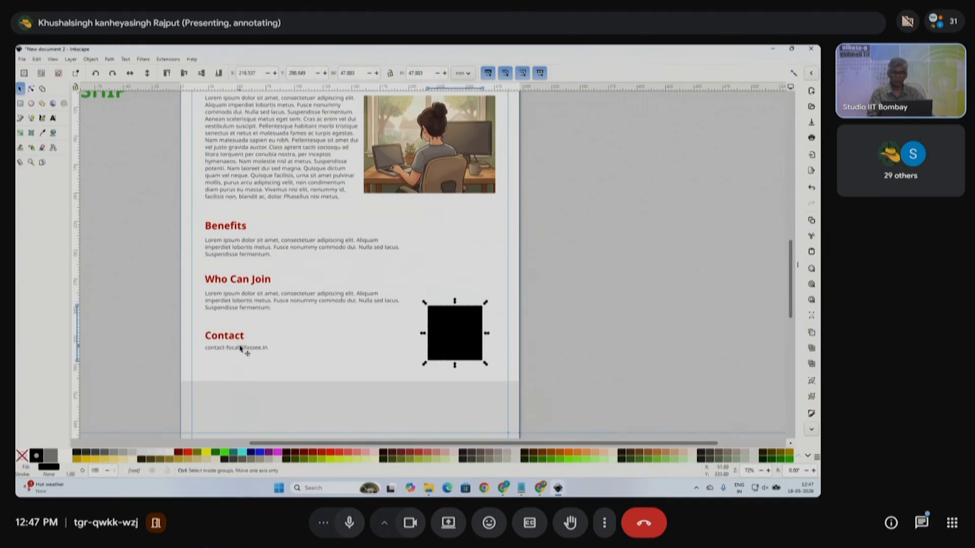
- Render a QR code of the meeting link via Extensions > Render > Barcode > QR Code
click(158, 58)
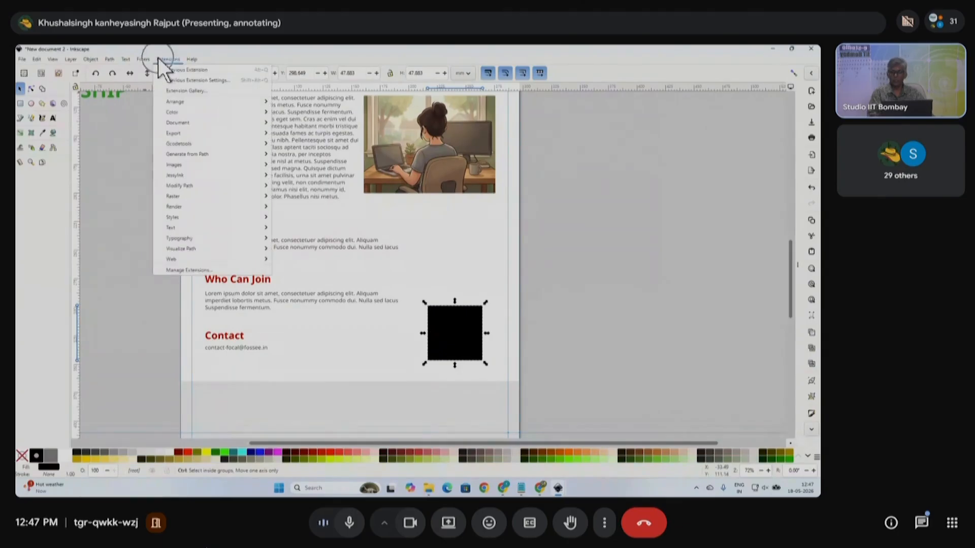
mouse_move(187, 236)
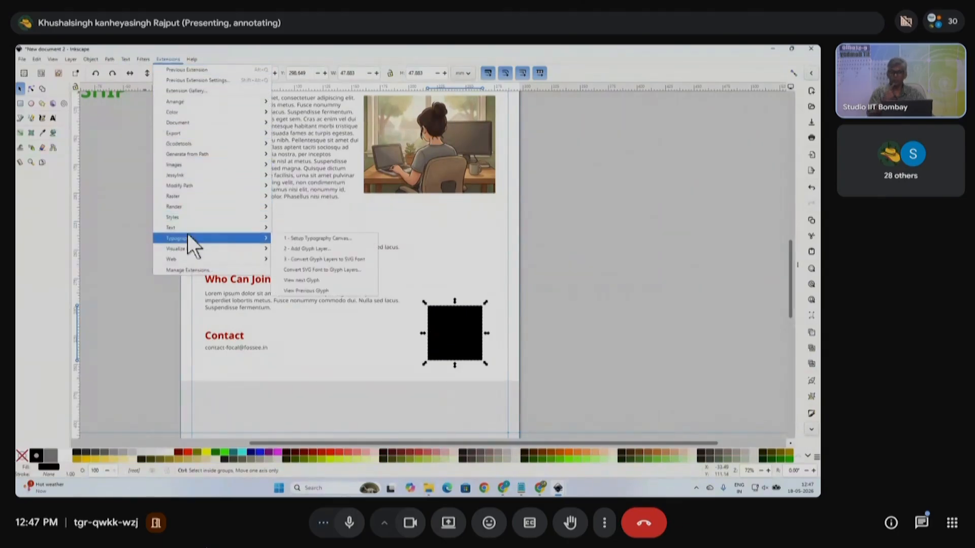
mouse_move(181, 209)
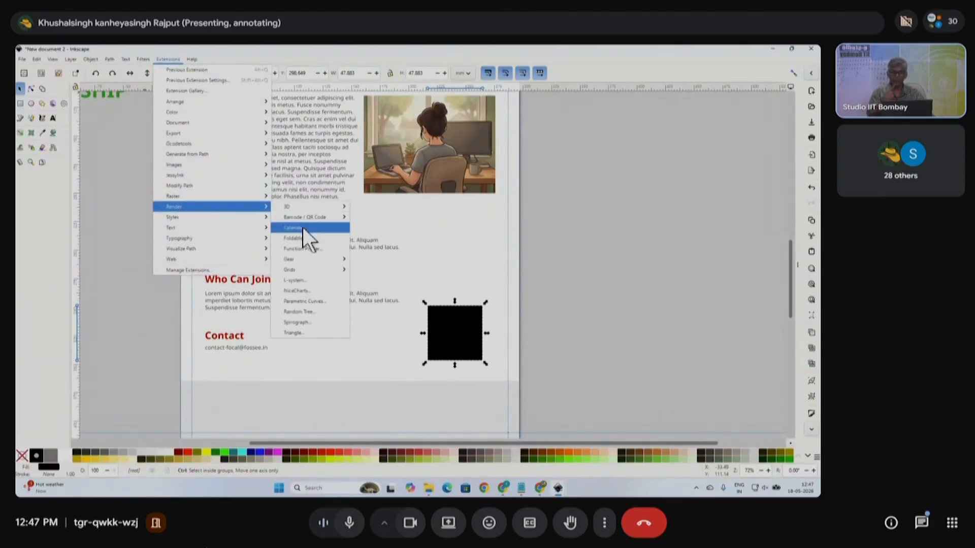
mouse_move(304, 217)
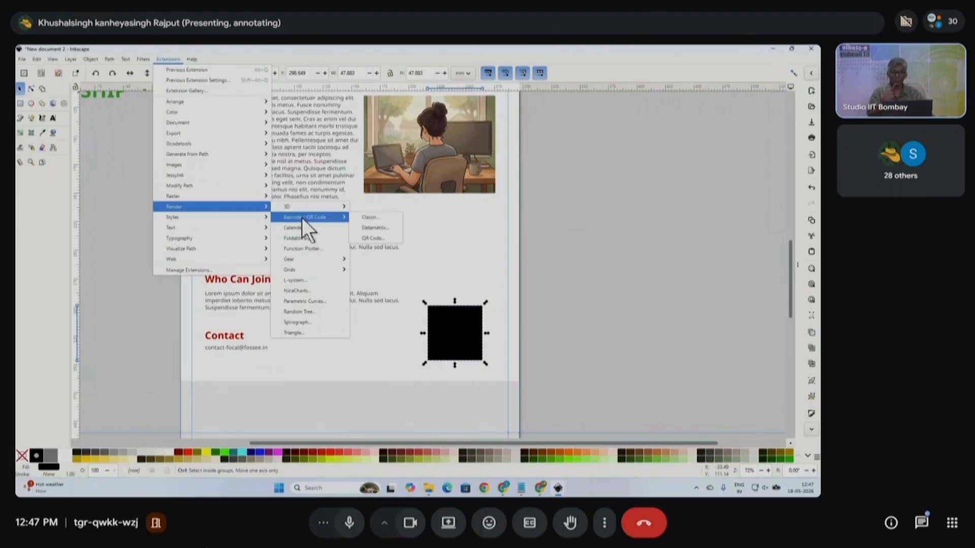
click(380, 239)
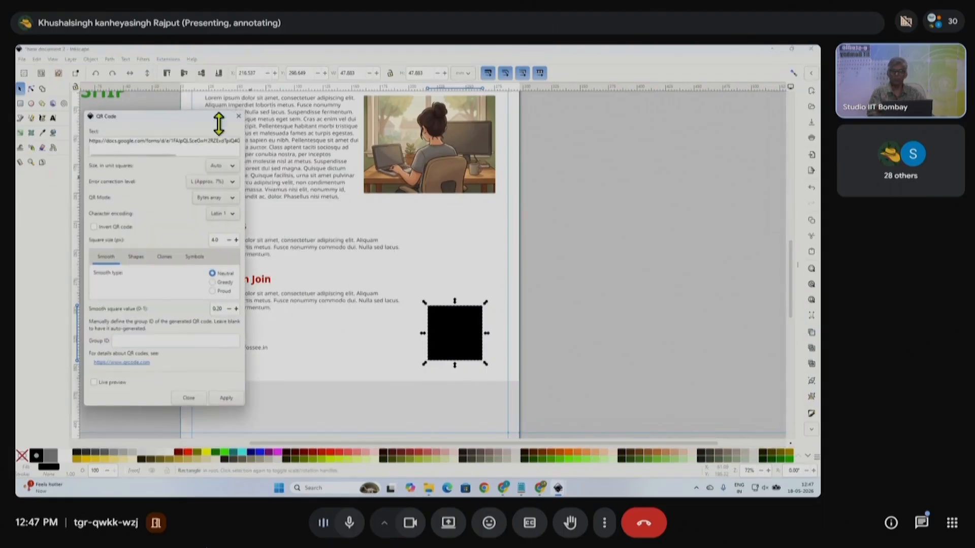
triple_click(227, 149)
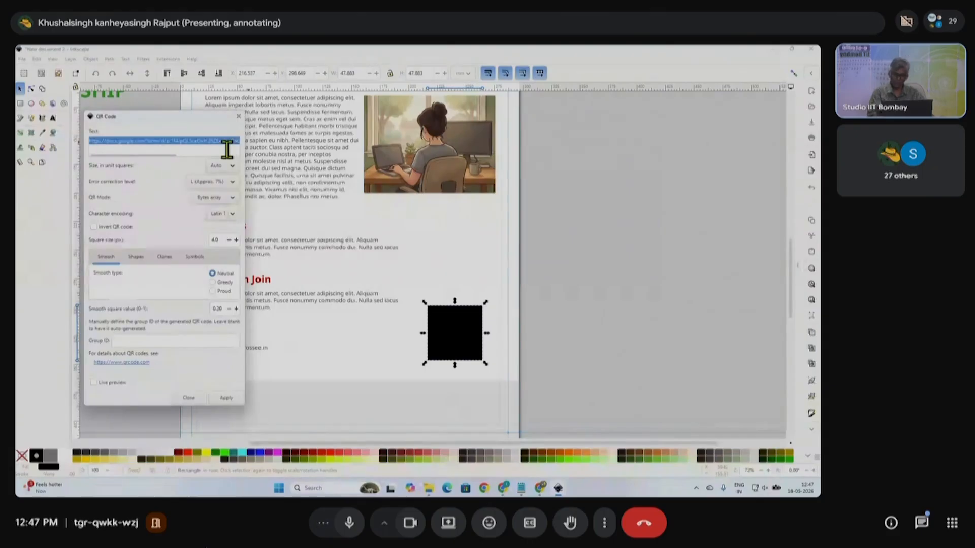
key(ctrl+v)
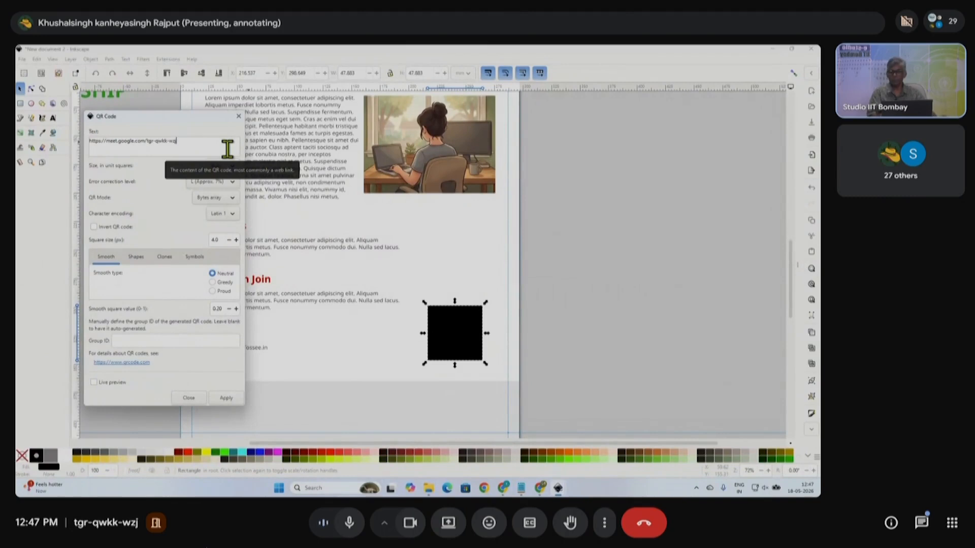
click(225, 398)
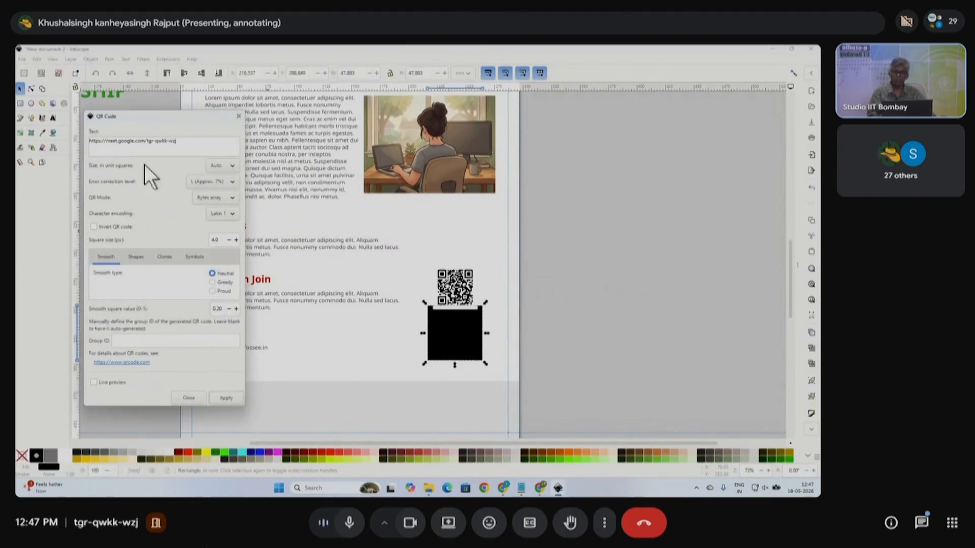
click(239, 116)
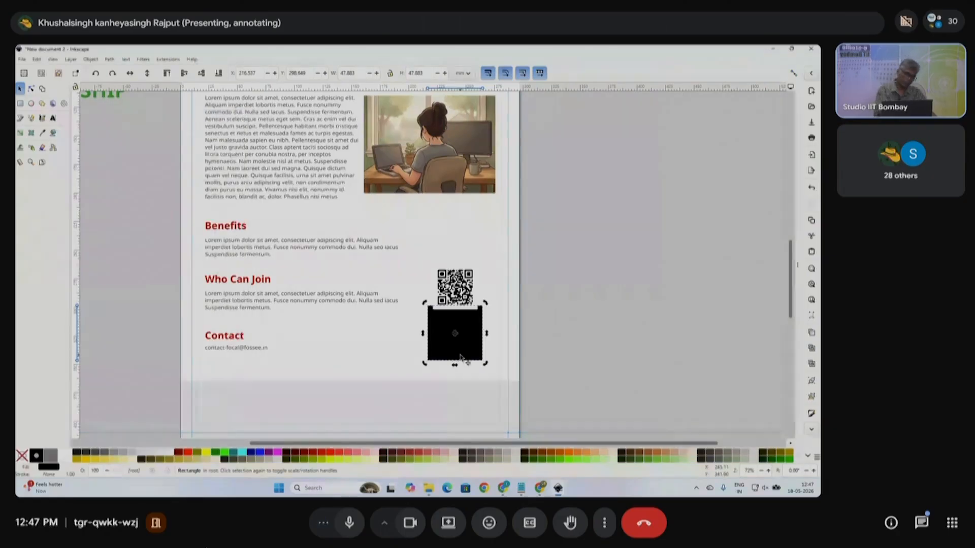
- Delete the black placeholder square and enlarge the QR code, moving it down into its place
key(Delete)
drag(579, 344, 411, 244)
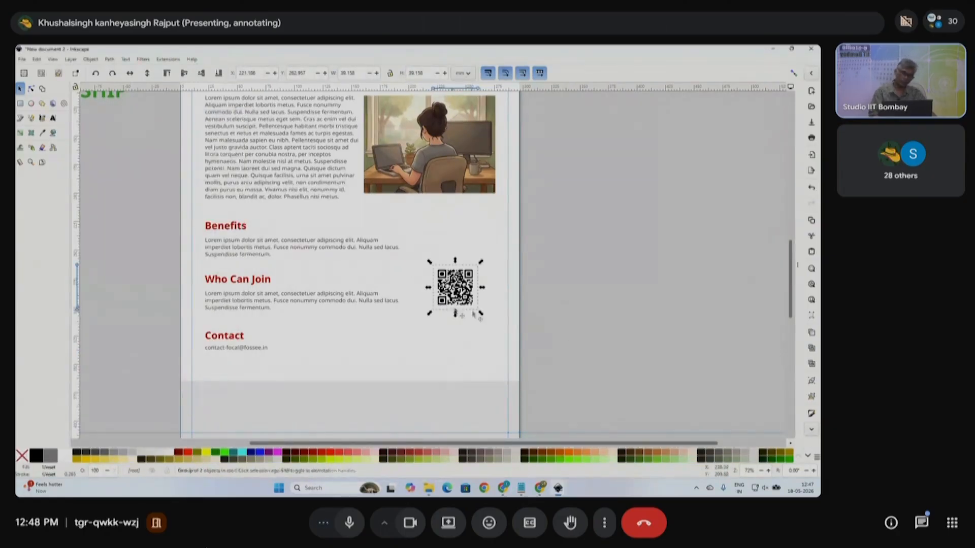
drag(481, 318, 474, 345)
scroll(474, 344, up, 2)
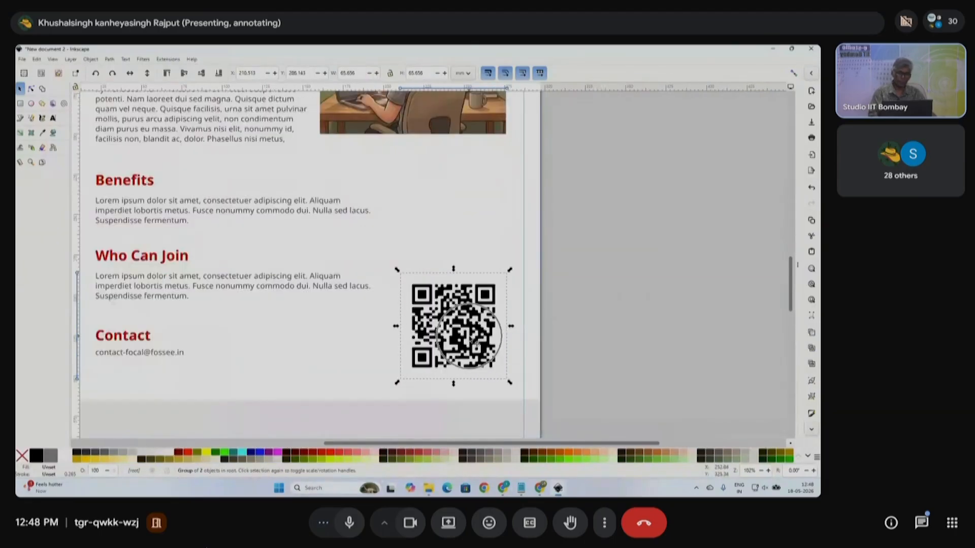
- Give the QR code a pale green background, resize it, and regroup them
right_click(476, 340)
click(508, 266)
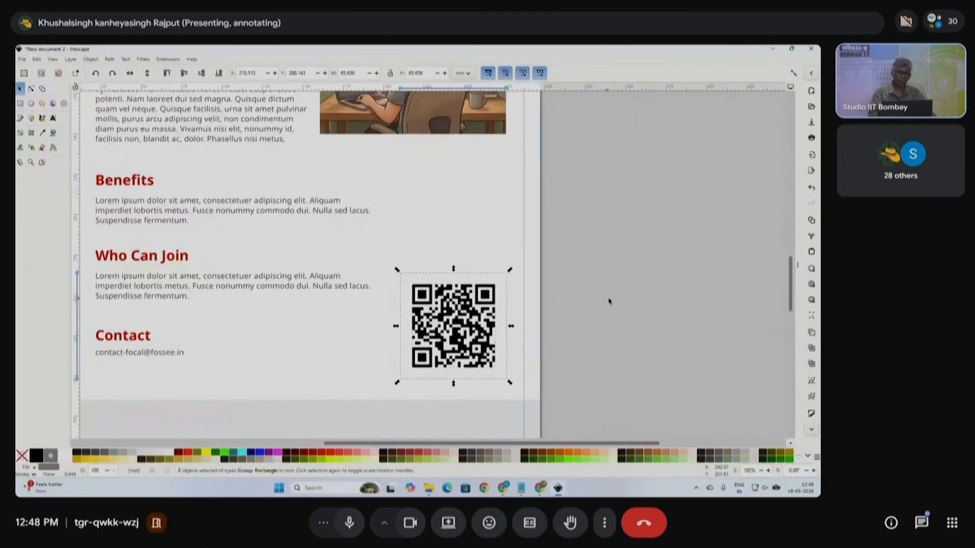
click(503, 316)
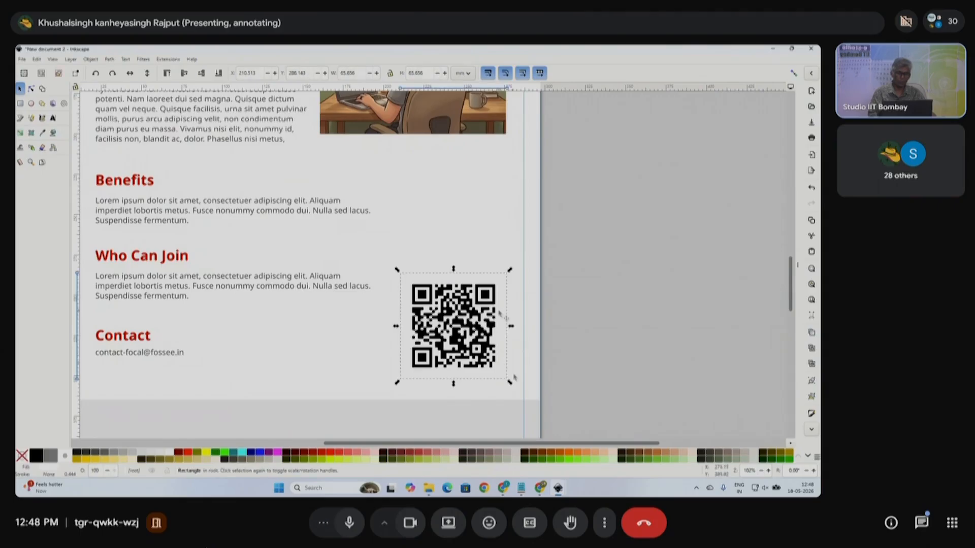
click(561, 459)
drag(509, 382, 503, 383)
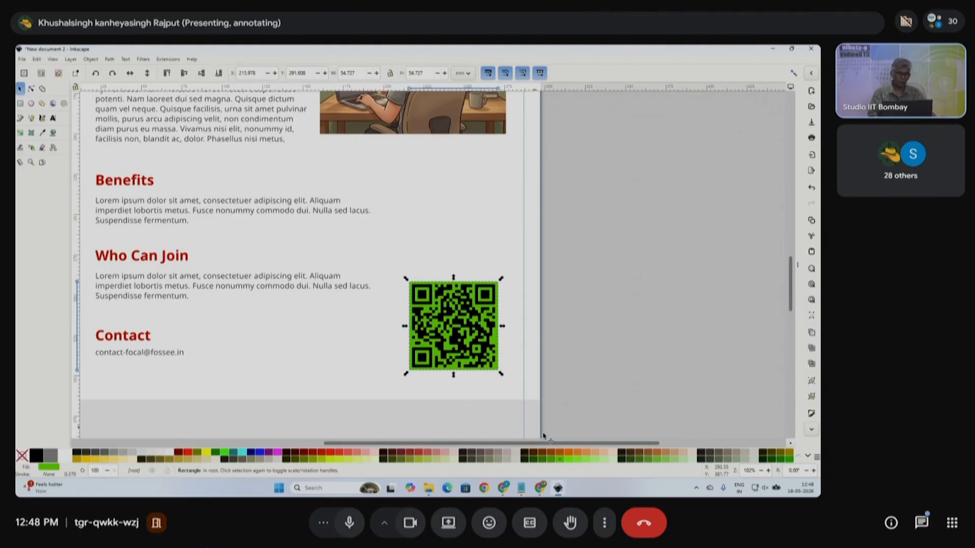
click(610, 459)
drag(601, 399, 355, 256)
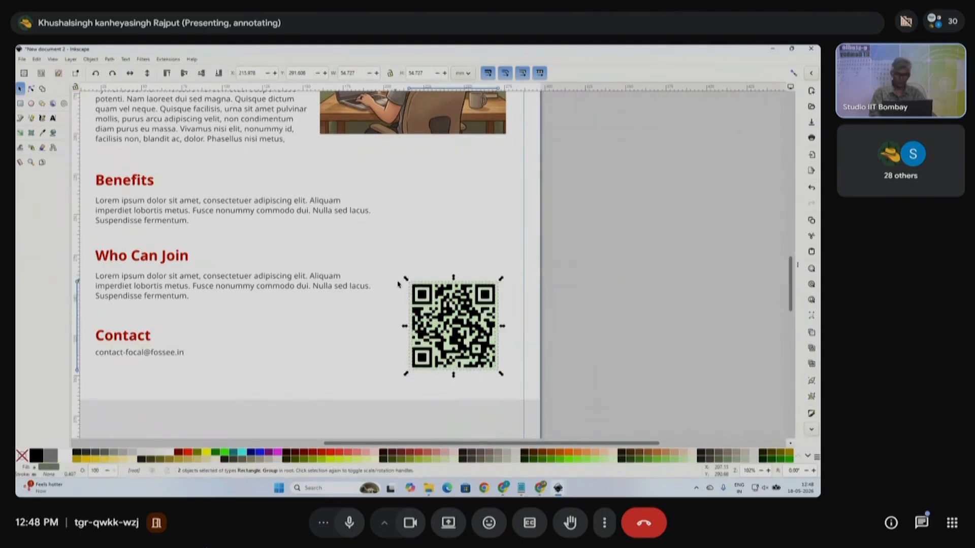
key(ctrl+g)
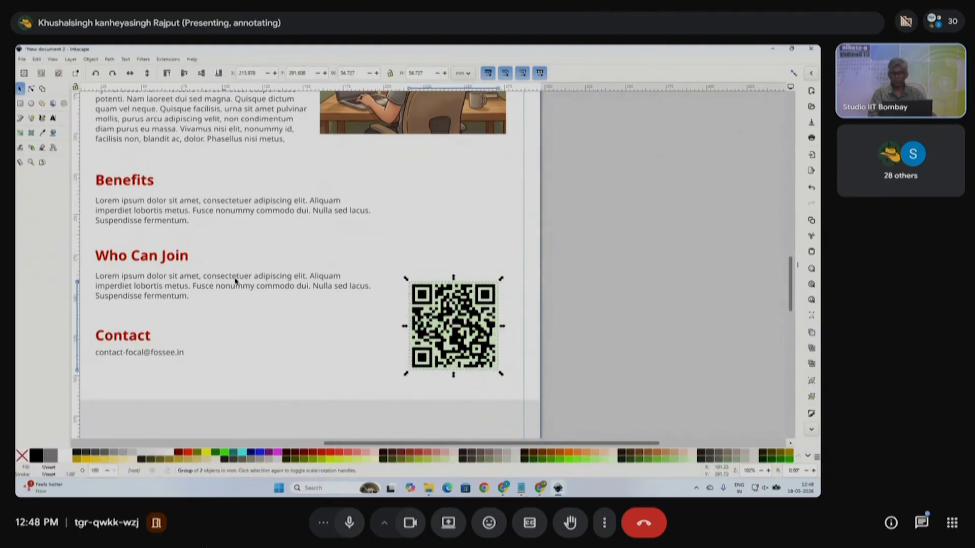
- Select the Contact heading and e-mail text together with the QR code
scroll(164, 354, left, 3)
drag(105, 311, 271, 370)
shift+click(511, 374)
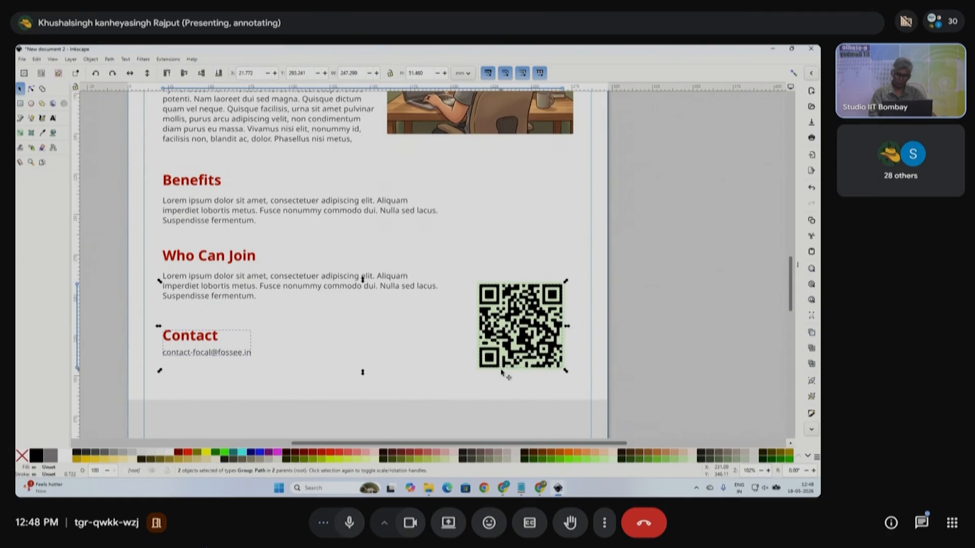
key(ctrl+shift+a)
- Align bottom edges relative to Last selected so the Contact text meets the QR code's bottom, then close the dock
click(504, 161)
click(513, 113)
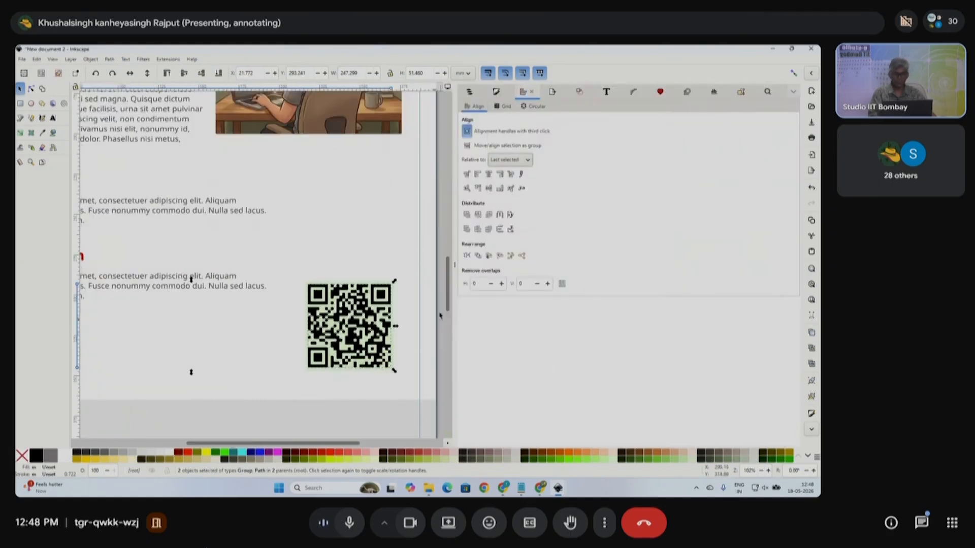
scroll(380, 365, down, 1)
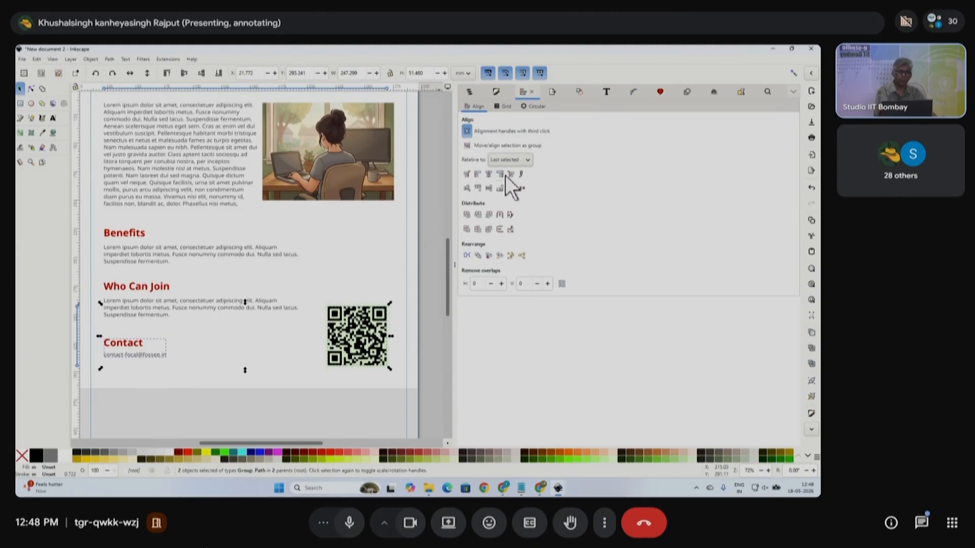
click(528, 160)
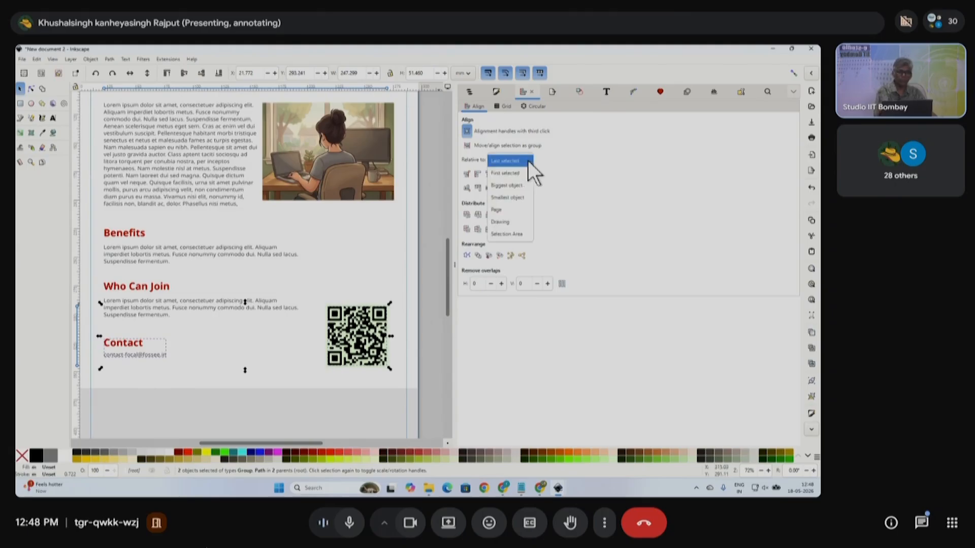
click(528, 160)
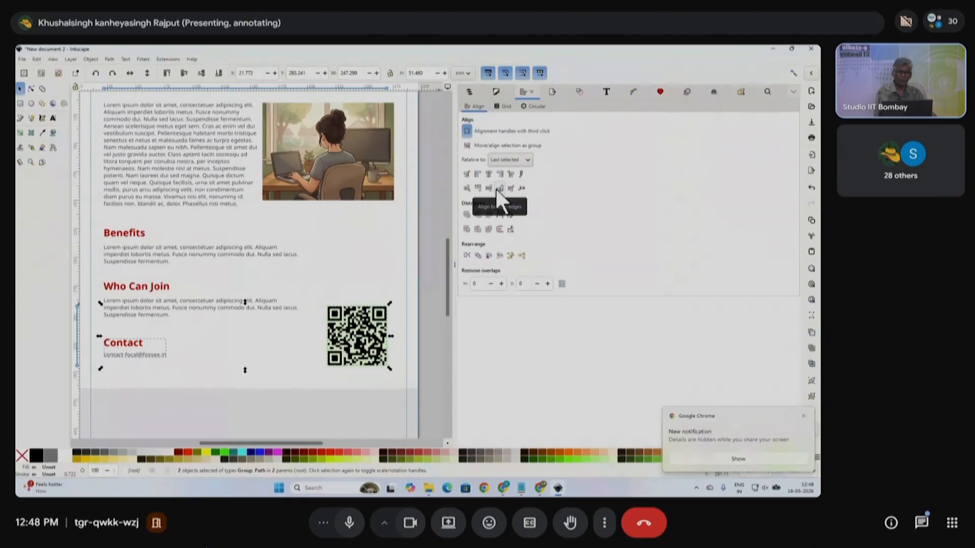
click(498, 188)
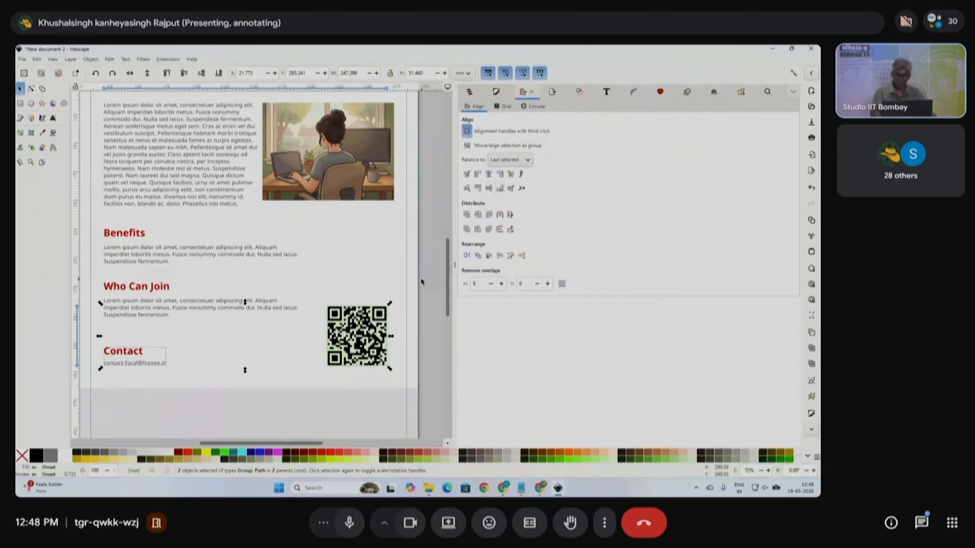
click(421, 351)
click(453, 273)
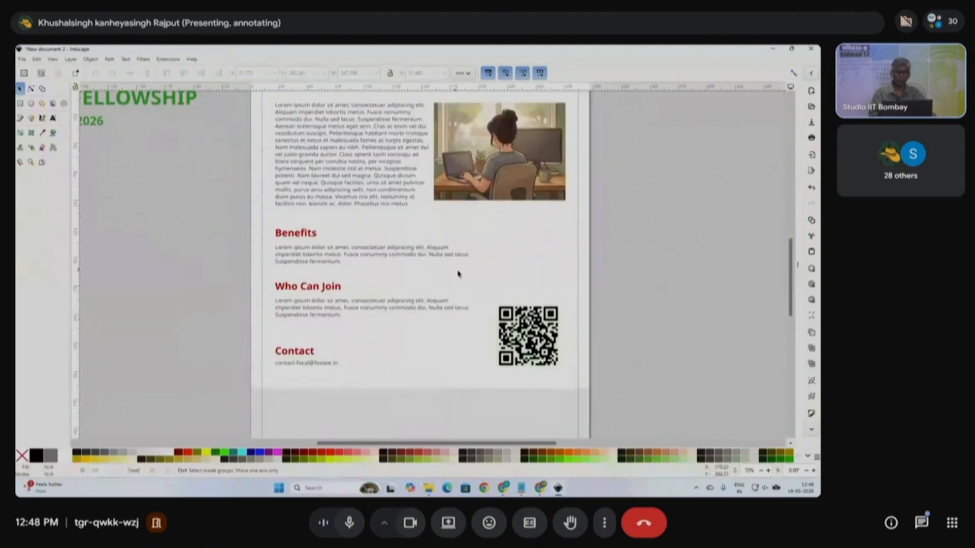
scroll(485, 312, down, 1)
scroll(495, 338, right, 1)
scroll(520, 357, up, 1)
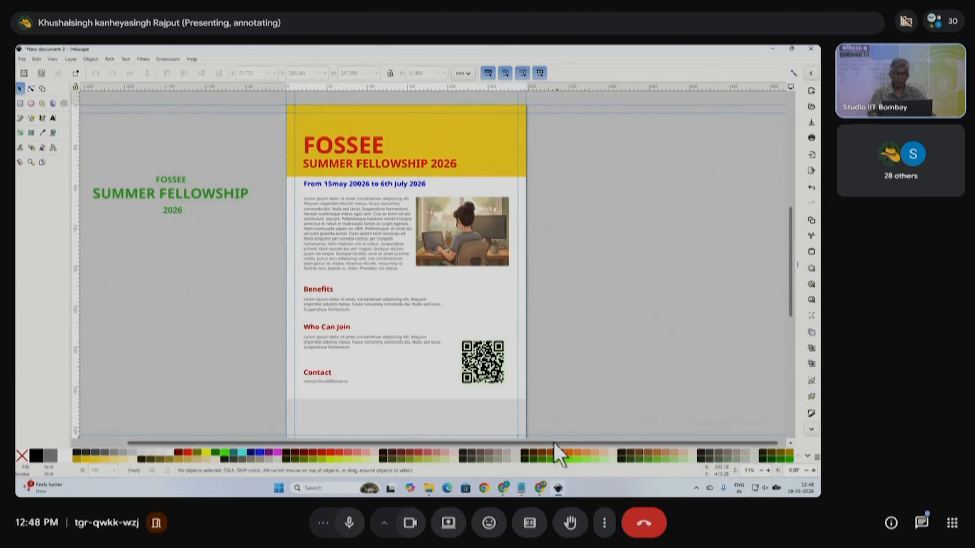
- Open the recent file certificate.svg and select its IIT Bombay, fossee, Python and NMEICT logos
click(21, 59)
mouse_move(45, 98)
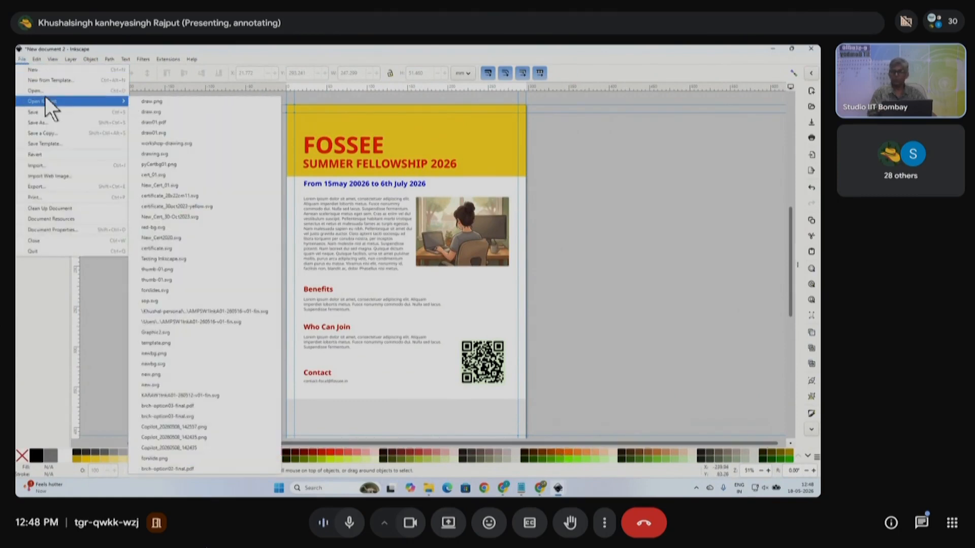
click(171, 248)
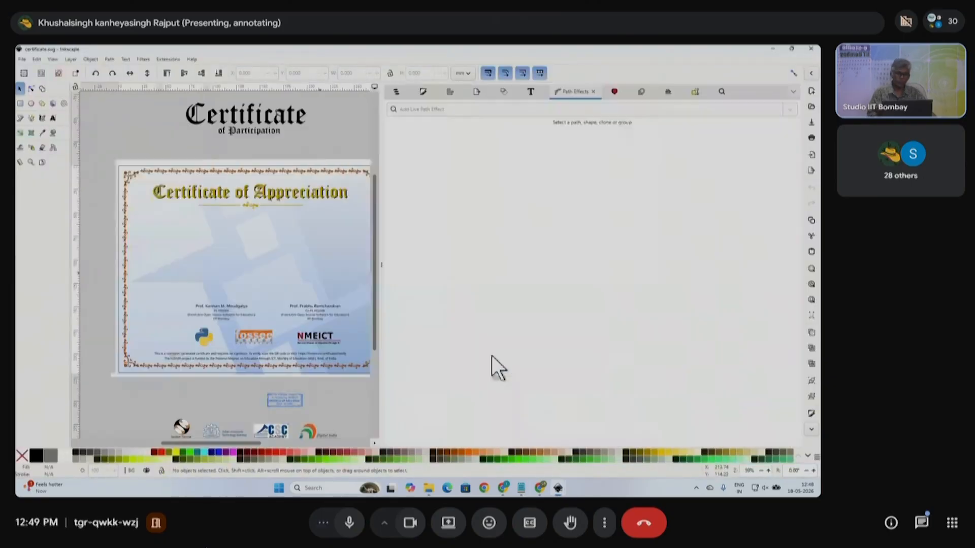
click(378, 274)
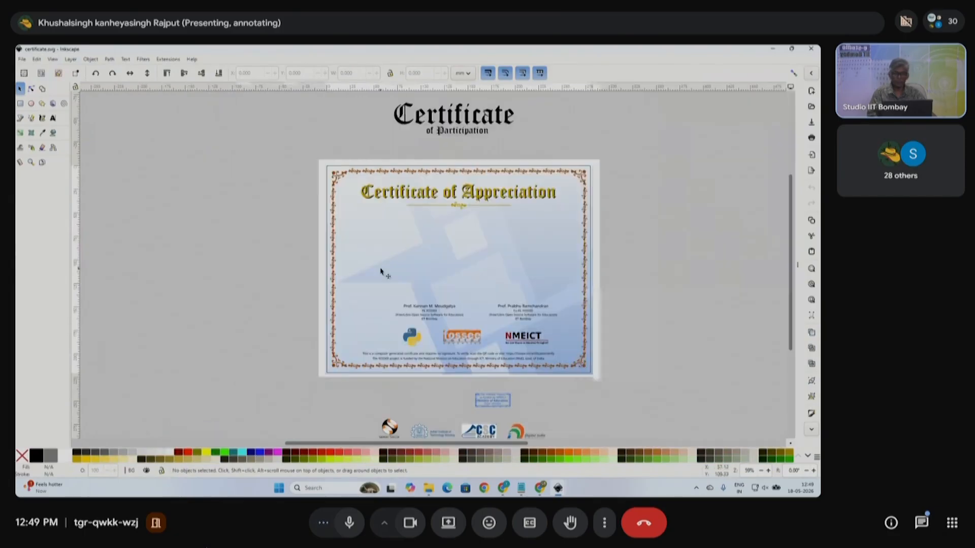
scroll(437, 376, up, 1)
click(423, 362)
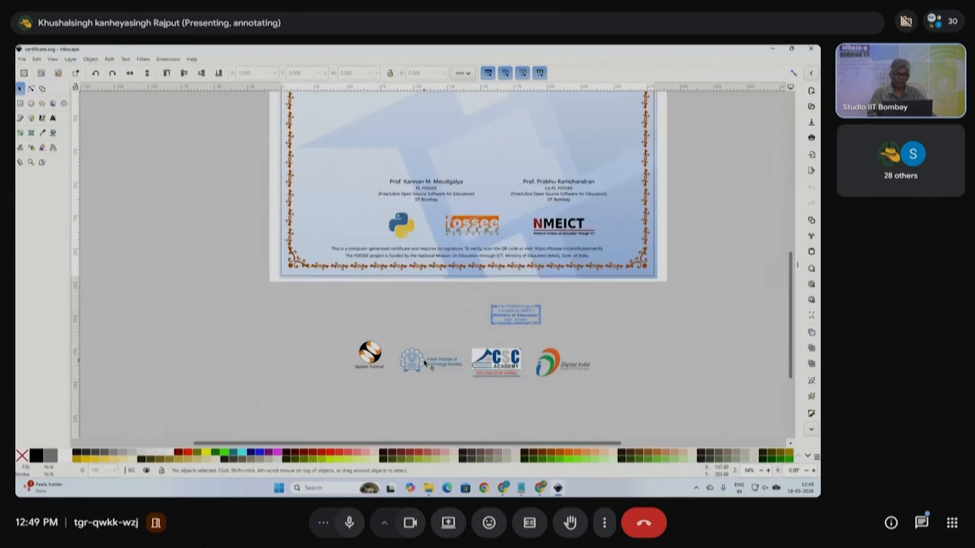
shift+click(480, 221)
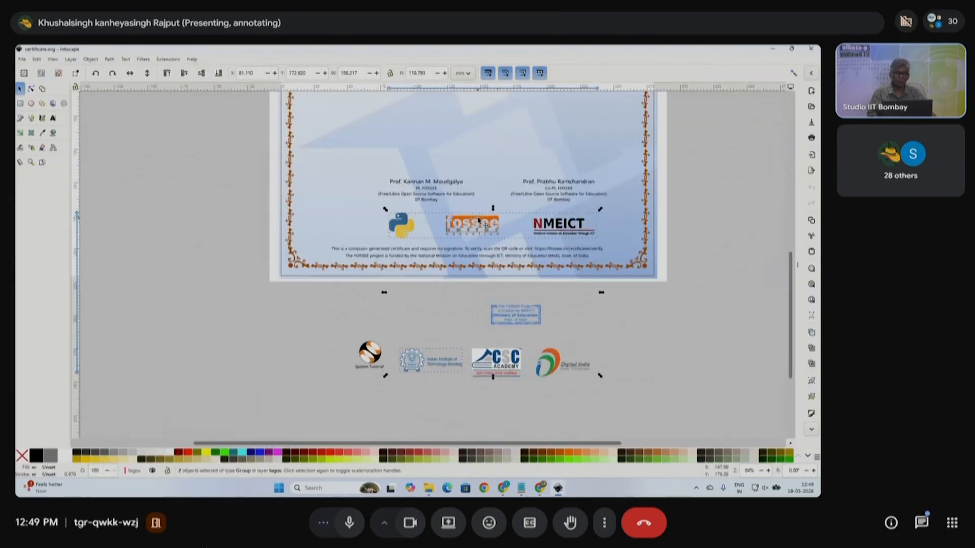
- Paste the logos into the flyer document beside the page
key(ctrl+Tab)
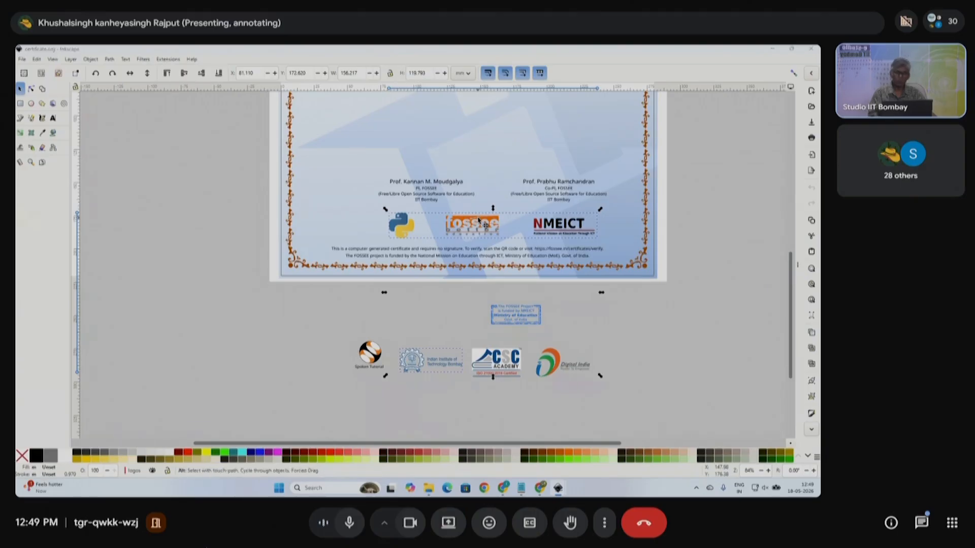
scroll(274, 322, down, 3)
key(ctrl+v)
drag(196, 265, 190, 293)
right_click(181, 285)
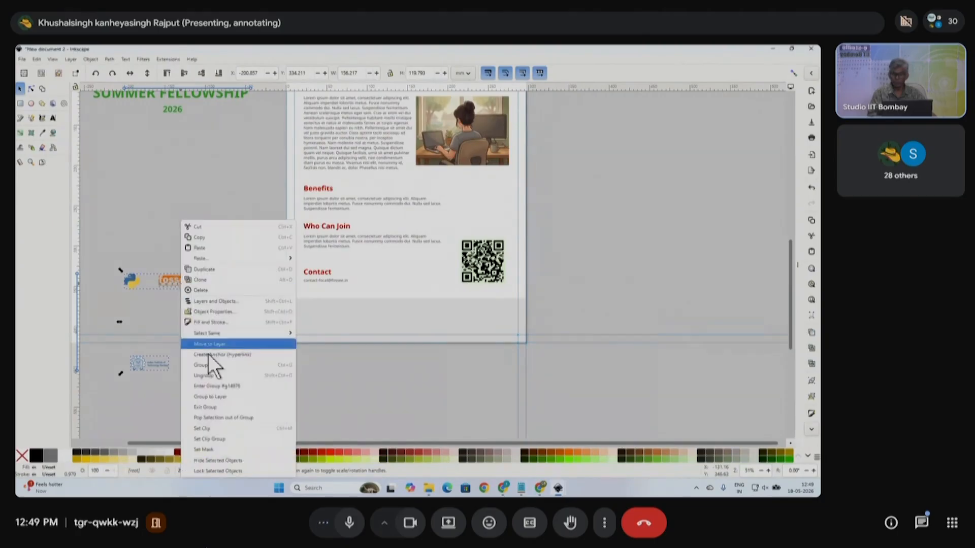
- Ungroup the pasted logos and move the FOSSEE and IIT Bombay logos onto the page bottom
click(212, 376)
key(Escape)
drag(146, 259, 200, 315)
drag(175, 282, 392, 324)
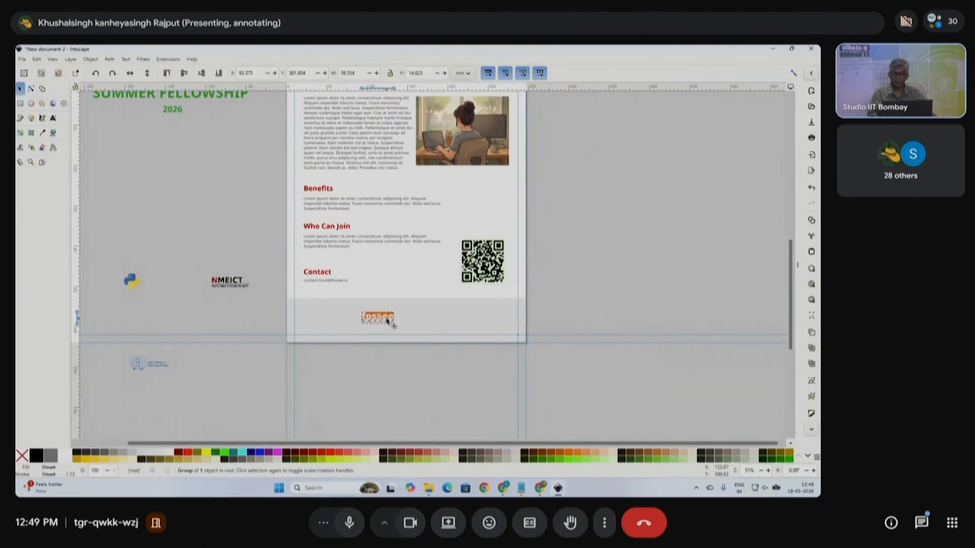
click(143, 367)
drag(142, 365, 437, 314)
drag(124, 392, 424, 319)
scroll(416, 320, up, 3)
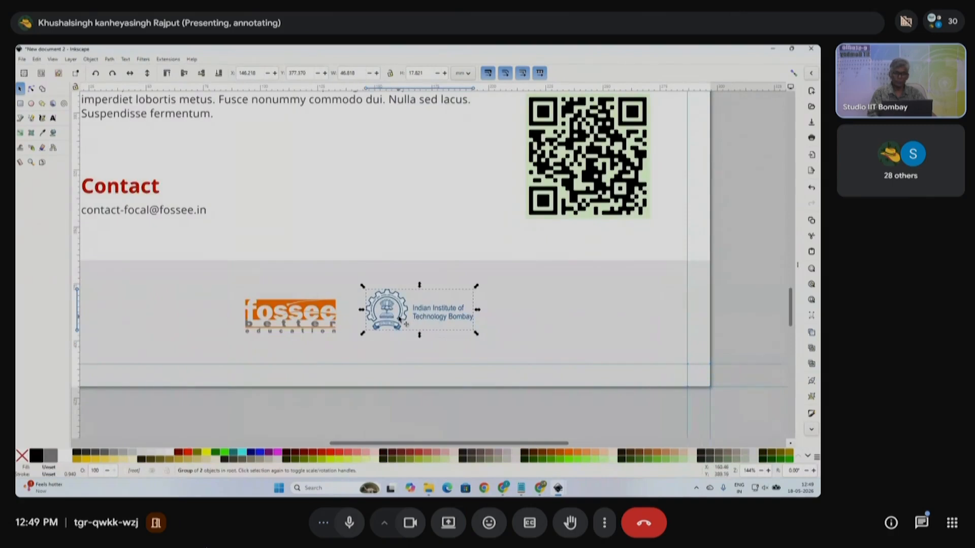
- Lock width and height proportions and set the IIT Bombay logo's height to 20 mm
click(335, 316)
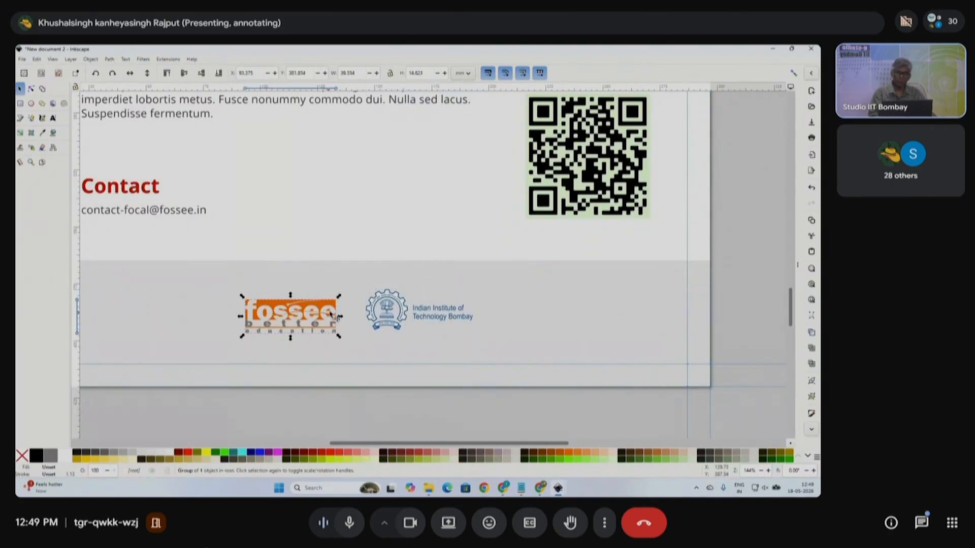
click(390, 72)
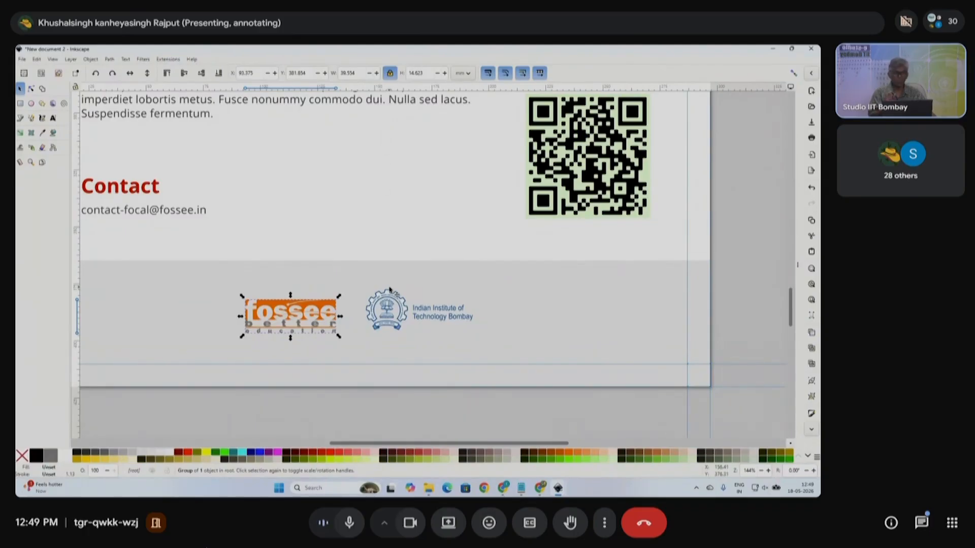
click(406, 310)
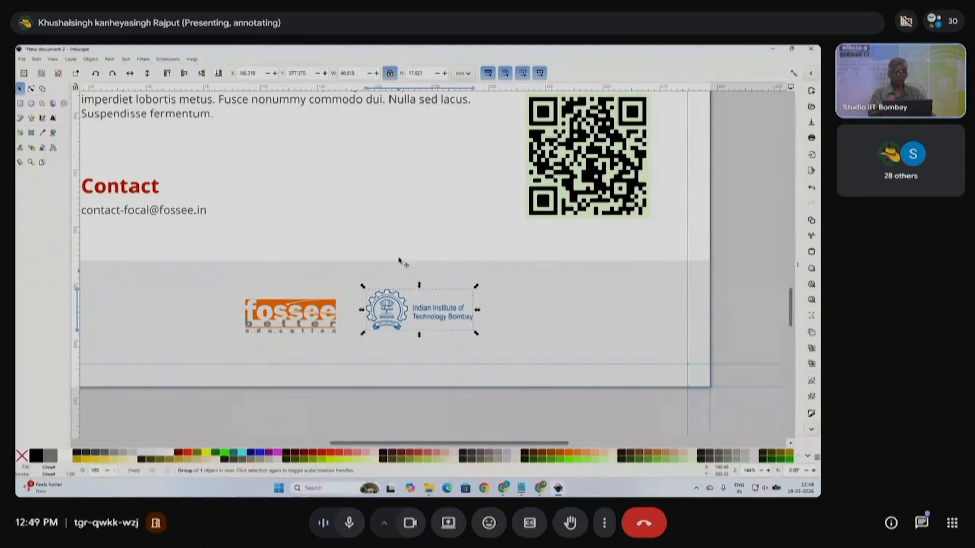
double_click(418, 73)
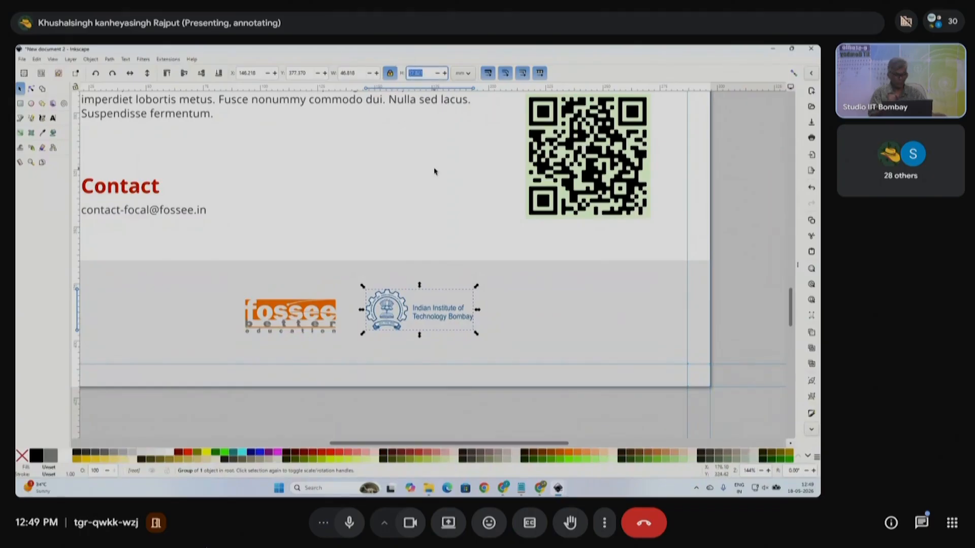
text(20)
key(Return)
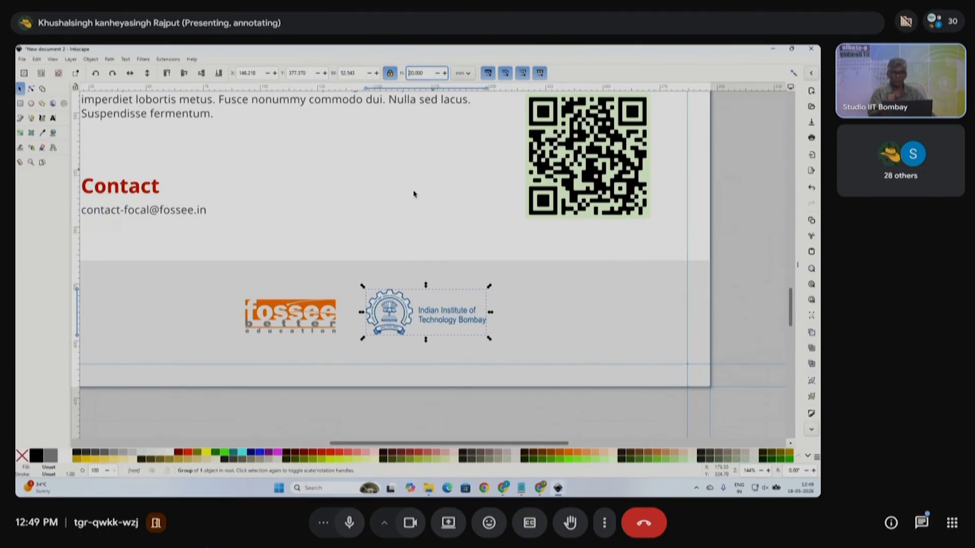
- Set the fossee logo's height to 20 mm and nudge it next to the IIT Bombay logo
click(311, 315)
triple_click(420, 73)
text(20)
key(Return)
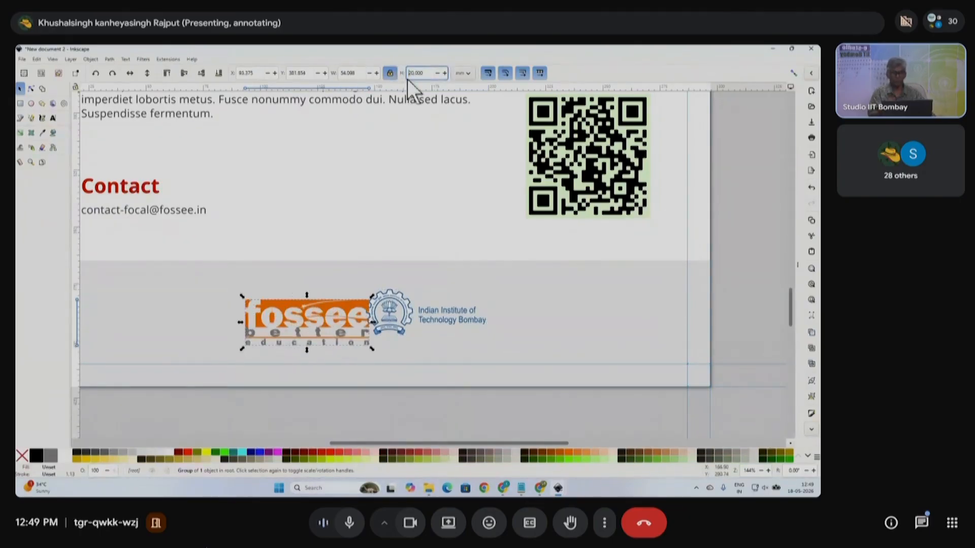
drag(338, 317, 319, 311)
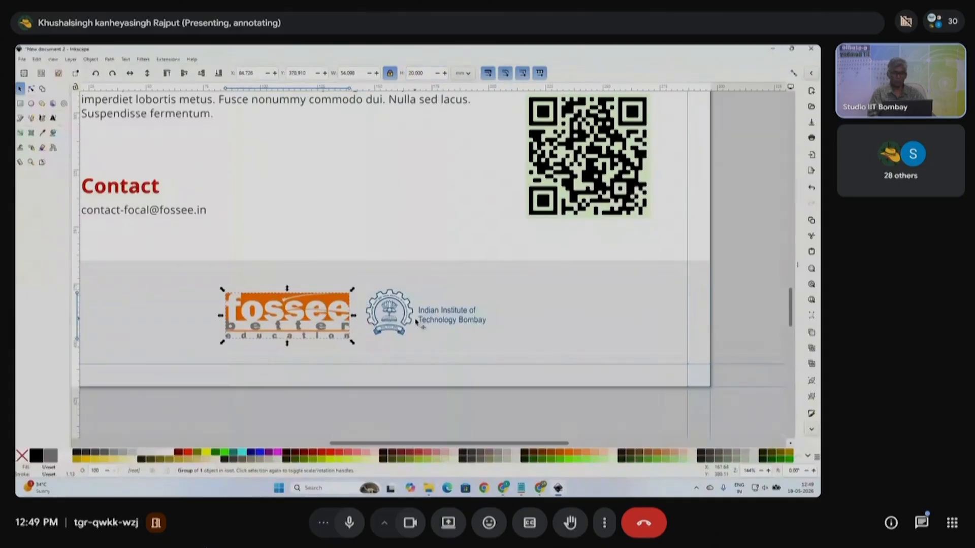
drag(585, 421, 201, 274)
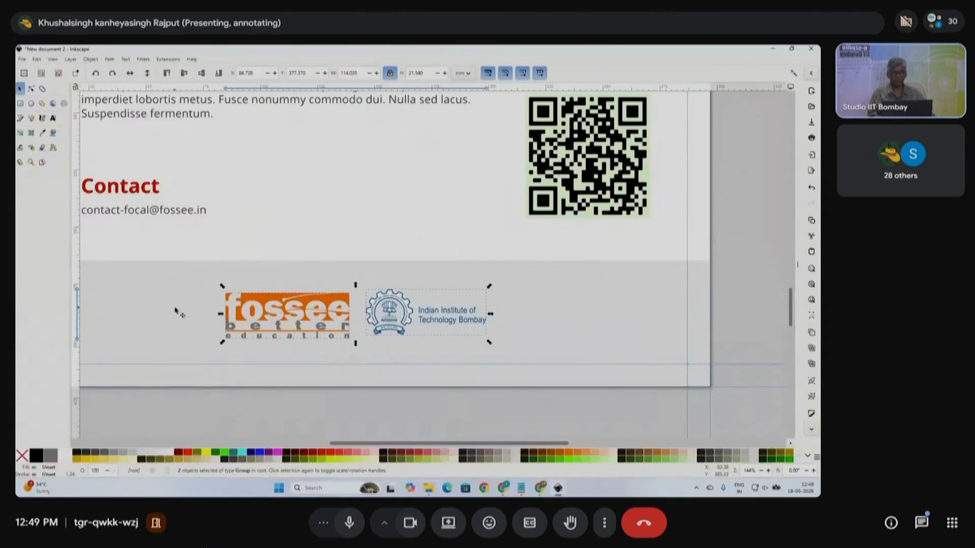
click(380, 400)
click(341, 316)
drag(337, 310, 333, 309)
scroll(341, 316, down, 1)
click(373, 395)
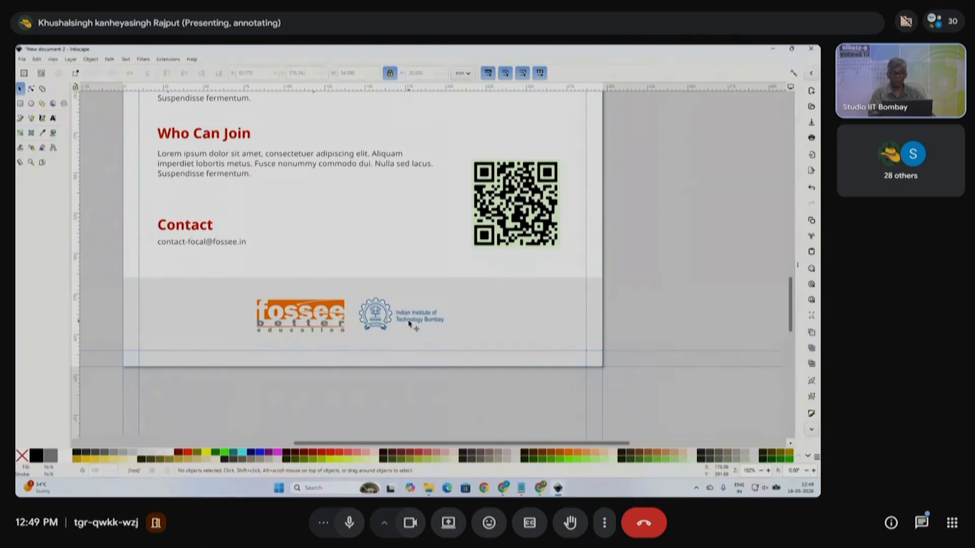
- Check the IIT Bombay logo's width and set the fossee logo's width to 52 mm
click(391, 315)
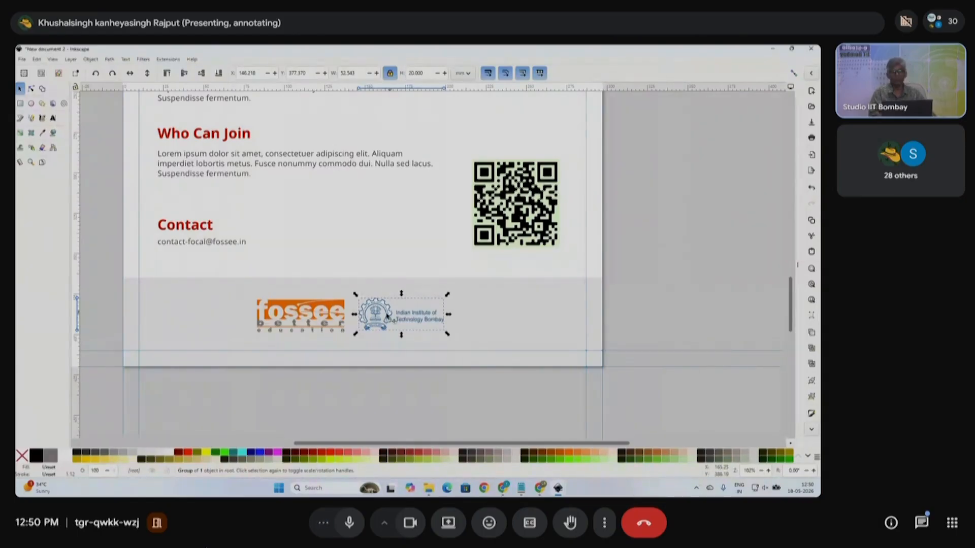
double_click(355, 73)
click(336, 311)
double_click(343, 73)
text(52)
key(Return)
- Reduce the fossee logo's width to 50 mm after comparing it with the IIT Bombay logo
click(395, 320)
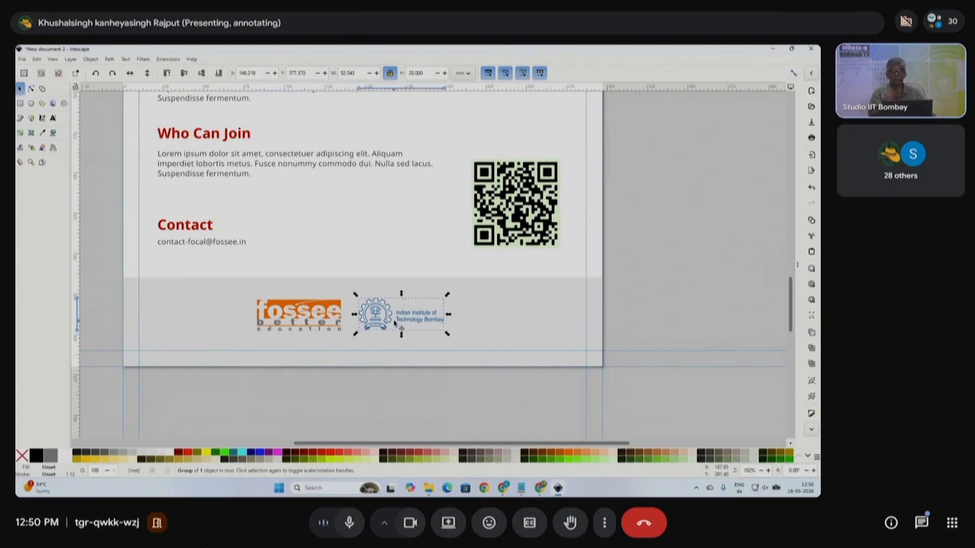
click(327, 311)
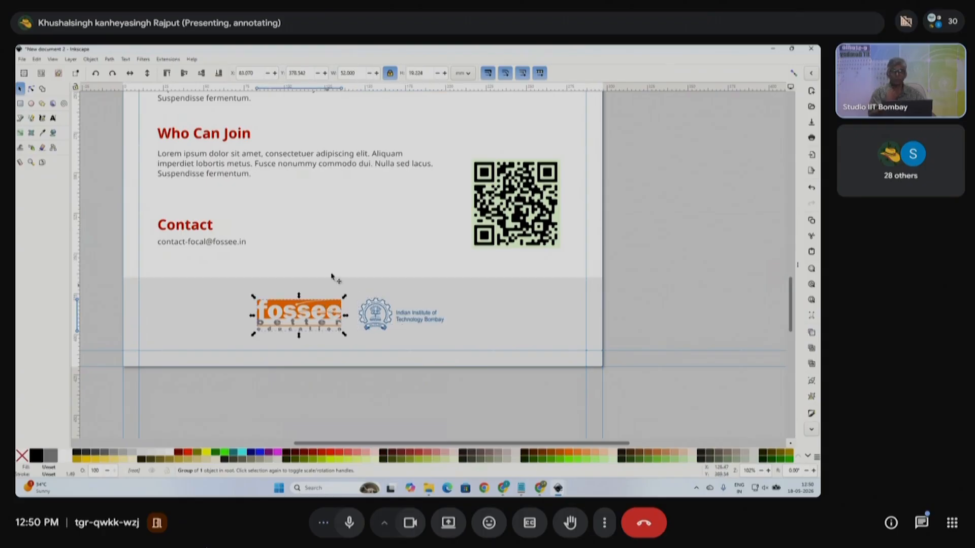
triple_click(359, 71)
text(50)
key(Return)
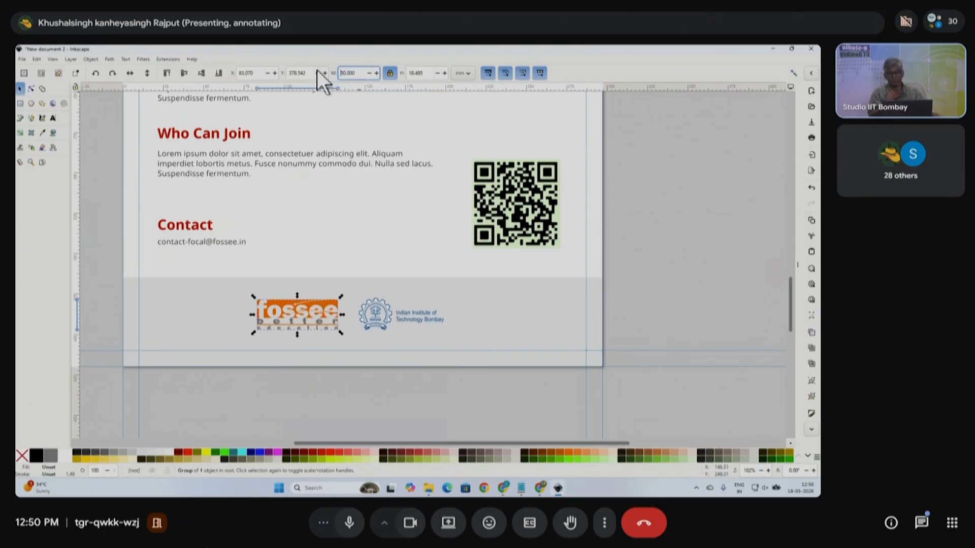
click(392, 315)
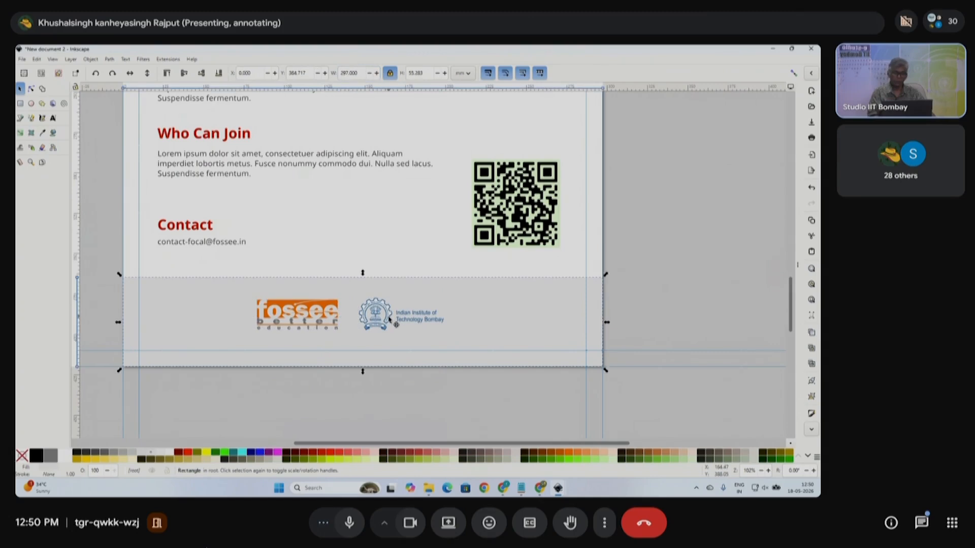
drag(480, 411, 224, 290)
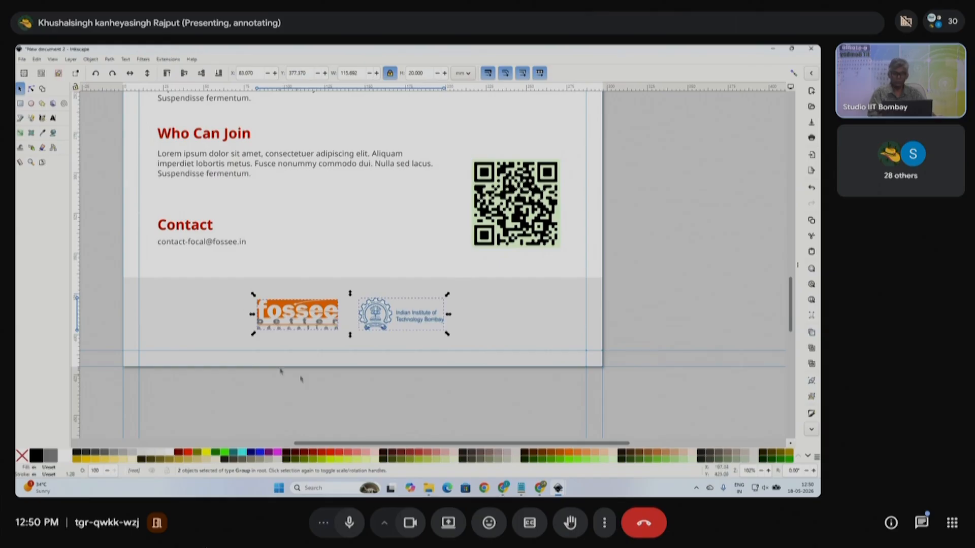
click(320, 382)
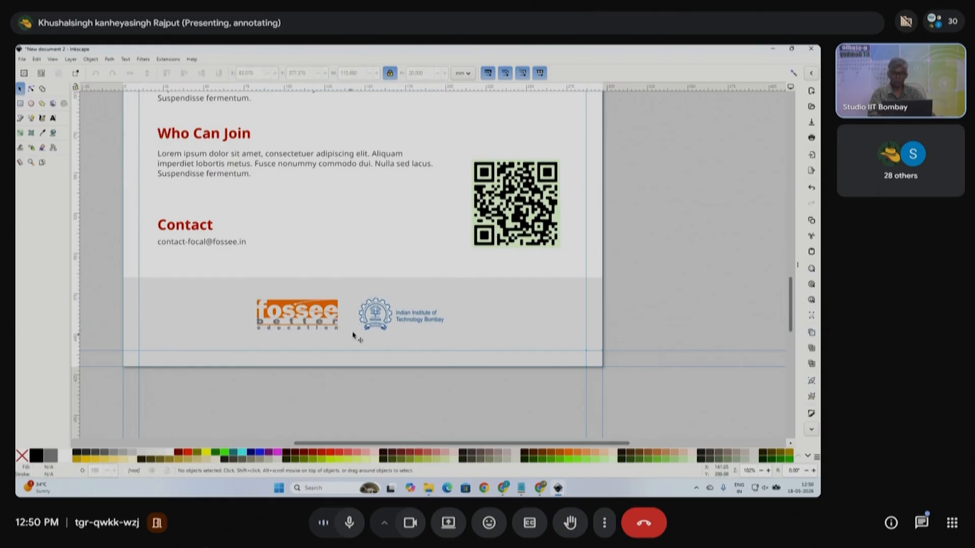
- Move the IIT Bombay logo left of the fossee logo and centre the pair on the page
click(392, 322)
drag(389, 318, 185, 317)
click(395, 403)
drag(421, 402, 104, 271)
key(ctrl+shift+a)
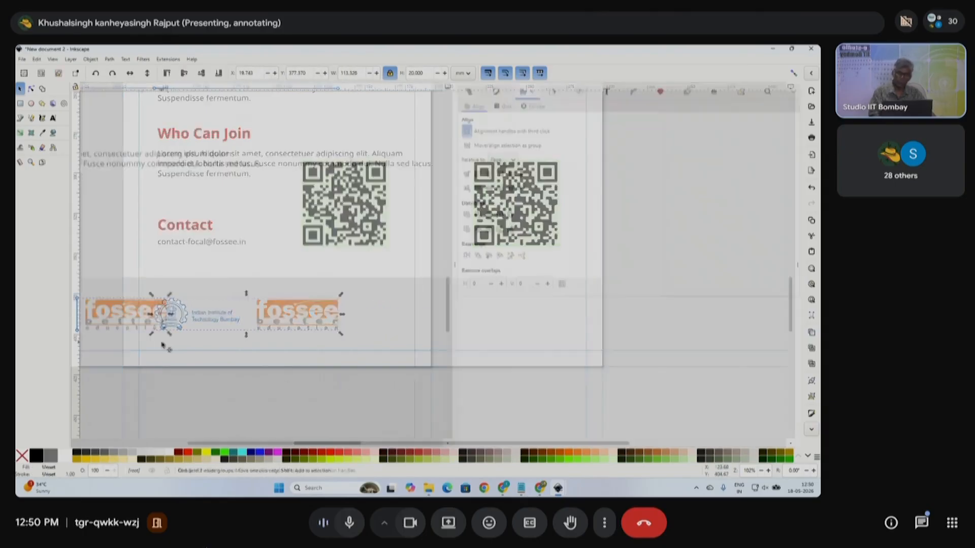
click(488, 174)
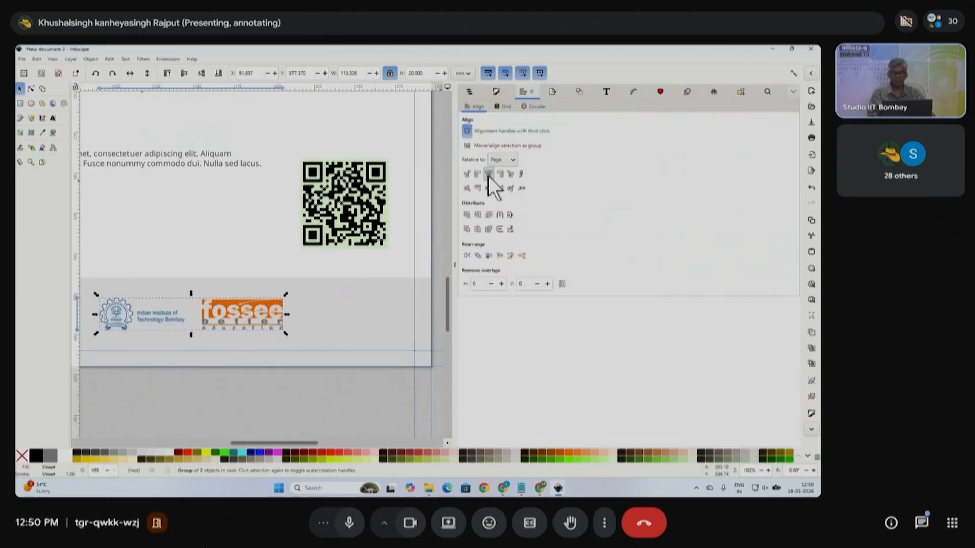
click(455, 264)
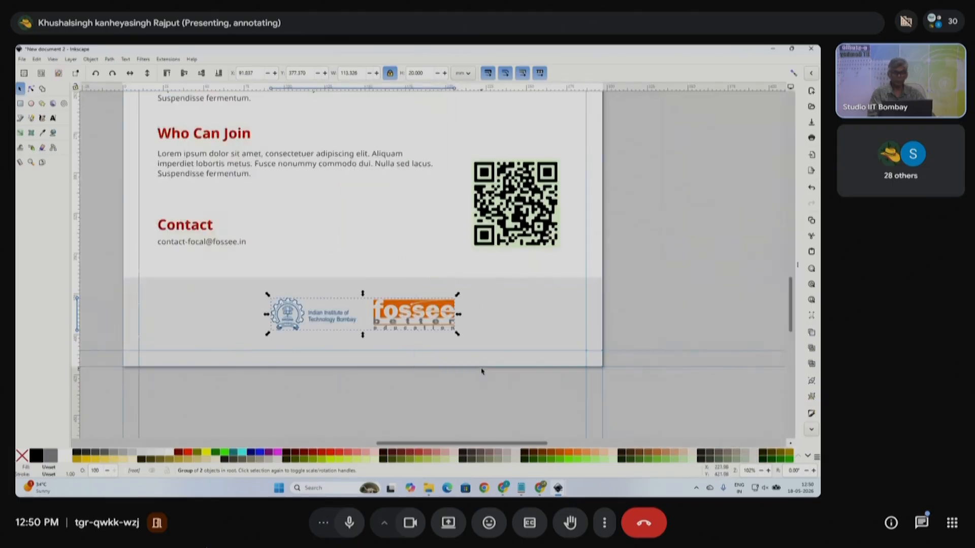
- Enlarge the footer logo pair slightly around its centre
scroll(482, 371, down, 1)
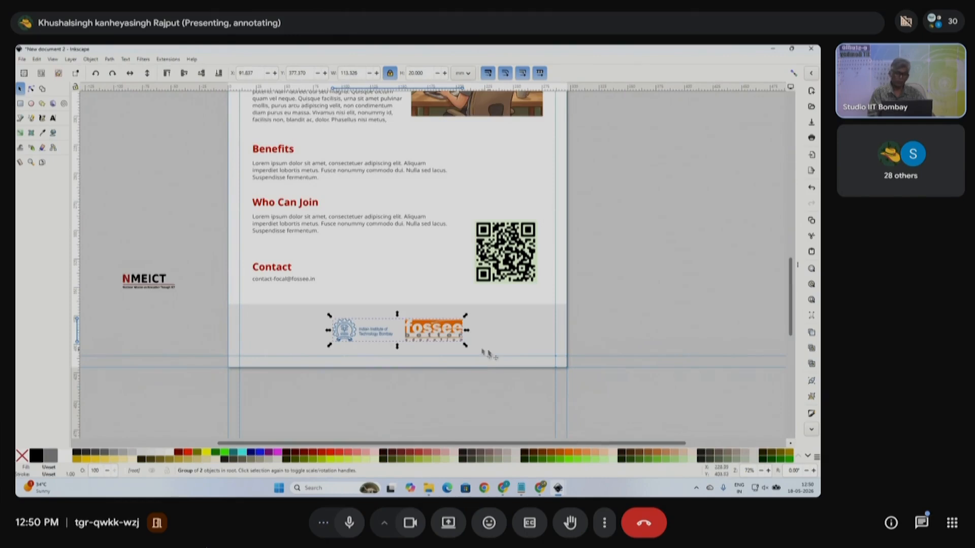
drag(466, 345, 476, 349)
click(470, 385)
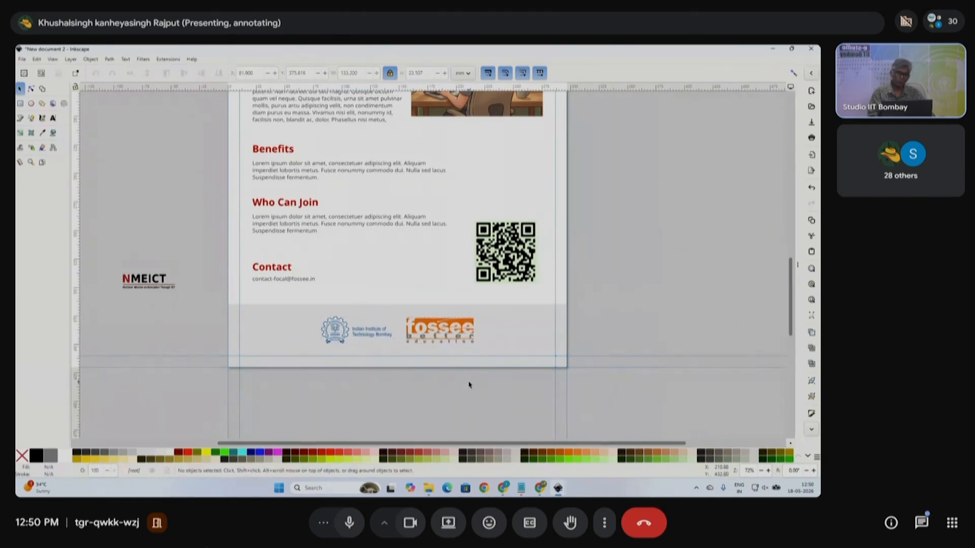
click(347, 220)
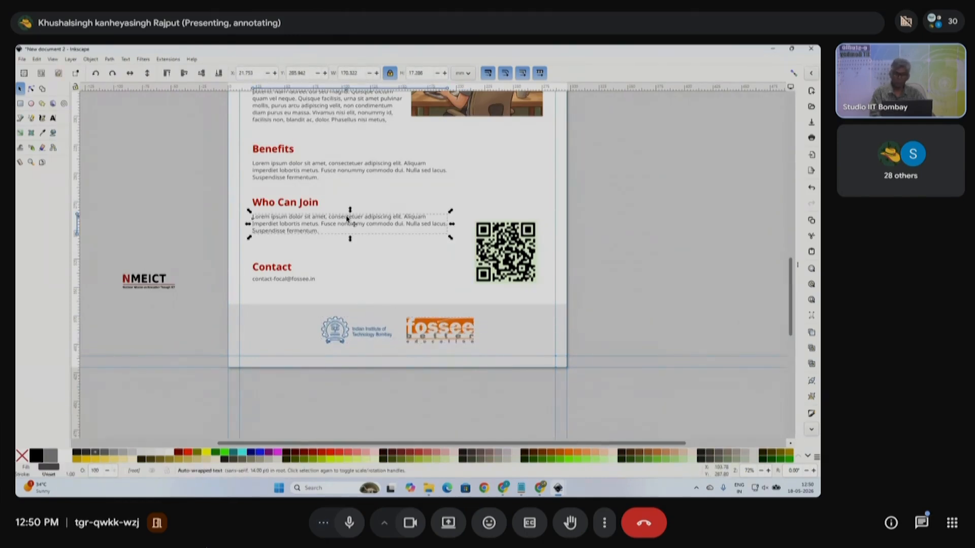
- Copy a paragraph to the page bottom, widen its frame and trim it to one line
drag(349, 226, 337, 361)
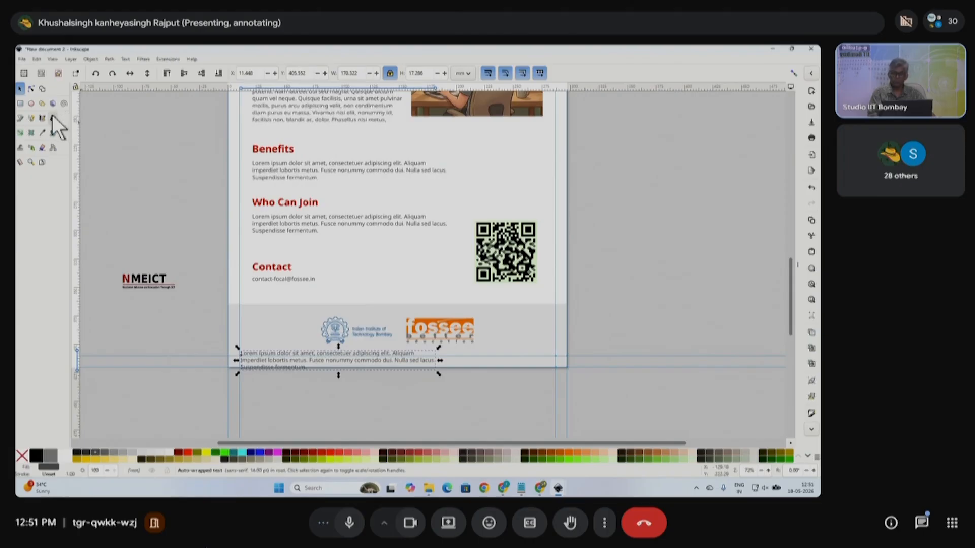
click(52, 117)
ctrl+scroll(400, 388, up, 1)
click(422, 338)
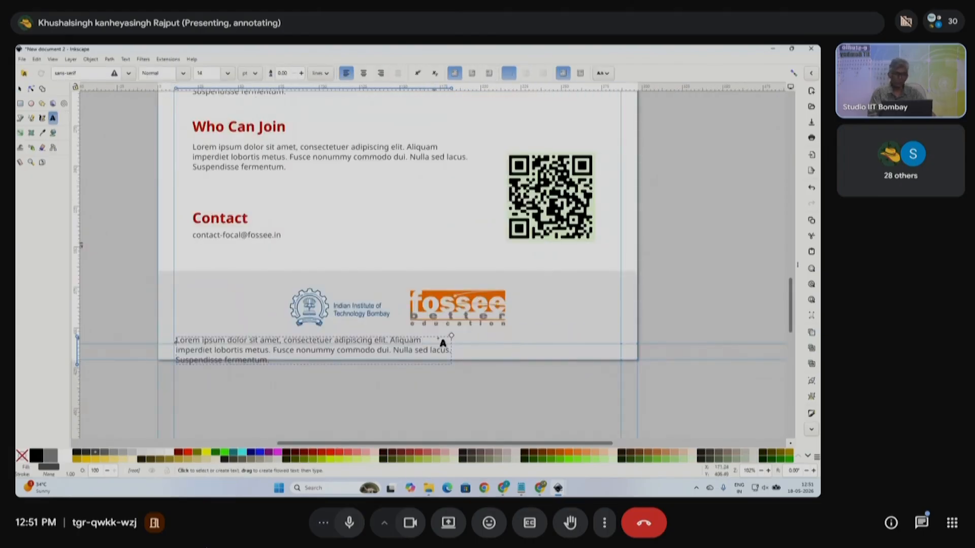
drag(452, 338, 624, 337)
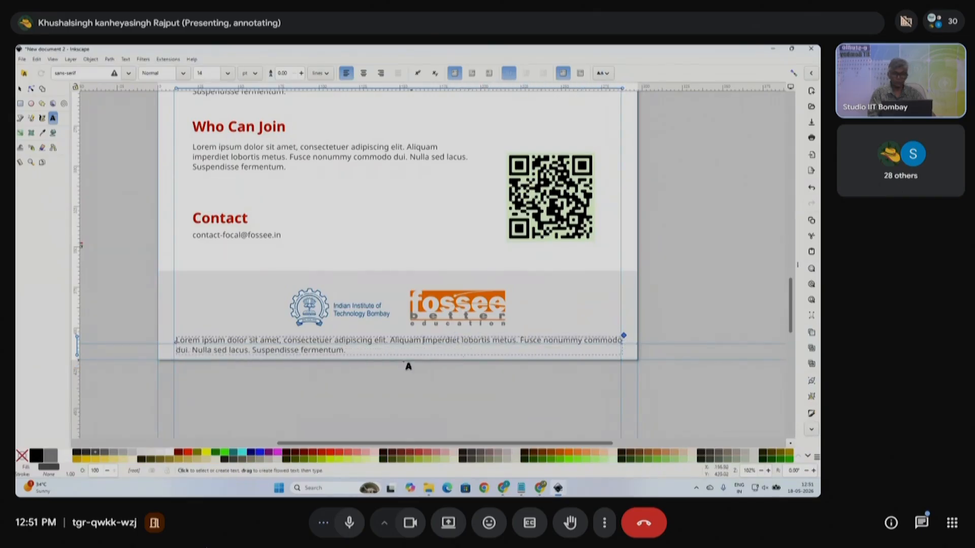
drag(345, 350, 151, 349)
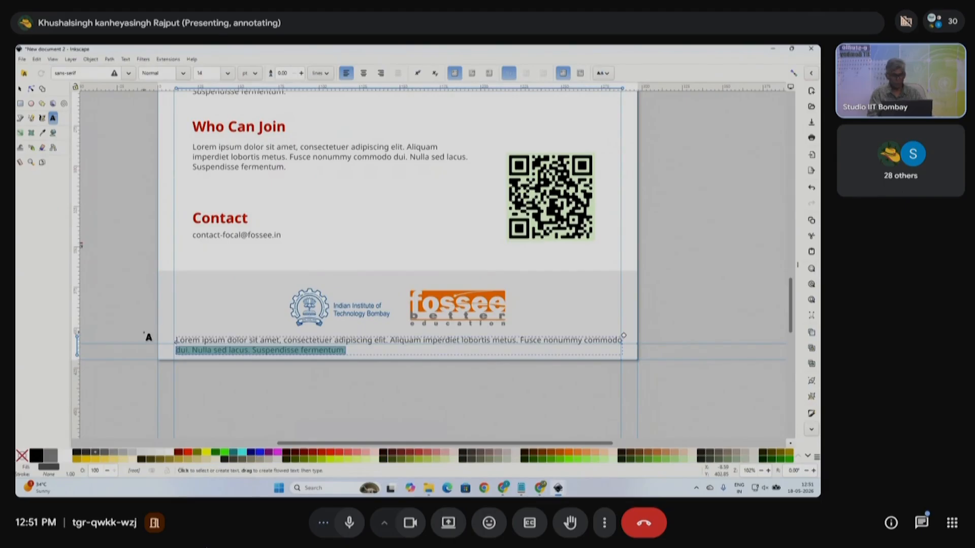
key(BackSpace)
- Set the footer text to 10 pt and centre it horizontally on the page
key(ctrl+a)
click(205, 72)
text(10)
key(Return)
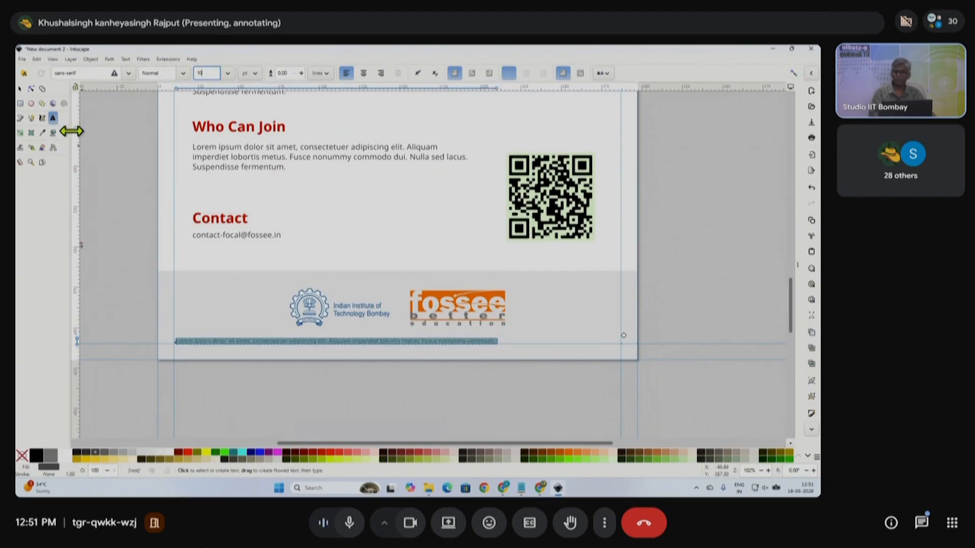
click(20, 90)
key(ctrl+shift+a)
click(488, 174)
click(454, 260)
scroll(501, 301, down, 1)
- Move the Benefits body paragraph aside and place a duplicate below it
click(475, 244)
scroll(469, 231, up, 2)
scroll(318, 282, up, 1)
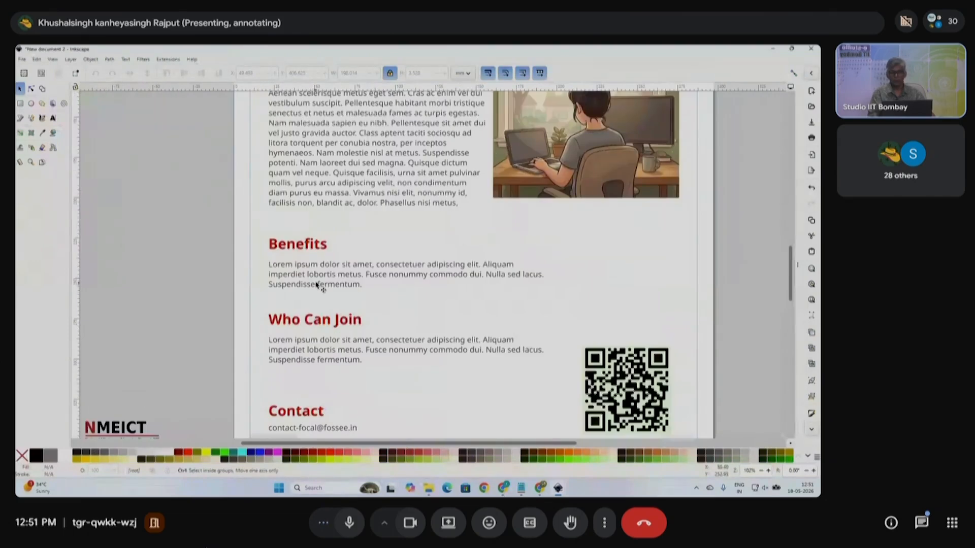
scroll(321, 280, down, 1)
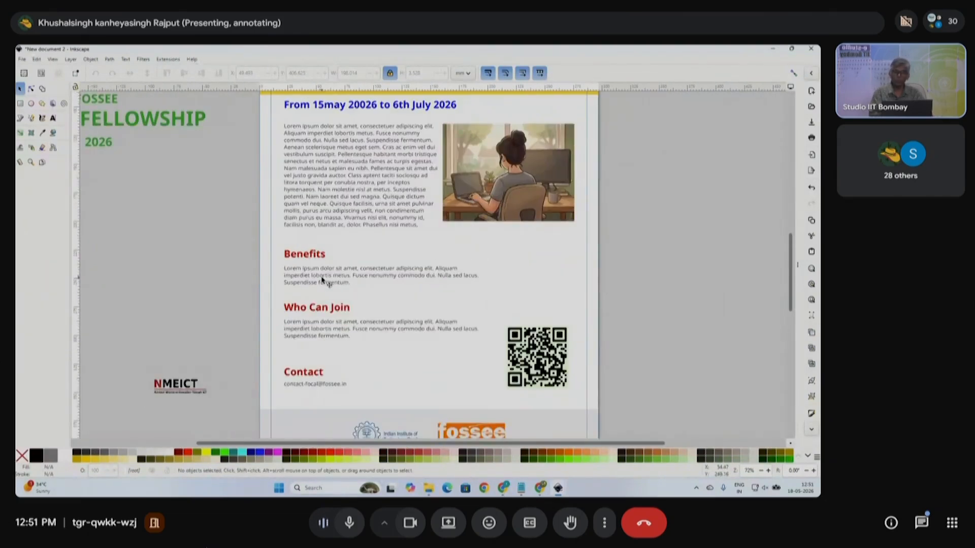
scroll(331, 279, down, 1)
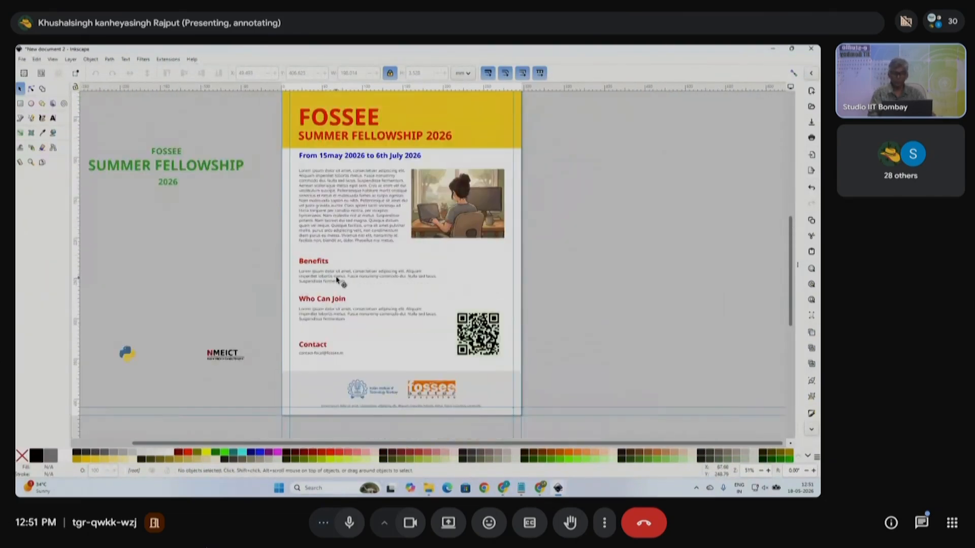
ctrl+click(336, 280)
drag(334, 275, 145, 248)
scroll(182, 302, down, 3)
scroll(159, 227, left, 3)
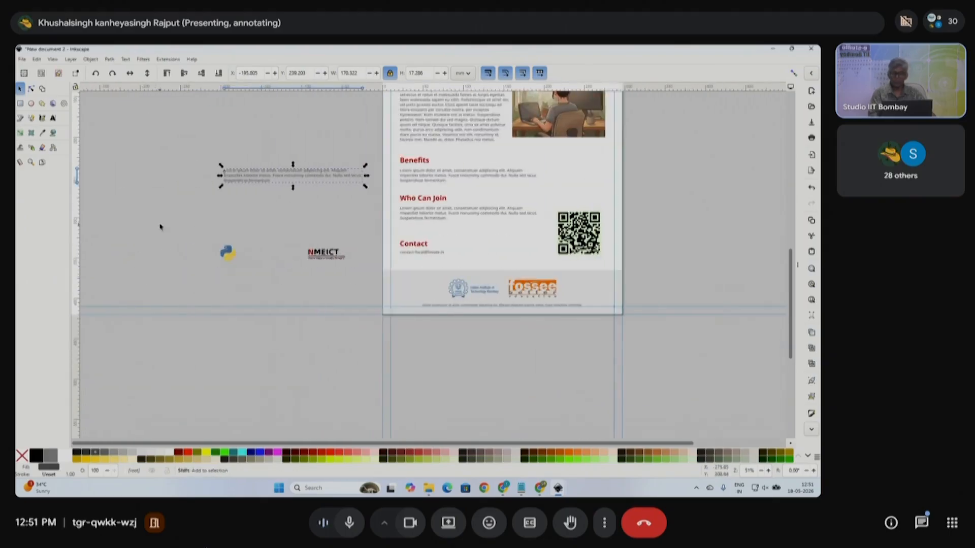
scroll(160, 227, left, 1)
key(ctrl+d)
drag(315, 178, 316, 232)
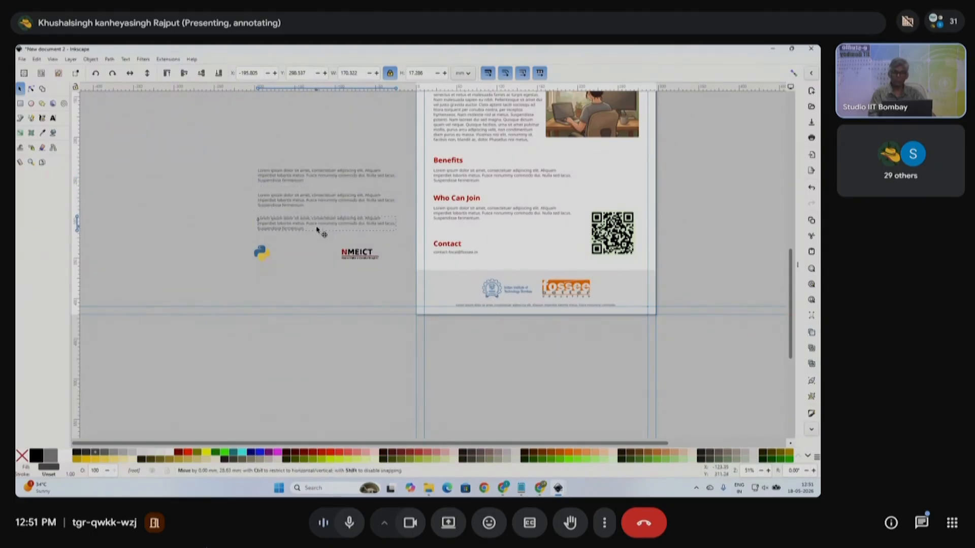
- Tighten the stack of three text blocks by moving the third block up
drag(241, 148, 361, 198)
scroll(269, 152, up, 2)
click(274, 187)
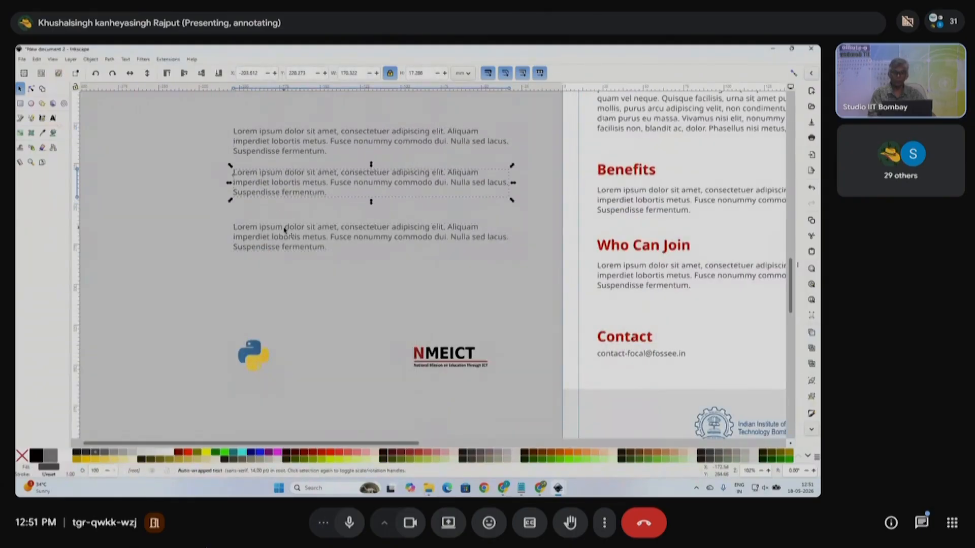
drag(286, 230, 289, 214)
drag(219, 112, 529, 285)
- Add a vertical guide along the left edge of the three paragraphs
key(ctrl+shift+a)
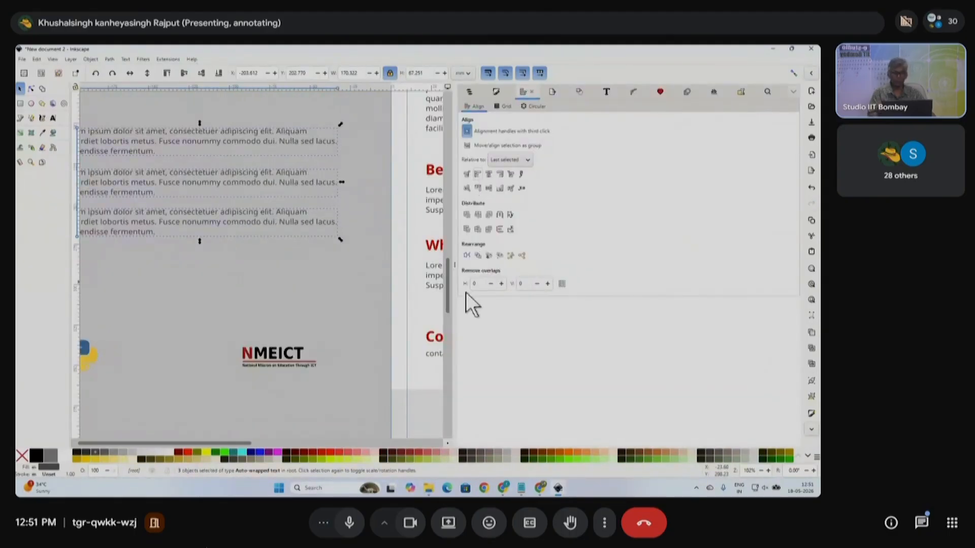
click(455, 273)
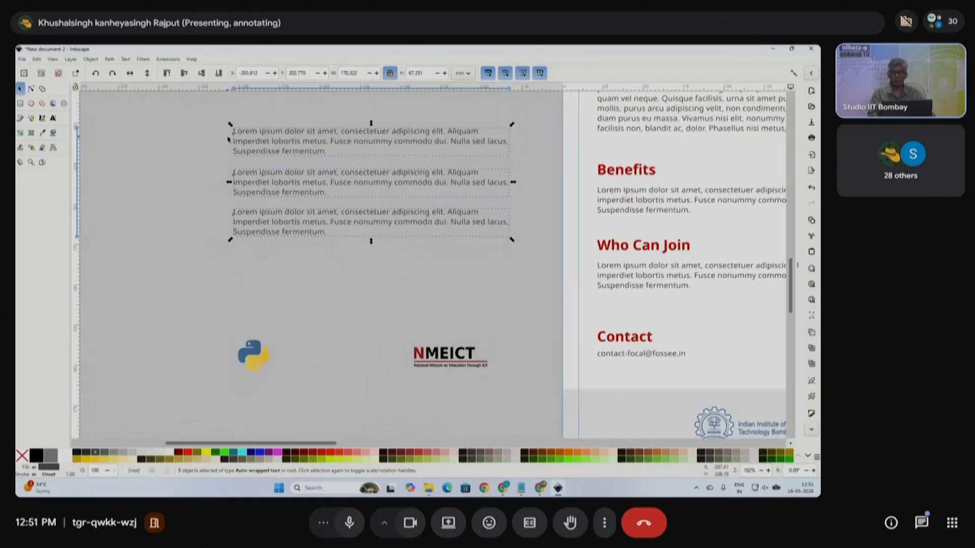
drag(79, 263, 233, 224)
click(201, 158)
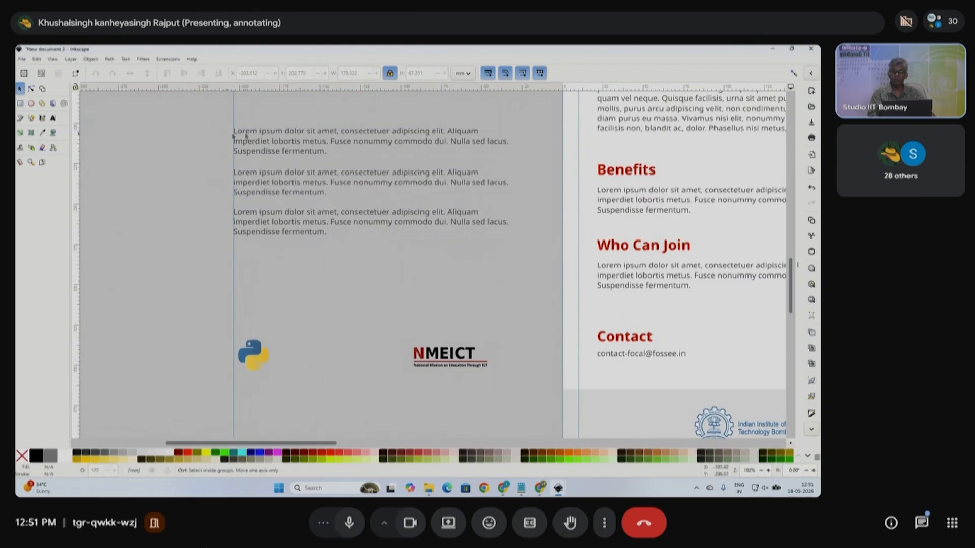
ctrl+scroll(246, 133, up, 2)
click(31, 104)
ctrl+scroll(225, 143, up, 2)
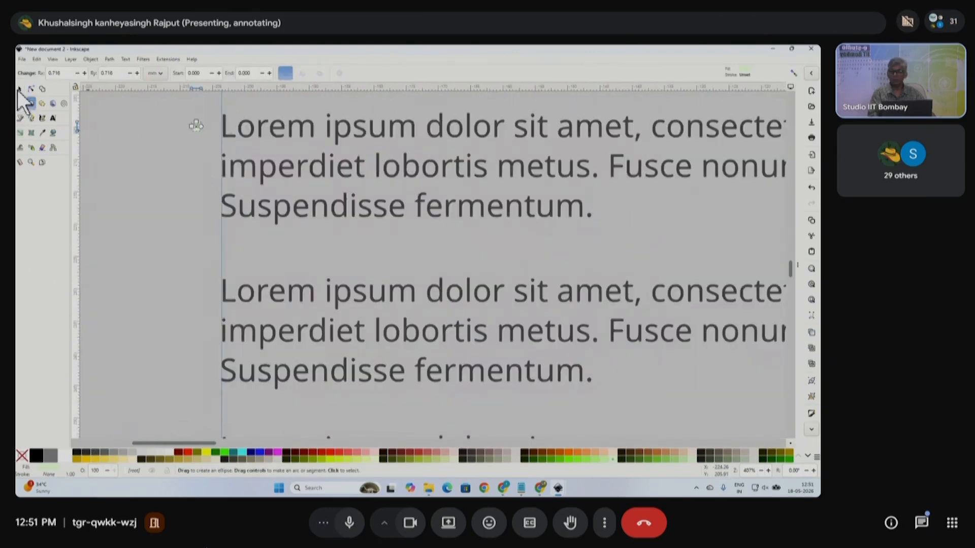
- Fill the small circle black and move it beside the first paragraph
click(20, 88)
click(75, 453)
click(132, 305)
ctrl+scroll(226, 164, down, 1)
ctrl+scroll(226, 164, down, 1)
ctrl+scroll(211, 153, up, 2)
drag(190, 119, 246, 178)
- Copy the bullet beside the next paragraph and select all three bulleted paragraphs
ctrl+scroll(191, 202, down, 1)
click(191, 202)
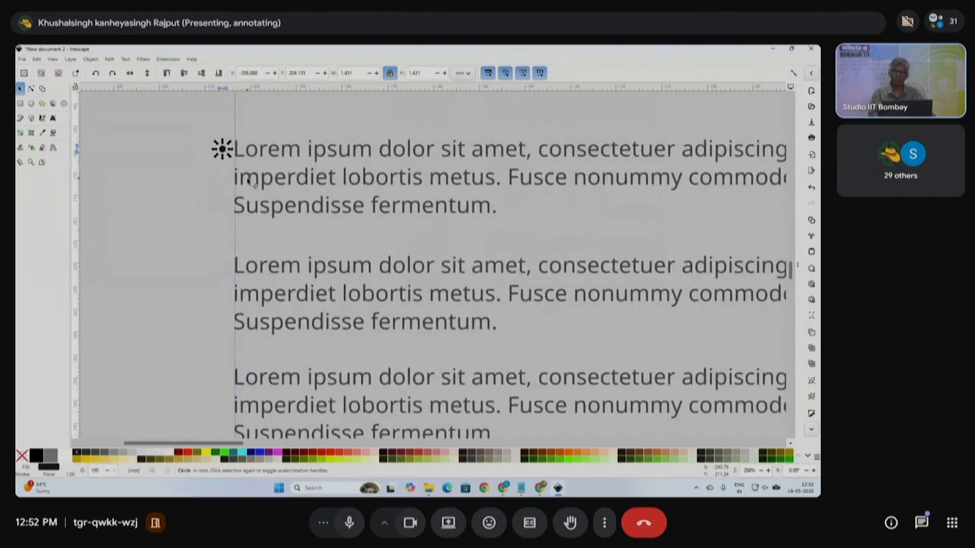
drag(230, 153, 229, 387)
scroll(319, 342, down, 3)
mouse_move(232, 236)
mouse_down()
mouse_move(533, 412)
mouse_move(600, 432)
mouse_up()
scroll(604, 351, right, 3)
scroll(605, 350, right, 3)
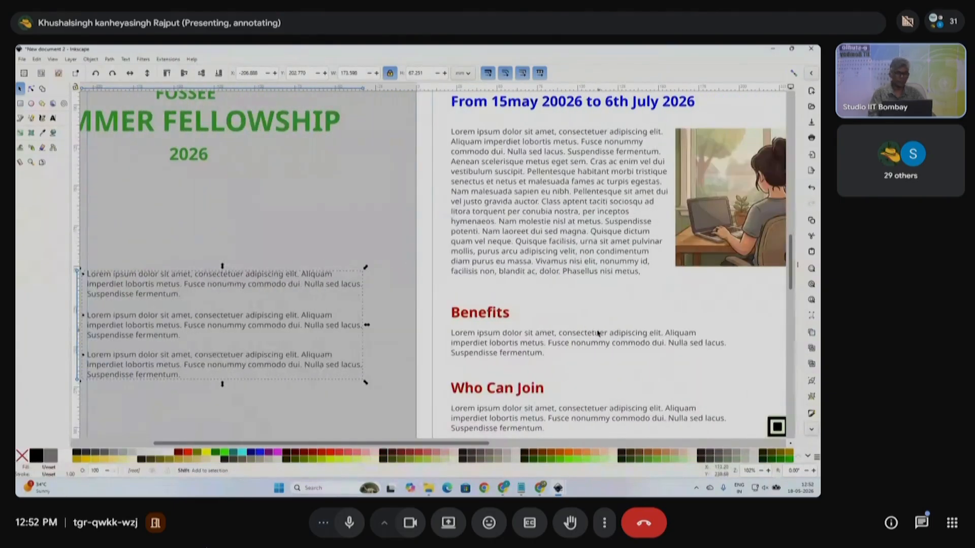
- Delete the Benefits paragraph and cut the last lines from the intro paragraph
click(508, 334)
key(Delete)
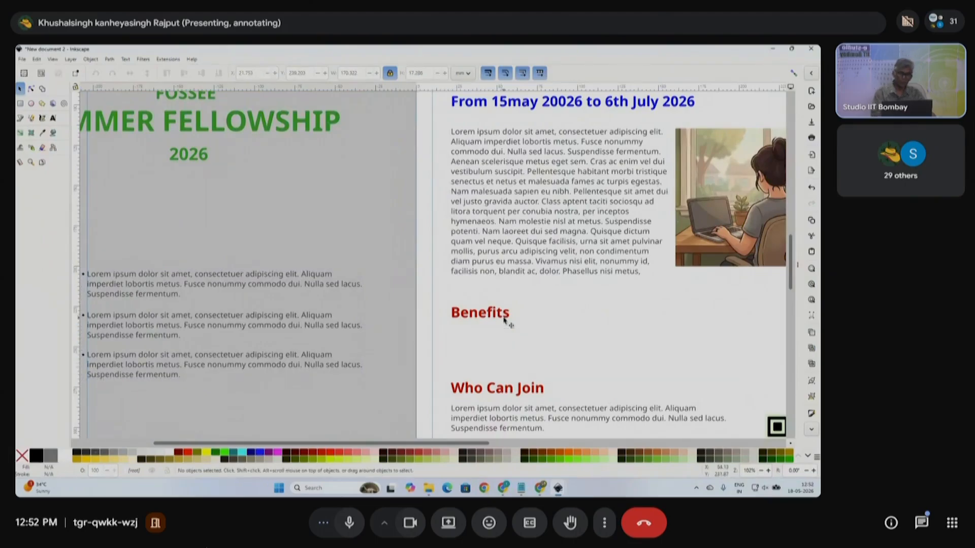
scroll(360, 342, down, 2)
click(417, 305)
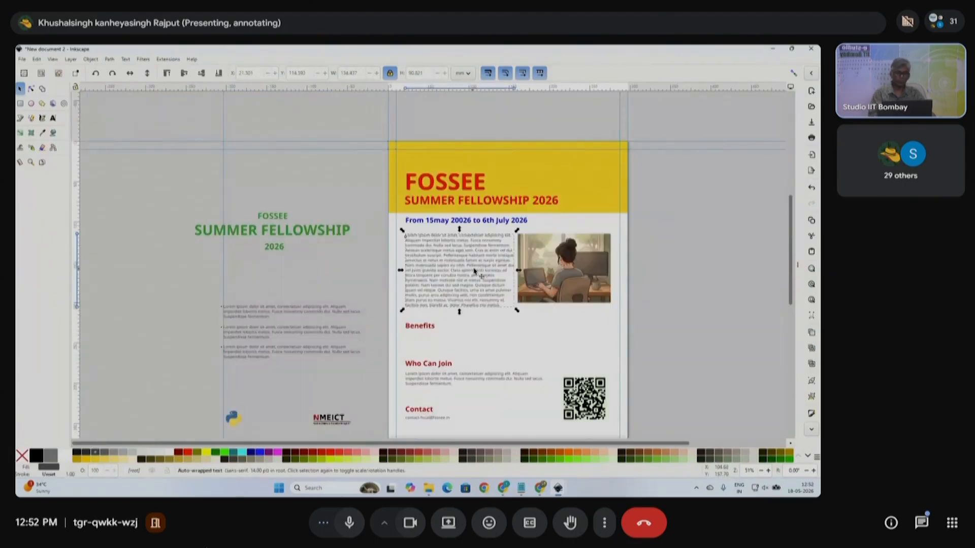
scroll(494, 313, up, 1)
click(53, 118)
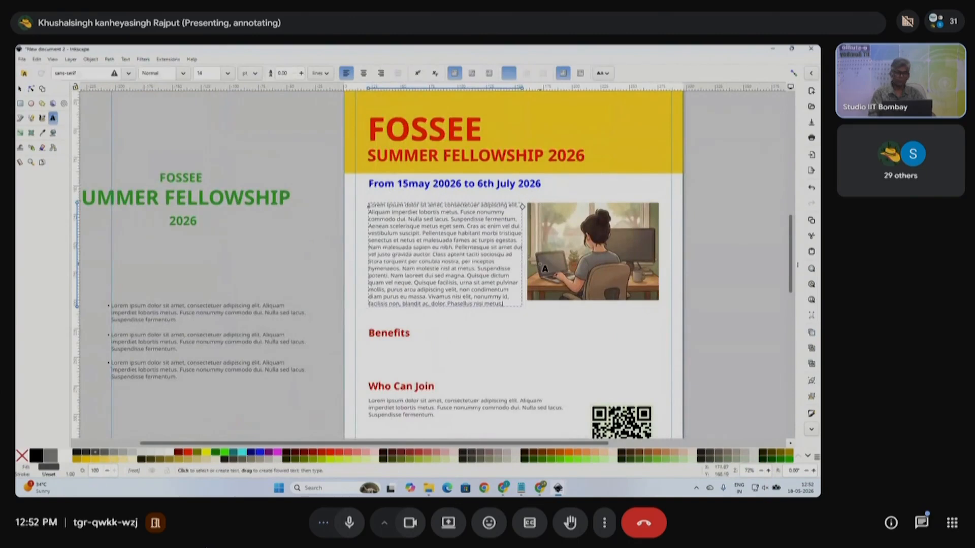
drag(511, 269, 524, 322)
key(Delete)
click(20, 89)
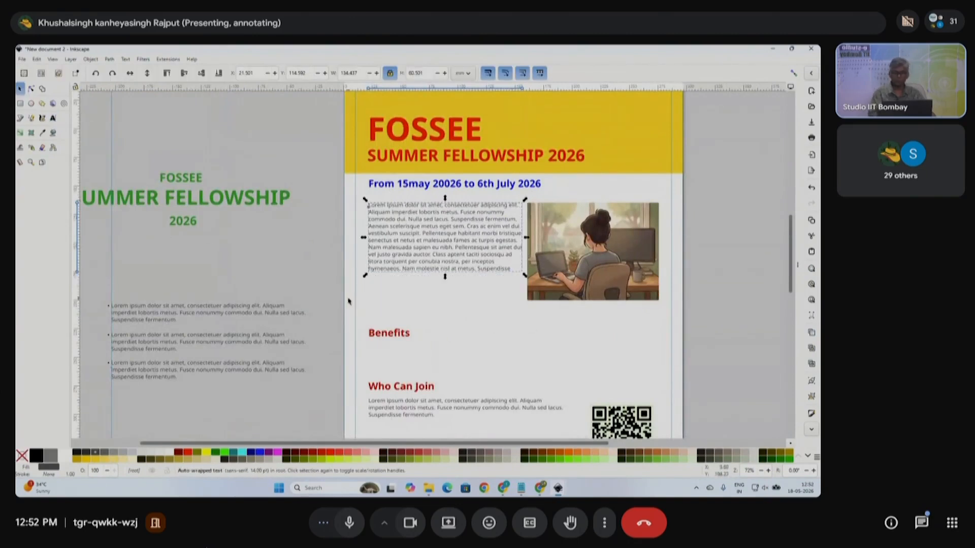
- Move the Benefits heading under the intro, the bullet list beneath it, and Who Can Join lower
drag(404, 334, 412, 291)
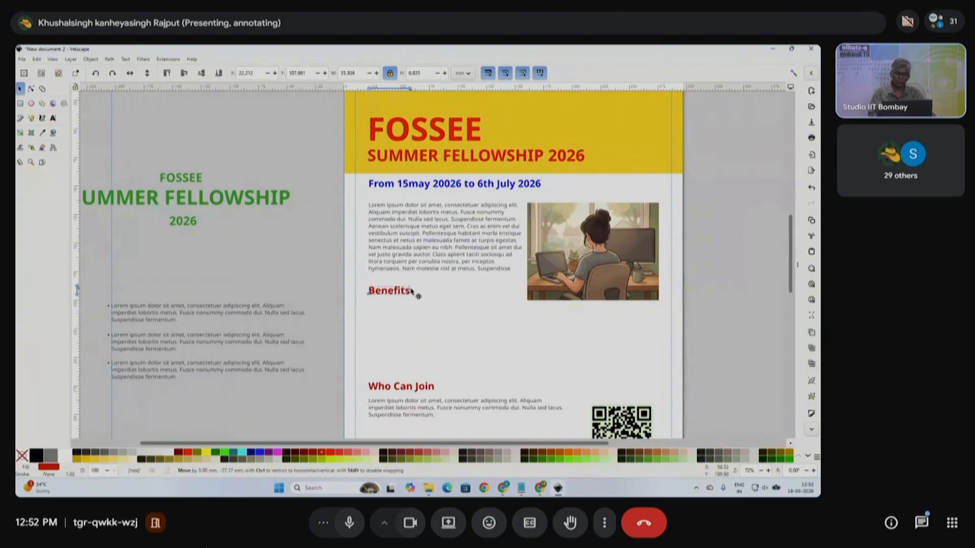
drag(98, 298, 336, 419)
drag(287, 351, 544, 352)
drag(544, 351, 541, 351)
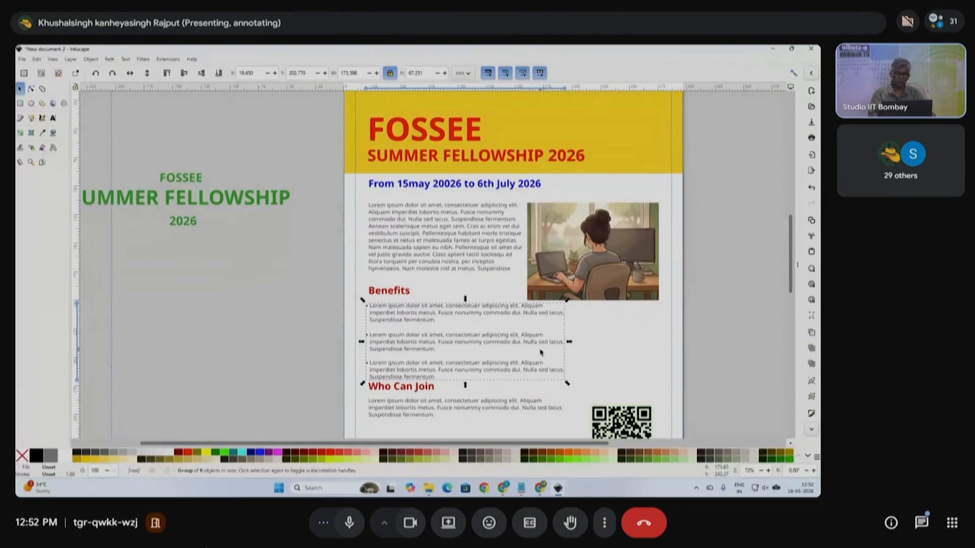
scroll(540, 351, down, 5)
click(523, 358)
drag(350, 277, 570, 338)
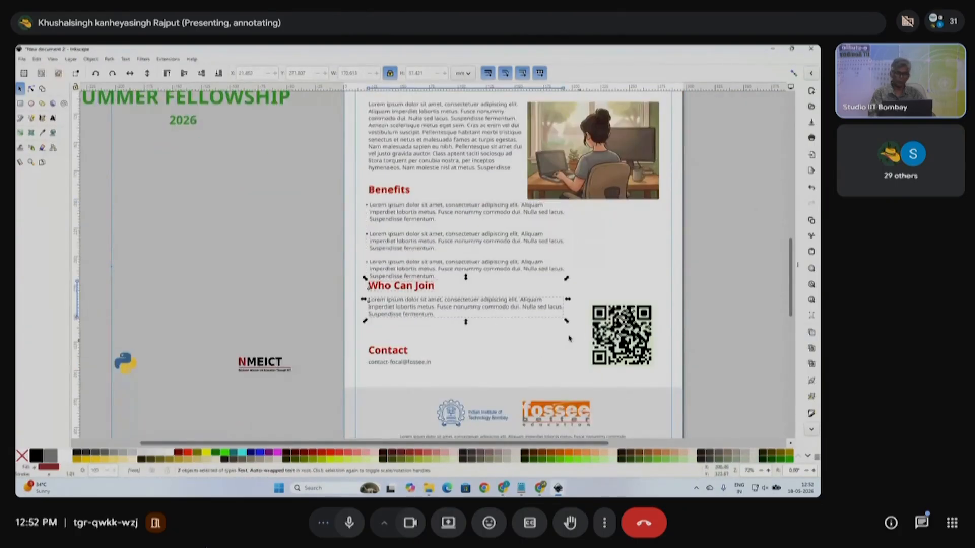
drag(436, 291, 437, 308)
- Nudge the bullet list right, group it with the Benefits heading, and lower the group slightly
drag(300, 199, 584, 283)
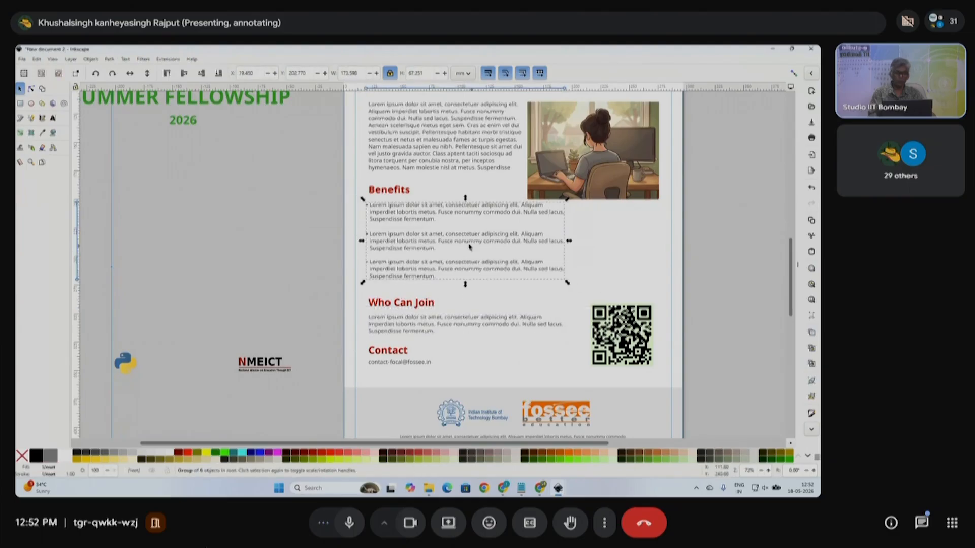
drag(426, 236, 433, 239)
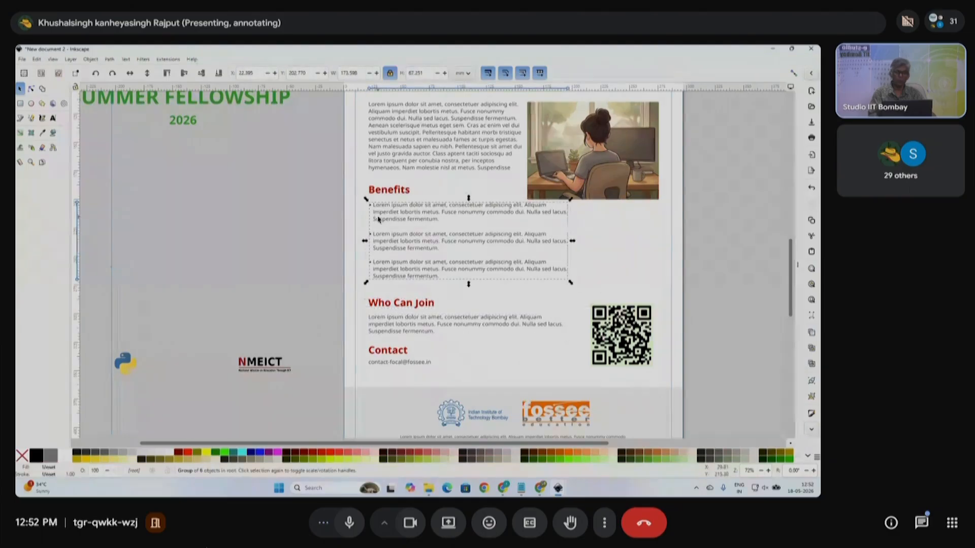
shift+click(391, 193)
key(ctrl+g)
drag(396, 195, 395, 202)
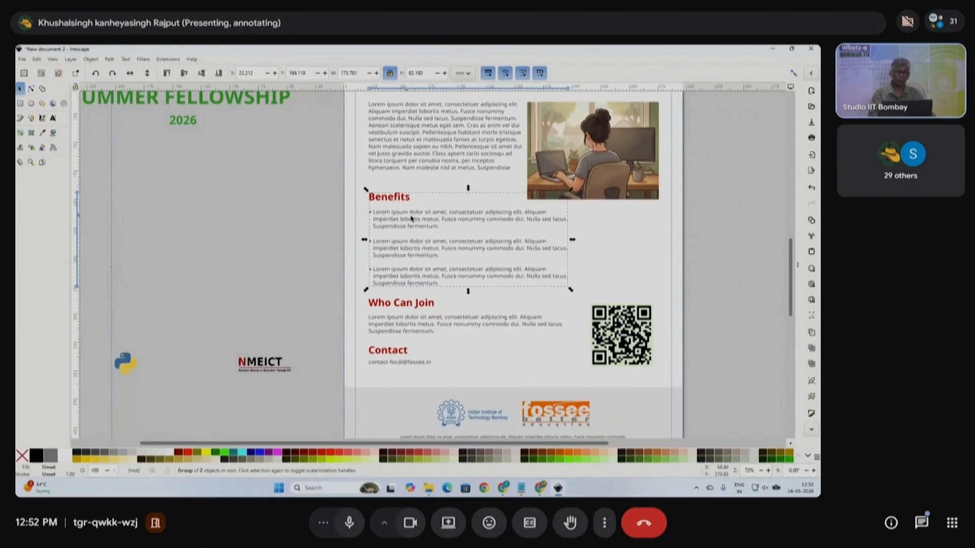
scroll(492, 243, left, 2)
scroll(491, 244, up, 3)
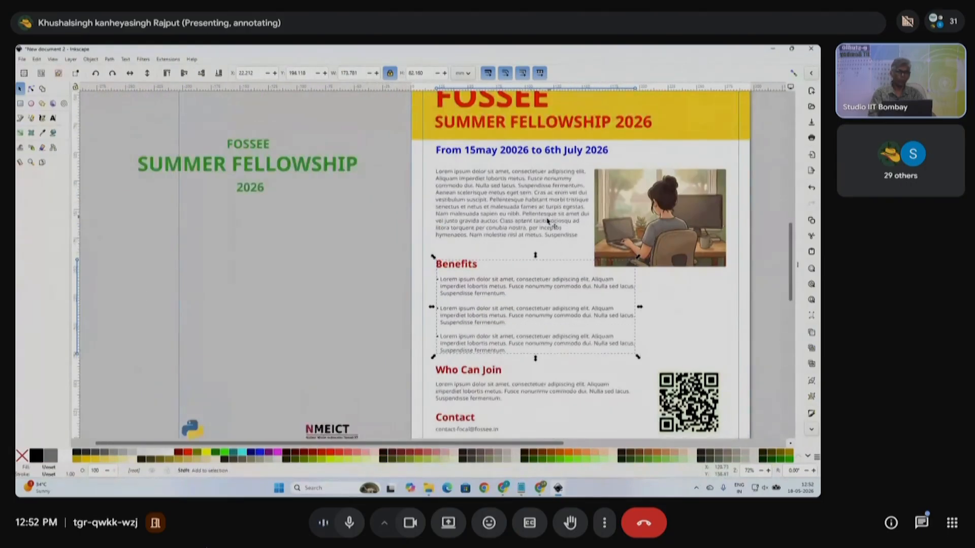
scroll(526, 231, right, 3)
scroll(691, 248, down, 6)
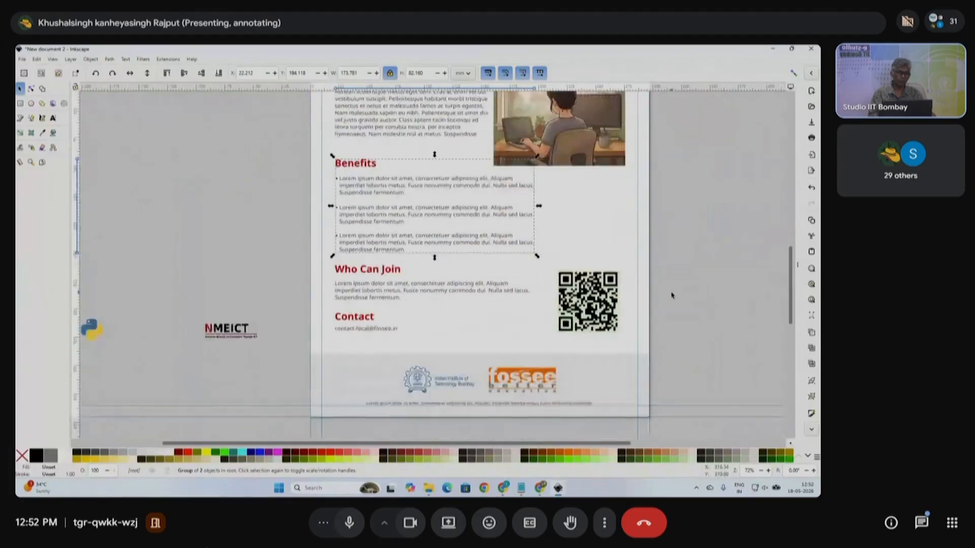
click(672, 308)
scroll(584, 300, down, 2)
scroll(586, 263, up, 3)
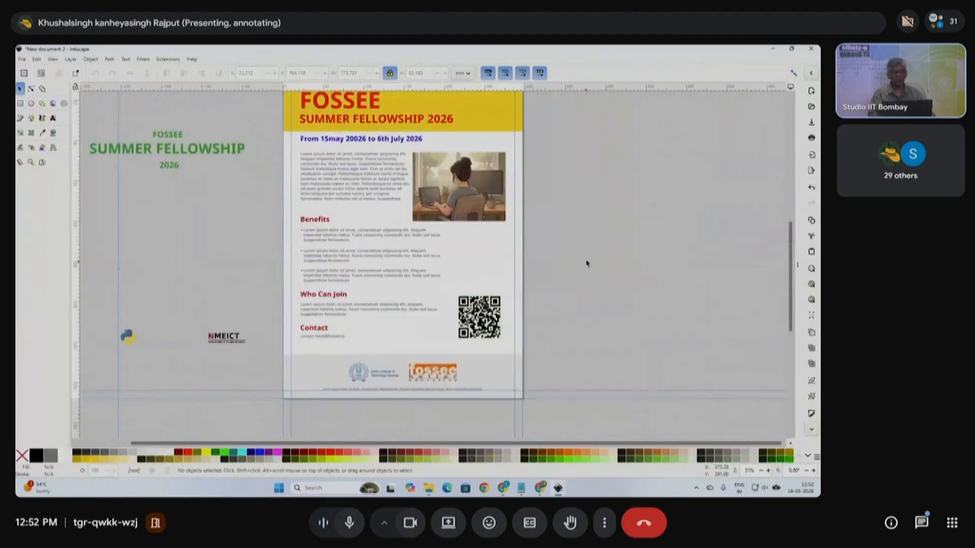
- Move the footer rectangle up under the header and stretch it over the poster body
click(513, 409)
drag(453, 411, 680, 301)
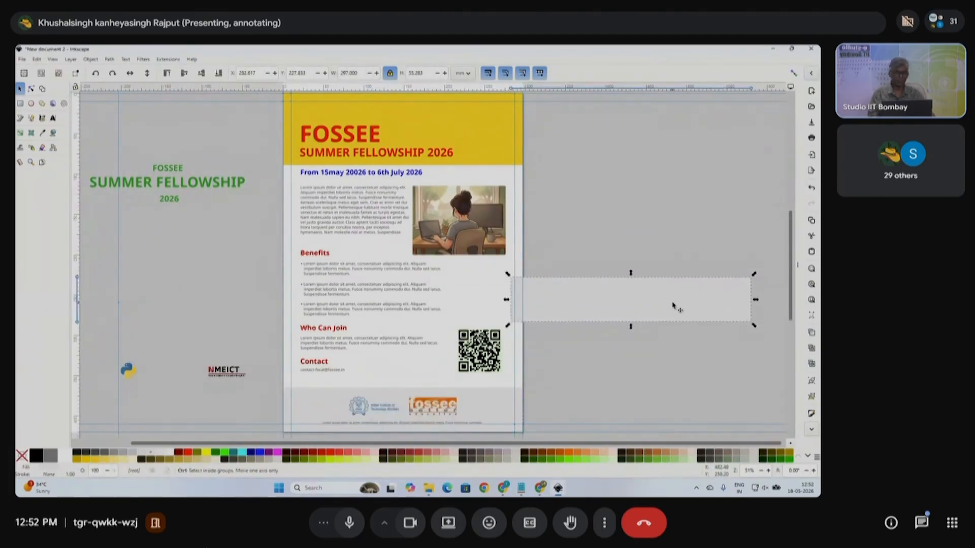
key(ctrl+z)
drag(451, 411, 451, 152)
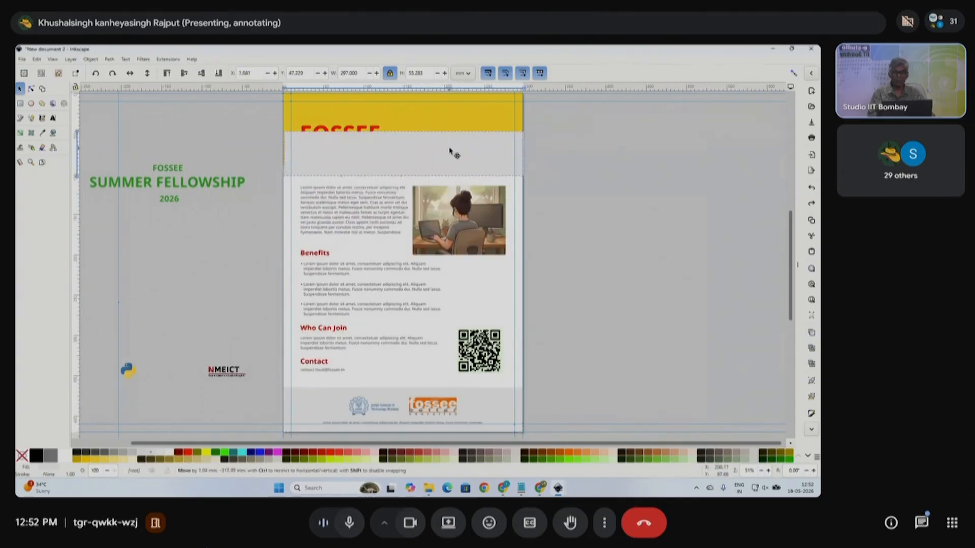
drag(403, 183, 414, 426)
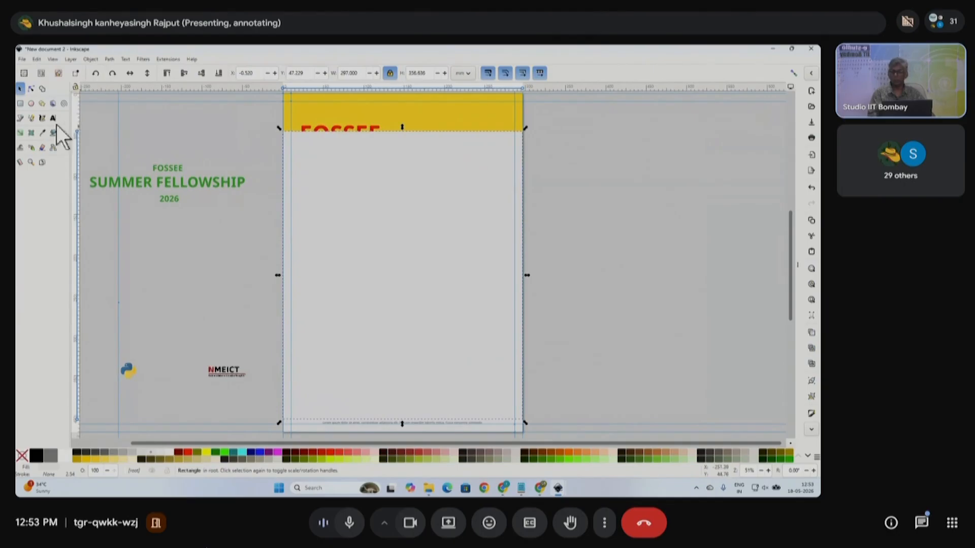
- Give the rectangle a vertical dark purple-to-green gradient and send it behind all content
click(21, 132)
drag(368, 190, 372, 355)
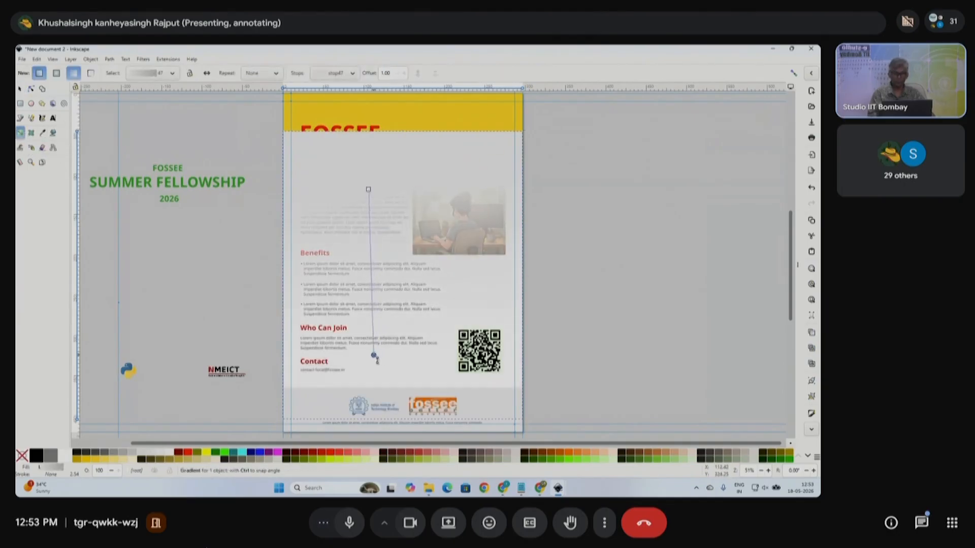
click(431, 461)
click(368, 190)
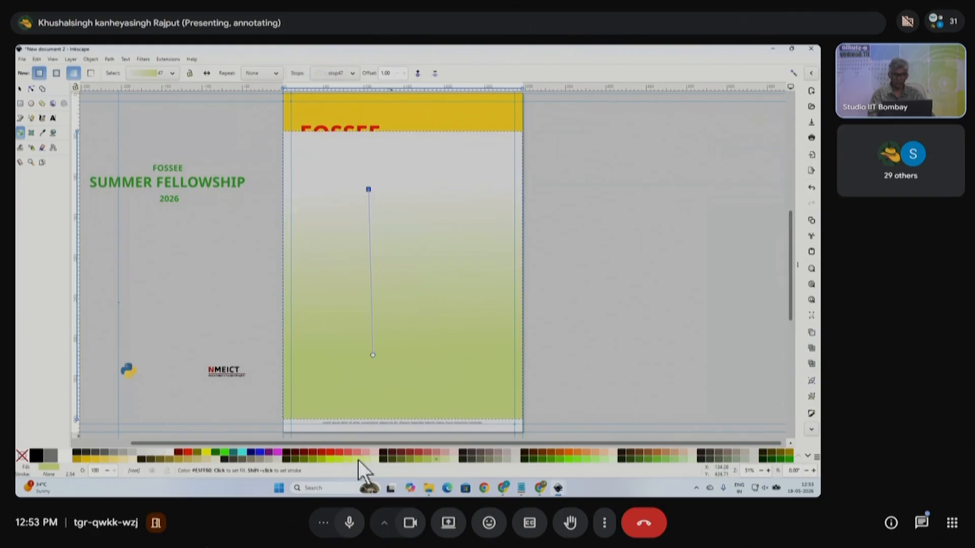
click(272, 454)
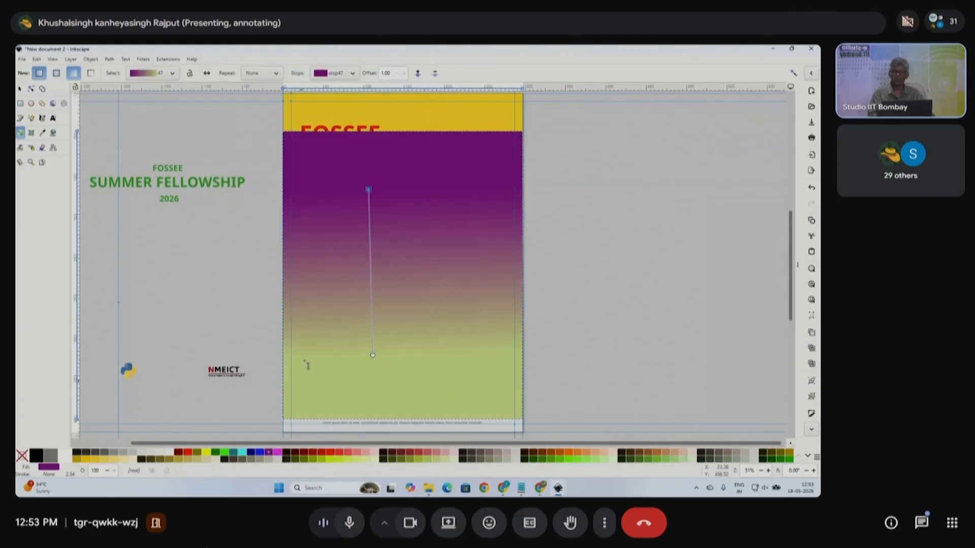
click(20, 90)
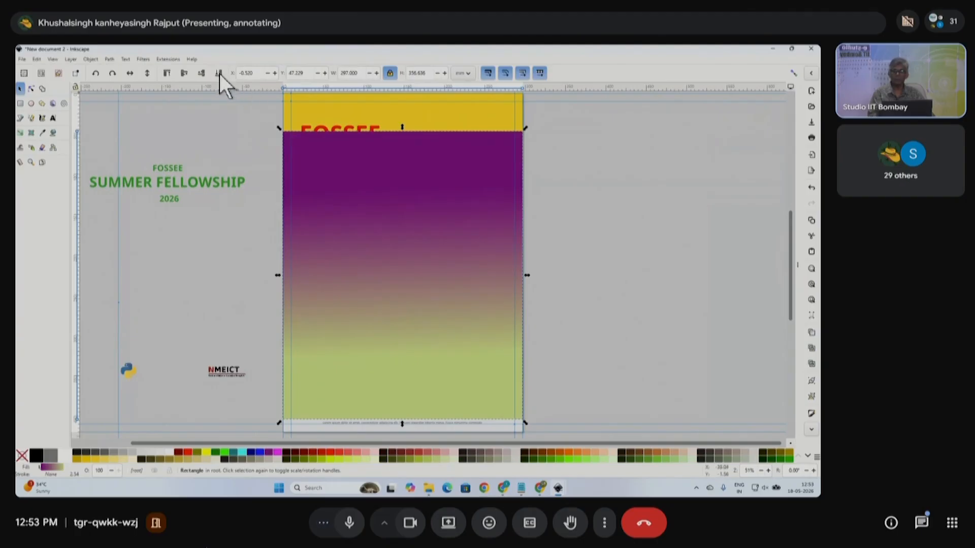
click(218, 72)
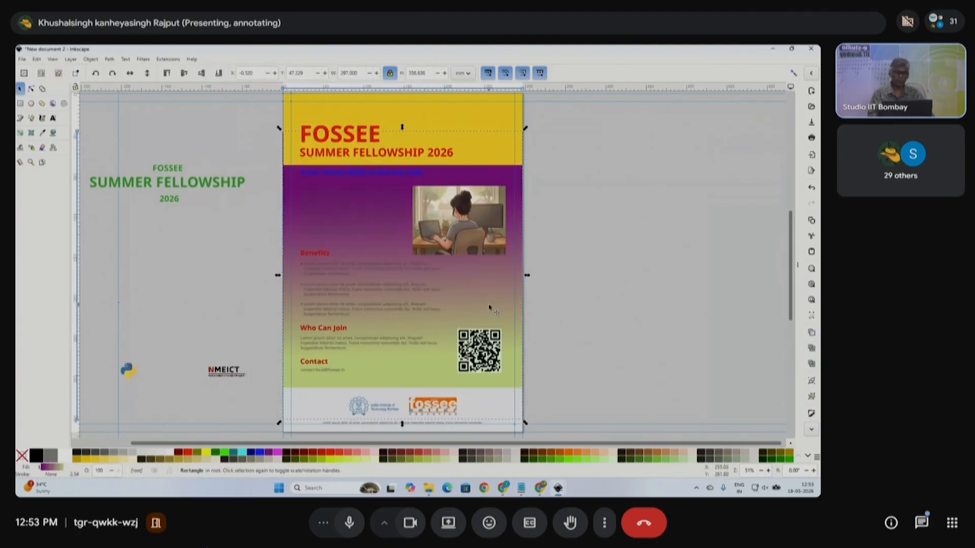
- Make the gradient's top stop lavender and its bottom stop light green (#D7F4E3)
click(31, 89)
drag(370, 195, 373, 205)
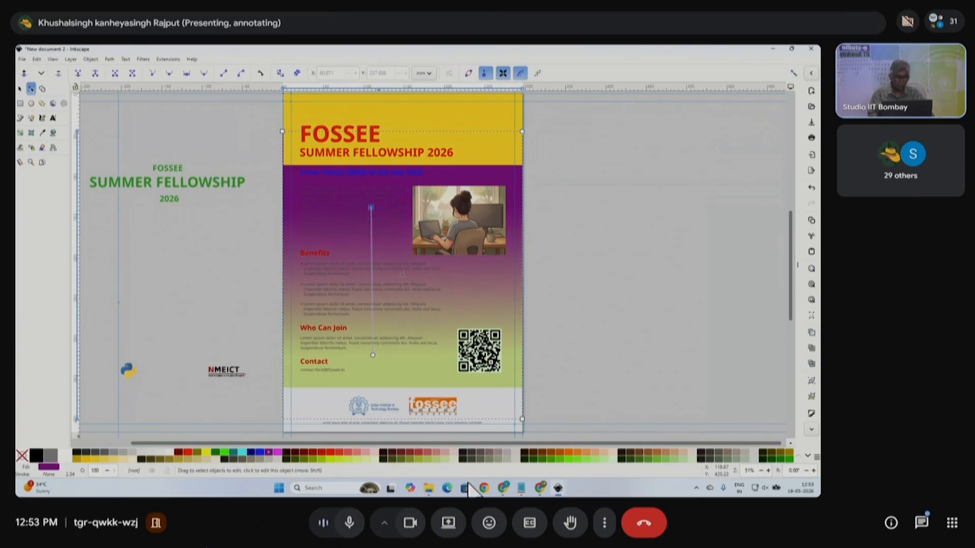
click(808, 457)
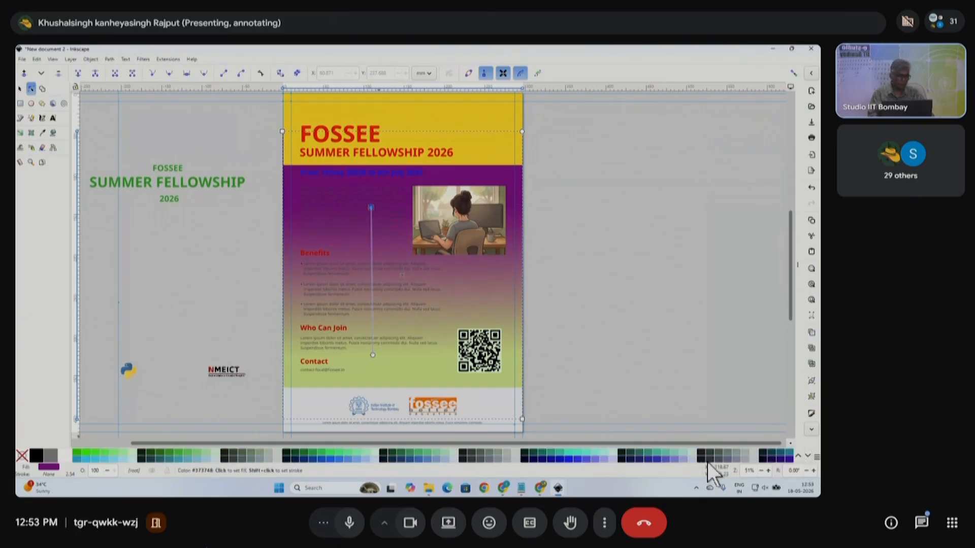
click(691, 460)
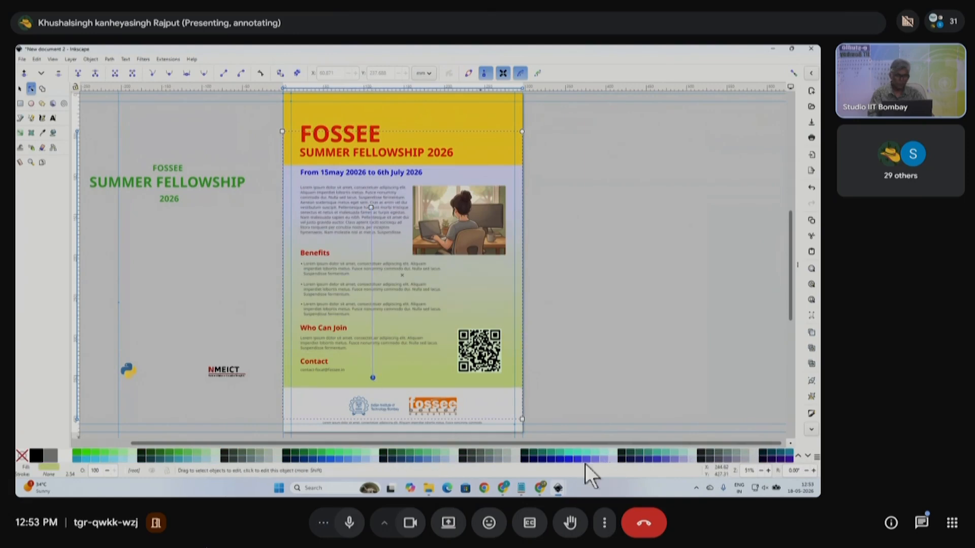
click(455, 459)
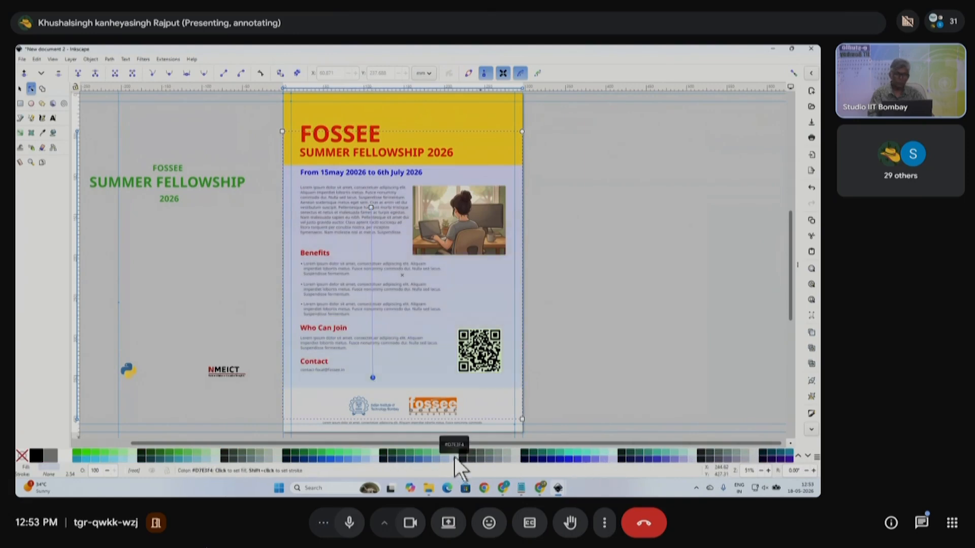
click(455, 452)
click(572, 328)
click(401, 254)
click(608, 255)
scroll(479, 237, down, 1)
scroll(420, 264, right, 2)
scroll(390, 206, up, 1)
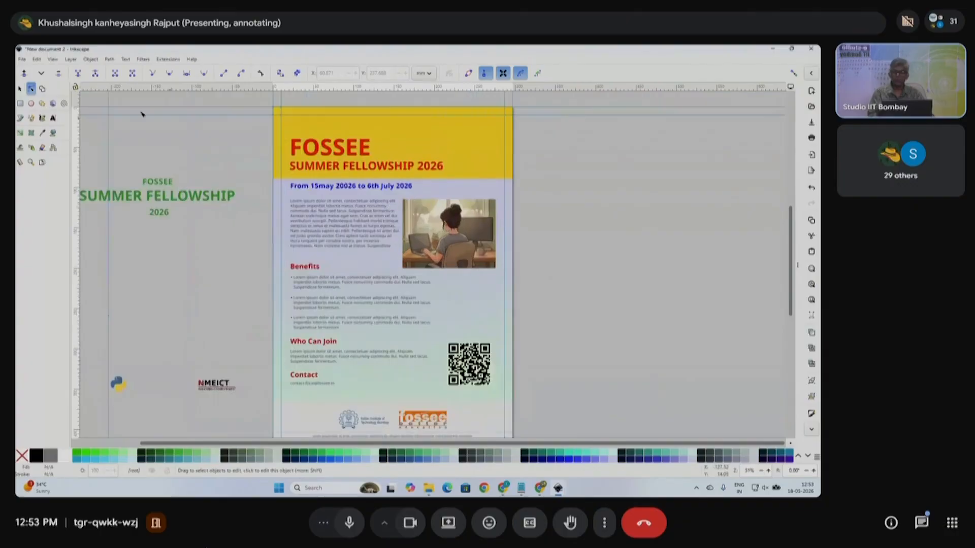
- Draw a small white circle in the header's top-right corner
click(31, 103)
mouse_move(491, 135)
mouse_down()
mouse_move(497, 143)
mouse_move(491, 133)
mouse_up()
click(19, 88)
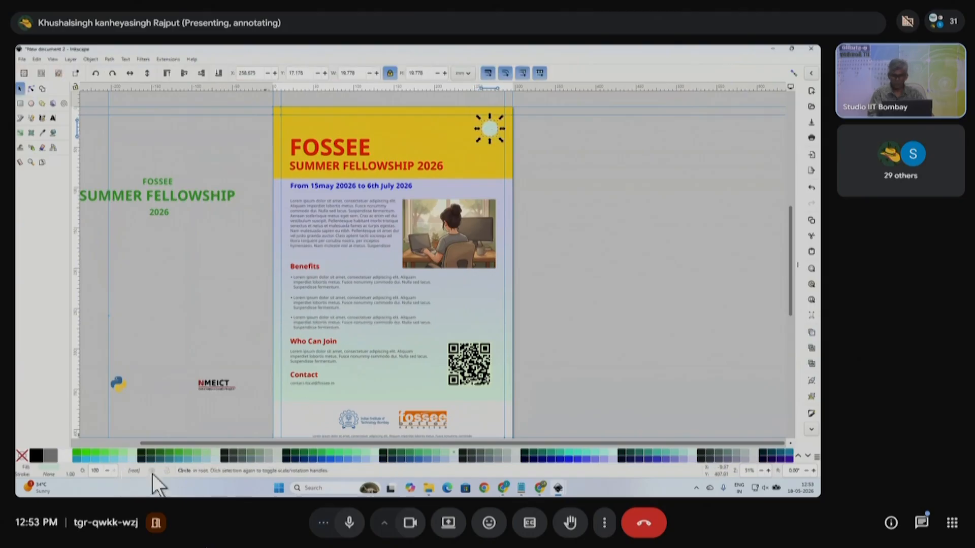
key(Escape)
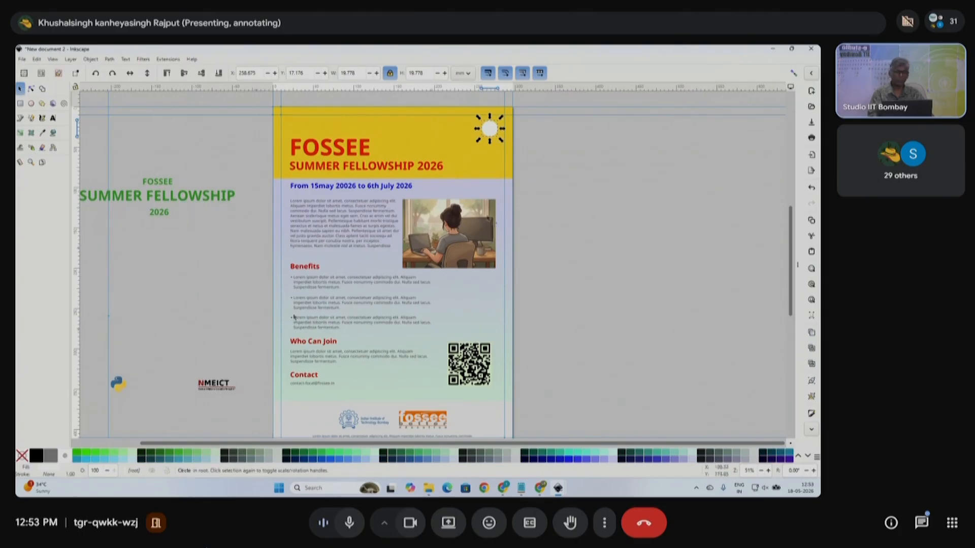
- Delete the spare title text and logos beside the page, then raise the footer rectangle to the top
scroll(501, 185, down, 1)
drag(186, 149, 331, 359)
key(Delete)
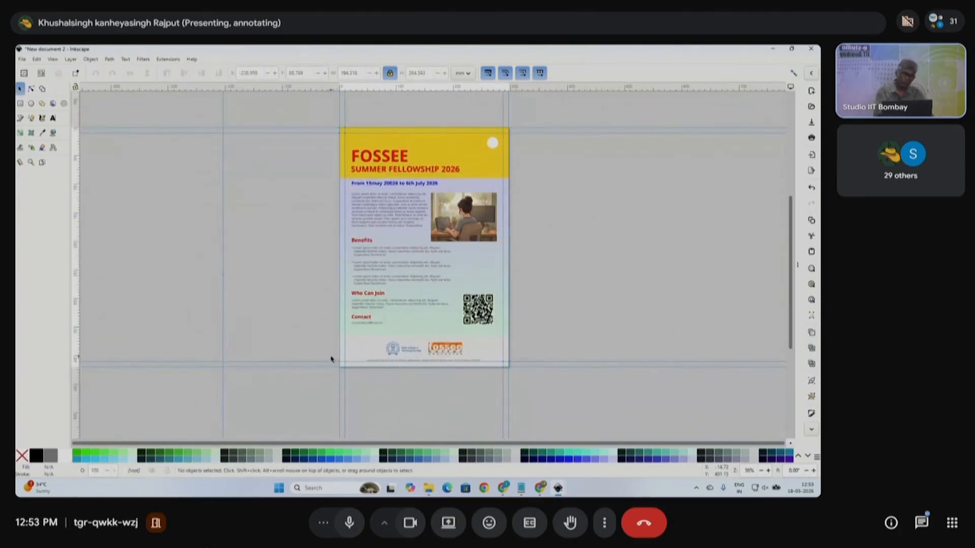
scroll(490, 347, up, 2)
click(489, 345)
key(Home)
- Fill the footer rectangle dark green and lower it behind the page background
drag(398, 352, 399, 349)
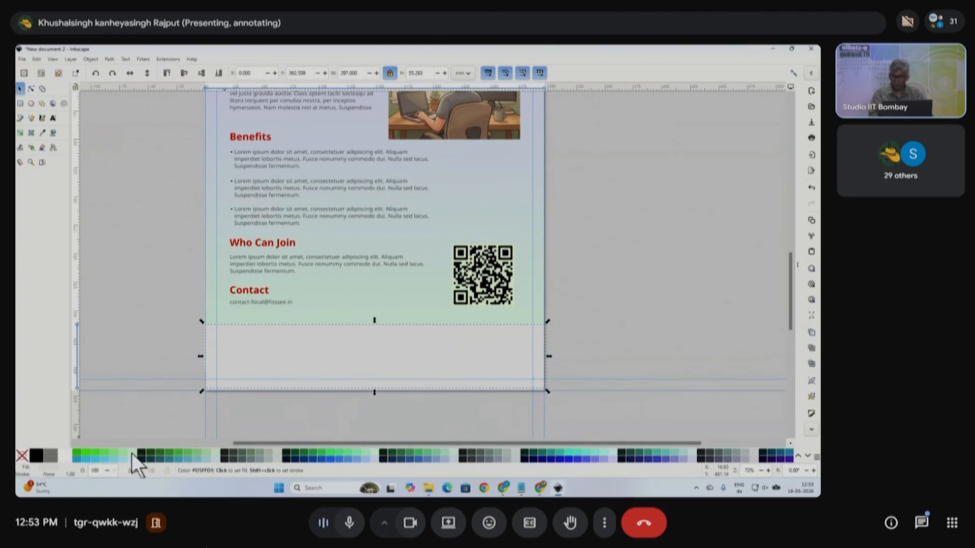
click(138, 453)
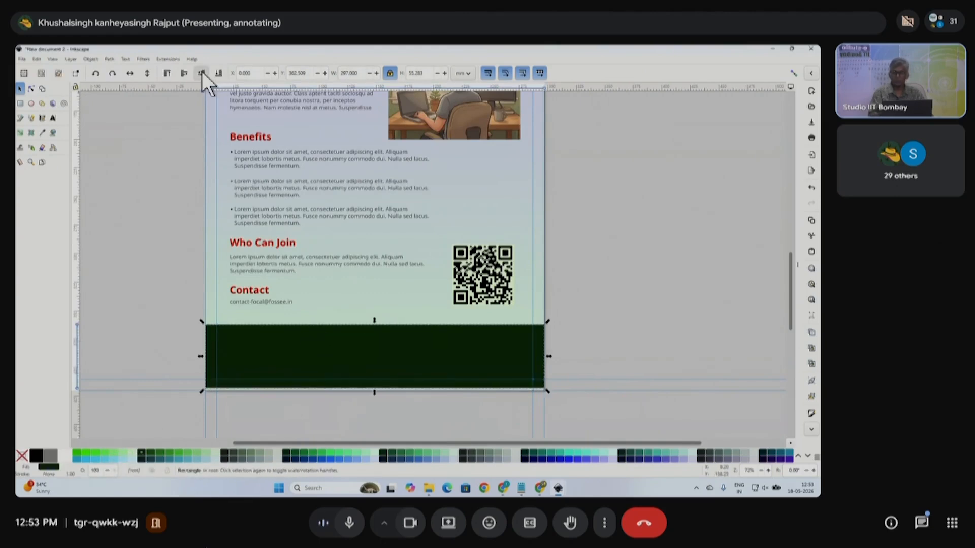
click(202, 73)
click(202, 73)
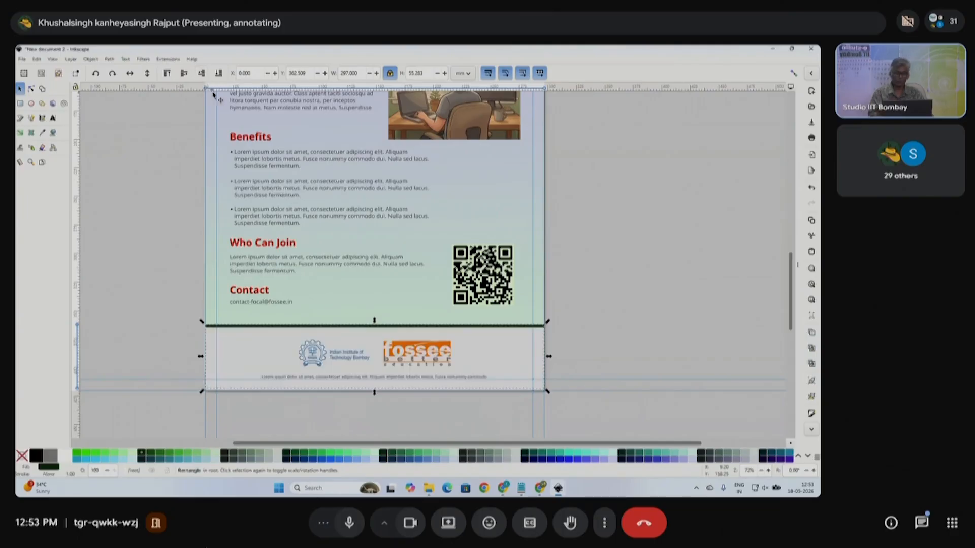
click(585, 338)
- Drag the footer rectangle's top edge down so only a thin dark line shows
scroll(426, 330, up, 4)
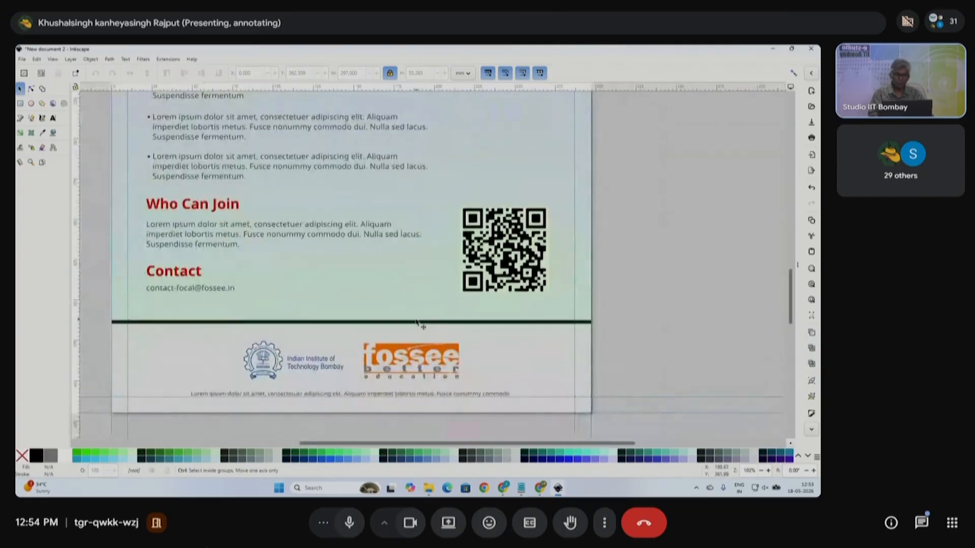
click(412, 325)
drag(240, 312, 241, 320)
scroll(356, 327, down, 3)
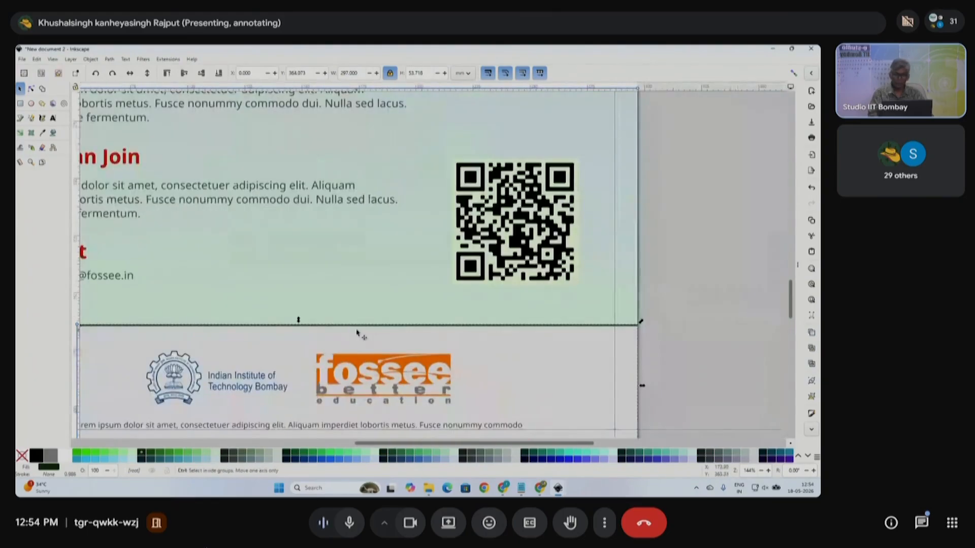
scroll(314, 329, down, 1)
scroll(254, 335, left, 3)
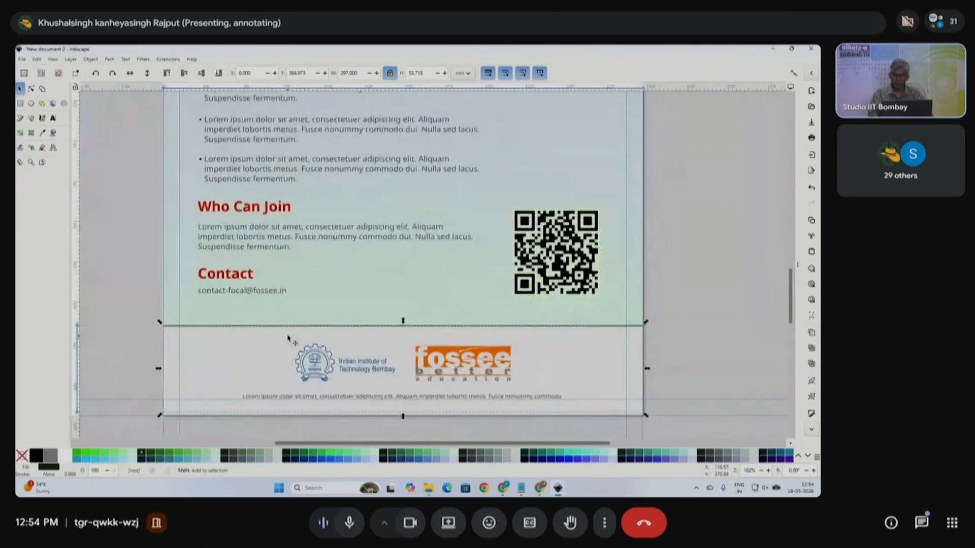
scroll(203, 342, up, 1)
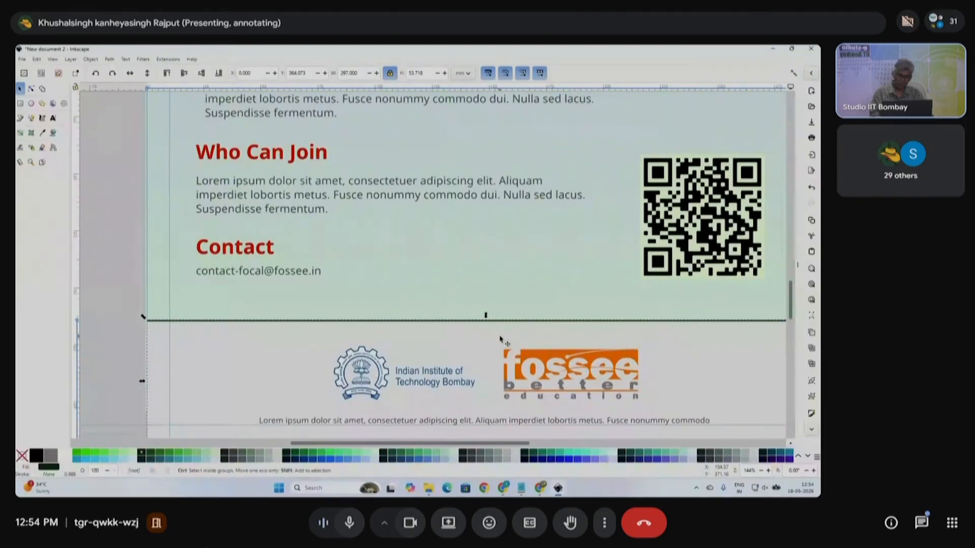
- Blur the footer rectangle by 7.3 in Fill and Stroke, then close the dialog
key(ctrl+shift+f)
drag(479, 428, 483, 429)
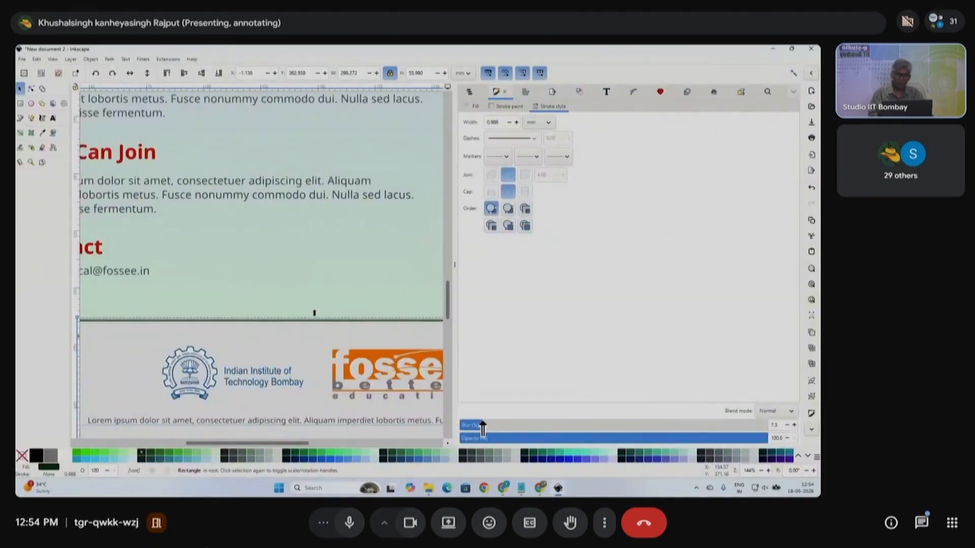
scroll(370, 333, down, 2)
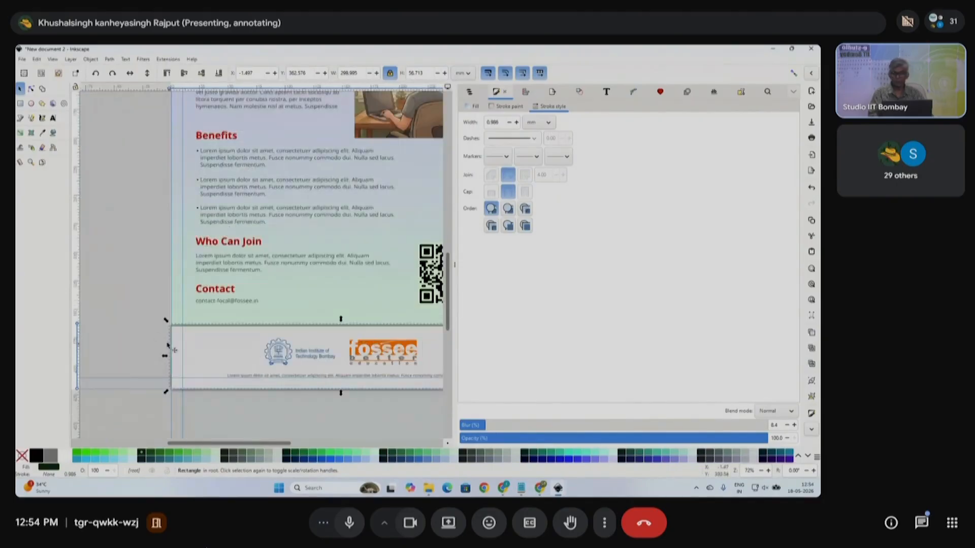
click(142, 318)
scroll(143, 318, right, 6)
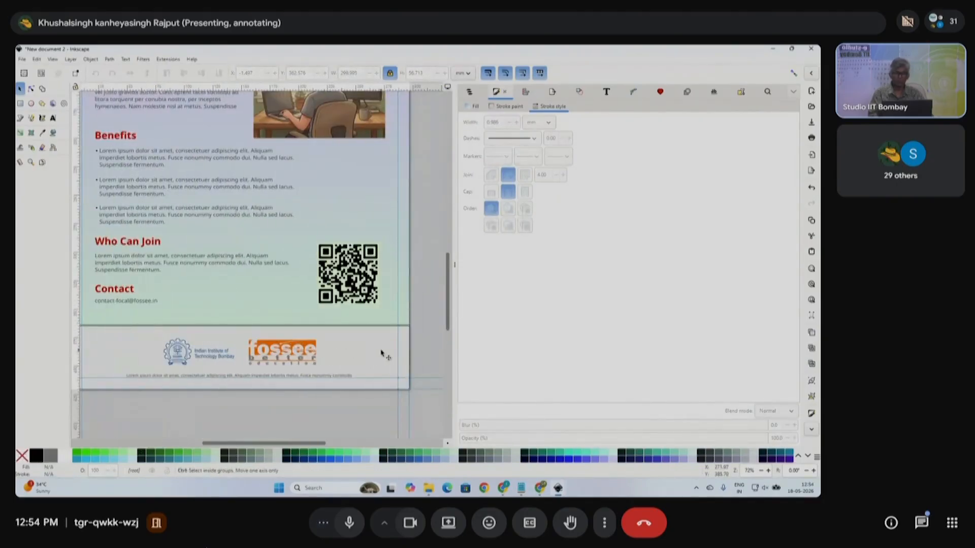
key(F12)
scroll(508, 305, up, 5)
- Shift the QR code group slightly to the right, undoing trial moves
scroll(616, 344, down, 5)
scroll(559, 274, up, 4)
scroll(559, 274, up, 5)
ctrl+click(530, 208)
click(669, 266)
click(526, 209)
drag(505, 219, 554, 248)
key(ctrl+z)
click(602, 230)
click(528, 210)
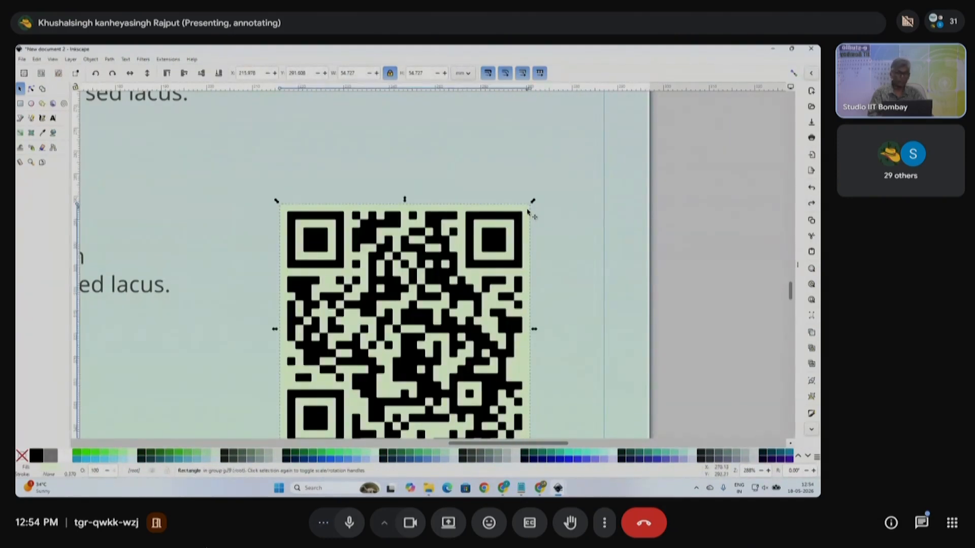
drag(529, 208, 642, 210)
key(ctrl+z)
drag(513, 222, 534, 222)
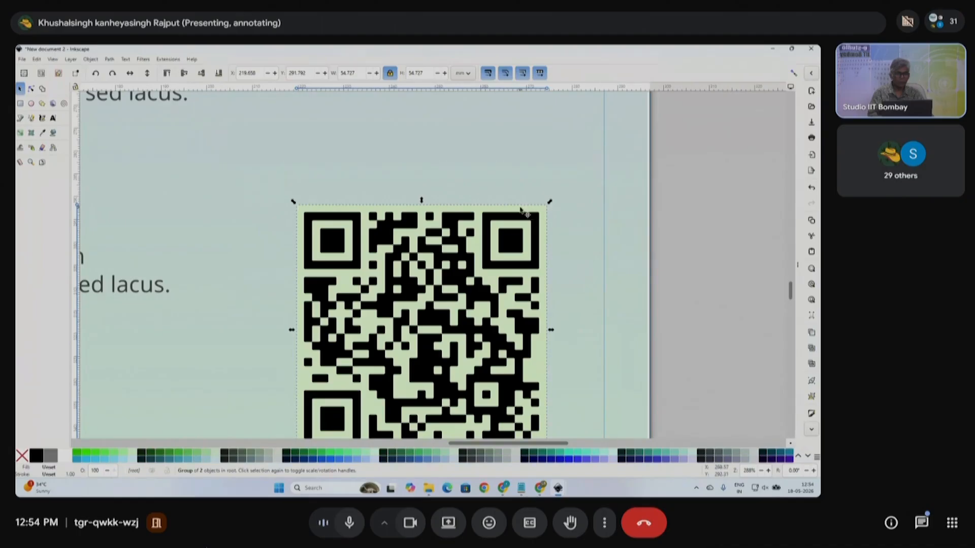
click(662, 237)
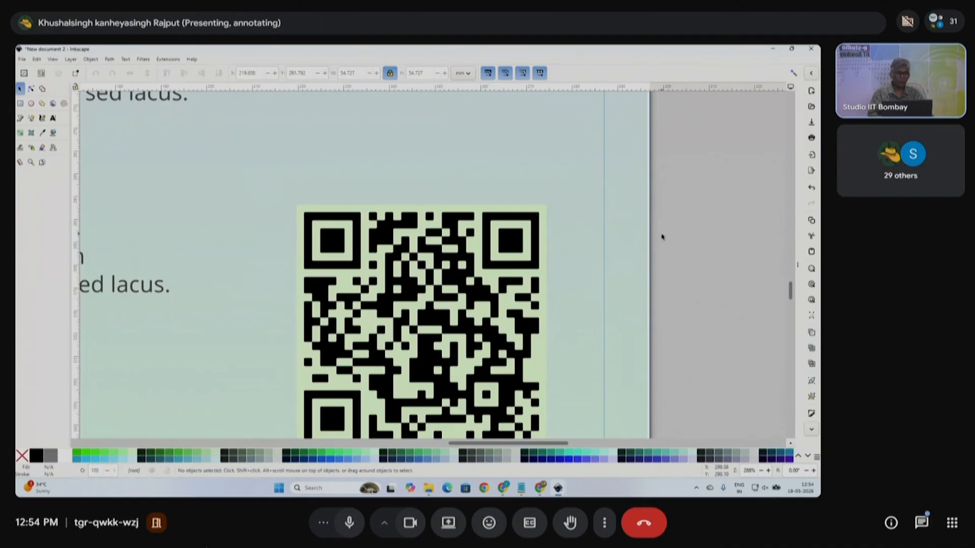
- Give the QR code's pale background square a thin black outline
key(ctrl)
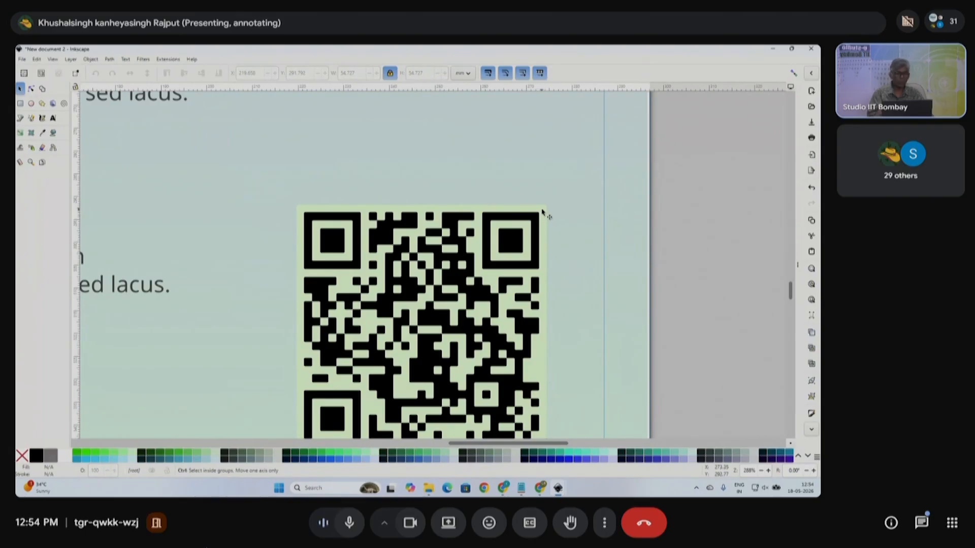
ctrl+click(542, 212)
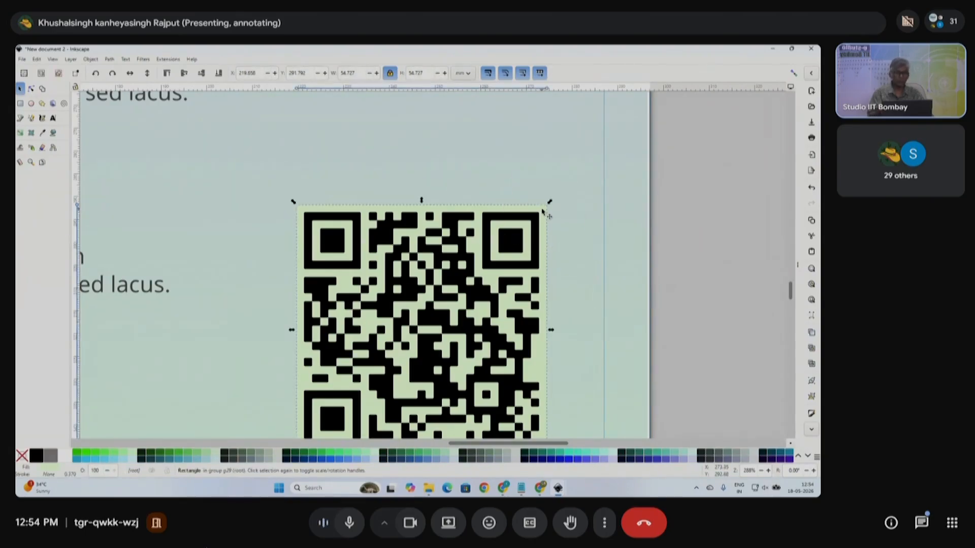
drag(542, 211, 631, 209)
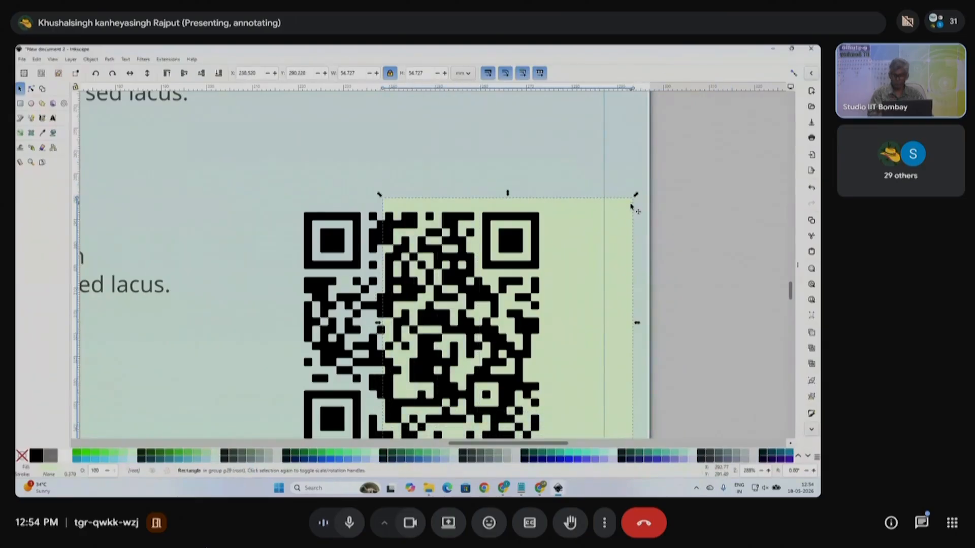
key(ctrl+z)
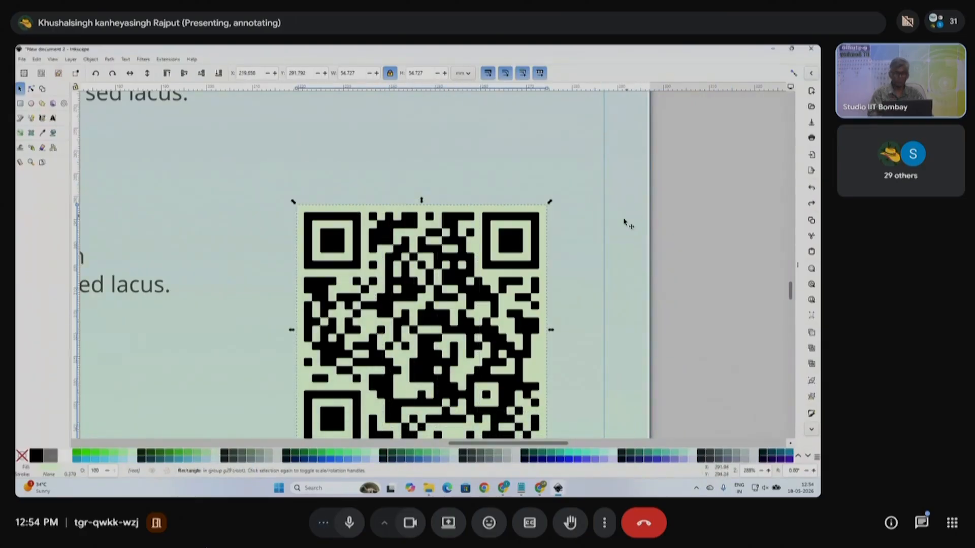
shift+click(461, 450)
scroll(602, 340, down, 4)
click(613, 340)
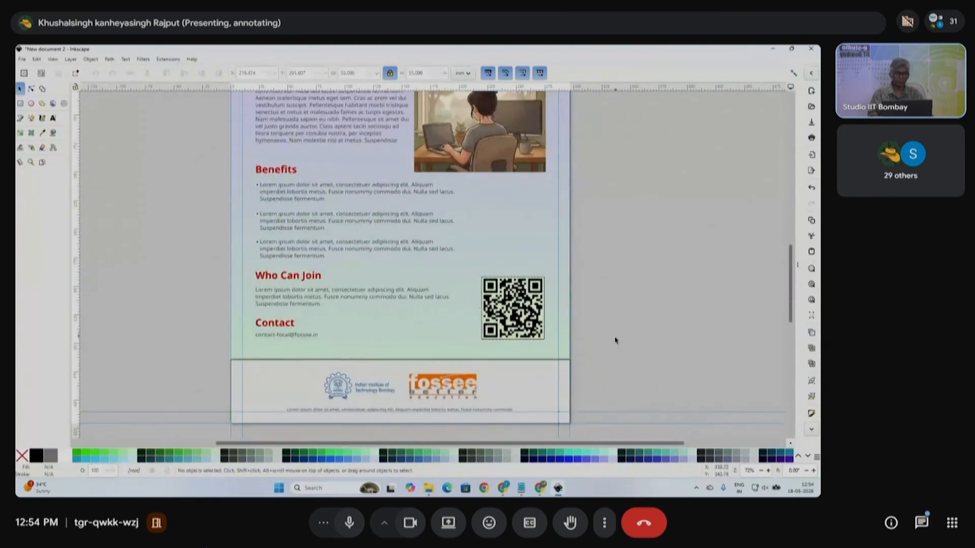
scroll(607, 342, down, 1)
- Save the flyer into the Desktop folder under the name poster-01.svg
scroll(607, 341, up, 4)
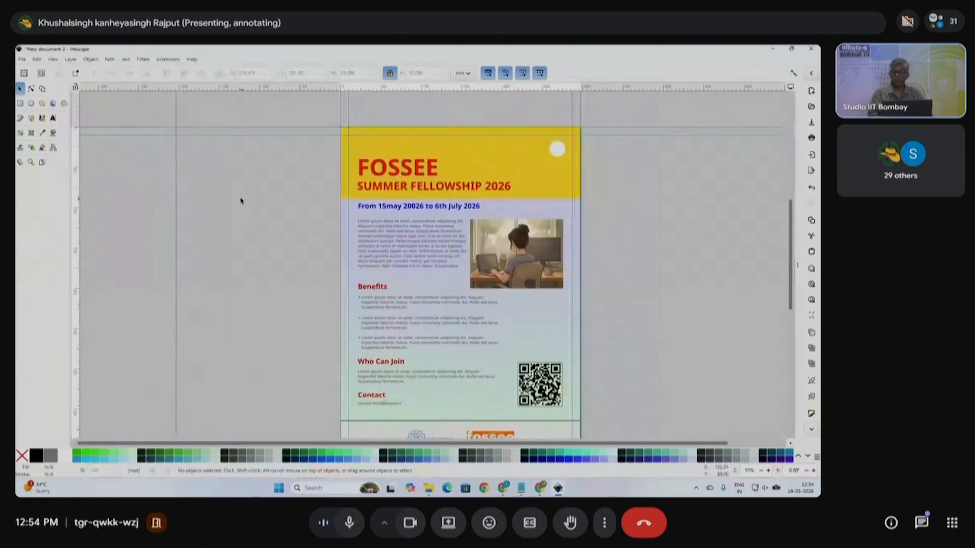
click(22, 59)
click(44, 113)
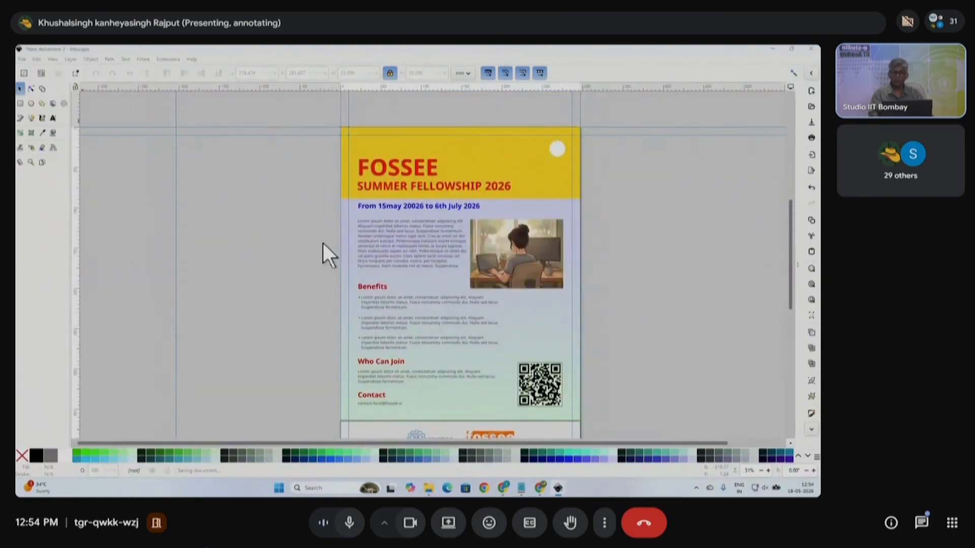
click(212, 185)
text(poster)
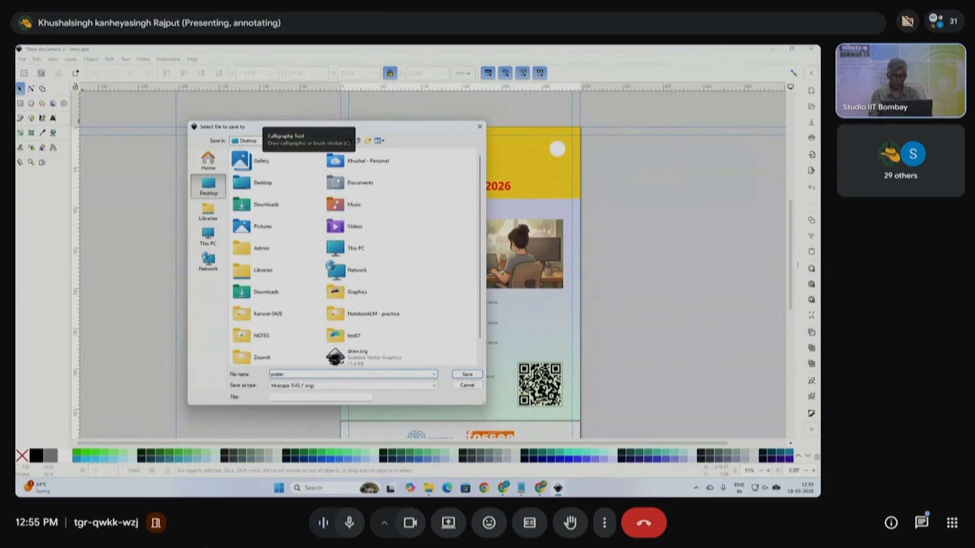
text(-01)
key(Return)
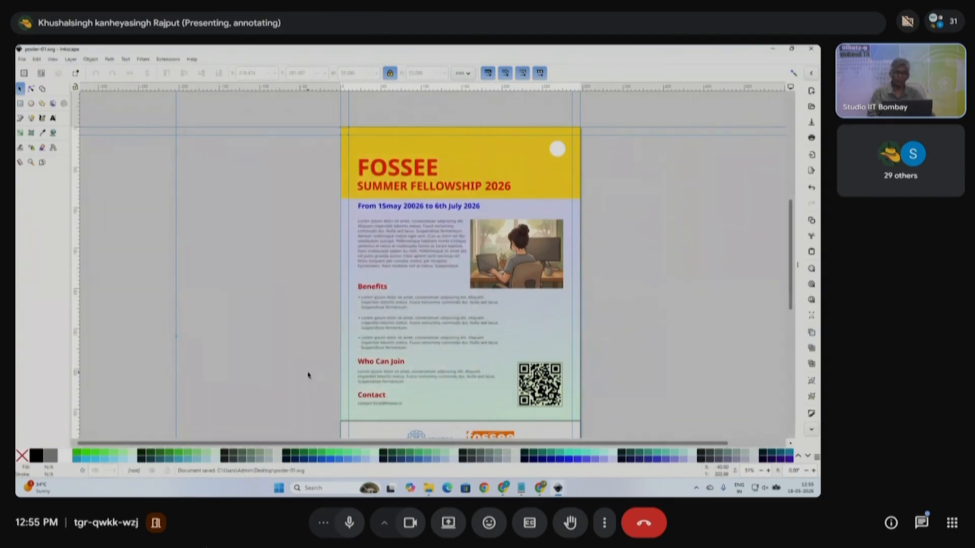
scroll(336, 270, down, 3)
click(22, 59)
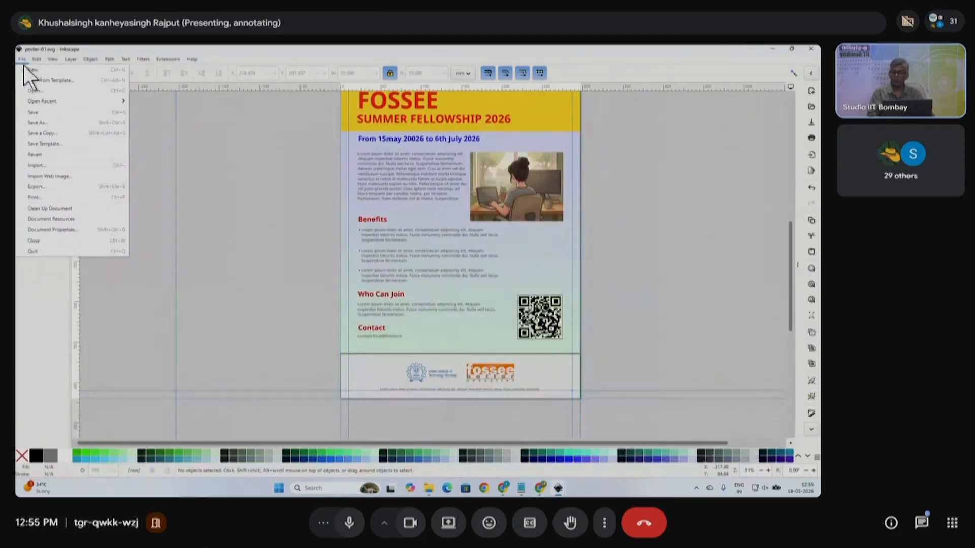
- Save a copy in PDF format as poster-01.pdf, accepting the default PDF options
click(59, 137)
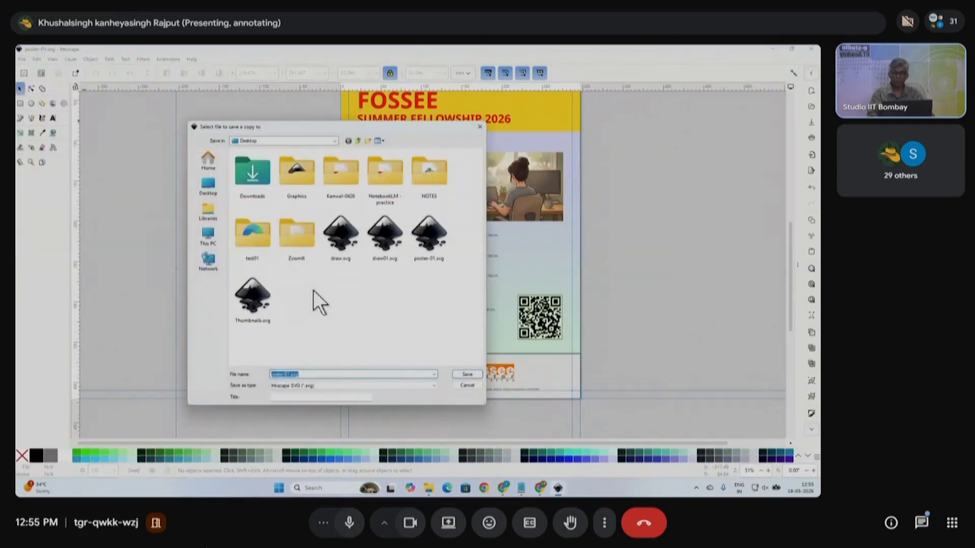
click(330, 386)
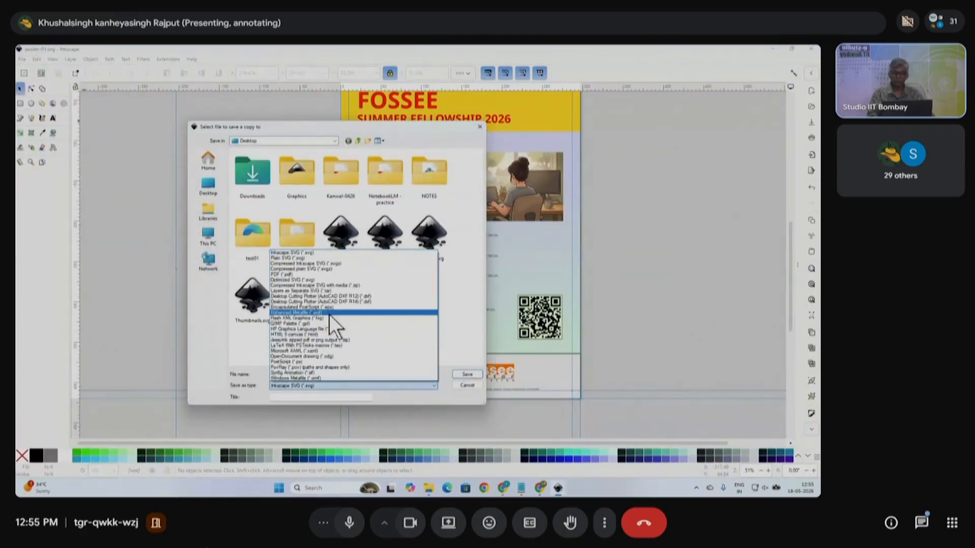
click(317, 275)
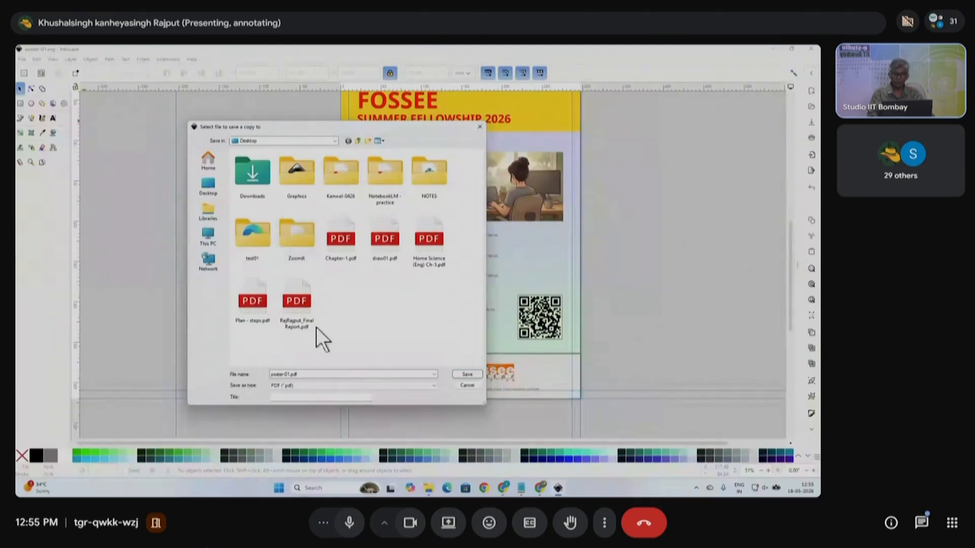
click(466, 374)
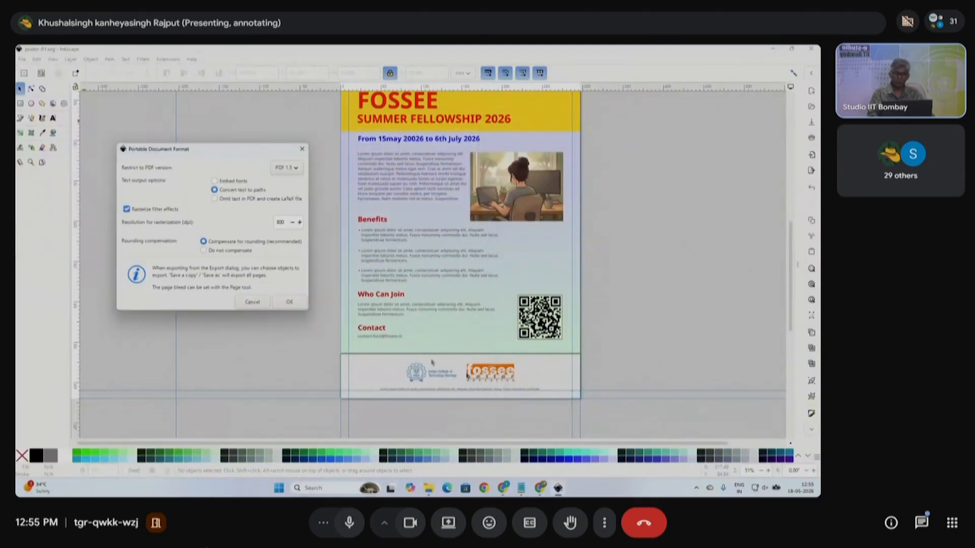
click(300, 301)
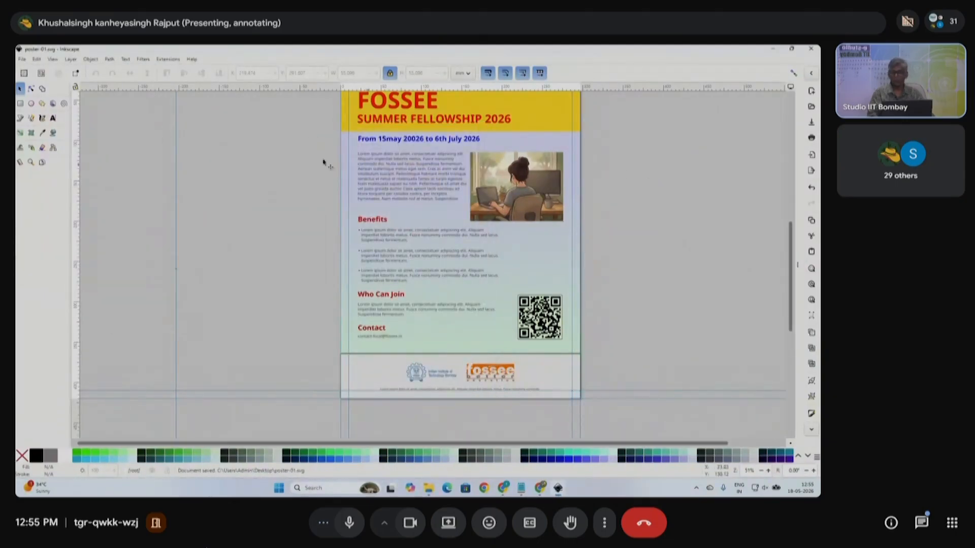
click(22, 59)
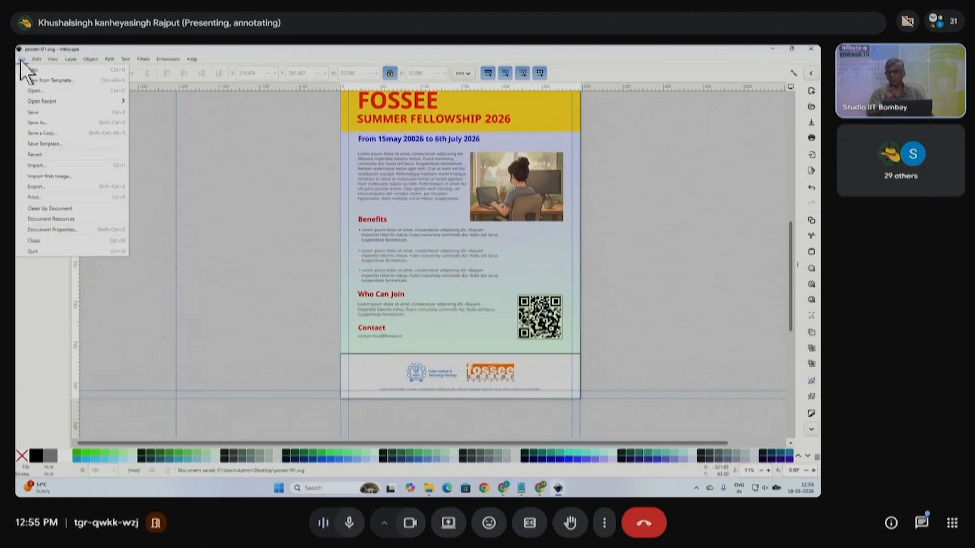
- Save As over the existing poster-01.svg, confirming the replacement
click(65, 133)
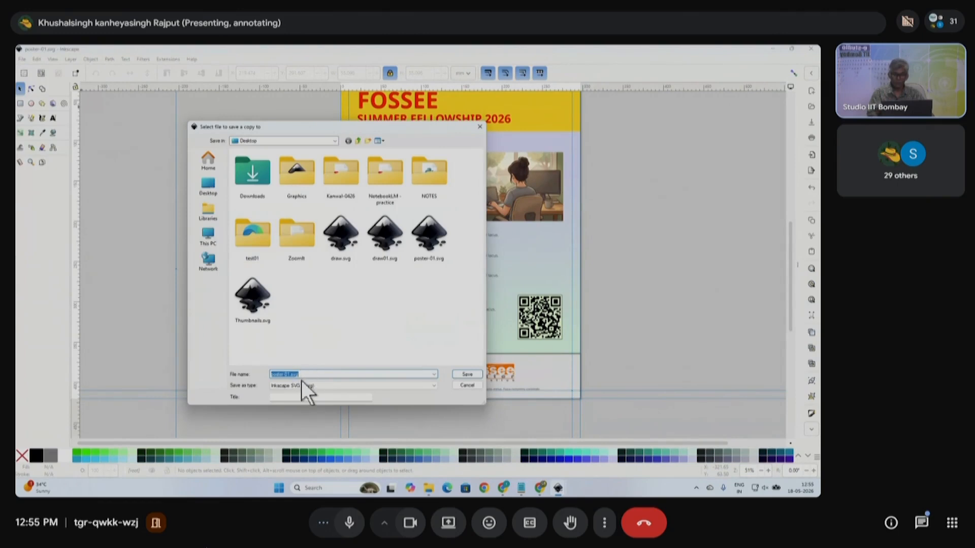
click(467, 375)
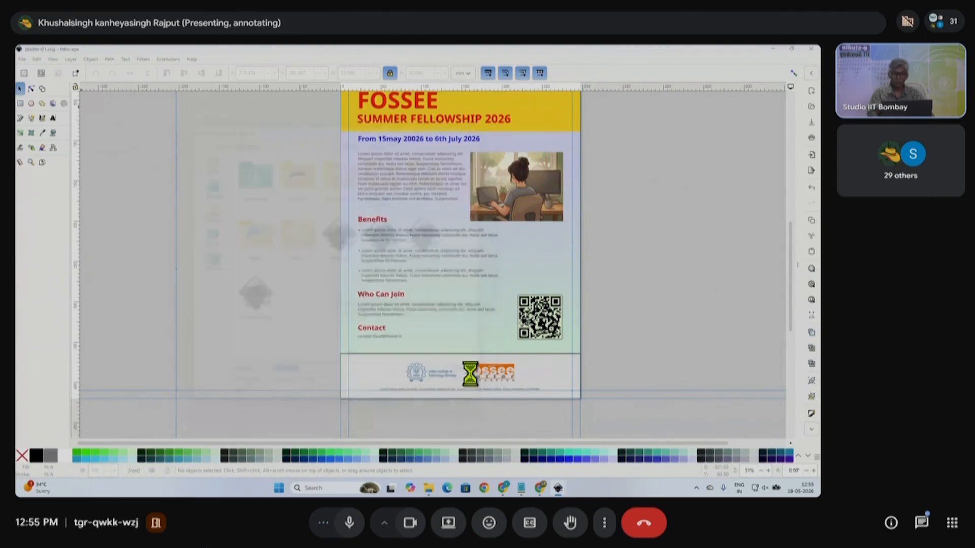
click(464, 301)
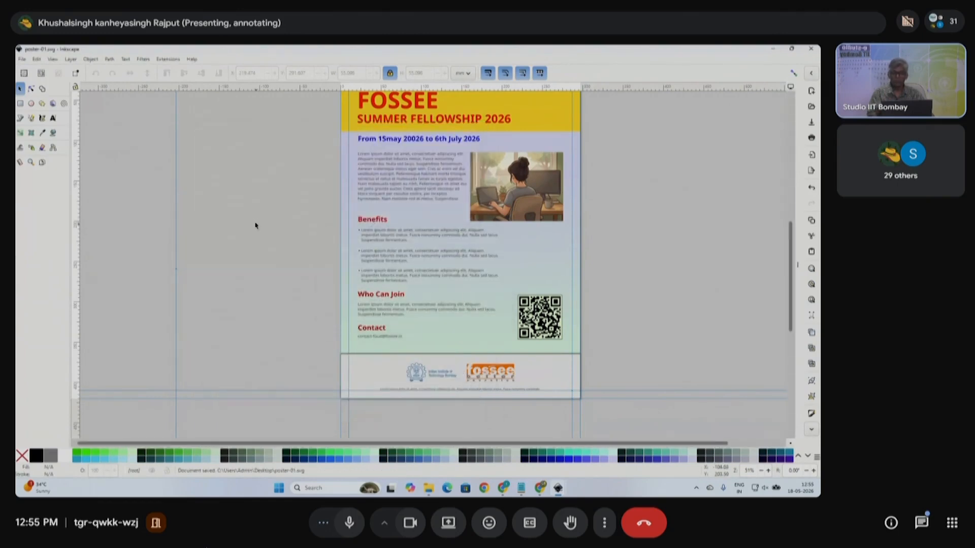
- Save another copy of the poster as poster-02.svg
click(22, 59)
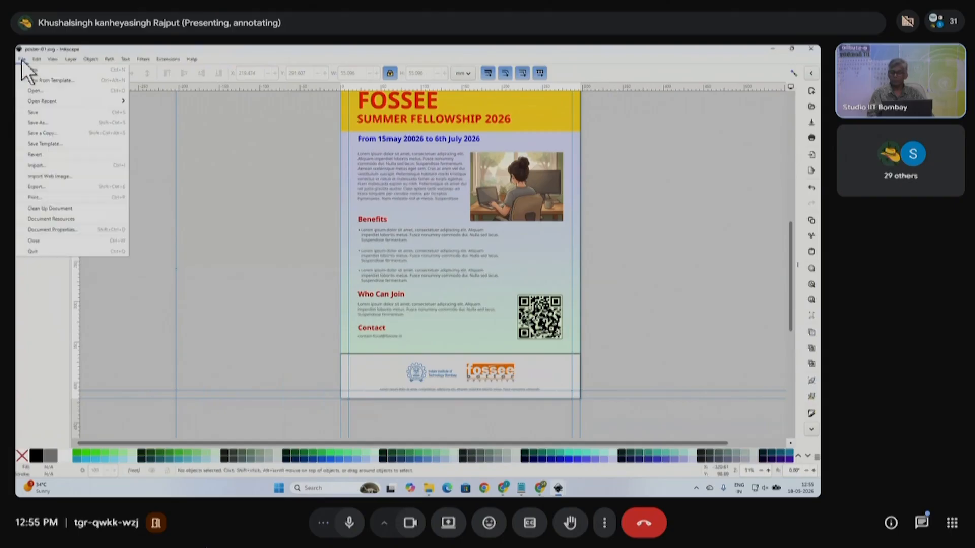
click(59, 140)
click(304, 375)
click(285, 375)
key(Delete)
text(2)
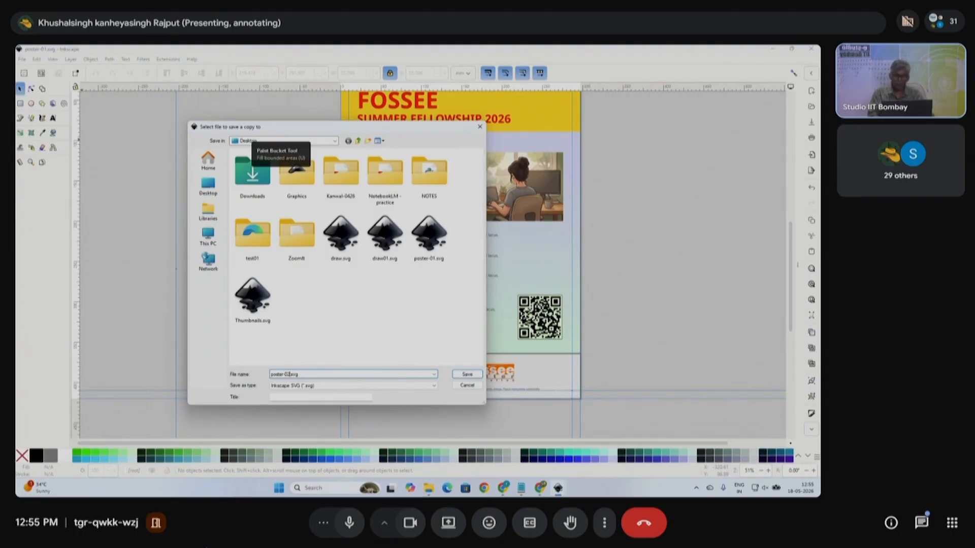
click(467, 375)
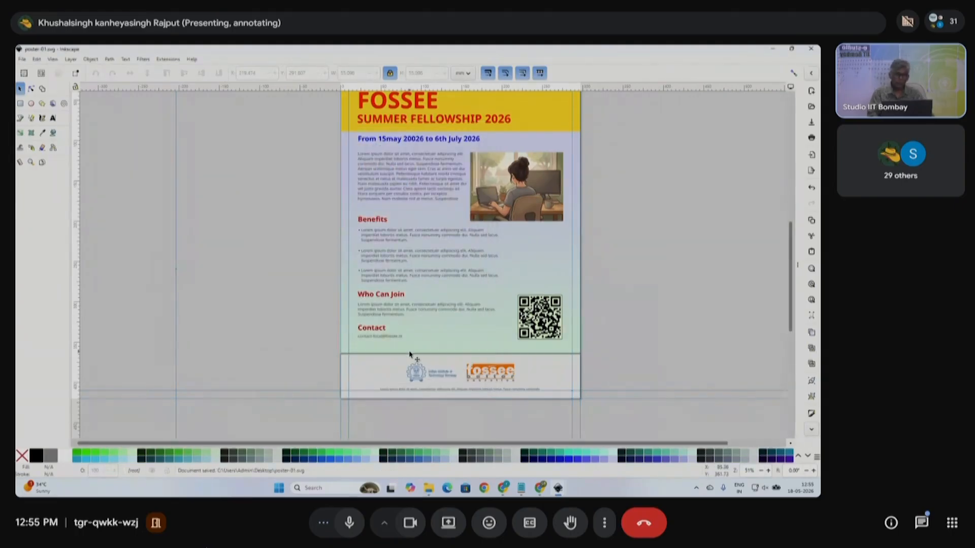
- Select the IIT Bombay and FOSSEE logo group, then switch to File Explorer
scroll(418, 279, right, 1)
scroll(480, 291, up, 1)
scroll(482, 292, down, 1)
scroll(585, 319, right, 1)
scroll(455, 400, up, 2)
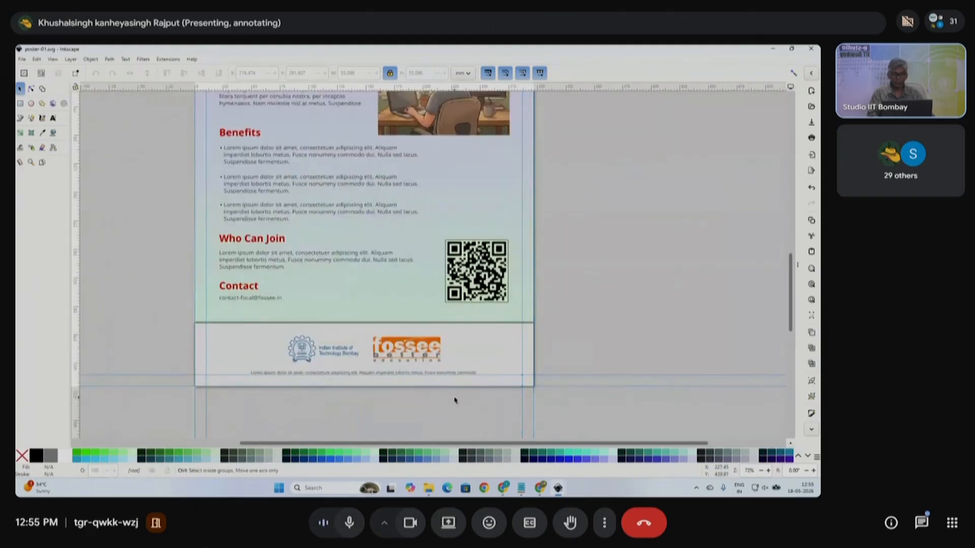
click(431, 349)
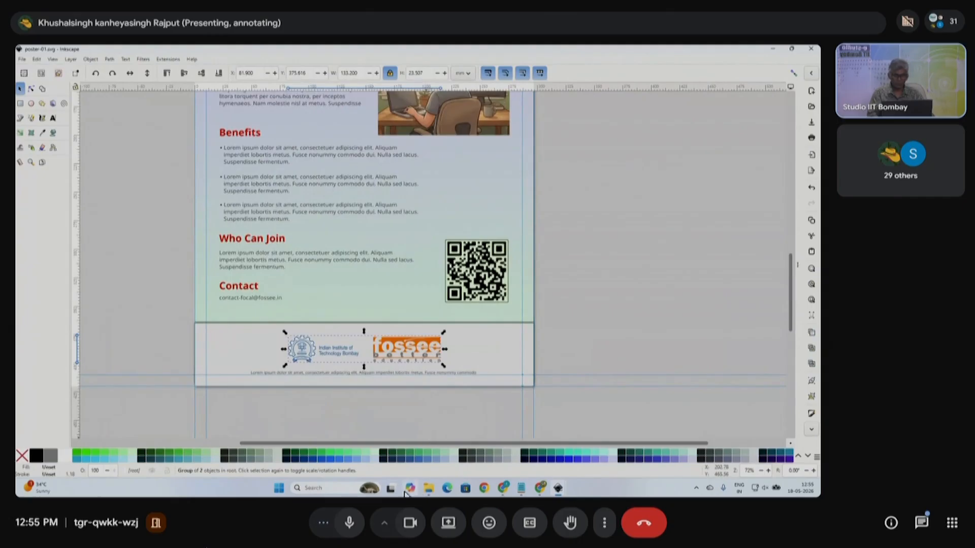
click(428, 489)
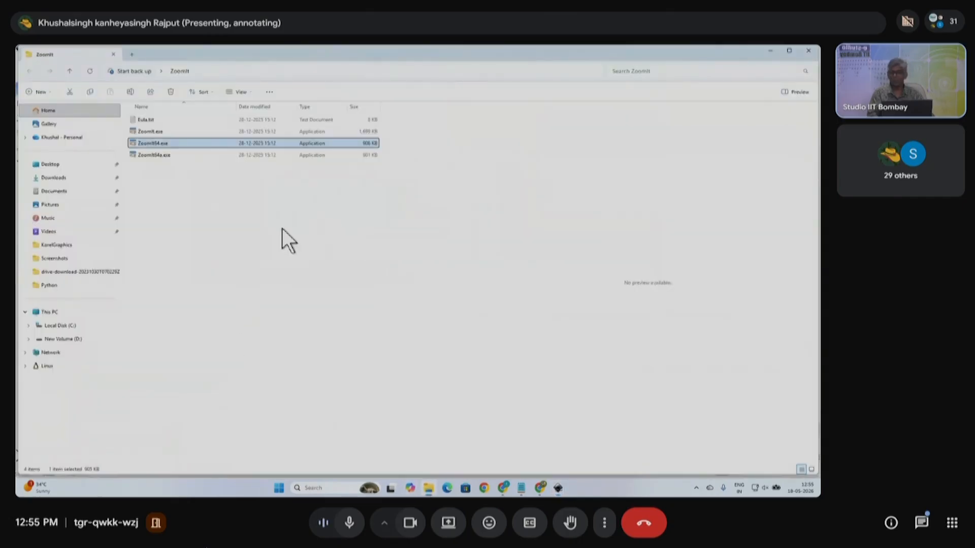
- Minimise Explorer and both Inkscape windows, close the Lorem Ipsum dialog, and move the poster PDF onto the desktop
click(282, 228)
click(775, 50)
click(774, 52)
click(773, 52)
click(774, 52)
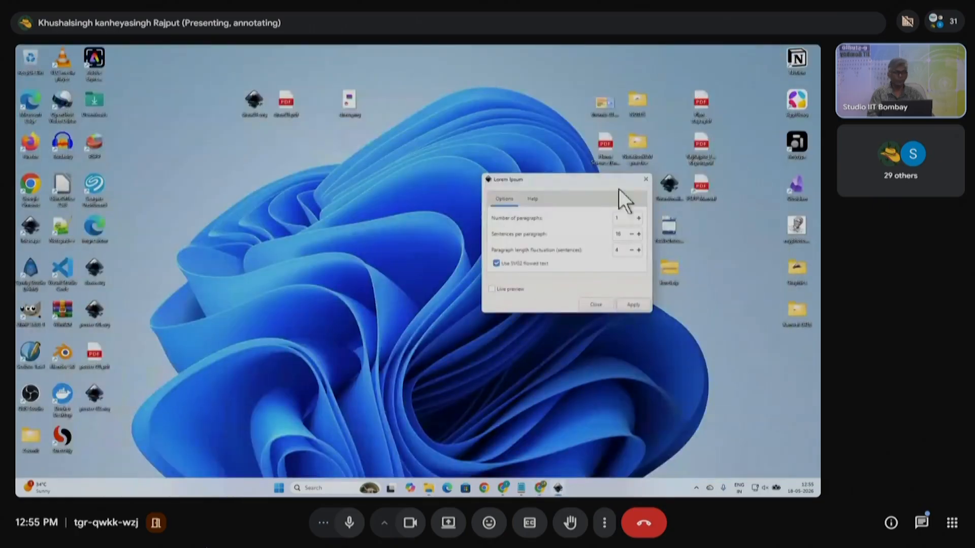
click(645, 179)
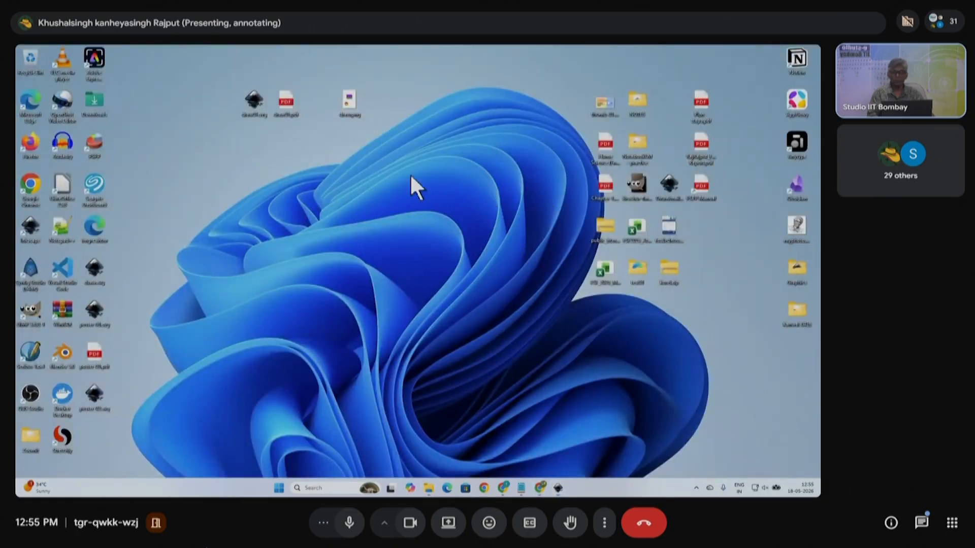
drag(191, 313, 221, 252)
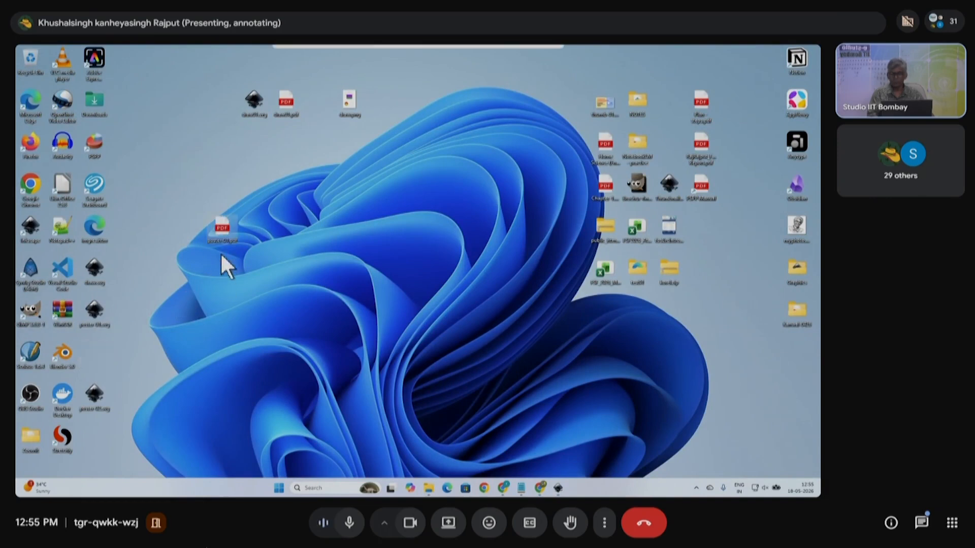
right_click(219, 229)
- Open poster-01.pdf in Edge and scroll through it from header to footer
click(243, 246)
scroll(475, 364, down, 10)
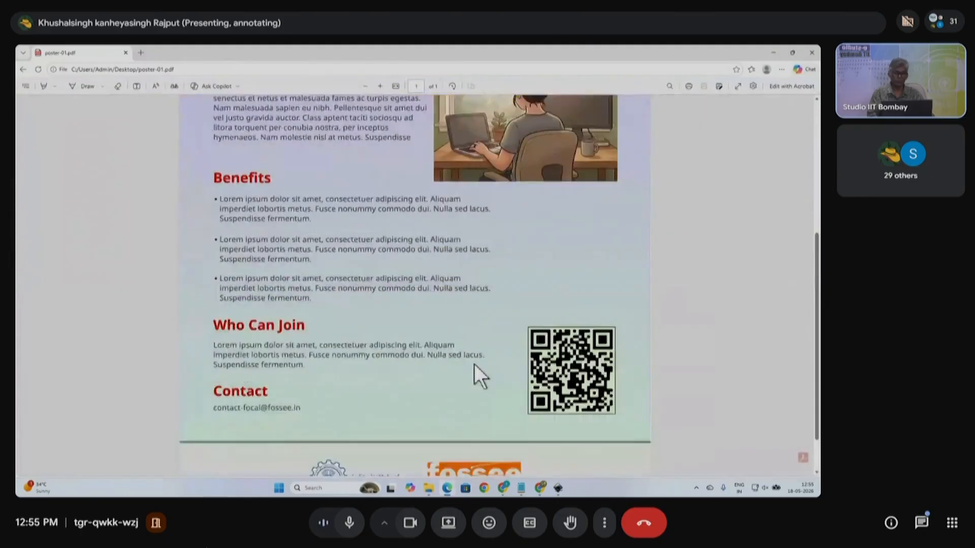
scroll(524, 345, up, 10)
scroll(528, 222, down, 5)
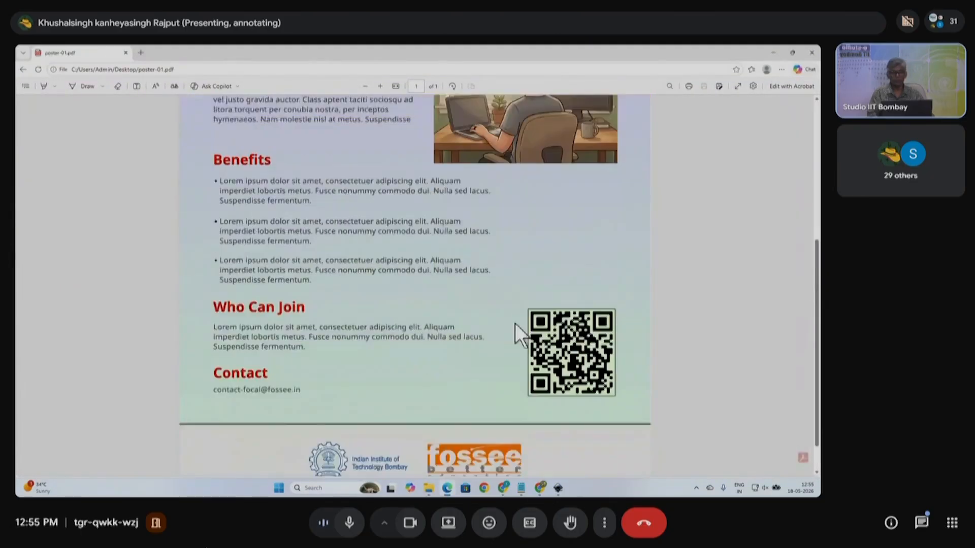
scroll(528, 355, up, 5)
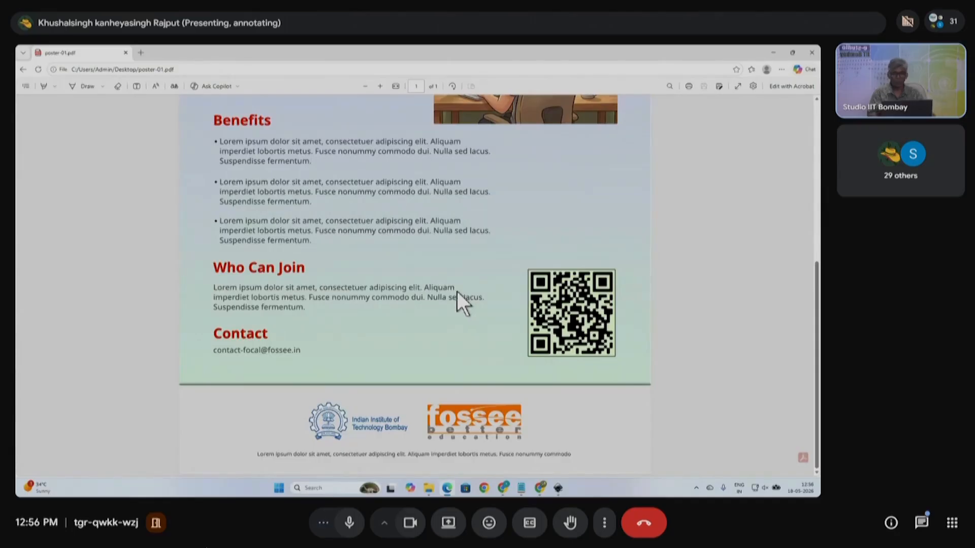
scroll(470, 294, up, 3)
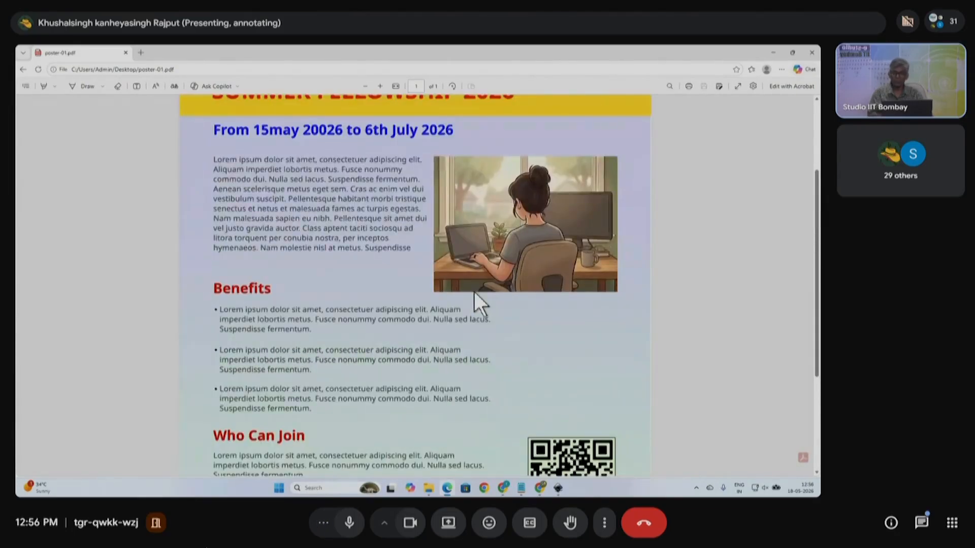
scroll(475, 292, up, 2)
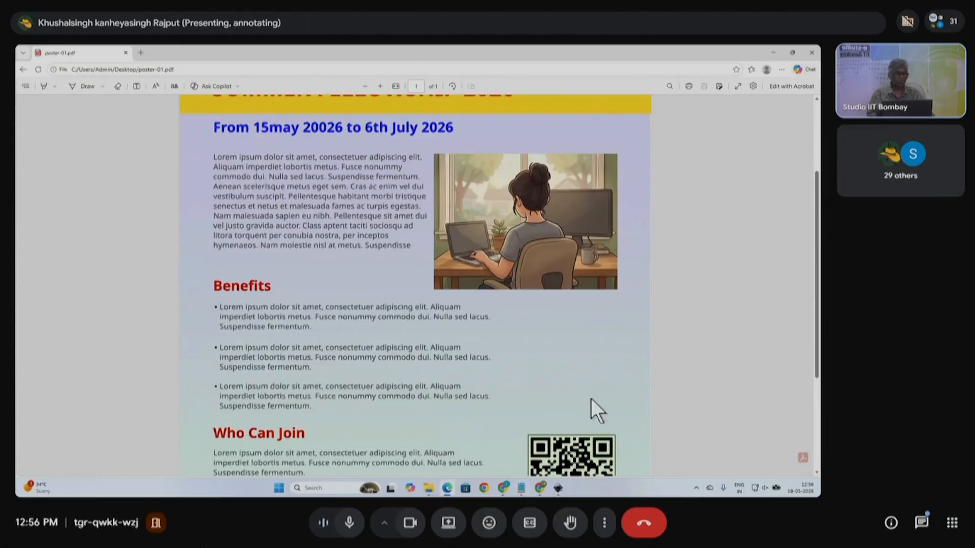
- Minimise Edge and line up the poster SVG and PDF icons in a row near the desktop's top
click(772, 51)
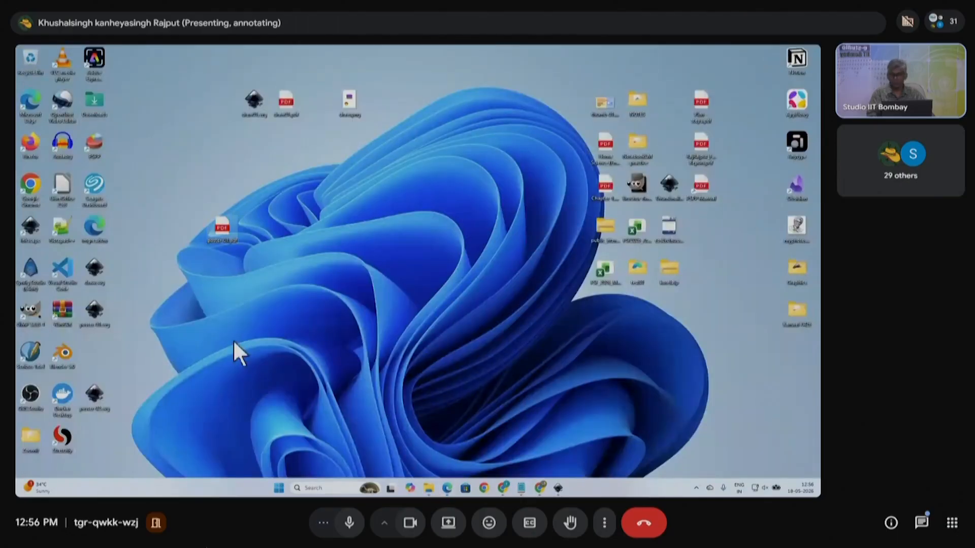
drag(90, 396, 258, 147)
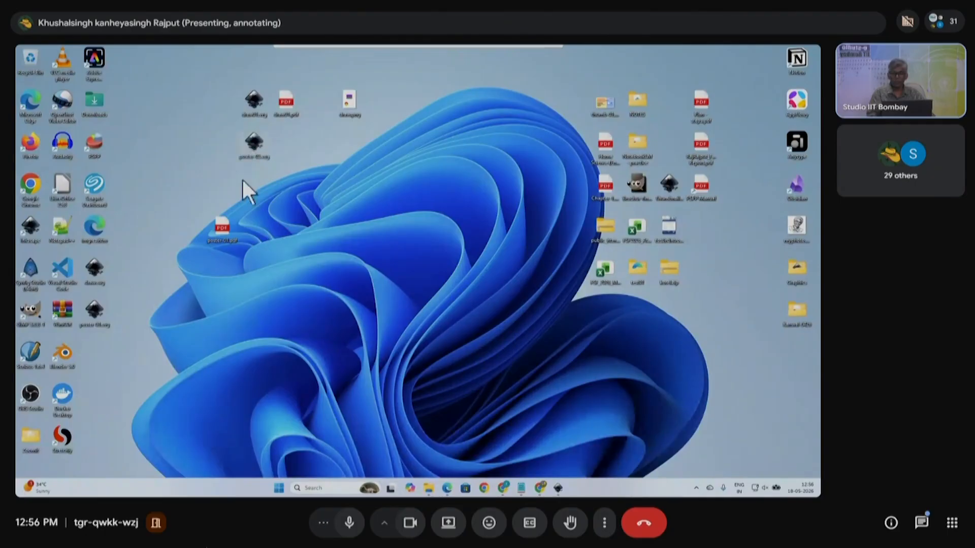
drag(227, 238, 295, 143)
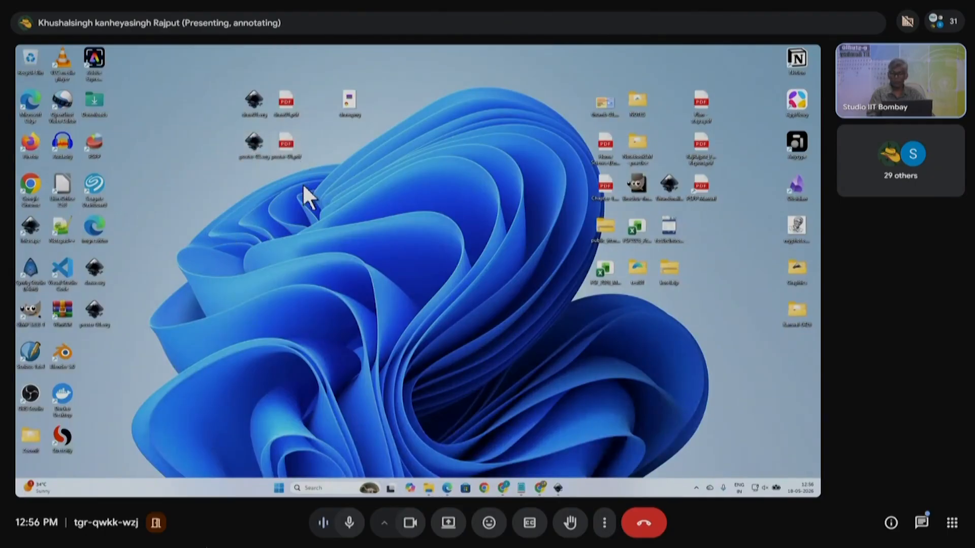
mouse_move(90, 322)
mouse_down()
mouse_move(107, 338)
mouse_move(120, 290)
mouse_move(329, 140)
mouse_up()
mouse_move(102, 282)
mouse_down()
mouse_move(343, 196)
mouse_move(391, 137)
mouse_move(350, 145)
mouse_up()
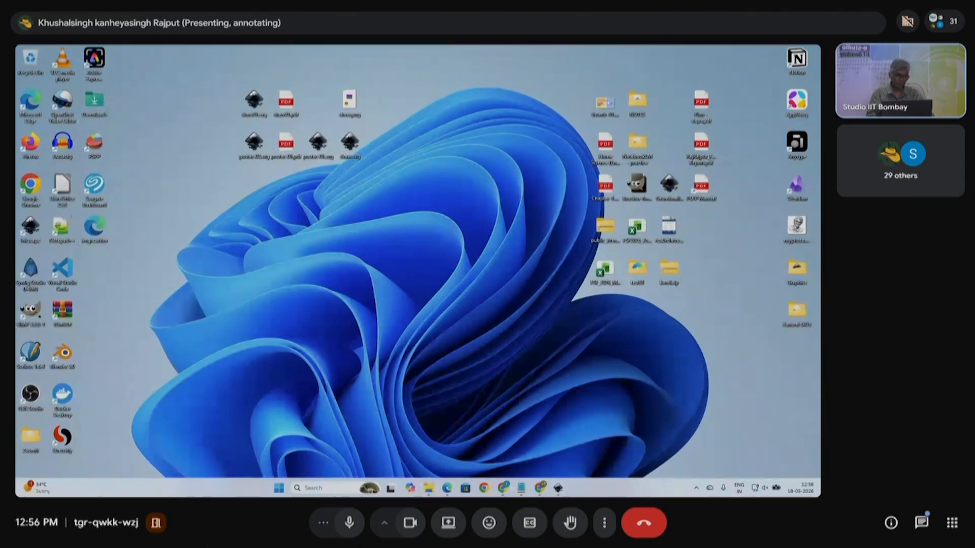
- Return to the Inkscape poster window and dismiss the open filter list
mouse_move(560, 489)
click(523, 448)
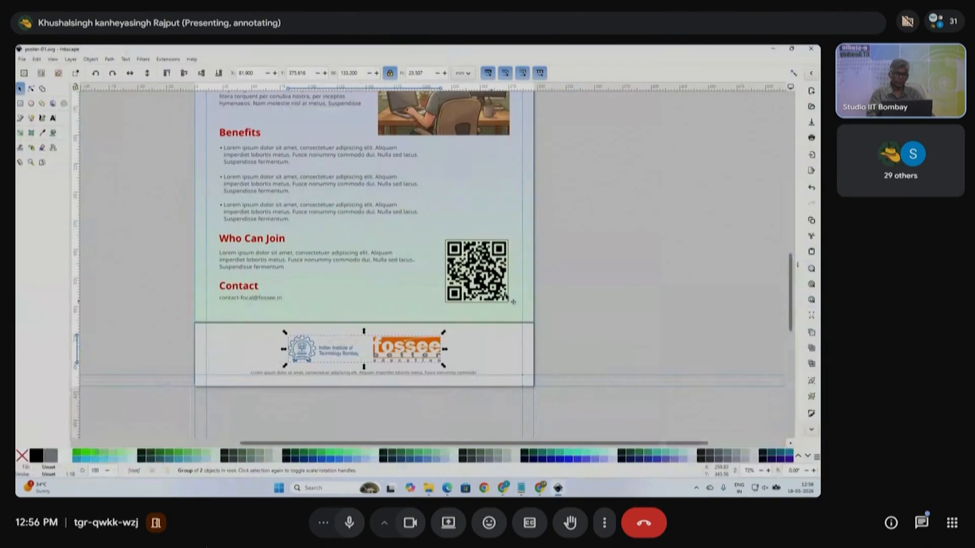
scroll(447, 259, down, 2)
scroll(435, 260, up, 3)
scroll(371, 260, right, 2)
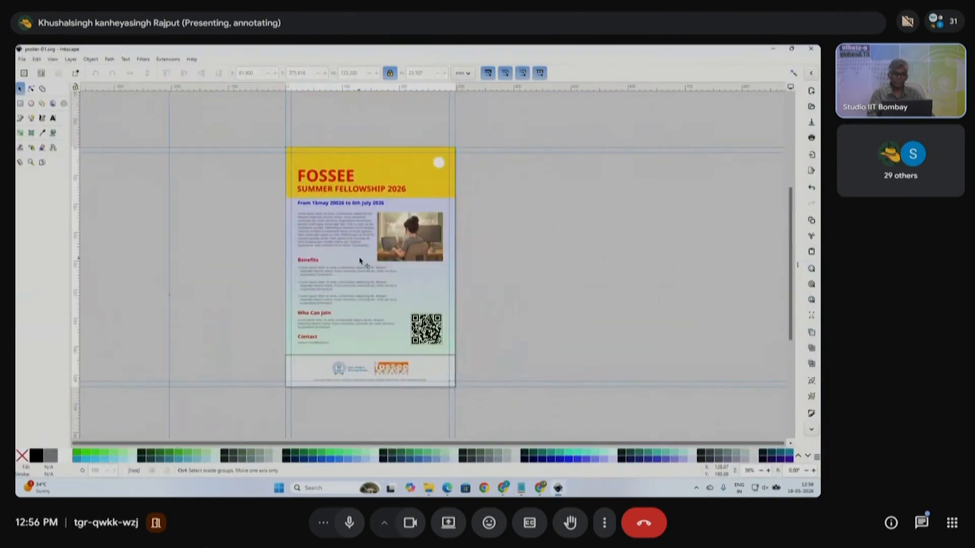
scroll(363, 259, up, 1)
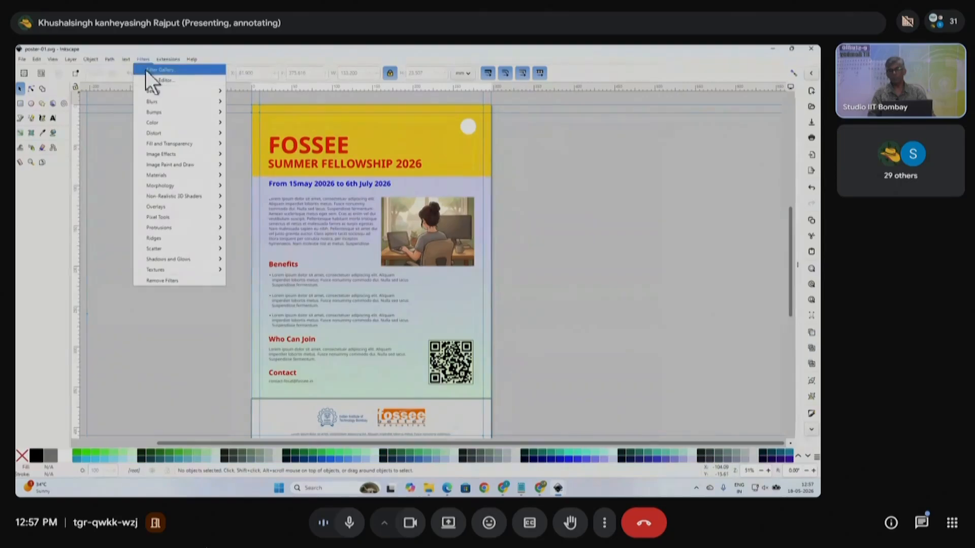
mouse_move(156, 112)
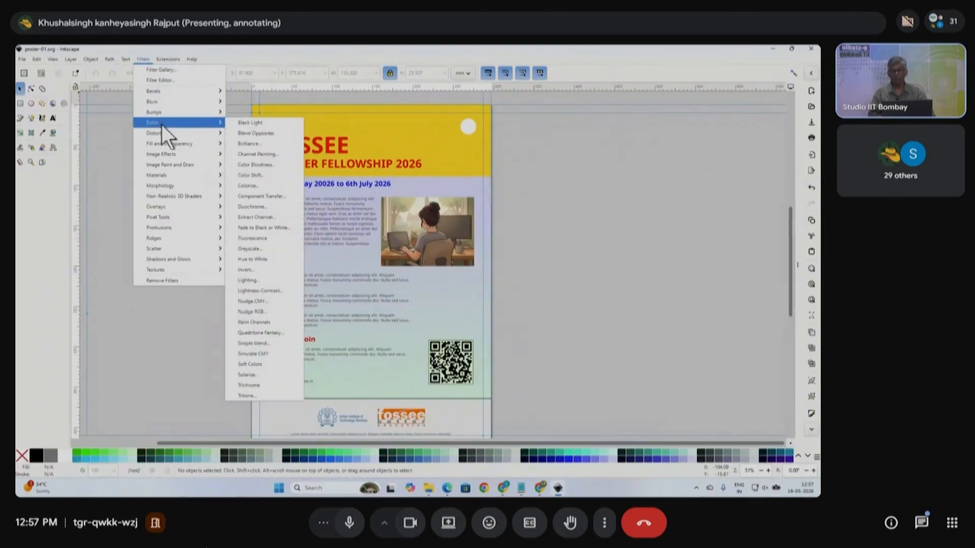
click(376, 126)
- Apply Filters > Bumps > Canvas Bumps to the yellow header rectangle
click(405, 127)
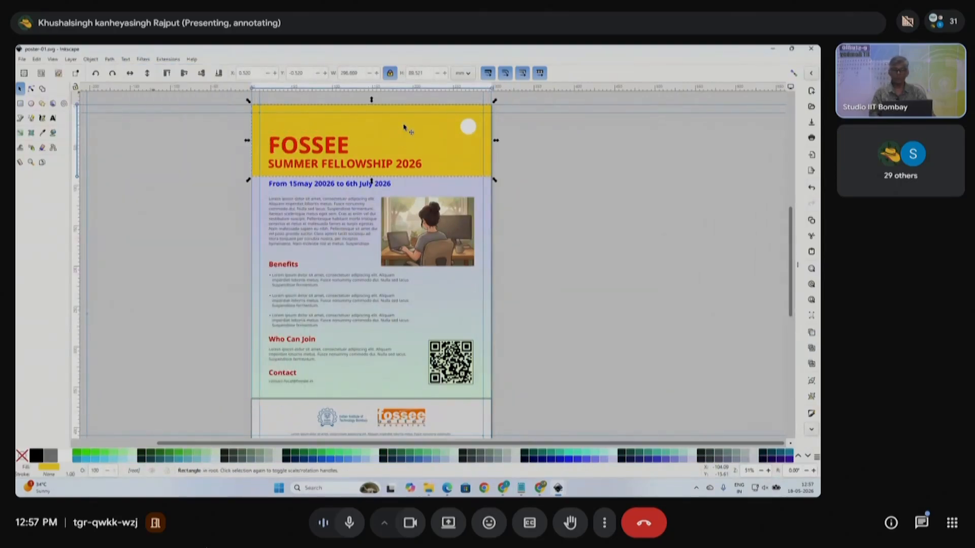
click(144, 60)
mouse_move(170, 127)
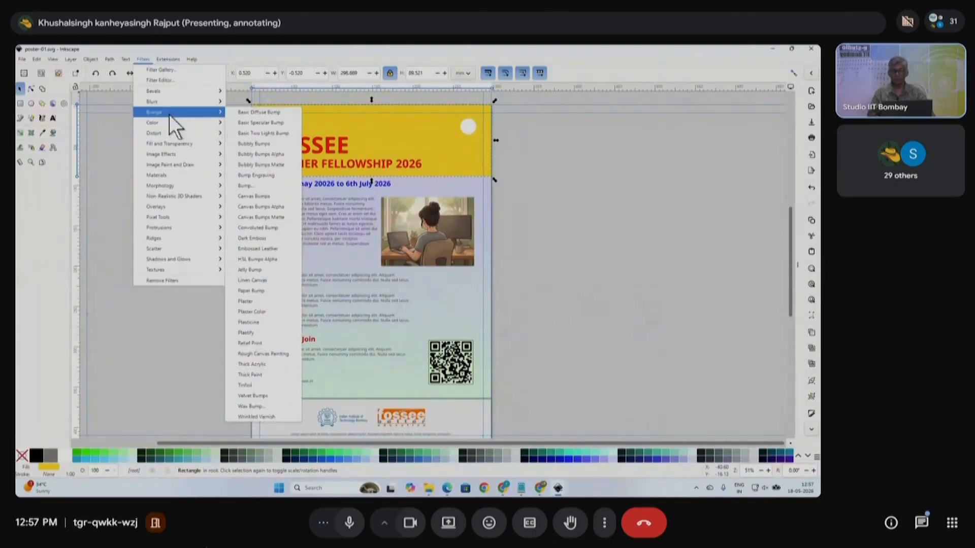
click(262, 196)
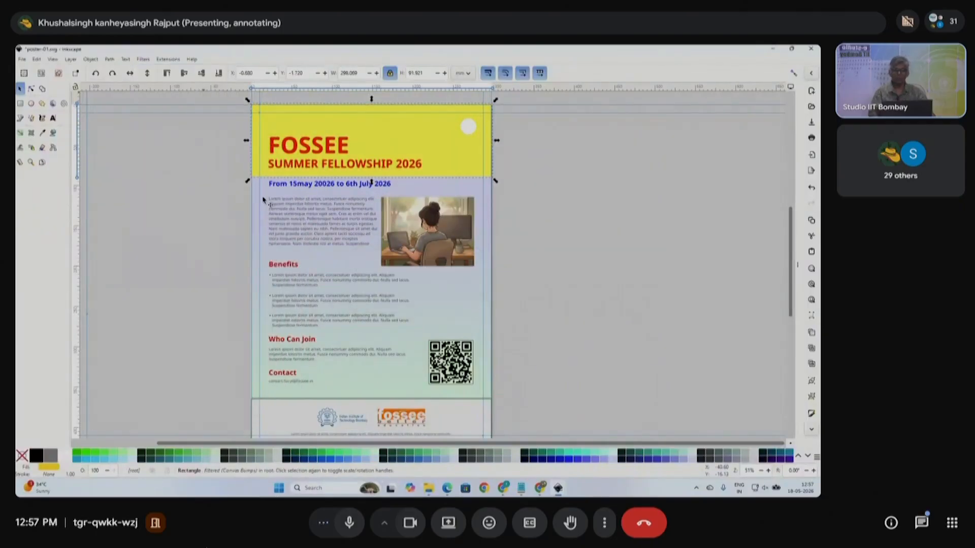
- Browse the Extensions menu and go back to the Filters menu
click(163, 59)
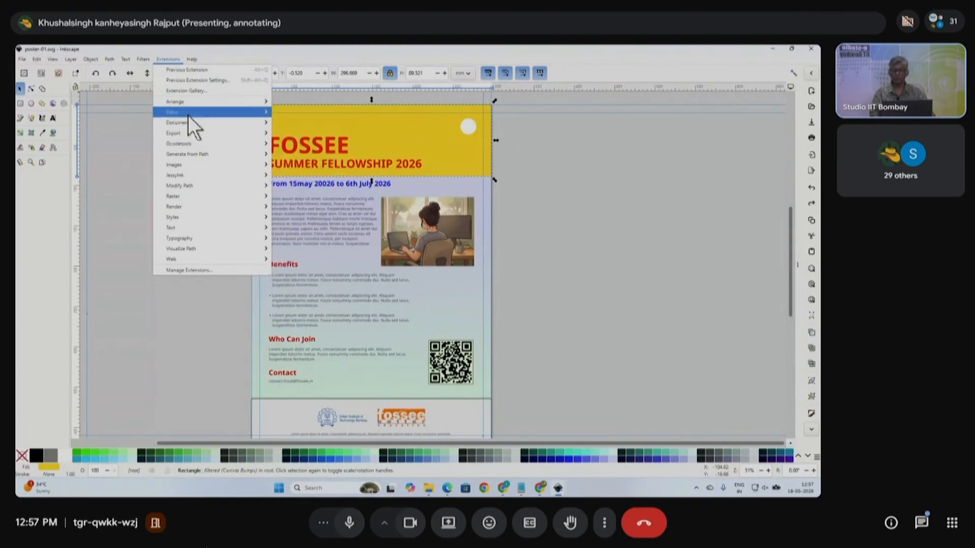
mouse_move(189, 124)
mouse_move(144, 60)
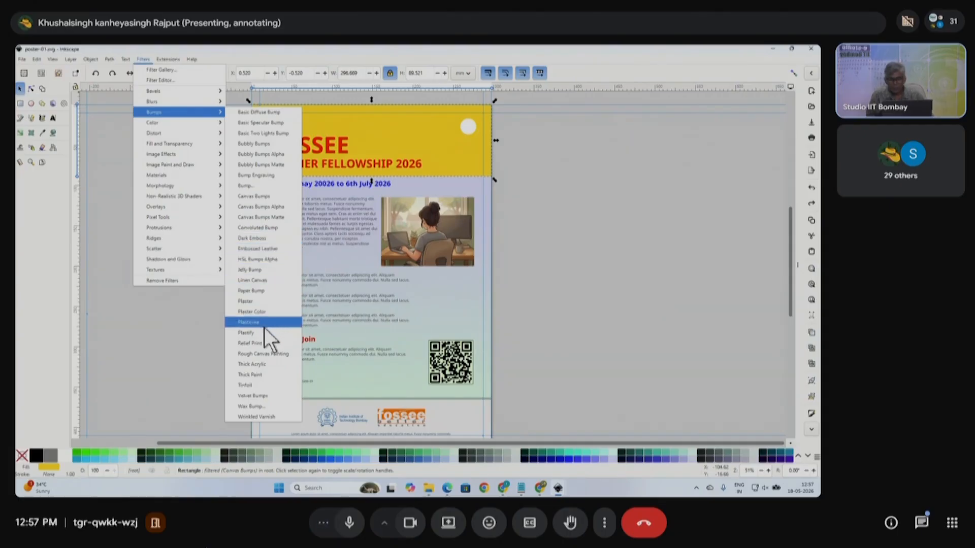
- Apply the Thick Acrylic texture to the gold header band and stretch it taller downward
click(262, 365)
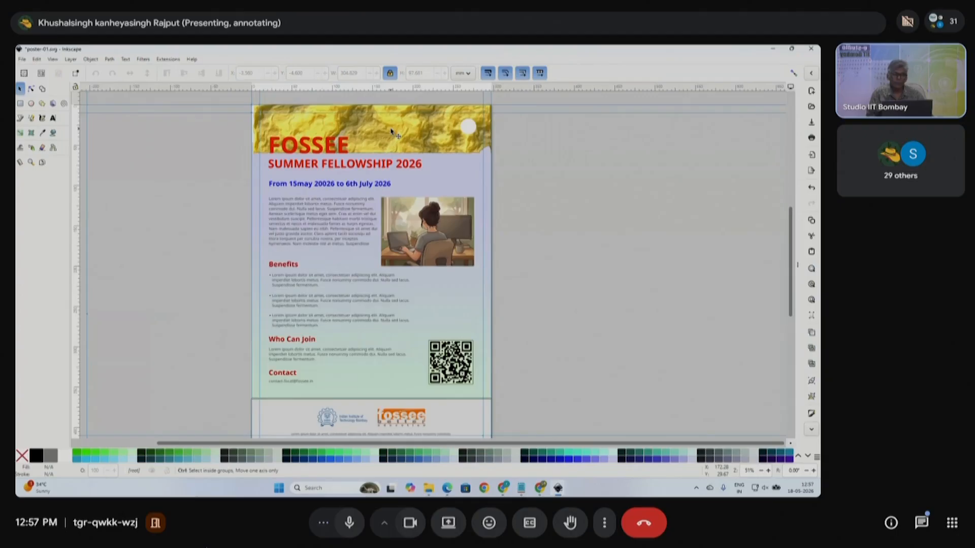
scroll(392, 128, up, 1)
drag(364, 211, 363, 250)
scroll(364, 250, up, 2)
- Reselect the header band and test its opacity near 45, then restore it to 100
key(Escape)
click(488, 207)
key(ctrl+shift+f)
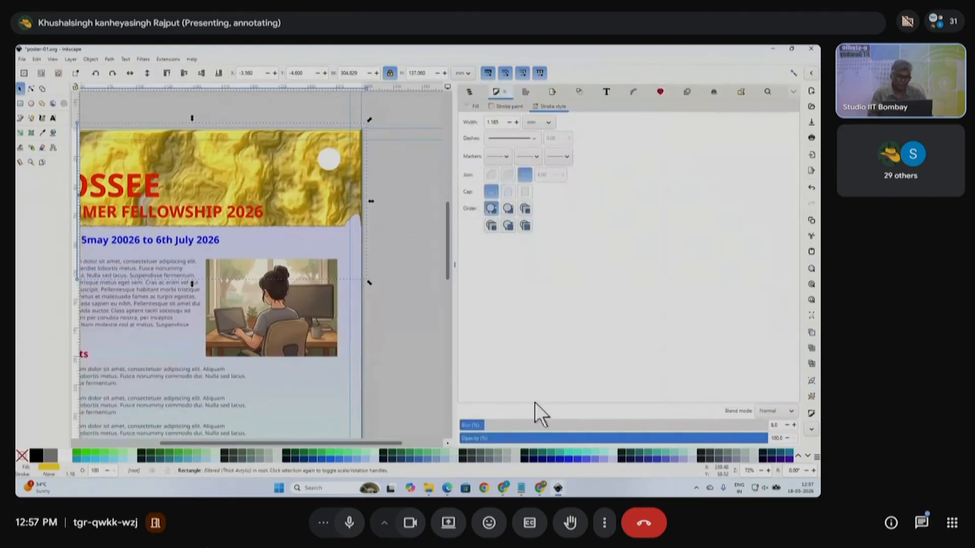
drag(669, 441, 599, 446)
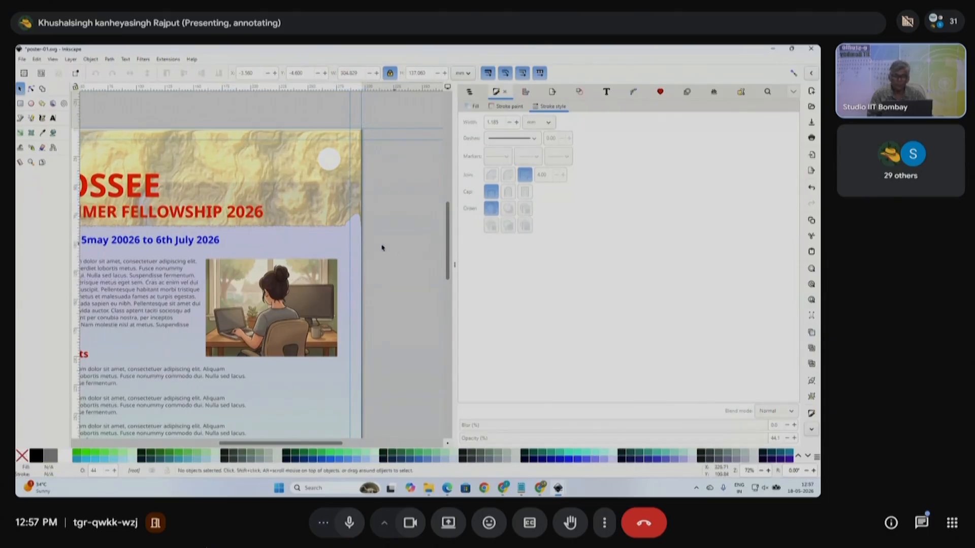
scroll(319, 241, left, 3)
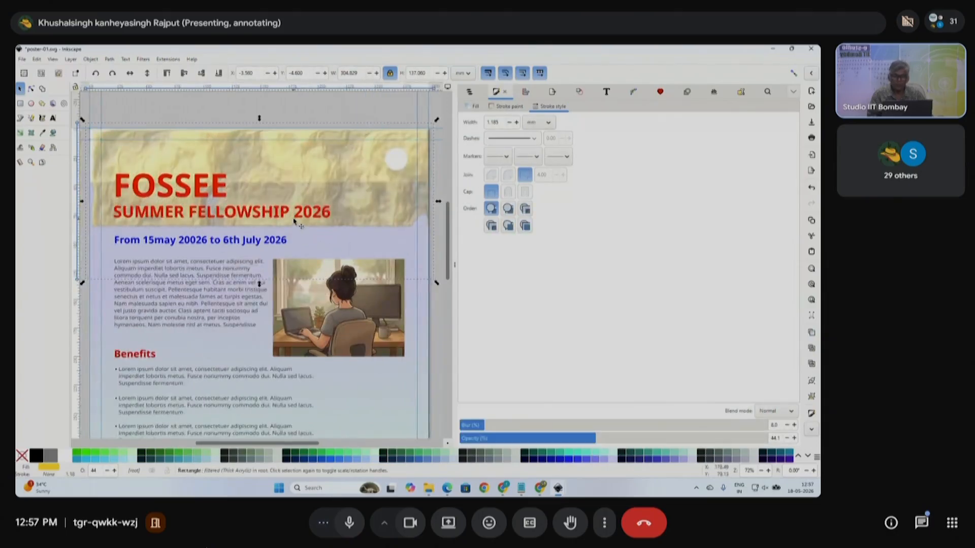
drag(633, 435, 809, 444)
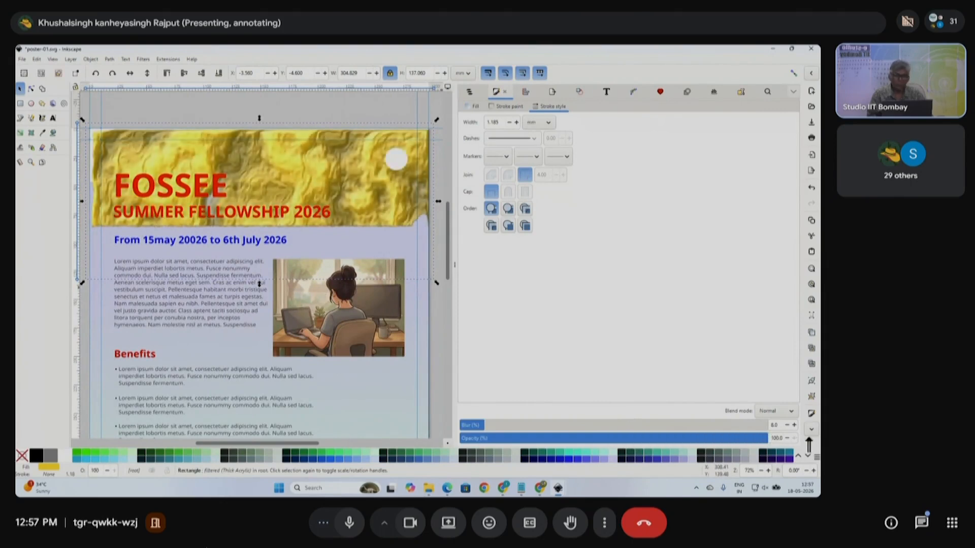
scroll(313, 187, down, 1)
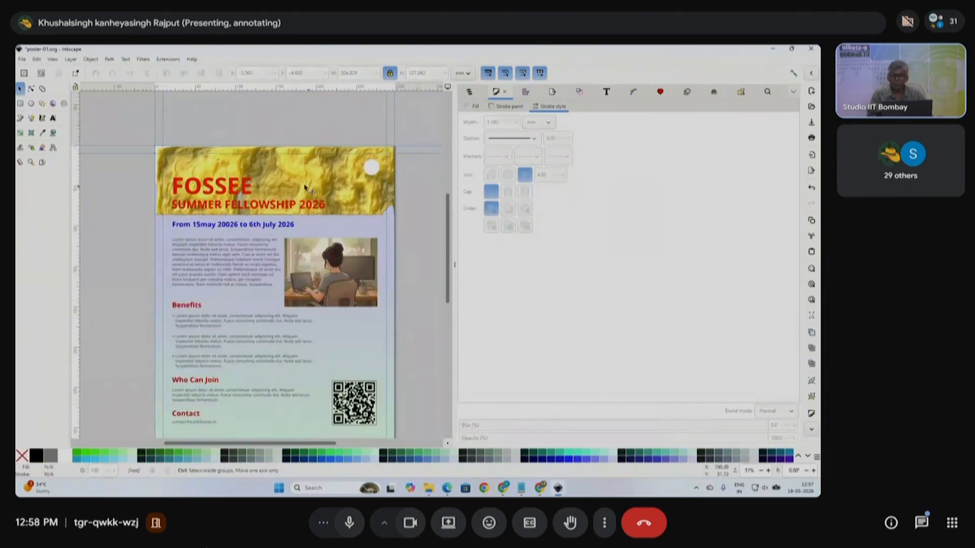
- Nudge the red FOSSEE heading slightly left and up, undoing a trial black colour
ctrl+click(234, 194)
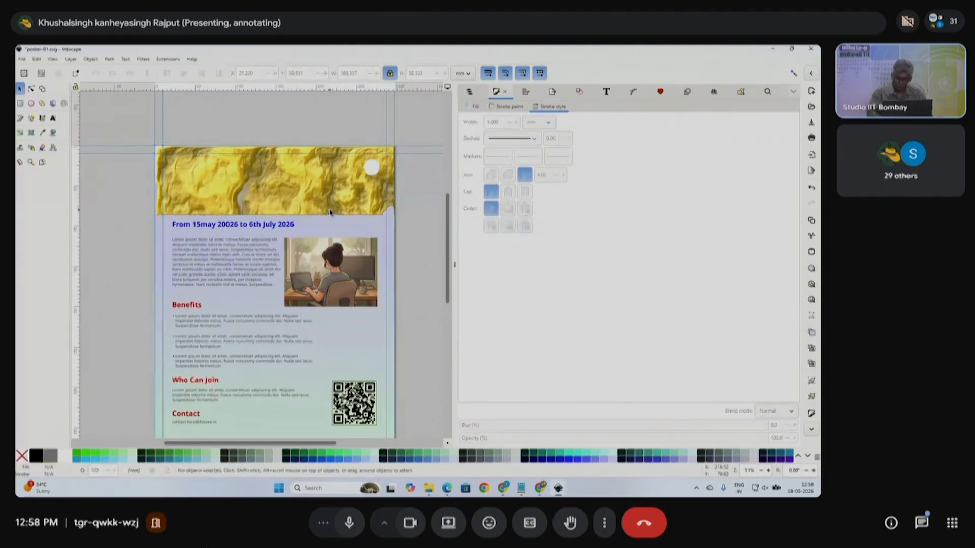
click(38, 453)
scroll(206, 190, up, 2)
key(ctrl+z)
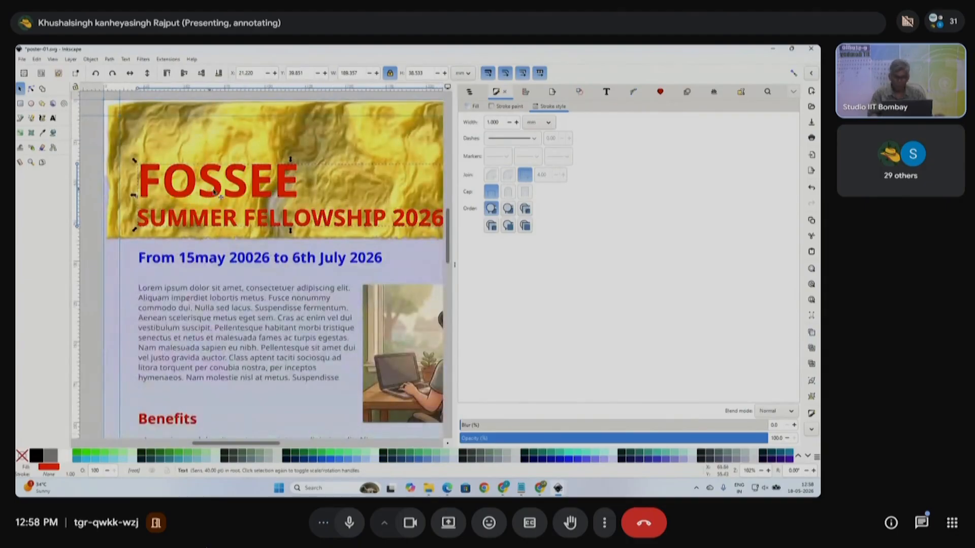
key(Left)
key(Up)
key(Left)
key(Right)
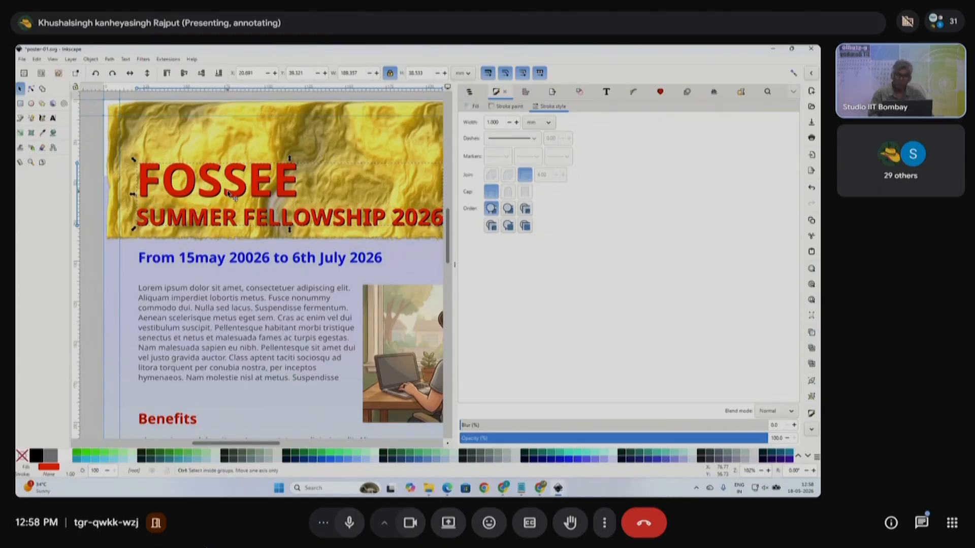
- Lower the FOSSEE heading group to the bottom, then raise it above the gold header band
scroll(254, 201, down, 3)
scroll(254, 202, up, 6)
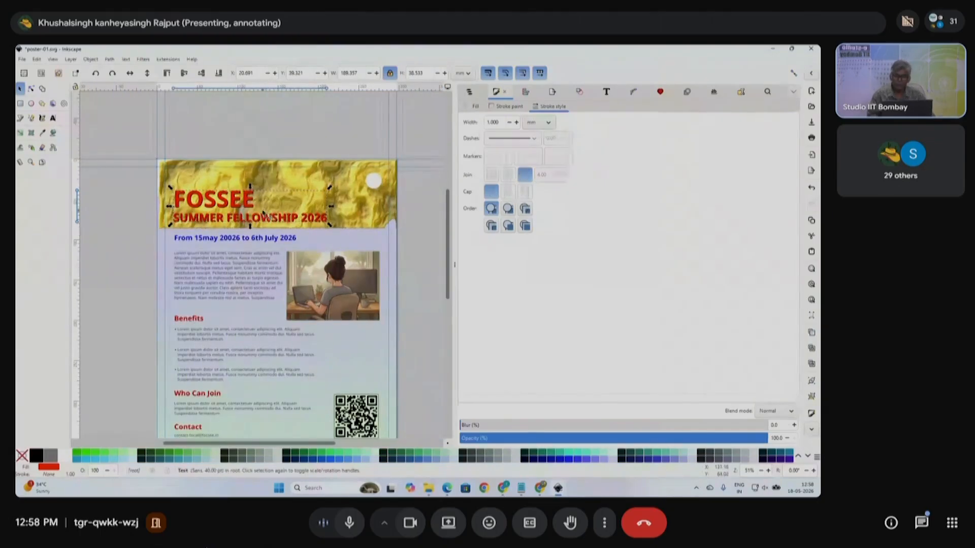
scroll(257, 222, down, 3)
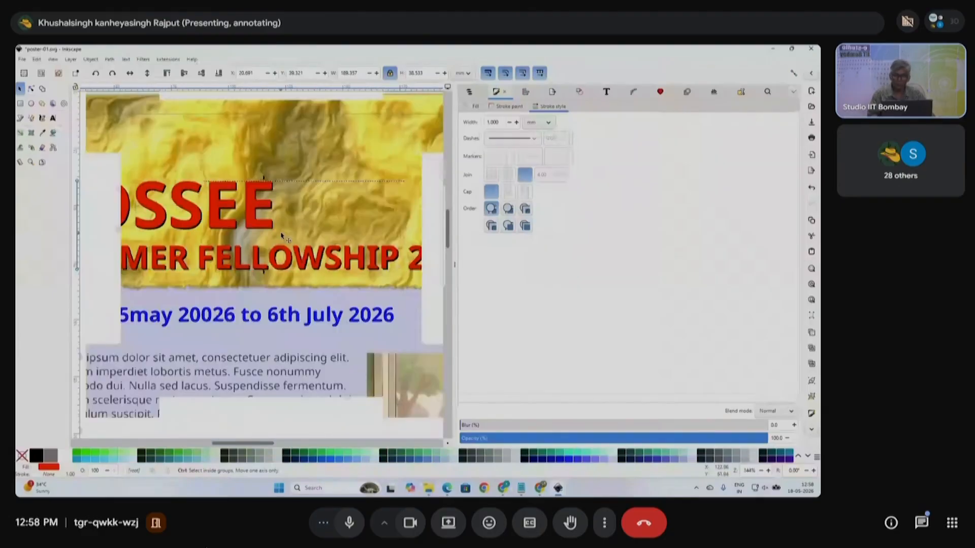
click(282, 235)
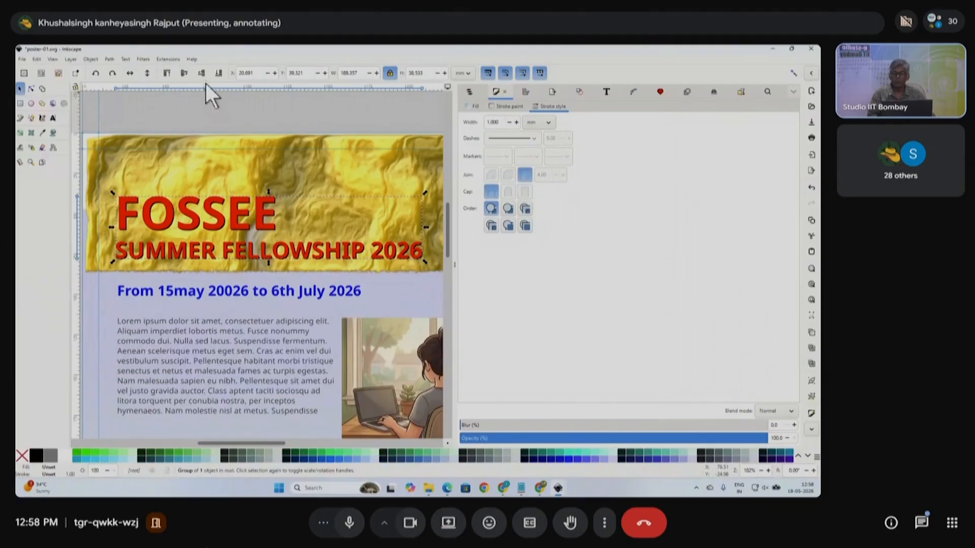
click(219, 74)
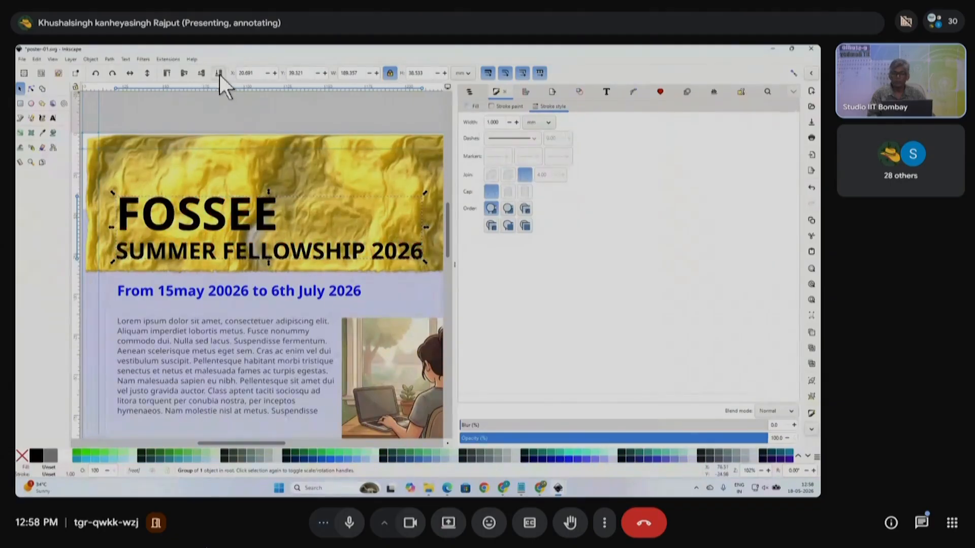
click(168, 73)
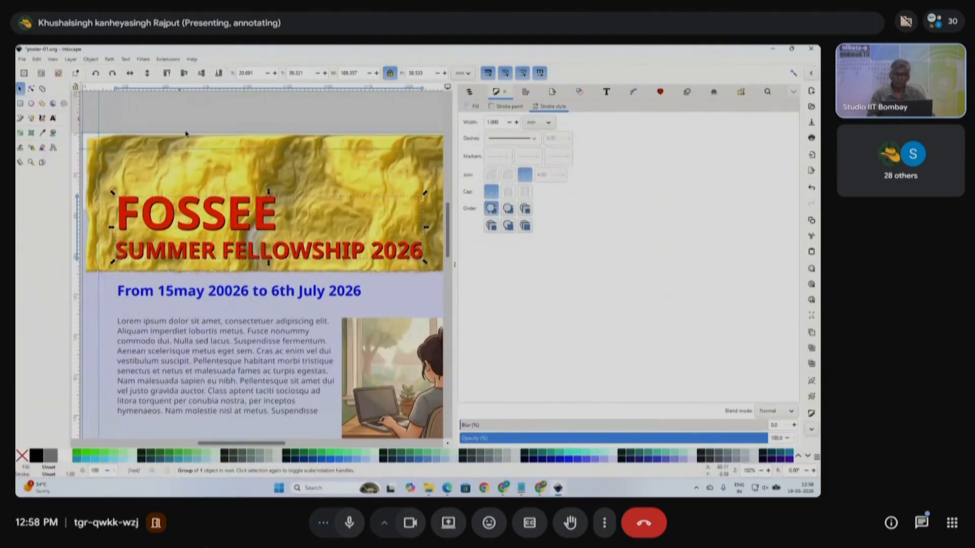
- Hide the docked Fill and Stroke panel and deselect the heading
scroll(349, 260, down, 1)
drag(452, 266, 645, 299)
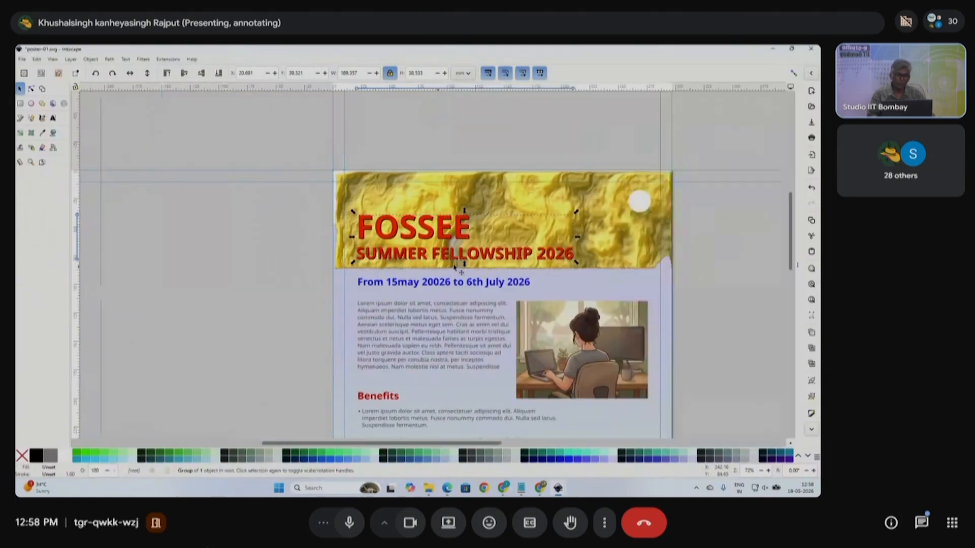
click(645, 299)
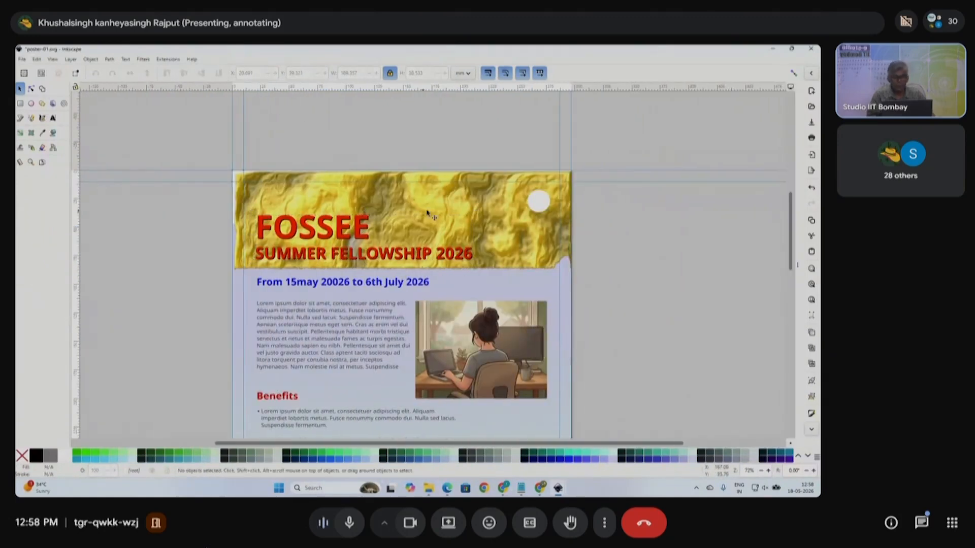
scroll(535, 283, down, 3)
scroll(460, 294, up, 2)
scroll(561, 310, down, 3)
- Save the poster as poster-01.svg and switch to the Google Meet window
key(ctrl+s)
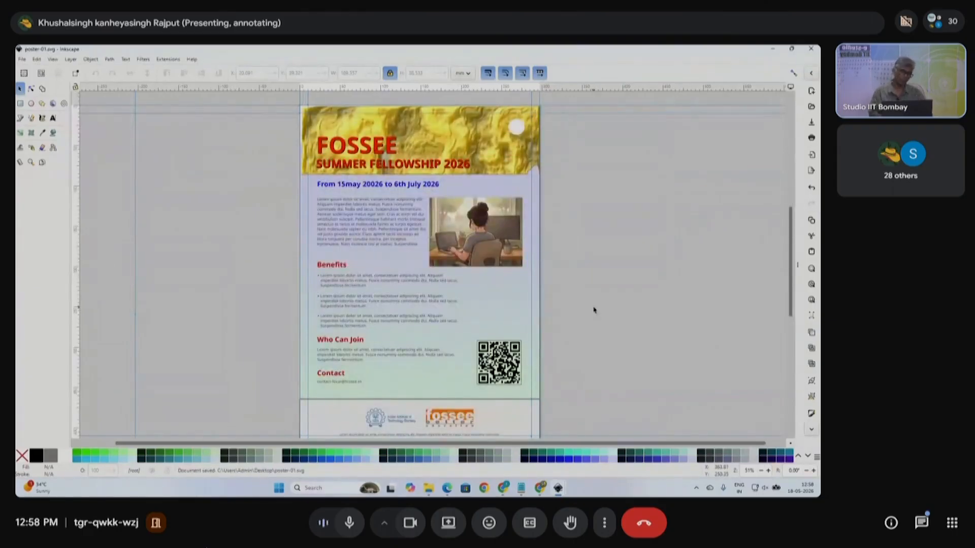
key(ctrl+s)
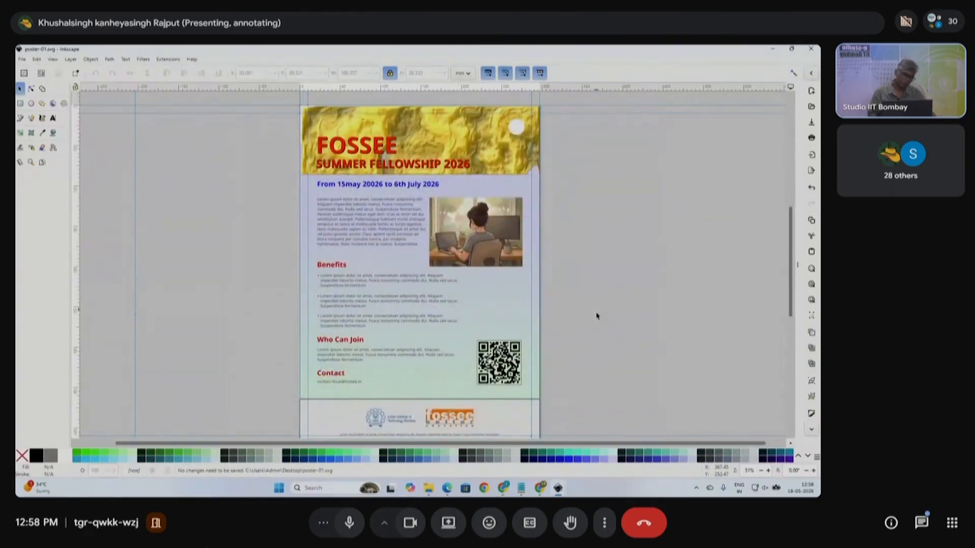
mouse_move(504, 490)
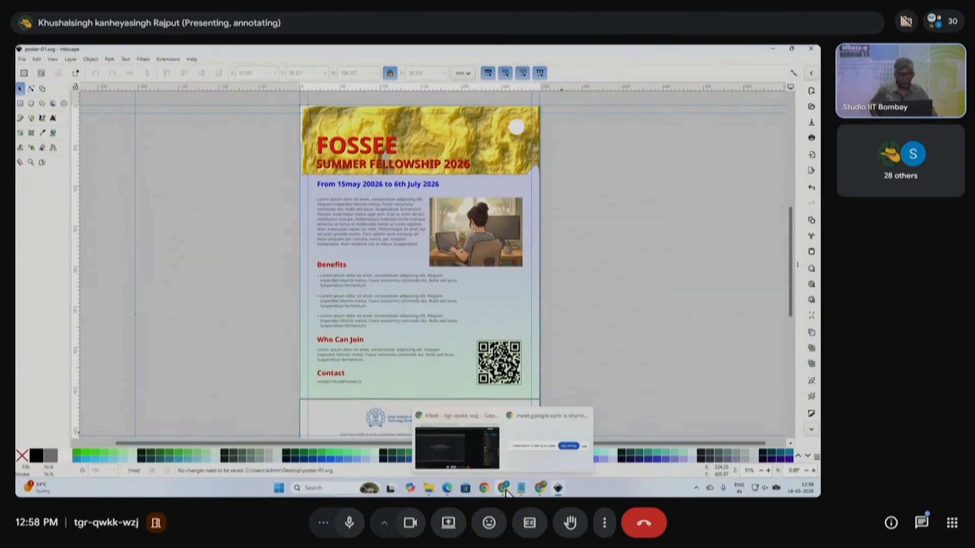
click(437, 436)
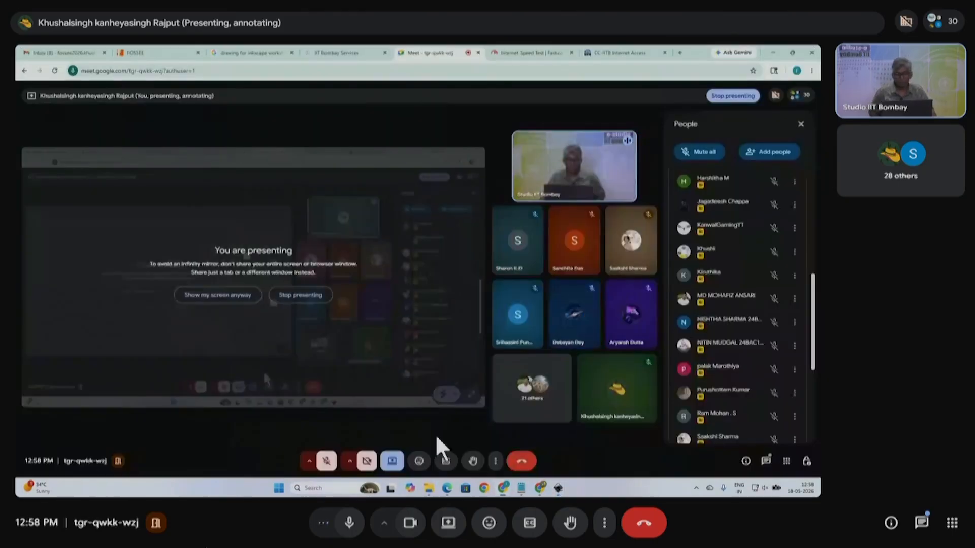
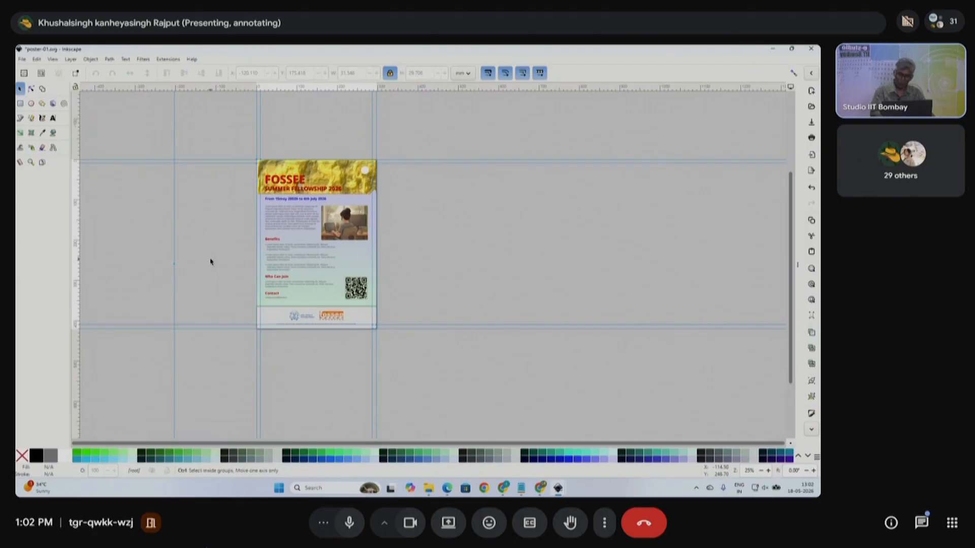
- Bring the Gemini browser window with the cartoon laptop-worker image to the front
click(540, 491)
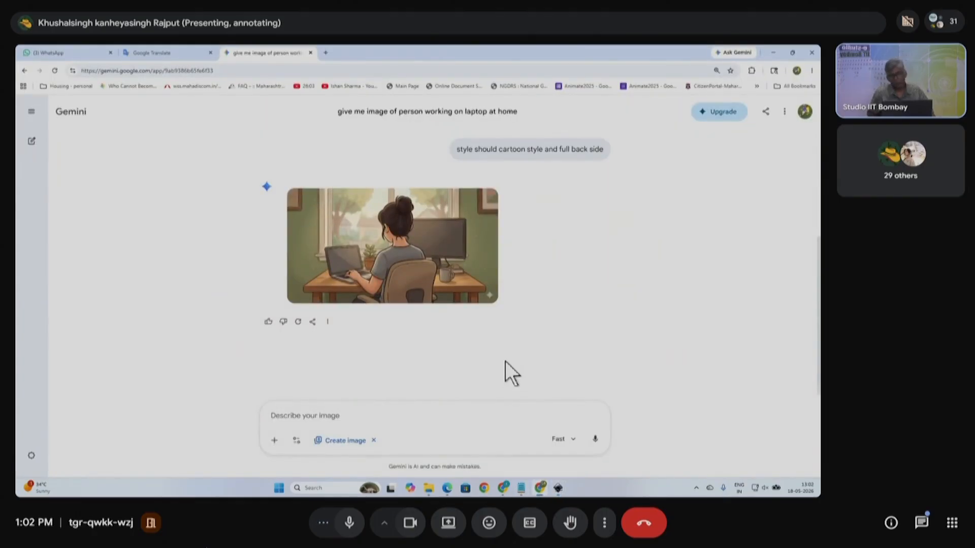
mouse_move(557, 492)
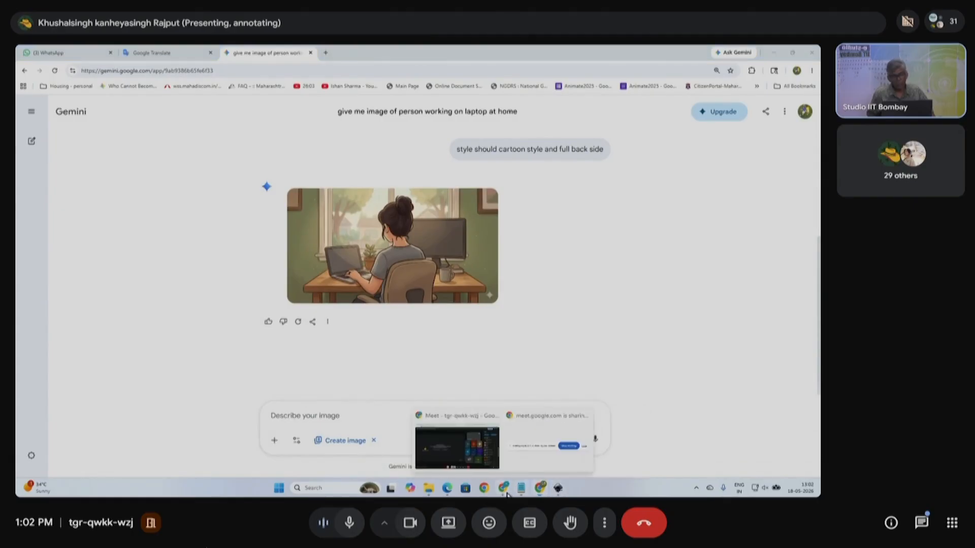
click(478, 448)
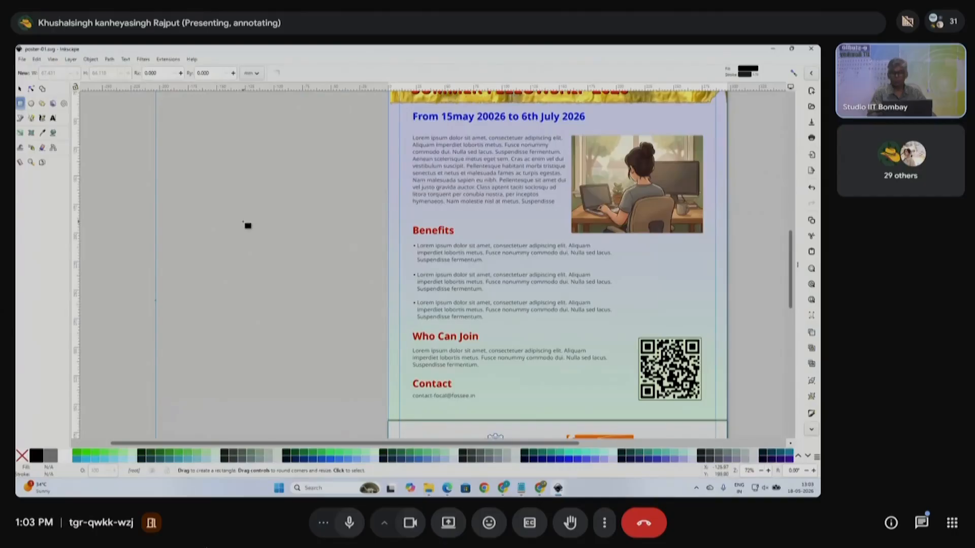
- Draw a black rectangle for the figure's body and round its corners
drag(243, 220, 279, 265)
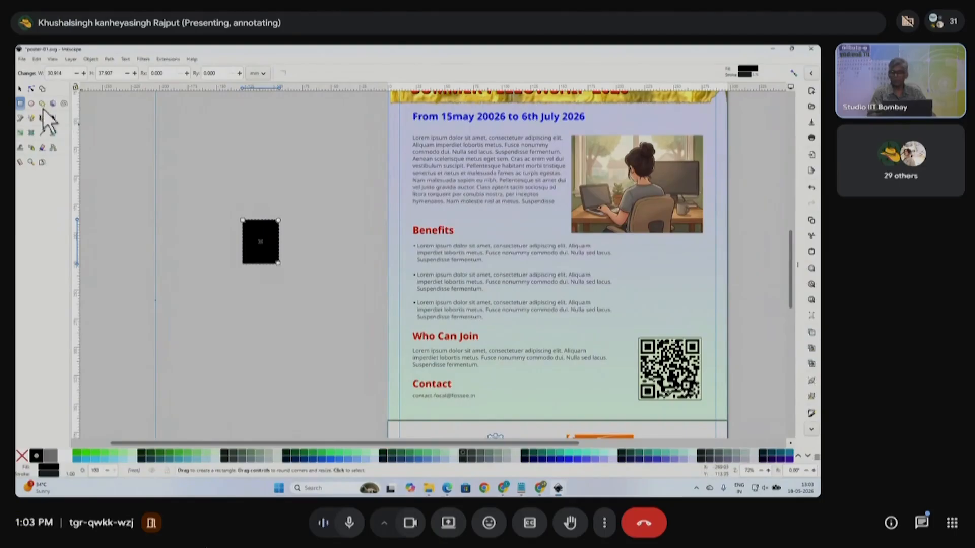
click(19, 89)
scroll(256, 202, up, 2)
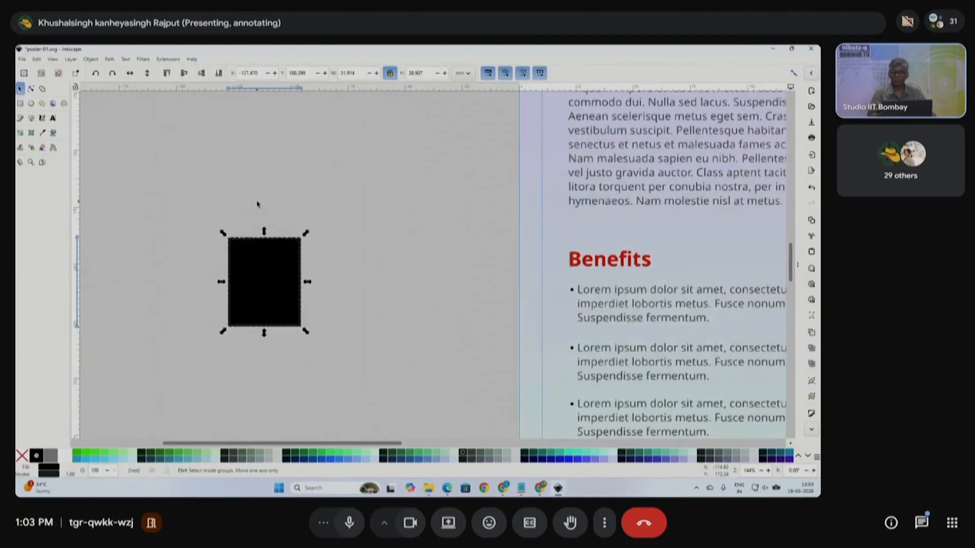
click(31, 89)
drag(299, 241, 300, 252)
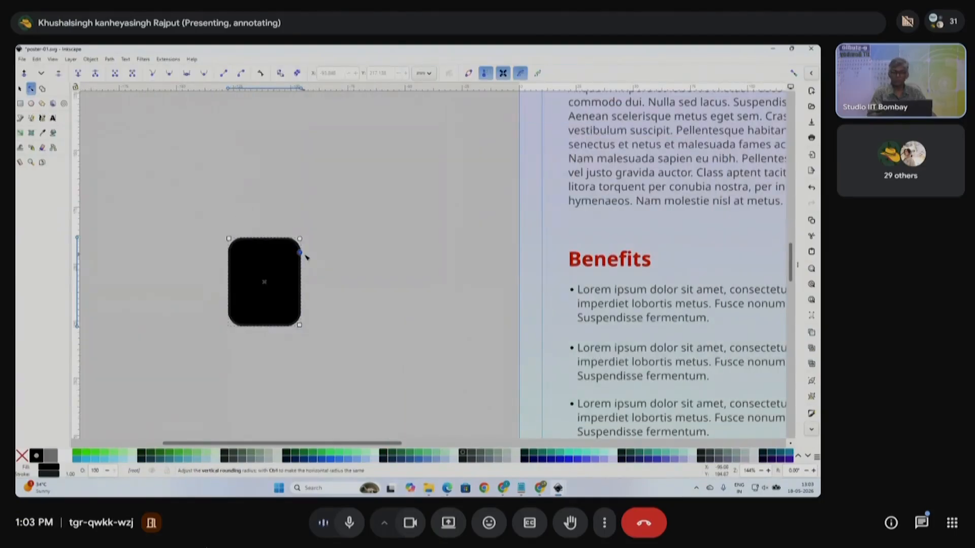
- Add a circle head and position it above the rounded body
click(31, 103)
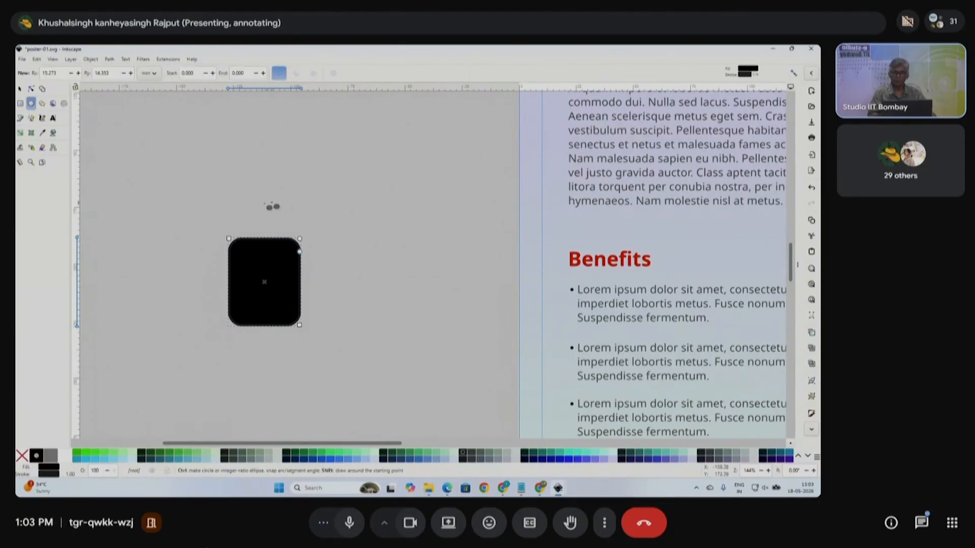
drag(264, 206, 285, 233)
click(19, 89)
drag(257, 203, 262, 215)
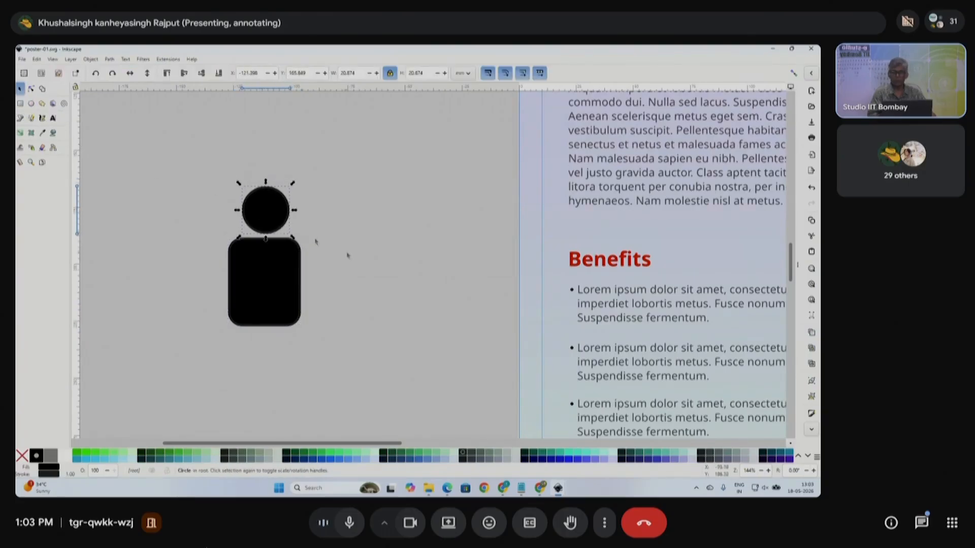
drag(338, 356, 189, 172)
- Duplicate the head-and-body figure to make a row of three
key(ctrl+d)
drag(274, 278, 453, 278)
key(ctrl+d)
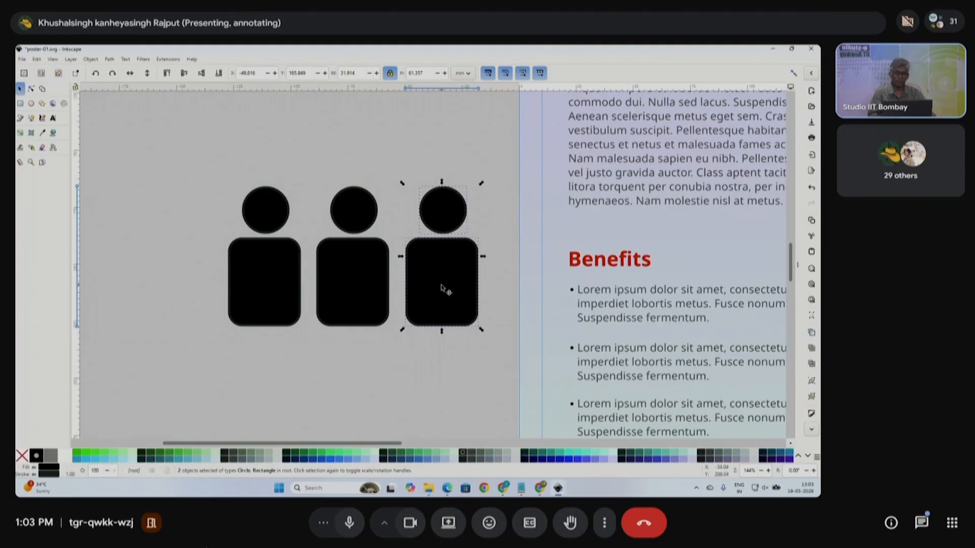
- Duplicate the first two figures and place the copies above the row
scroll(364, 362, up, 2)
drag(222, 384, 405, 194)
key(ctrl+d)
drag(359, 330, 409, 193)
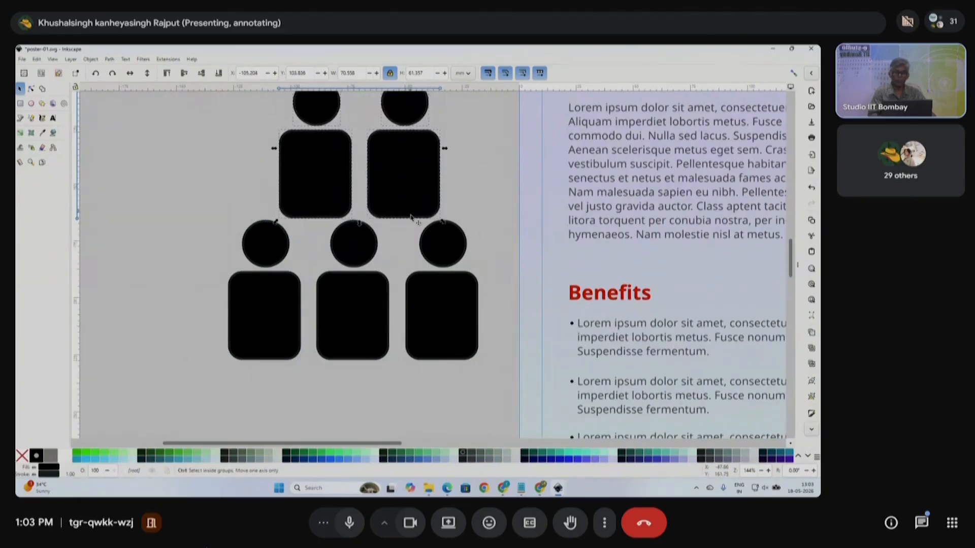
- Move all five figures together left and down, then zoom out to view the poster
scroll(412, 216, down, 1)
drag(234, 351, 486, 117)
drag(424, 193, 314, 232)
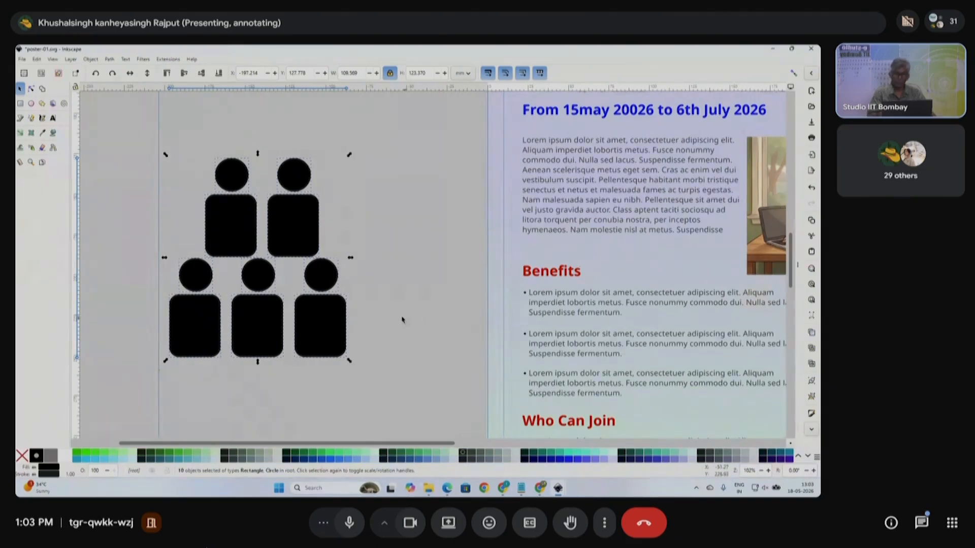
scroll(402, 319, down, 1)
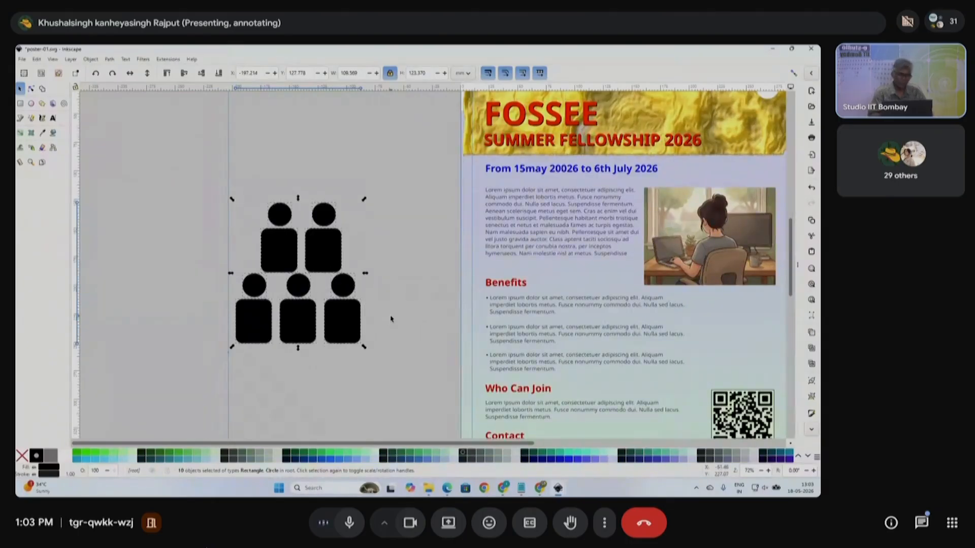
scroll(401, 320, down, 3)
scroll(411, 304, right, 2)
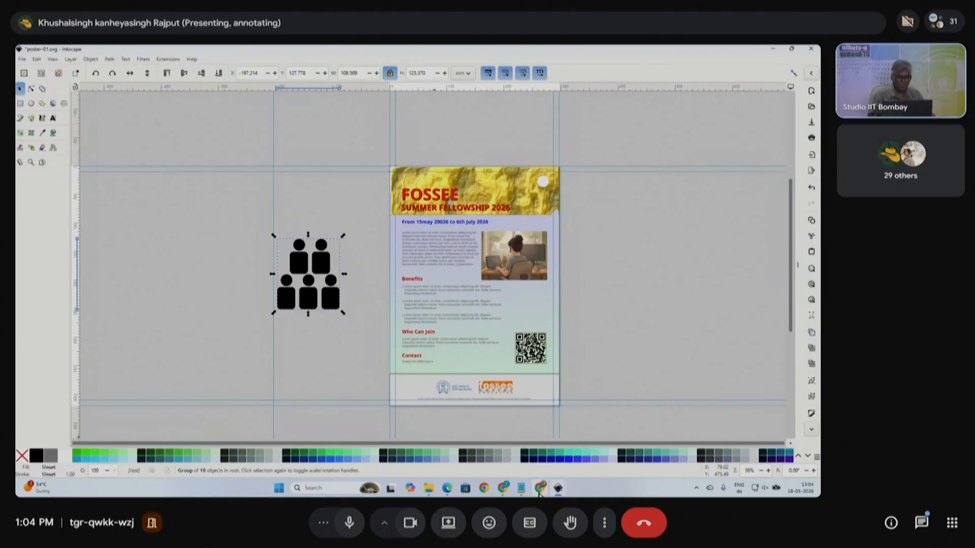
- Return to the Google Meet meeting tab from the Chrome window previews
click(540, 488)
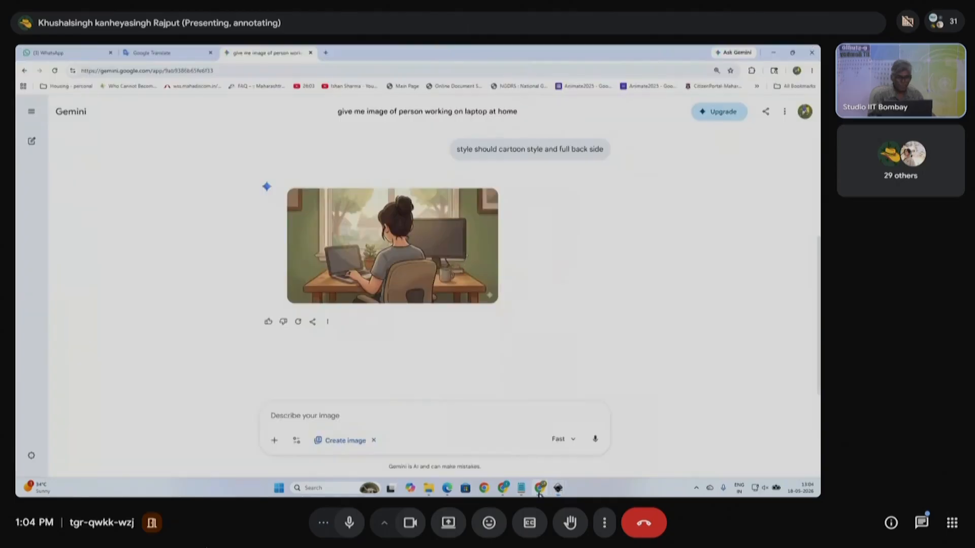
mouse_move(540, 489)
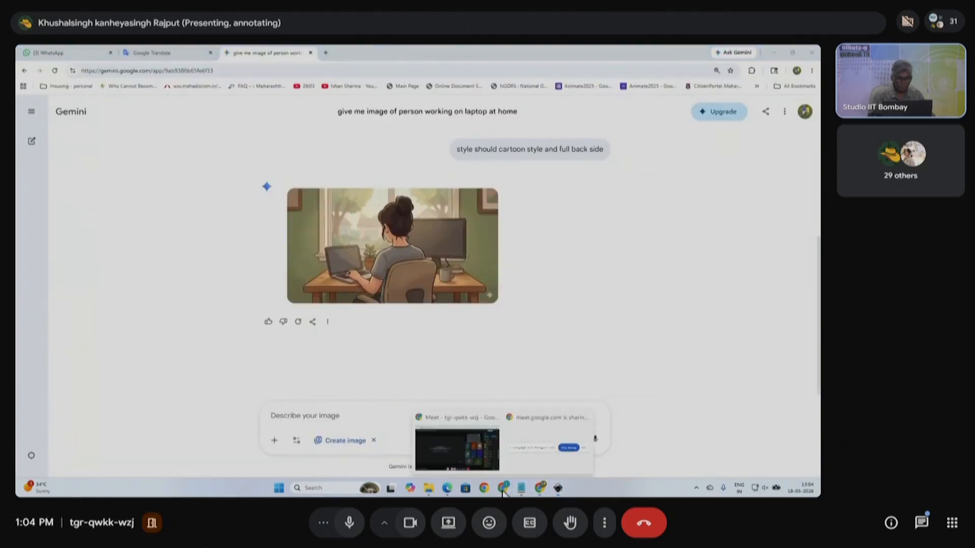
click(473, 465)
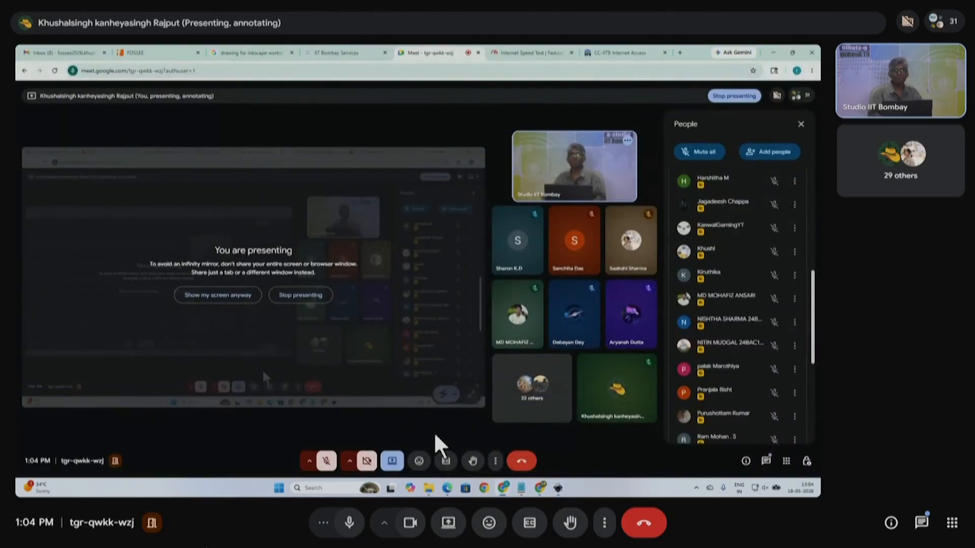